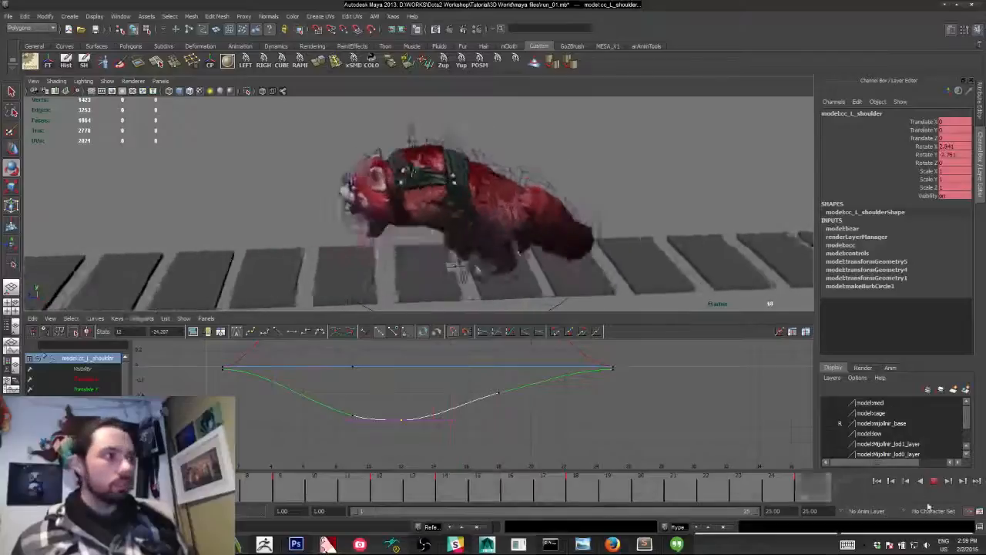
Stop the playback and select all of the bear's animation controls, including the large ground circle.
{"action": "left_click", "coordinate": [935, 481]}
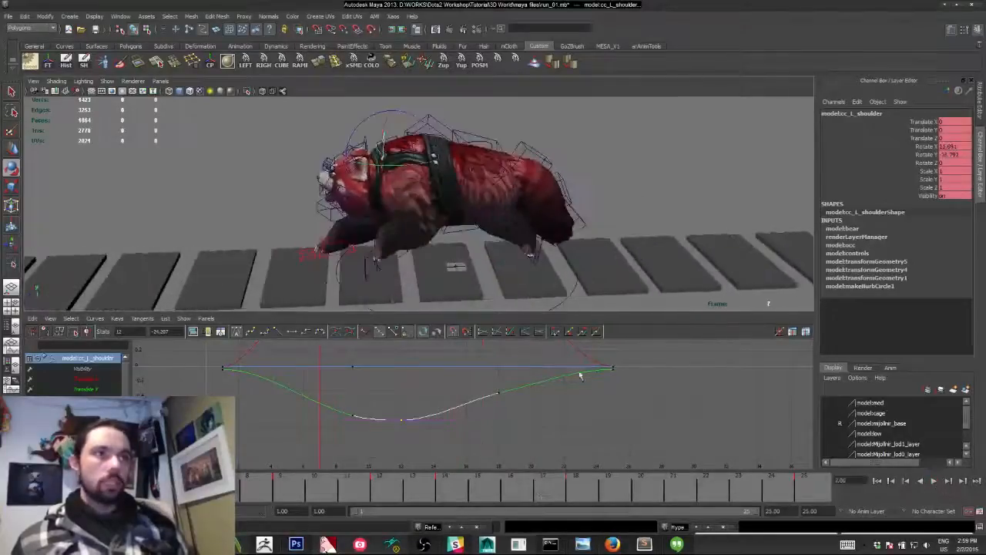
{"action": "left_click_drag", "start_coordinate": [347, 166], "coordinate": [263, 148], "text": "alt"}
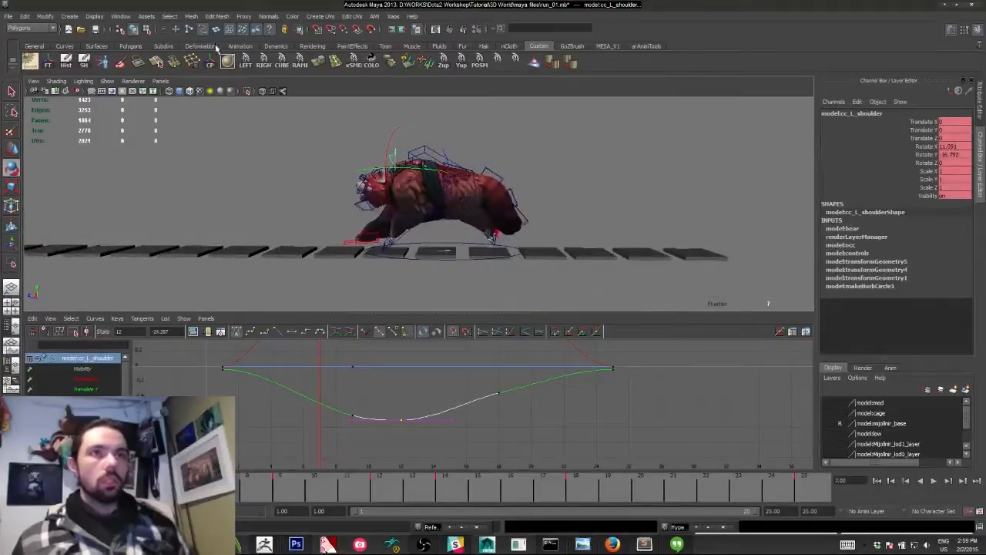
{"action": "left_click_drag", "start_coordinate": [610, 232], "coordinate": [402, 196]}
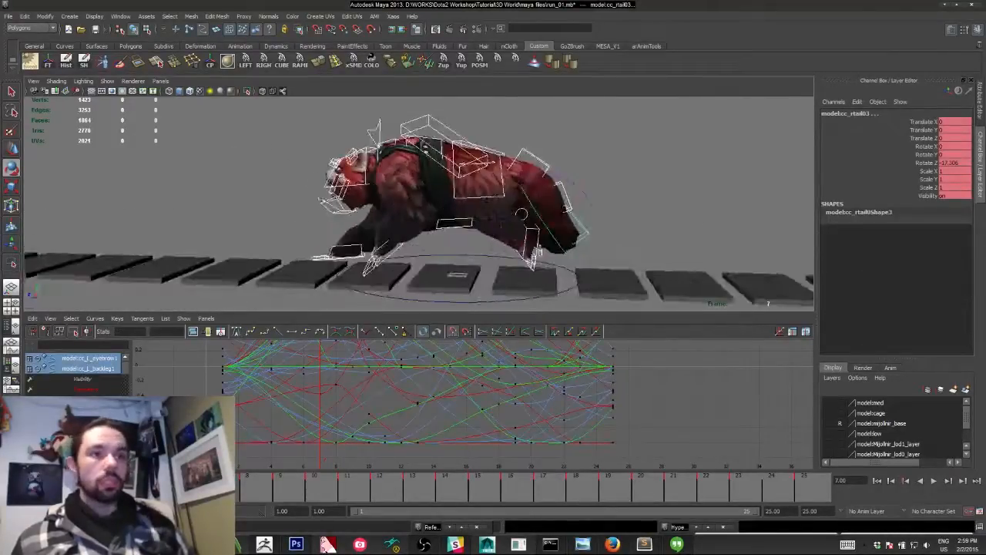
{"action": "right_click_drag", "start_coordinate": [330, 171], "coordinate": [278, 169], "text": "alt"}
{"action": "right_click_drag", "start_coordinate": [357, 365], "coordinate": [374, 394], "text": "alt+shift"}
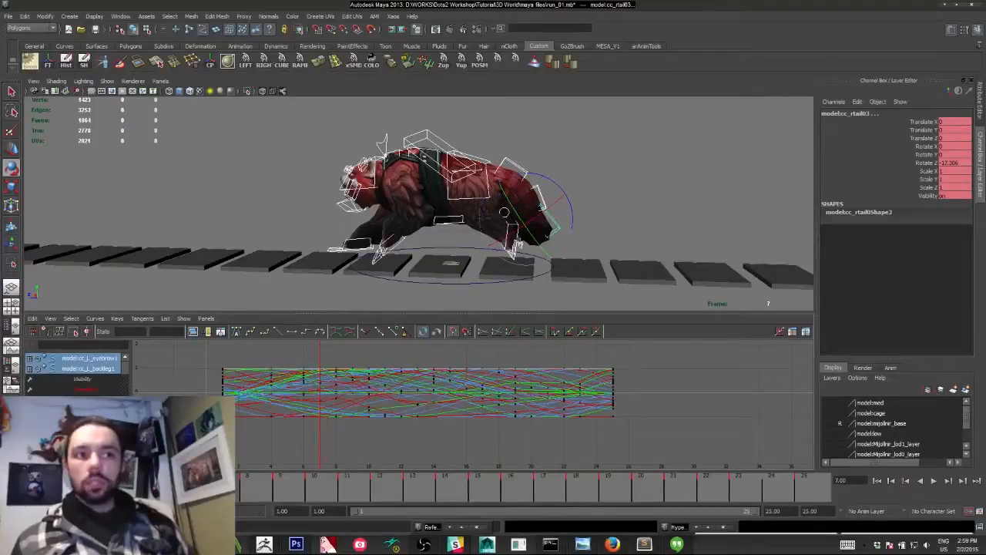
{"action": "right_click_drag", "start_coordinate": [358, 404], "coordinate": [349, 378], "text": "alt+shift"}
{"action": "middle_click_drag", "start_coordinate": [336, 387], "coordinate": [350, 404], "text": "alt"}
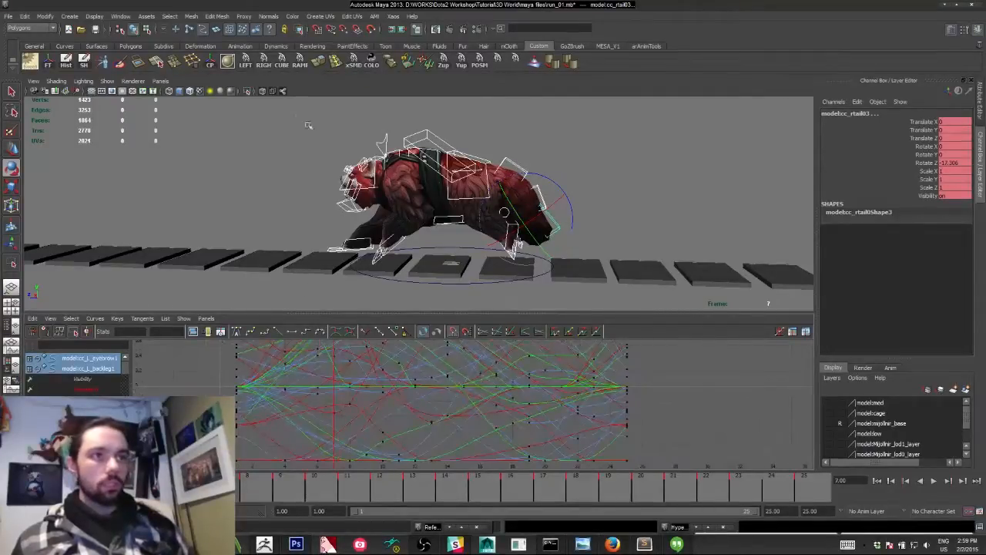
{"action": "left_click_drag", "start_coordinate": [302, 126], "coordinate": [608, 230], "text": "alt"}
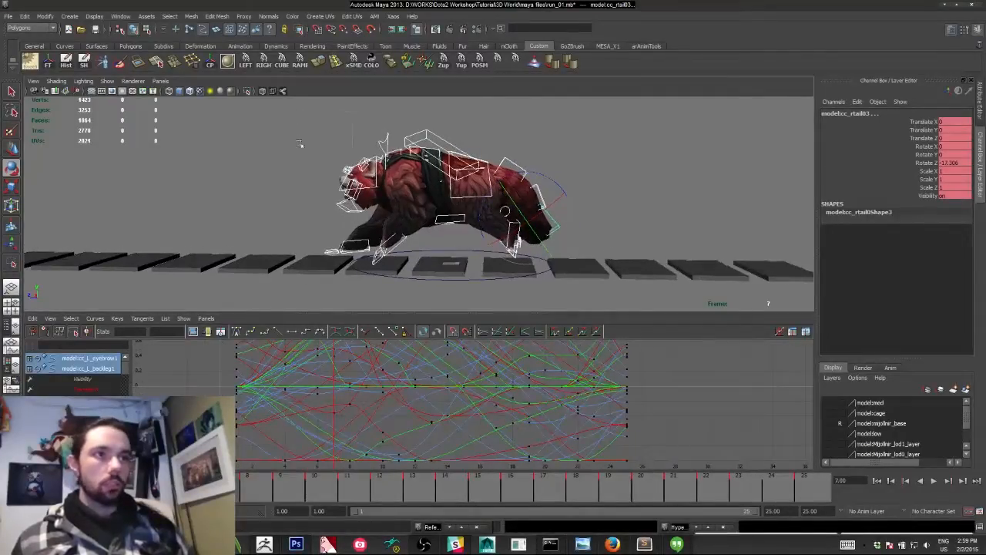
{"action": "left_click", "coordinate": [565, 266], "text": "shift"}
{"action": "right_click_drag", "start_coordinate": [494, 404], "coordinate": [447, 422], "text": "alt"}
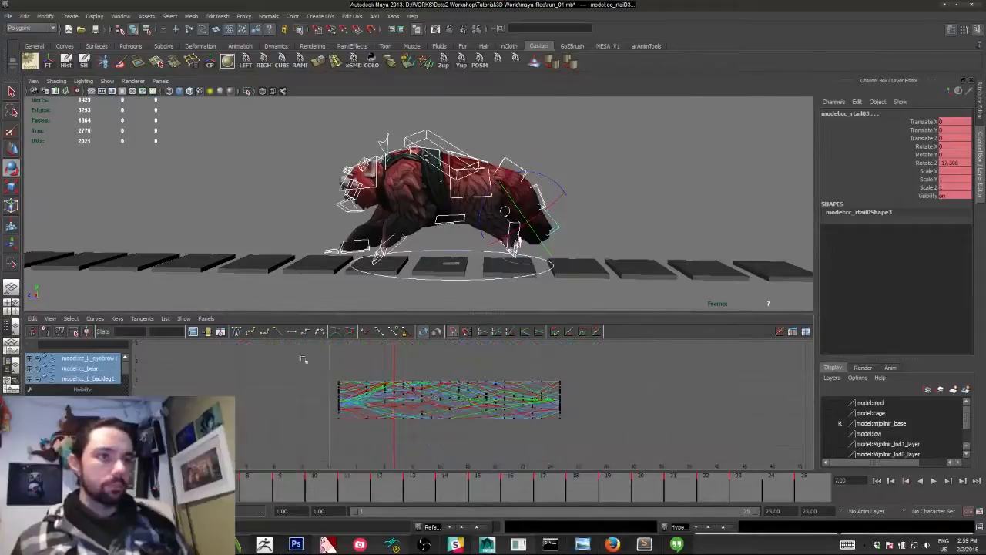
Set the post-infinity of all the selected controls' animation curves to Cycle.
{"action": "left_click_drag", "start_coordinate": [663, 469], "coordinate": [320, 370]}
{"action": "left_click", "coordinate": [23, 488]}
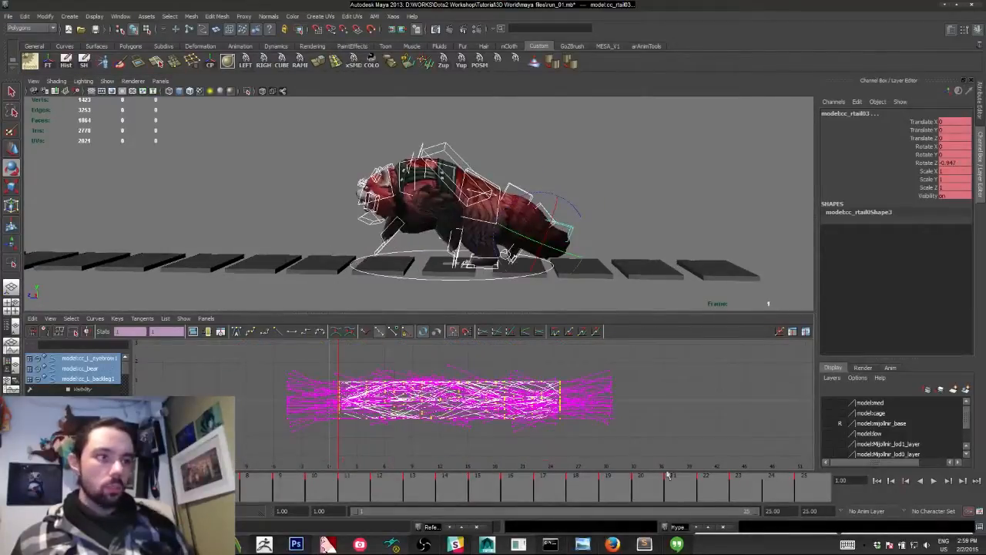
{"action": "left_click", "coordinate": [803, 482]}
{"action": "left_click", "coordinate": [274, 344]}
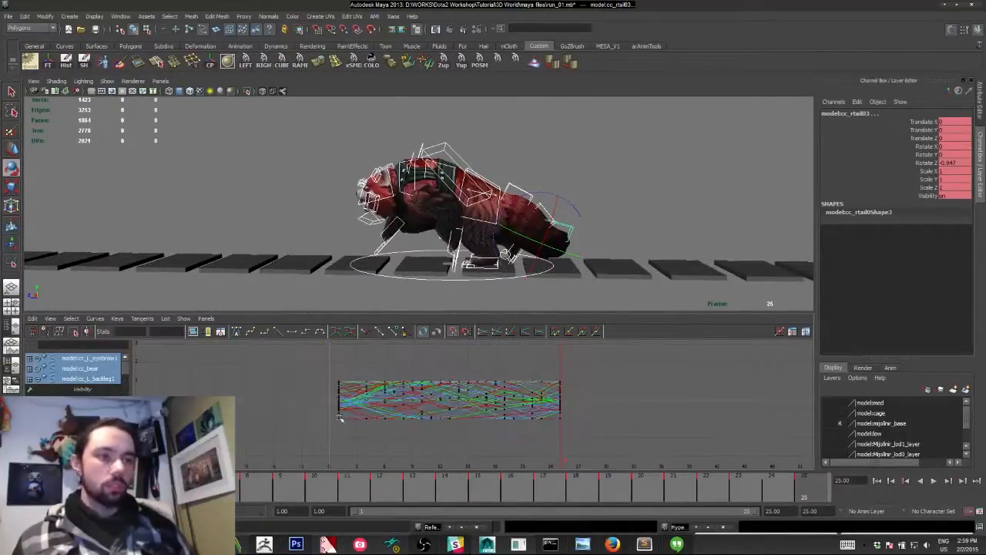
{"action": "left_click_drag", "start_coordinate": [632, 362], "coordinate": [287, 429]}
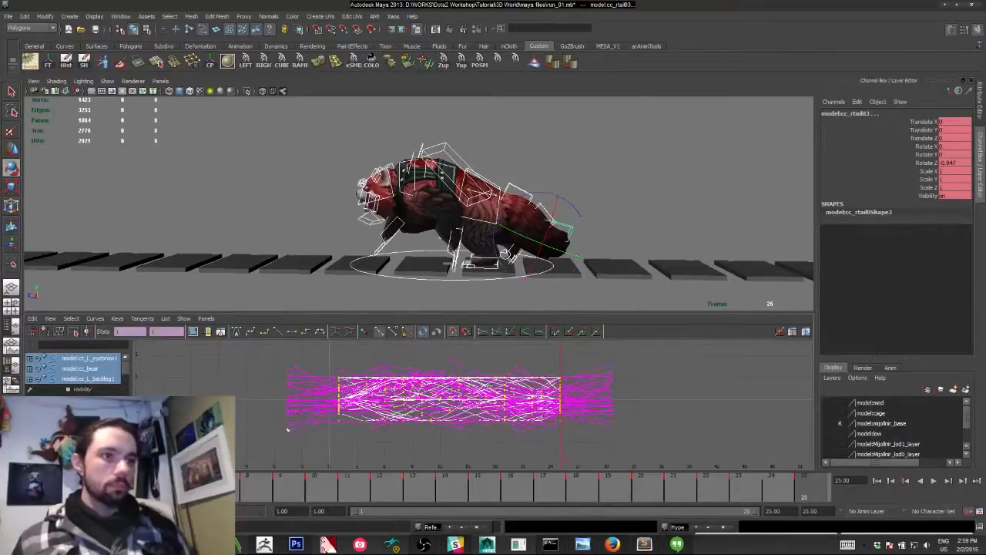
{"action": "left_click", "coordinate": [584, 334]}
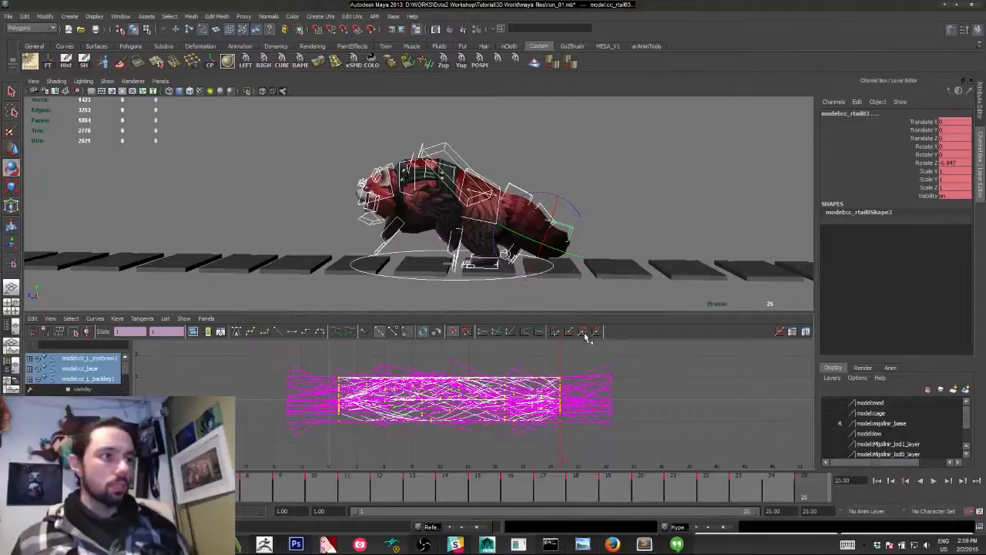
{"action": "left_click", "coordinate": [510, 359]}
{"action": "middle_click_drag", "start_coordinate": [626, 384], "coordinate": [542, 403], "text": "alt"}
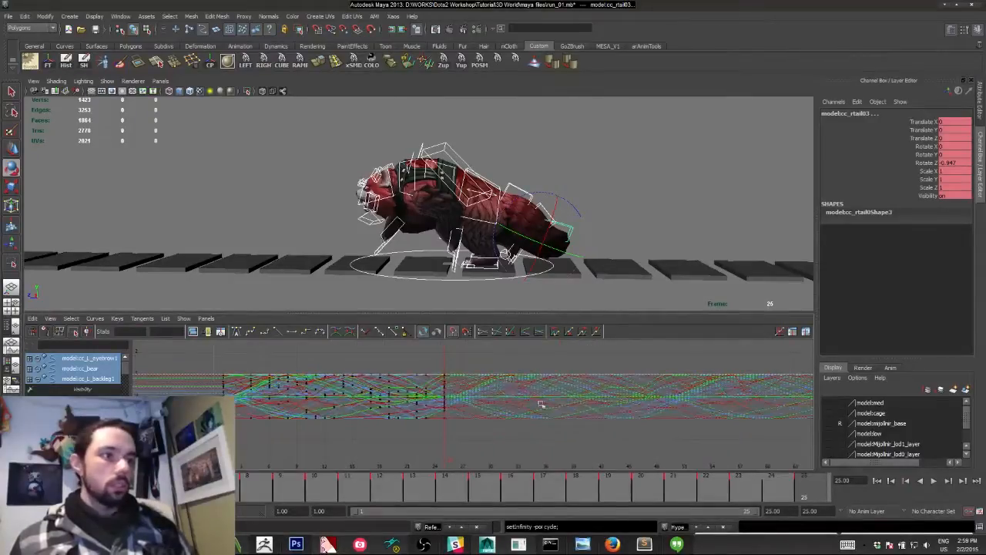
{"action": "mouse_move", "coordinate": [541, 403]}
{"action": "right_mouse_down", "text": "alt+shift"}
{"action": "mouse_move", "coordinate": [526, 388]}
{"action": "mouse_move", "coordinate": [530, 398]}
{"action": "right_mouse_up", "text": "alt+shift"}
Set the animation end to frame 49 and extend the playback range to frame 49.
{"action": "mouse_move", "coordinate": [831, 523]}
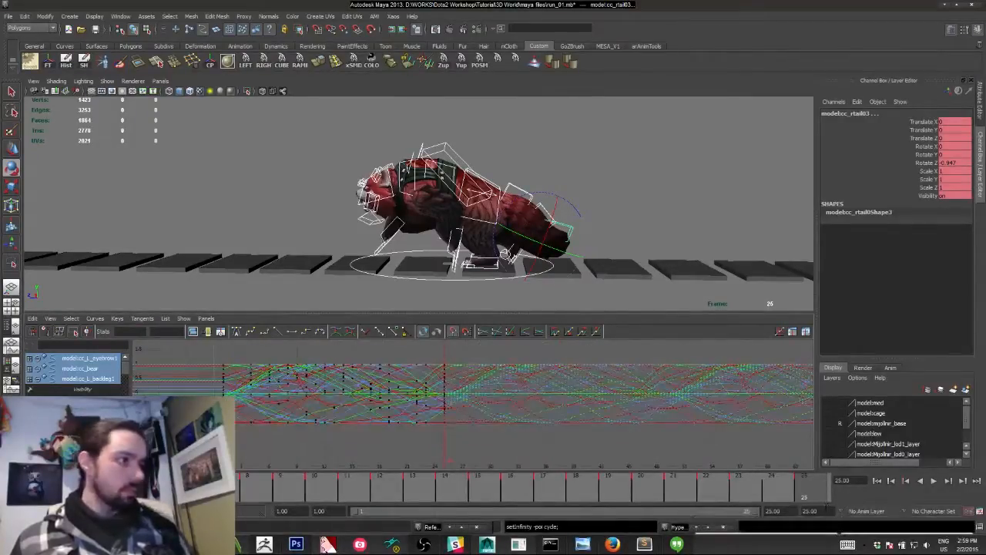
{"action": "double_click", "coordinate": [809, 511]}
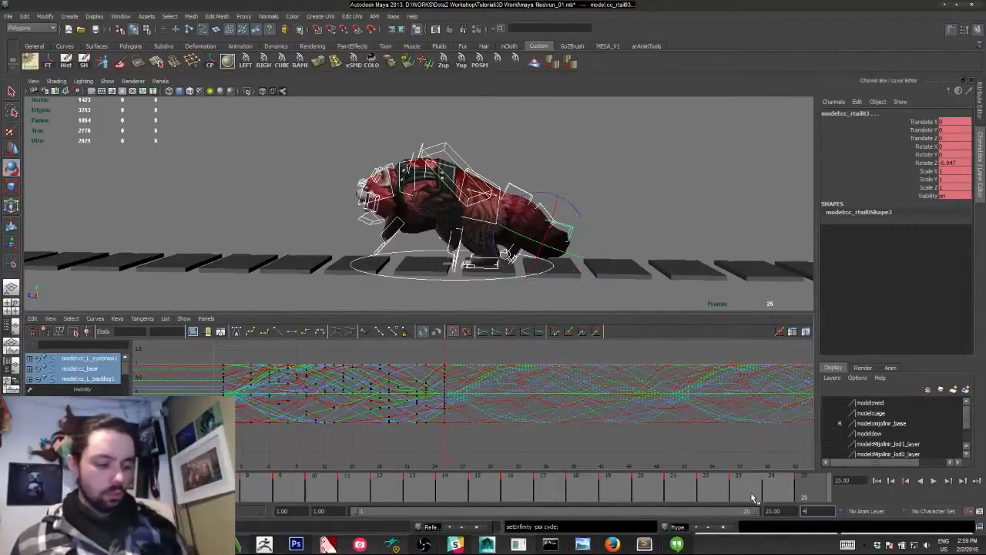
{"action": "type", "text": "48"}
{"action": "key", "text": "Tab"}
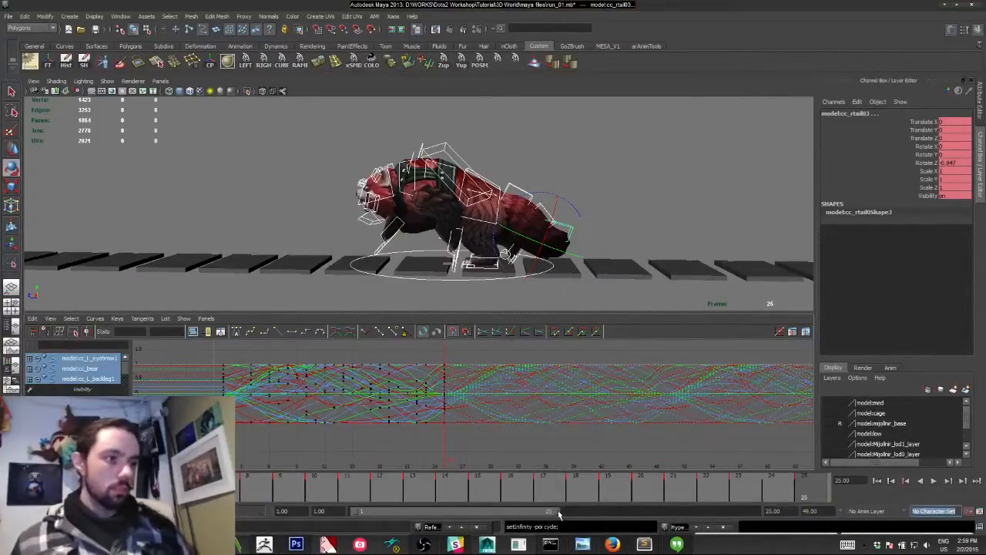
{"action": "left_click_drag", "start_coordinate": [559, 512], "coordinate": [782, 499]}
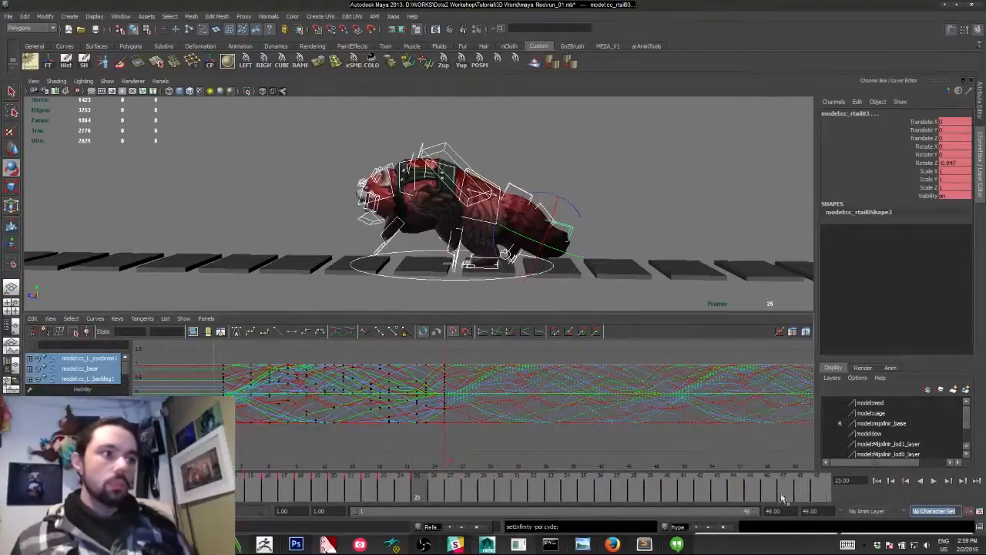
Compare the bear's poses at frames 25 and 49.
{"action": "left_click", "coordinate": [821, 491]}
{"action": "left_click", "coordinate": [420, 489]}
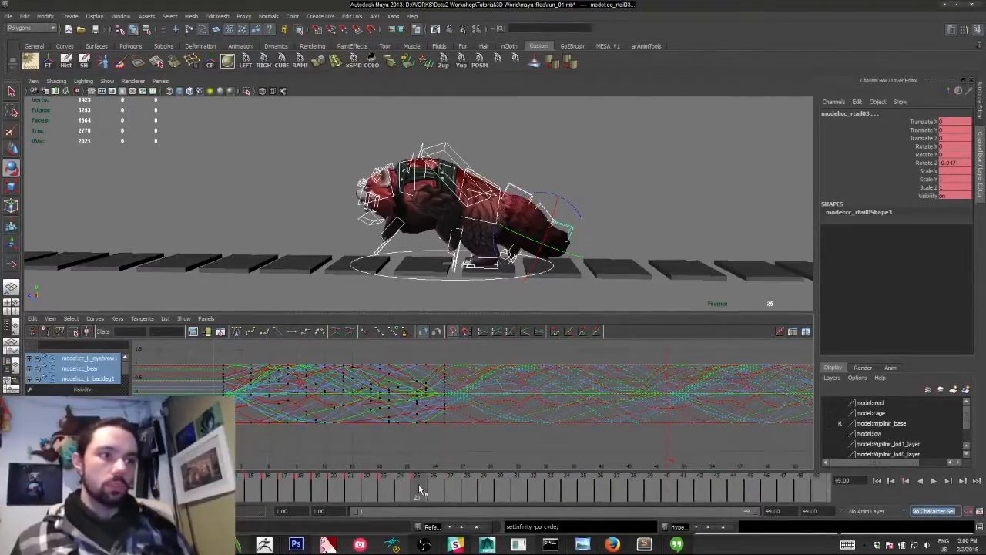
{"action": "left_click", "coordinate": [817, 490]}
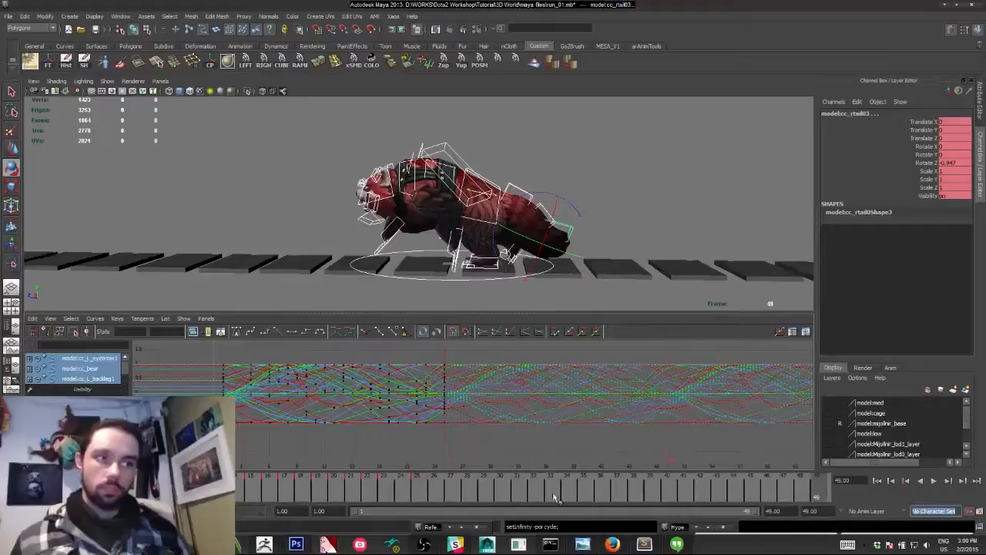
{"action": "left_click", "coordinate": [422, 490]}
Play and scrub through the extended run cycle, also viewing it from a closer, higher side angle.
{"action": "key", "text": "alt+v"}
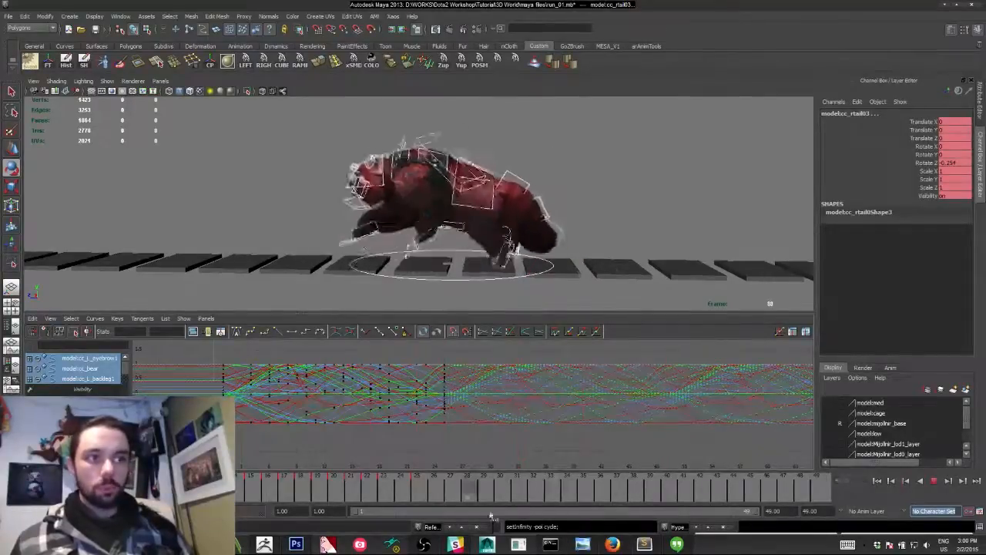
{"action": "key", "text": "alt+v"}
{"action": "mouse_move", "coordinate": [455, 498]}
{"action": "left_mouse_down"}
{"action": "mouse_move", "coordinate": [572, 501]}
{"action": "mouse_move", "coordinate": [434, 481]}
{"action": "mouse_move", "coordinate": [566, 494]}
{"action": "left_mouse_up"}
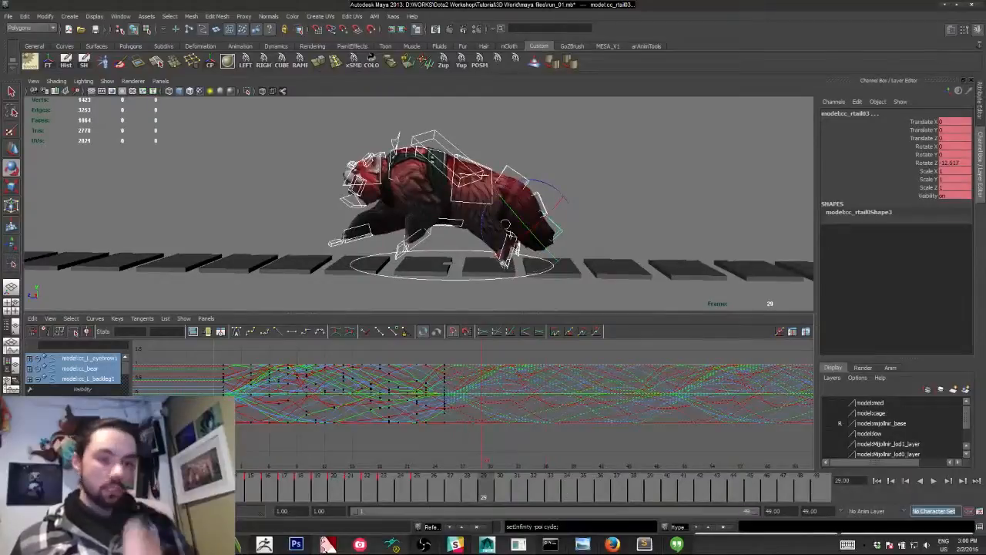
{"action": "key", "text": "alt+v"}
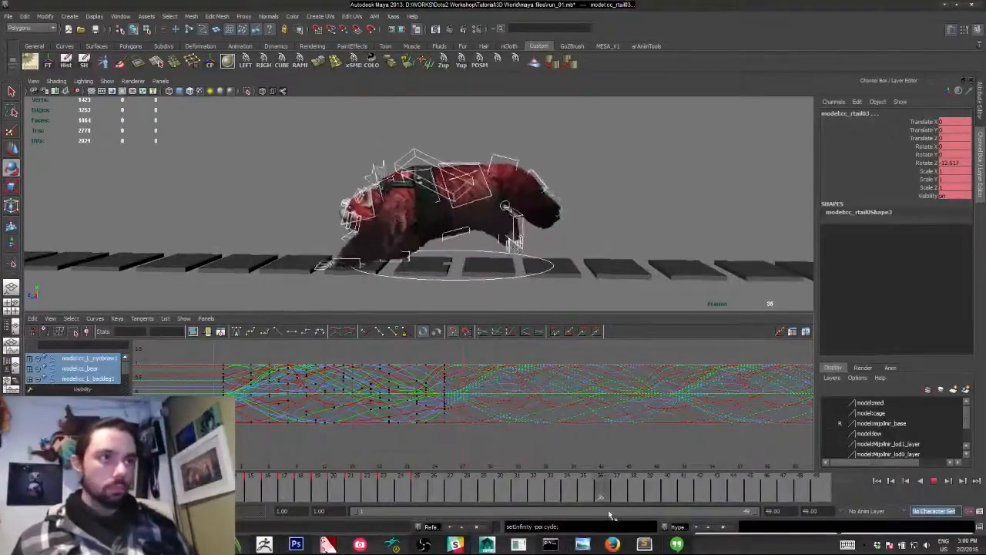
{"action": "key", "text": "alt+v"}
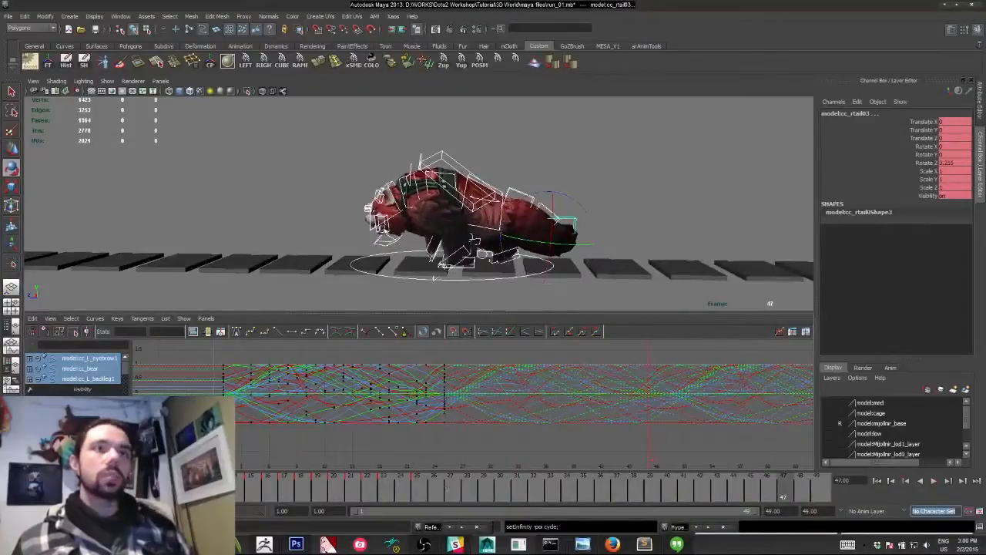
{"action": "left_click_drag", "start_coordinate": [385, 154], "coordinate": [291, 193], "text": "alt"}
{"action": "key", "text": "alt+v"}
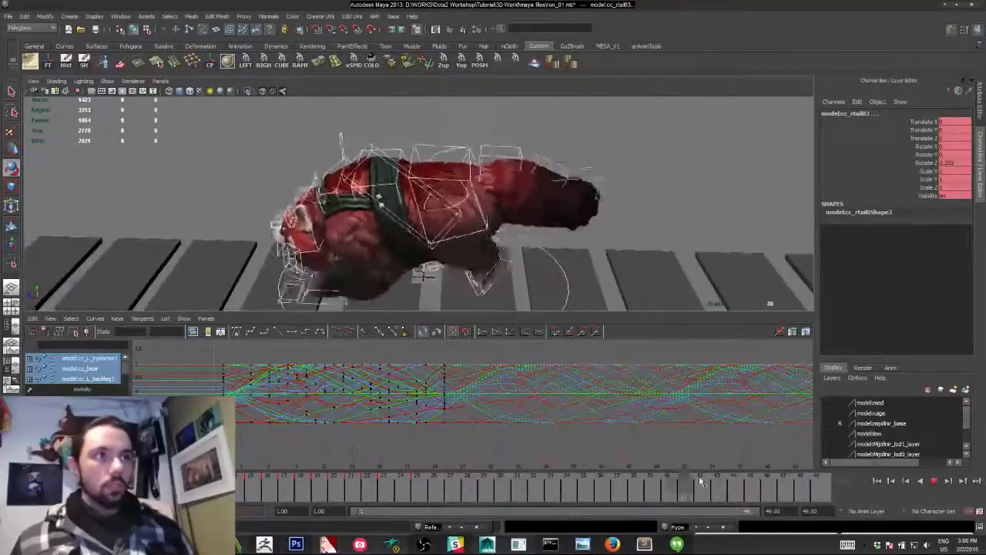
{"action": "key", "text": "alt+v"}
Create an animation layer from the first tail control at frame 1 and name it tail.
{"action": "left_click", "coordinate": [509, 177]}
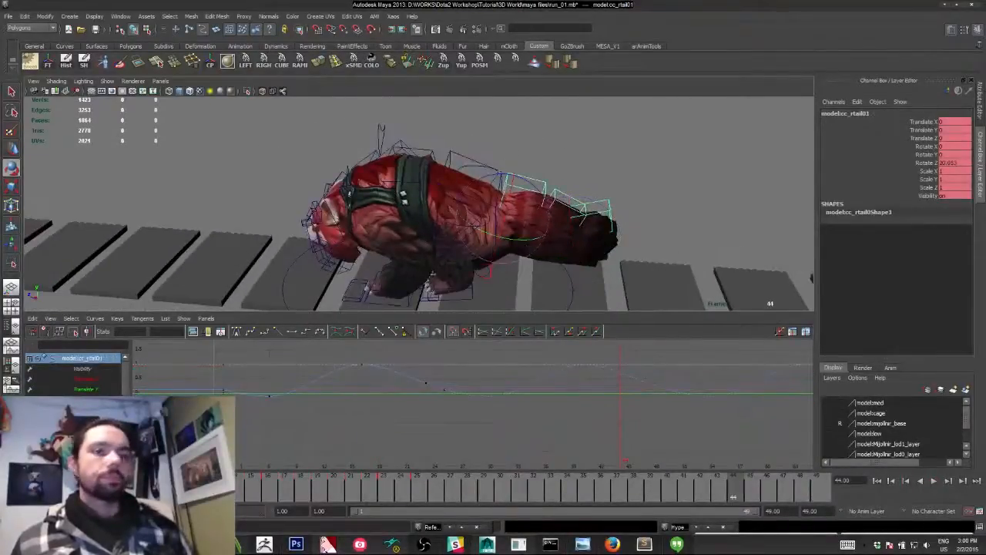
{"action": "key", "text": "alt+shift+v"}
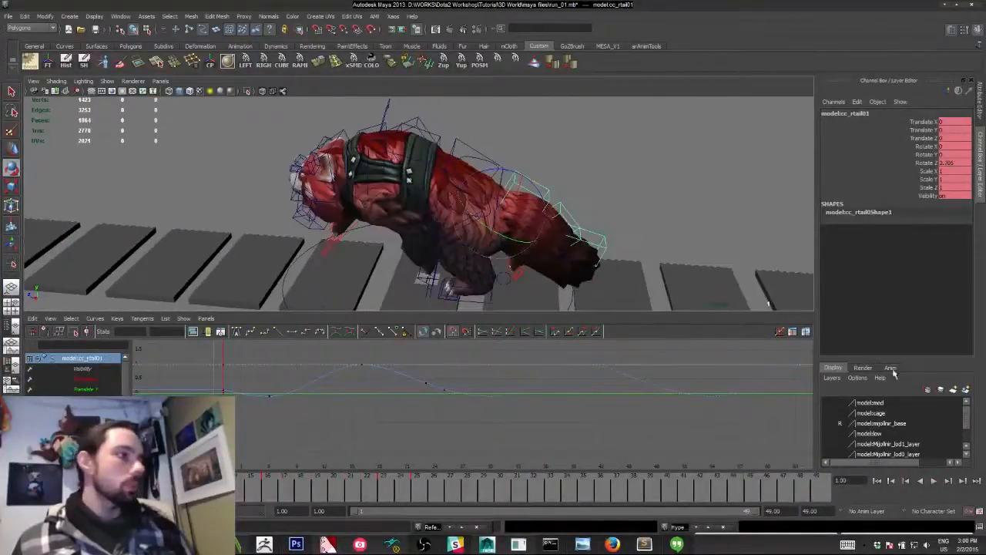
{"action": "left_click", "coordinate": [890, 368]}
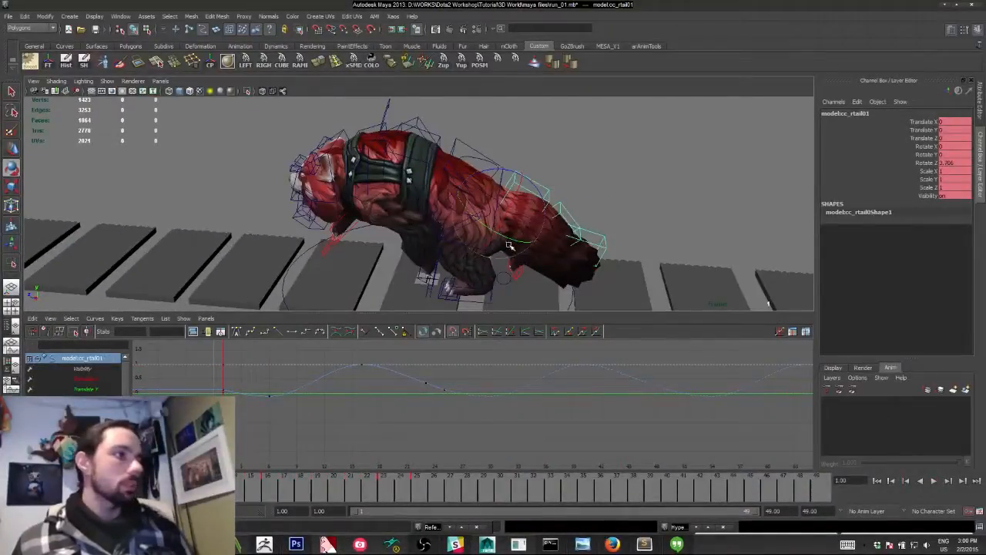
{"action": "left_click", "coordinate": [968, 393]}
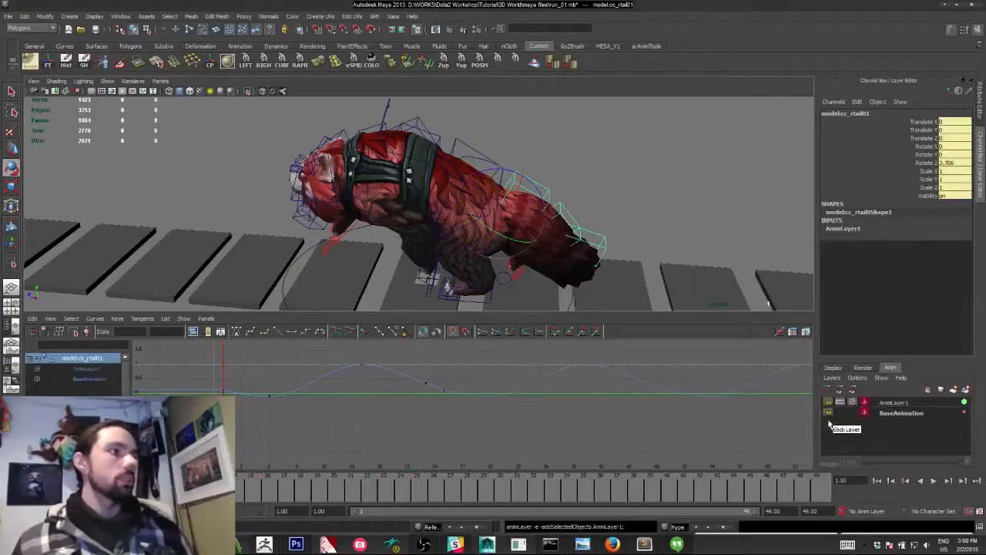
{"action": "double_click", "coordinate": [882, 403]}
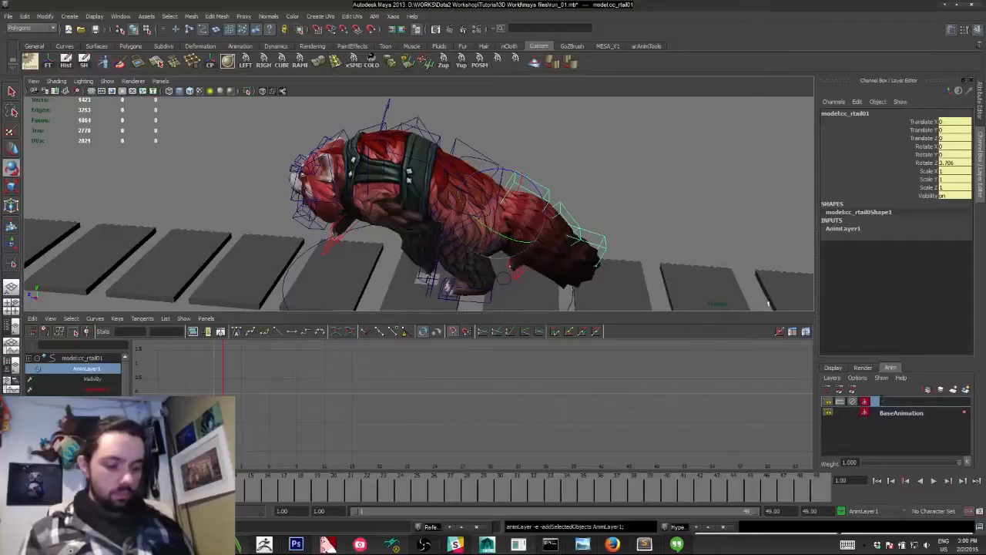
{"action": "key", "text": "Return"}
Key the first tail control at frames 1 and 49, and key it at frame 25 swung sideways to about 12.9 in Rotate Y.
{"action": "left_click_drag", "start_coordinate": [580, 240], "coordinate": [301, 265], "text": "alt"}
{"action": "left_click_drag", "start_coordinate": [331, 304], "coordinate": [497, 223], "text": "alt"}
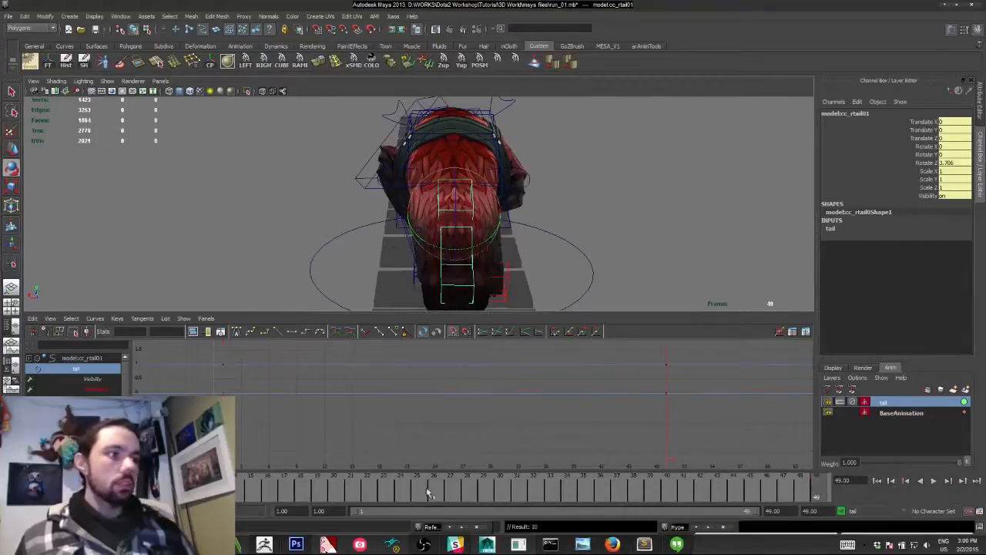
{"action": "key", "text": "alt+v"}
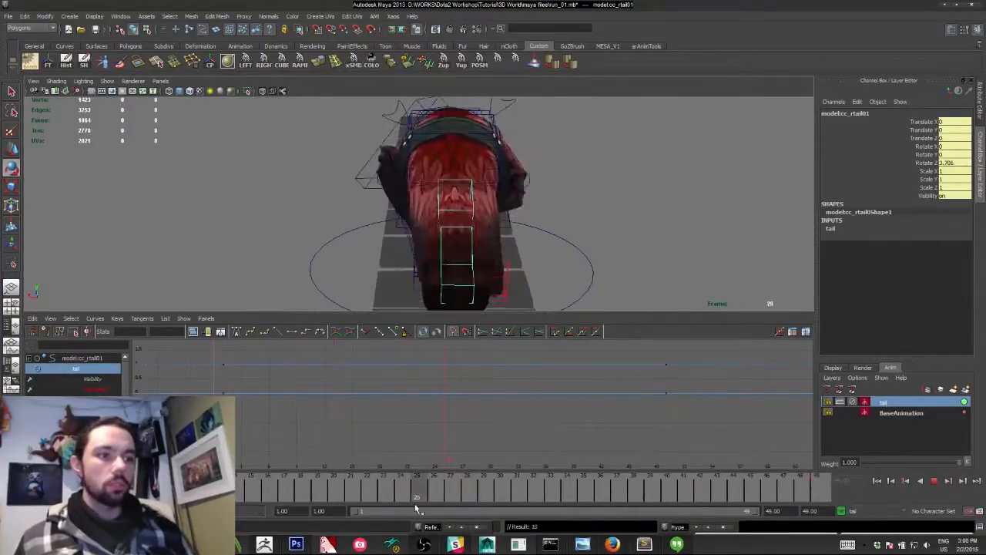
{"action": "key", "text": "alt+v"}
{"action": "left_click_drag", "start_coordinate": [415, 234], "coordinate": [436, 233]}
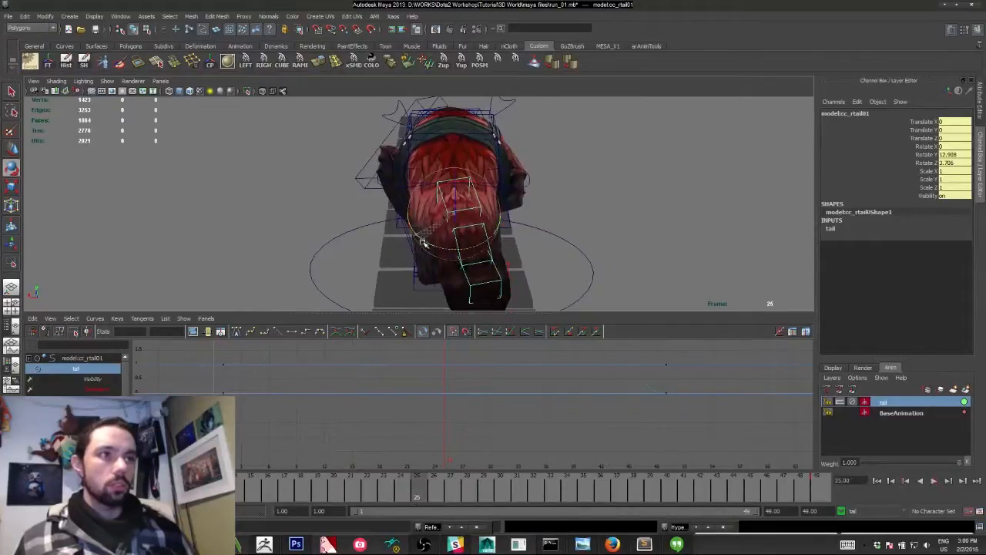
{"action": "key", "text": "s"}
Isolate the tail layer's Rotate Y curve and lower its first and last keys to about -6.73.
{"action": "left_click", "coordinate": [93, 431]}
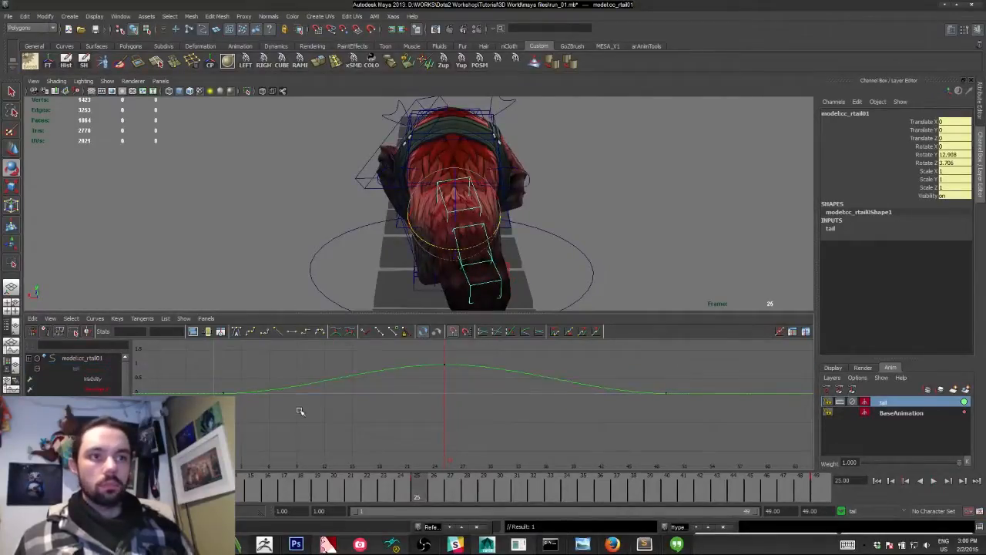
{"action": "right_click_drag", "start_coordinate": [301, 412], "coordinate": [281, 387], "text": "alt+shift"}
{"action": "left_click_drag", "start_coordinate": [333, 393], "coordinate": [754, 451]}
{"action": "middle_click_drag", "start_coordinate": [516, 409], "coordinate": [500, 441], "text": "shift"}
{"action": "right_click_drag", "start_coordinate": [472, 382], "coordinate": [467, 387], "text": "alt+shift"}
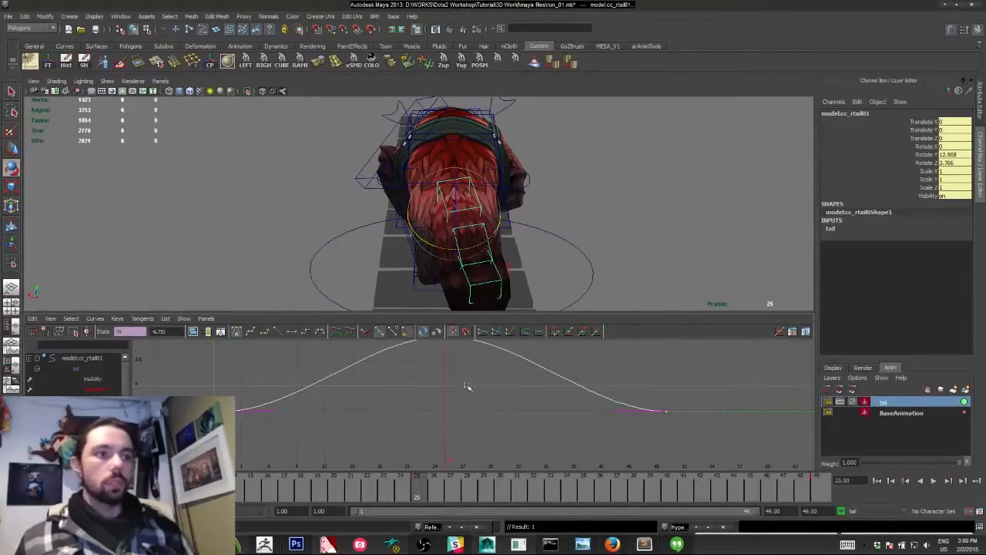
Lower the middle Rotate Y key at frame 25 to about 10.08 and play back the tail swing.
{"action": "middle_click_drag", "start_coordinate": [433, 383], "coordinate": [434, 410], "text": "alt"}
{"action": "left_click_drag", "start_coordinate": [400, 359], "coordinate": [512, 396]}
{"action": "middle_click_drag", "start_coordinate": [437, 380], "coordinate": [436, 392], "text": "shift"}
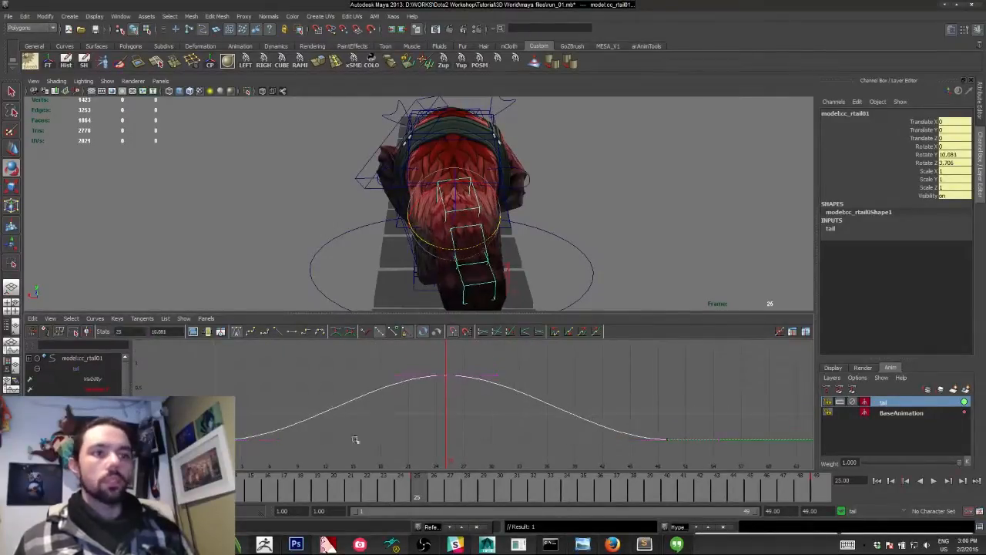
{"action": "left_click_drag", "start_coordinate": [30, 493], "coordinate": [896, 520]}
{"action": "left_click", "coordinate": [934, 480]}
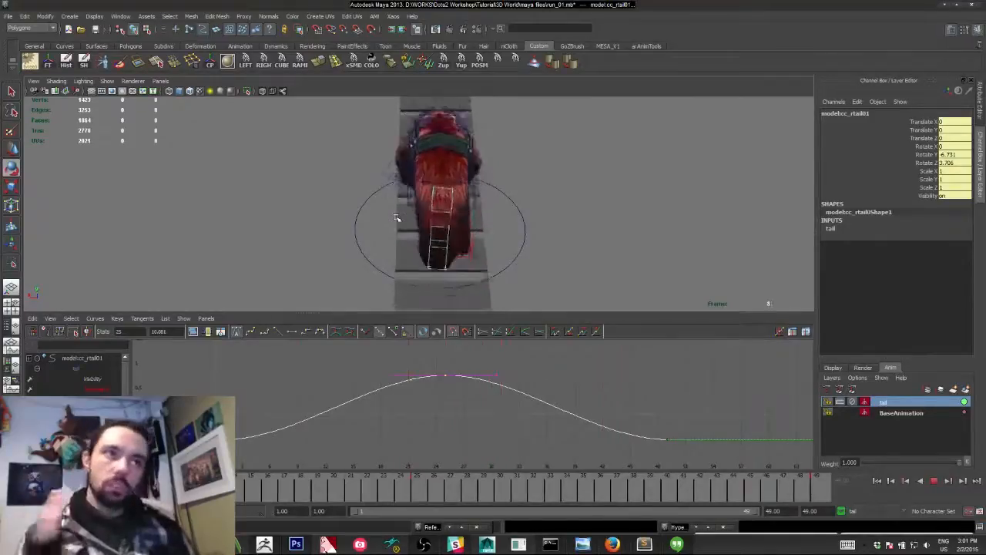
Stop the playback, select the ground planks and create a new display layer containing them.
{"action": "left_click_drag", "start_coordinate": [397, 218], "coordinate": [397, 245], "text": "alt"}
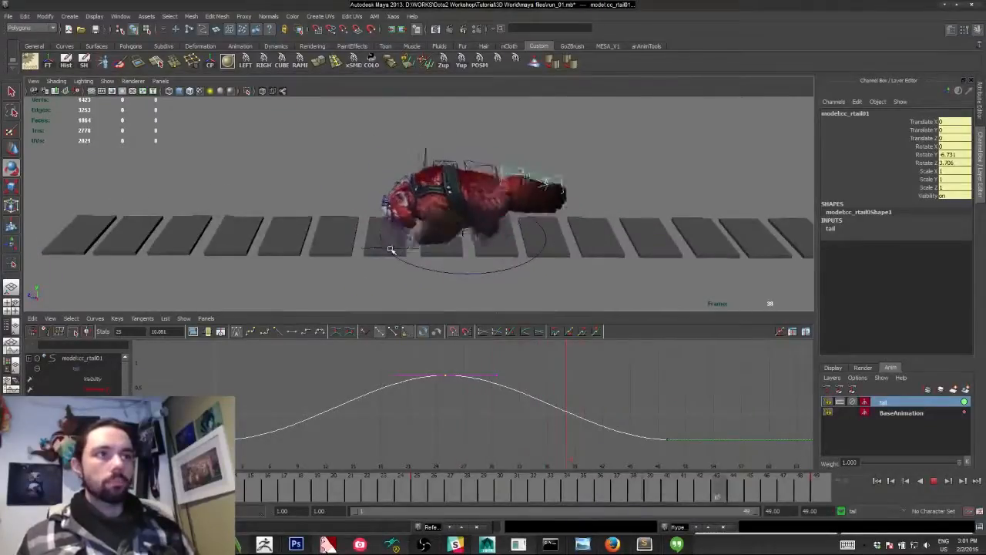
{"action": "left_click", "coordinate": [935, 482]}
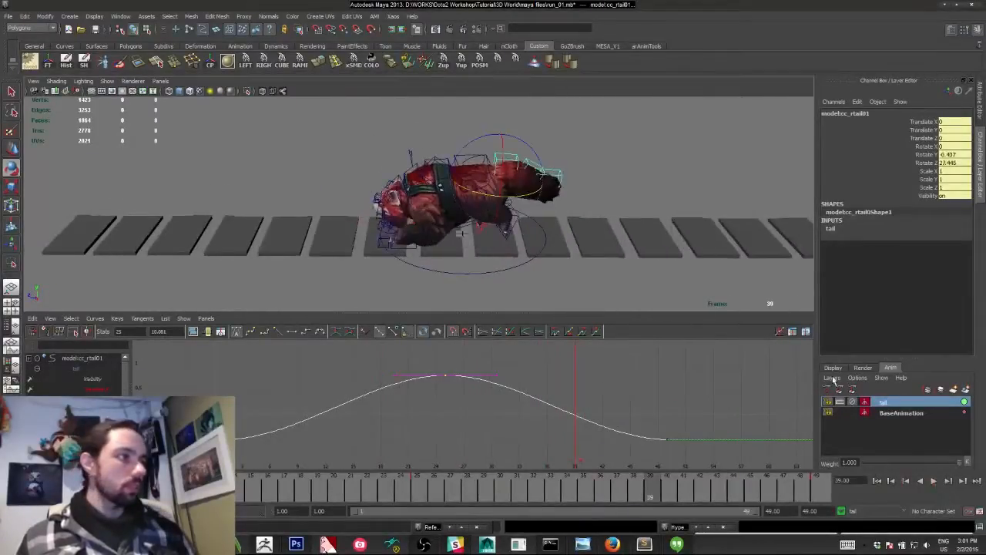
{"action": "left_click", "coordinate": [832, 369]}
{"action": "scroll", "coordinate": [834, 431], "scroll_direction": "down", "scroll_amount": 1}
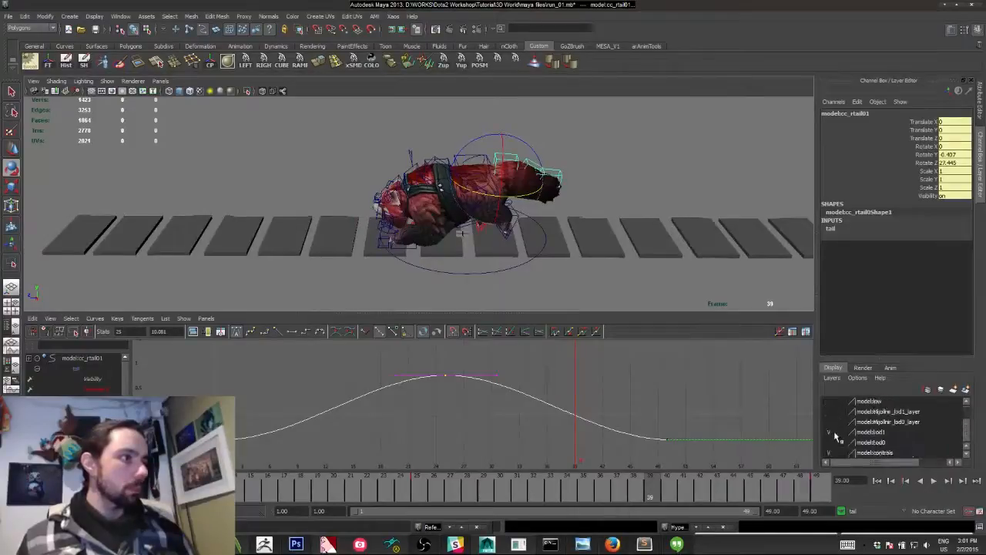
{"action": "scroll", "coordinate": [830, 428], "scroll_direction": "up", "scroll_amount": 1}
{"action": "left_click", "coordinate": [252, 238]}
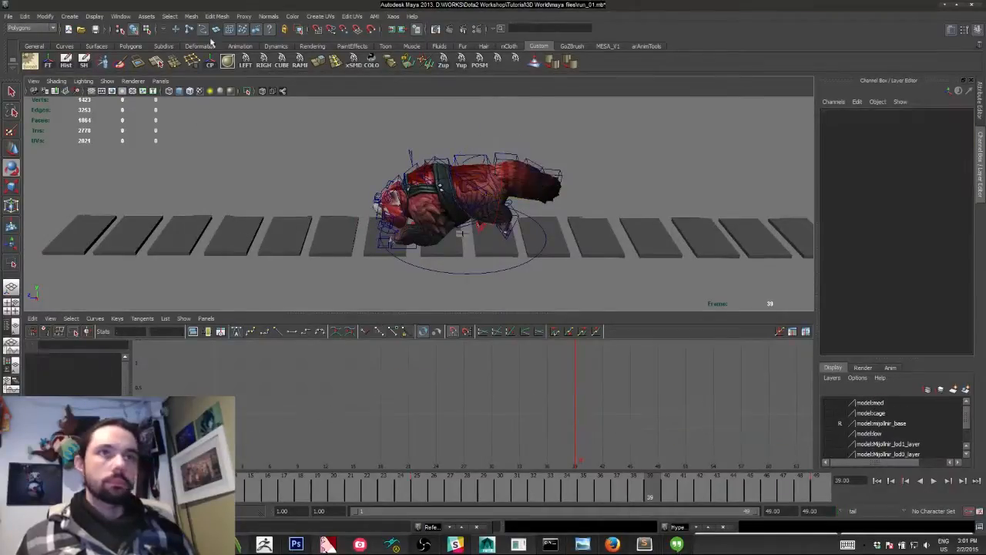
{"action": "left_click", "coordinate": [229, 249]}
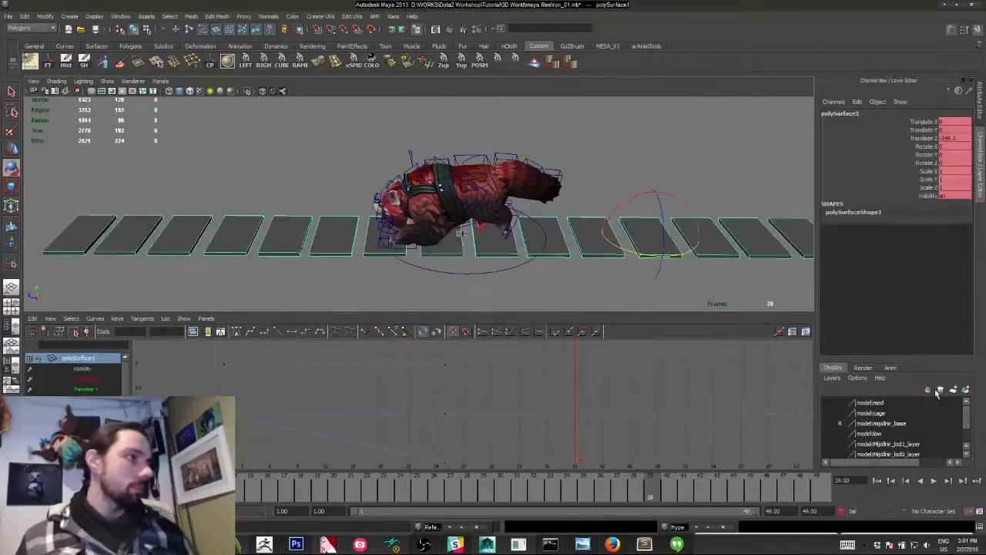
{"action": "left_click", "coordinate": [966, 390]}
{"action": "left_click", "coordinate": [860, 405]}
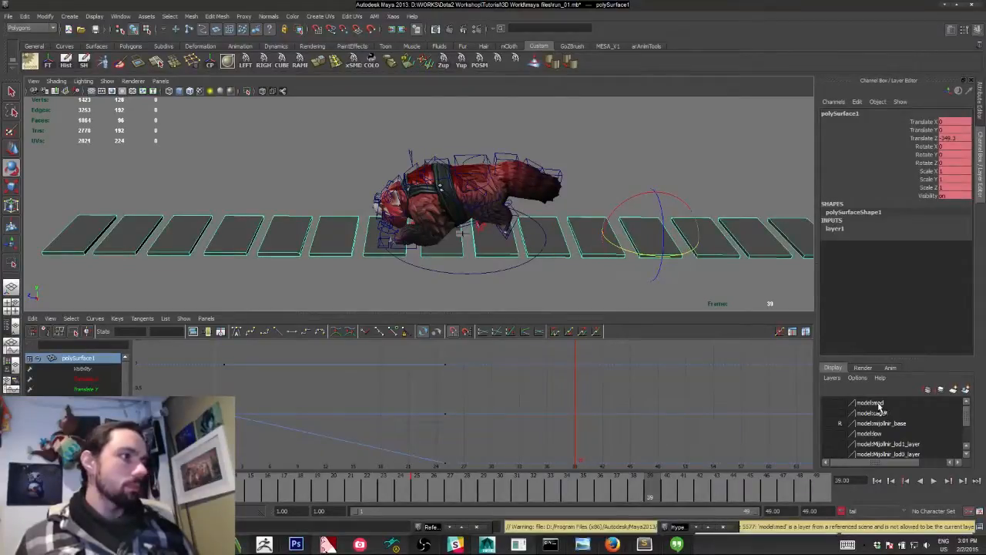
Rename the planks' new display layer to ground and hide that layer.
{"action": "scroll", "coordinate": [878, 407], "scroll_direction": "down", "scroll_amount": 2}
{"action": "double_click", "coordinate": [865, 453]}
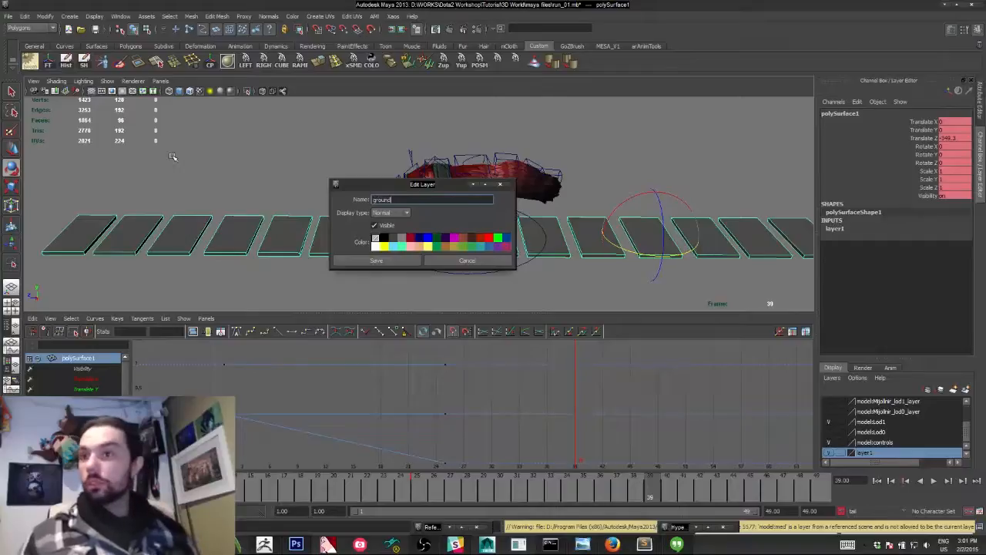
{"action": "left_click", "coordinate": [395, 260]}
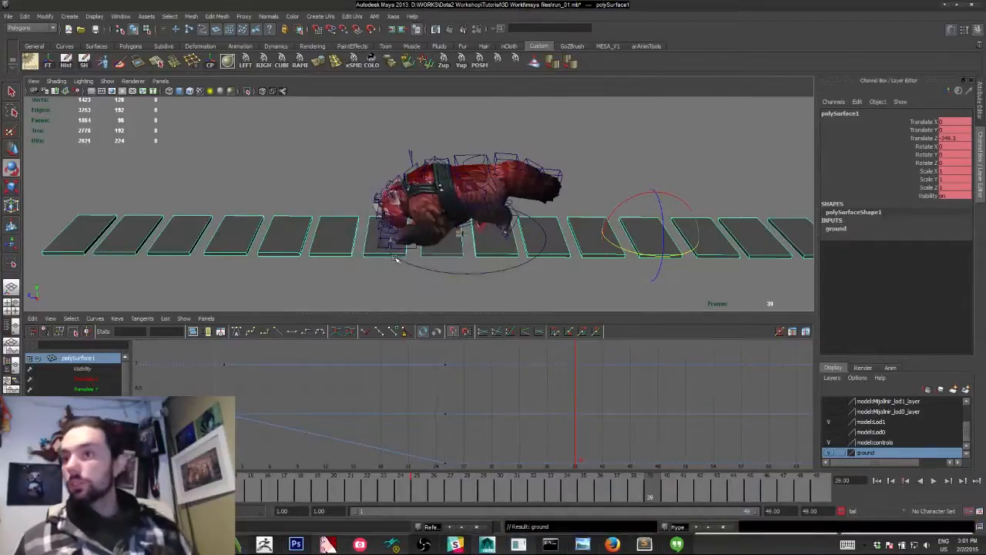
{"action": "left_click", "coordinate": [829, 453]}
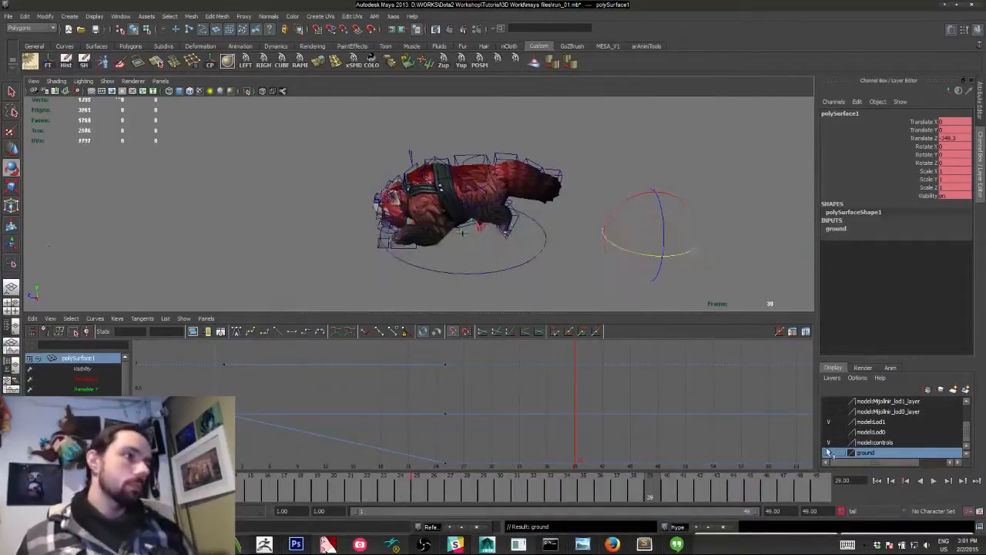
{"action": "left_click", "coordinate": [626, 108]}
Play the run cycle and inspect the tail swing from behind and from the front.
{"action": "left_click", "coordinate": [935, 480]}
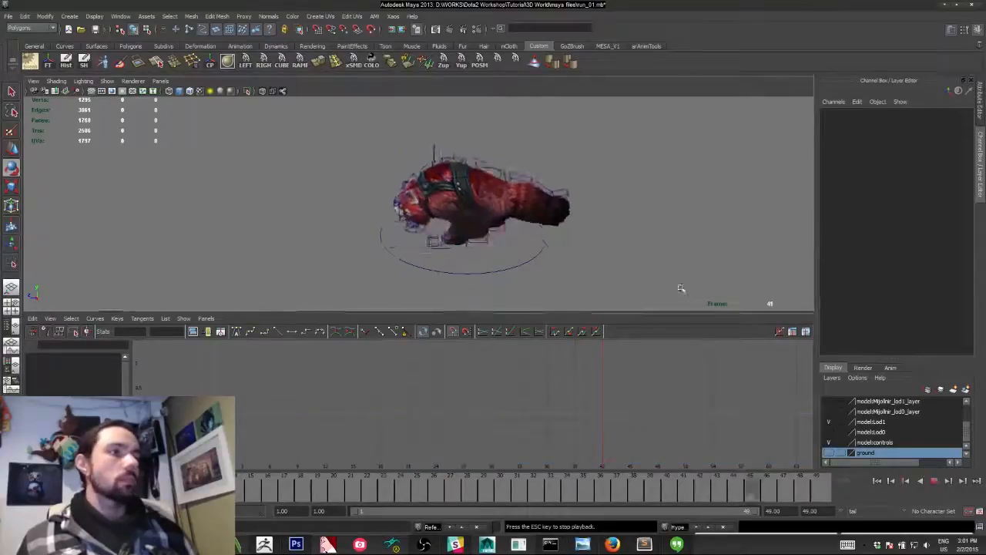
{"action": "left_click_drag", "start_coordinate": [679, 286], "coordinate": [385, 191], "text": "alt"}
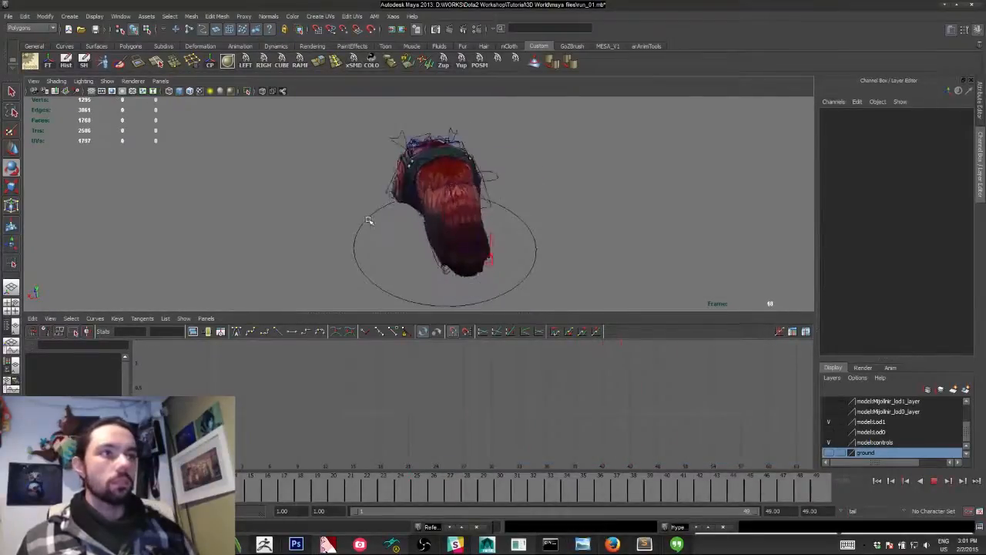
{"action": "left_click_drag", "start_coordinate": [436, 246], "coordinate": [399, 244], "text": "alt"}
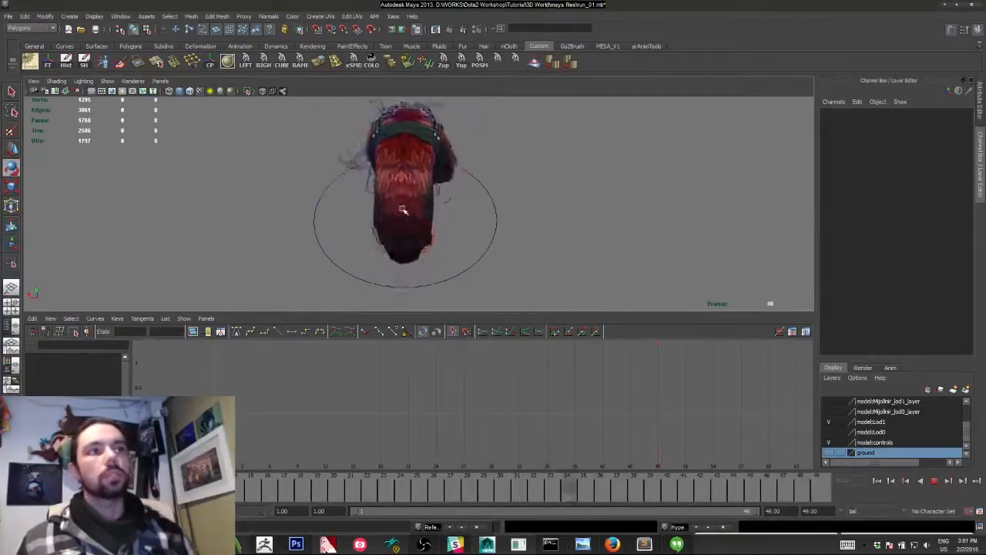
{"action": "left_click_drag", "start_coordinate": [403, 210], "coordinate": [400, 227], "text": "alt"}
{"action": "right_click_drag", "start_coordinate": [400, 228], "coordinate": [321, 198], "text": "alt"}
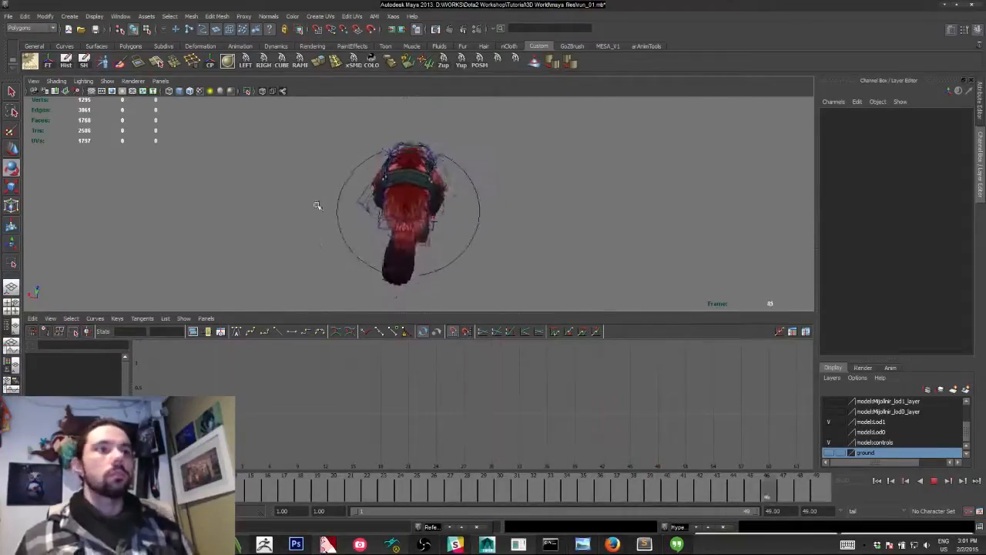
{"action": "left_click_drag", "start_coordinate": [321, 202], "coordinate": [525, 176], "text": "alt"}
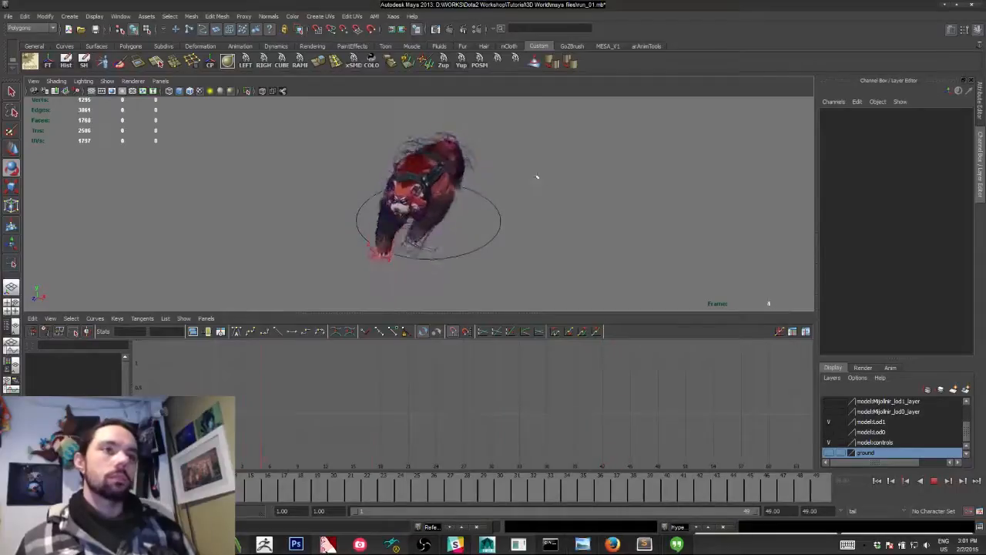
{"action": "left_click", "coordinate": [934, 481]}
Select the first tail control and replay its swing from close behind the bear.
{"action": "left_click_drag", "start_coordinate": [443, 191], "coordinate": [342, 195], "text": "alt"}
{"action": "right_click_drag", "start_coordinate": [341, 195], "coordinate": [403, 288], "text": "alt"}
{"action": "left_click_drag", "start_coordinate": [403, 289], "coordinate": [415, 298], "text": "alt"}
{"action": "left_click", "coordinate": [417, 204]}
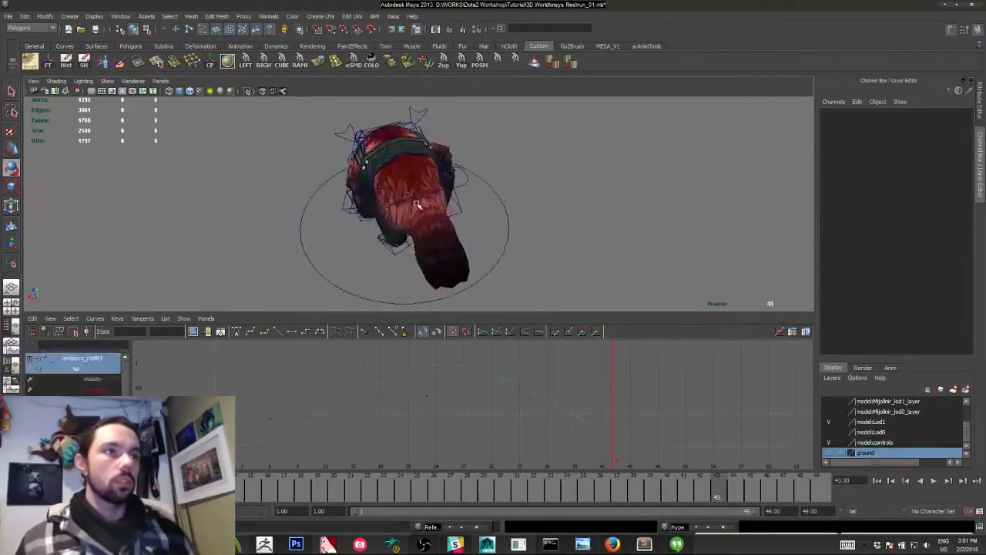
{"action": "left_click_drag", "start_coordinate": [416, 204], "coordinate": [390, 227], "text": "alt"}
{"action": "key", "text": "alt+v"}
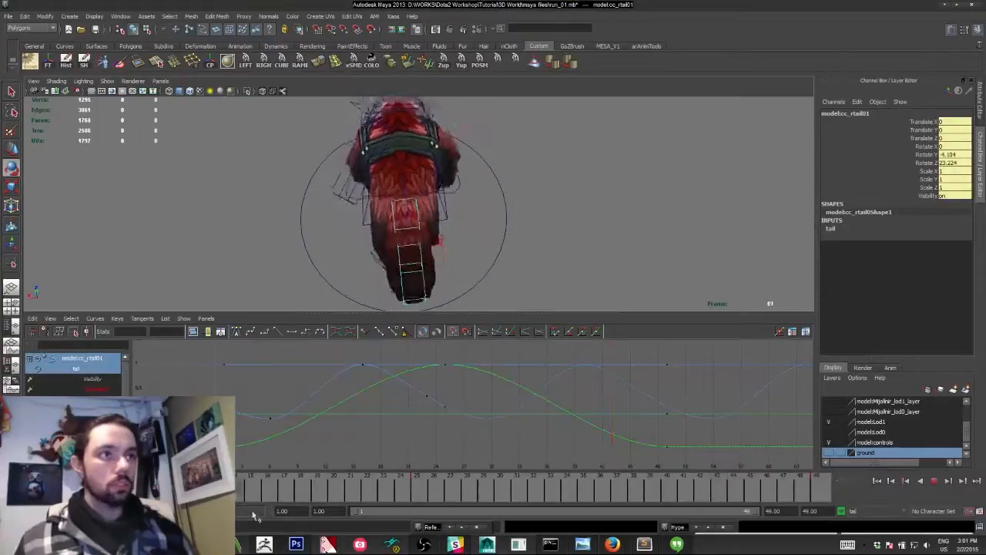
{"action": "key", "text": "alt+v"}
Select the second and third tail controls and add them to the tail animation layer.
{"action": "left_click", "coordinate": [377, 272]}
{"action": "key", "text": "q"}
{"action": "left_click", "coordinate": [403, 263]}
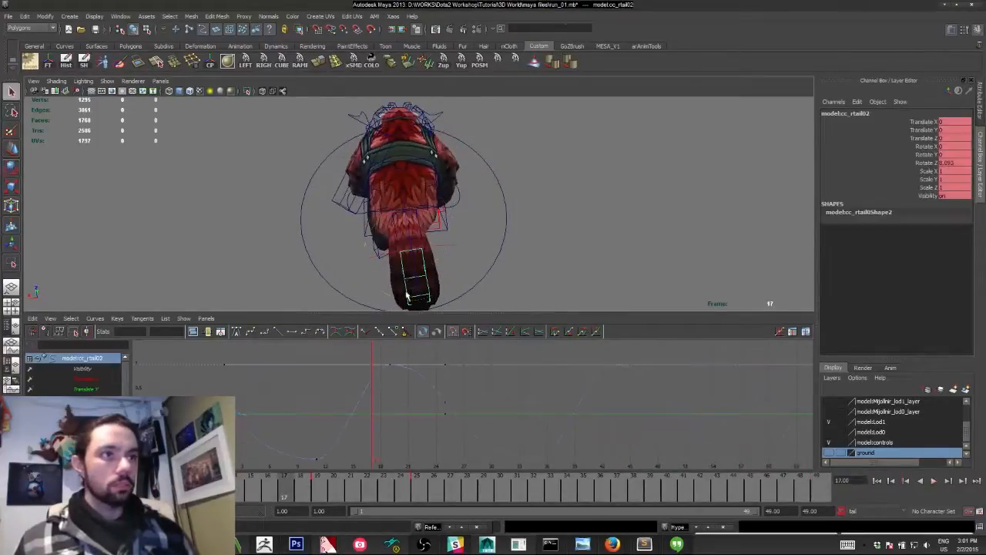
{"action": "left_click", "coordinate": [406, 295], "text": "shift"}
{"action": "key", "text": "ctrl+z"}
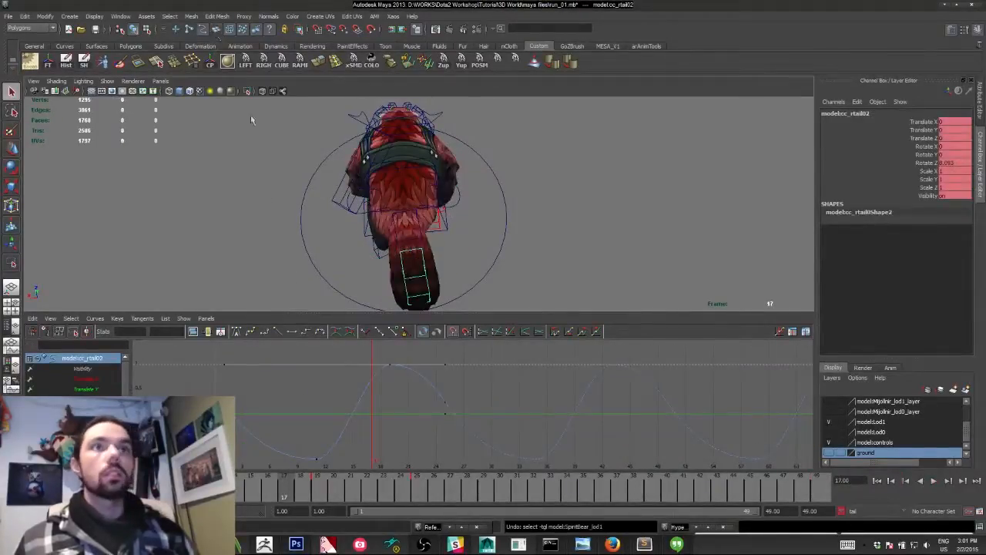
{"action": "left_click", "coordinate": [410, 293]}
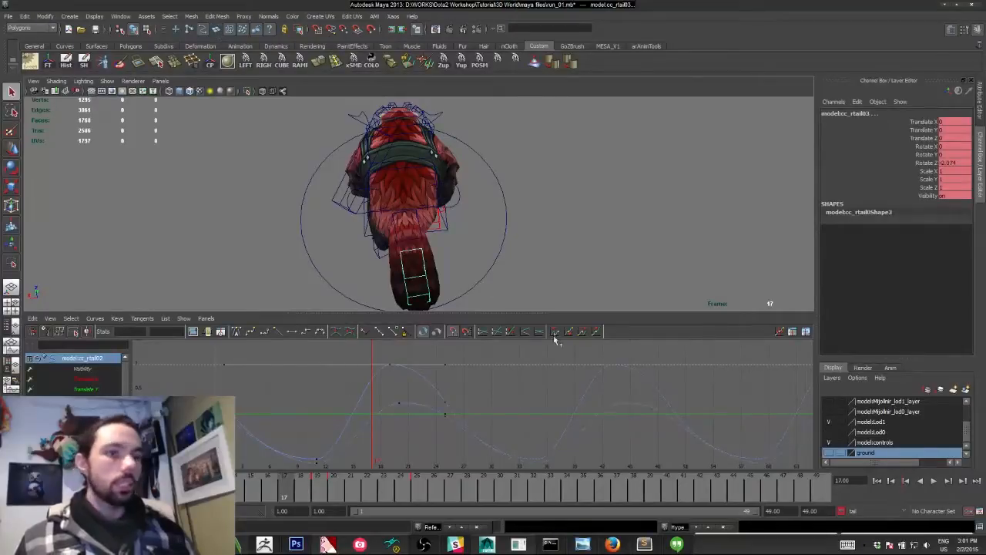
{"action": "left_click", "coordinate": [890, 368]}
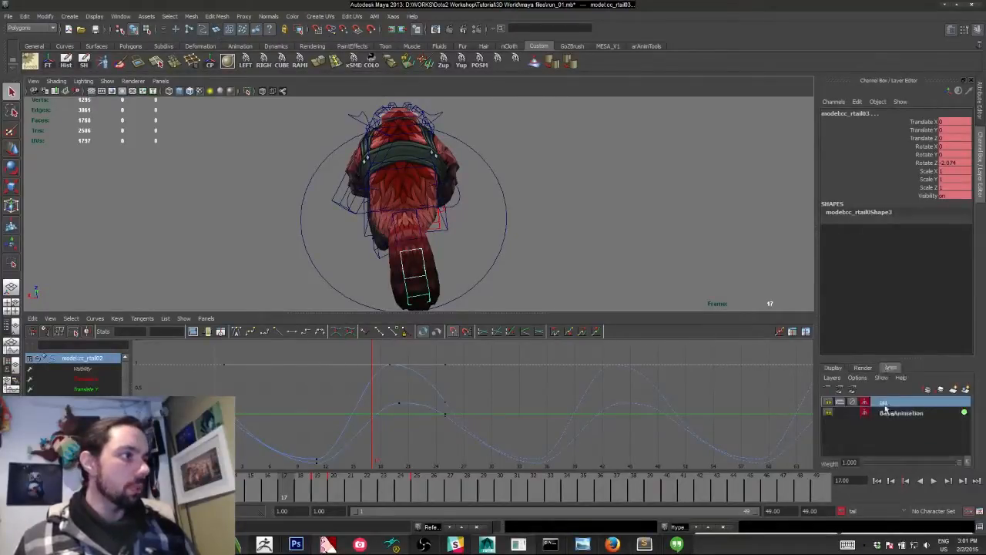
{"action": "right_click", "coordinate": [885, 409]}
{"action": "left_click", "coordinate": [898, 157]}
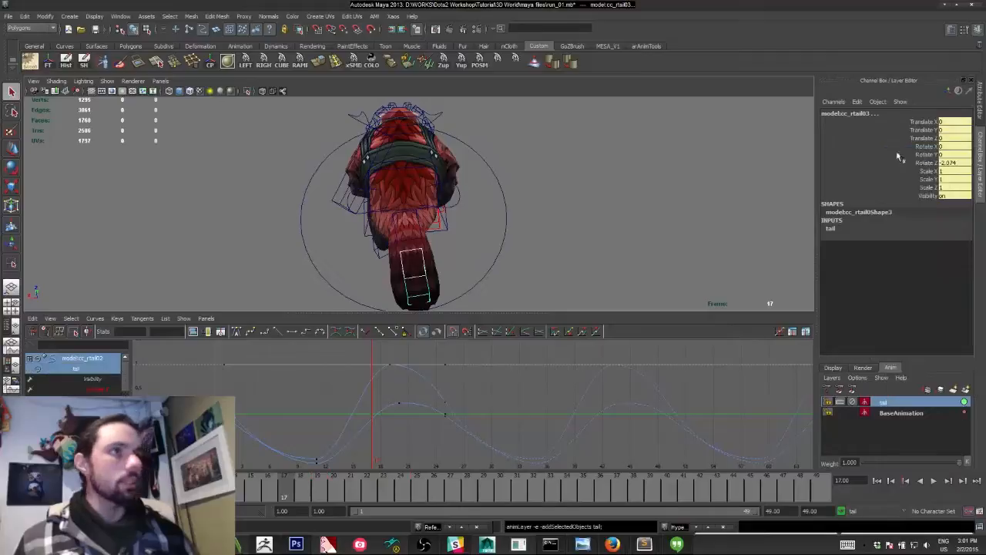
Key the second and third tail controls on the tail layer at frames 1 and 49.
{"action": "left_click", "coordinate": [18, 488]}
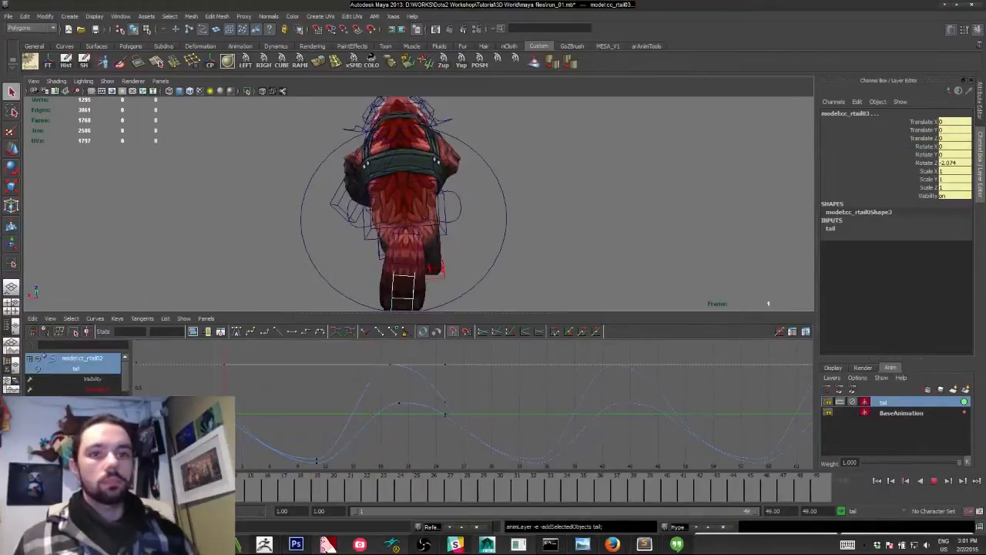
{"action": "key", "text": "s"}
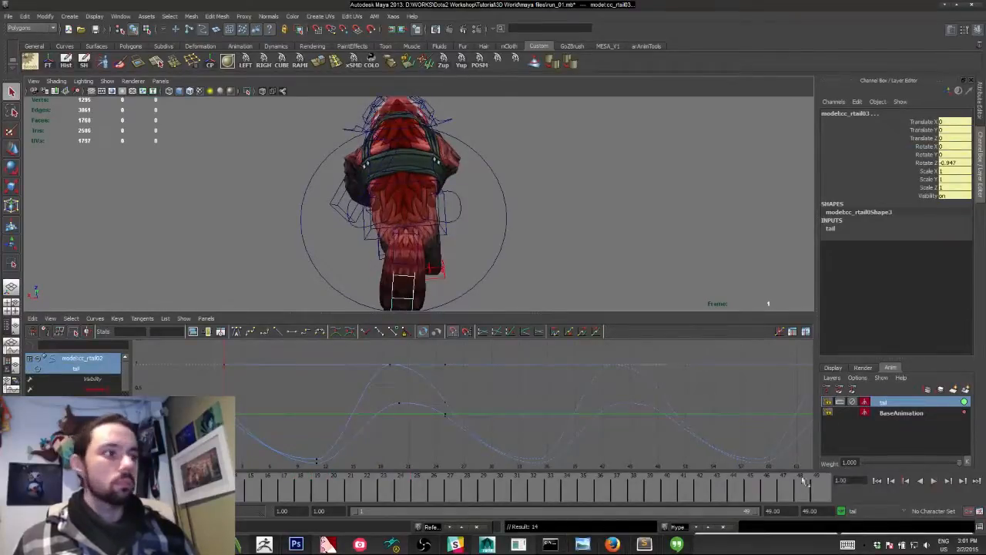
{"action": "left_click", "coordinate": [814, 486]}
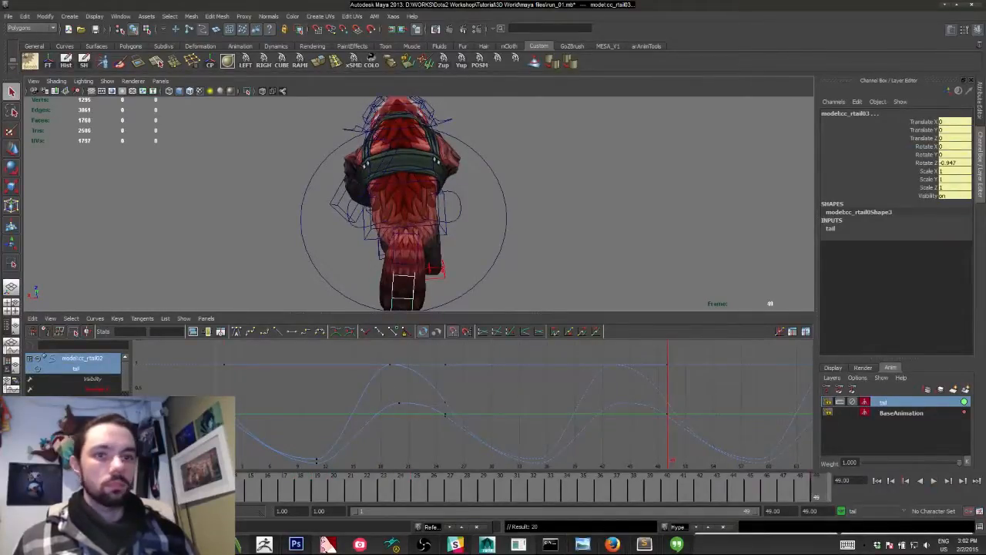
At frame 16, swing the second tail control sideways to about -5.17 in Rotate Y, and rotate the third one the same way.
{"action": "left_click", "coordinate": [18, 488]}
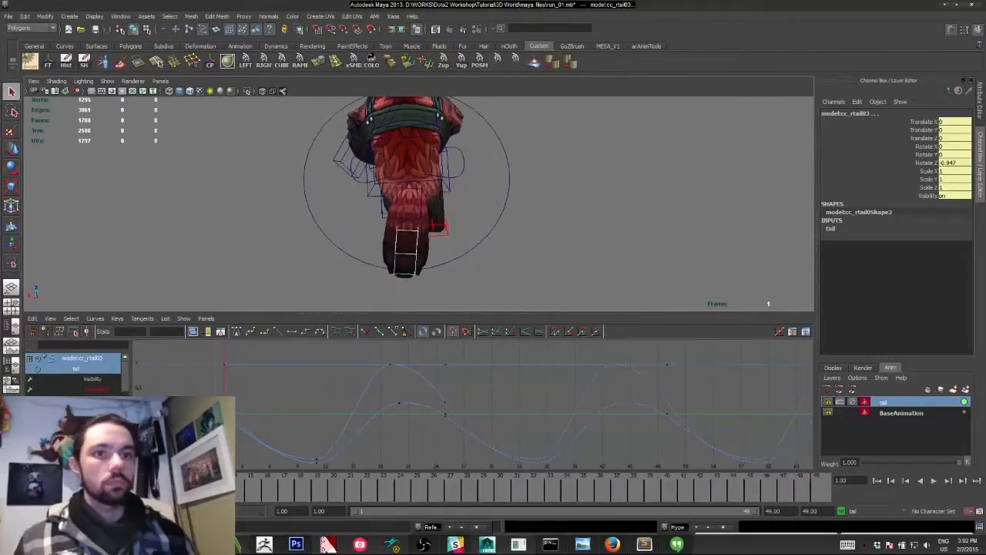
{"action": "left_click_drag", "start_coordinate": [19, 487], "coordinate": [266, 532]}
{"action": "left_click", "coordinate": [297, 267]}
{"action": "left_click", "coordinate": [402, 220]}
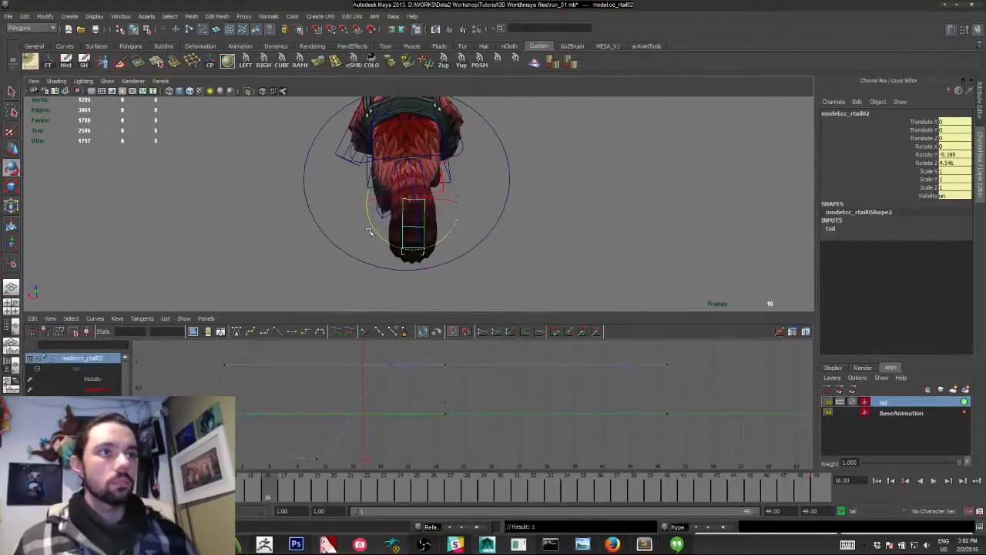
{"action": "left_click", "coordinate": [393, 239]}
{"action": "mouse_move", "coordinate": [379, 248]}
{"action": "left_mouse_down"}
{"action": "mouse_move", "coordinate": [370, 246]}
{"action": "mouse_move", "coordinate": [375, 255]}
{"action": "left_mouse_up"}
At frame 41, rotate the second and third tail controls sideways the opposite way and play back the swing.
{"action": "left_click_drag", "start_coordinate": [266, 493], "coordinate": [679, 530]}
{"action": "left_click", "coordinate": [281, 223]}
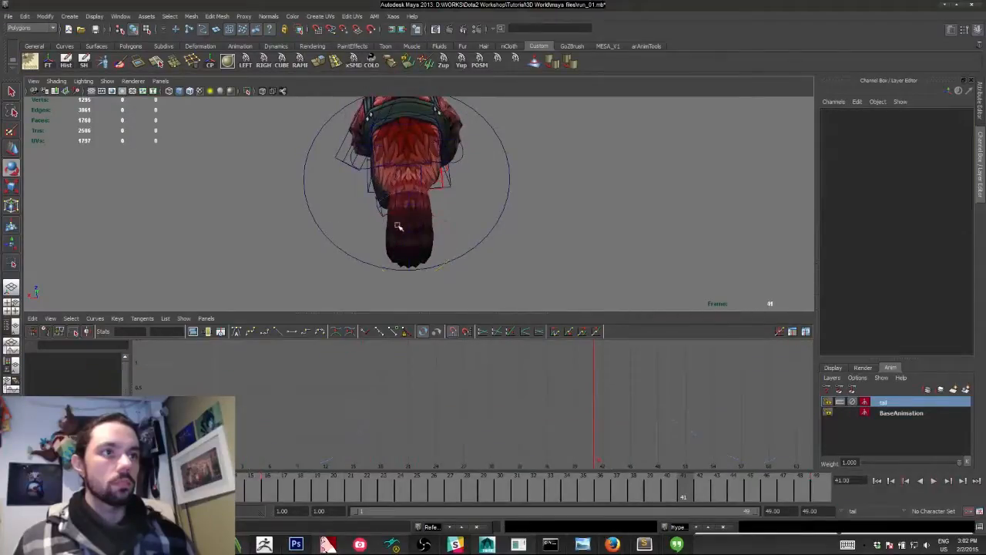
{"action": "left_click", "coordinate": [398, 226]}
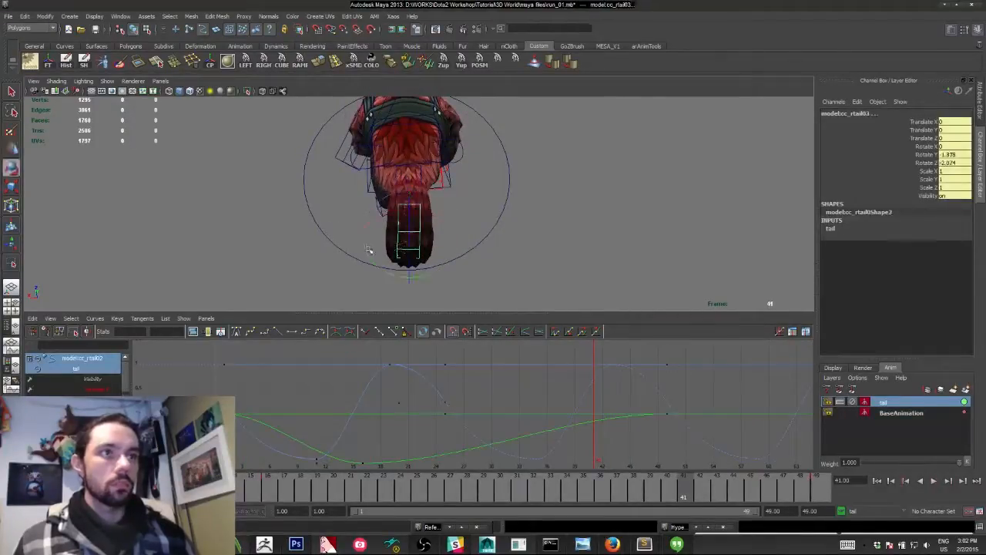
{"action": "left_click_drag", "start_coordinate": [376, 269], "coordinate": [376, 269]}
{"action": "key", "text": "alt+v"}
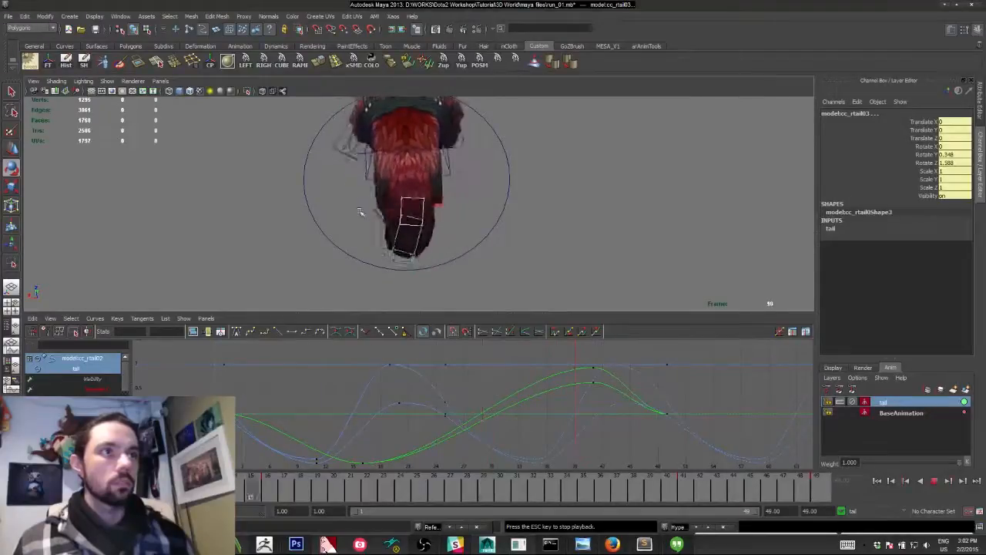
{"action": "mouse_move", "coordinate": [363, 213]}
{"action": "left_mouse_down", "text": "alt"}
{"action": "mouse_move", "coordinate": [447, 184]}
{"action": "mouse_move", "coordinate": [334, 188]}
{"action": "mouse_move", "coordinate": [432, 210]}
{"action": "mouse_move", "coordinate": [358, 208]}
{"action": "mouse_move", "coordinate": [375, 223]}
{"action": "left_mouse_up", "text": "alt"}
{"action": "left_click", "coordinate": [934, 480]}
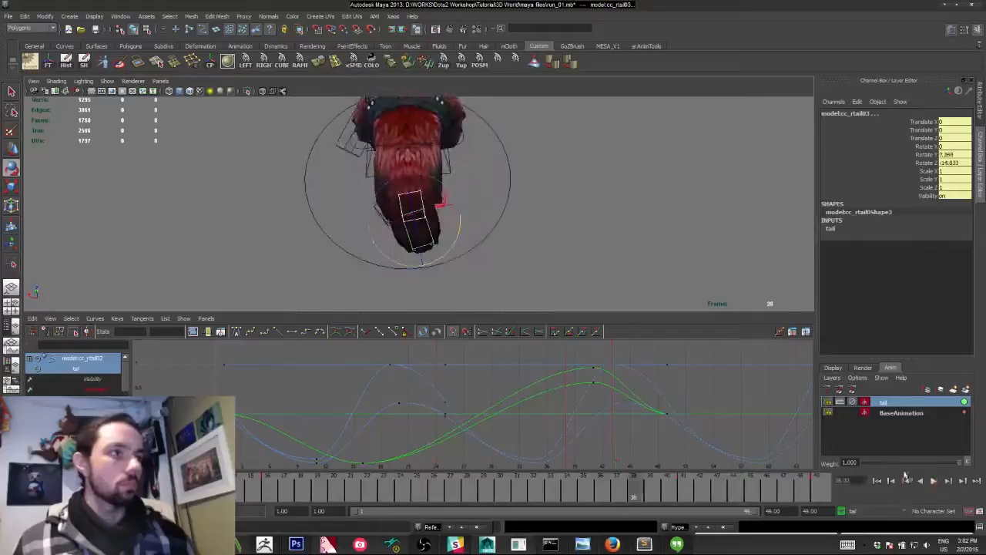
Select the third tail control and slope the tangents of its Rotate Y keys at frames 1 and 49 to match across the loop.
{"action": "left_click", "coordinate": [414, 264]}
{"action": "left_click", "coordinate": [407, 254]}
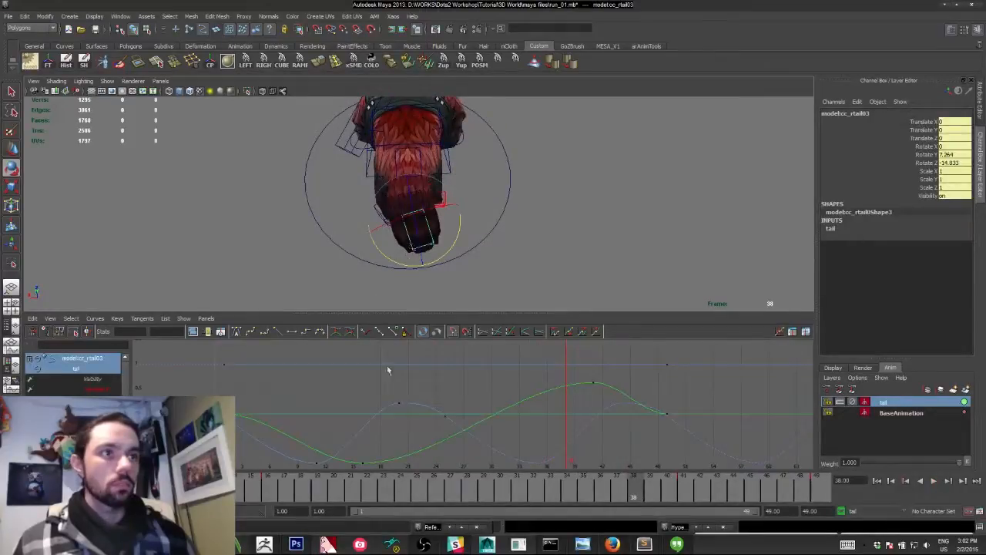
{"action": "left_click_drag", "start_coordinate": [512, 489], "coordinate": [816, 494]}
{"action": "key", "text": "e"}
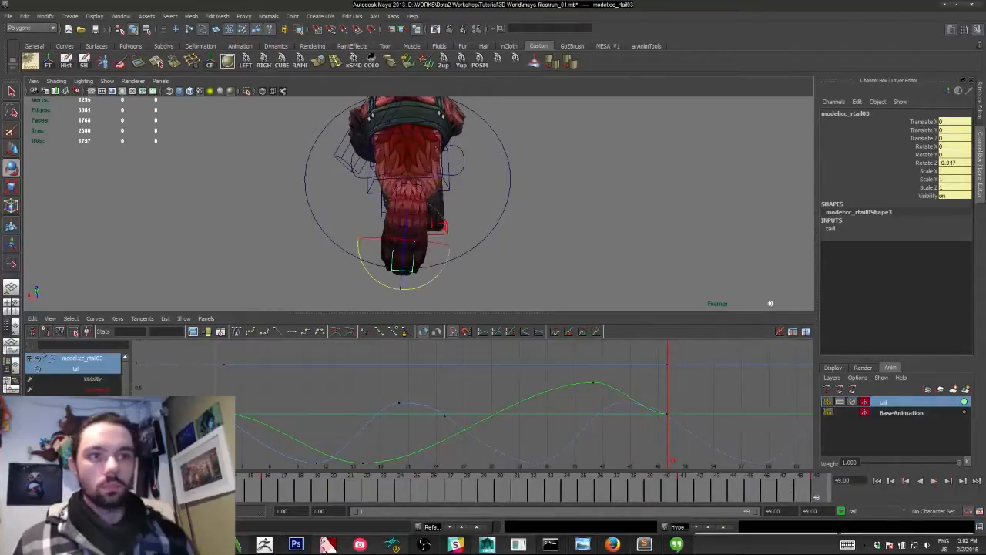
{"action": "left_click", "coordinate": [94, 431]}
{"action": "right_click_drag", "start_coordinate": [532, 431], "coordinate": [516, 379], "text": "alt+shift"}
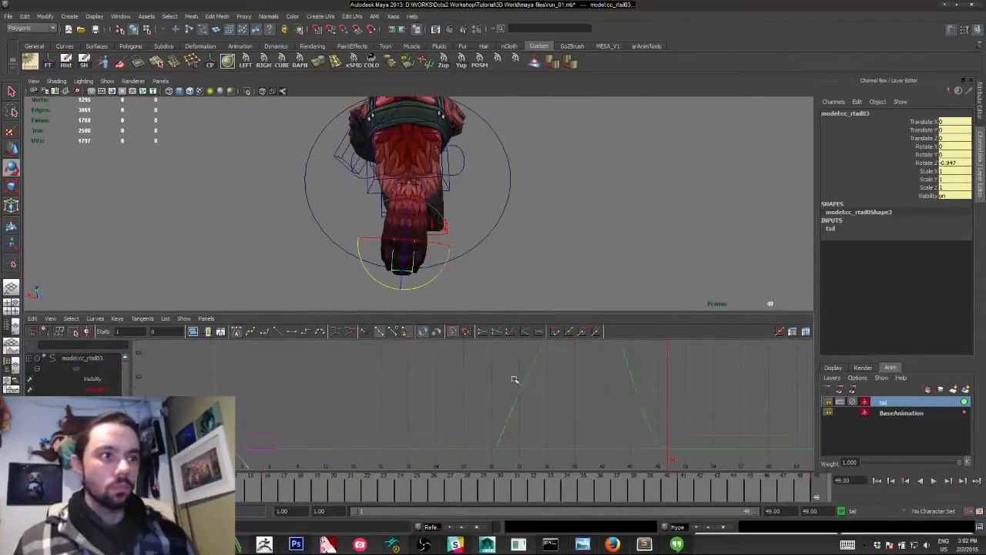
{"action": "left_click", "coordinate": [665, 453], "text": "shift"}
{"action": "right_click_drag", "start_coordinate": [570, 366], "coordinate": [566, 413], "text": "alt+shift"}
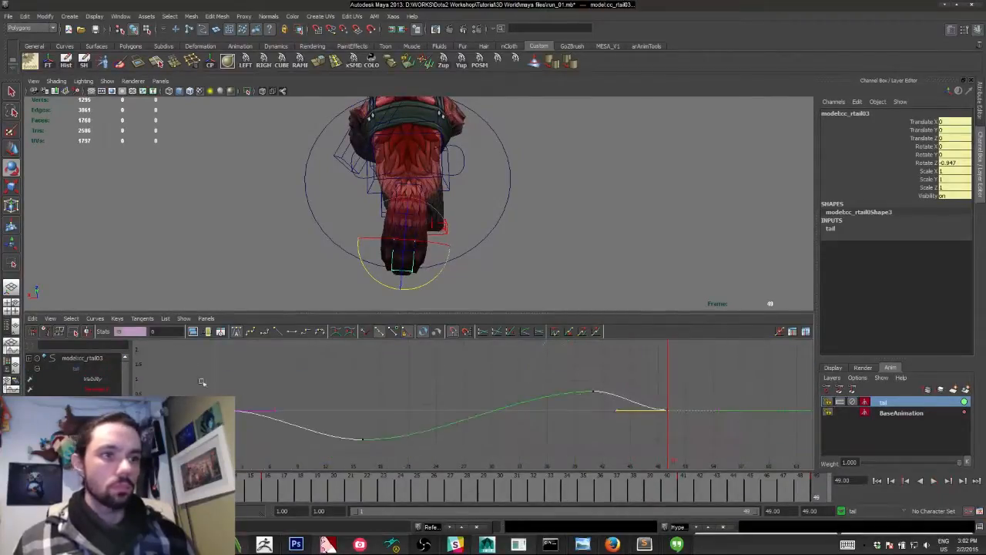
{"action": "left_click", "coordinate": [362, 439]}
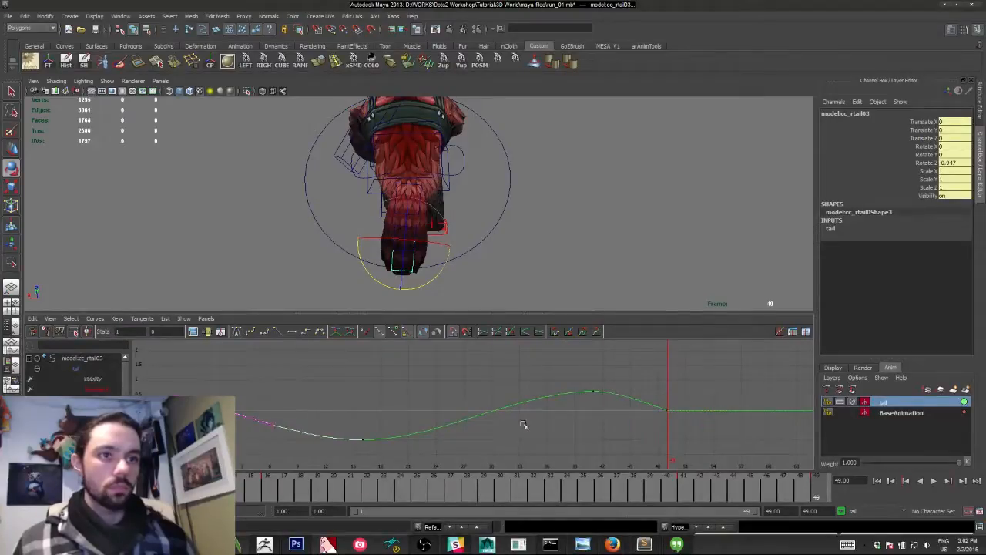
{"action": "left_click", "coordinate": [669, 408]}
{"action": "key", "text": "ctrl+z"}
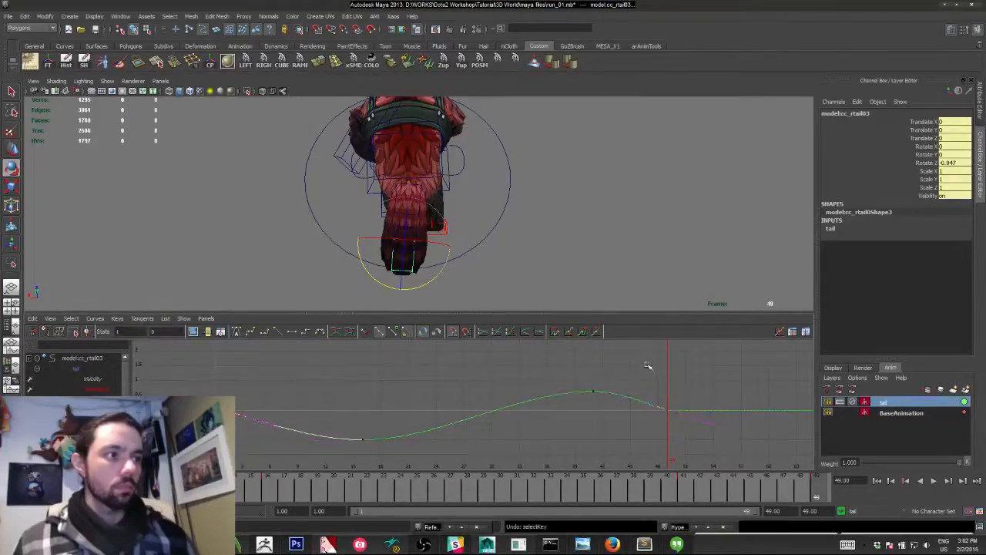
Raise the third tail control's Rotate Y keys at frames 1 and 49 to about 1.301 and play back the swing.
{"action": "right_click_drag", "start_coordinate": [617, 440], "coordinate": [566, 417], "text": "alt"}
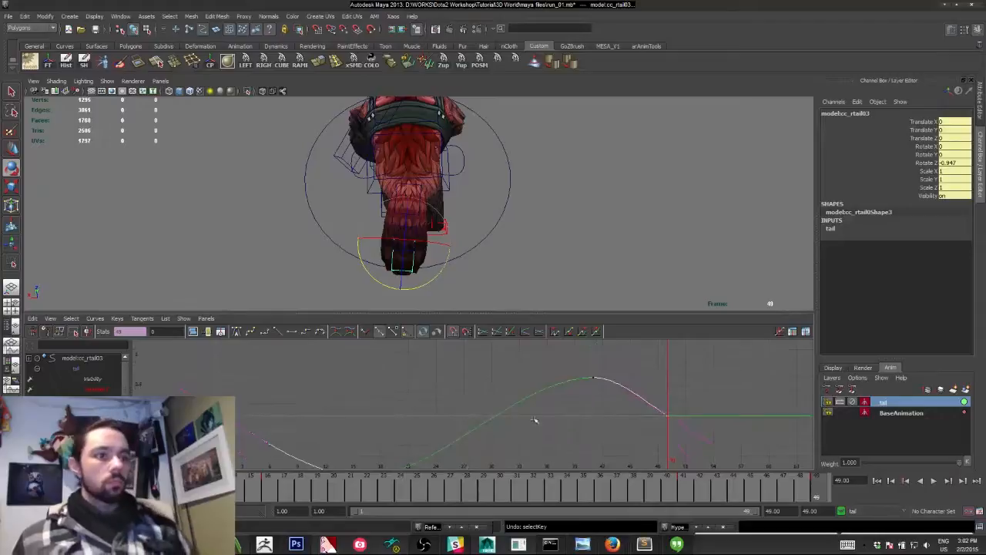
{"action": "middle_click_drag", "start_coordinate": [533, 403], "coordinate": [533, 399]}
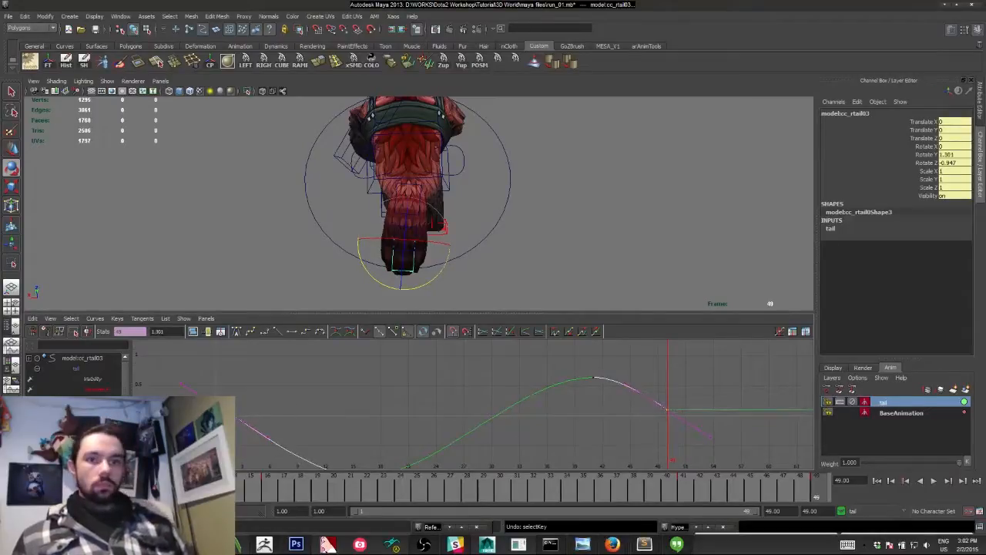
{"action": "key", "text": "alt+v"}
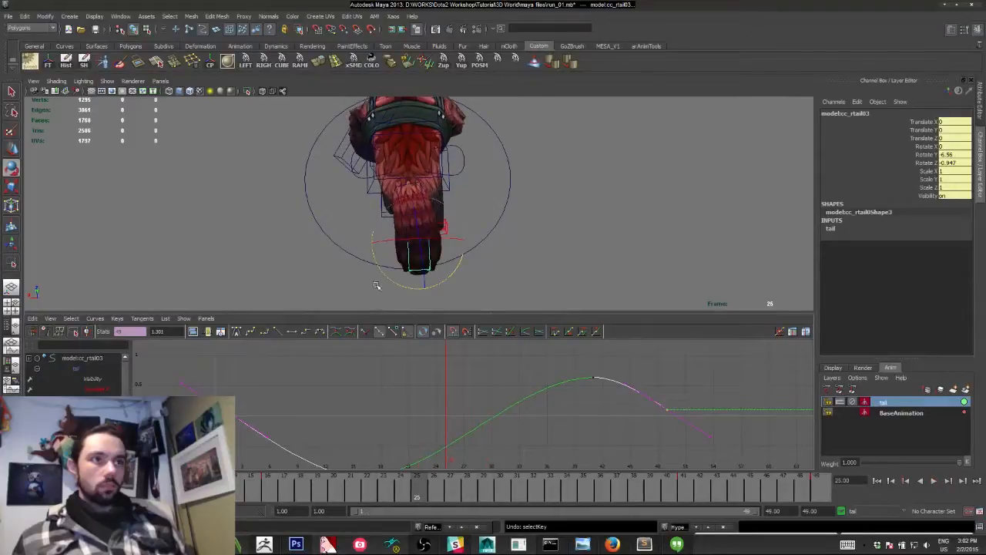
At frame 25, rotate and key the third tail control sideways, adjust that key to about -11.118 in Rotate Y, and play back.
{"action": "key", "text": "alt+v"}
{"action": "left_click_drag", "start_coordinate": [380, 272], "coordinate": [398, 342]}
{"action": "key", "text": "s"}
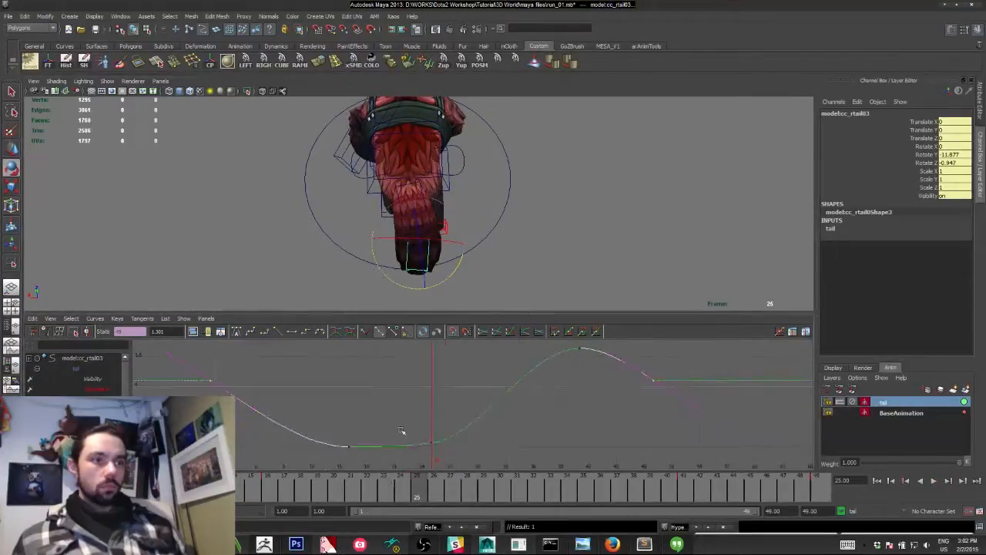
{"action": "left_click", "coordinate": [400, 430]}
{"action": "key", "text": "alt+v"}
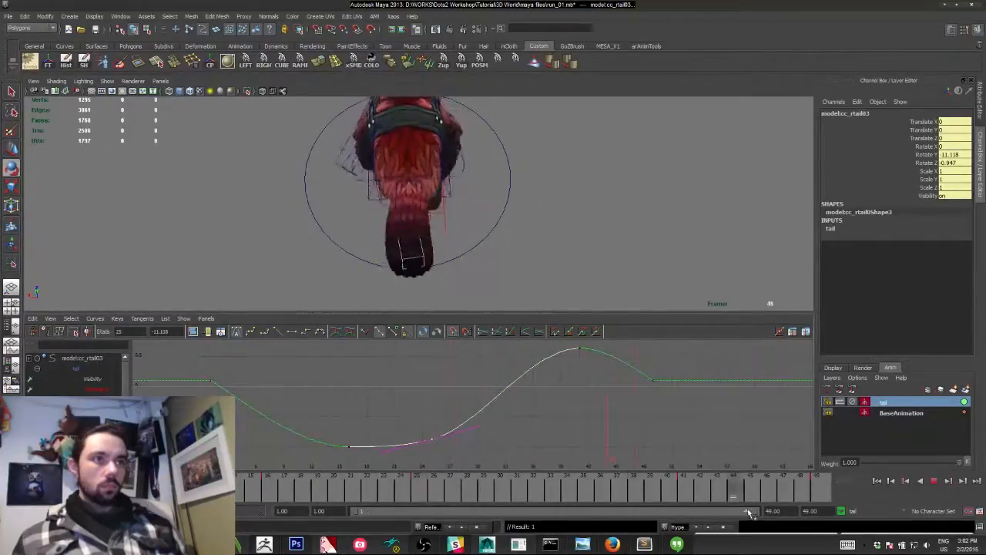
{"action": "key", "text": "alt+v"}
Raise the third tail control's first and last Rotate Y keys to about 5.856 and play back the tail swing.
{"action": "left_click_drag", "start_coordinate": [625, 370], "coordinate": [706, 422]}
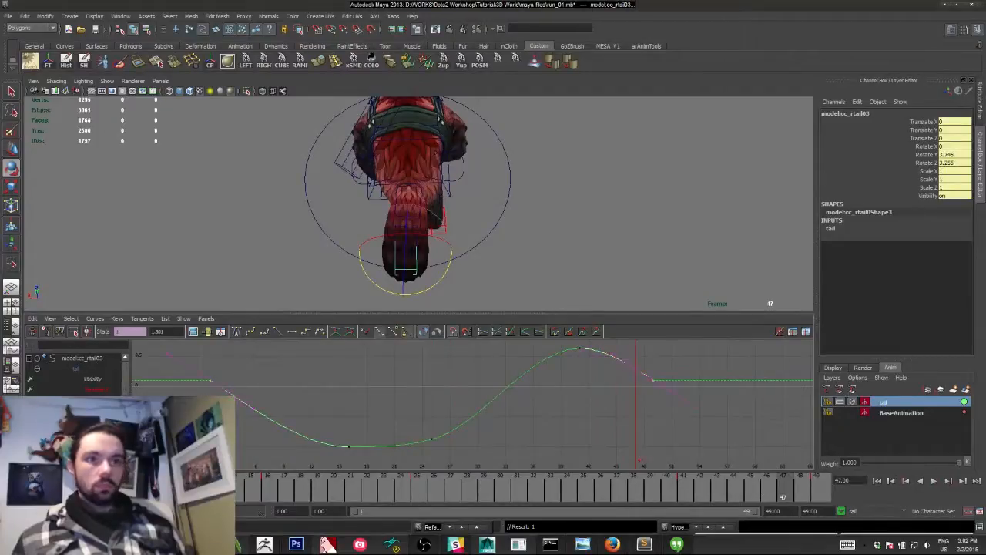
{"action": "middle_click_drag", "start_coordinate": [653, 380], "coordinate": [654, 362]}
{"action": "middle_click_drag", "start_coordinate": [214, 393], "coordinate": [188, 363], "text": "alt"}
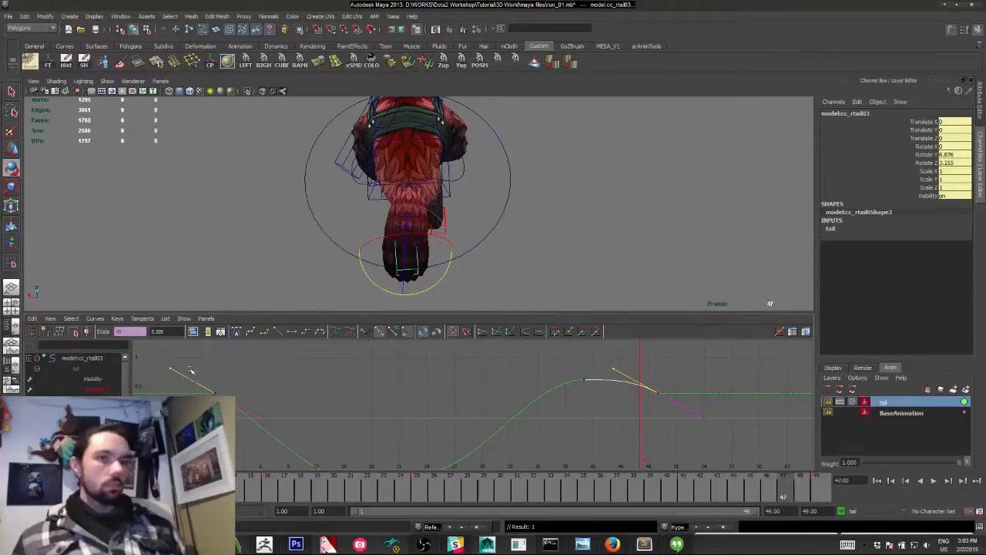
{"action": "left_click_drag", "start_coordinate": [189, 378], "coordinate": [254, 437]}
{"action": "middle_click_drag", "start_coordinate": [659, 406], "coordinate": [655, 390]}
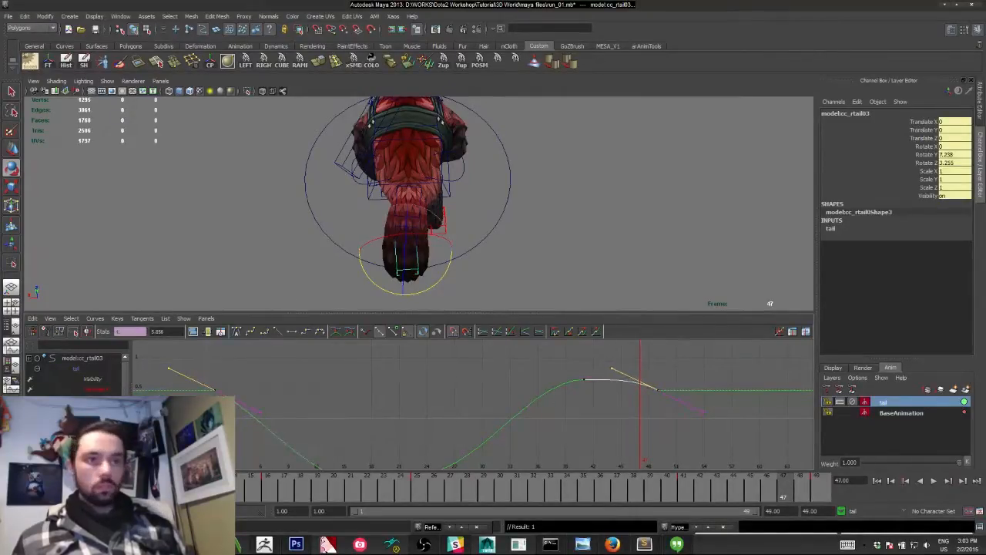
{"action": "key", "text": "alt+v"}
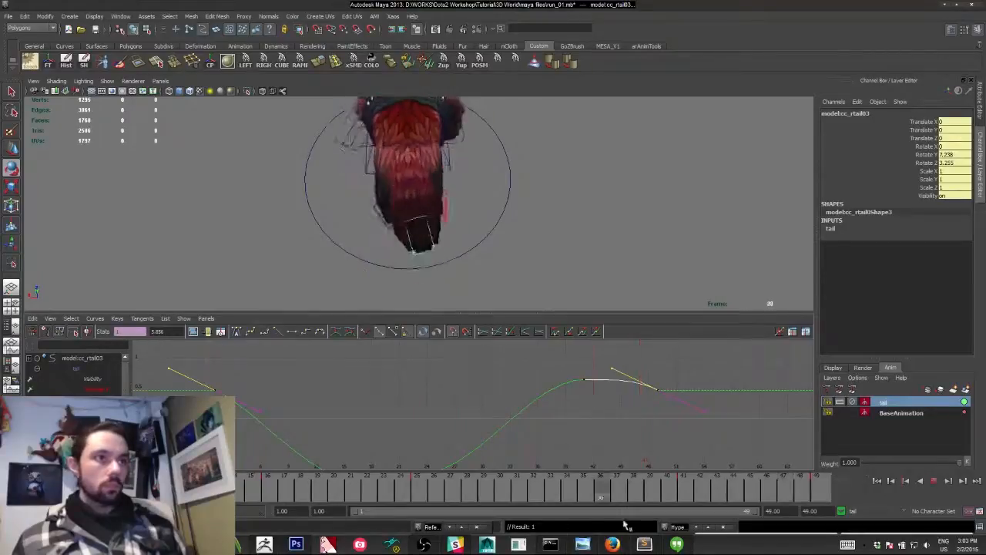
{"action": "left_click_drag", "start_coordinate": [513, 275], "coordinate": [225, 229], "text": "alt"}
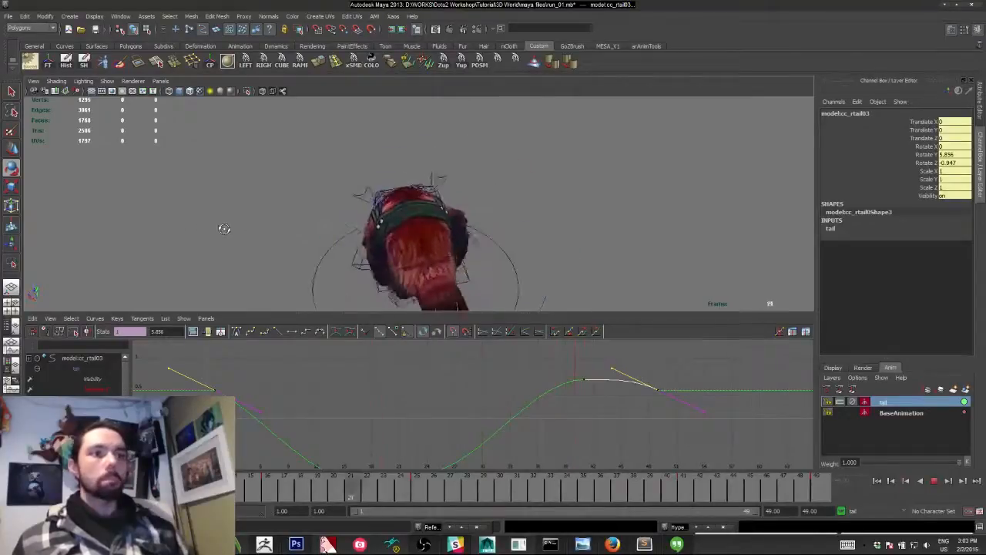
{"action": "left_click", "coordinate": [934, 480]}
Select the bear's mouth control and create a new animation layer named "mouth" from it.
{"action": "left_click_drag", "start_coordinate": [379, 206], "coordinate": [619, 209], "text": "alt"}
{"action": "scroll", "coordinate": [619, 209], "scroll_direction": "up", "scroll_amount": 2}
{"action": "left_click_drag", "start_coordinate": [493, 223], "coordinate": [256, 244], "text": "alt"}
{"action": "scroll", "coordinate": [335, 232], "scroll_direction": "up", "scroll_amount": 2}
{"action": "left_click", "coordinate": [335, 237]}
{"action": "left_click", "coordinate": [310, 243]}
{"action": "left_click", "coordinate": [332, 247]}
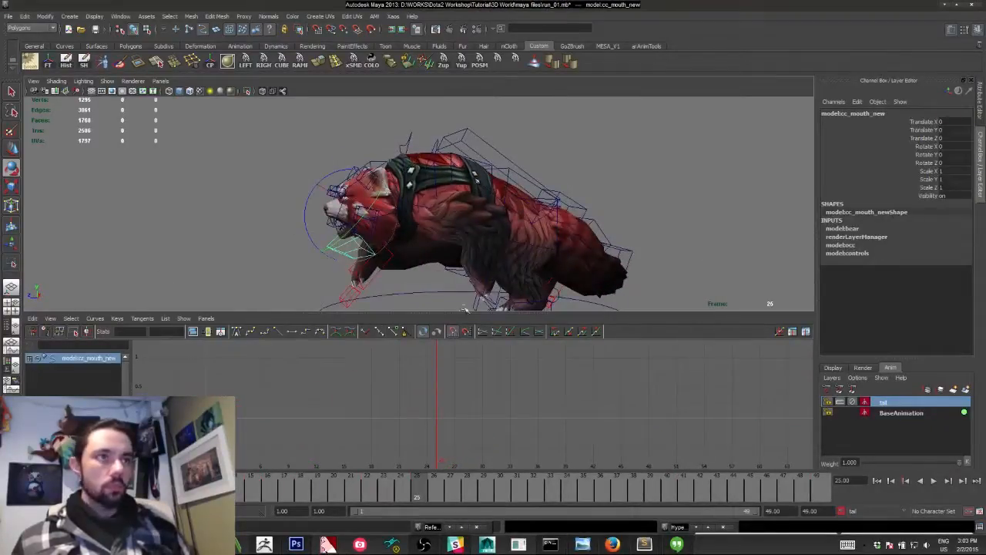
{"action": "left_click", "coordinate": [966, 392]}
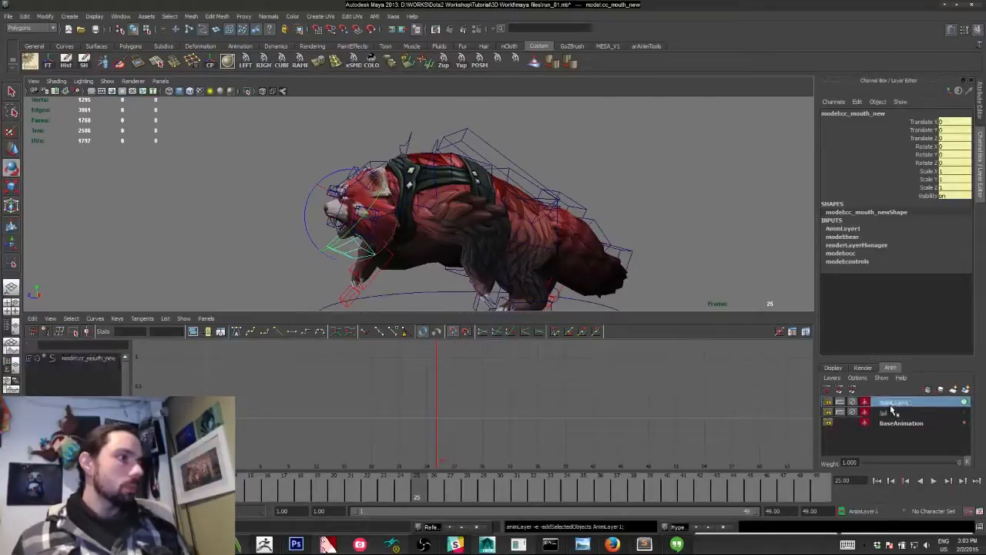
{"action": "double_click", "coordinate": [904, 402]}
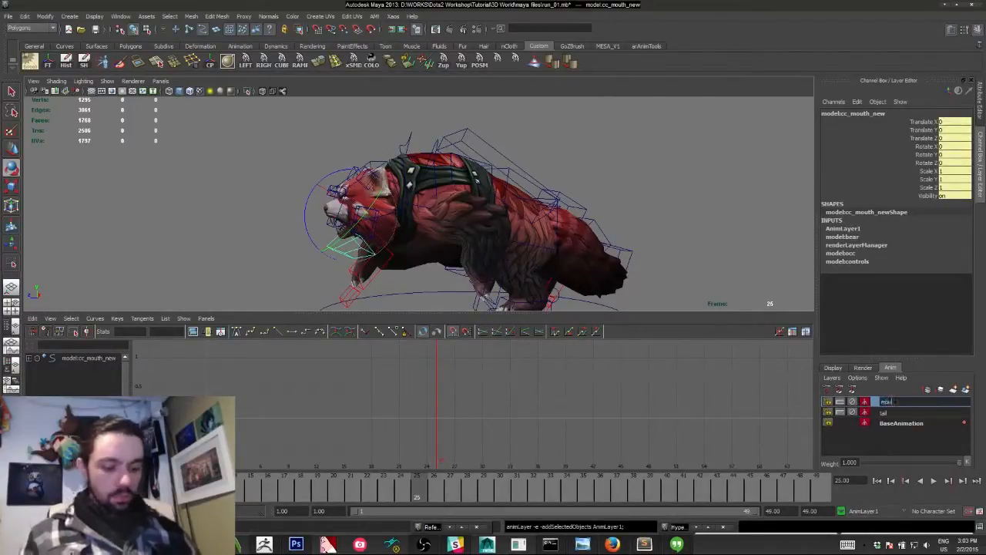
{"action": "key", "text": "Return"}
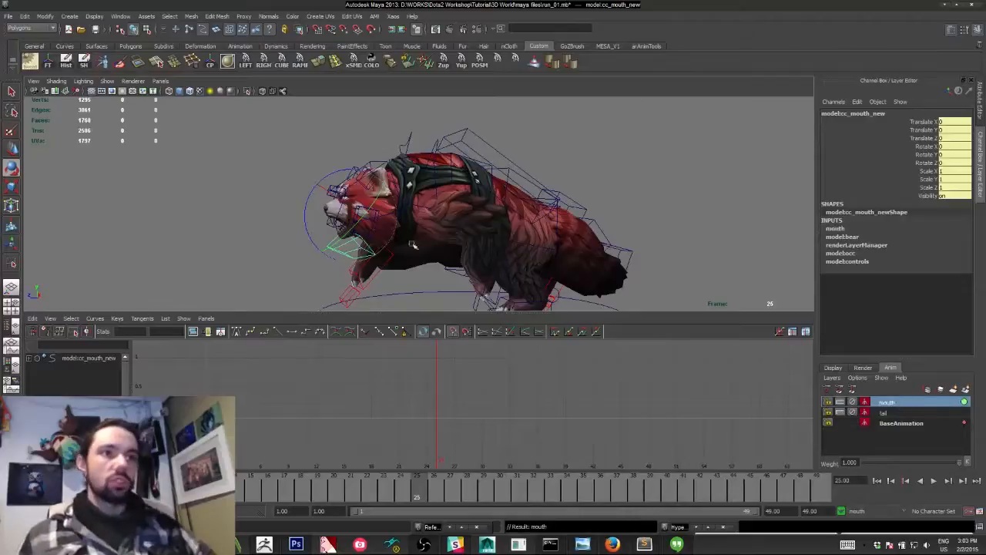
Make BaseAnimation the active layer and compare the run's playback with the tail layer muted and unmuted.
{"action": "key", "text": "alt+v"}
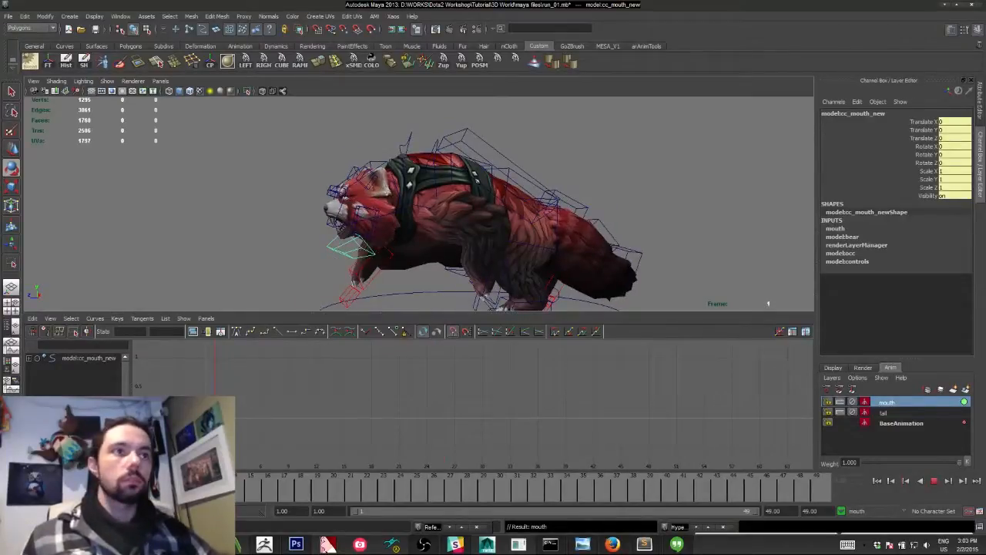
{"action": "left_click", "coordinate": [885, 423]}
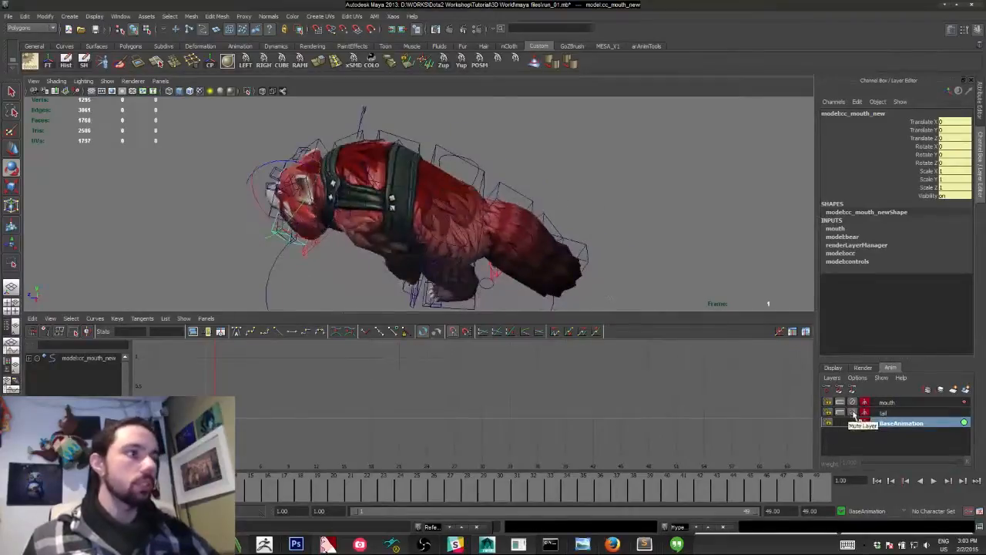
{"action": "left_click", "coordinate": [854, 413]}
{"action": "left_click", "coordinate": [934, 481]}
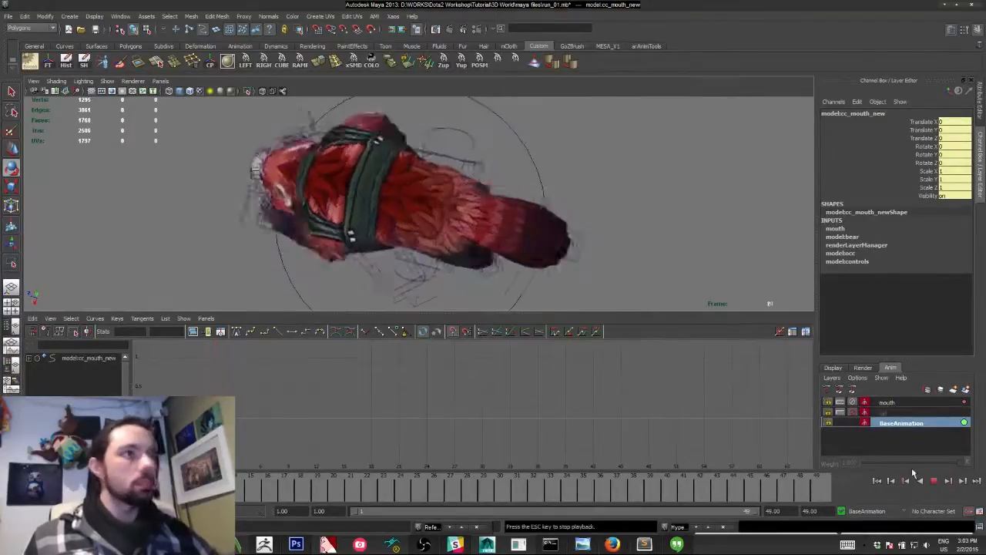
{"action": "left_click", "coordinate": [853, 413]}
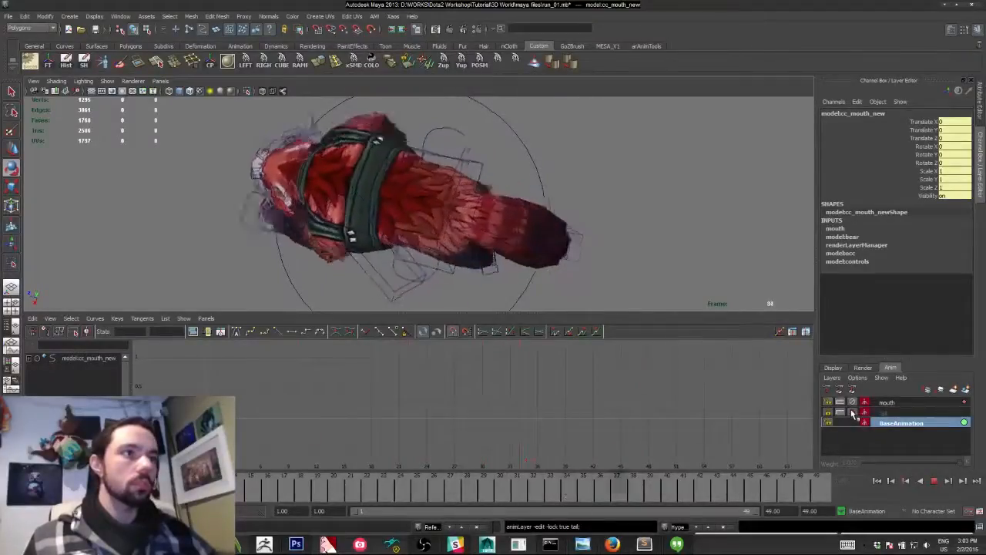
{"action": "left_click", "coordinate": [933, 482]}
View the bear from the side, undo the last frame changes, key the mouth control on BaseAnimation, and play back the run.
{"action": "left_click_drag", "start_coordinate": [509, 247], "coordinate": [416, 196], "text": "alt"}
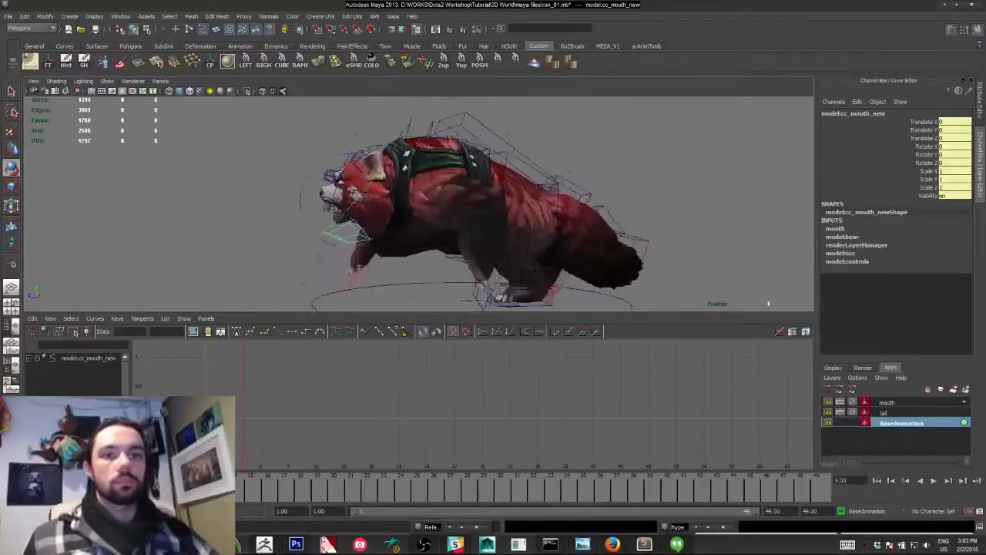
{"action": "key", "text": "ctrl+z"}
{"action": "key", "text": "ctrl+z"}
{"action": "key", "text": "ctrl+z"}
{"action": "key", "text": "ctrl+z"}
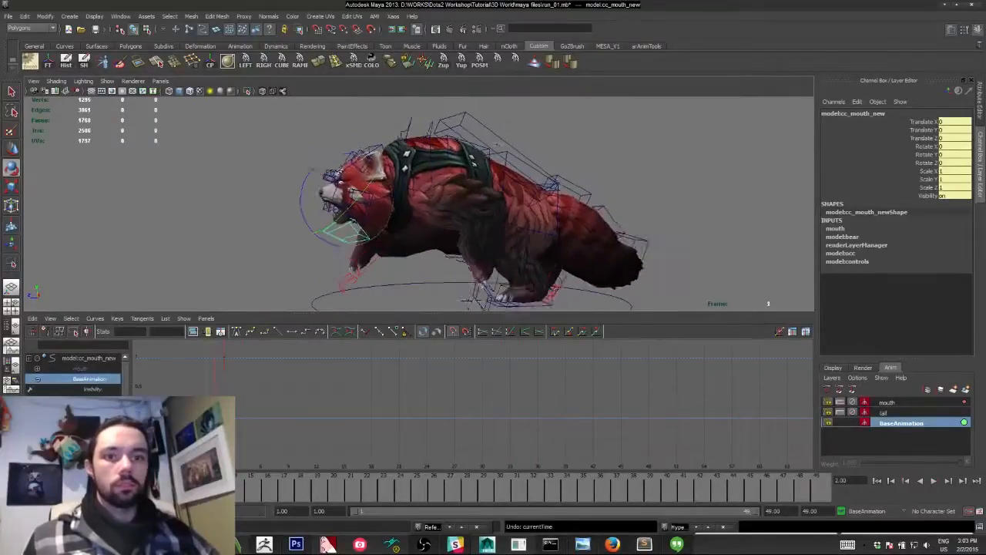
{"action": "key", "text": "s"}
{"action": "left_click", "coordinate": [933, 481]}
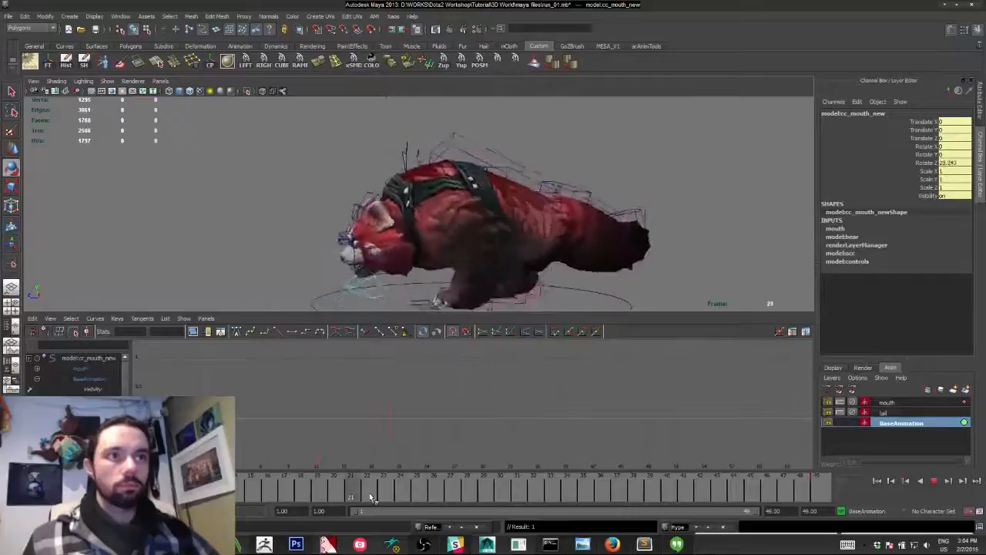
Key the mouth control's jaw rotation at frames 28 and 42 on the BaseAnimation layer and play back the run.
{"action": "key", "text": "Escape"}
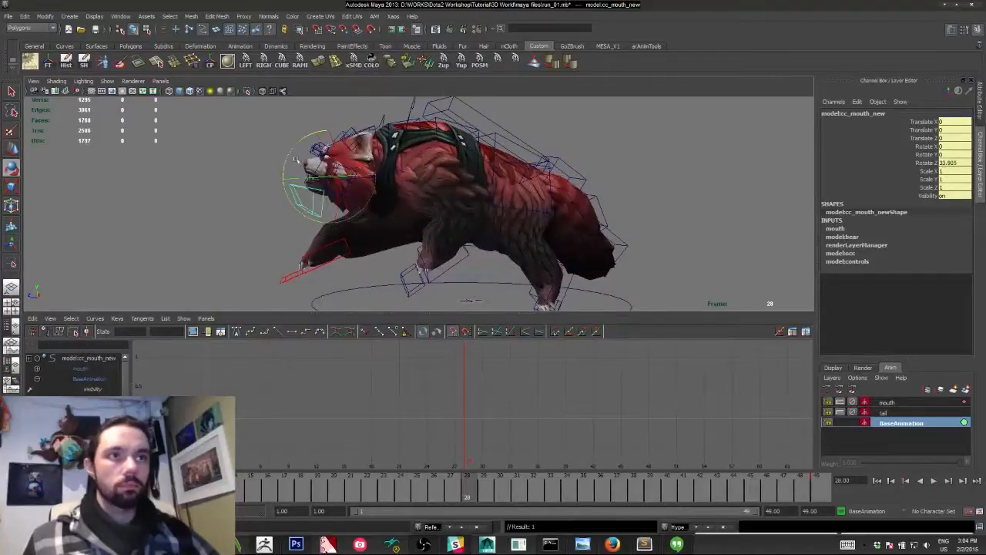
{"action": "key", "text": "alt+v"}
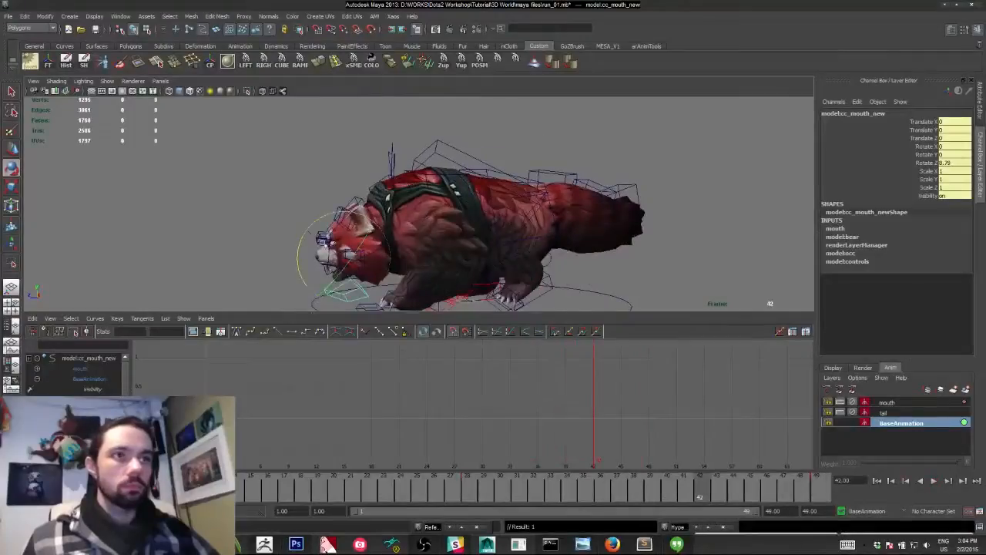
{"action": "left_click_drag", "start_coordinate": [672, 517], "coordinate": [886, 521]}
{"action": "key", "text": "alt+v"}
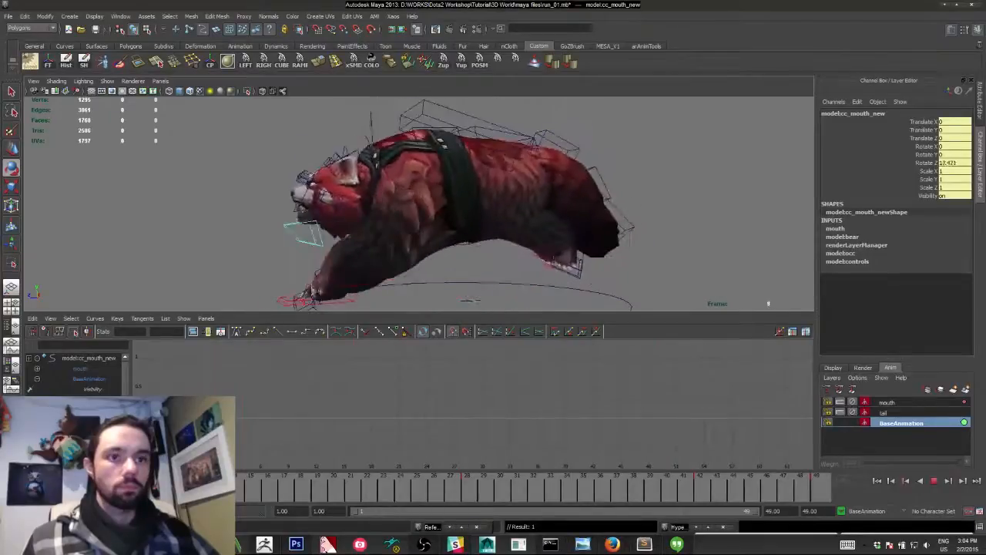
Rotate the mouth control about Z at frame 7 and play back the jaw movement.
{"action": "key", "text": "alt+v"}
{"action": "left_click_drag", "start_coordinate": [271, 190], "coordinate": [273, 202]}
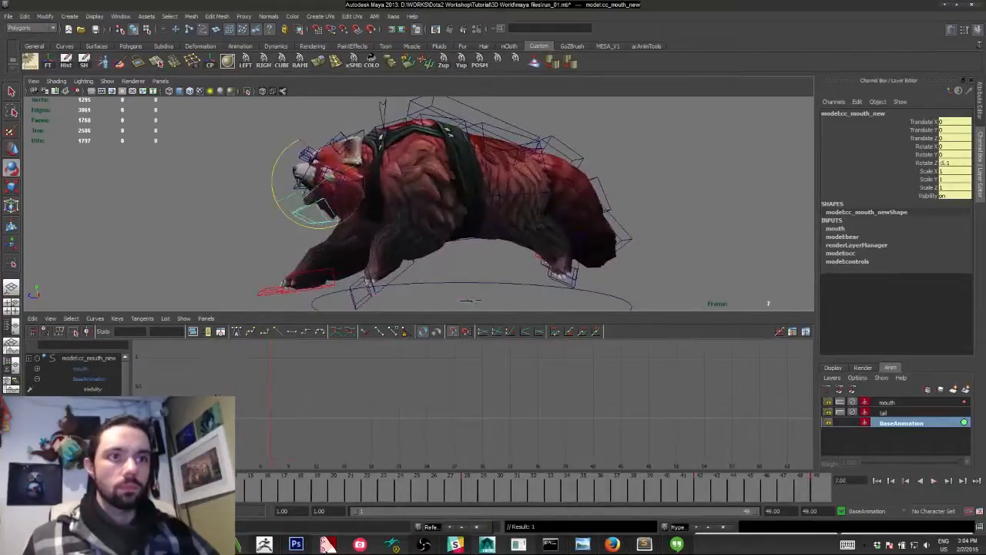
{"action": "key", "text": "alt+v"}
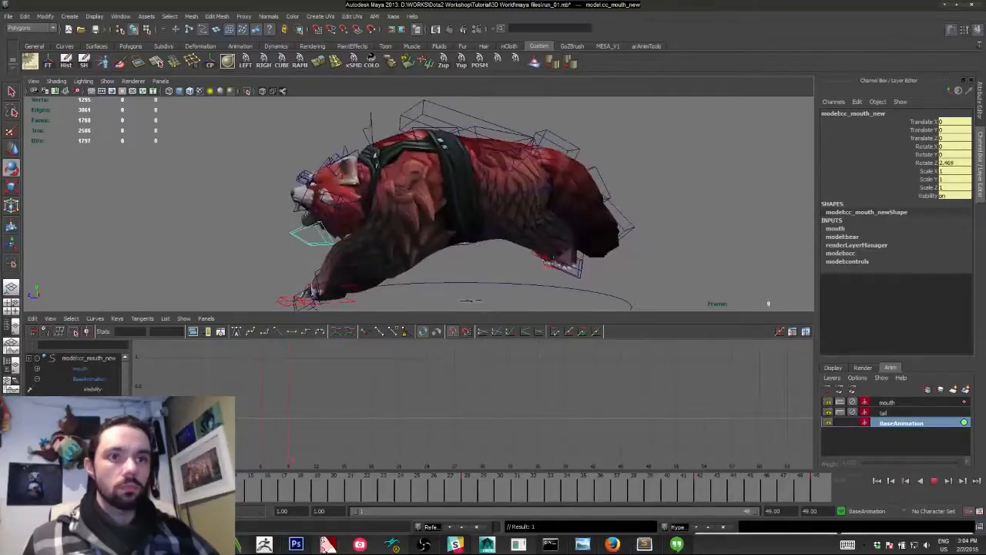
{"action": "key", "text": "alt+v"}
{"action": "key", "text": "alt+v"}
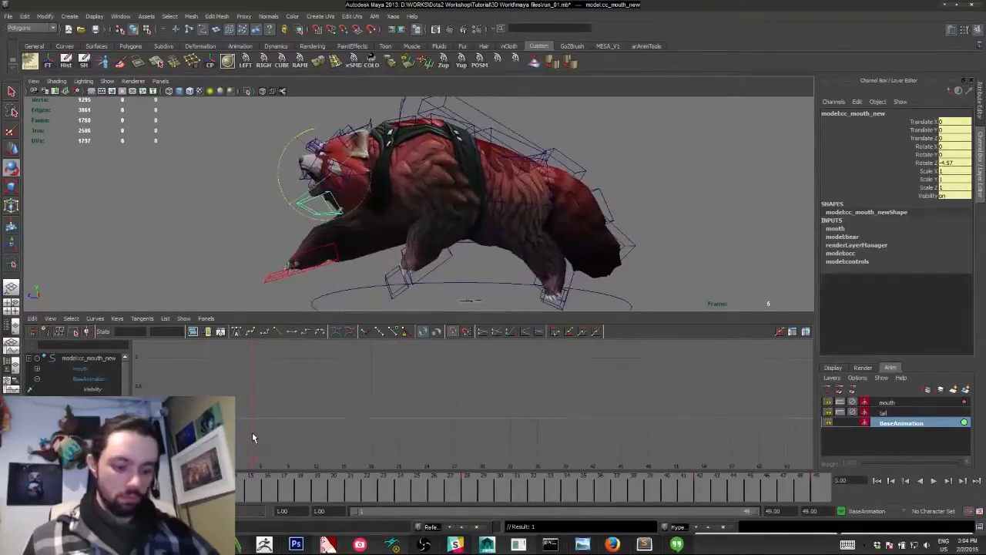
Isolate the mouth control's Rotate Z curve on BaseAnimation and slope the first and last keys' tangents downward together to match the loop.
{"action": "right_click_drag", "start_coordinate": [252, 431], "coordinate": [174, 364], "text": "alt"}
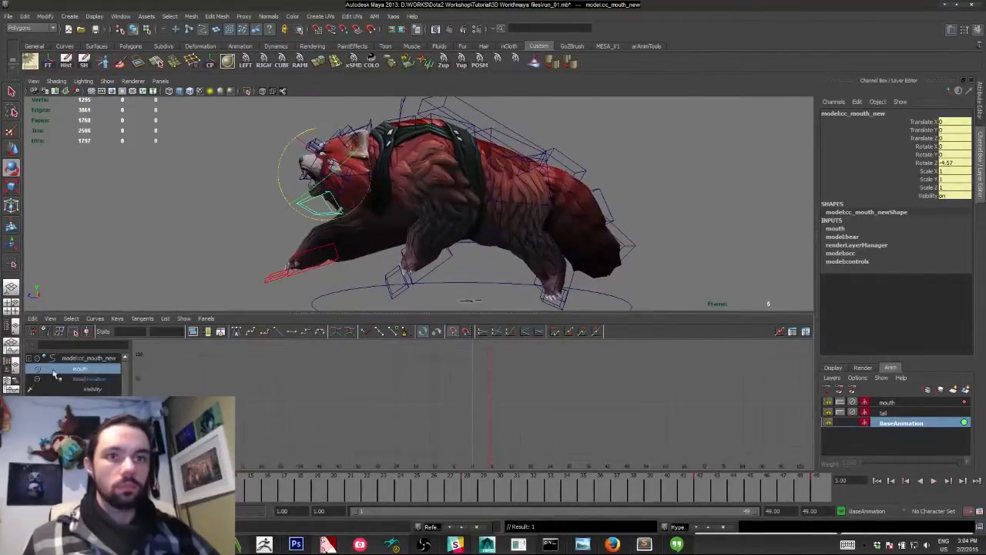
{"action": "left_click", "coordinate": [90, 379]}
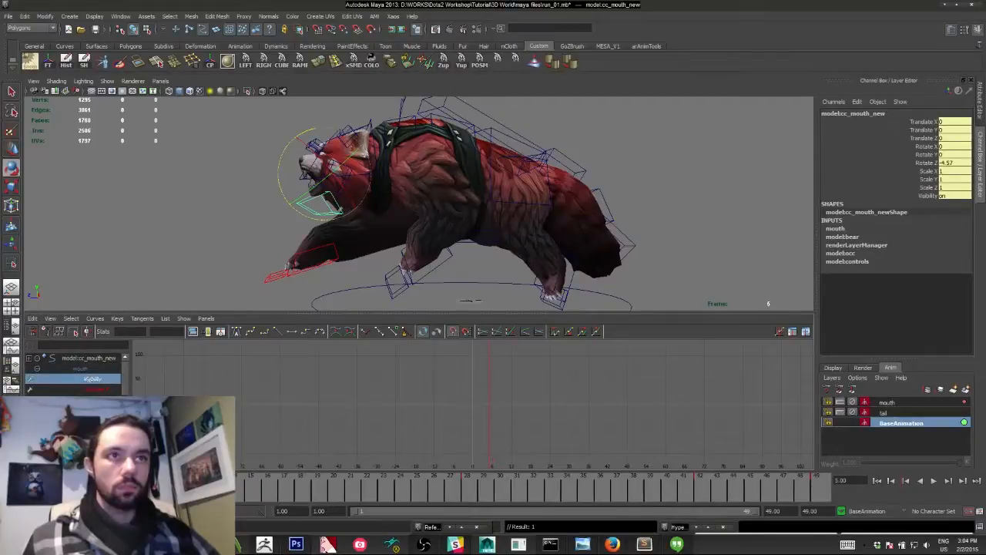
{"action": "left_click", "coordinate": [91, 440]}
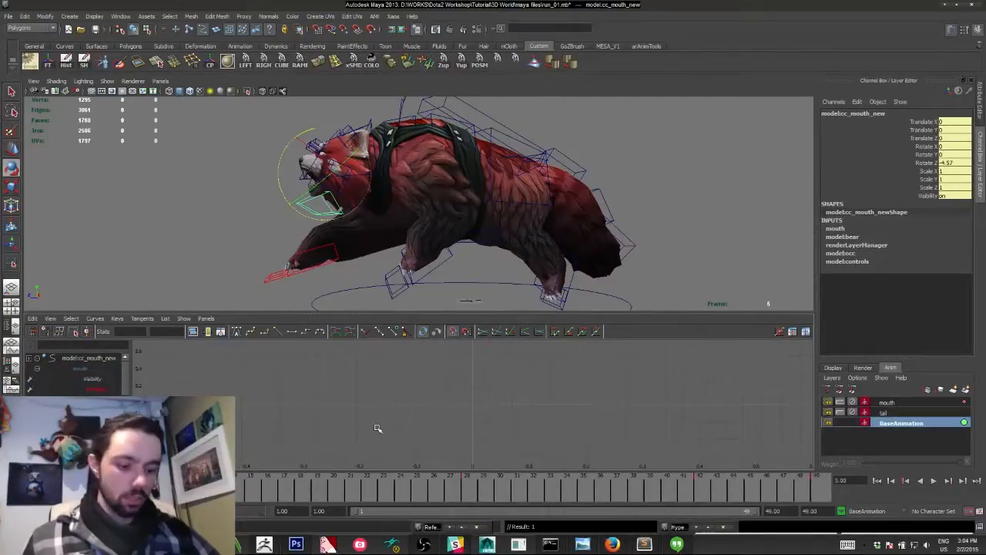
{"action": "left_click", "coordinate": [278, 202]}
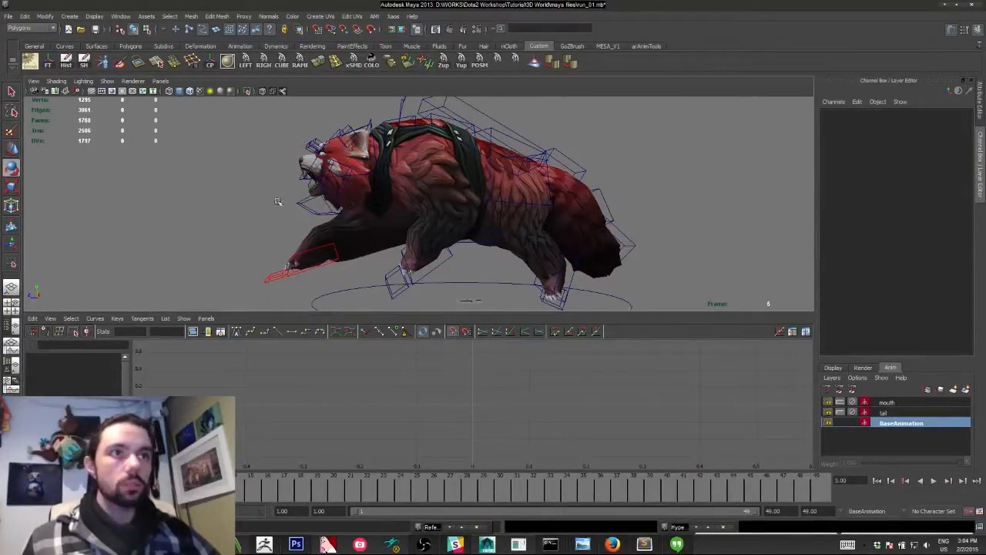
{"action": "left_click", "coordinate": [297, 206]}
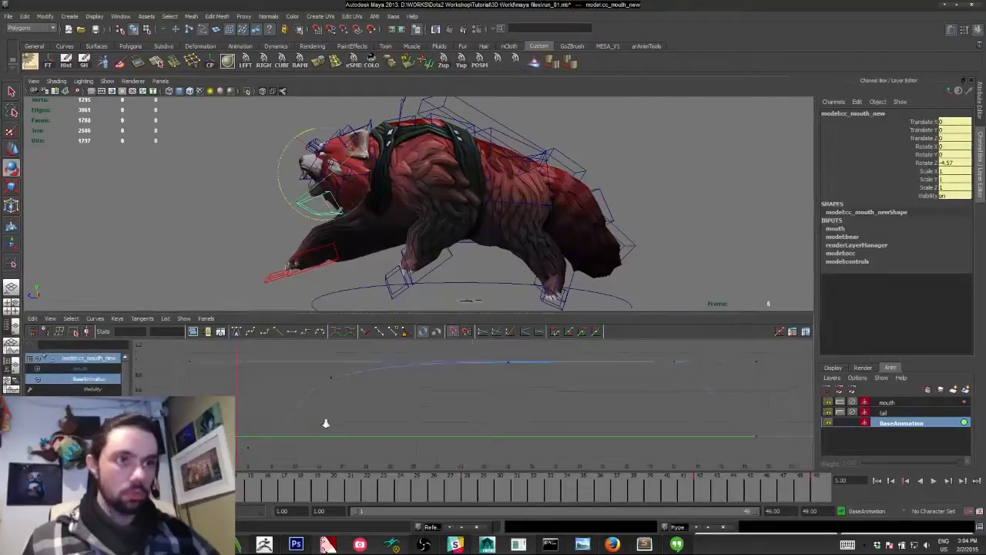
{"action": "left_click", "coordinate": [91, 451]}
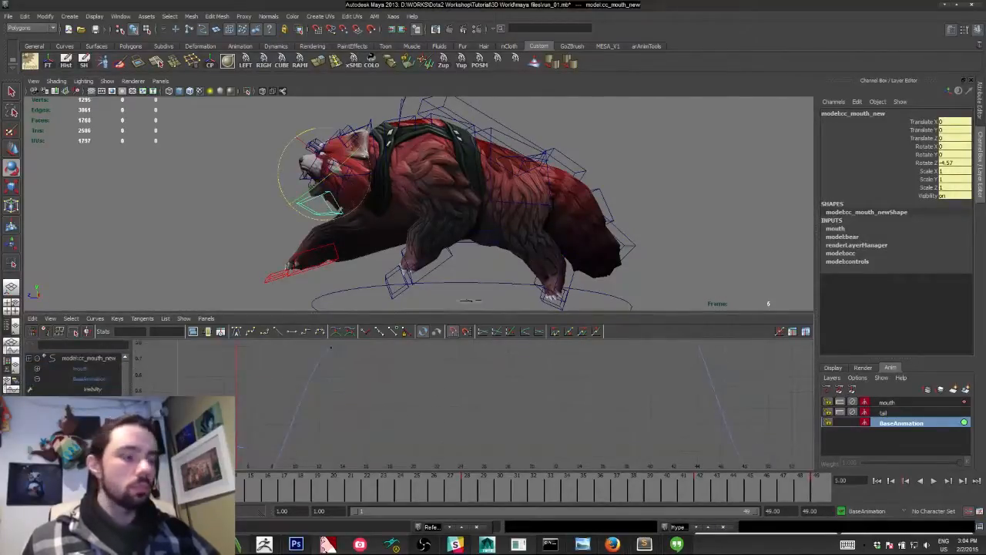
{"action": "middle_click_drag", "start_coordinate": [195, 456], "coordinate": [201, 379], "text": "alt"}
{"action": "left_click_drag", "start_coordinate": [183, 391], "coordinate": [212, 428]}
{"action": "left_click_drag", "start_coordinate": [726, 402], "coordinate": [765, 463], "text": "shift"}
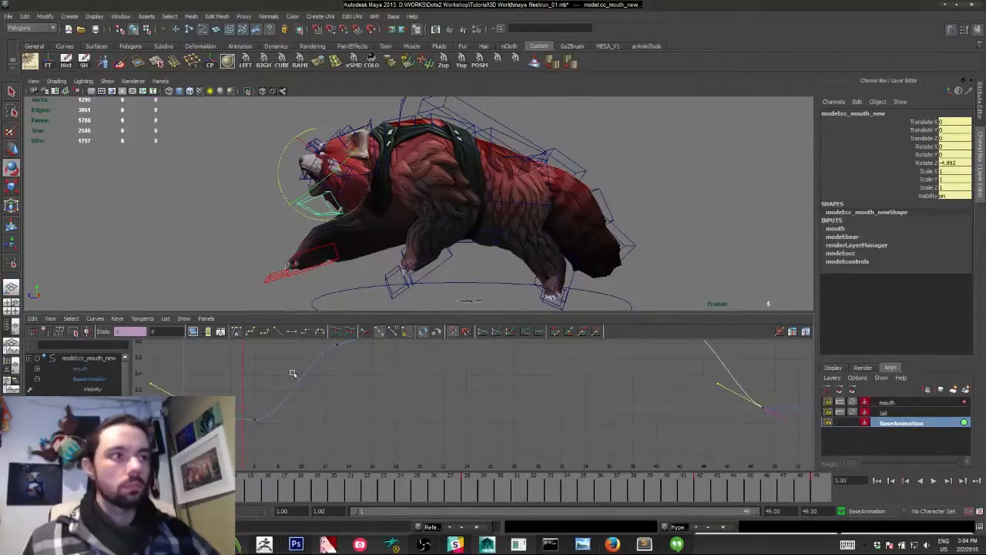
{"action": "right_click_drag", "start_coordinate": [292, 374], "coordinate": [294, 393], "text": "alt+shift"}
{"action": "right_click_drag", "start_coordinate": [370, 404], "coordinate": [331, 406], "text": "alt+shift"}
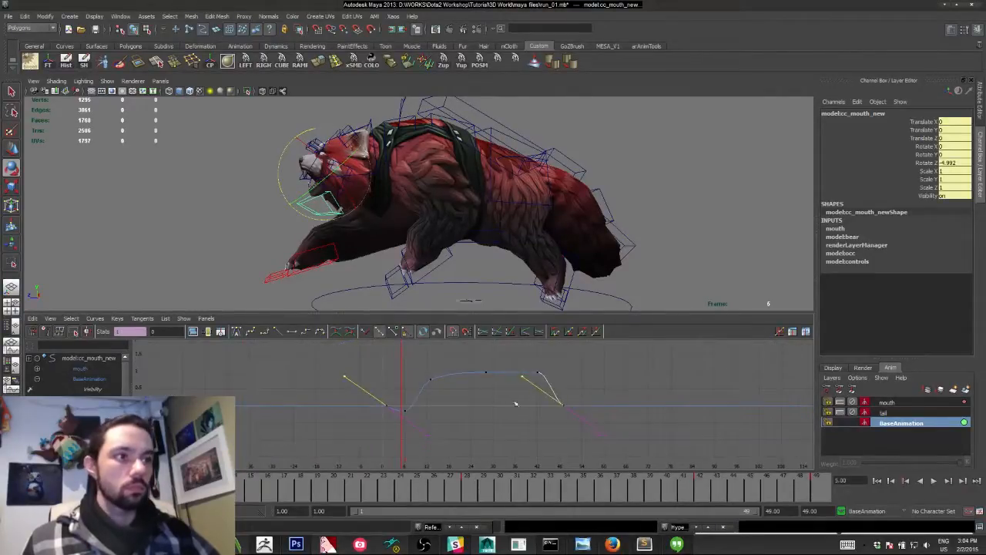
Select the frame 28 key on the mouth's Rotate Z curve, then play and scrub the run to check the jaw.
{"action": "left_click_drag", "start_coordinate": [516, 403], "coordinate": [506, 417]}
{"action": "right_click_drag", "start_coordinate": [509, 408], "coordinate": [505, 375], "text": "alt+shift"}
{"action": "middle_click_drag", "start_coordinate": [506, 376], "coordinate": [499, 397], "text": "alt"}
{"action": "key", "text": "alt+v"}
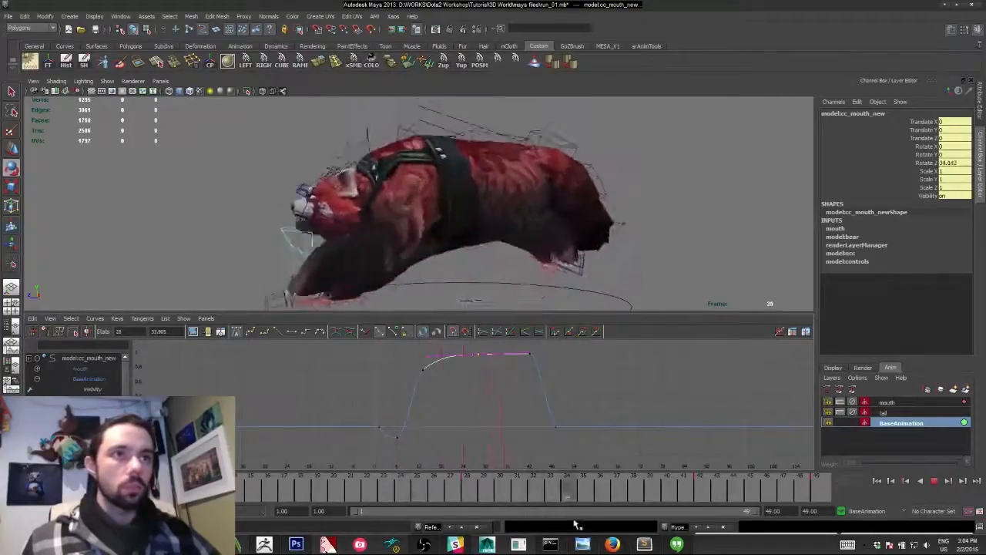
{"action": "key", "text": "alt+v"}
{"action": "mouse_move", "coordinate": [279, 485]}
{"action": "left_mouse_down"}
{"action": "mouse_move", "coordinate": [548, 487]}
{"action": "mouse_move", "coordinate": [905, 519]}
{"action": "mouse_move", "coordinate": [460, 515]}
{"action": "mouse_move", "coordinate": [601, 513]}
{"action": "left_mouse_up"}
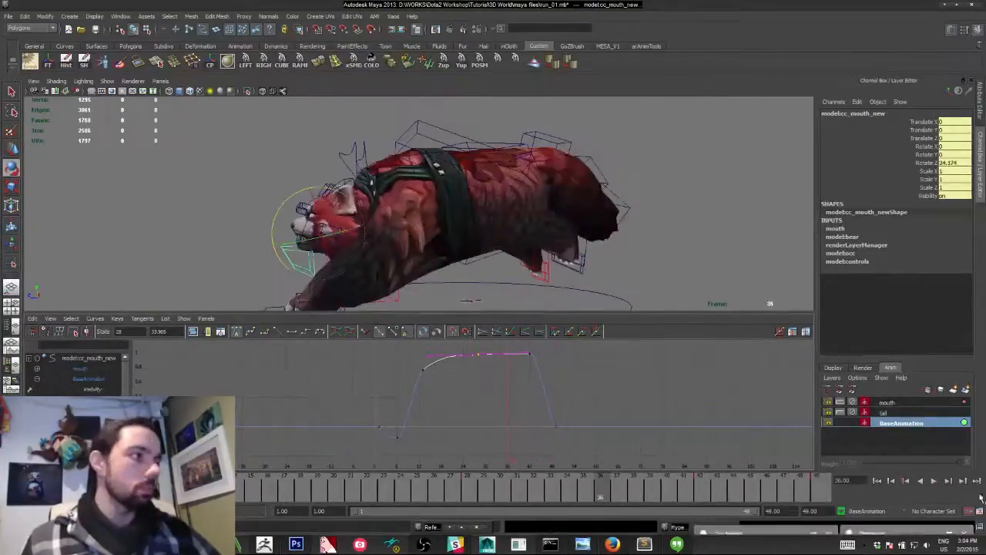
Play back the run while orbiting around to the bear's front view.
{"action": "left_click", "coordinate": [933, 483]}
{"action": "right_click_drag", "start_coordinate": [285, 214], "coordinate": [185, 178], "text": "alt"}
{"action": "left_click_drag", "start_coordinate": [191, 241], "coordinate": [363, 220], "text": "alt"}
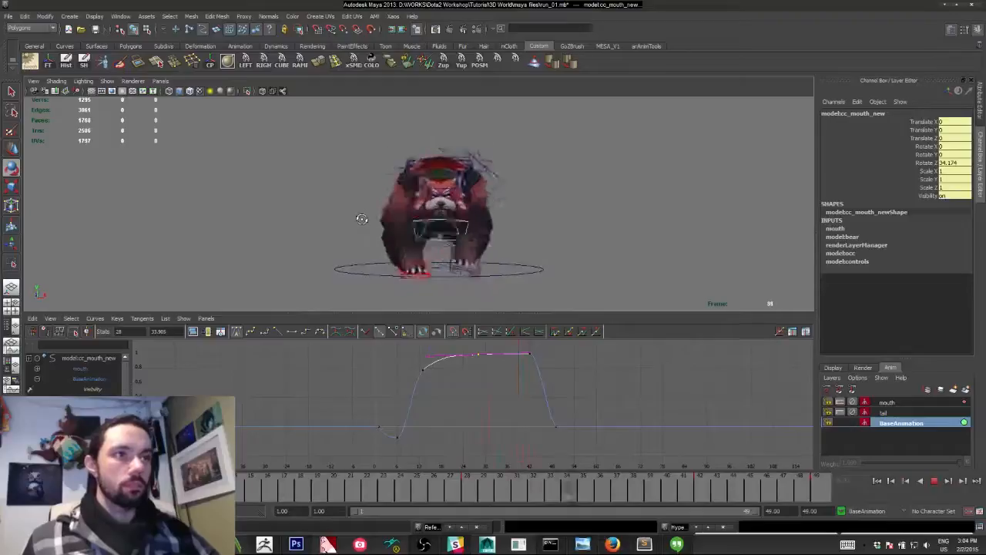
{"action": "key", "text": "Escape"}
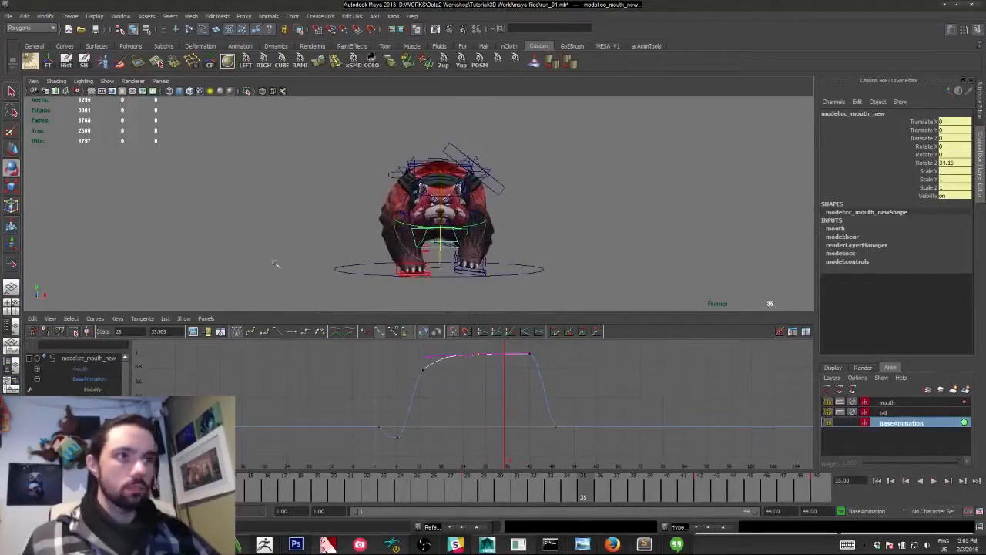
Select the cc_L_foot1 control and examine the foot's movement from the front by scrubbing and playing the run.
{"action": "left_click", "coordinate": [392, 279]}
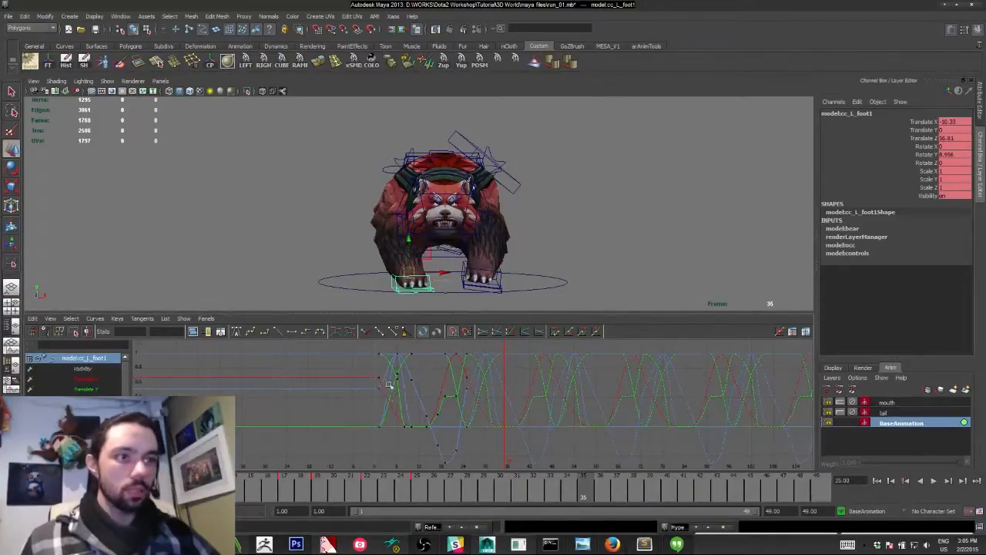
{"action": "right_click_drag", "start_coordinate": [389, 386], "coordinate": [396, 461], "text": "alt+shift"}
{"action": "left_click_drag", "start_coordinate": [434, 494], "coordinate": [751, 489]}
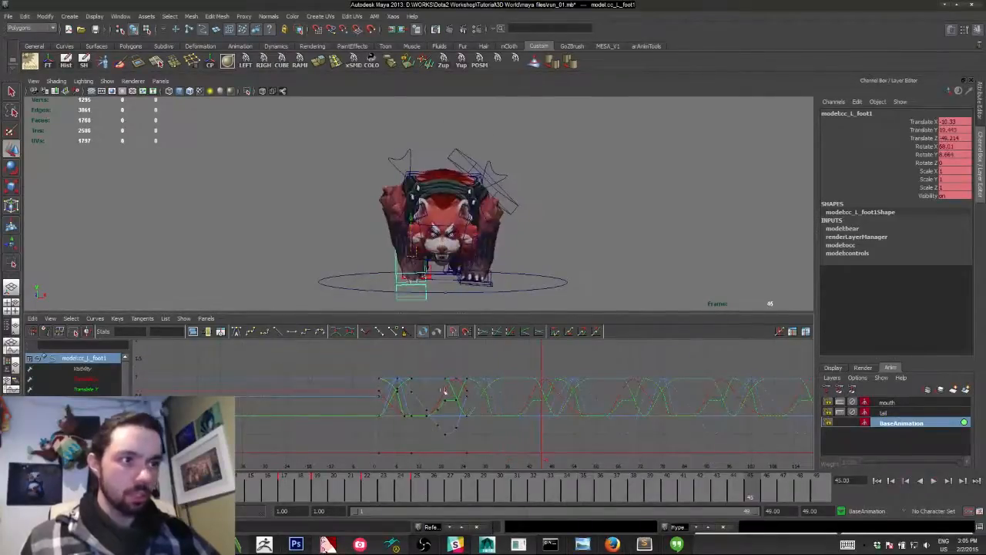
{"action": "key", "text": "alt+v"}
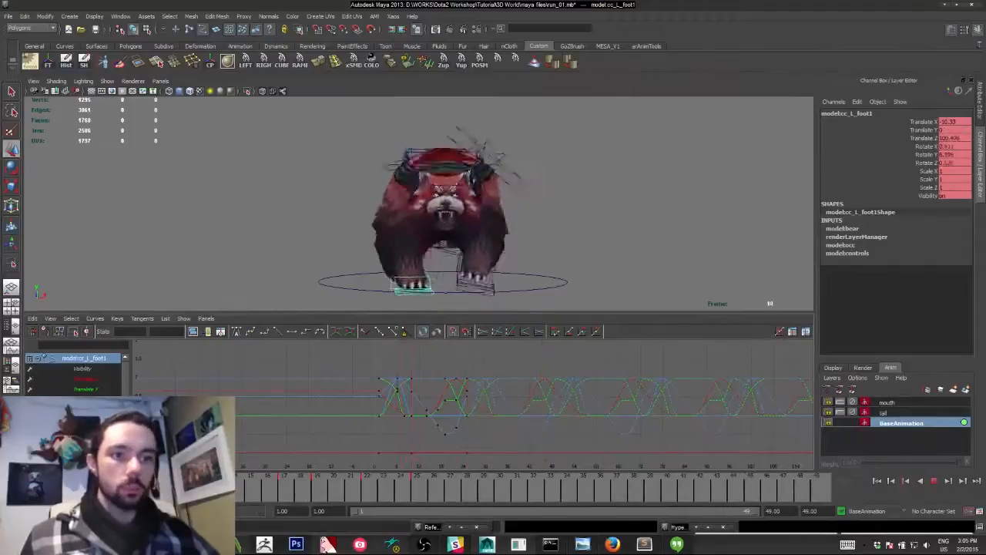
{"action": "key", "text": "alt+v"}
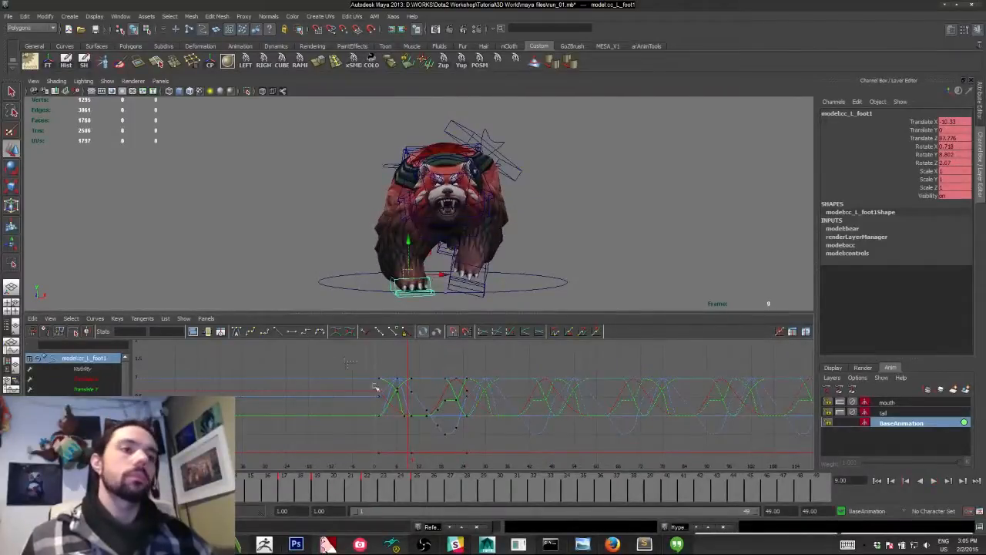
{"action": "left_click_drag", "start_coordinate": [474, 493], "coordinate": [477, 494]}
{"action": "left_click", "coordinate": [254, 397]}
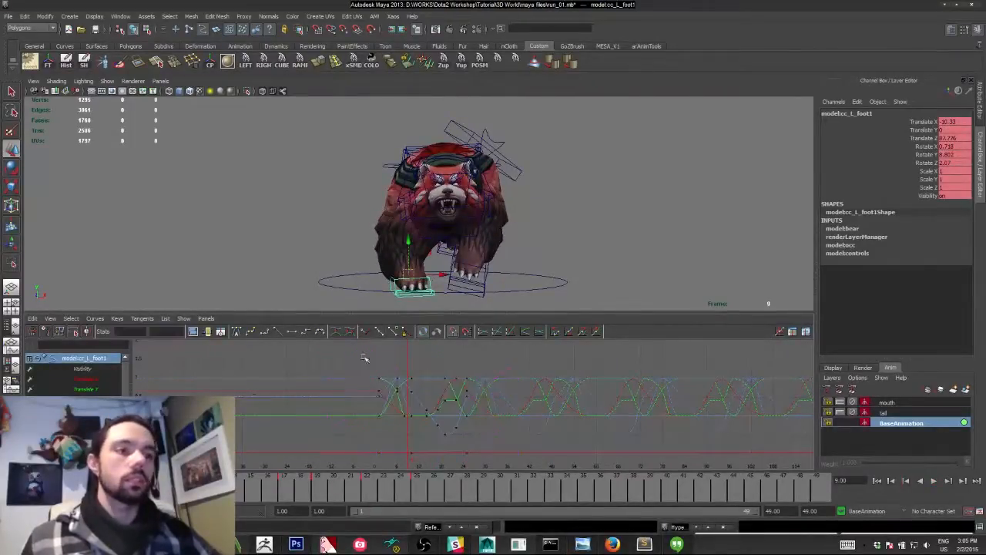
Try raising the cc_L_foot1 control vertically at frame 10, and undo the move.
{"action": "key", "text": "alt+period"}
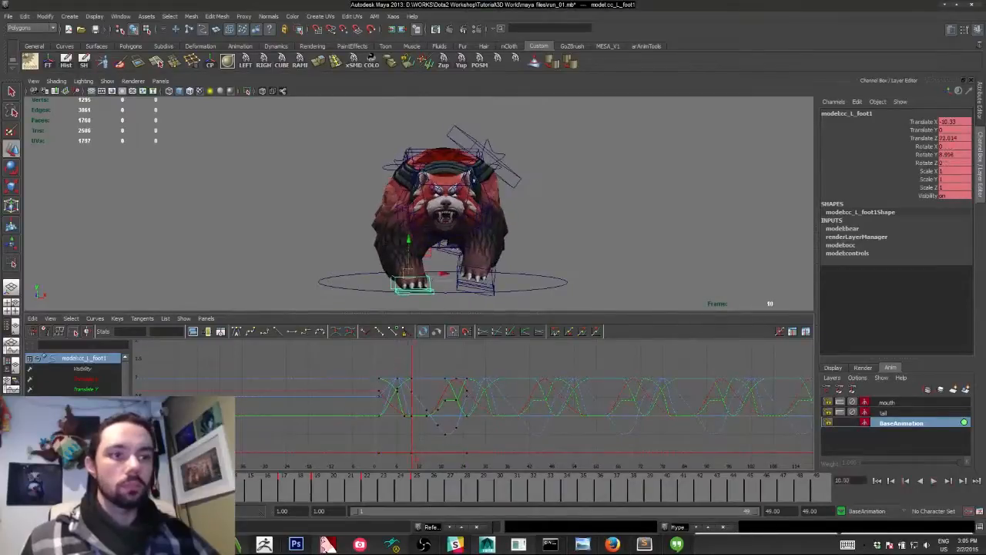
{"action": "left_click_drag", "start_coordinate": [411, 242], "coordinate": [409, 220]}
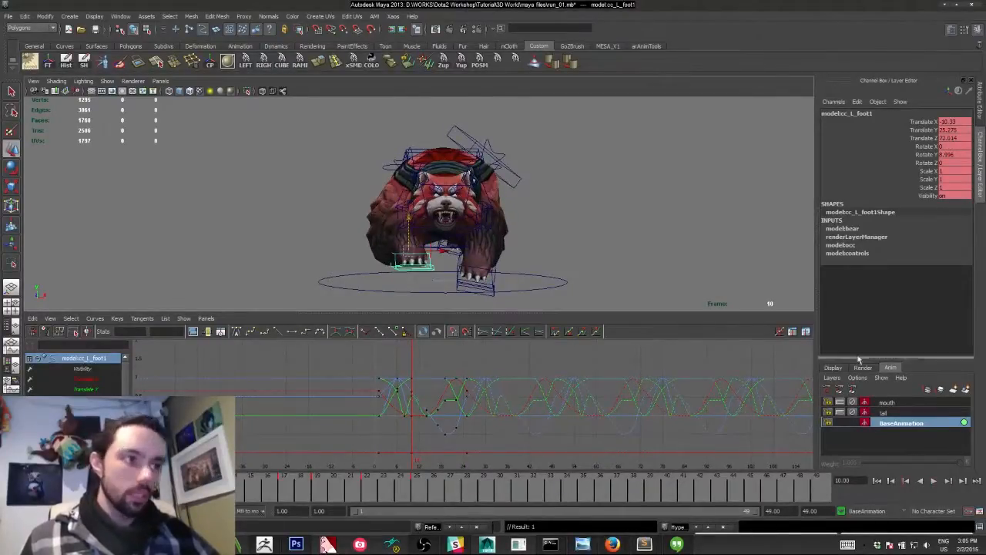
{"action": "key", "text": "ctrl+z"}
Move the cc_L_foot1 control inward along X to 1.75 at frame 6 and play back the run.
{"action": "scroll", "coordinate": [370, 285], "scroll_direction": "up", "scroll_amount": 2}
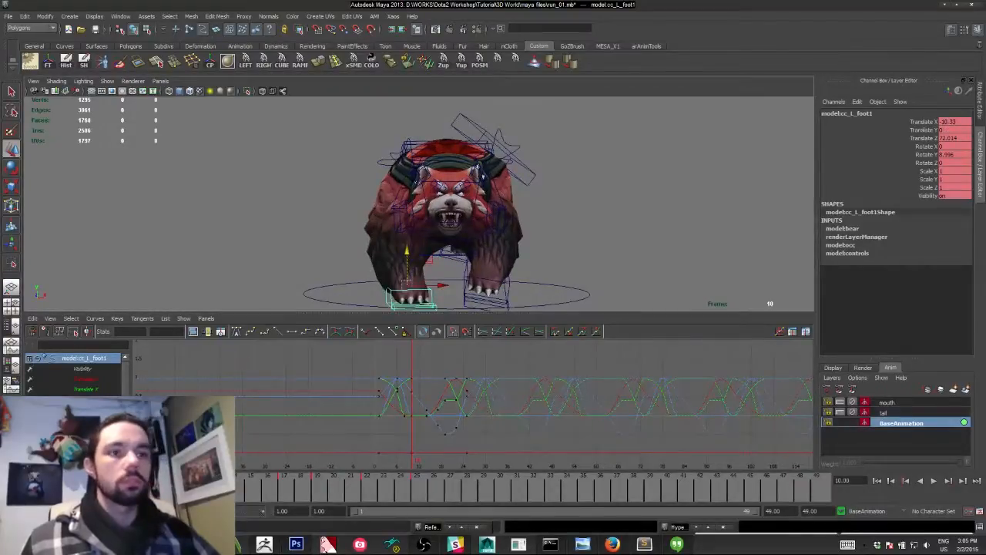
{"action": "key", "text": "alt+v"}
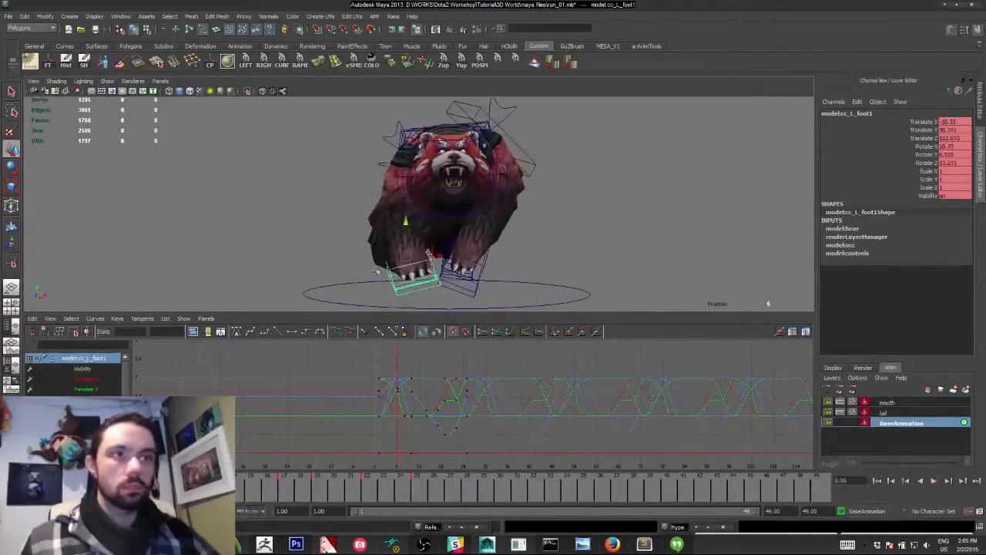
{"action": "left_click_drag", "start_coordinate": [433, 253], "coordinate": [451, 260]}
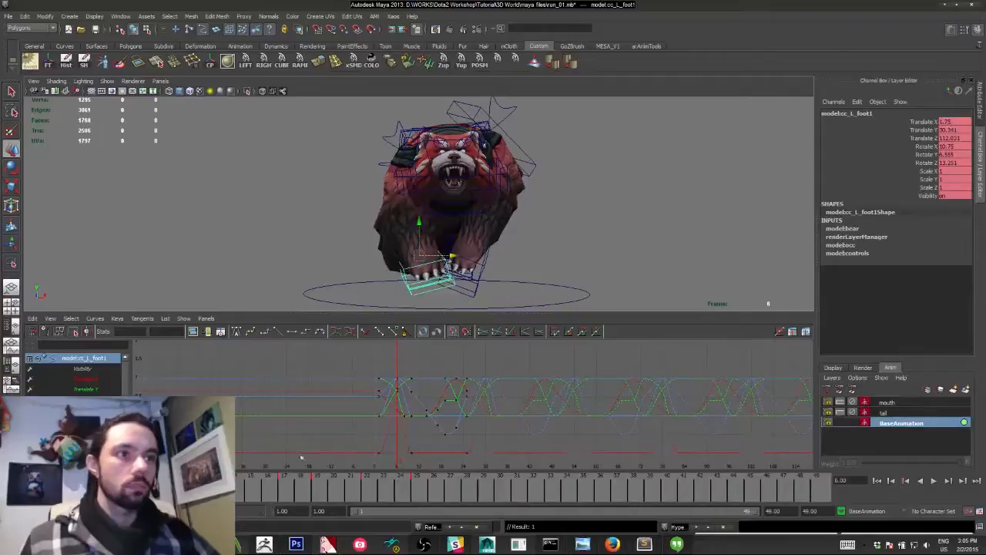
{"action": "key", "text": "alt+v"}
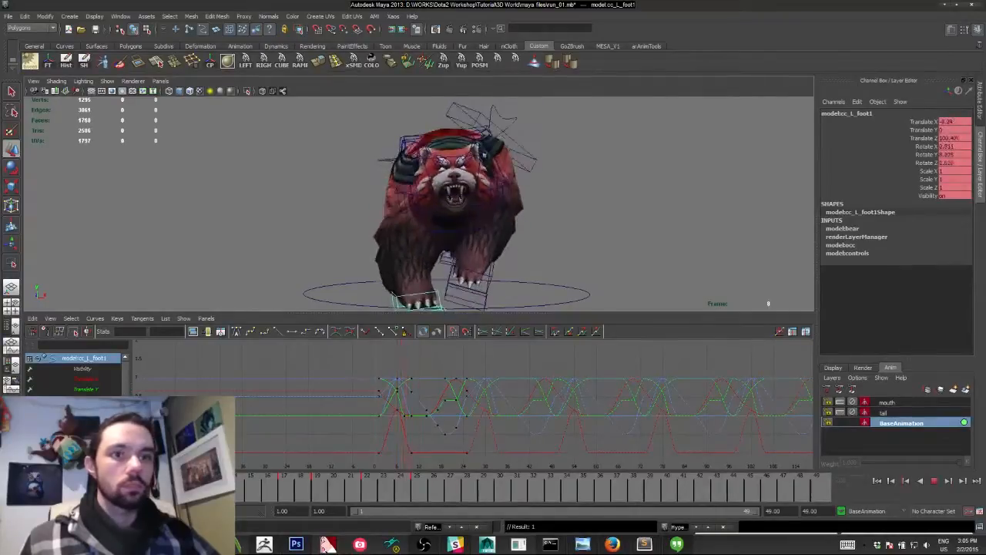
{"action": "key", "text": "alt+v"}
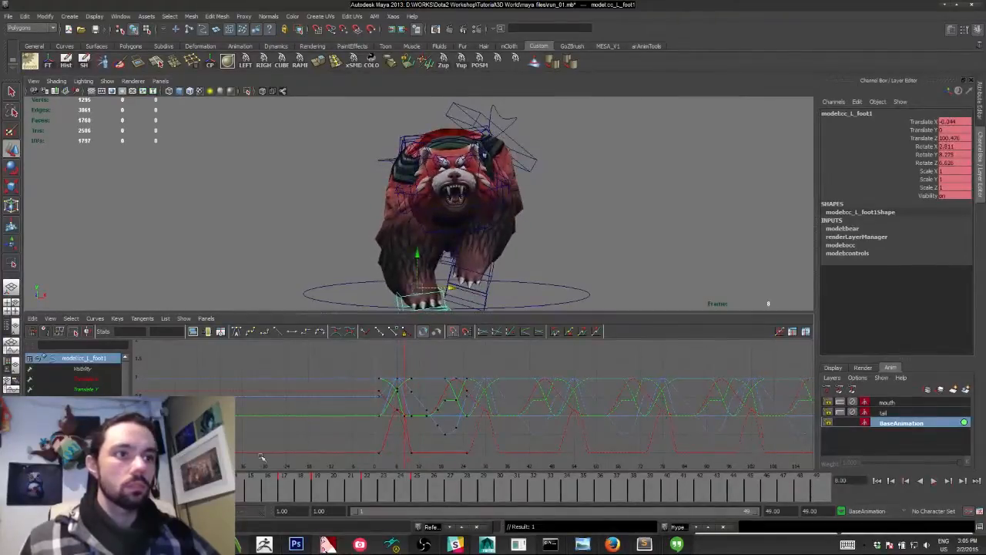
{"action": "key", "text": "alt+v"}
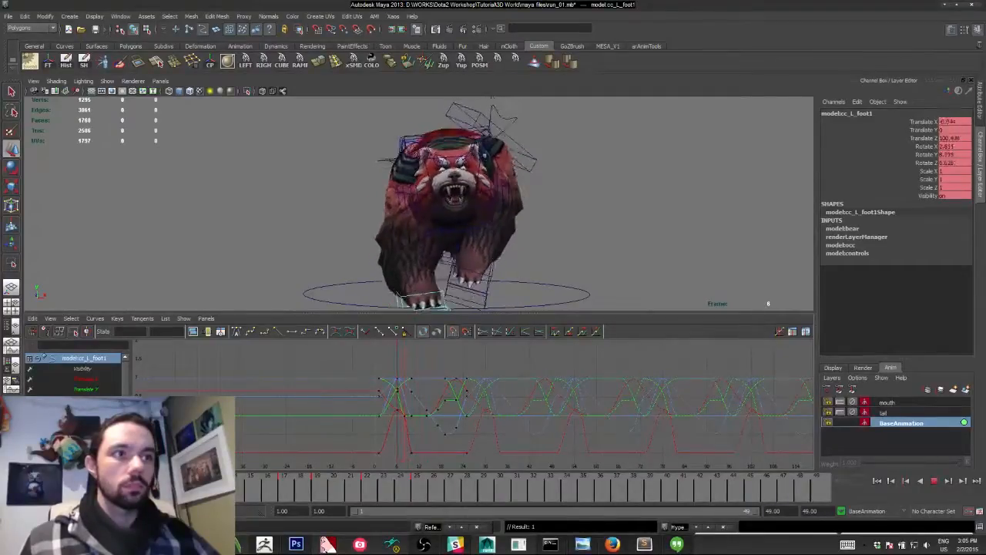
Isolate the foot's Translate X curve, lower its frame 8 key to -10.33, and play back the run.
{"action": "left_click", "coordinate": [86, 379]}
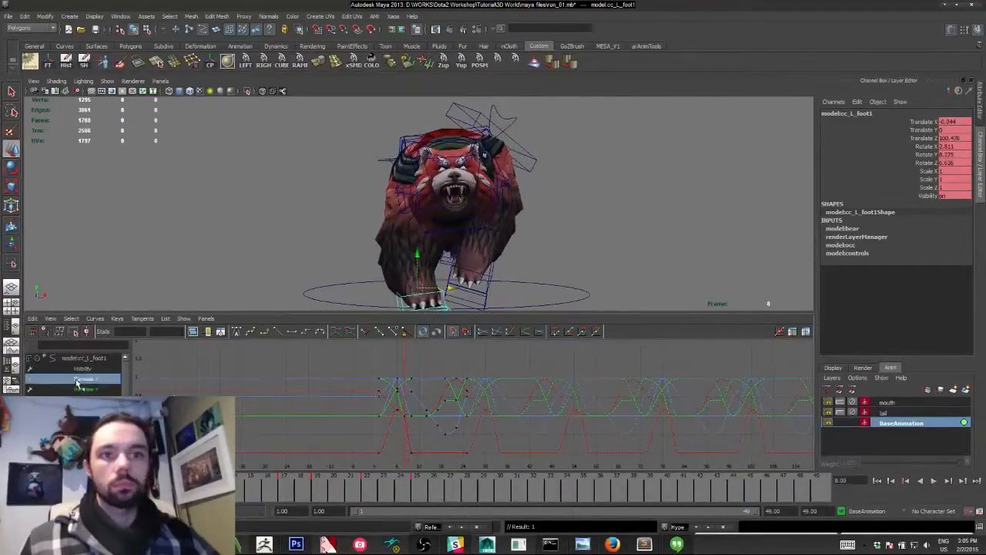
{"action": "key", "text": "f"}
{"action": "middle_click_drag", "start_coordinate": [315, 424], "coordinate": [383, 387], "text": "alt"}
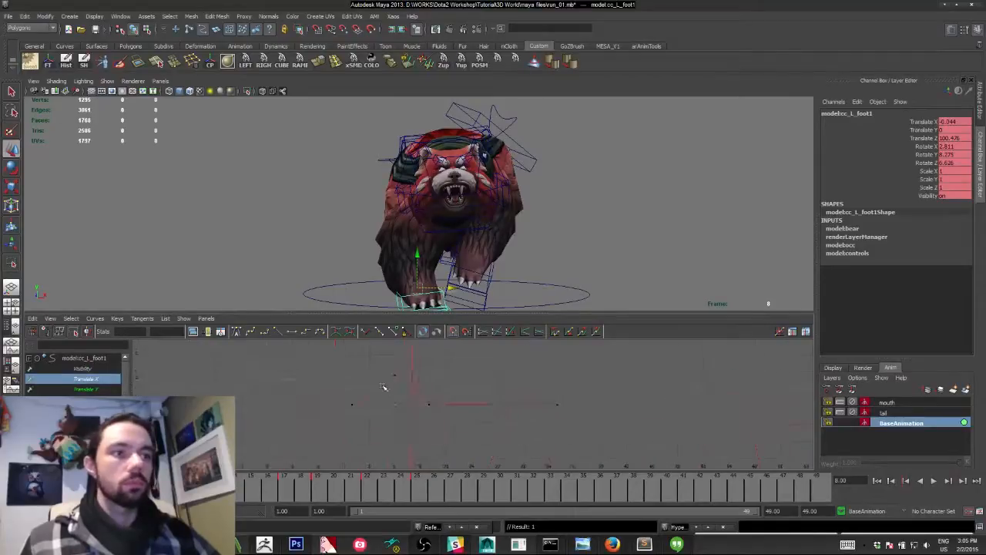
{"action": "left_click_drag", "start_coordinate": [361, 349], "coordinate": [369, 368]}
{"action": "middle_click_drag", "start_coordinate": [362, 395], "coordinate": [359, 443], "text": "shift"}
{"action": "key", "text": "alt+v"}
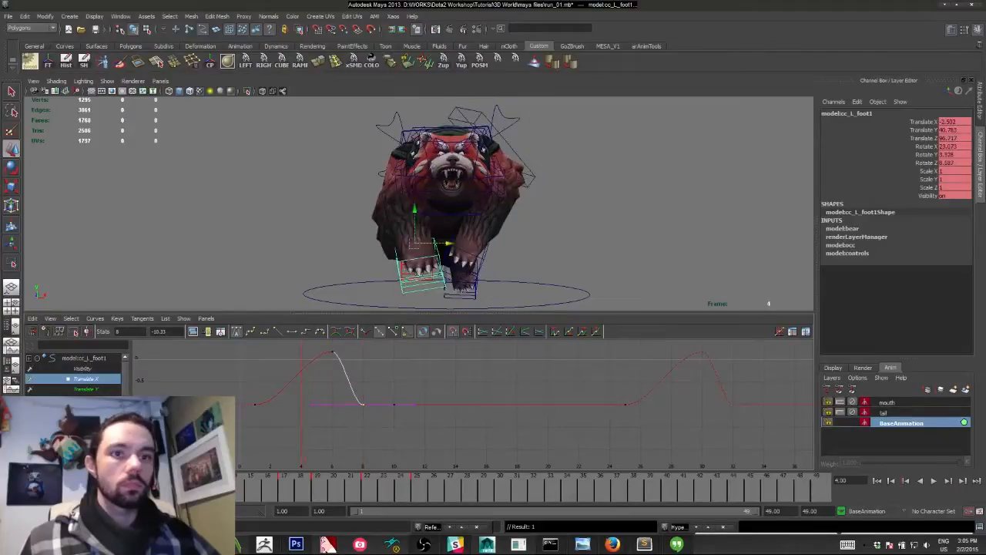
Raise the foot's Translate X start and end keys to -1.175, slope their tangents upward, and play back the run.
{"action": "left_click", "coordinate": [624, 404]}
{"action": "middle_click_drag", "start_coordinate": [624, 404], "coordinate": [590, 391], "text": "shift"}
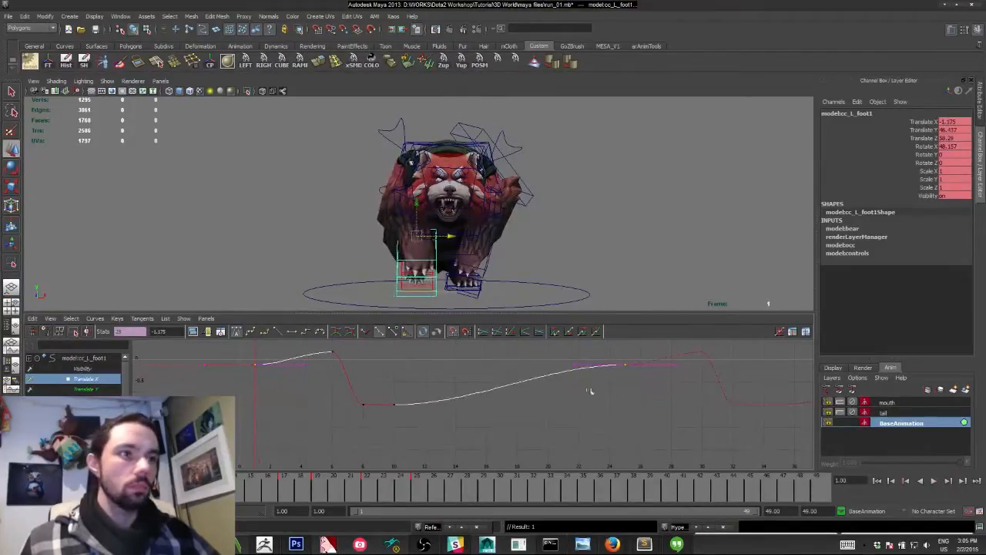
{"action": "middle_click_drag", "start_coordinate": [448, 395], "coordinate": [450, 407], "text": "shift"}
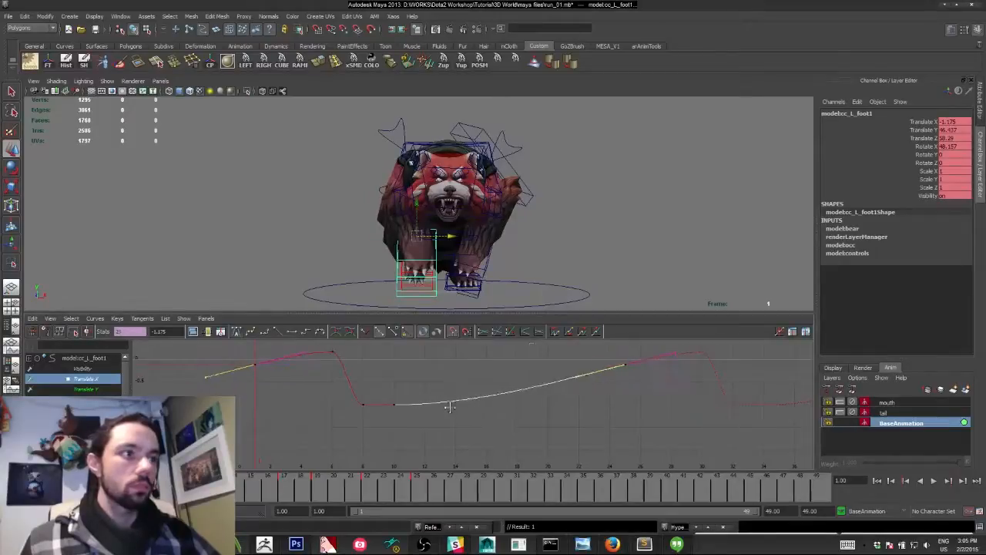
{"action": "key", "text": "alt+v"}
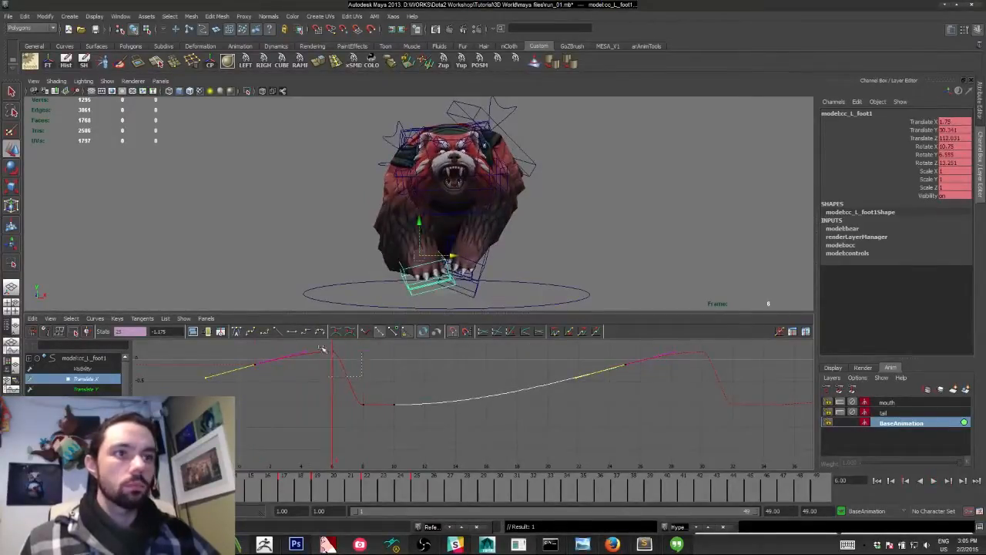
Lower the foot's frame 6 Translate X key to about -1.9, slope its tangents downward, and play back the run.
{"action": "left_click_drag", "start_coordinate": [322, 349], "coordinate": [321, 347]}
{"action": "middle_click_drag", "start_coordinate": [328, 385], "coordinate": [328, 401], "text": "shift"}
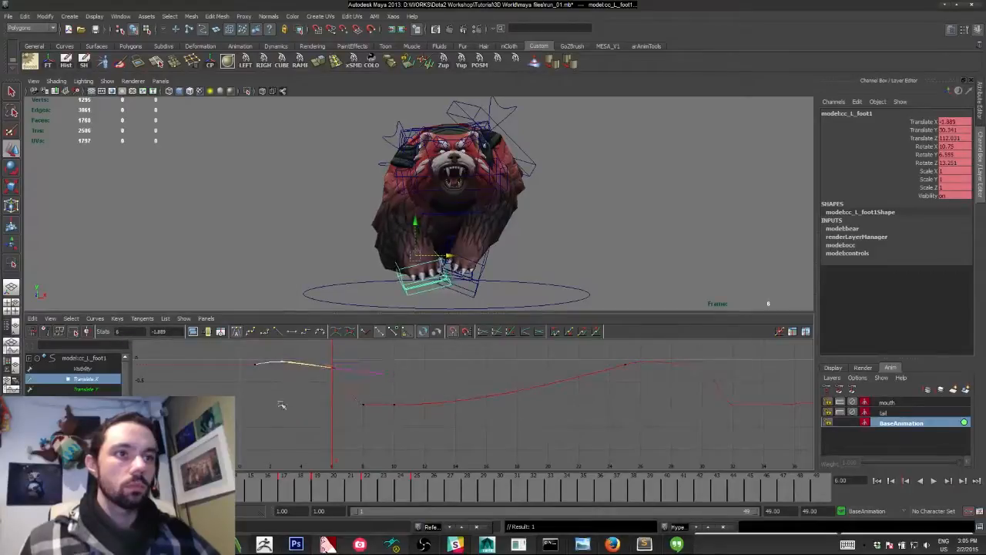
{"action": "key", "text": "alt+v"}
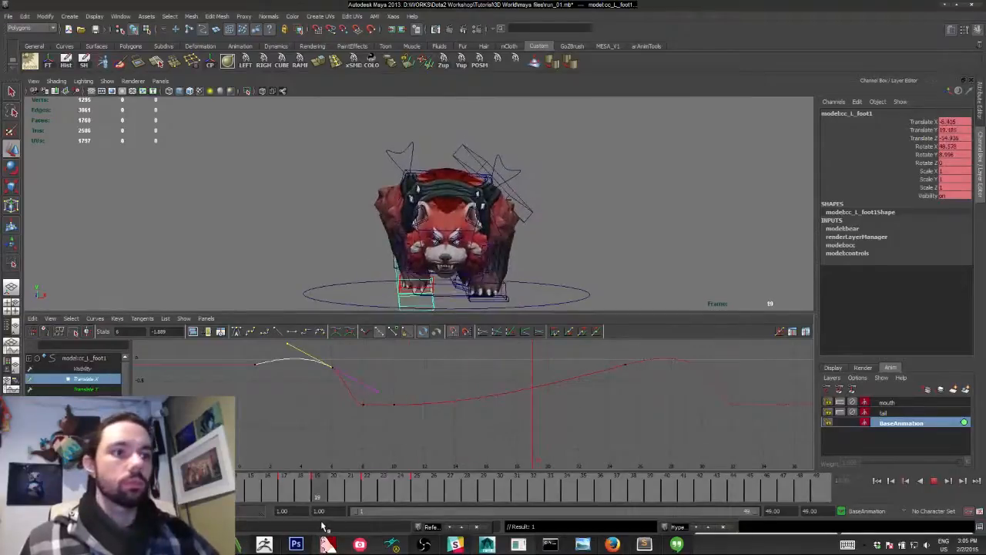
Key the cc_L_foot1 control's Translate X at frame 19 and set the key's value to -10.33.
{"action": "key", "text": "Escape"}
{"action": "left_click_drag", "start_coordinate": [444, 257], "coordinate": [441, 256]}
{"action": "left_click_drag", "start_coordinate": [487, 378], "coordinate": [554, 433]}
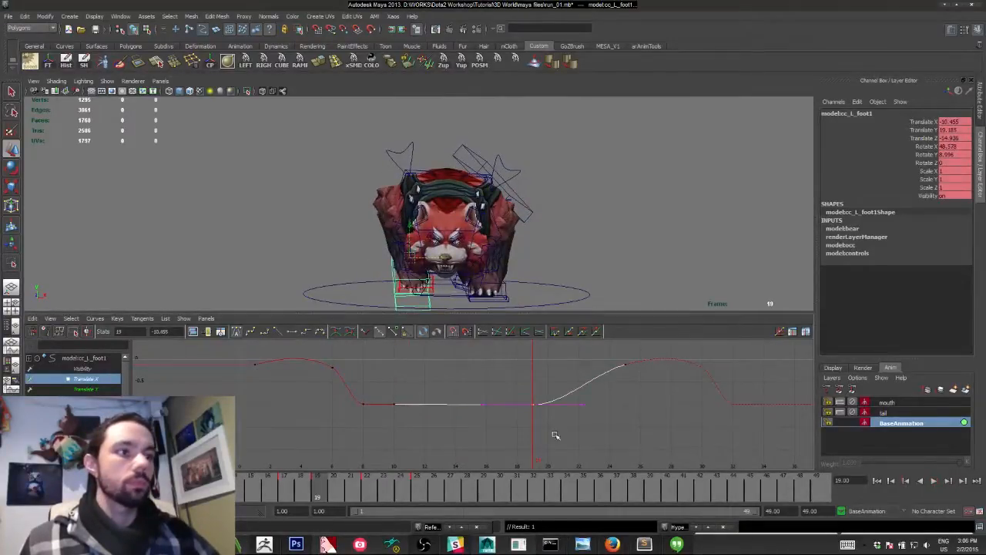
{"action": "right_click_drag", "start_coordinate": [555, 434], "coordinate": [549, 403], "text": "alt+shift"}
{"action": "middle_click_drag", "start_coordinate": [544, 419], "coordinate": [542, 415], "text": "shift"}
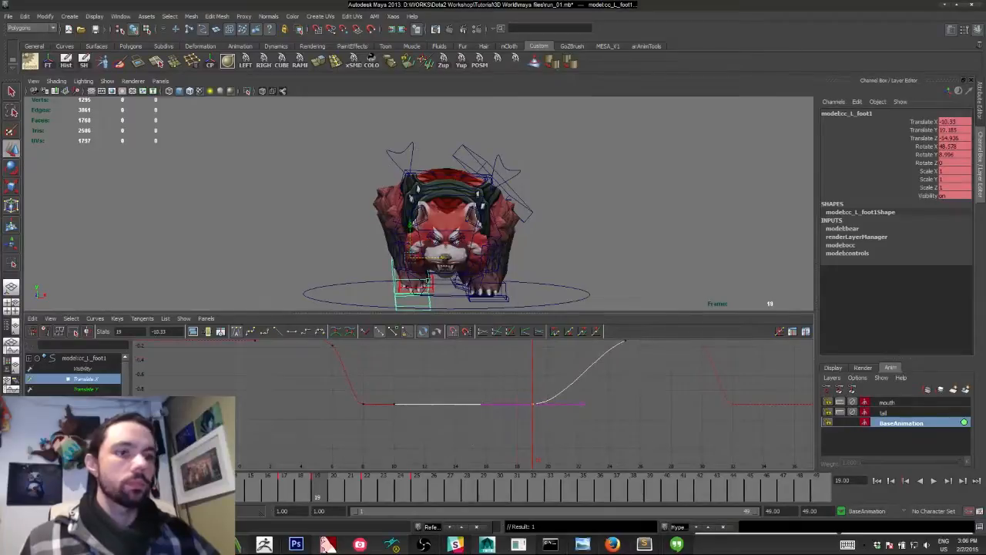
Play back the run from the front and the side to examine the foot motion.
{"action": "key", "text": "alt+v"}
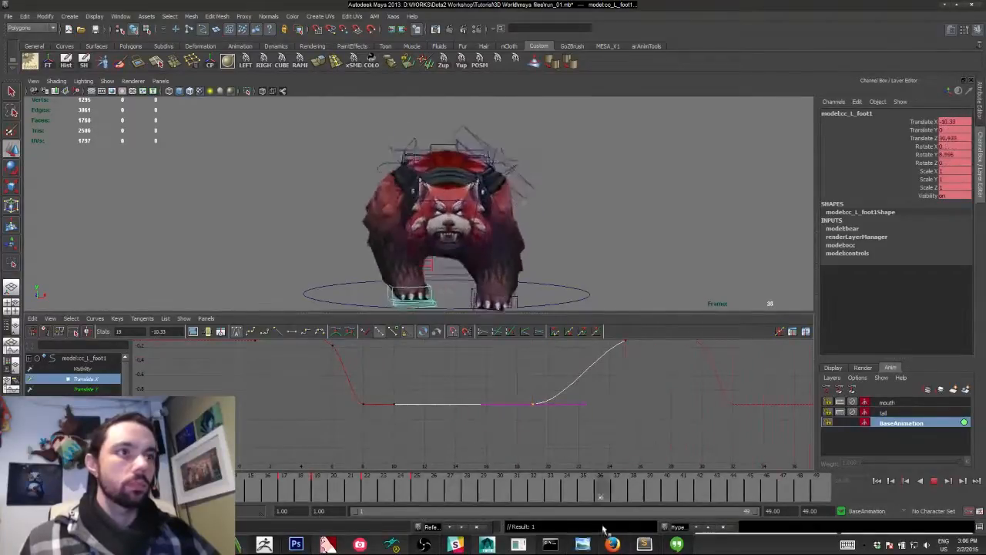
{"action": "left_click", "coordinate": [934, 480]}
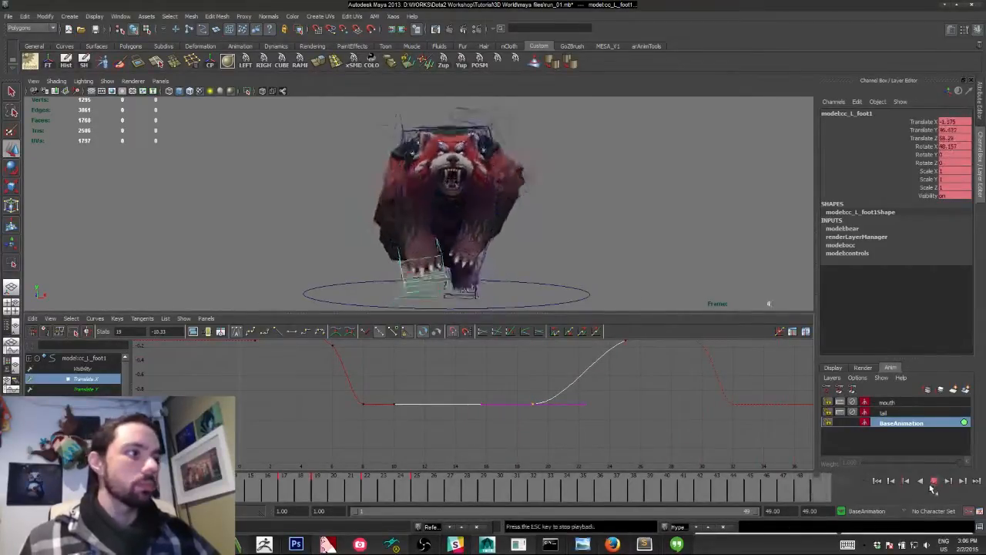
{"action": "left_click_drag", "start_coordinate": [609, 254], "coordinate": [246, 152], "text": "alt"}
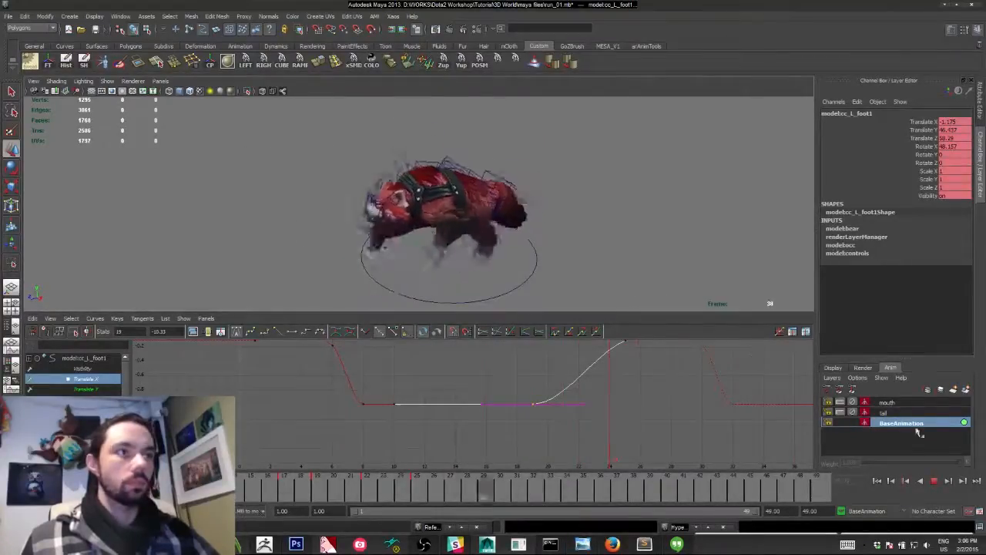
{"action": "left_click", "coordinate": [934, 480]}
{"action": "left_click_drag", "start_coordinate": [540, 231], "coordinate": [453, 245], "text": "alt"}
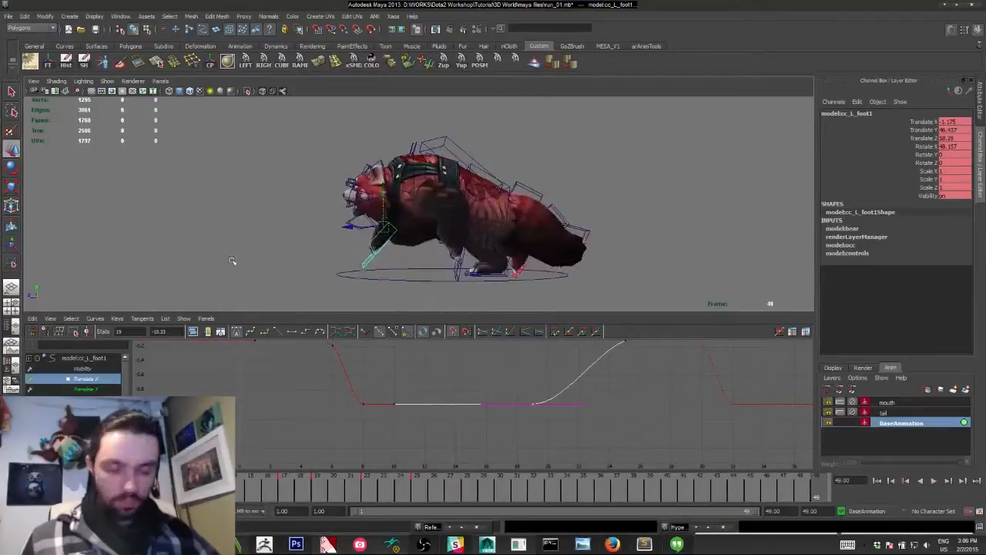
Select the cc_L_foot control at frame 8 and isolate its Translate Y curve.
{"action": "left_click", "coordinate": [300, 249]}
{"action": "left_click", "coordinate": [453, 242]}
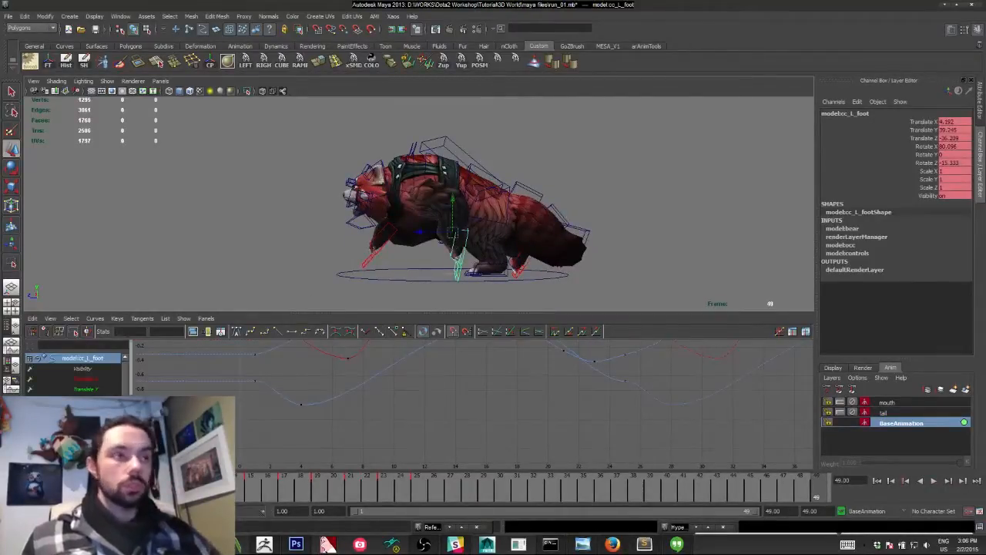
{"action": "left_click_drag", "start_coordinate": [48, 487], "coordinate": [133, 487]}
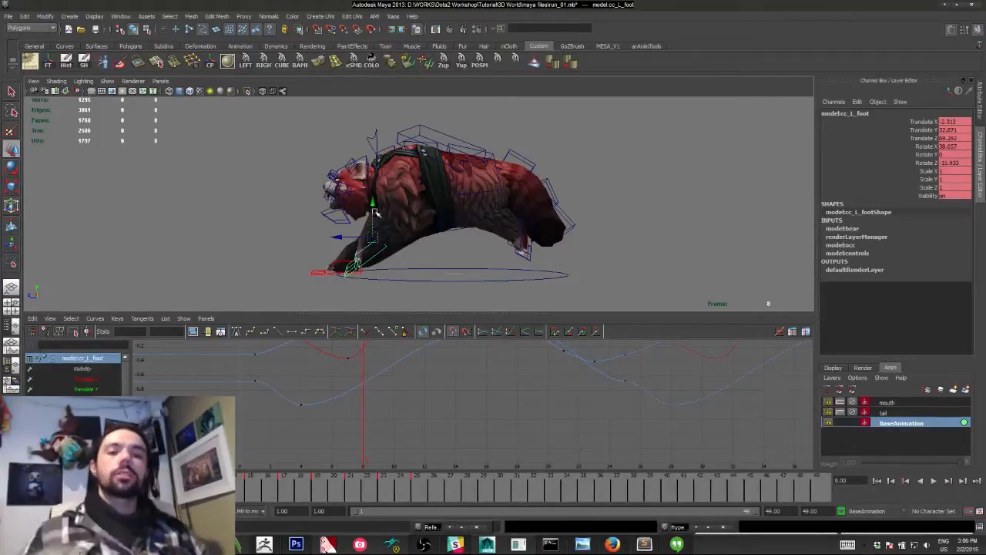
{"action": "left_click", "coordinate": [94, 389]}
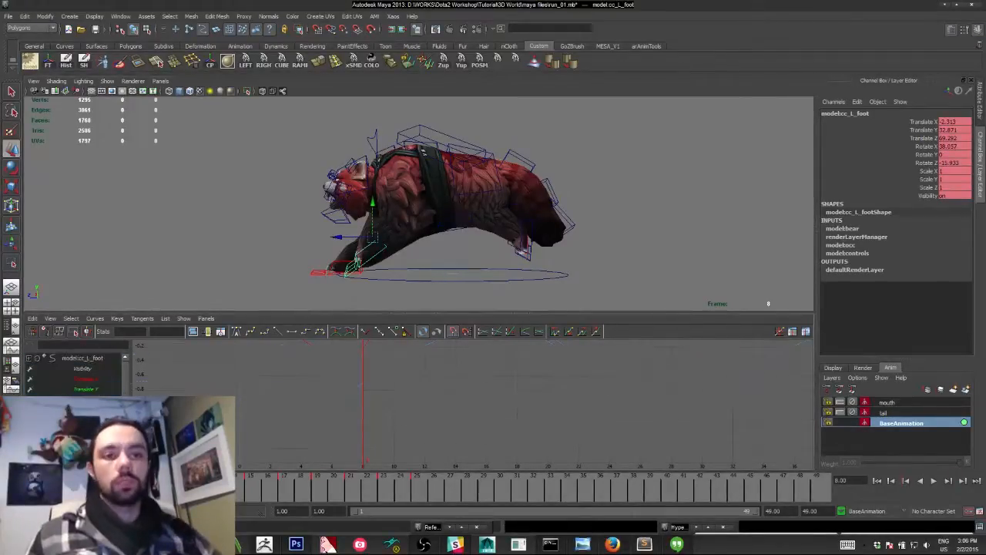
{"action": "left_click", "coordinate": [61, 388]}
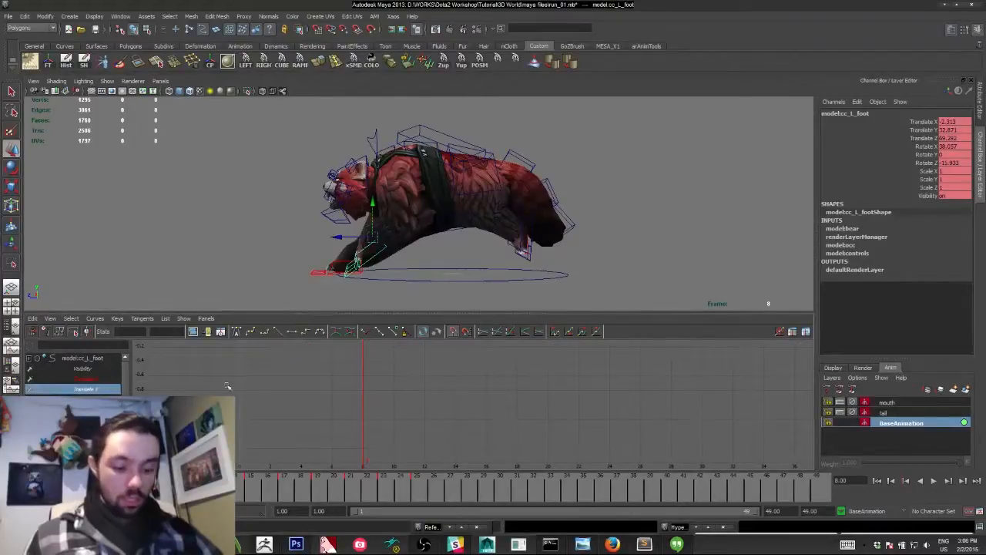
{"action": "key", "text": "f"}
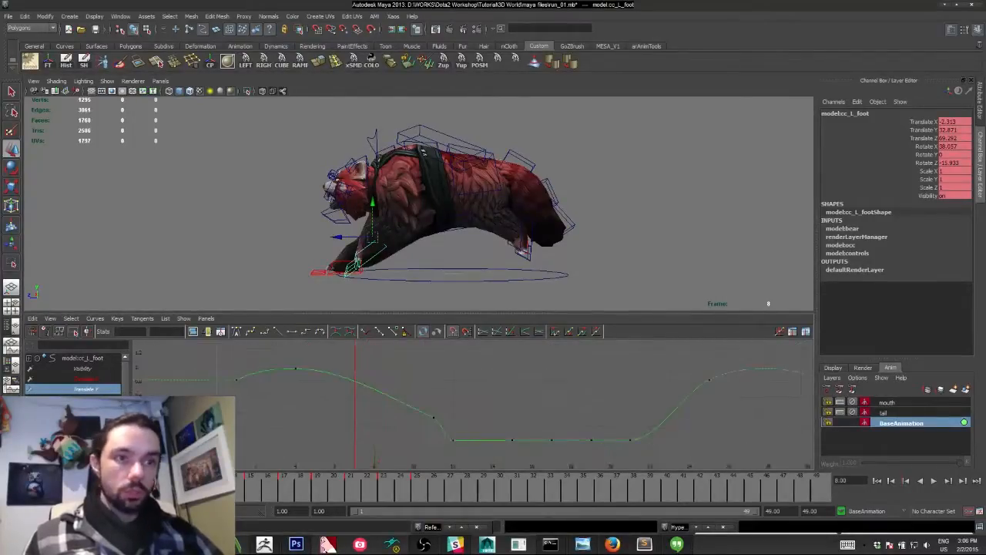
Make the incoming tangent of cc_L_foot's frame 12 Translate Y key linear.
{"action": "key", "text": "alt+v"}
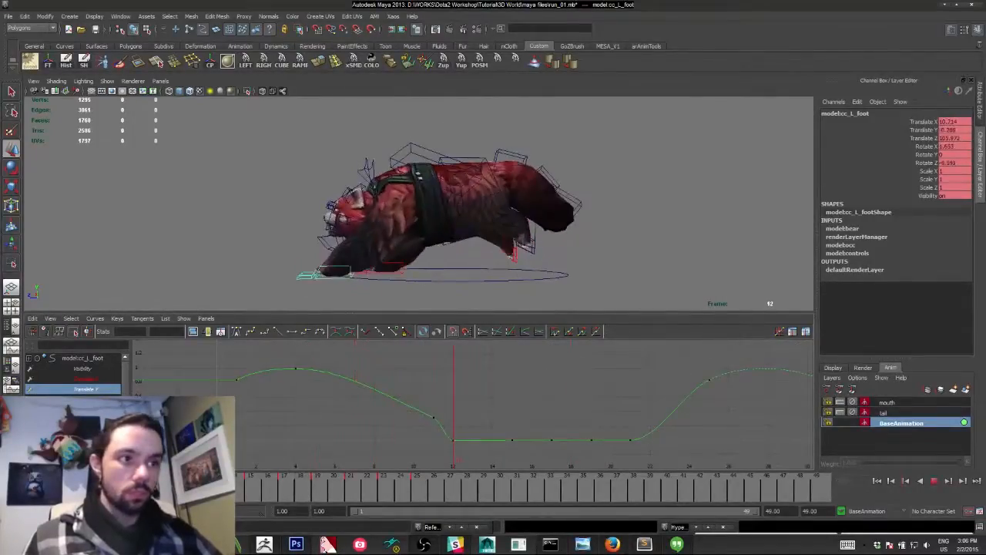
{"action": "left_click_drag", "start_coordinate": [202, 484], "coordinate": [186, 484]}
{"action": "scroll", "coordinate": [352, 413], "scroll_direction": "up", "scroll_amount": 3}
{"action": "middle_click_drag", "start_coordinate": [352, 414], "coordinate": [364, 389], "text": "alt"}
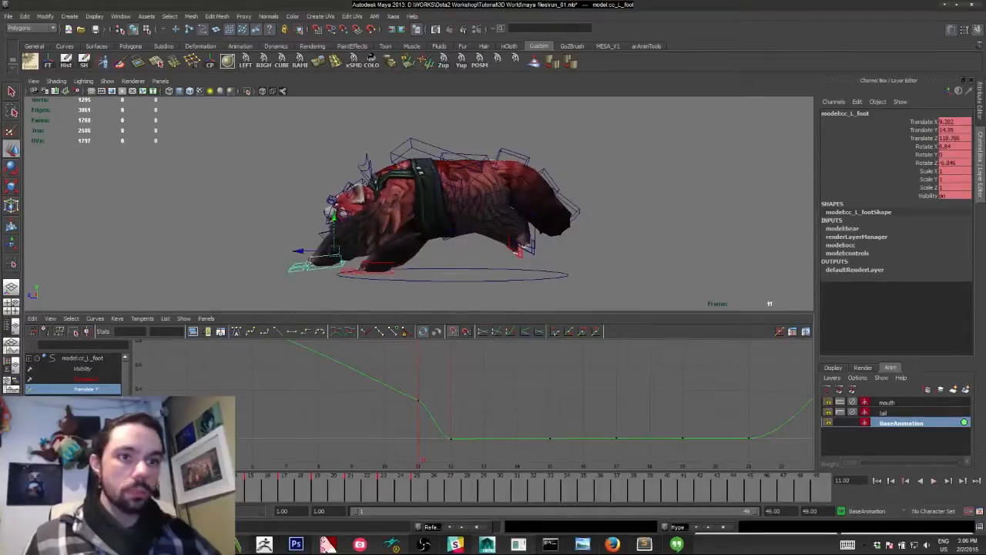
{"action": "key", "text": "alt+v"}
{"action": "left_click_drag", "start_coordinate": [422, 435], "coordinate": [461, 449]}
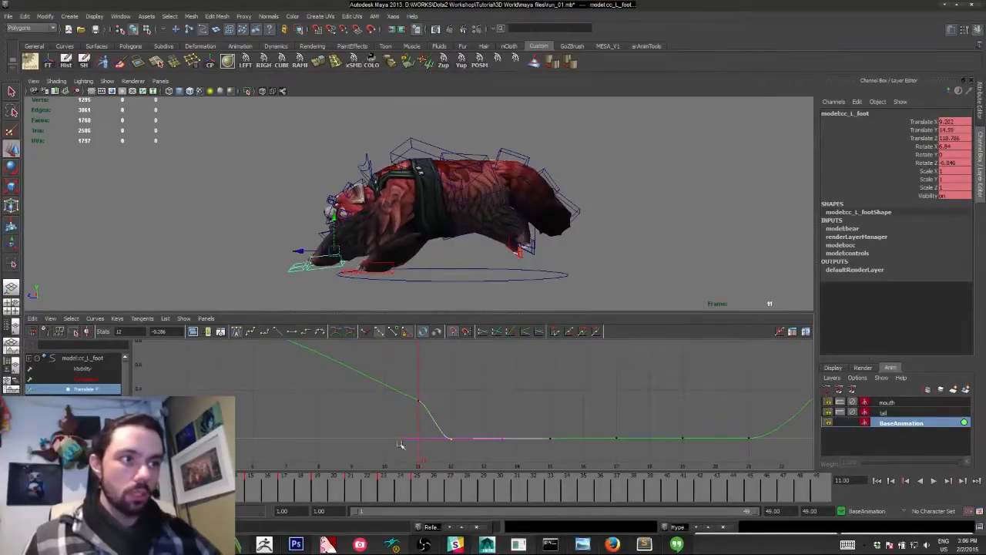
{"action": "right_click_drag", "start_coordinate": [403, 447], "coordinate": [397, 418], "text": "alt+shift"}
{"action": "middle_click_drag", "start_coordinate": [378, 436], "coordinate": [371, 406], "text": "alt"}
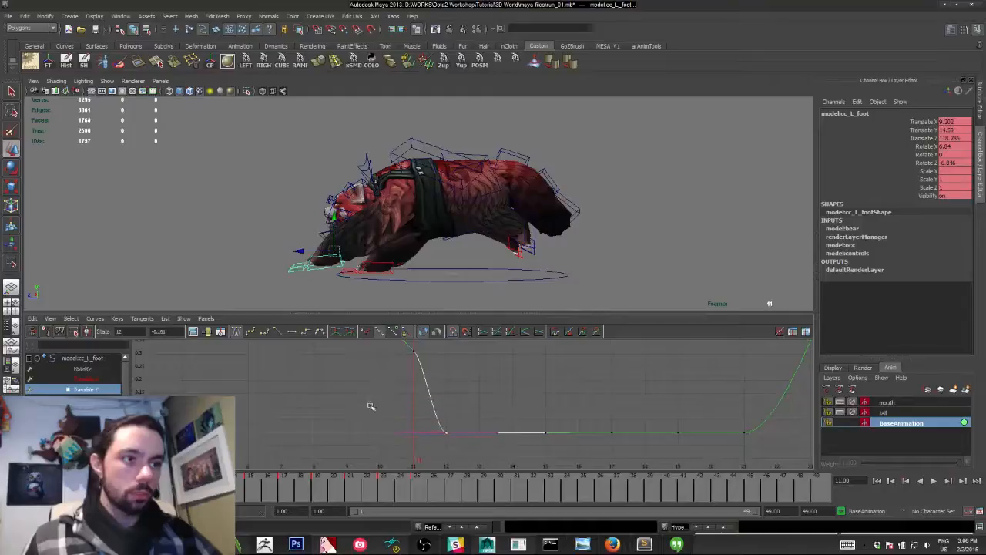
{"action": "left_click", "coordinate": [279, 332]}
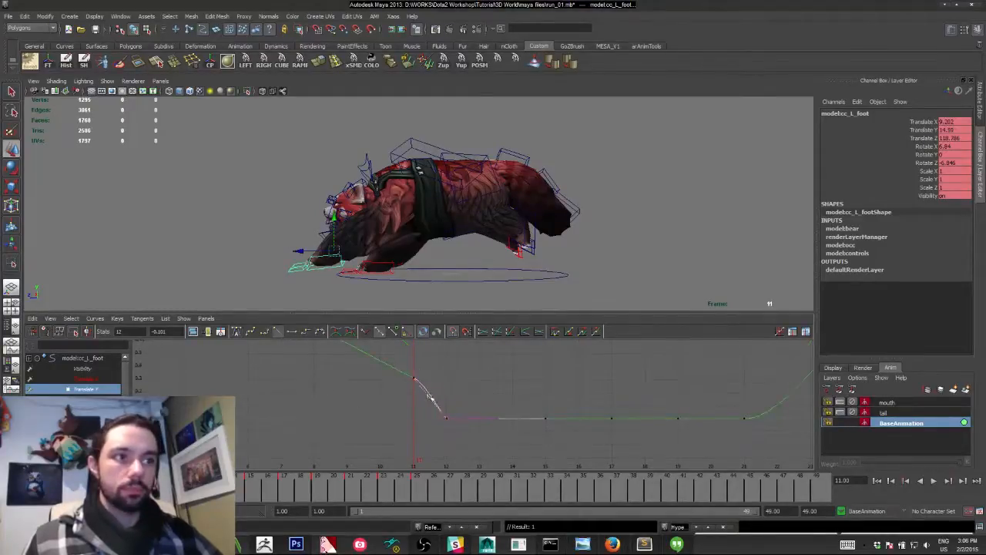
Slope the tangent of the foot's frame 11 Translate Y key downward toward ground contact and play back the run.
{"action": "right_click_drag", "start_coordinate": [355, 389], "coordinate": [352, 396], "text": "alt+shift"}
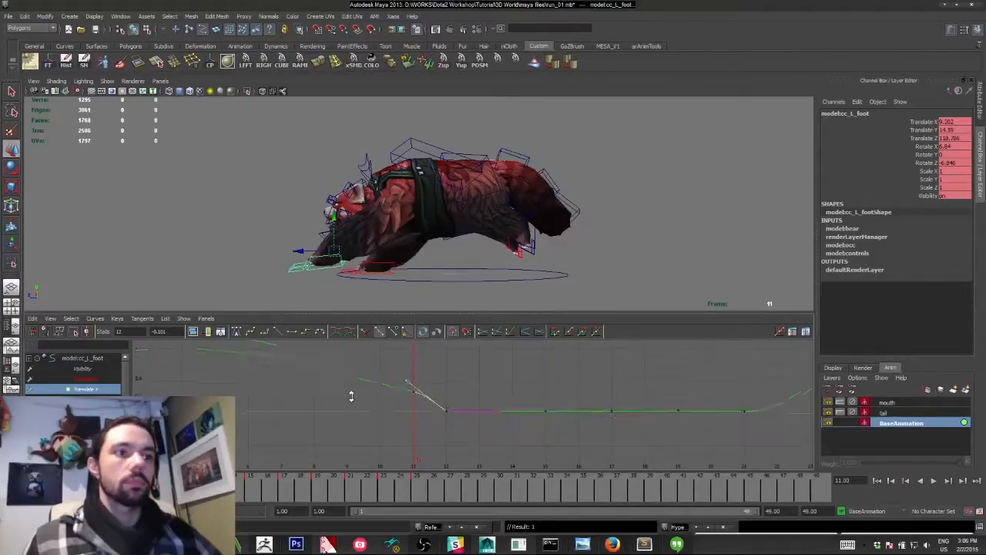
{"action": "left_click_drag", "start_coordinate": [393, 391], "coordinate": [348, 366]}
{"action": "key", "text": "alt+v"}
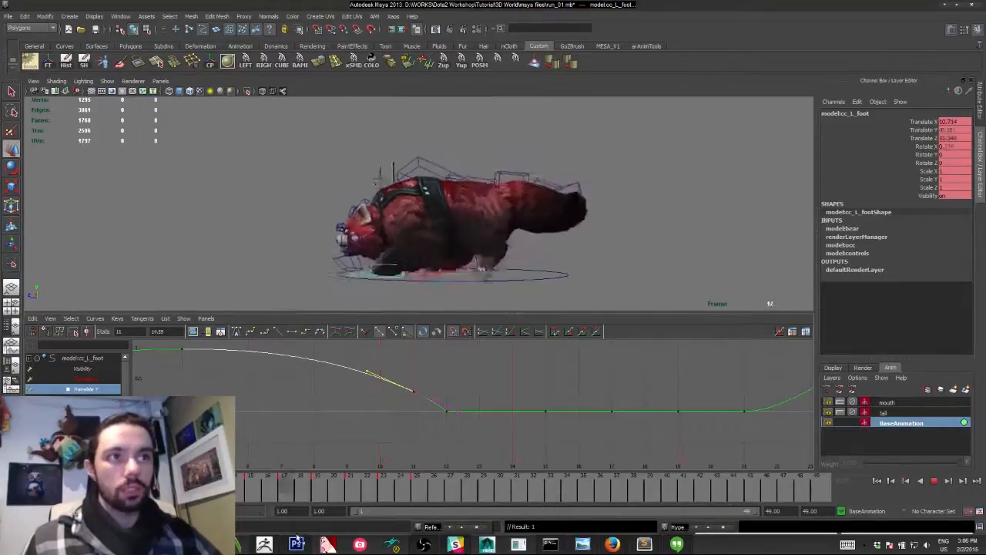
{"action": "key", "text": "alt+v"}
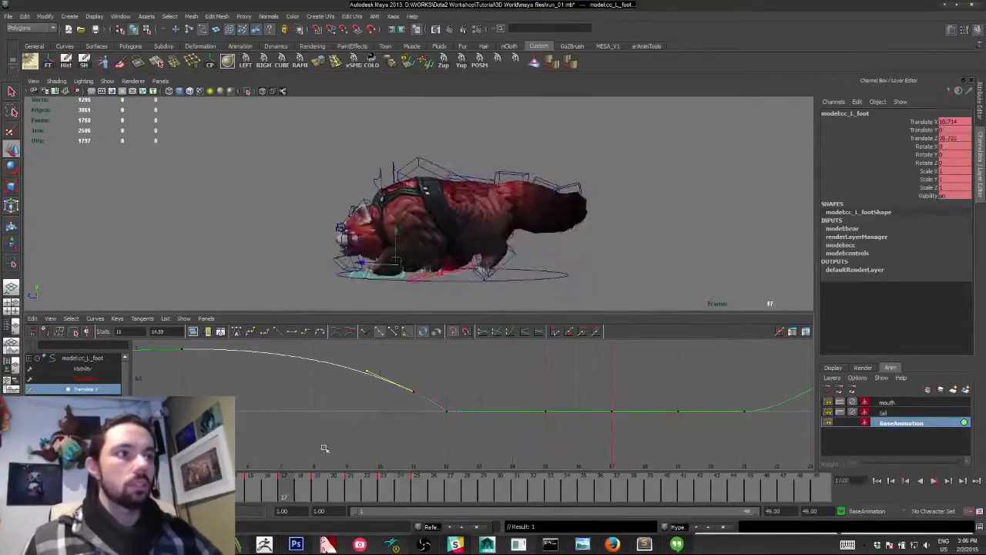
Select the cc_L_foot1 control from the bear's other side, isolate its Translate Y curve, and play back the run.
{"action": "left_click_drag", "start_coordinate": [447, 223], "coordinate": [253, 249], "text": "alt"}
{"action": "right_click_drag", "start_coordinate": [254, 249], "coordinate": [378, 279], "text": "alt"}
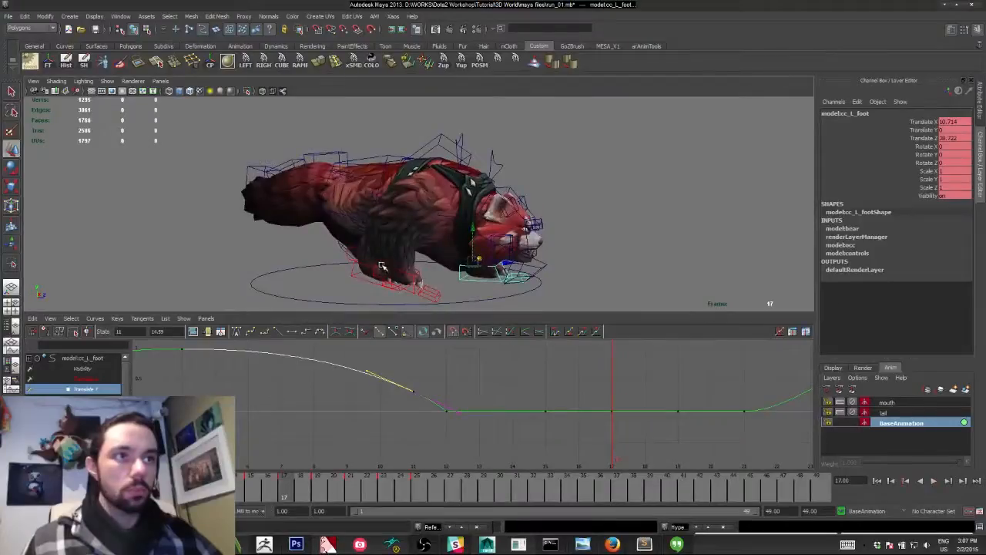
{"action": "left_click", "coordinate": [381, 266]}
{"action": "left_click", "coordinate": [61, 388]}
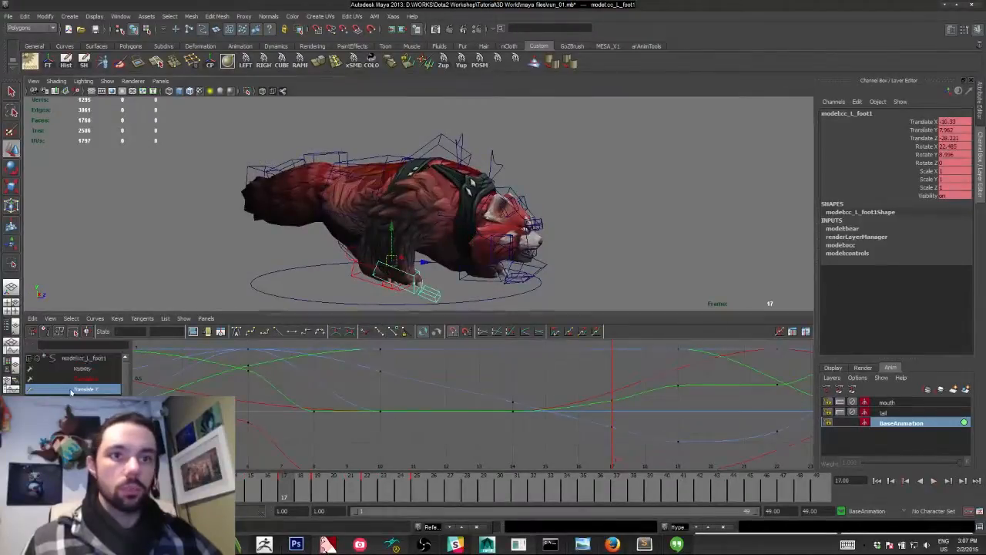
{"action": "key", "text": "alt+v"}
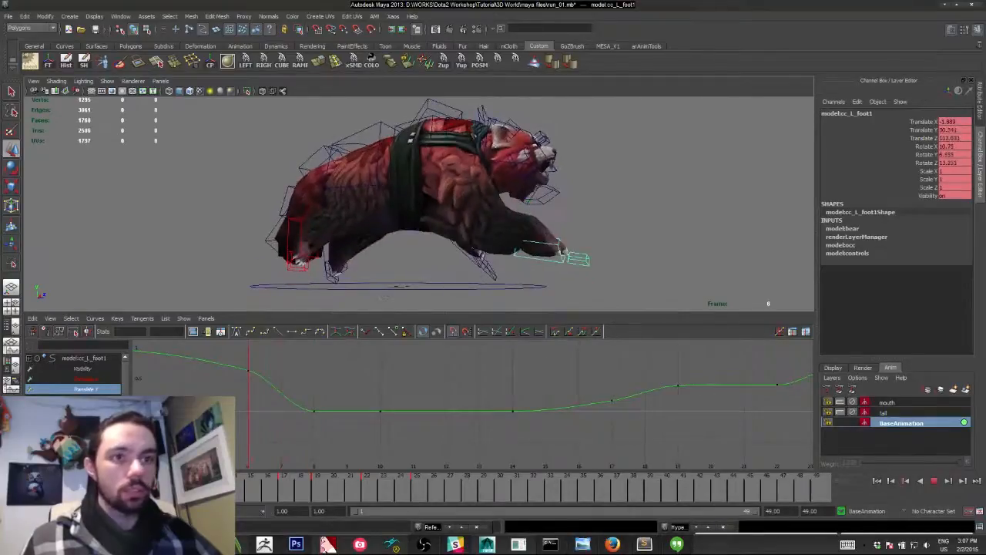
Make the incoming tangent of cc_L_foot1's frame 8 Translate Y key linear and play back the run.
{"action": "key", "text": "Escape"}
{"action": "left_click_drag", "start_coordinate": [285, 423], "coordinate": [278, 446]}
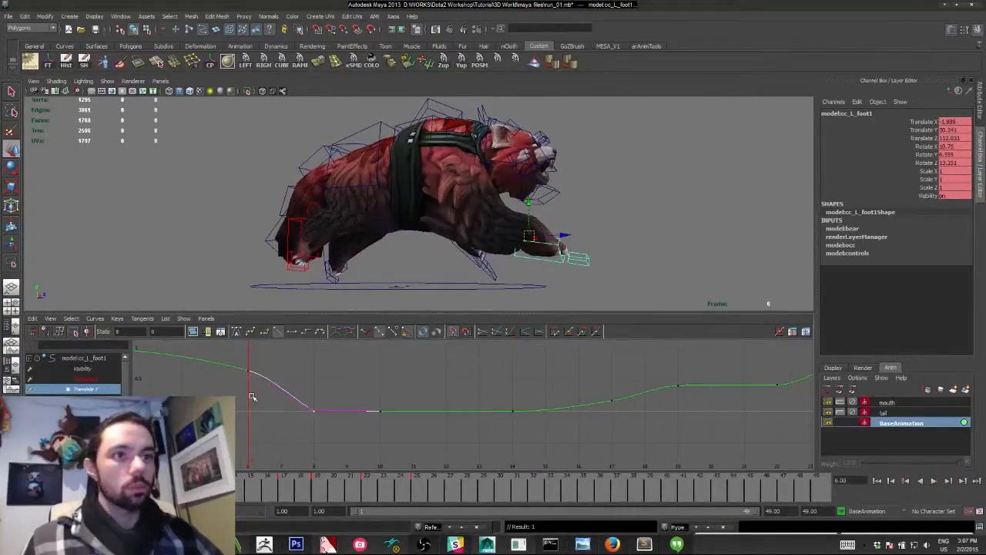
{"action": "right_click_drag", "start_coordinate": [276, 390], "coordinate": [249, 385], "text": "alt+shift"}
{"action": "middle_click_drag", "start_coordinate": [249, 385], "coordinate": [257, 407], "text": "alt"}
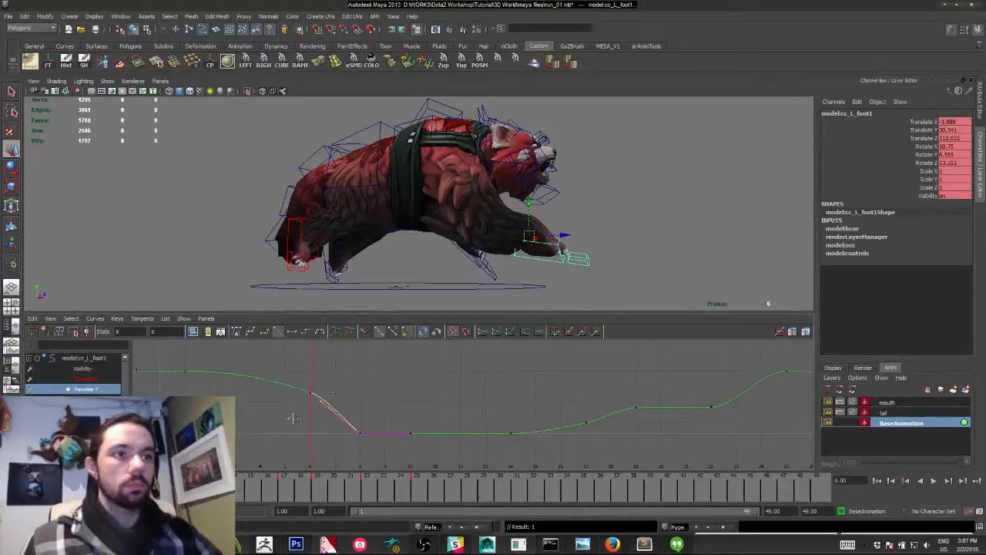
{"action": "key", "text": "alt+v"}
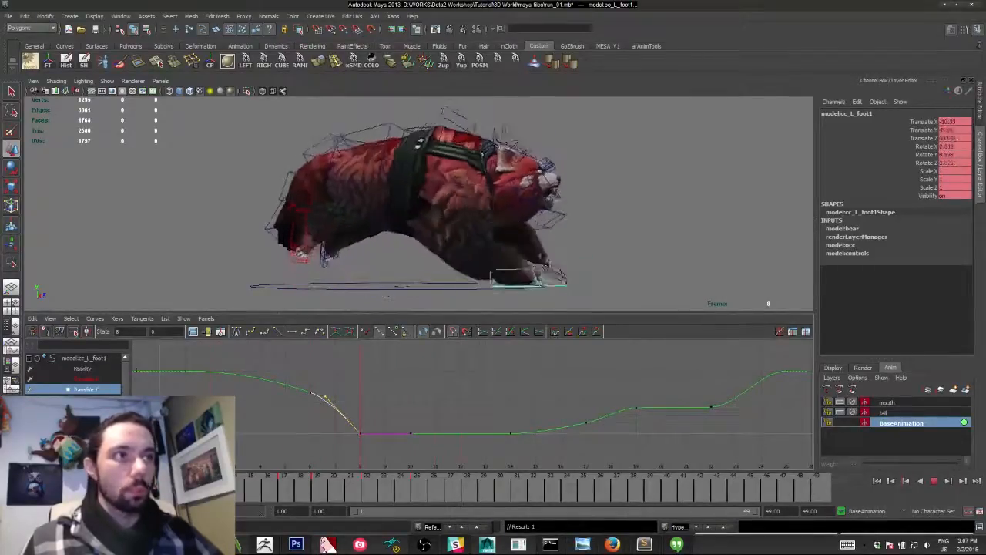
Lower cc_L_foot1's frame 19 Translate Y key to about 15.9 and play back the run.
{"action": "left_click_drag", "start_coordinate": [420, 515], "coordinate": [324, 514]}
{"action": "left_click_drag", "start_coordinate": [626, 388], "coordinate": [649, 422]}
{"action": "right_click_drag", "start_coordinate": [616, 409], "coordinate": [609, 381], "text": "alt+shift"}
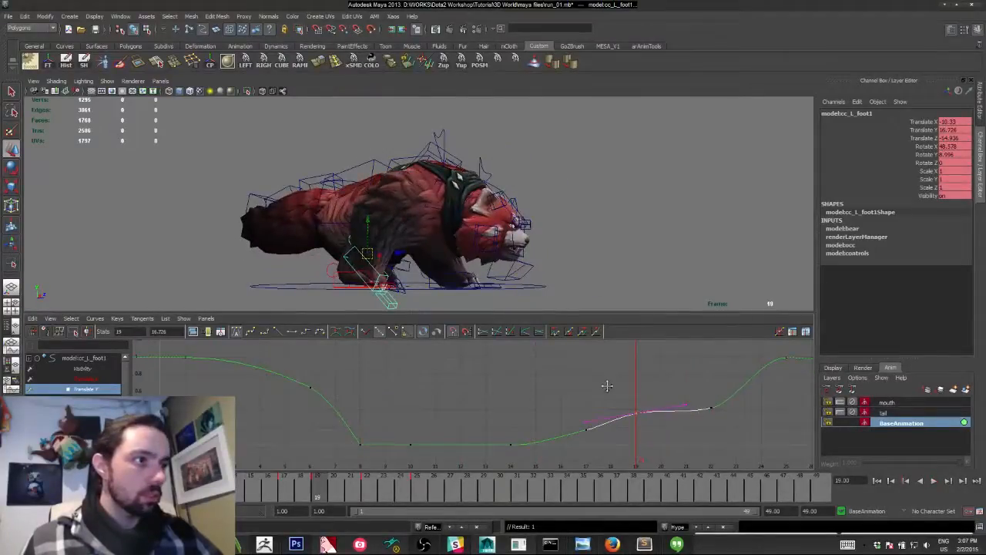
{"action": "key", "text": "alt+v"}
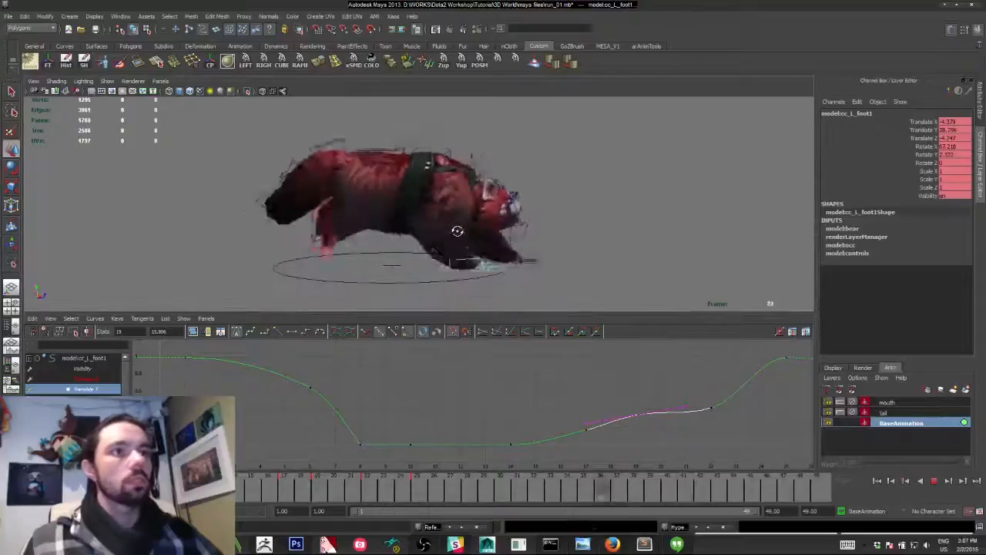
Select the cc_L_backleg1 control and make the incoming tangents of its frame 18 keys linear.
{"action": "left_click", "coordinate": [320, 246]}
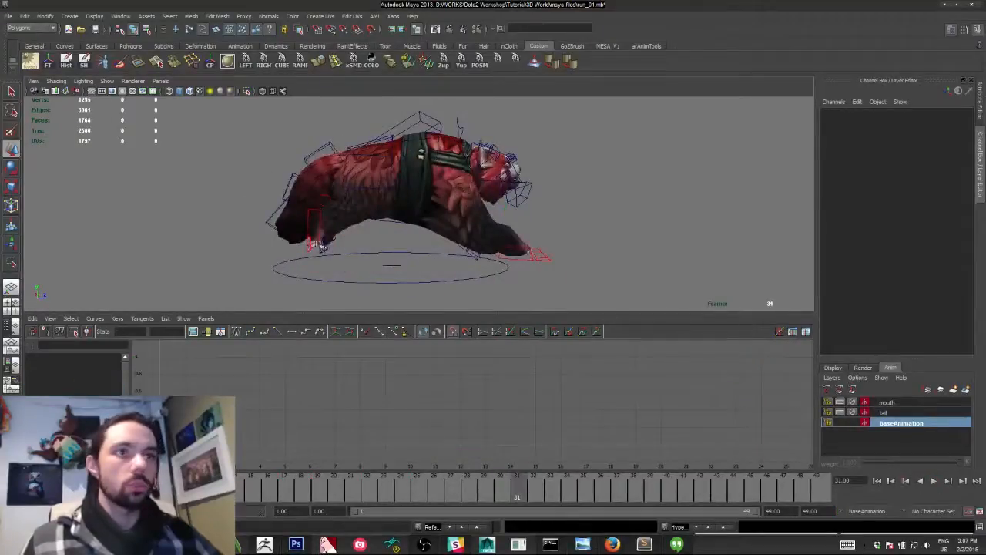
{"action": "left_click", "coordinate": [308, 223]}
{"action": "key", "text": "alt+v"}
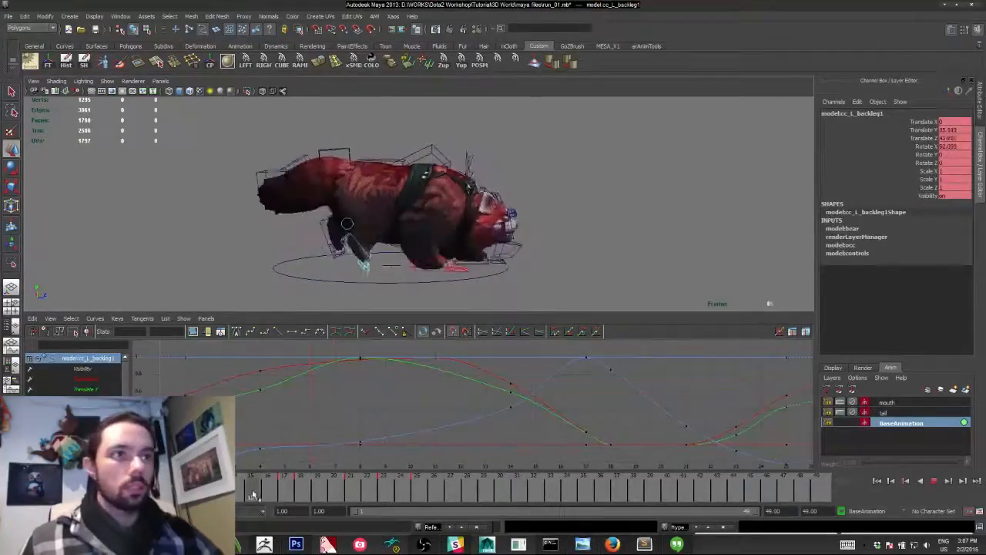
{"action": "mouse_move", "coordinate": [252, 494]}
{"action": "left_mouse_down"}
{"action": "mouse_move", "coordinate": [341, 489]}
{"action": "mouse_move", "coordinate": [284, 493]}
{"action": "left_mouse_up"}
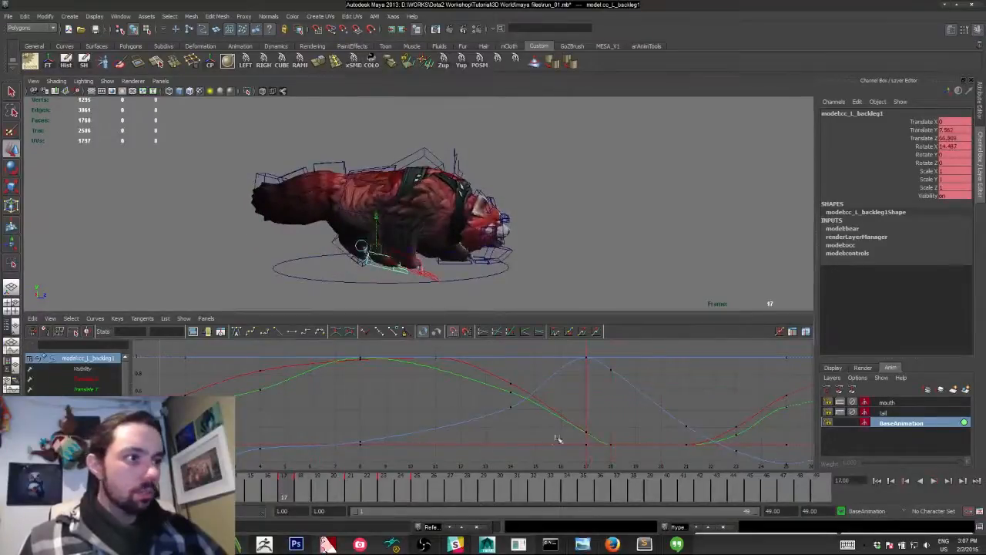
{"action": "middle_click_drag", "start_coordinate": [548, 412], "coordinate": [482, 408], "text": "alt"}
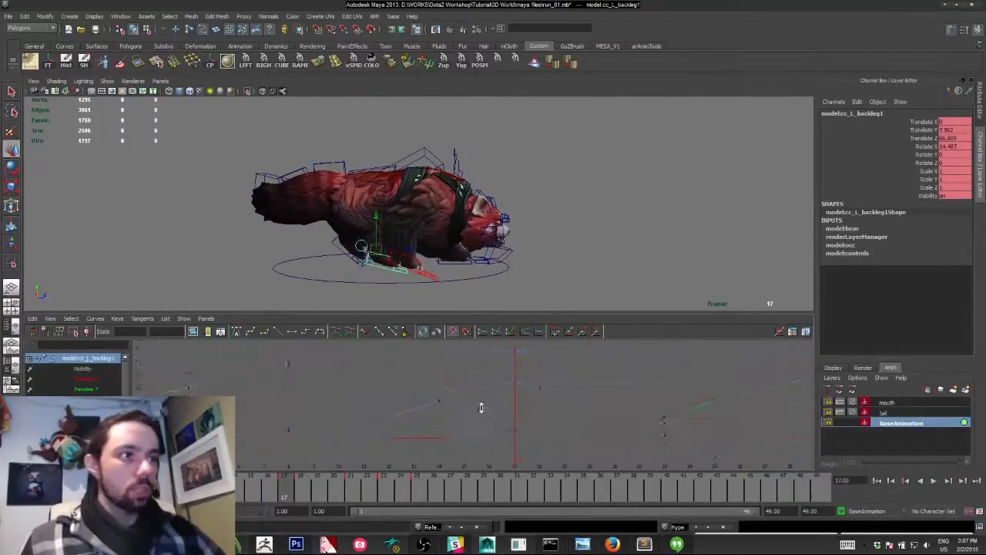
{"action": "right_click_drag", "start_coordinate": [482, 408], "coordinate": [509, 412], "text": "alt+shift"}
{"action": "left_click_drag", "start_coordinate": [550, 460], "coordinate": [551, 461]}
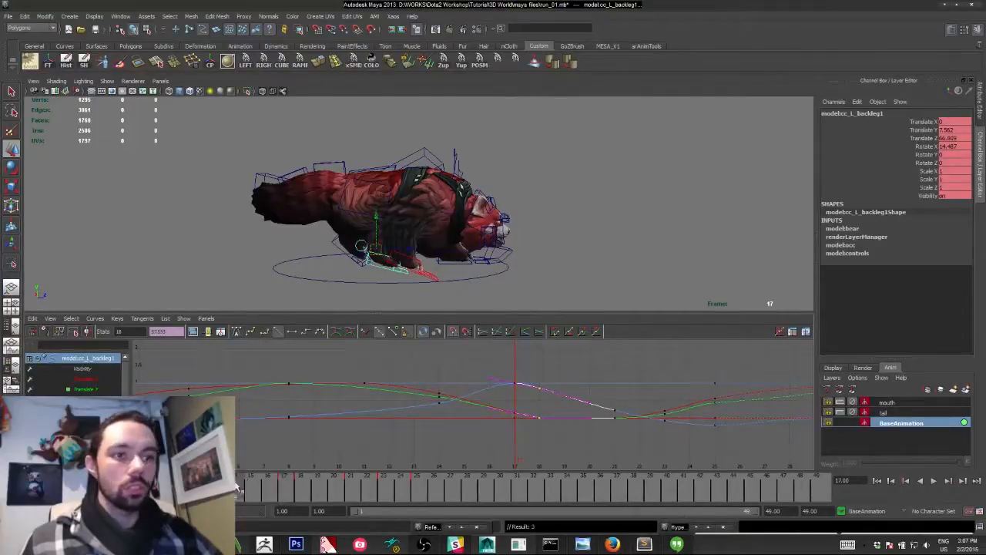
{"action": "left_click", "coordinate": [268, 497]}
Straighten the incoming tangent of cc_L_foot1's frame 8 Translate X key and play back the run.
{"action": "left_click", "coordinate": [408, 267]}
{"action": "key", "text": "alt+v"}
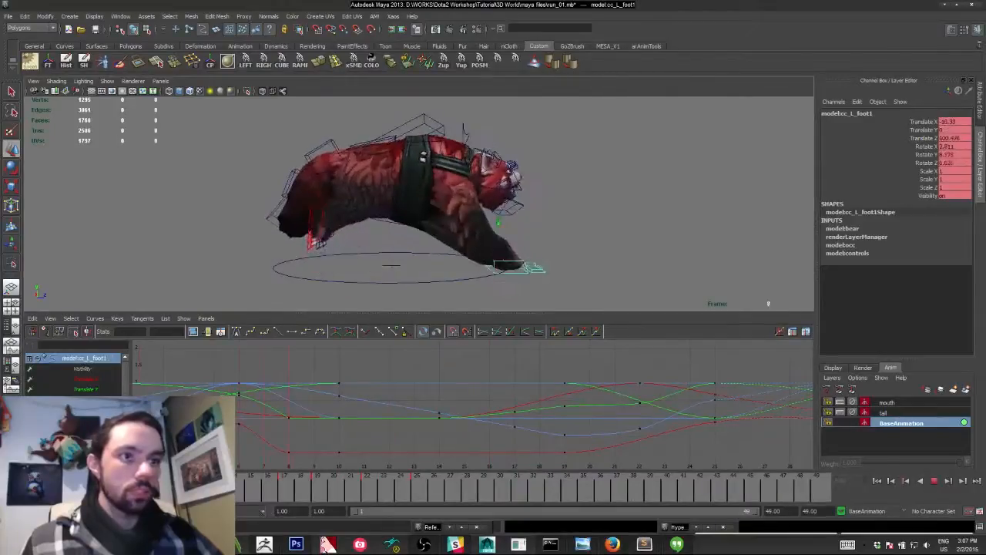
{"action": "left_click", "coordinate": [285, 445]}
{"action": "left_click_drag", "start_coordinate": [493, 262], "coordinate": [442, 265], "text": "alt"}
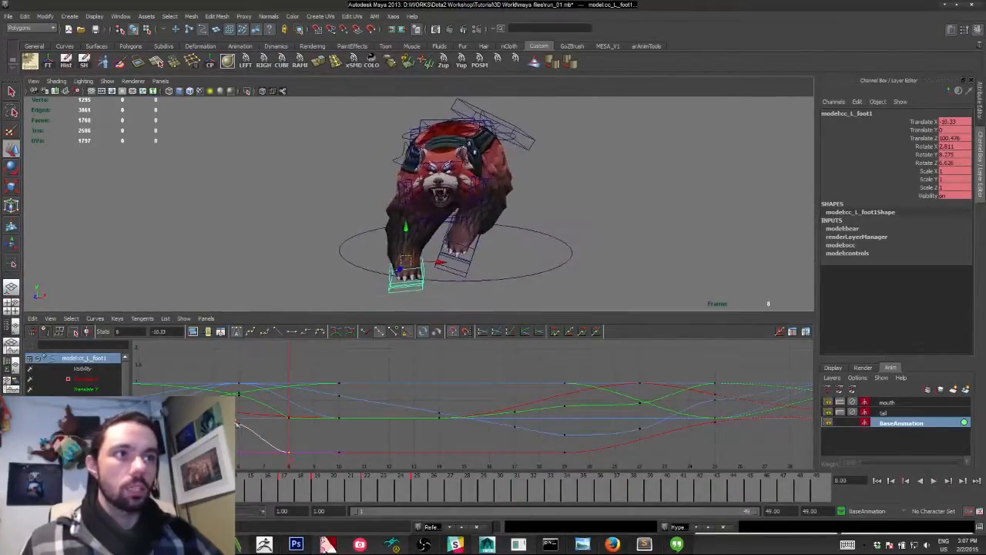
{"action": "left_click", "coordinate": [266, 332]}
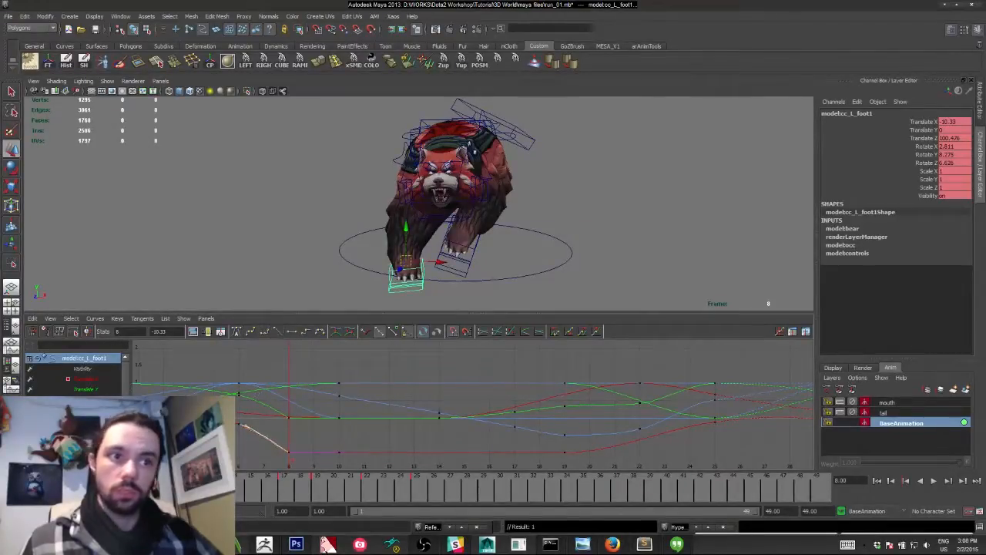
{"action": "key", "text": "alt+v"}
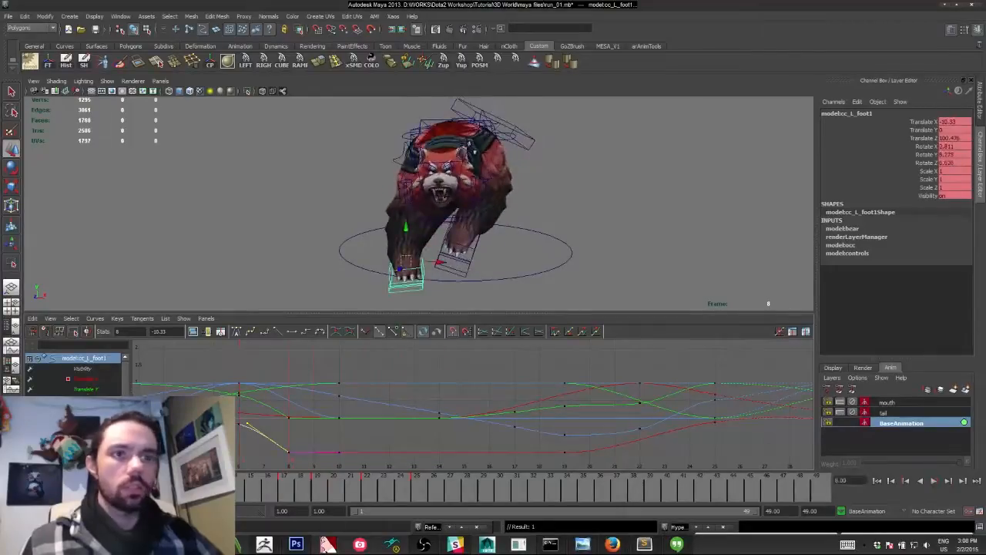
Isolate cc_L_foot1's rotation curves in the graph, inspect their frame 10 keys and play back the run from the side.
{"action": "left_click_drag", "start_coordinate": [84, 410], "coordinate": [84, 431]}
{"action": "right_click_drag", "start_coordinate": [282, 439], "coordinate": [273, 405], "text": "alt+shift"}
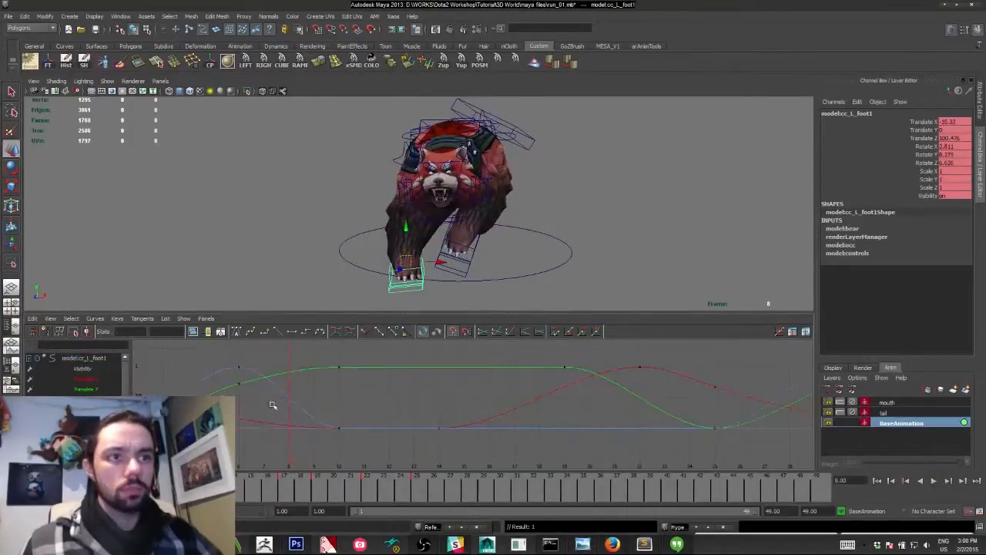
{"action": "left_click_drag", "start_coordinate": [357, 240], "coordinate": [359, 236], "text": "alt"}
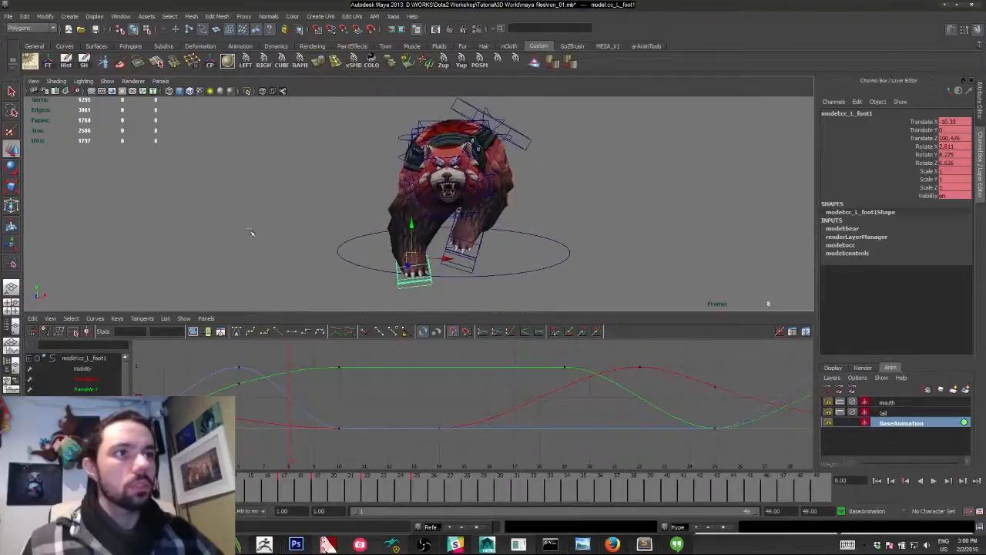
{"action": "left_click_drag", "start_coordinate": [249, 232], "coordinate": [372, 209], "text": "alt"}
{"action": "key", "text": "e"}
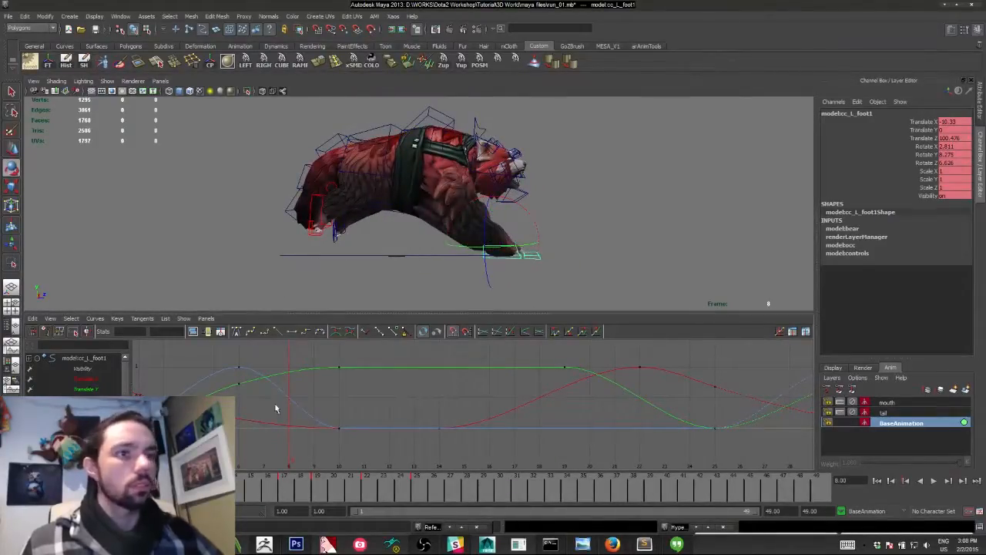
{"action": "middle_click_drag", "start_coordinate": [277, 391], "coordinate": [274, 399], "text": "alt"}
{"action": "left_click_drag", "start_coordinate": [348, 392], "coordinate": [353, 394]}
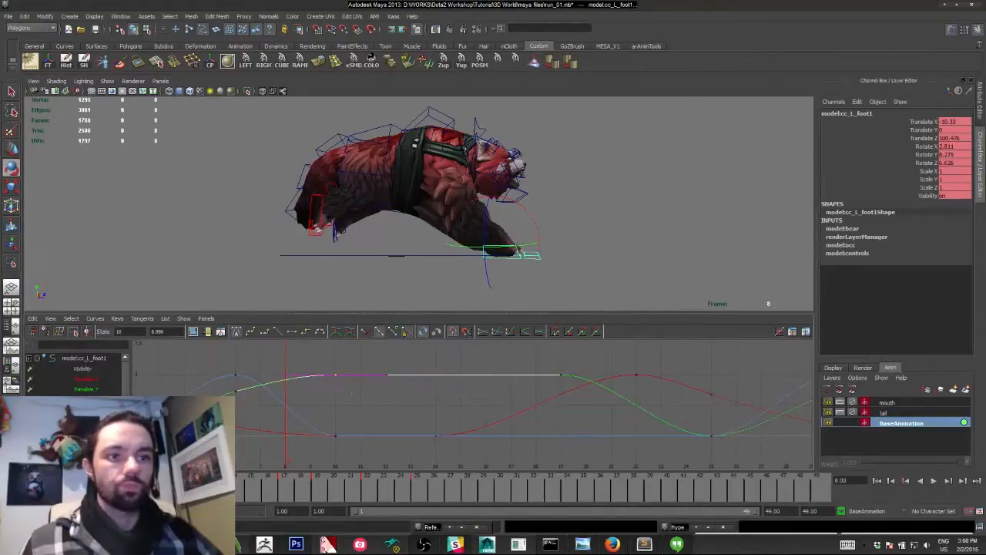
{"action": "key", "text": "alt+v"}
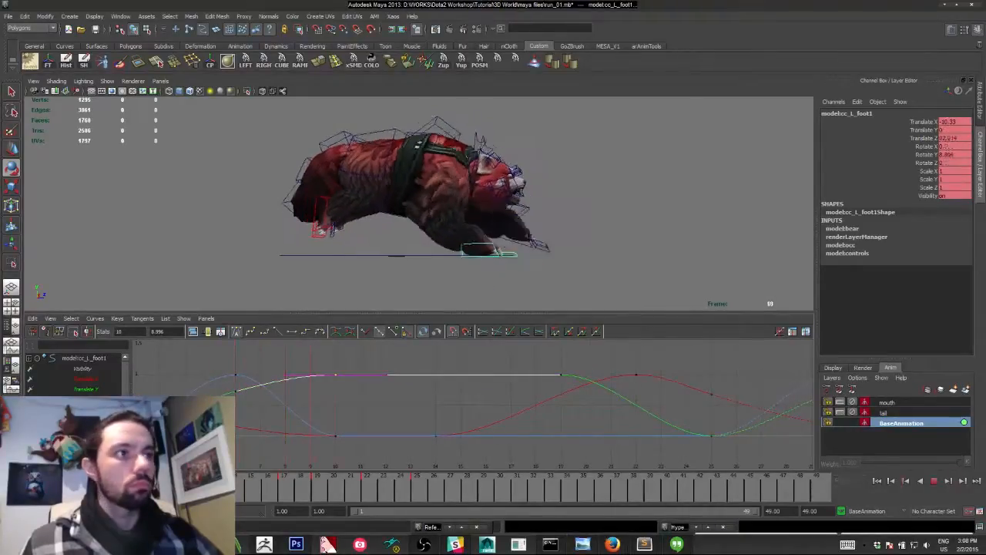
Shift cc_L_foot1's frame 10 rotation keys to frame 8, make their tangents linear and play back the run.
{"action": "left_click_drag", "start_coordinate": [299, 345], "coordinate": [356, 455]}
{"action": "key", "text": "w"}
{"action": "middle_click_drag", "start_coordinate": [296, 446], "coordinate": [249, 453], "text": "shift"}
{"action": "left_click", "coordinate": [279, 331]}
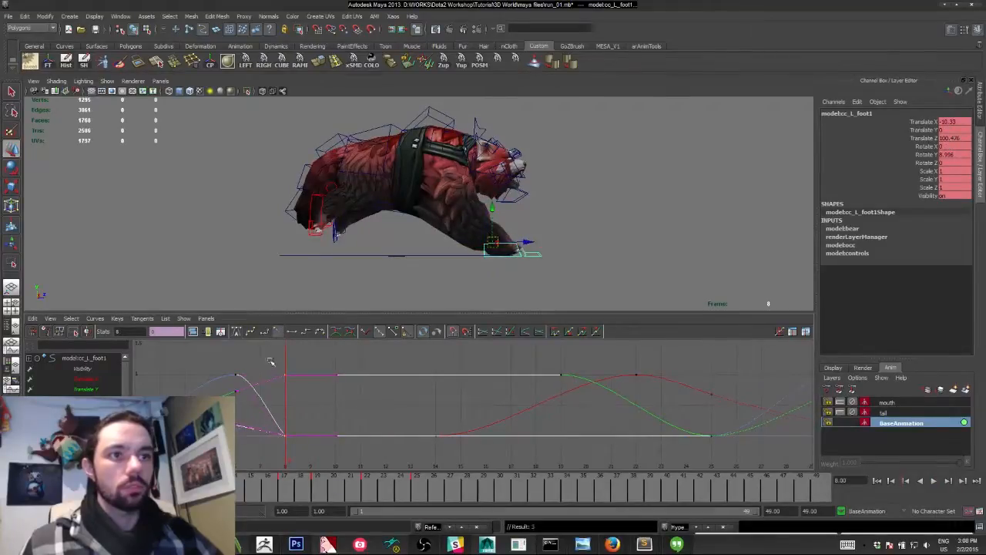
{"action": "key", "text": "alt+v"}
{"action": "key", "text": "alt+v"}
{"action": "left_click_drag", "start_coordinate": [350, 269], "coordinate": [302, 265], "text": "alt"}
{"action": "key", "text": "alt+v"}
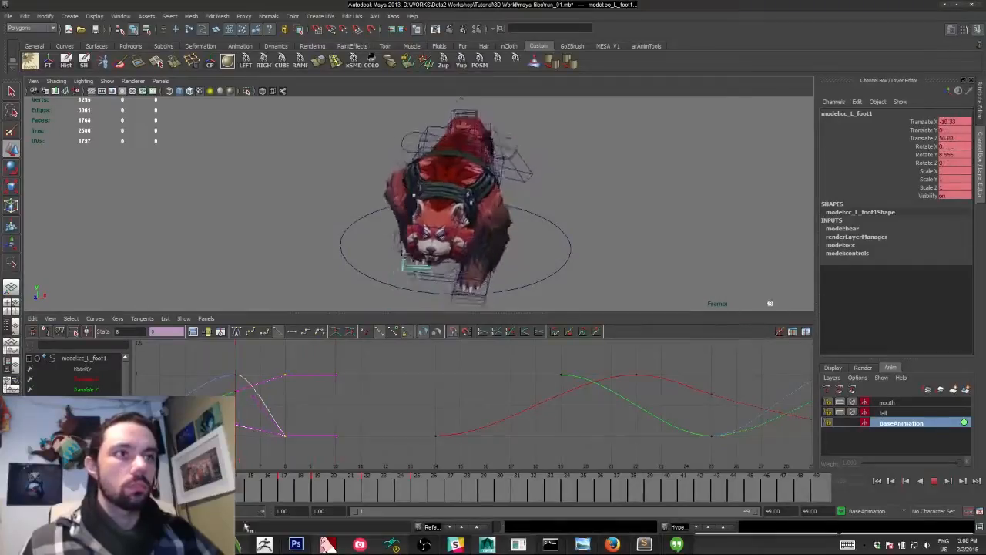
Select the cc_L_foot control, isolate its Rotate Y curve and lower the selected ground-contact keys to about -8.2.
{"action": "left_click", "coordinate": [453, 291]}
{"action": "key", "text": "e"}
{"action": "left_click_drag", "start_coordinate": [419, 295], "coordinate": [328, 279], "text": "alt"}
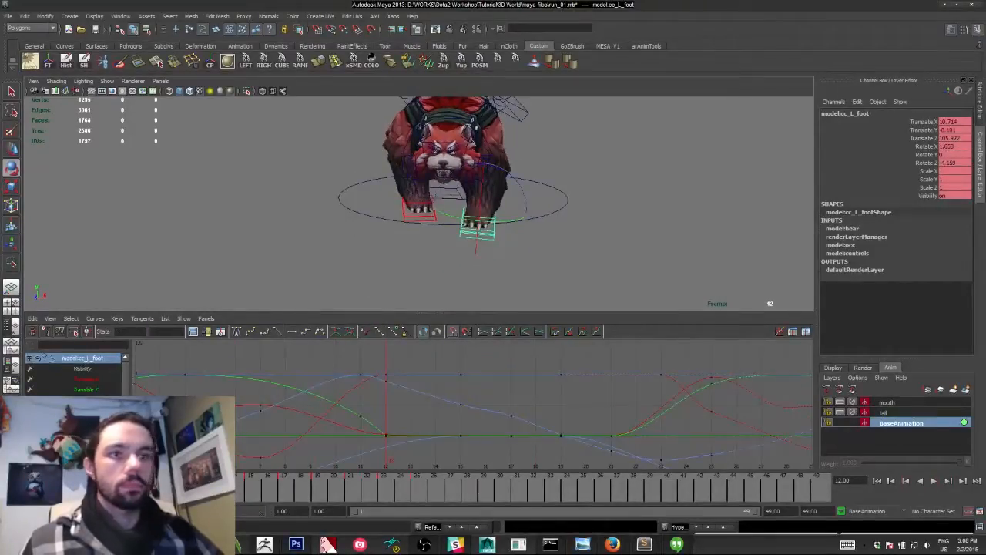
{"action": "left_click", "coordinate": [85, 420]}
{"action": "right_click_drag", "start_coordinate": [403, 450], "coordinate": [313, 412], "text": "alt+shift"}
{"action": "middle_click_drag", "start_coordinate": [313, 412], "coordinate": [311, 385], "text": "alt"}
{"action": "left_click_drag", "start_coordinate": [297, 421], "coordinate": [289, 446]}
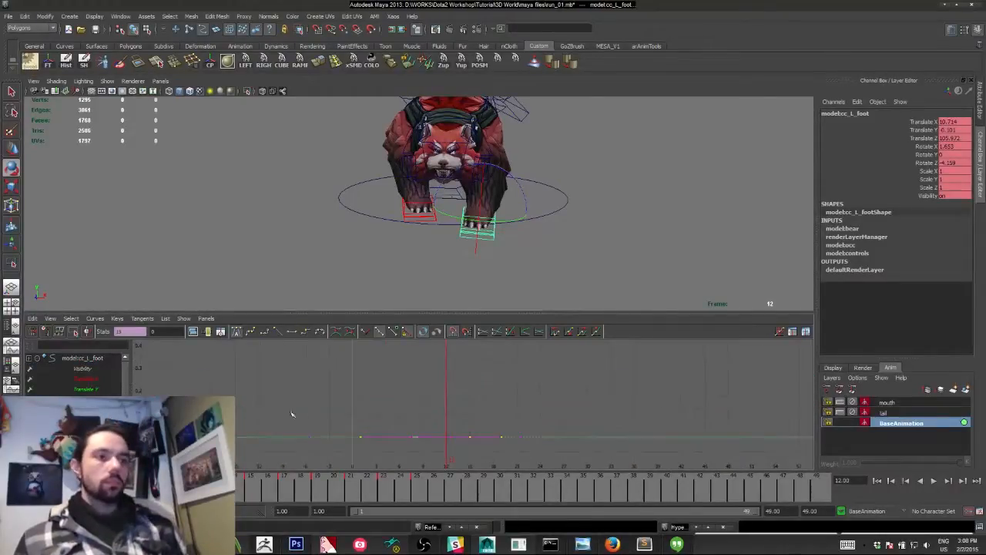
{"action": "middle_click_drag", "start_coordinate": [292, 414], "coordinate": [286, 404], "text": "shift"}
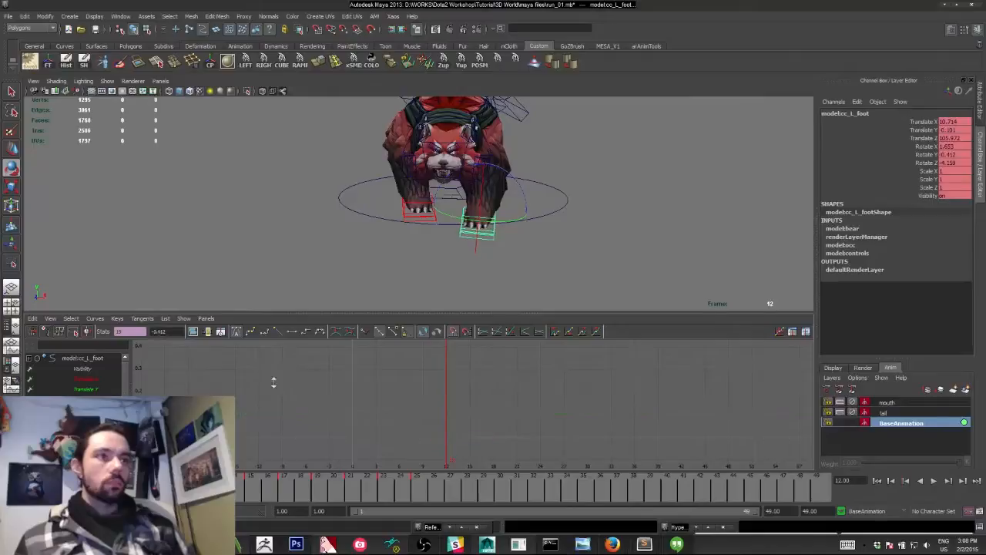
{"action": "right_click_drag", "start_coordinate": [284, 497], "coordinate": [162, 501], "text": "alt+shift"}
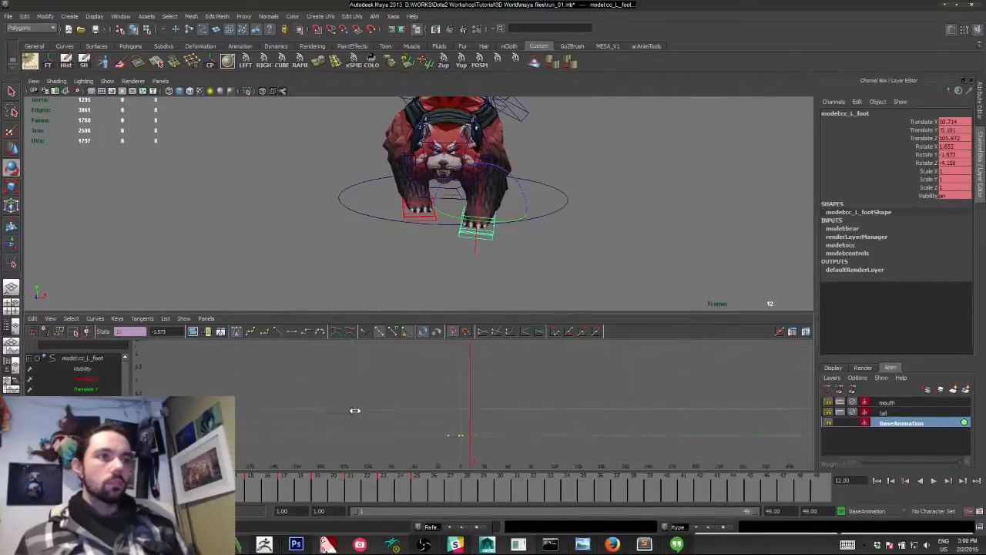
{"action": "middle_click_drag", "start_coordinate": [357, 399], "coordinate": [353, 444], "text": "shift"}
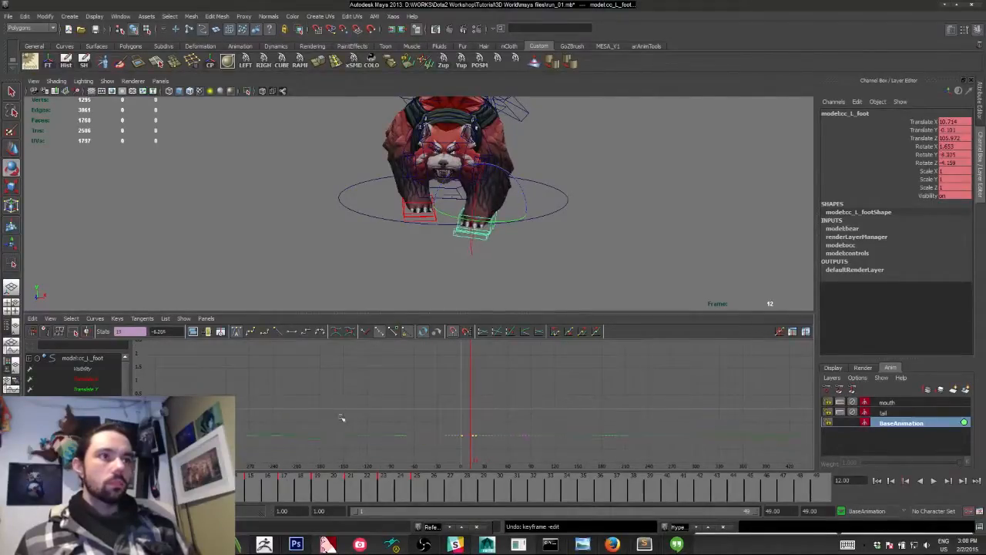
Play back the run and check the adjusted front foot from the front and the side.
{"action": "key", "text": "alt+v"}
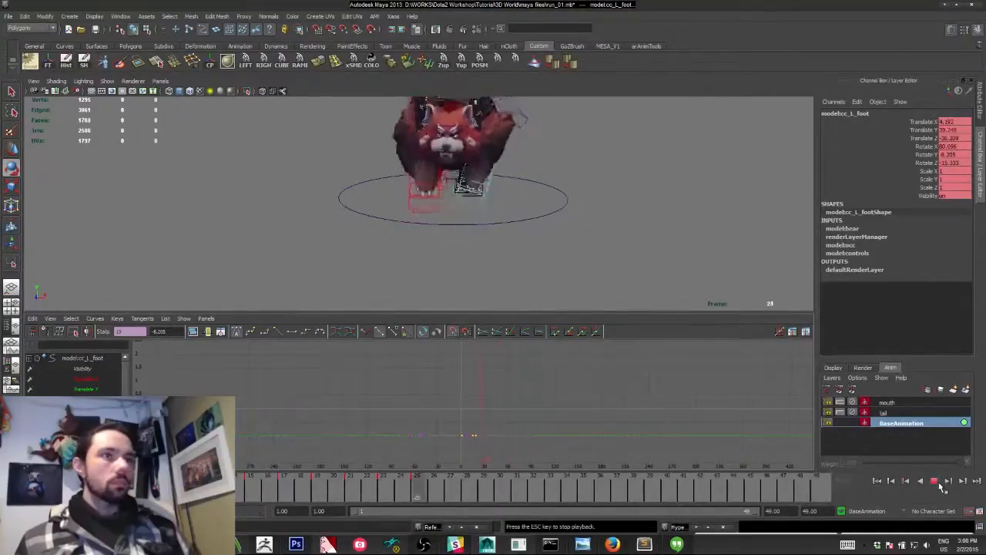
{"action": "left_click_drag", "start_coordinate": [470, 171], "coordinate": [347, 269], "text": "alt"}
{"action": "middle_click_drag", "start_coordinate": [348, 269], "coordinate": [305, 258], "text": "alt"}
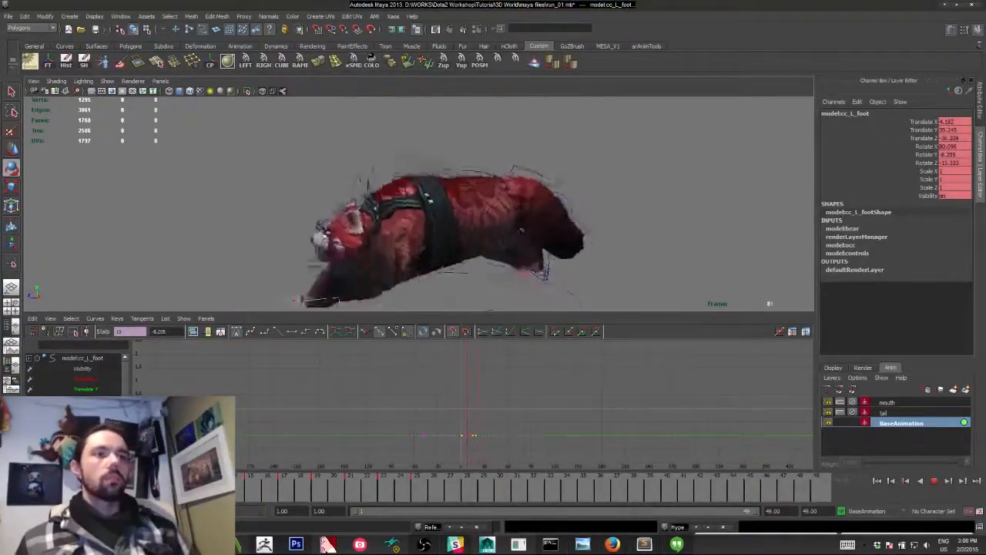
{"action": "right_click_drag", "start_coordinate": [305, 258], "coordinate": [261, 200], "text": "alt"}
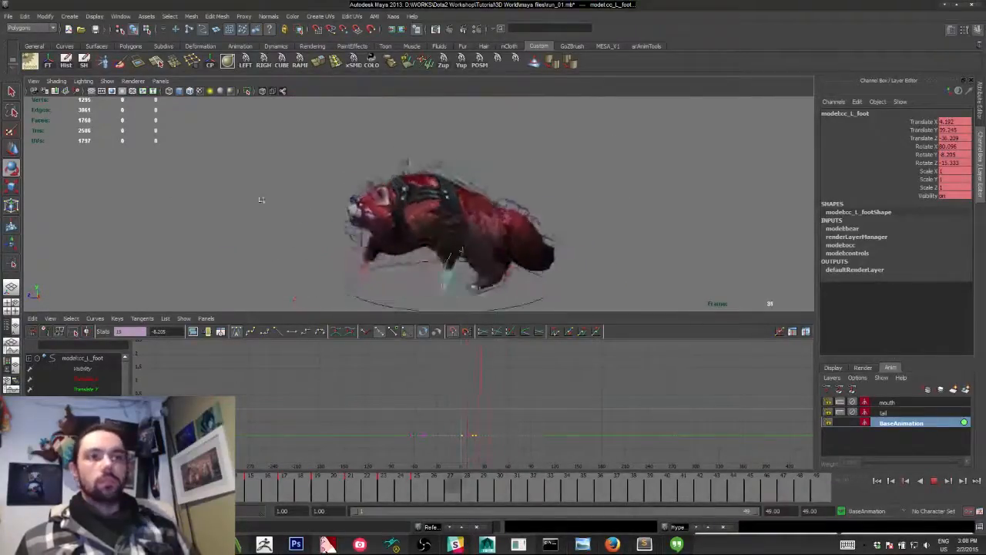
{"action": "left_click", "coordinate": [935, 484]}
Select the cc_L_backleg control, play back the run and go to frame 23.
{"action": "right_click_drag", "start_coordinate": [379, 228], "coordinate": [429, 221], "text": "alt"}
{"action": "left_click_drag", "start_coordinate": [430, 220], "coordinate": [441, 293], "text": "alt"}
{"action": "left_click", "coordinate": [462, 253]}
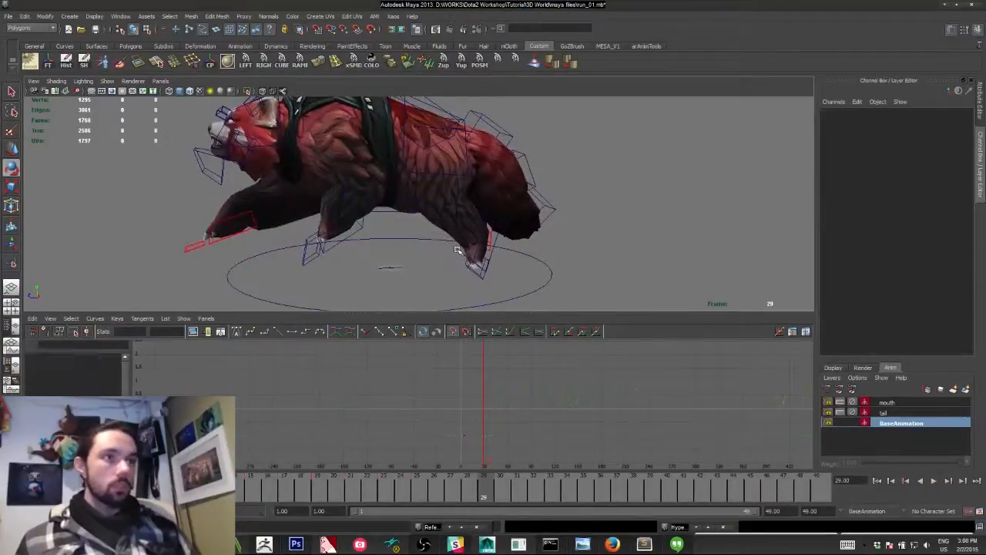
{"action": "left_click", "coordinate": [465, 262]}
{"action": "right_click_drag", "start_coordinate": [385, 417], "coordinate": [512, 390], "text": "alt"}
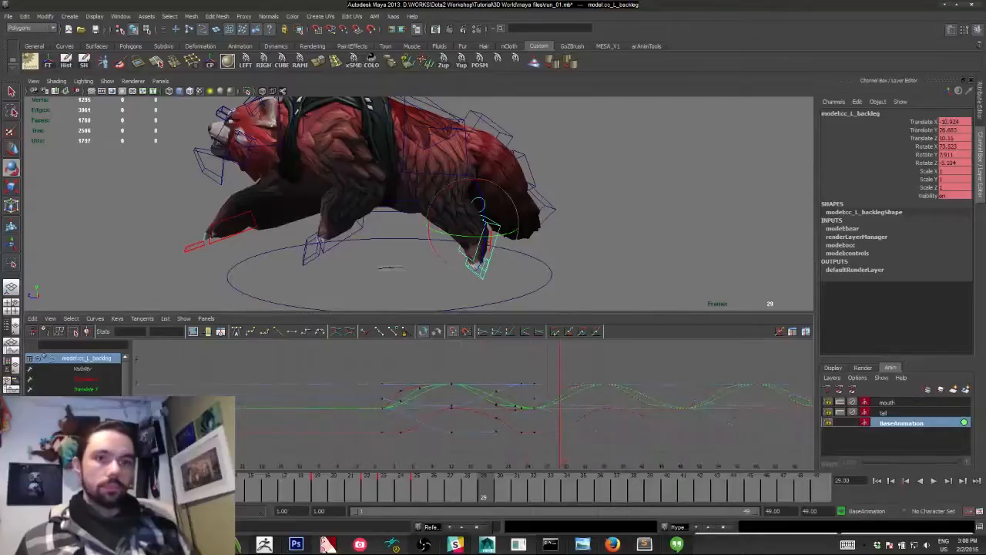
{"action": "key", "text": "alt+v"}
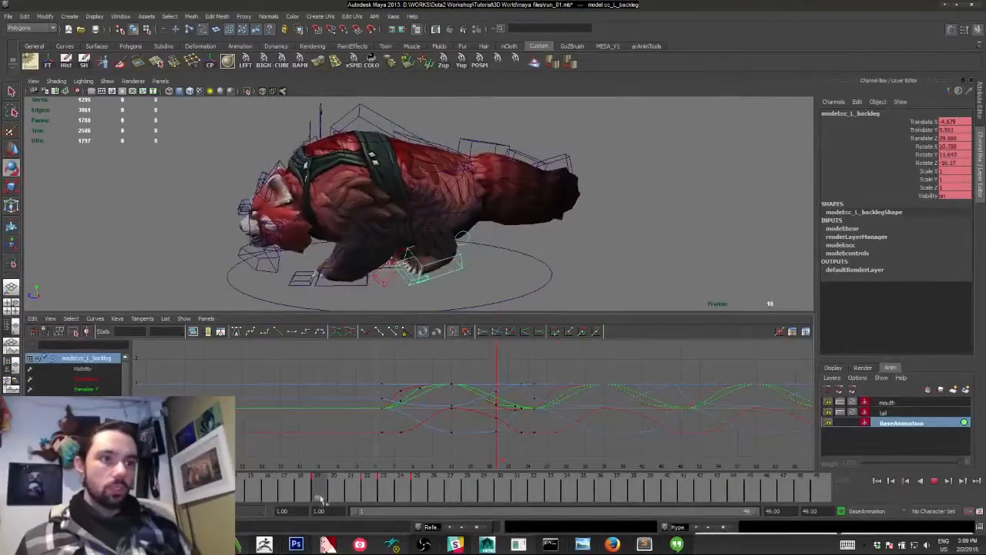
{"action": "mouse_move", "coordinate": [322, 500]}
{"action": "left_mouse_down"}
{"action": "mouse_move", "coordinate": [416, 505]}
{"action": "mouse_move", "coordinate": [371, 497]}
{"action": "mouse_move", "coordinate": [383, 498]}
{"action": "left_mouse_up"}
Make the incoming tangents of cc_L_backleg's frame 23 keys linear and play back the run.
{"action": "middle_click_drag", "start_coordinate": [472, 393], "coordinate": [413, 376], "text": "alt"}
{"action": "right_click_drag", "start_coordinate": [414, 377], "coordinate": [447, 410], "text": "alt"}
{"action": "middle_click_drag", "start_coordinate": [447, 410], "coordinate": [452, 420], "text": "alt"}
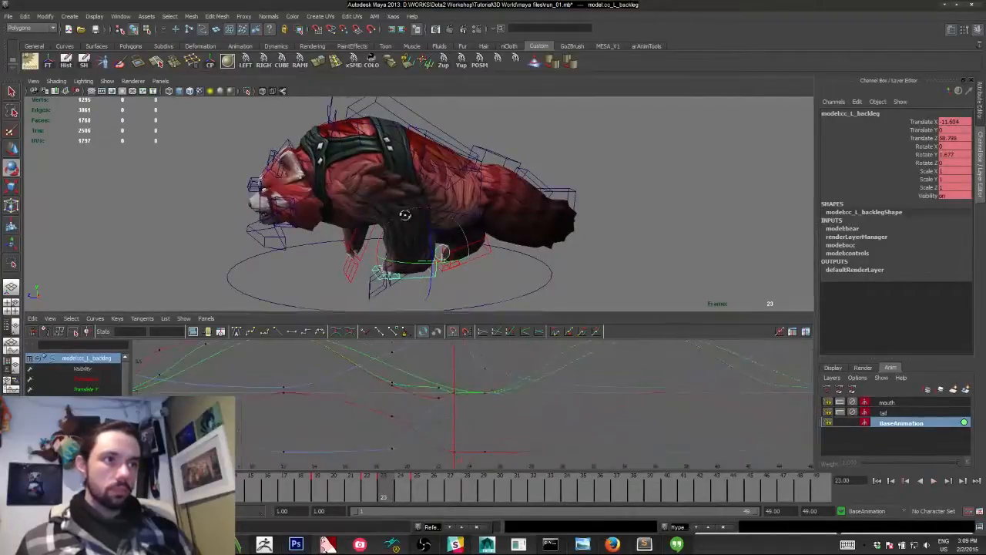
{"action": "left_click_drag", "start_coordinate": [405, 215], "coordinate": [404, 233], "text": "alt"}
{"action": "left_click_drag", "start_coordinate": [367, 501], "coordinate": [385, 492]}
{"action": "right_click_drag", "start_coordinate": [443, 399], "coordinate": [437, 427], "text": "alt+shift"}
{"action": "left_click_drag", "start_coordinate": [451, 354], "coordinate": [442, 444]}
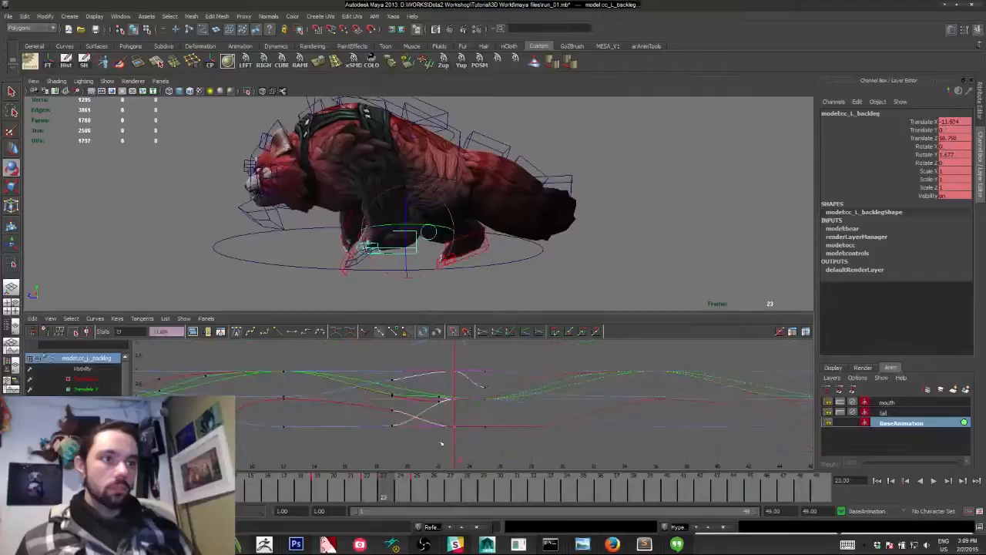
{"action": "left_click", "coordinate": [279, 333]}
{"action": "left_click_drag", "start_coordinate": [312, 486], "coordinate": [424, 533]}
{"action": "key", "text": "alt+v"}
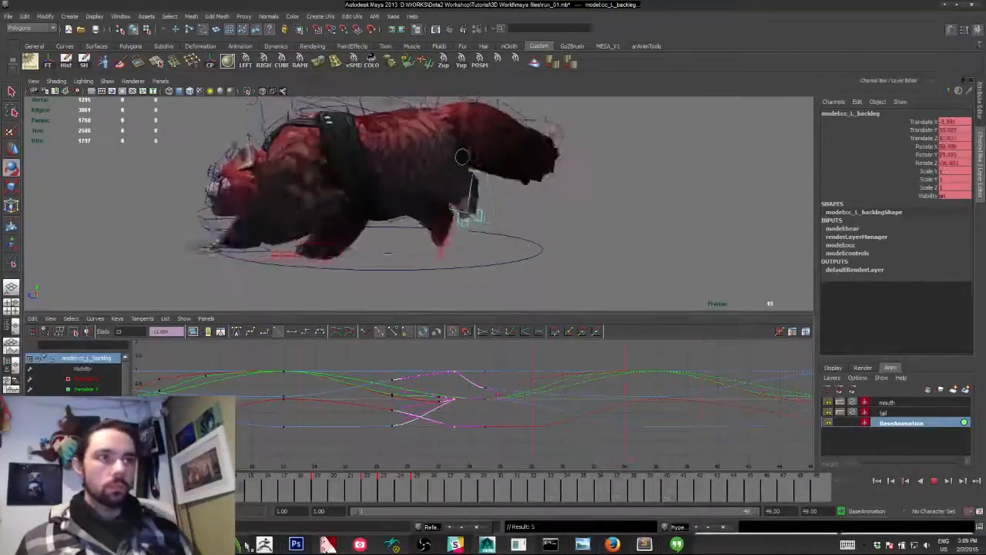
{"action": "key", "text": "Escape"}
Raise the cc_L_backleg control at frame 19 to a Translate Y of about 22.6 and play back the run.
{"action": "key", "text": "w"}
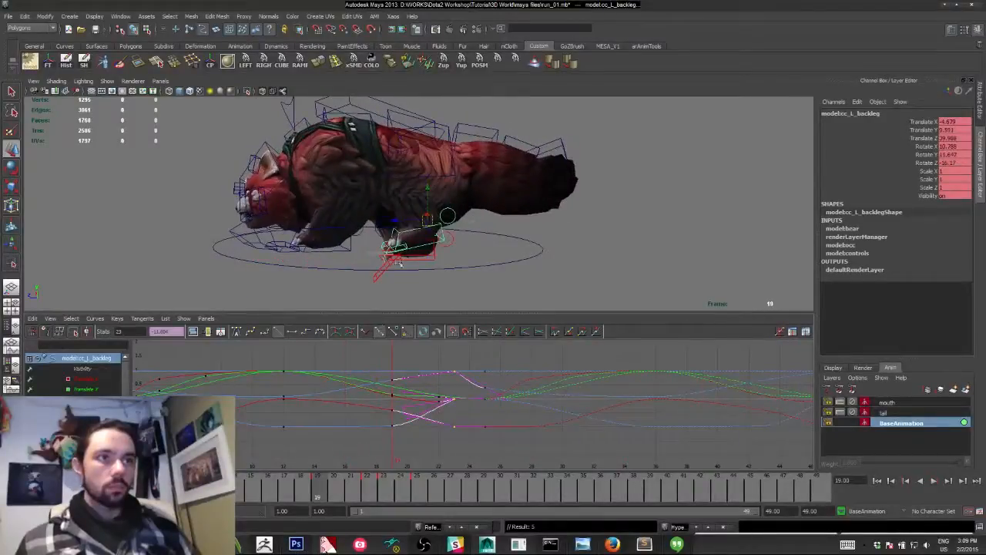
{"action": "left_click_drag", "start_coordinate": [362, 254], "coordinate": [367, 266], "text": "alt"}
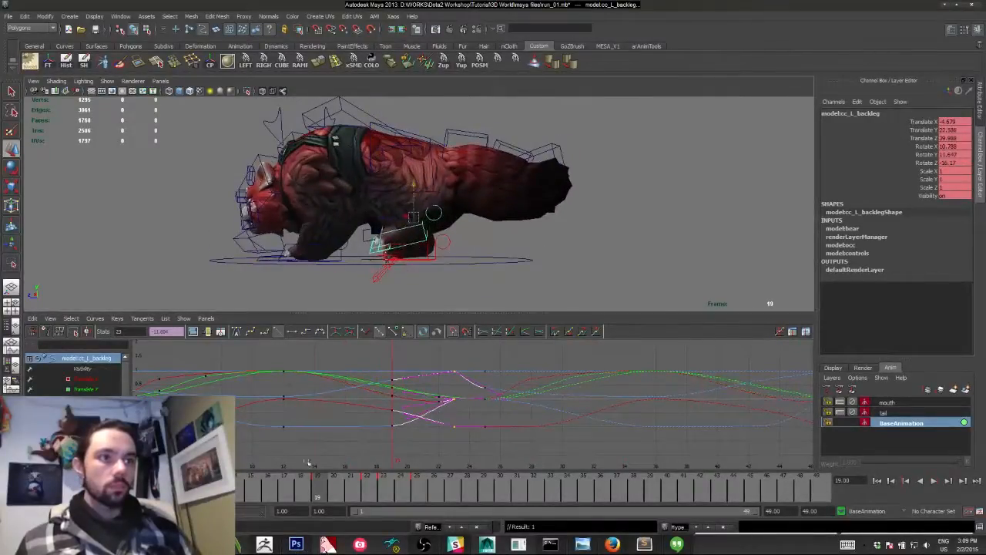
{"action": "key", "text": "alt+v"}
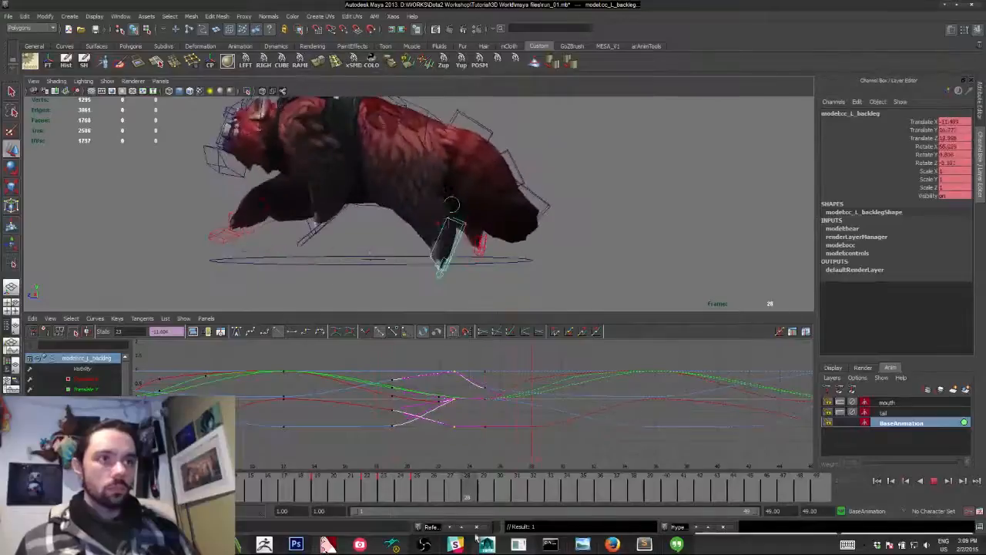
{"action": "key", "text": "Escape"}
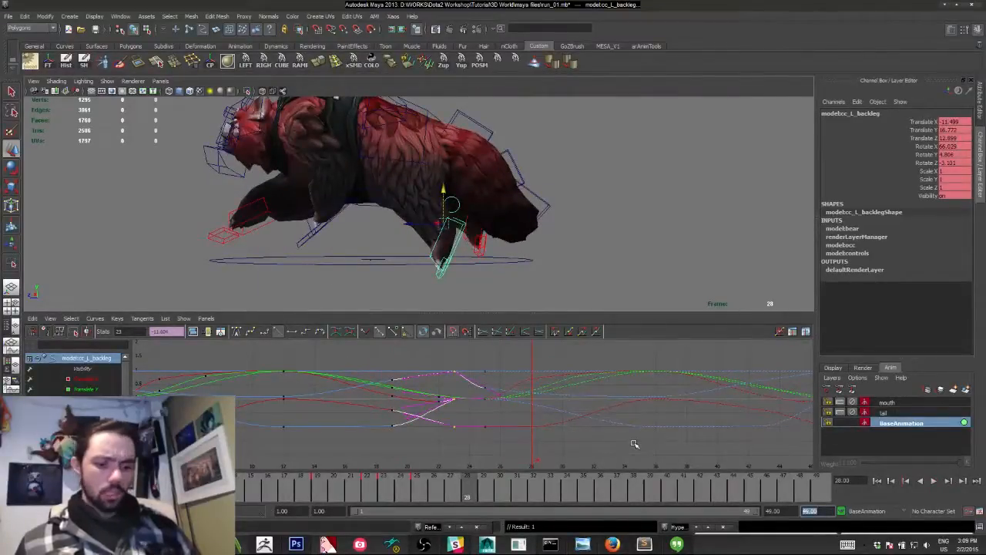
Set the animation and playback end to frame 25 and save the scene as run_02.mb.
{"action": "key", "text": "Return"}
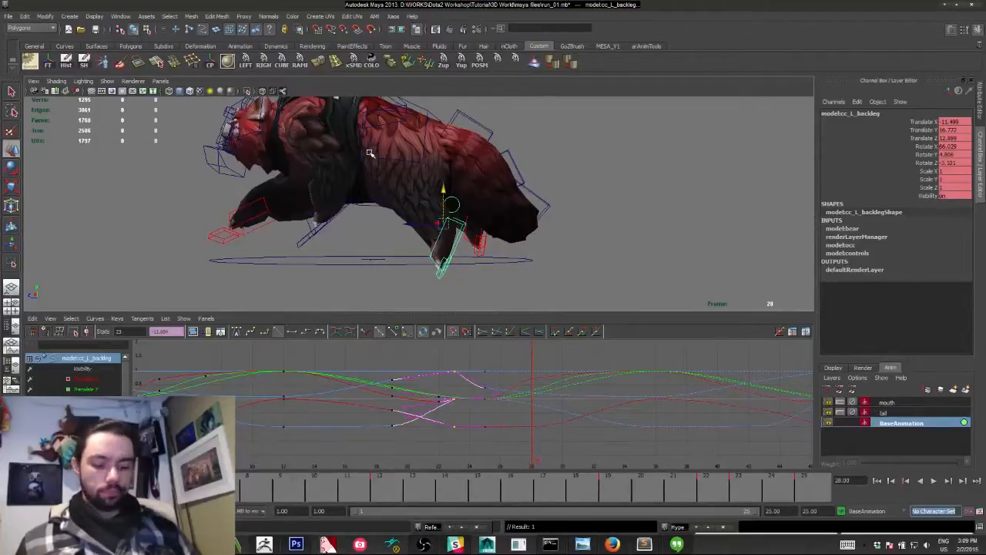
{"action": "left_click", "coordinate": [8, 15]}
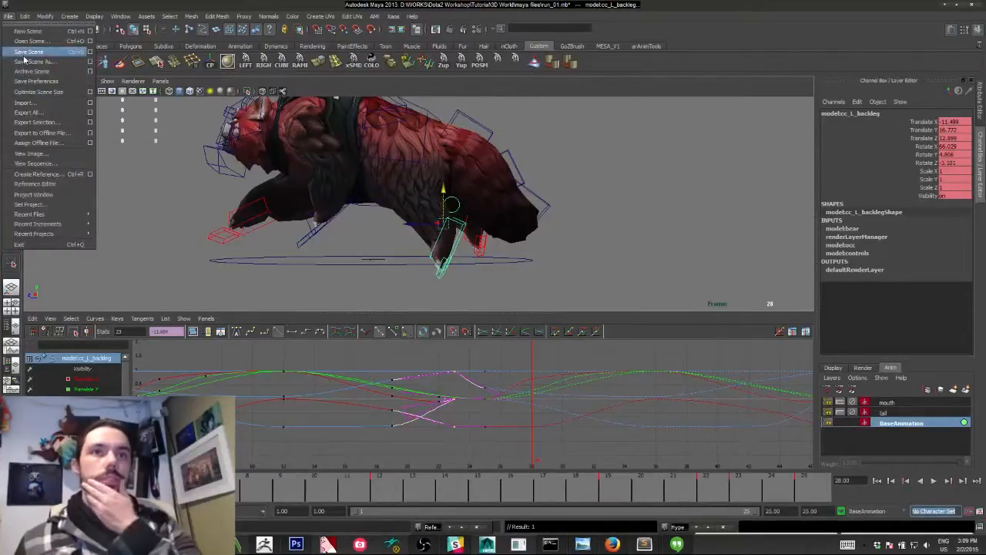
{"action": "key", "text": "Escape"}
{"action": "key", "text": "ctrl+shift+s"}
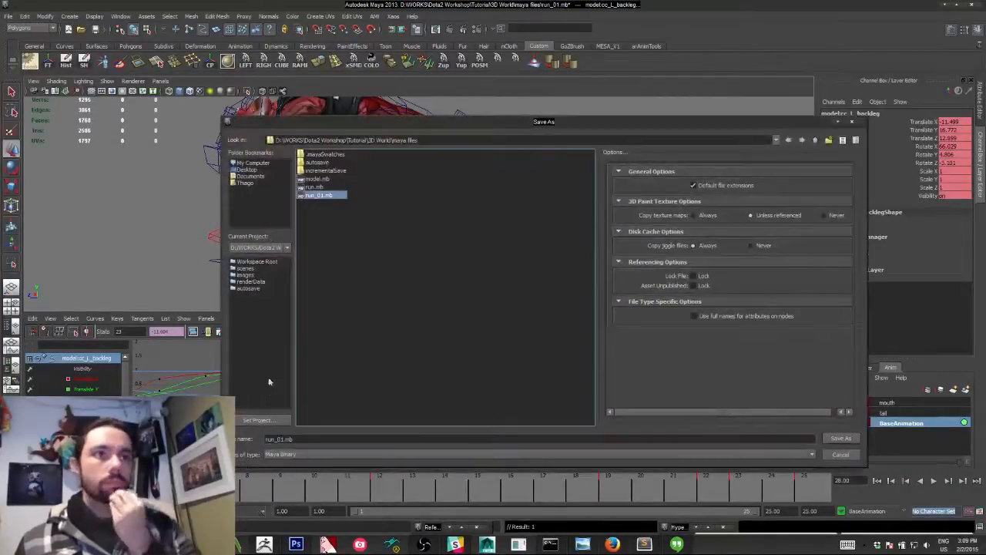
{"action": "key", "text": "BackSpace"}
{"action": "type", "text": "2"}
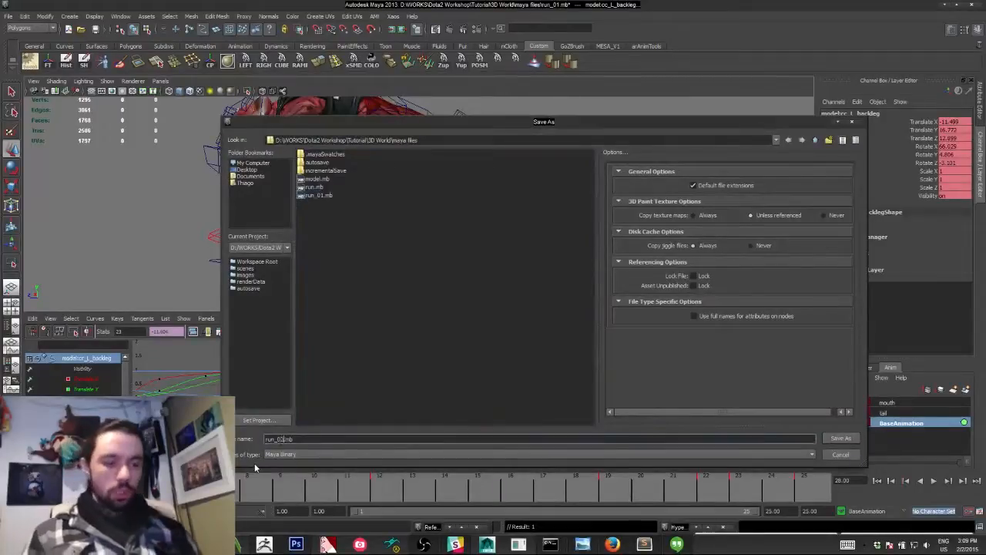
{"action": "key", "text": "Return"}
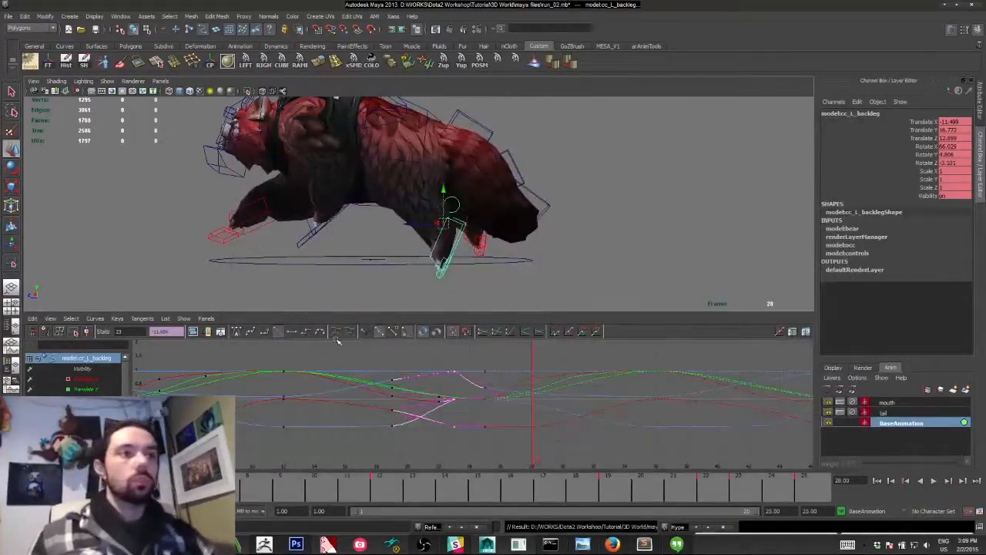
Play back and scrub the shortened 25-frame run, examining the bear's motion from several angles.
{"action": "key", "text": "alt+v"}
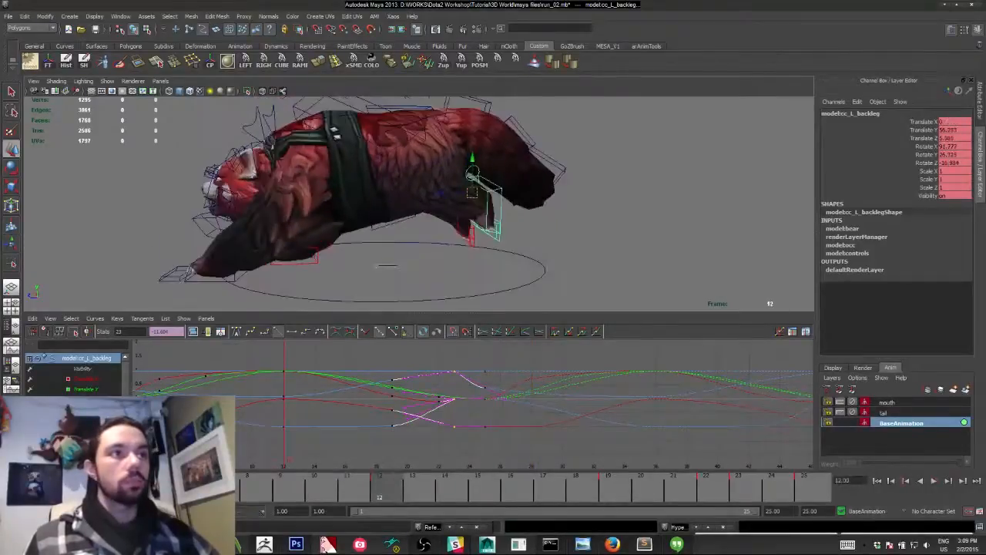
{"action": "mouse_move", "coordinate": [282, 495]}
{"action": "left_mouse_down"}
{"action": "mouse_move", "coordinate": [506, 481]}
{"action": "mouse_move", "coordinate": [809, 484]}
{"action": "left_mouse_up"}
{"action": "left_click", "coordinate": [934, 481]}
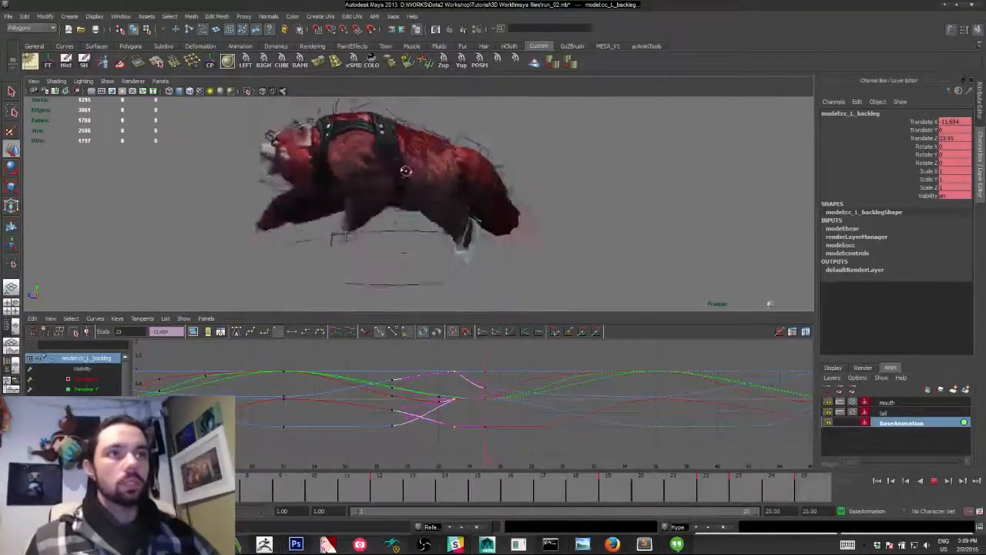
{"action": "left_click_drag", "start_coordinate": [405, 169], "coordinate": [180, 178], "text": "alt"}
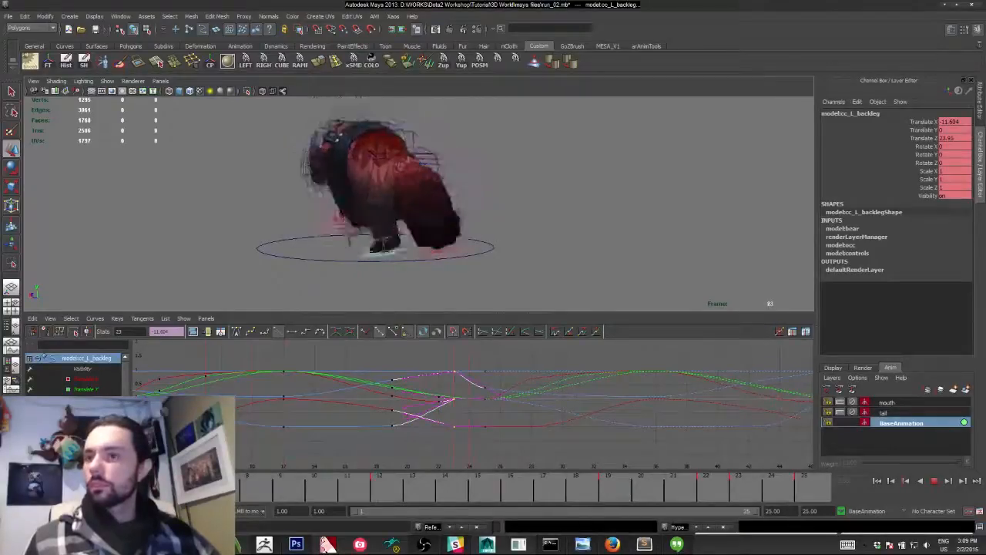
{"action": "left_click_drag", "start_coordinate": [244, 205], "coordinate": [248, 185], "text": "alt"}
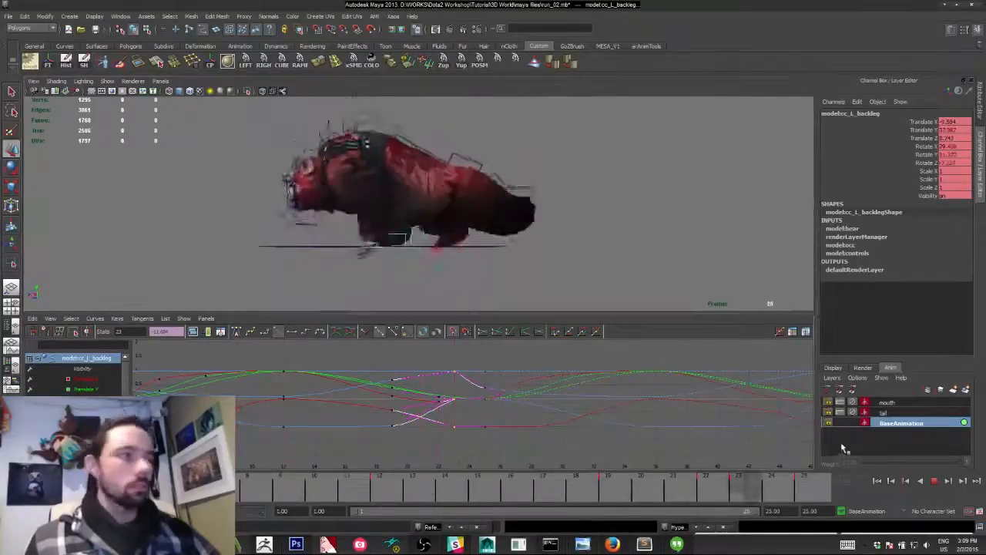
{"action": "left_click", "coordinate": [934, 481]}
{"action": "left_click_drag", "start_coordinate": [239, 221], "coordinate": [202, 206], "text": "alt"}
{"action": "right_click_drag", "start_coordinate": [210, 203], "coordinate": [370, 202], "text": "alt"}
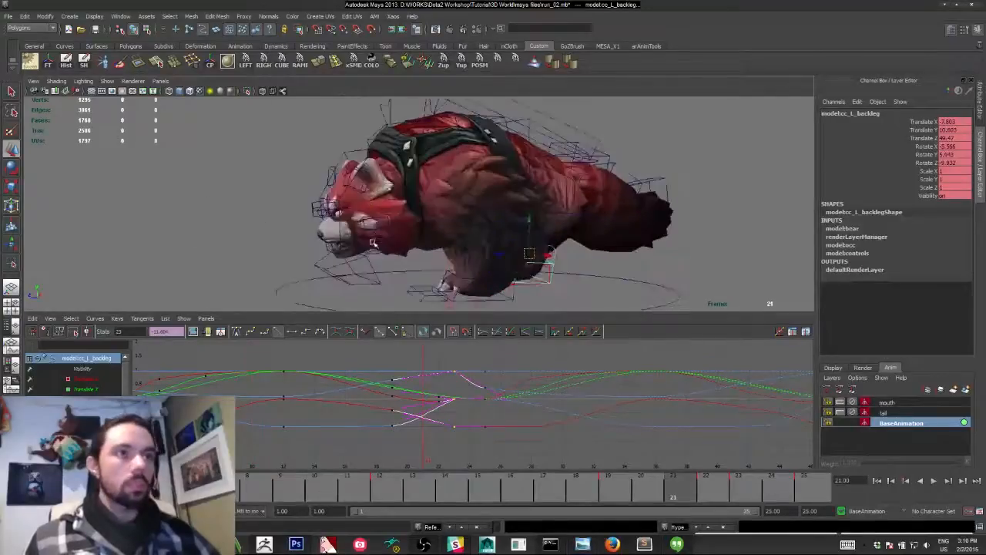
Select the cc_root control and isolate its Translate X and Translate Y curves in the Graph Editor.
{"action": "left_click_drag", "start_coordinate": [484, 197], "coordinate": [461, 182], "text": "alt"}
{"action": "left_click", "coordinate": [491, 219]}
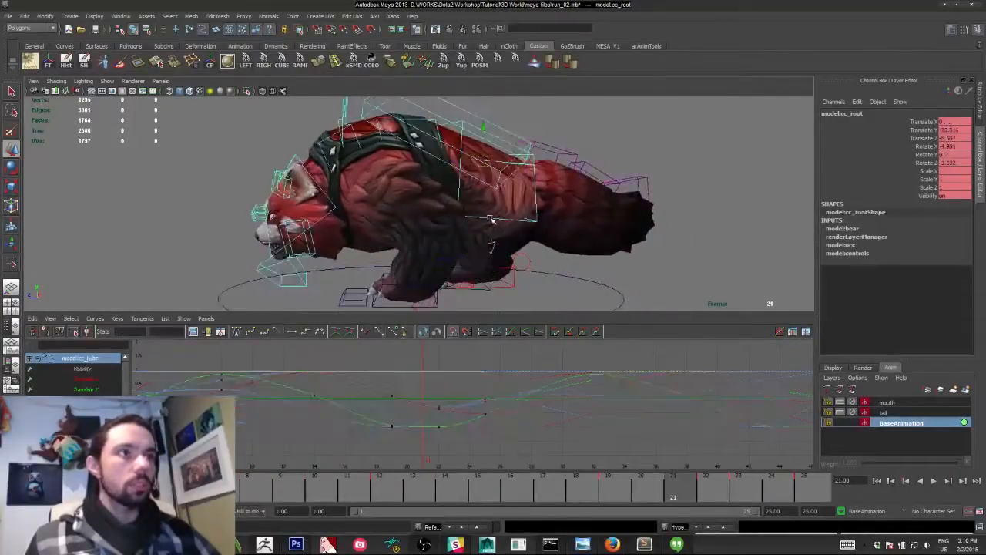
{"action": "right_click_drag", "start_coordinate": [297, 400], "coordinate": [314, 400], "text": "alt+shift"}
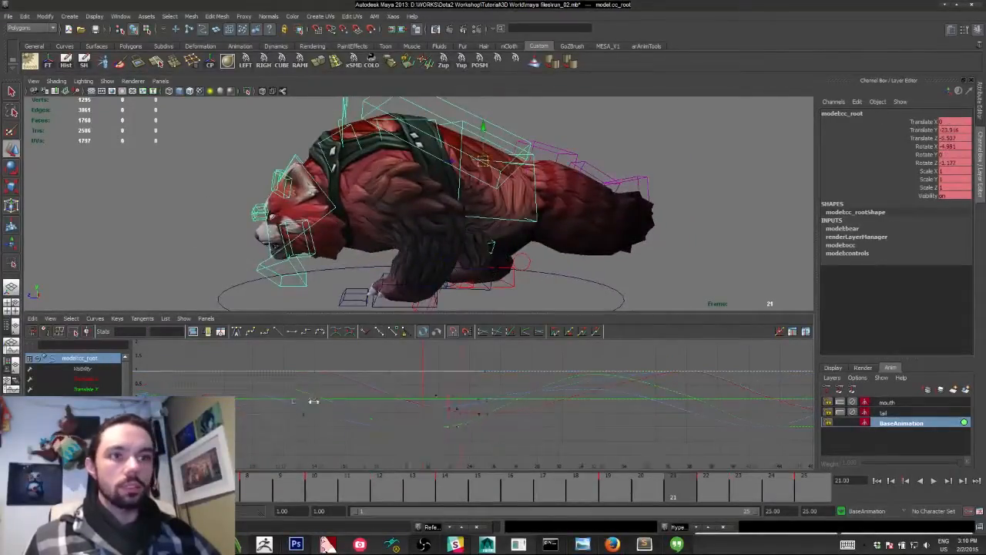
{"action": "left_click", "coordinate": [94, 389]}
{"action": "left_click", "coordinate": [87, 379], "text": "shift"}
{"action": "key", "text": "f"}
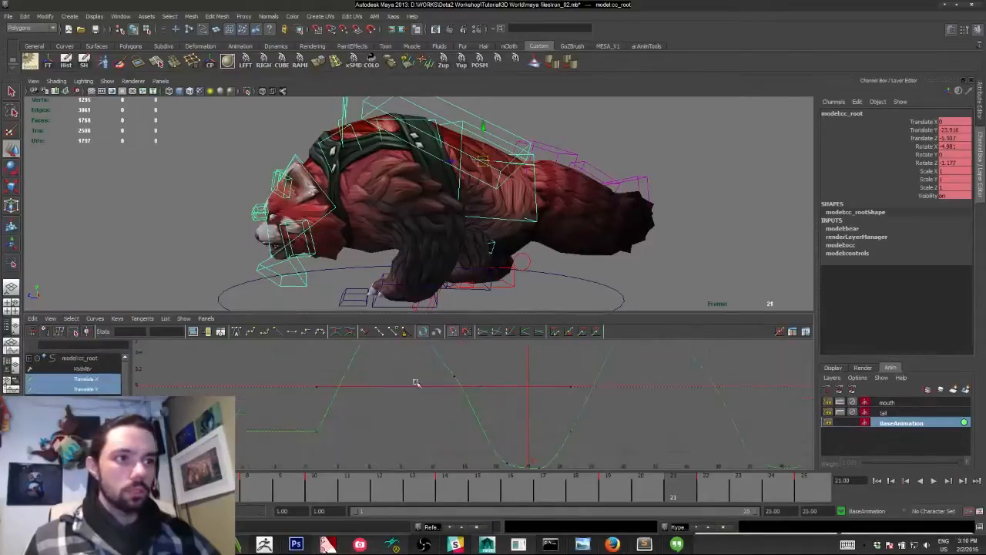
Reshape the tangents of cc_root's Translate Y key at frame 14 and check the keys at frames 25 and 22.
{"action": "right_click_drag", "start_coordinate": [416, 383], "coordinate": [427, 423], "text": "alt+shift"}
{"action": "left_click_drag", "start_coordinate": [430, 375], "coordinate": [478, 435]}
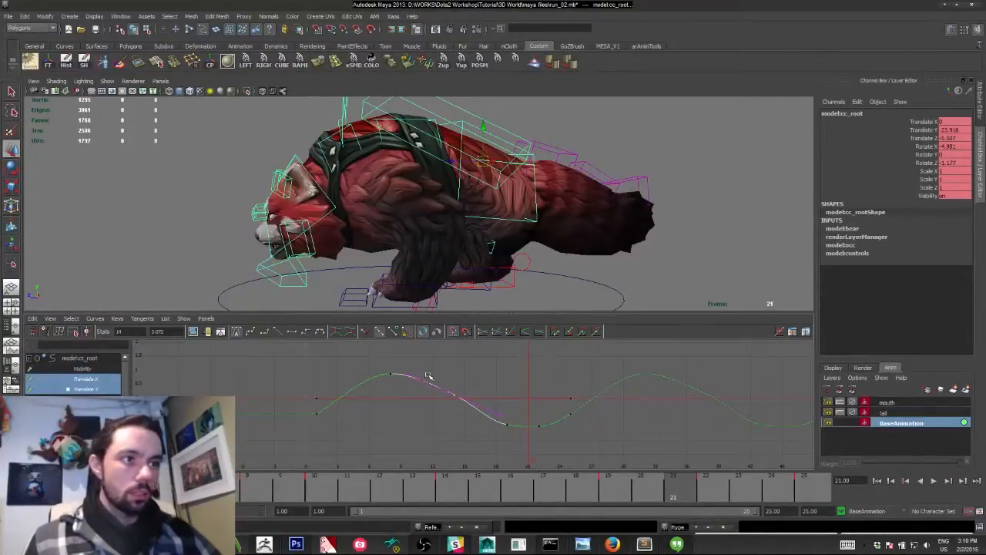
{"action": "right_click_drag", "start_coordinate": [422, 377], "coordinate": [422, 359], "text": "alt+shift"}
{"action": "middle_click_drag", "start_coordinate": [422, 360], "coordinate": [426, 379], "text": "alt"}
{"action": "right_click_drag", "start_coordinate": [426, 378], "coordinate": [412, 377], "text": "alt"}
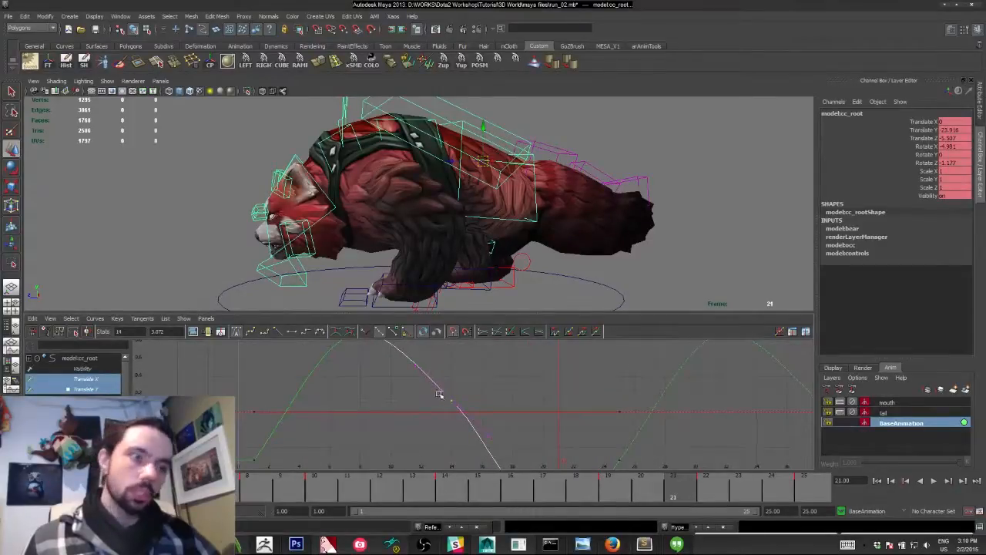
{"action": "middle_click_drag", "start_coordinate": [440, 395], "coordinate": [471, 415], "text": "alt"}
{"action": "mouse_move", "coordinate": [436, 377]}
{"action": "right_mouse_down", "text": "alt+shift"}
{"action": "mouse_move", "coordinate": [450, 396]}
{"action": "mouse_move", "coordinate": [444, 363]}
{"action": "mouse_move", "coordinate": [444, 376]}
{"action": "right_mouse_up", "text": "alt+shift"}
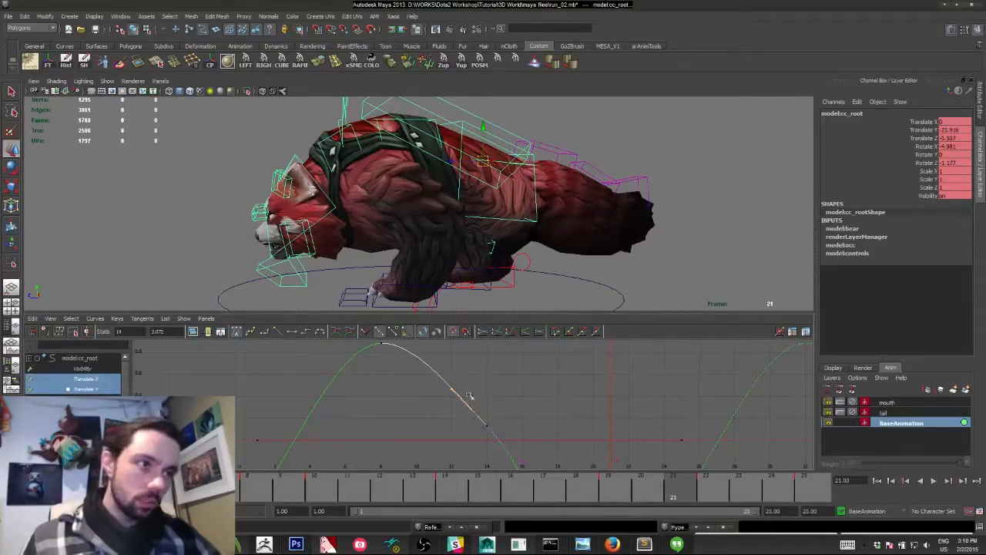
{"action": "middle_click_drag", "start_coordinate": [468, 405], "coordinate": [515, 381], "text": "alt"}
{"action": "left_click", "coordinate": [444, 420]}
{"action": "left_click_drag", "start_coordinate": [531, 396], "coordinate": [492, 364]}
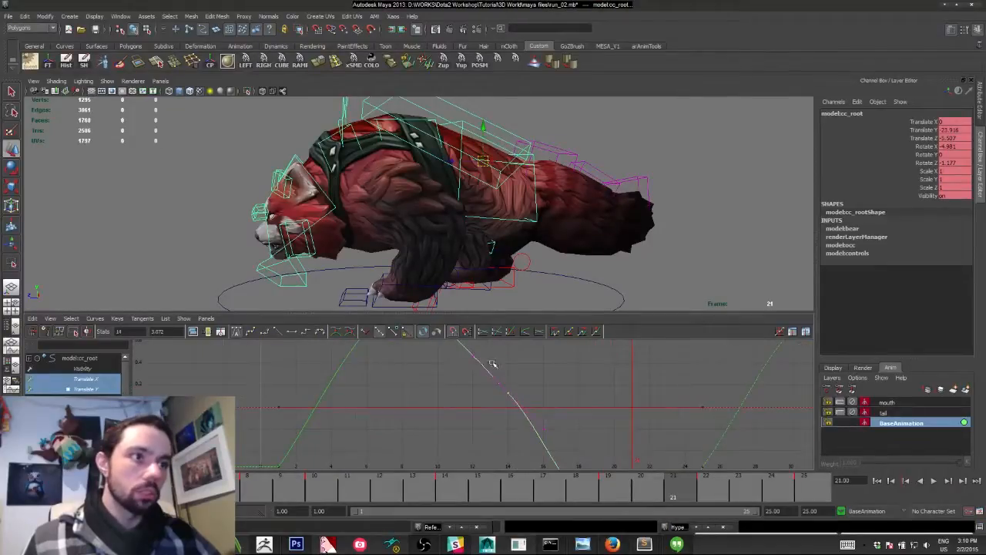
{"action": "middle_click_drag", "start_coordinate": [432, 398], "coordinate": [434, 393]}
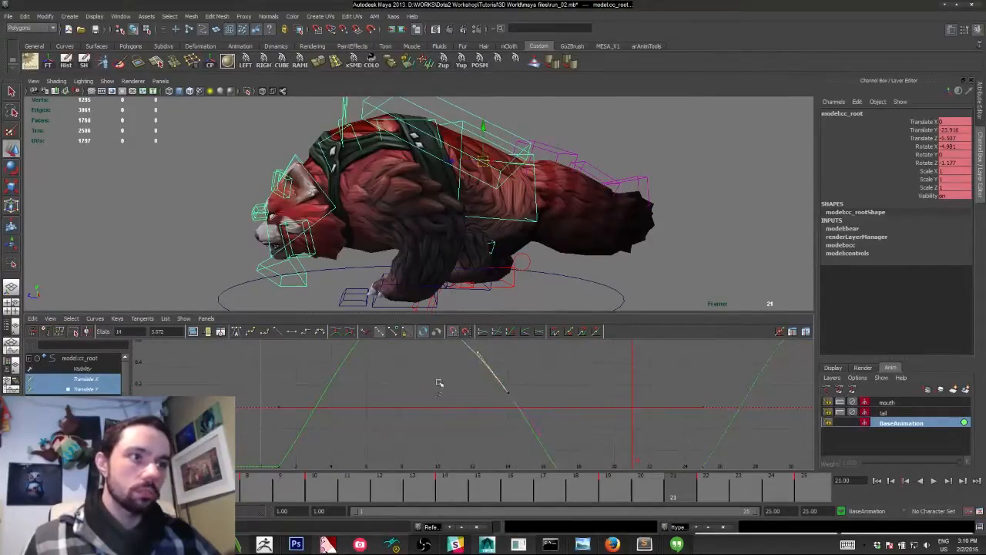
{"action": "right_click_drag", "start_coordinate": [439, 383], "coordinate": [439, 409], "text": "alt+shift"}
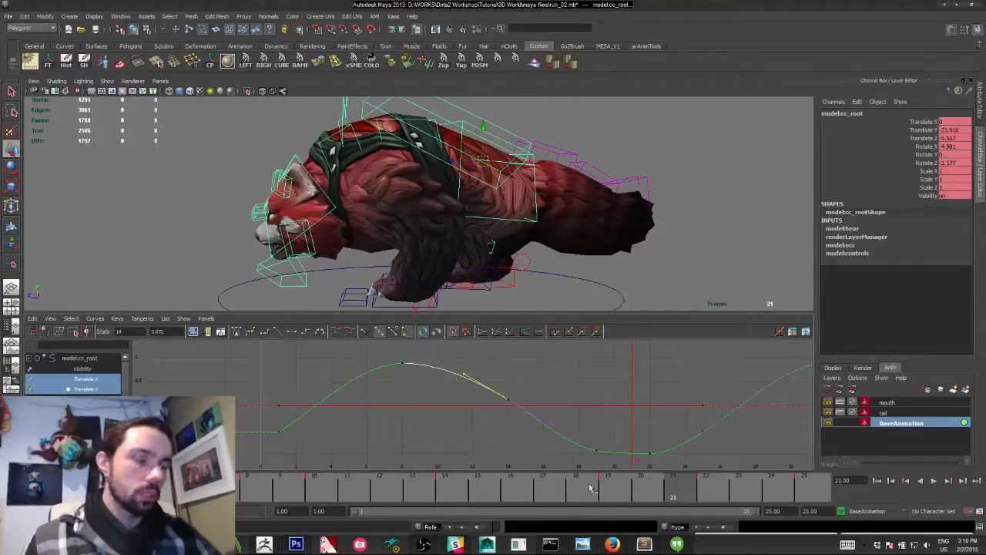
{"action": "middle_click_drag", "start_coordinate": [663, 440], "coordinate": [607, 418], "text": "alt"}
{"action": "left_click", "coordinate": [238, 430]}
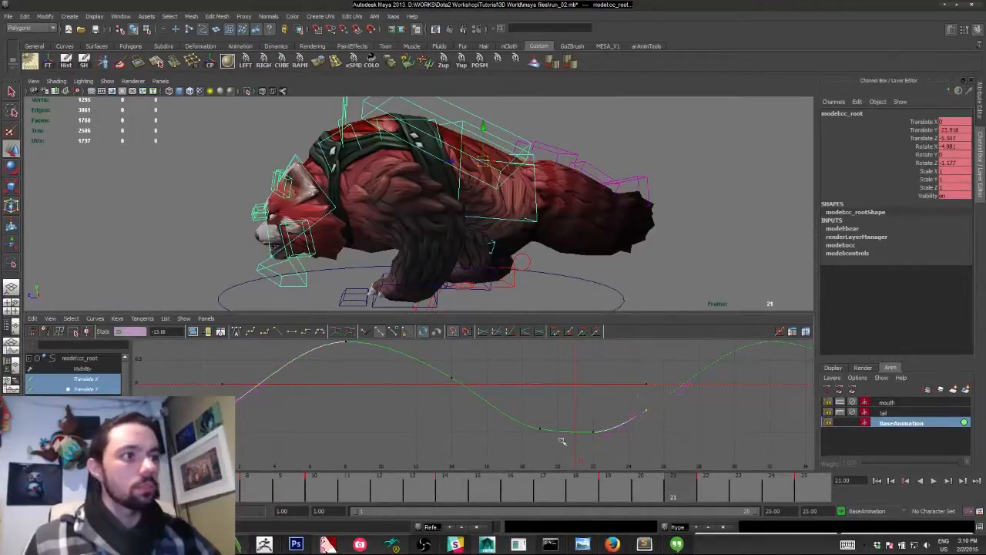
{"action": "left_click_drag", "start_coordinate": [521, 413], "coordinate": [560, 452]}
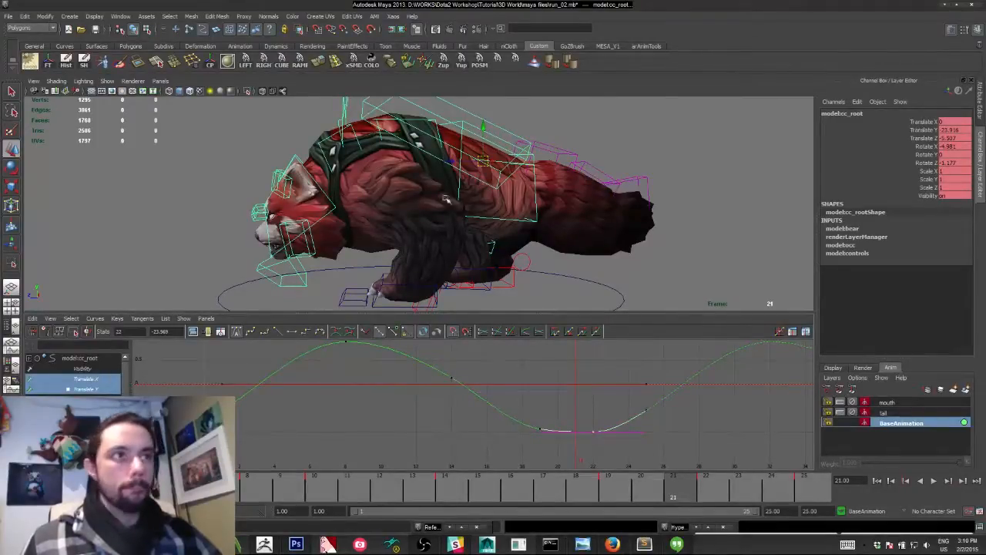
Isolate cc_L_foot's Translate Z curve, then play back and scrub the foot's ground contact up to frame 21.
{"action": "left_click", "coordinate": [374, 302]}
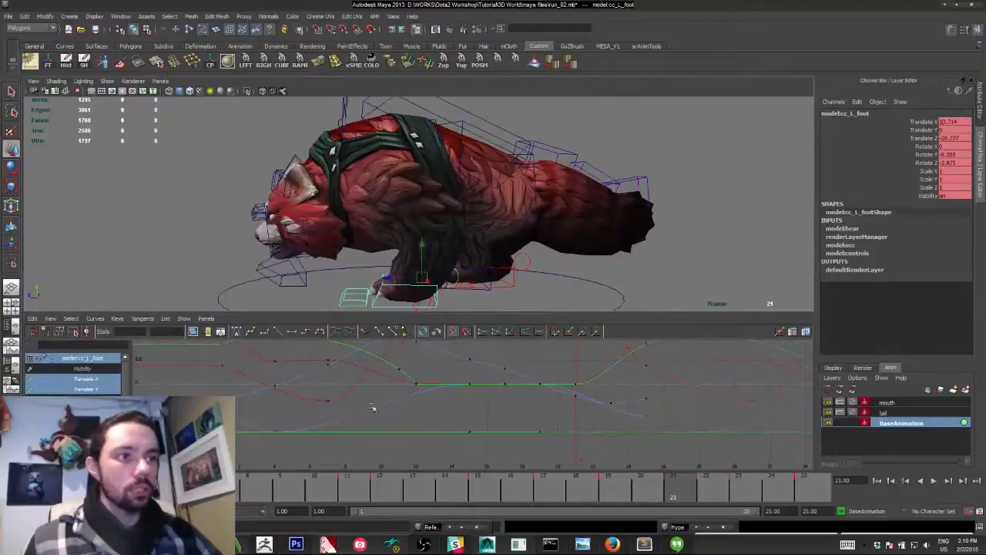
{"action": "key", "text": "f"}
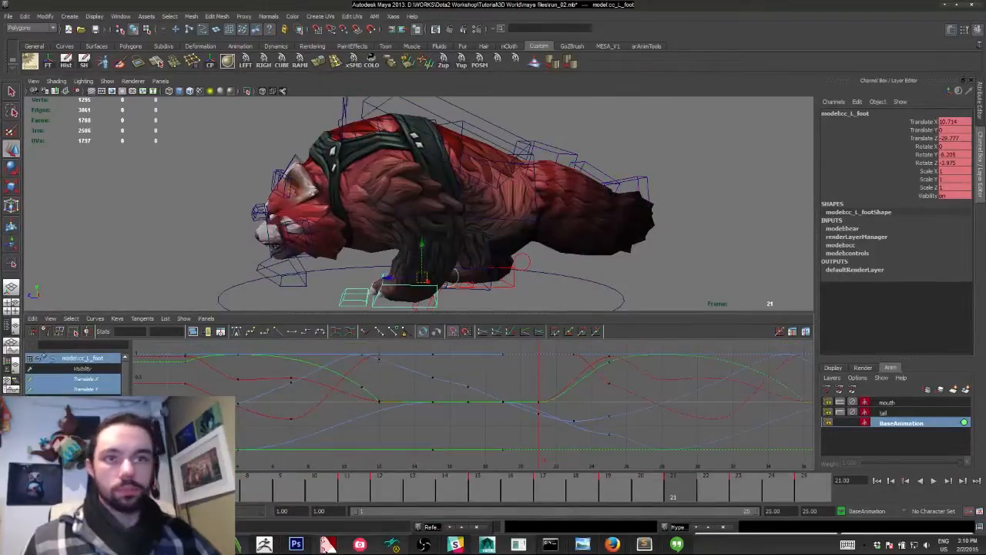
{"action": "left_click", "coordinate": [86, 400]}
{"action": "key", "text": "alt+v"}
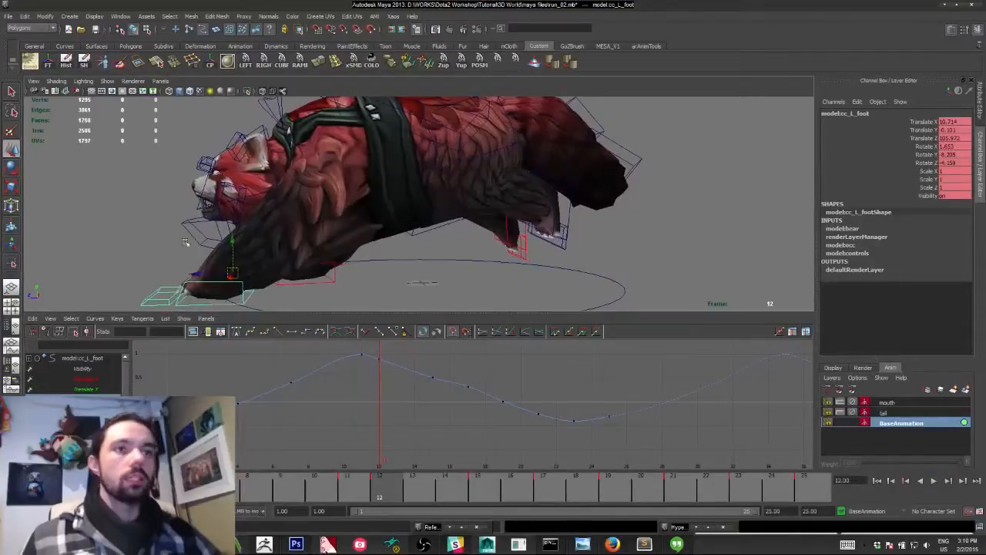
{"action": "key", "text": "alt+v"}
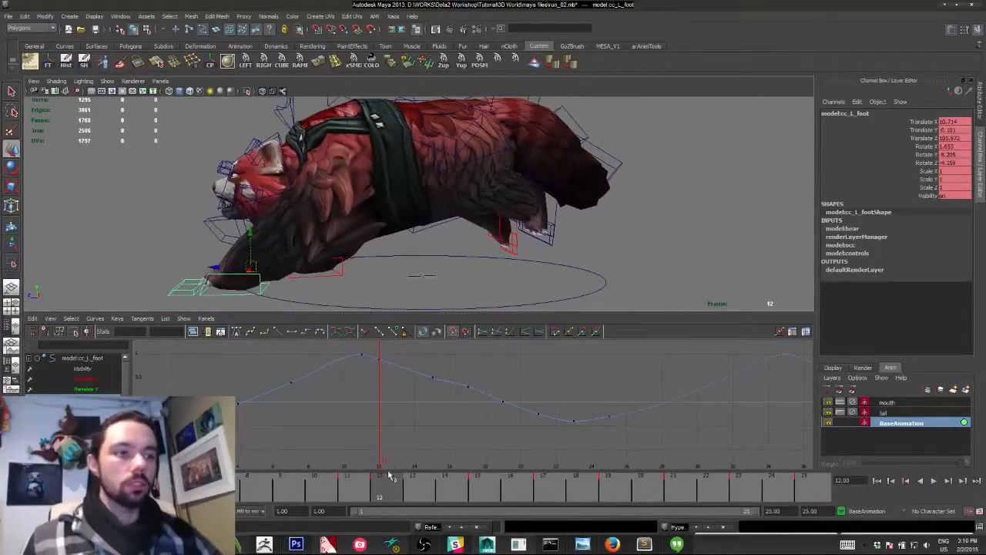
{"action": "left_click_drag", "start_coordinate": [388, 498], "coordinate": [578, 512]}
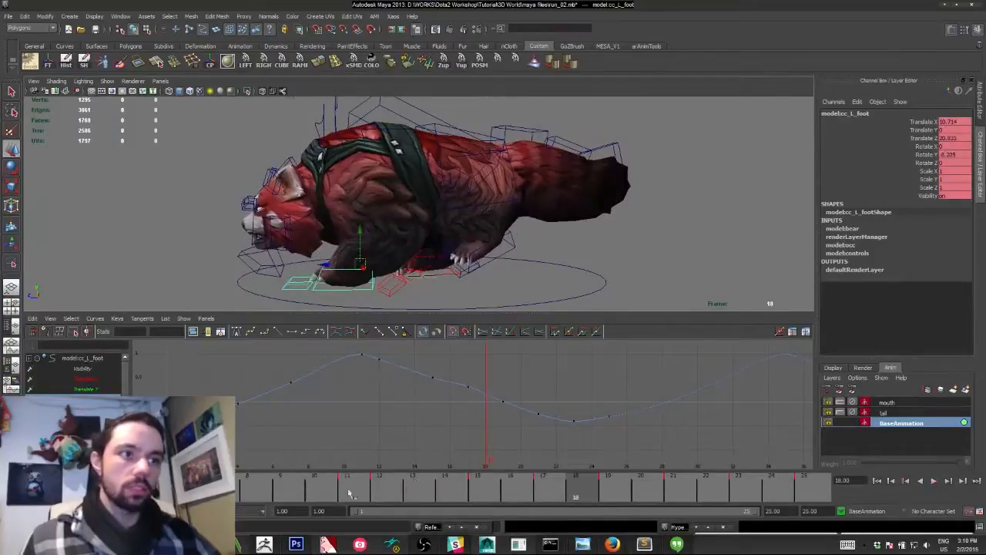
{"action": "left_click_drag", "start_coordinate": [349, 493], "coordinate": [642, 487]}
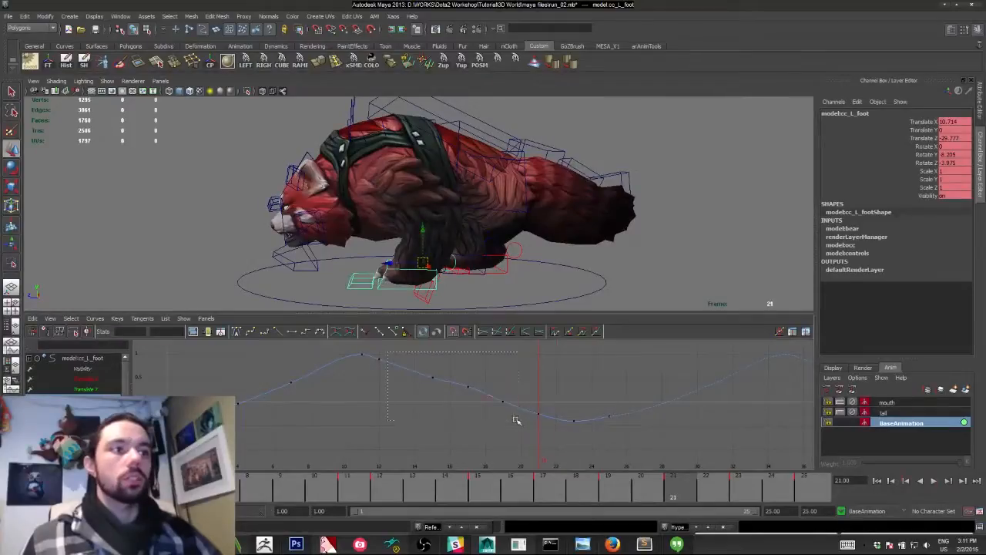
Try removing cc_L_foot's Translate Z keys between frames 12 and 21 and reshaping the neighbouring tangents, then undo it after playback.
{"action": "left_click_drag", "start_coordinate": [515, 420], "coordinate": [504, 403]}
{"action": "left_click_drag", "start_coordinate": [374, 356], "coordinate": [600, 458]}
{"action": "key", "text": "alt+v"}
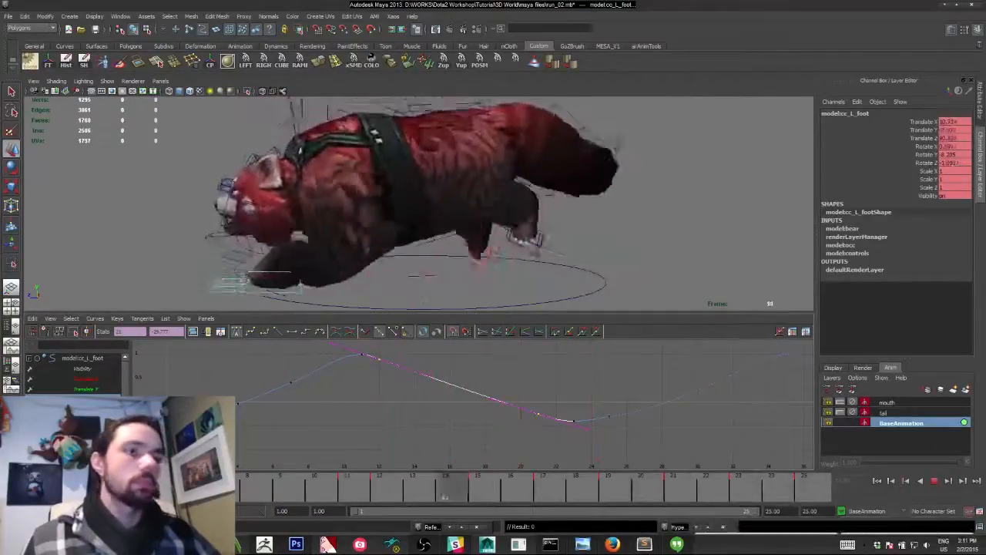
{"action": "key", "text": "alt+v"}
{"action": "key", "text": "ctrl+z"}
{"action": "key", "text": "ctrl+z"}
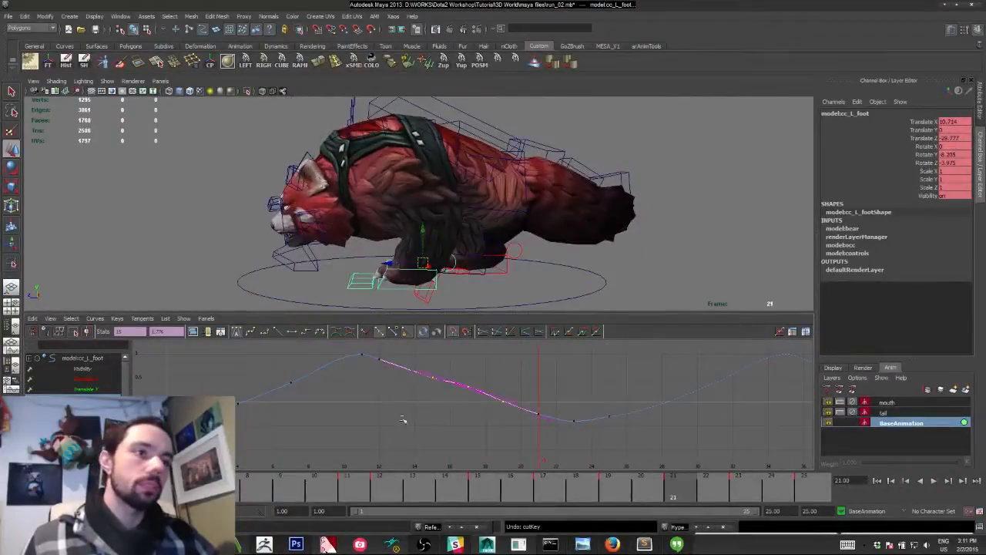
Delete cc_L_foot's Translate Z keys at frames 15, 17 and 19 and play back the run.
{"action": "key", "text": "Delete"}
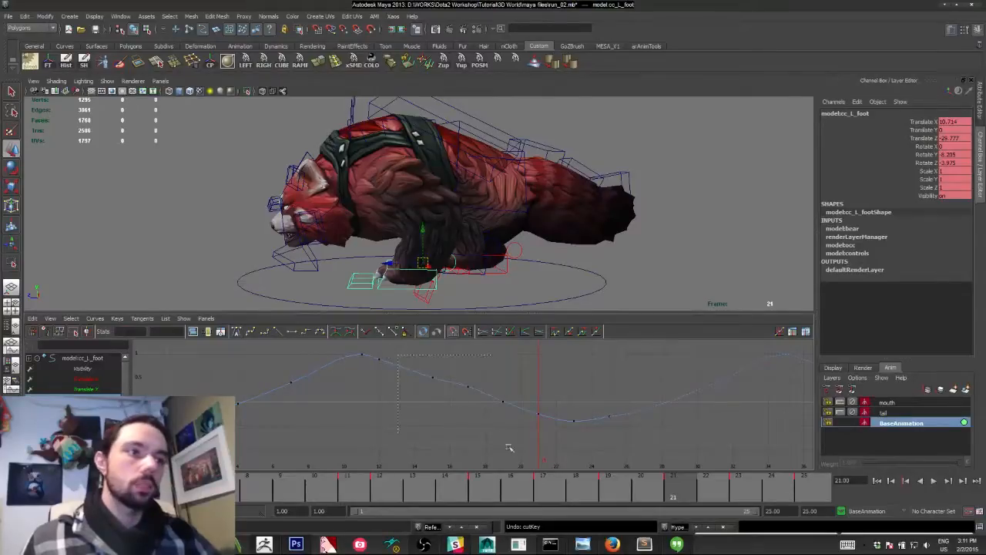
{"action": "left_click_drag", "start_coordinate": [509, 448], "coordinate": [512, 451]}
{"action": "key", "text": "Delete"}
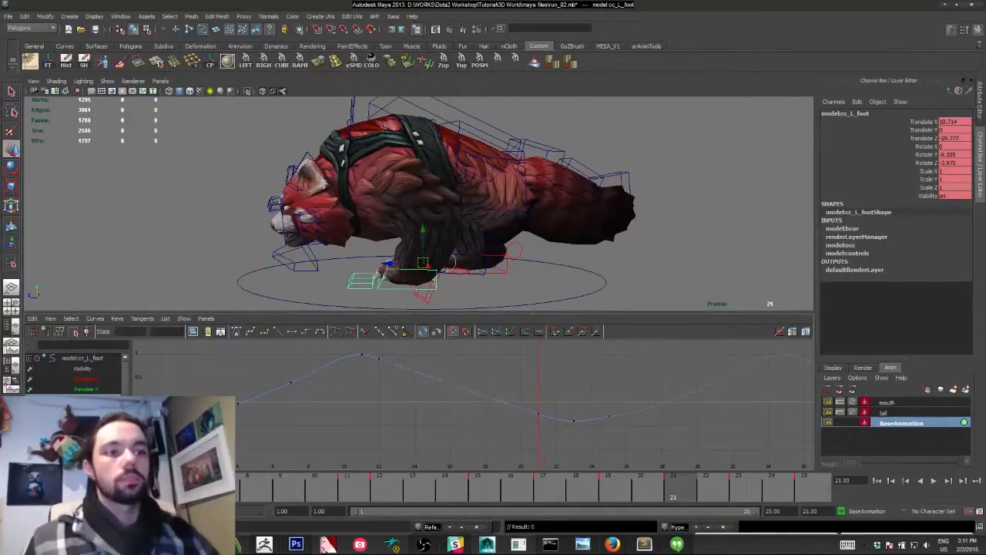
{"action": "key", "text": "alt+v"}
{"action": "key", "text": "alt+v"}
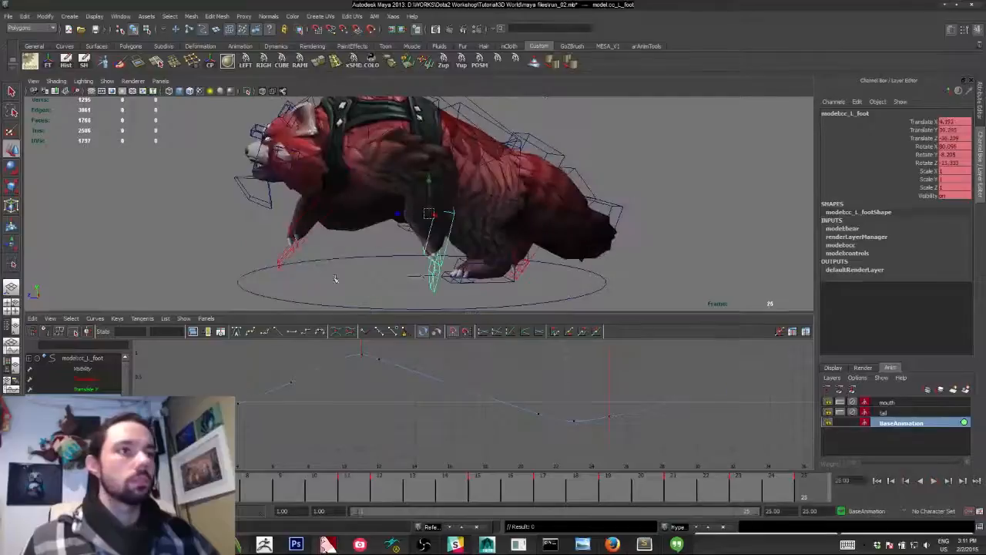
Isolate the cc_L_foot1 control's Translate Z curve and scrub to frame 10, viewing the bear from its other side.
{"action": "left_click", "coordinate": [315, 236]}
{"action": "left_click", "coordinate": [304, 237]}
{"action": "left_click_drag", "start_coordinate": [304, 237], "coordinate": [403, 288], "text": "alt"}
{"action": "left_click", "coordinate": [92, 398]}
{"action": "left_click_drag", "start_coordinate": [269, 254], "coordinate": [364, 225], "text": "alt"}
{"action": "key", "text": "alt+v"}
{"action": "left_click_drag", "start_coordinate": [264, 500], "coordinate": [287, 494]}
{"action": "left_click_drag", "start_coordinate": [432, 193], "coordinate": [336, 219], "text": "alt"}
{"action": "left_click_drag", "start_coordinate": [286, 494], "coordinate": [315, 498]}
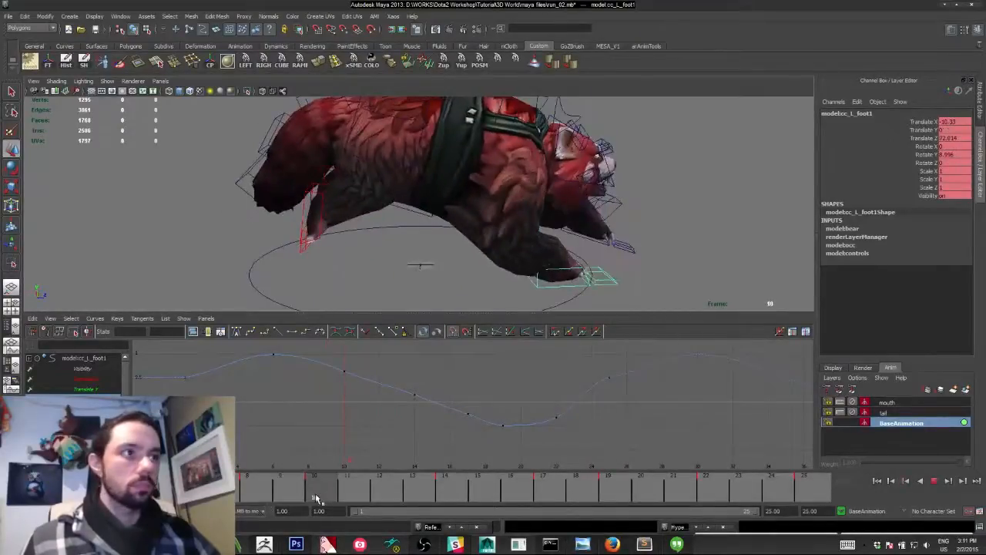
Delete cc_L_foot1's Translate Z key at frame 14 and play back the run.
{"action": "left_click_drag", "start_coordinate": [410, 213], "coordinate": [412, 193], "text": "alt"}
{"action": "left_click_drag", "start_coordinate": [392, 356], "coordinate": [465, 424]}
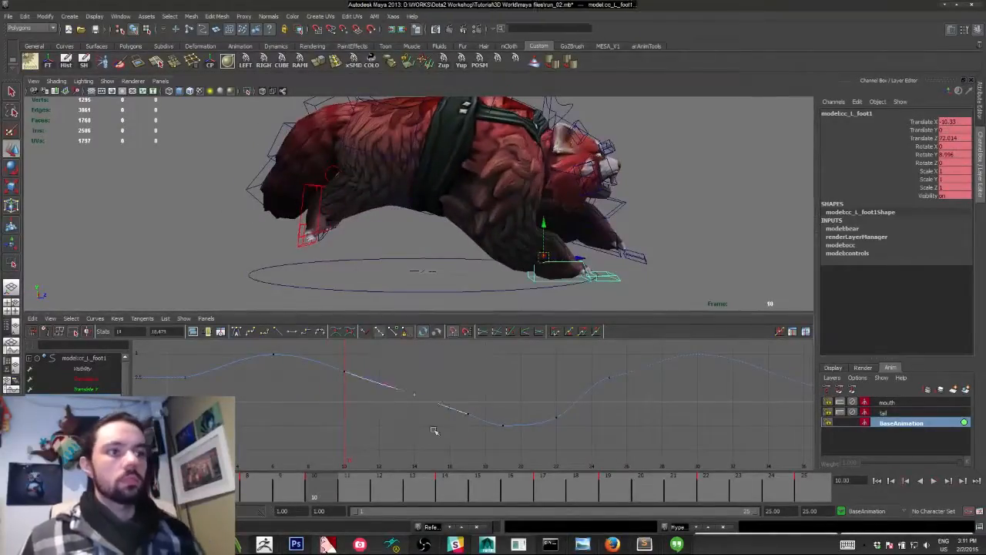
{"action": "key", "text": "alt+v"}
{"action": "key", "text": "alt+v"}
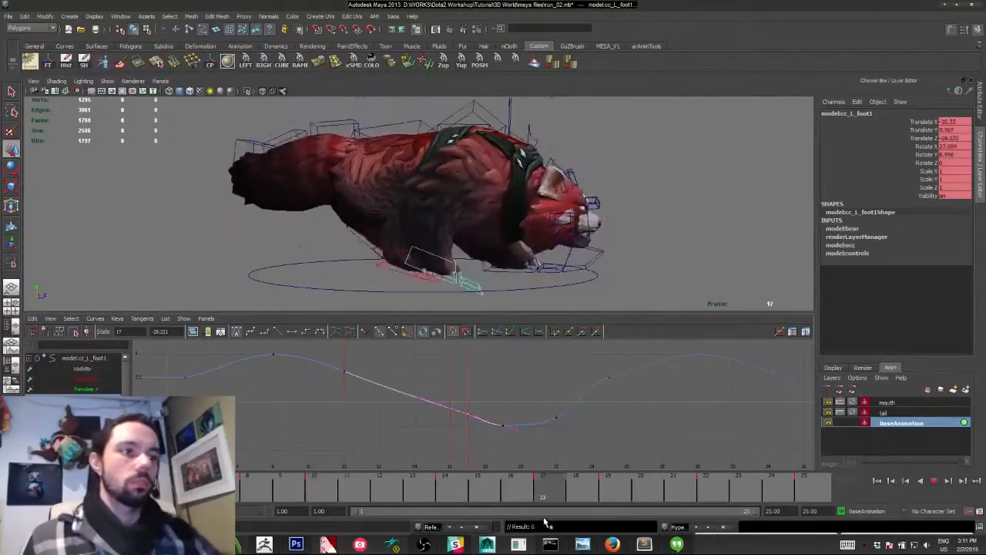
Slope the tangents of cc_L_foot1's Translate Z key at frame 19, raise it to about -53.1, and play back the run.
{"action": "left_click", "coordinate": [500, 423]}
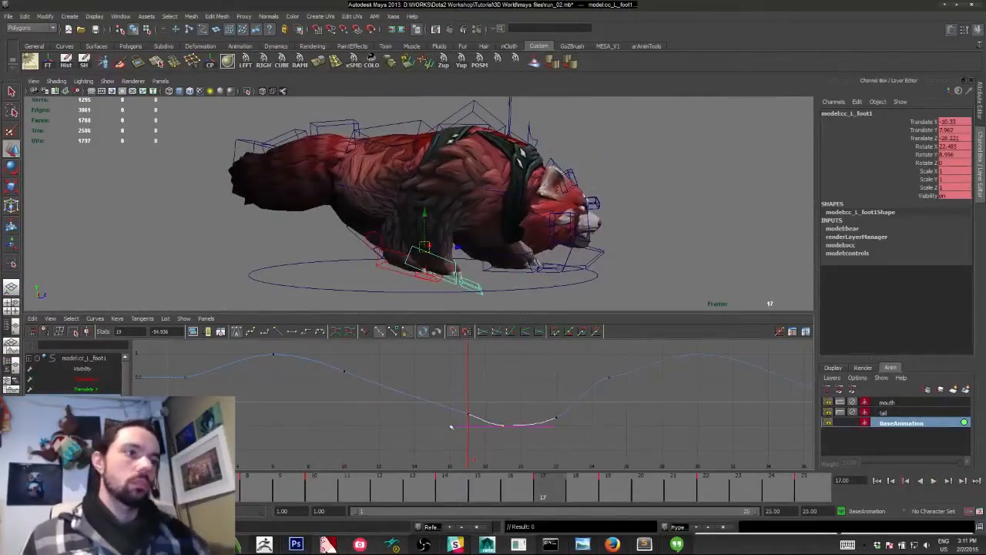
{"action": "left_click", "coordinate": [578, 497]}
{"action": "left_click_drag", "start_coordinate": [585, 497], "coordinate": [608, 497]}
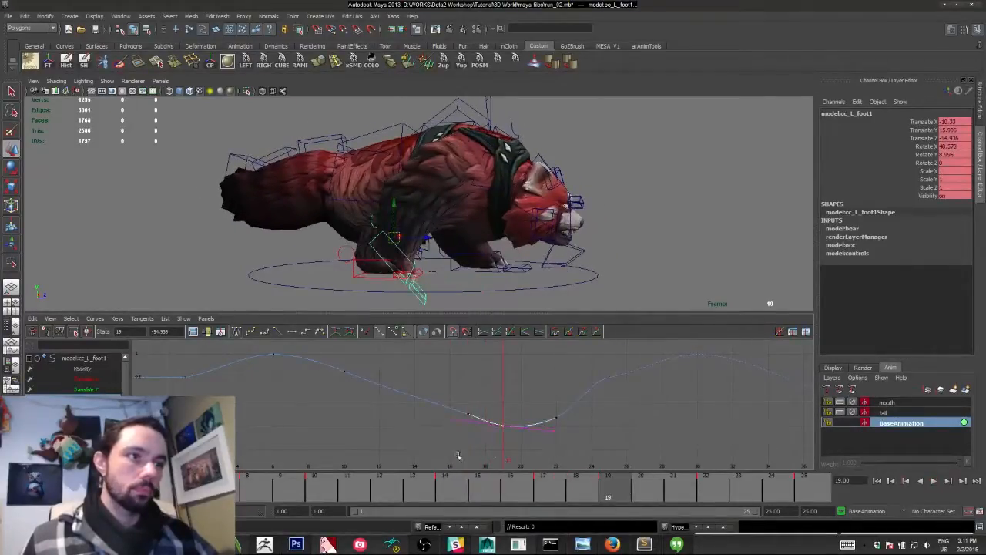
{"action": "key", "text": "alt+v"}
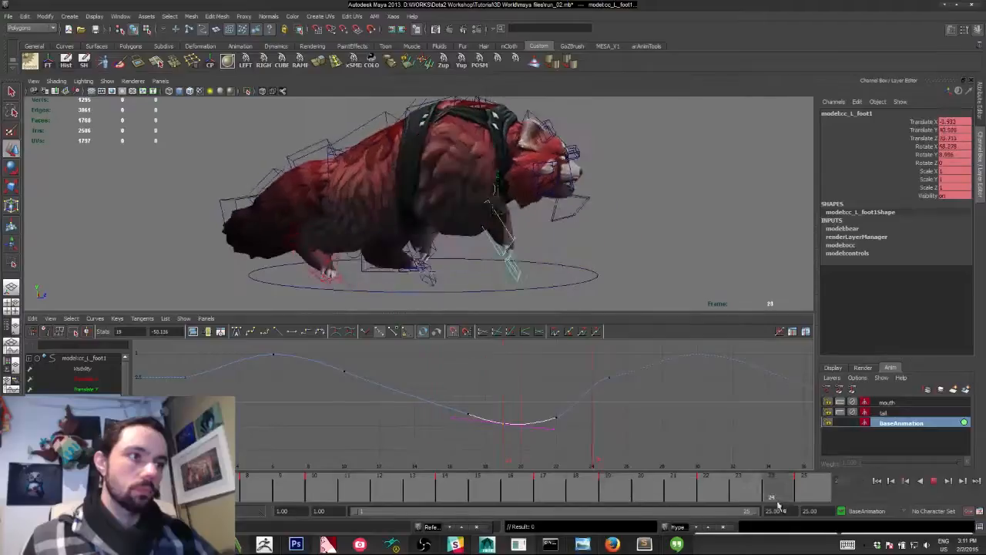
{"action": "key", "text": "alt+v"}
Steepen the tangents of cc_L_foot1's Translate Z keys at frames 1 and 25, save the scene, and play back the run.
{"action": "left_click_drag", "start_coordinate": [202, 393], "coordinate": [174, 367], "text": "shift"}
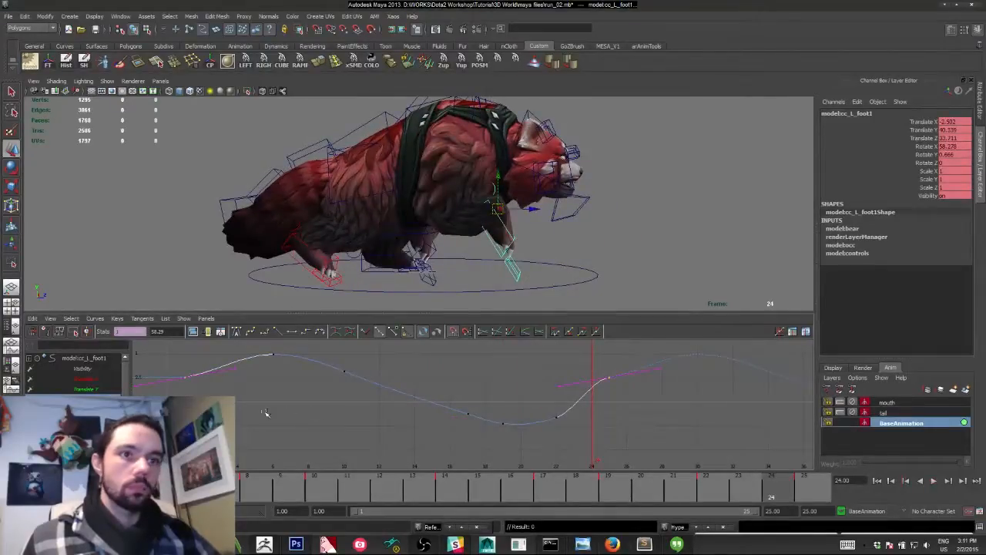
{"action": "key", "text": "alt+period"}
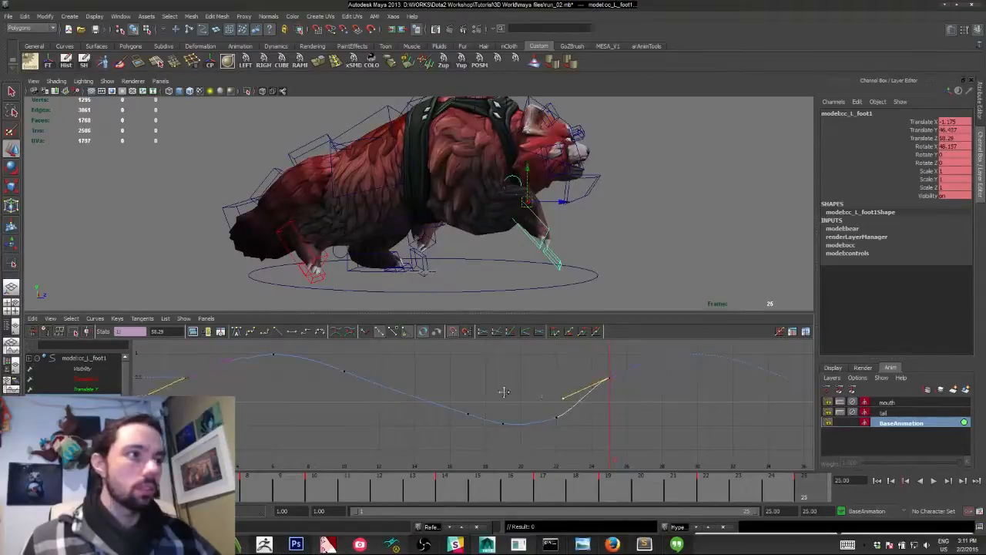
{"action": "key", "text": "alt+v"}
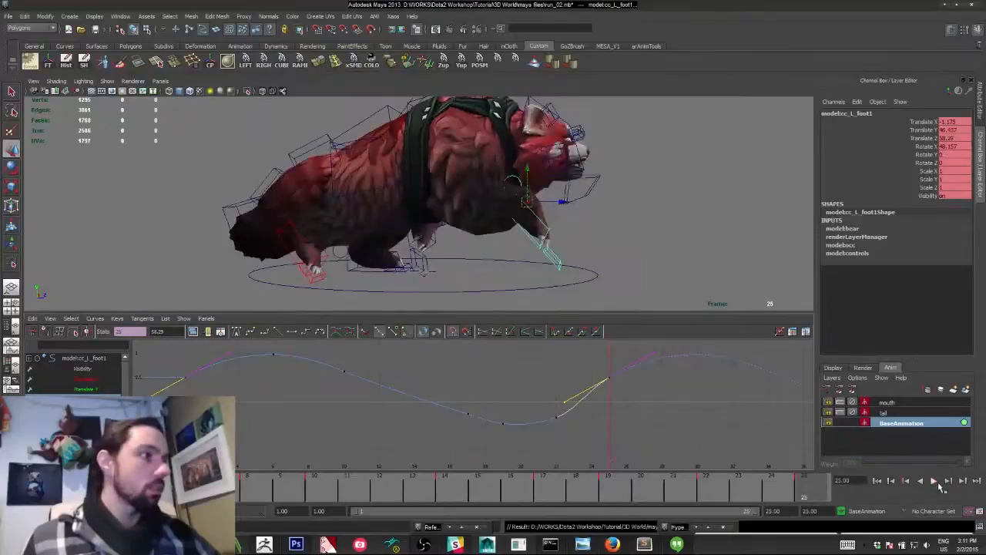
{"action": "left_click_drag", "start_coordinate": [455, 182], "coordinate": [259, 217], "text": "alt"}
{"action": "left_click", "coordinate": [934, 481]}
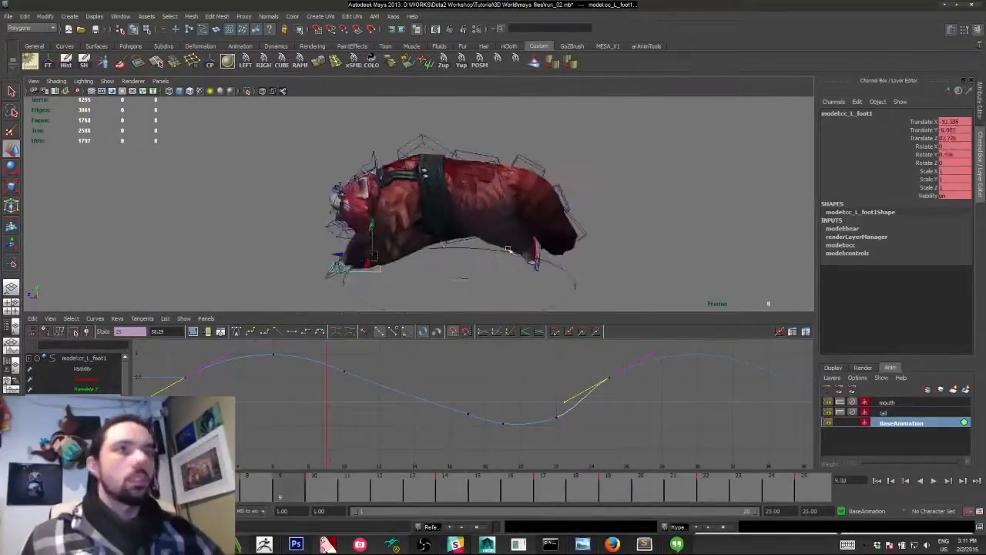
Select the left and right ear controls and set a key on both at frame 1.
{"action": "left_click_drag", "start_coordinate": [533, 247], "coordinate": [343, 178], "text": "alt"}
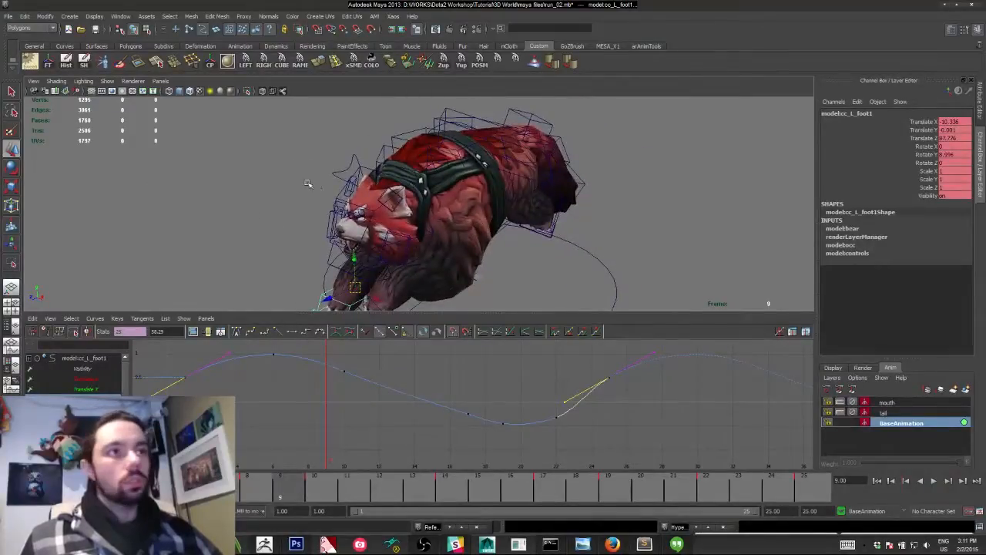
{"action": "left_click_drag", "start_coordinate": [307, 184], "coordinate": [343, 197], "text": "alt"}
{"action": "left_click", "coordinate": [416, 202]}
{"action": "left_click_drag", "start_coordinate": [219, 195], "coordinate": [306, 202], "text": "alt"}
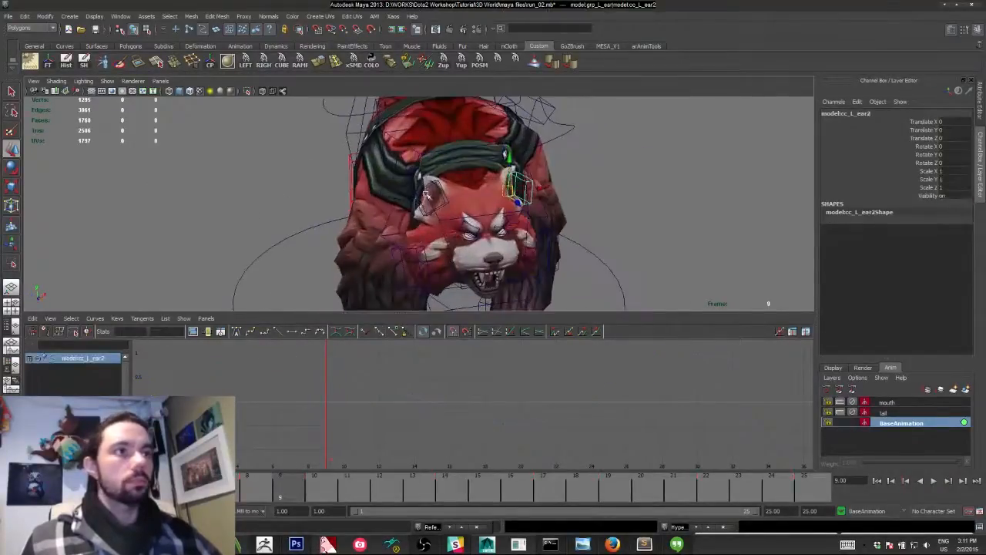
{"action": "left_click", "coordinate": [432, 188], "text": "shift"}
{"action": "left_click_drag", "start_coordinate": [432, 189], "coordinate": [353, 191], "text": "alt"}
{"action": "key", "text": "alt+shift+v"}
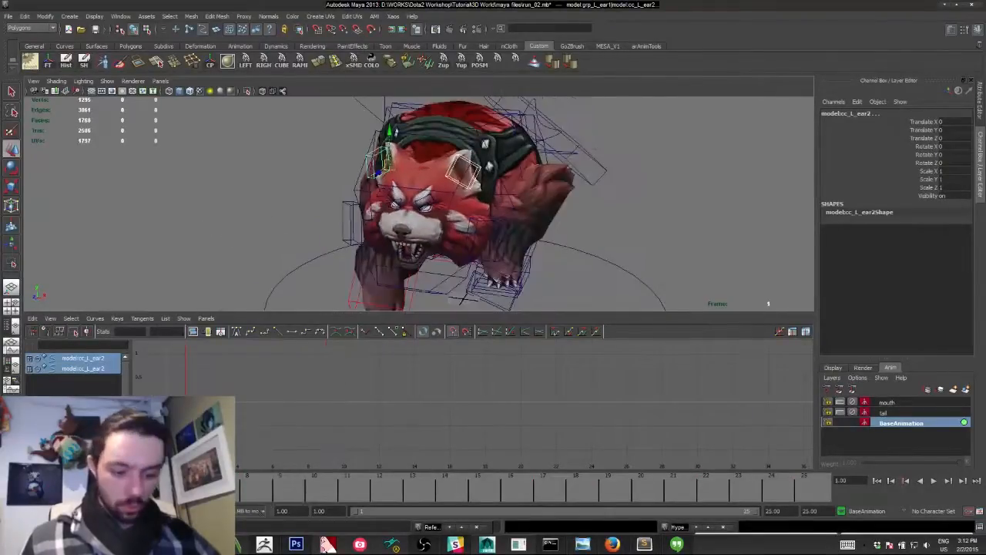
{"action": "key", "text": "s"}
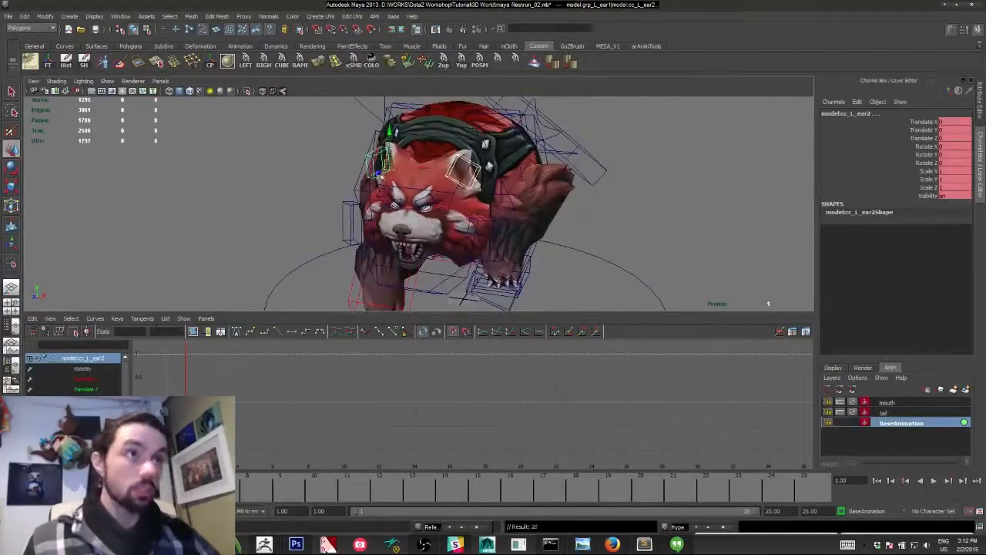
Rotate both ear controls to a Rotate Y of about -29.9 at frame 10 and play back the run.
{"action": "key", "text": "alt+v"}
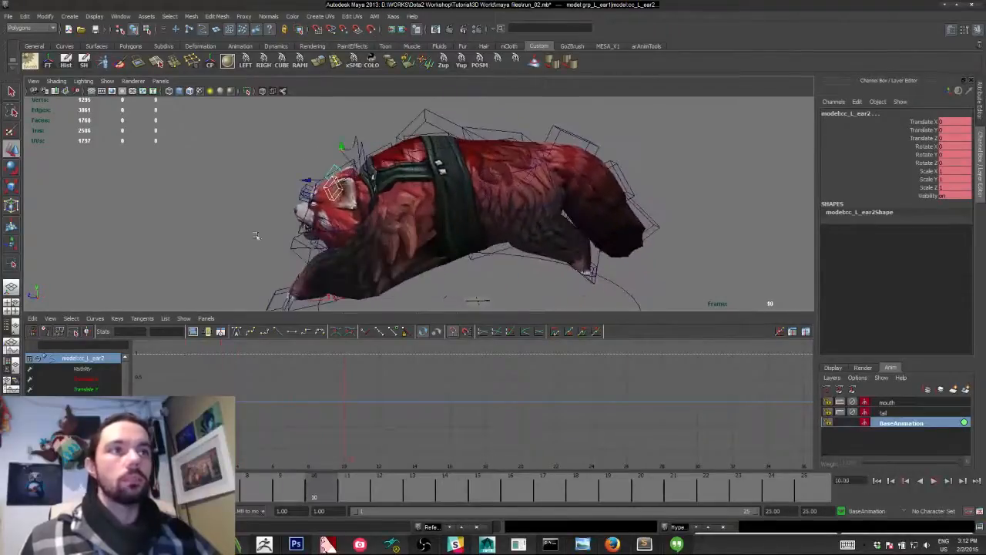
{"action": "key", "text": "alt+v"}
{"action": "key", "text": "e"}
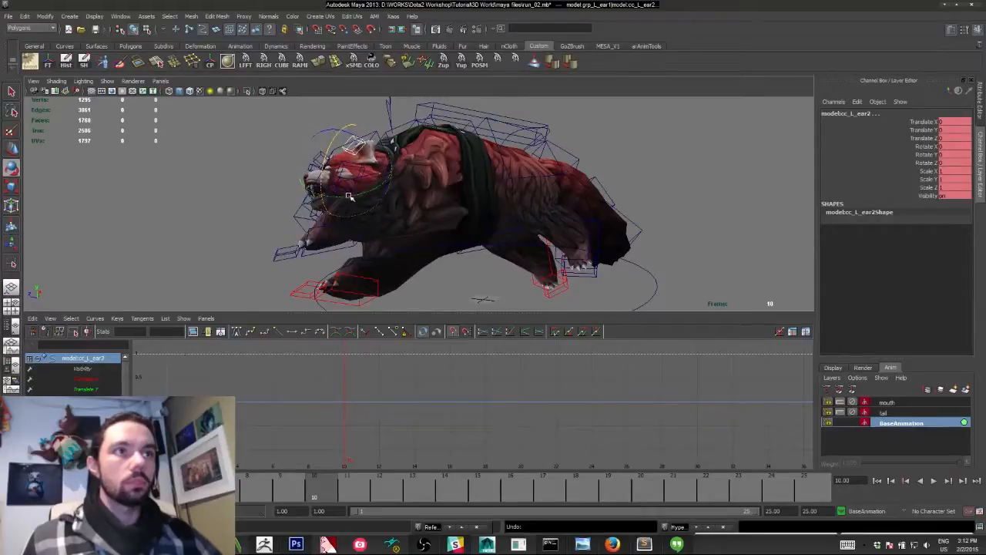
{"action": "key", "text": "alt+v"}
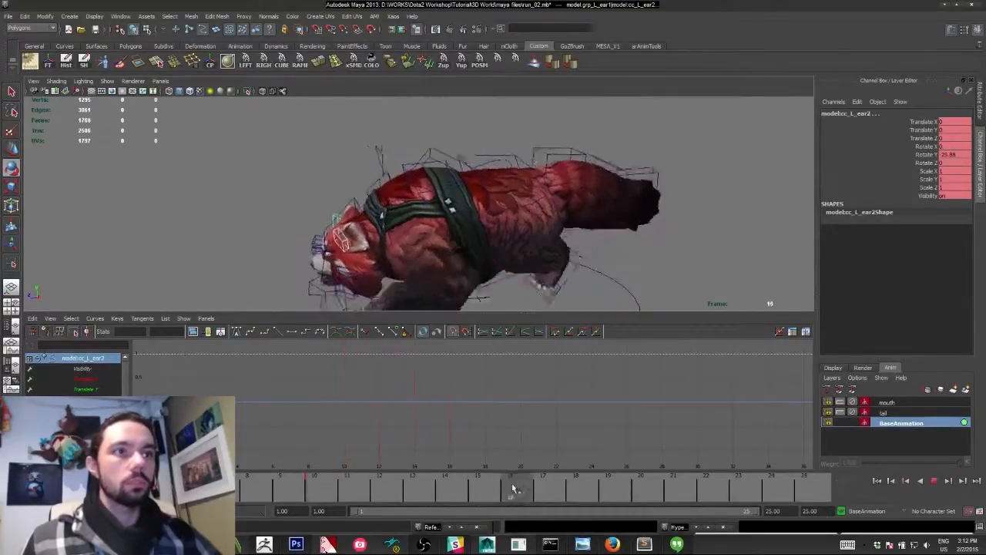
Rotate both ear controls at frame 18 to Rotate X -28.557 and Rotate Y 3.042, and play back the run.
{"action": "key", "text": "alt+v"}
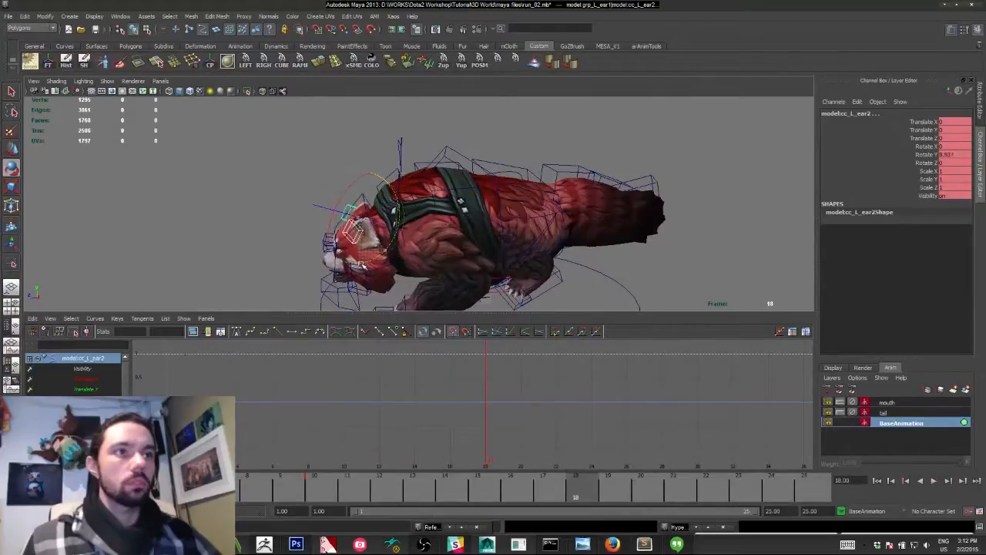
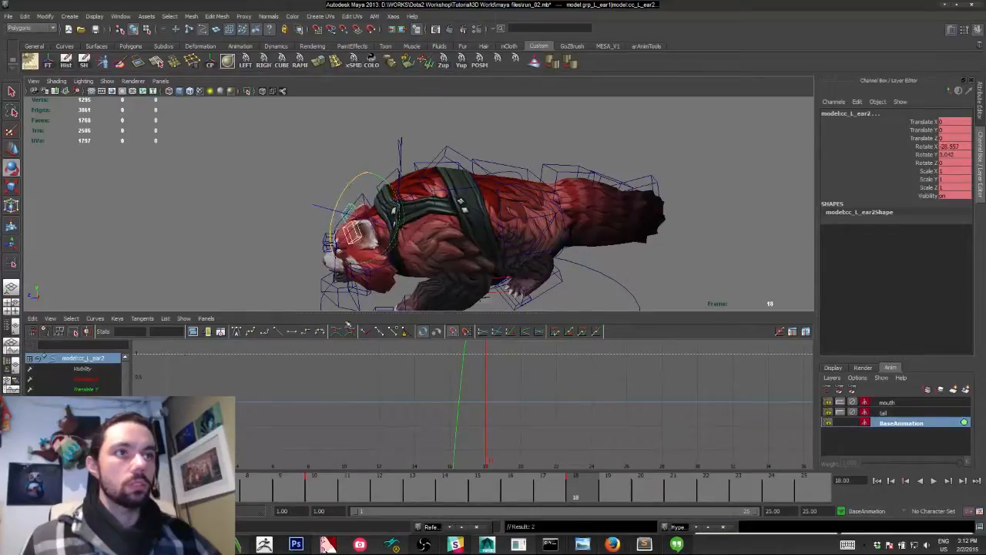
{"action": "key", "text": "alt+v"}
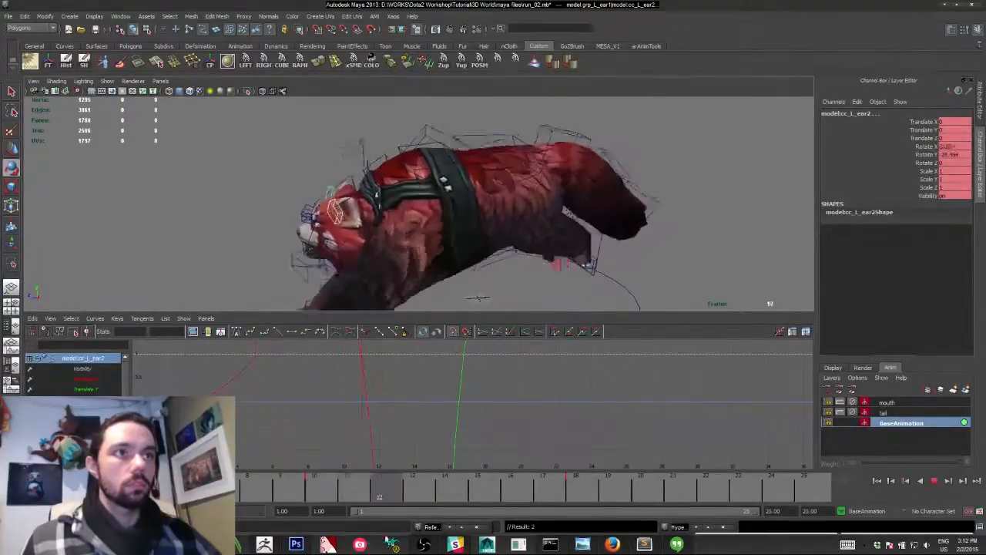
{"action": "key", "text": "alt+v"}
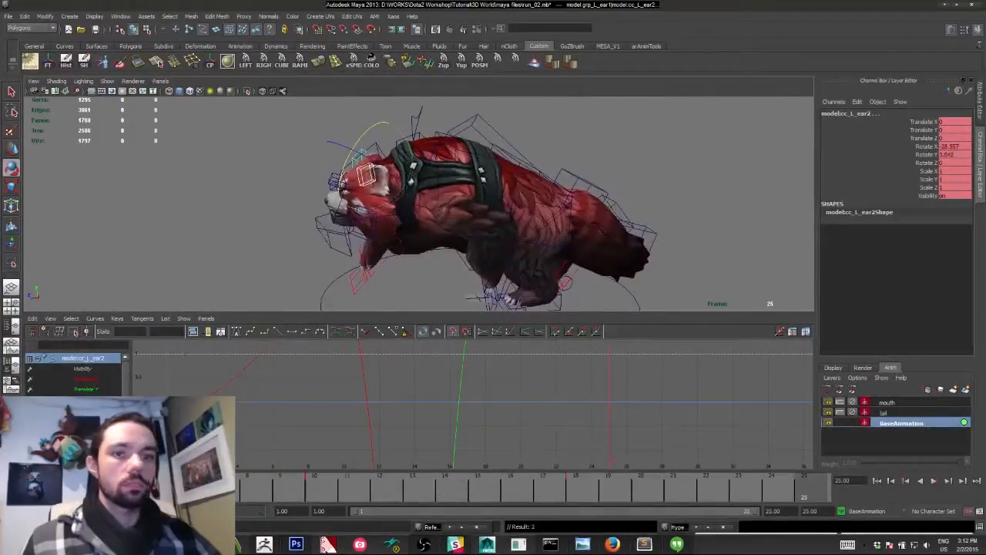
Key both ear controls at zero rotation on frame 25 and play back the run.
{"action": "left_click_drag", "start_coordinate": [646, 499], "coordinate": [876, 500]}
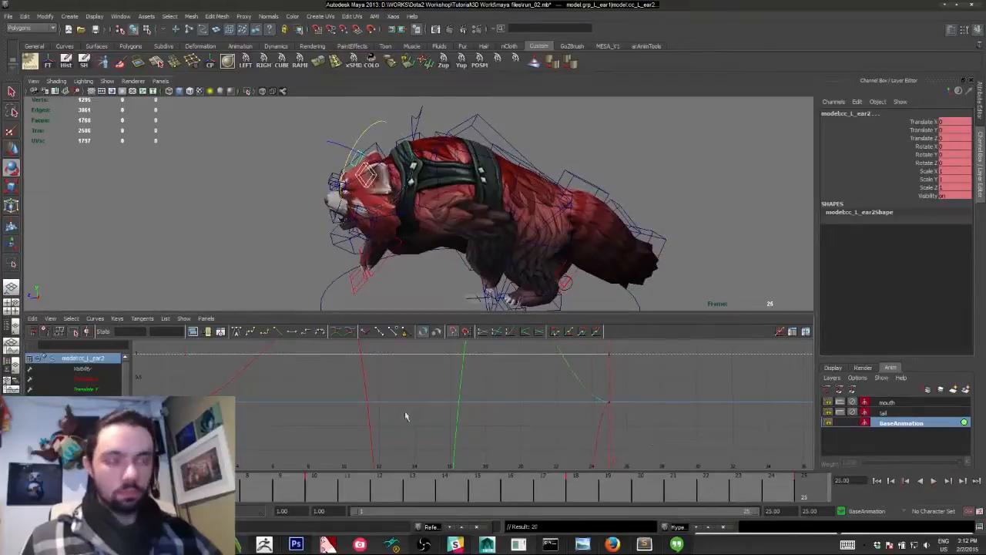
{"action": "key", "text": "alt+v"}
{"action": "key", "text": "alt+v"}
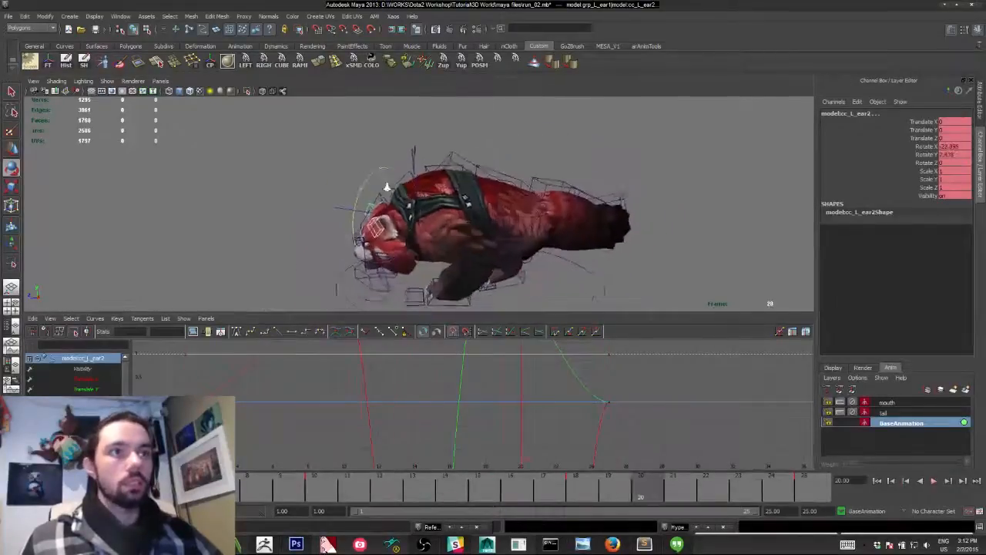
{"action": "left_click_drag", "start_coordinate": [387, 187], "coordinate": [441, 228], "text": "alt"}
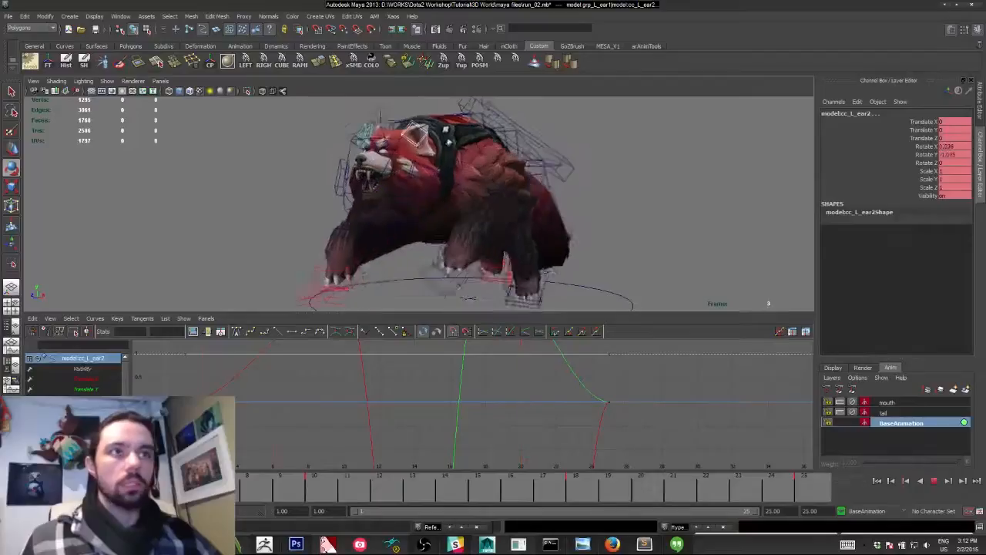
Rotate both ear controls around X at frame 14 and play back the run from the front.
{"action": "left_click_drag", "start_coordinate": [202, 499], "coordinate": [342, 505]}
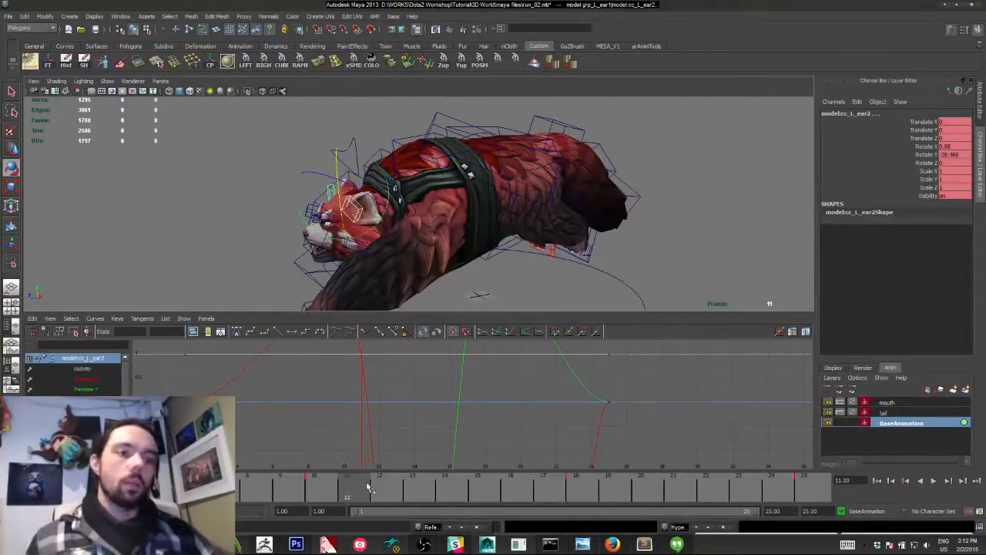
{"action": "mouse_move", "coordinate": [368, 484]}
{"action": "left_mouse_down"}
{"action": "mouse_move", "coordinate": [409, 501]}
{"action": "mouse_move", "coordinate": [586, 501]}
{"action": "mouse_move", "coordinate": [444, 500]}
{"action": "left_mouse_up"}
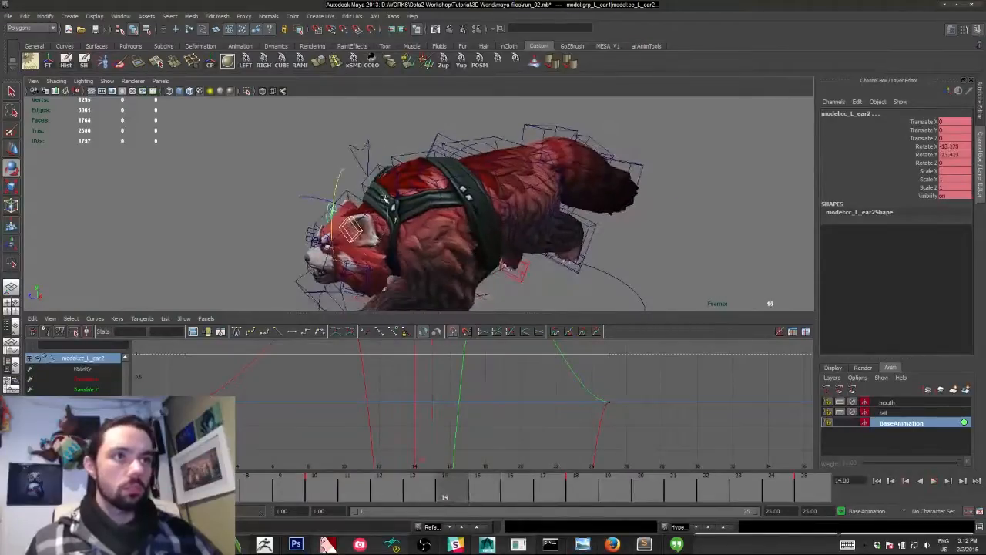
{"action": "key", "text": "ctrl+z"}
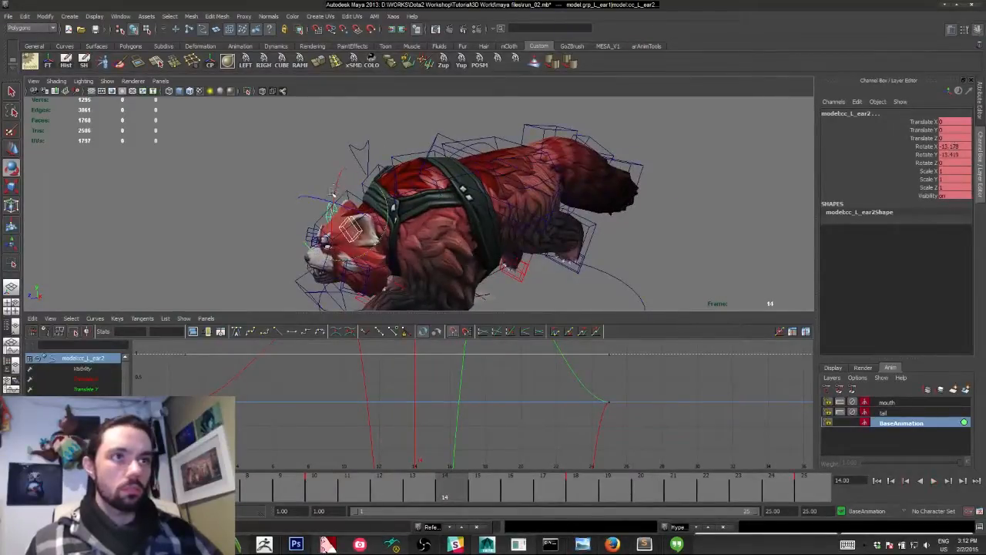
{"action": "left_click_drag", "start_coordinate": [334, 193], "coordinate": [262, 251]}
{"action": "key", "text": "alt+v"}
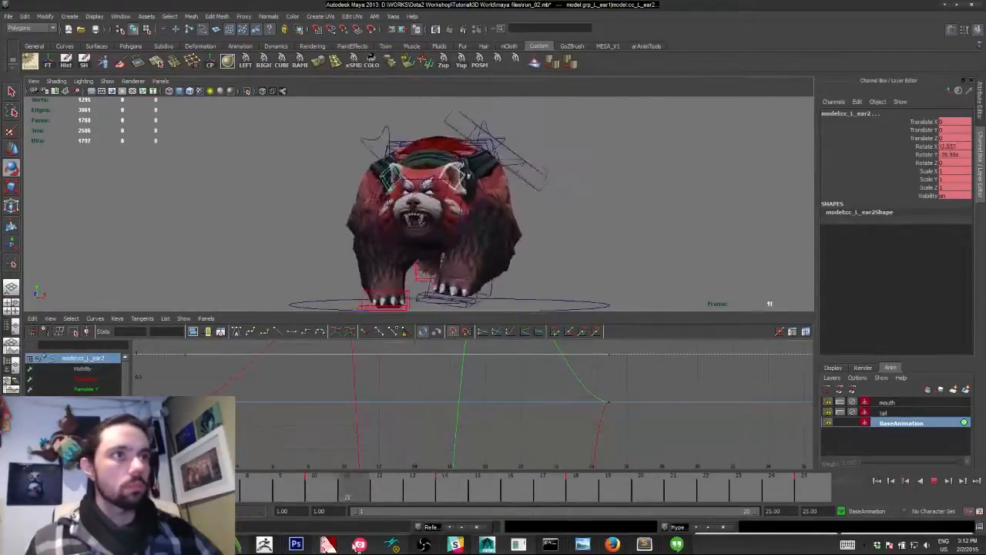
{"action": "key", "text": "alt+v"}
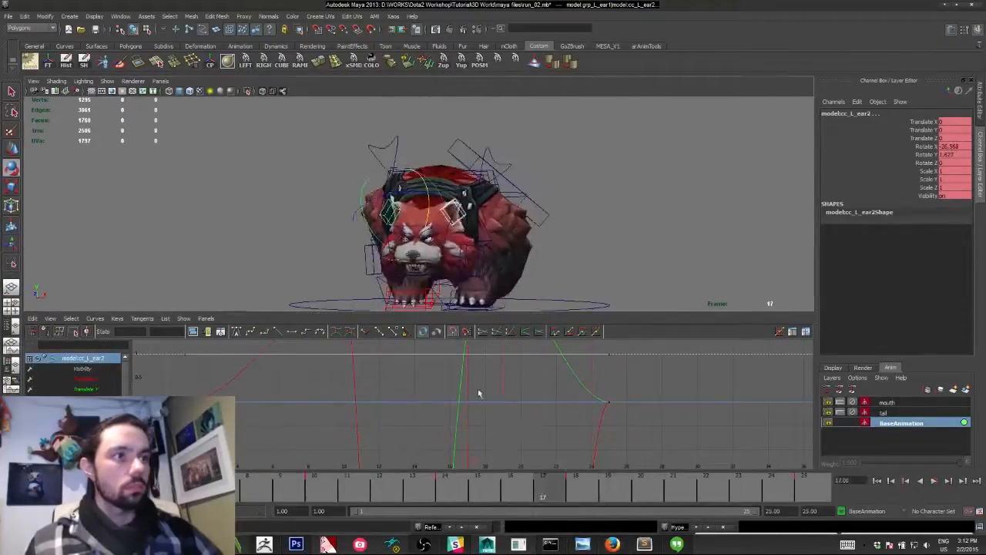
Isolate the ear controls' Rotate Y curves and slope the tangents of their keys at frames 1 and 25.
{"action": "right_click_drag", "start_coordinate": [275, 364], "coordinate": [239, 372], "text": "alt+shift"}
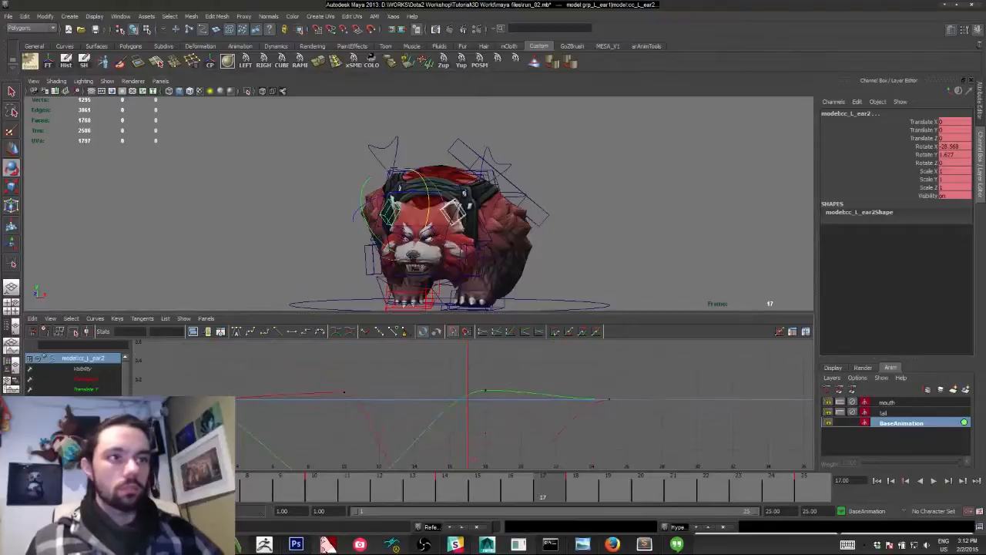
{"action": "left_click", "coordinate": [85, 420]}
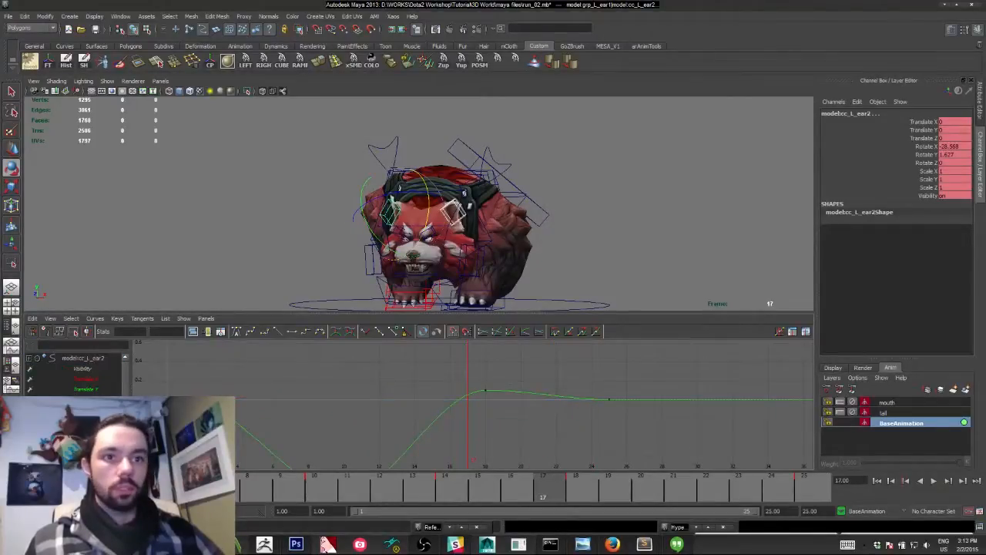
{"action": "right_click_drag", "start_coordinate": [192, 408], "coordinate": [182, 376], "text": "alt+shift"}
{"action": "left_click_drag", "start_coordinate": [251, 380], "coordinate": [277, 415]}
{"action": "left_click_drag", "start_coordinate": [534, 386], "coordinate": [603, 442], "text": "shift"}
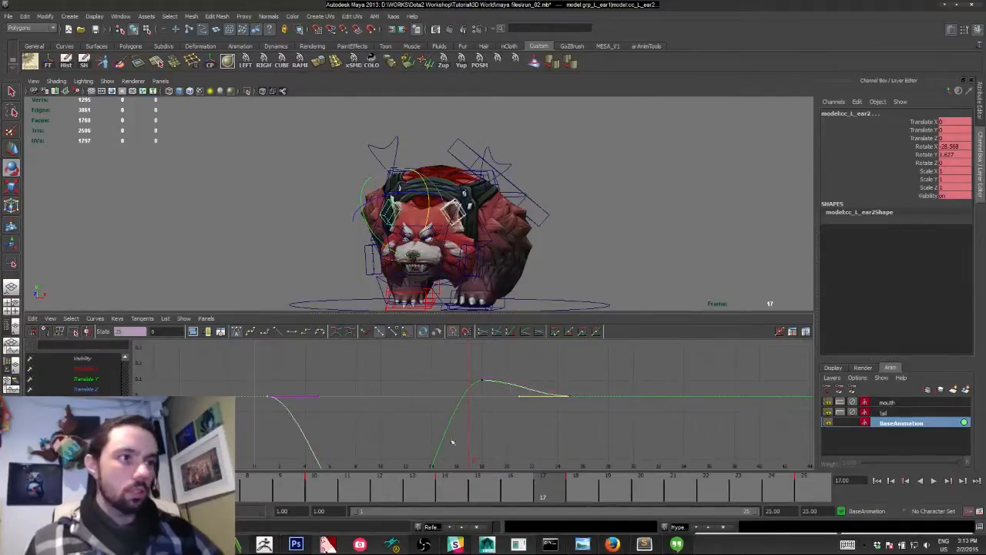
{"action": "middle_click_drag", "start_coordinate": [238, 425], "coordinate": [212, 384]}
{"action": "key", "text": "Delete"}
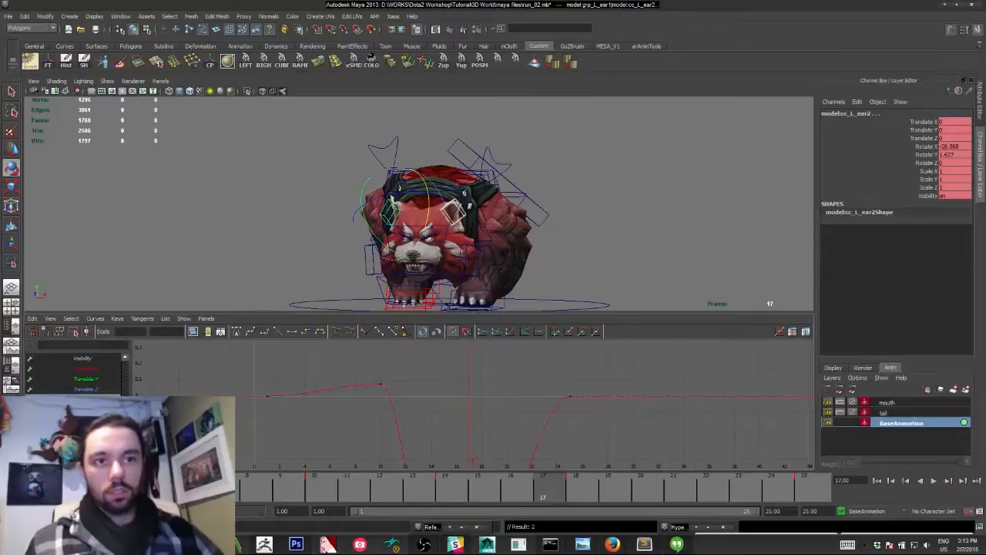
Slope the tangents of the ear controls' Rotate X keys at frames 1, 10 and 25, and play back the run.
{"action": "scroll", "coordinate": [77, 378], "scroll_direction": "up", "scroll_amount": 1}
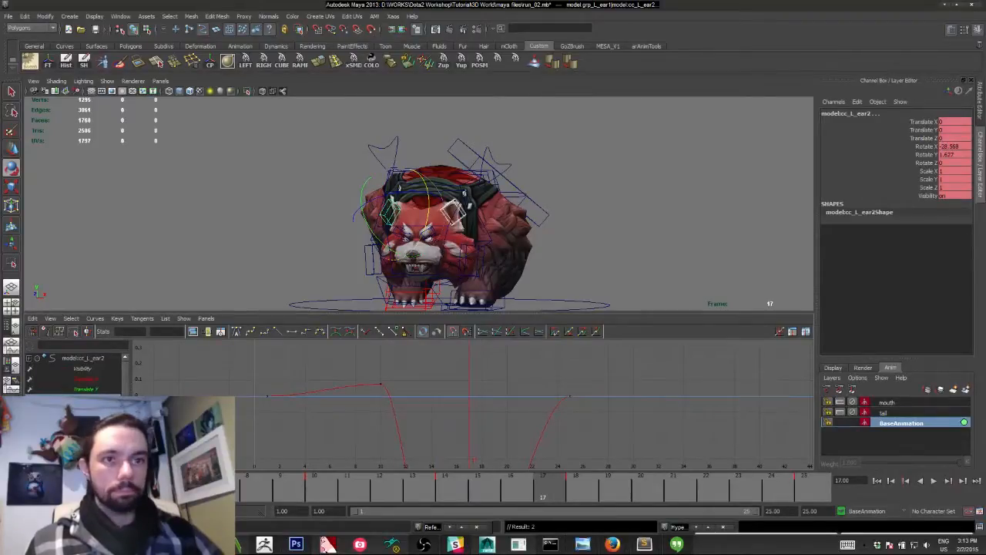
{"action": "scroll", "coordinate": [77, 374], "scroll_direction": "down", "scroll_amount": 1}
{"action": "left_click_drag", "start_coordinate": [215, 373], "coordinate": [367, 462]}
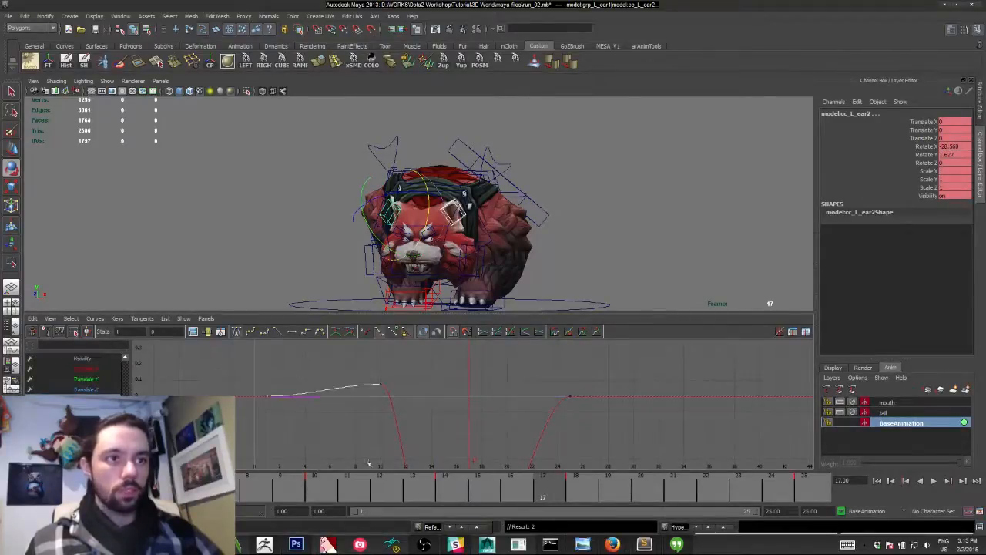
{"action": "left_click", "coordinate": [570, 397]}
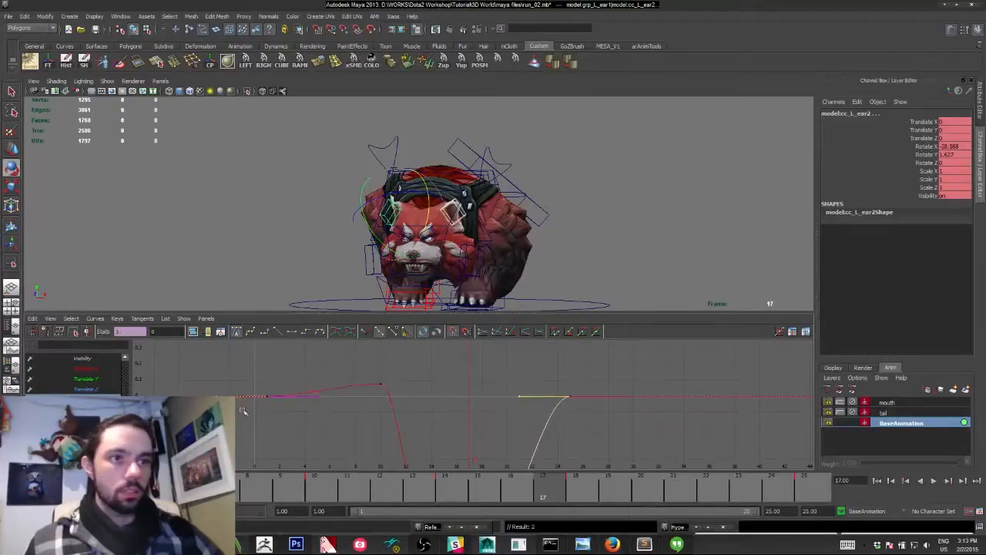
{"action": "middle_click_drag", "start_coordinate": [244, 410], "coordinate": [255, 438]}
{"action": "key", "text": "ctrl+z"}
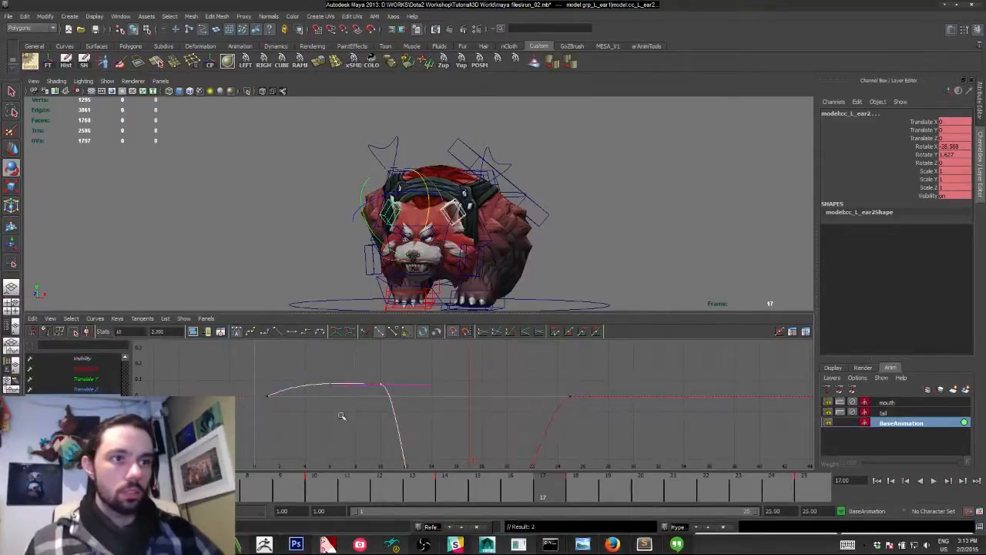
{"action": "left_click", "coordinate": [330, 380]}
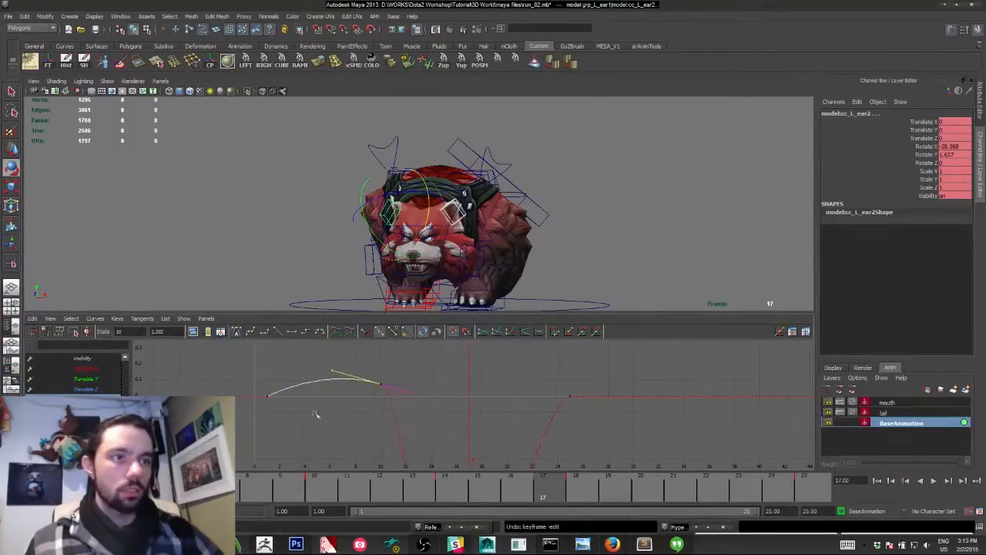
{"action": "key", "text": "alt+v"}
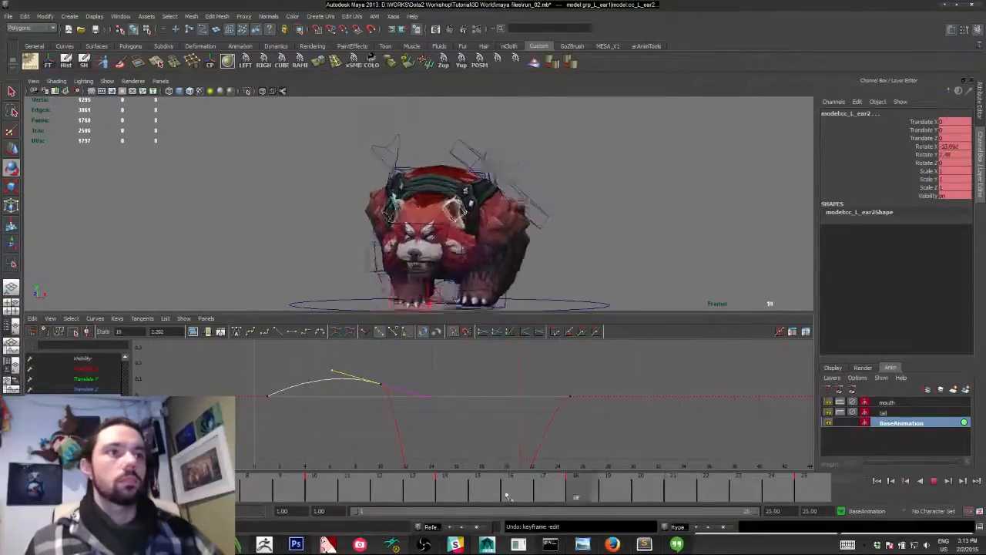
{"action": "left_click", "coordinate": [287, 493]}
Select all keys of the cc_L_ear2 control alone and set its curves' post-infinity to cycle.
{"action": "left_click", "coordinate": [274, 188]}
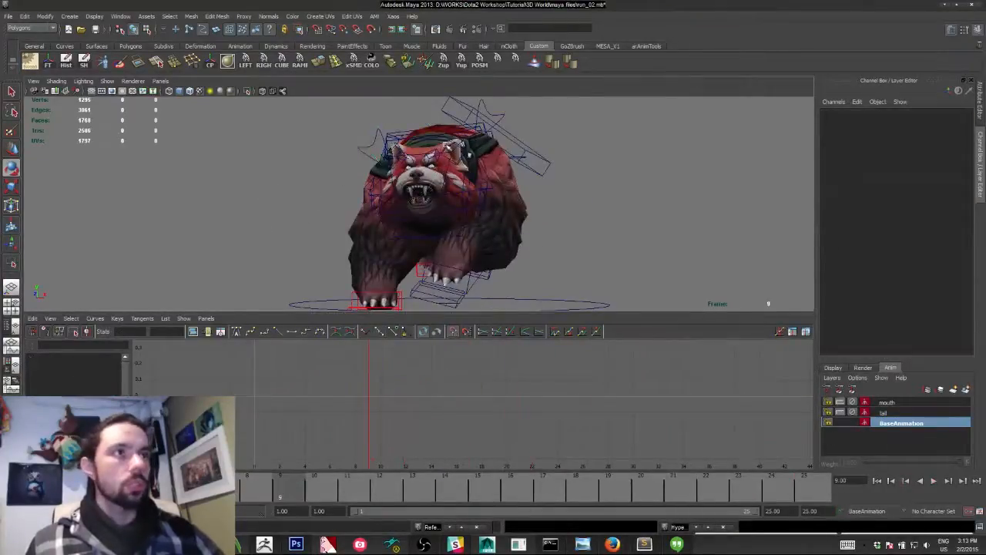
{"action": "left_click", "coordinate": [447, 146]}
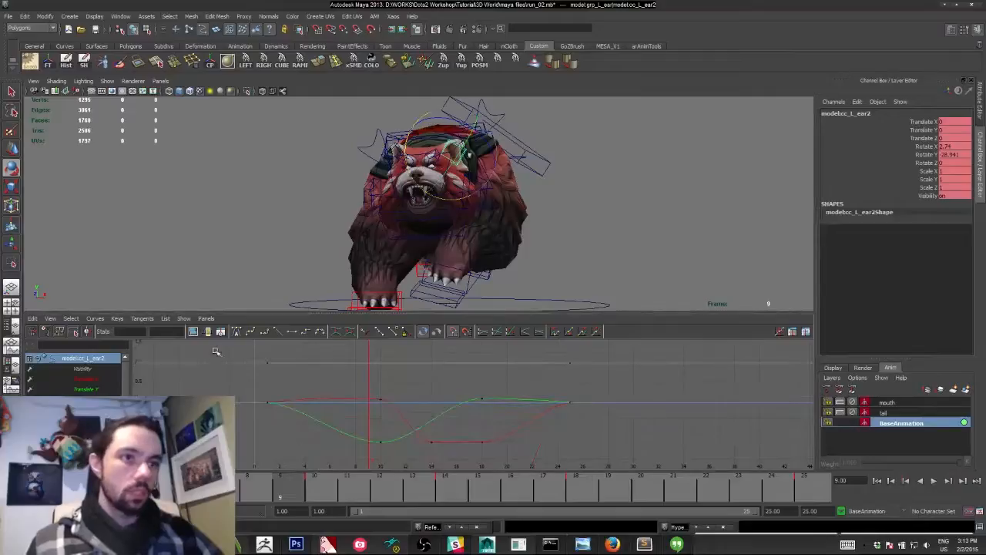
{"action": "left_click_drag", "start_coordinate": [225, 353], "coordinate": [625, 462]}
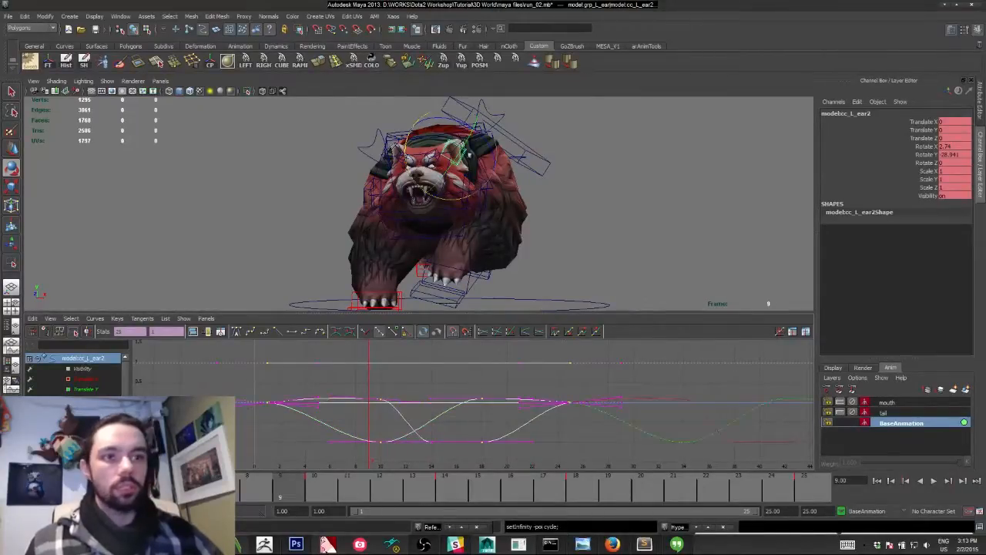
Shift all of cc_L_ear2's keys two frames later in total, starting them at frame 3, and check the playback between shifts.
{"action": "key", "text": "w"}
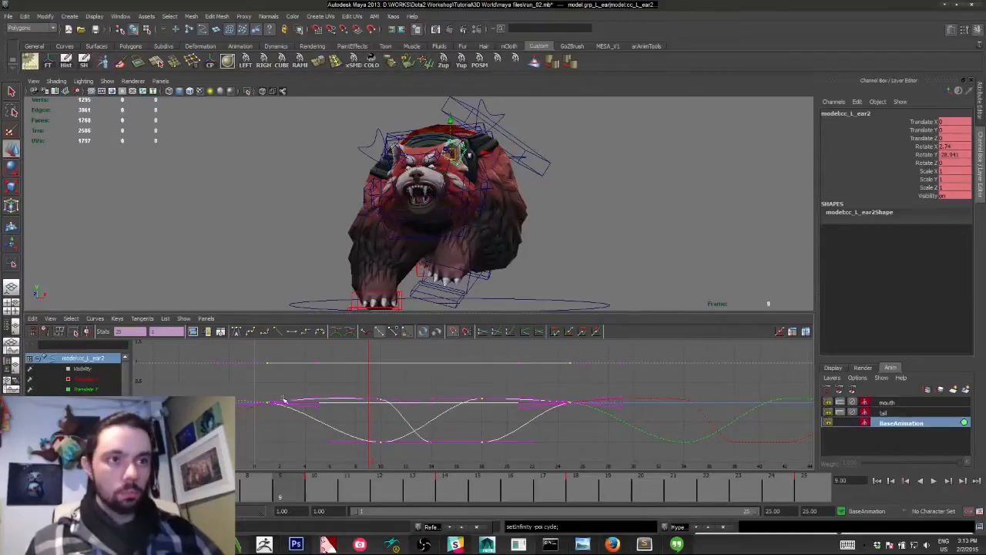
{"action": "middle_click_drag", "start_coordinate": [290, 397], "coordinate": [294, 396], "text": "shift"}
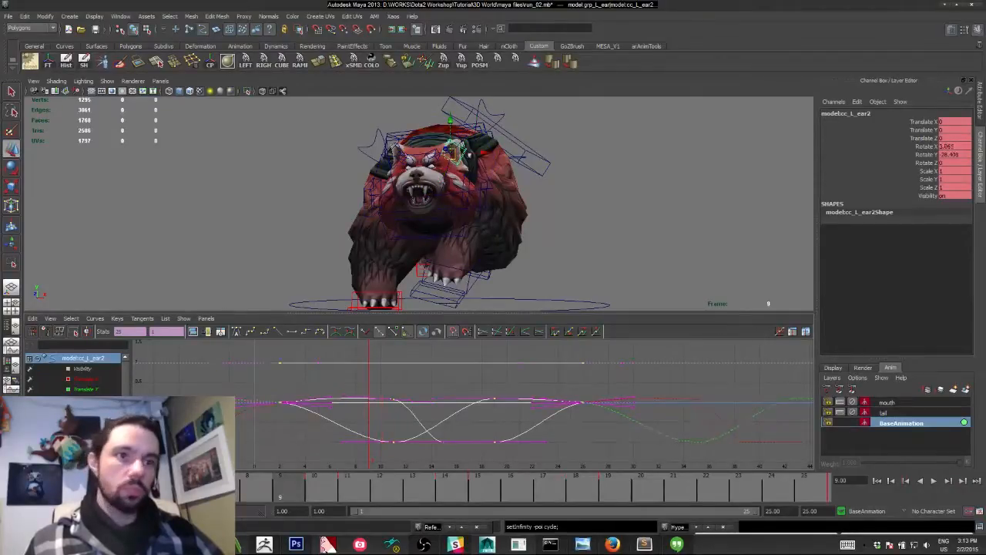
{"action": "key", "text": "alt+v"}
{"action": "key", "text": "alt+v"}
{"action": "middle_click_drag", "start_coordinate": [326, 427], "coordinate": [330, 427], "text": "shift"}
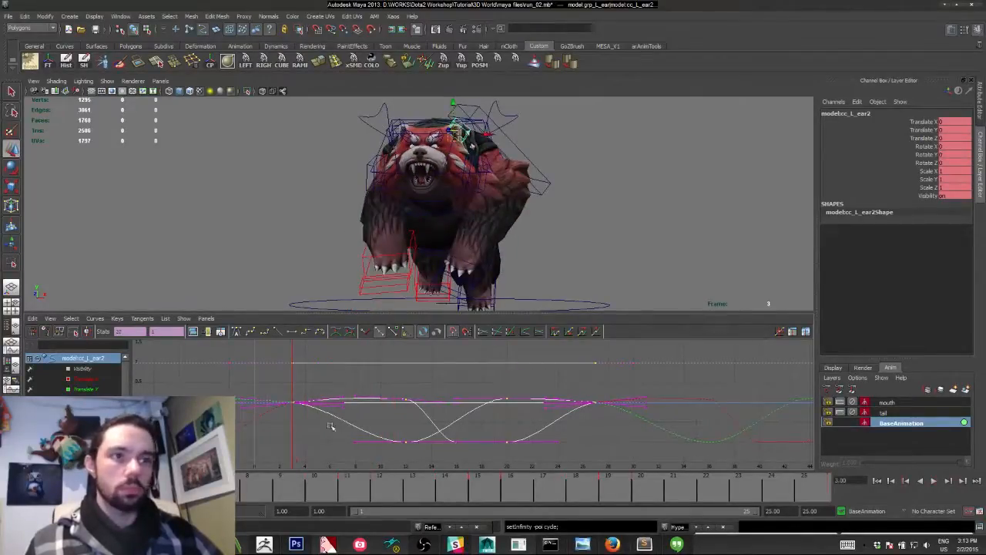
Check the offset ear motion, select the left and right cheek controls together, and key them at frame 1.
{"action": "key", "text": "alt+v"}
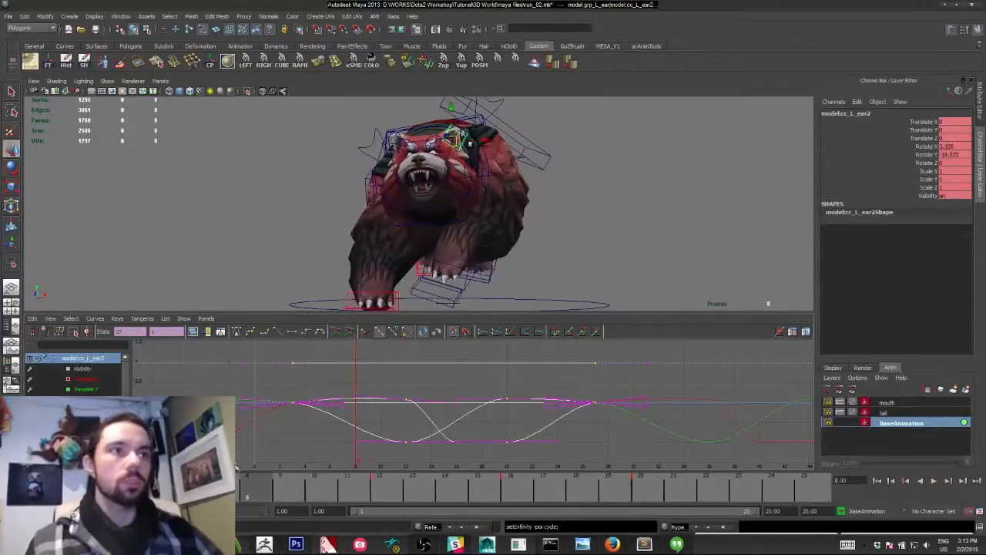
{"action": "left_click_drag", "start_coordinate": [244, 484], "coordinate": [738, 488]}
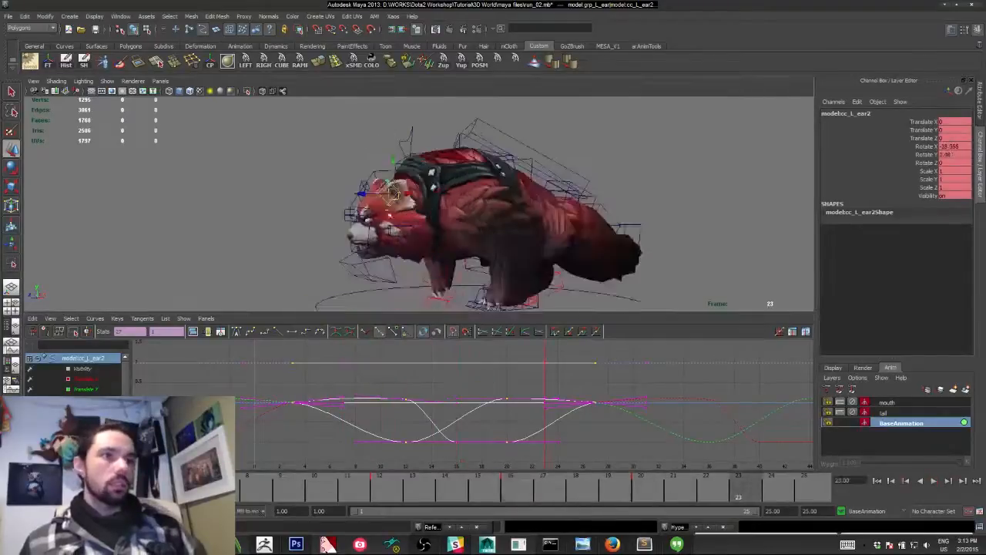
{"action": "left_click", "coordinate": [284, 208]}
{"action": "right_click_drag", "start_coordinate": [319, 212], "coordinate": [413, 263], "text": "alt"}
{"action": "left_click", "coordinate": [353, 236]}
{"action": "left_click_drag", "start_coordinate": [353, 236], "coordinate": [373, 229], "text": "alt"}
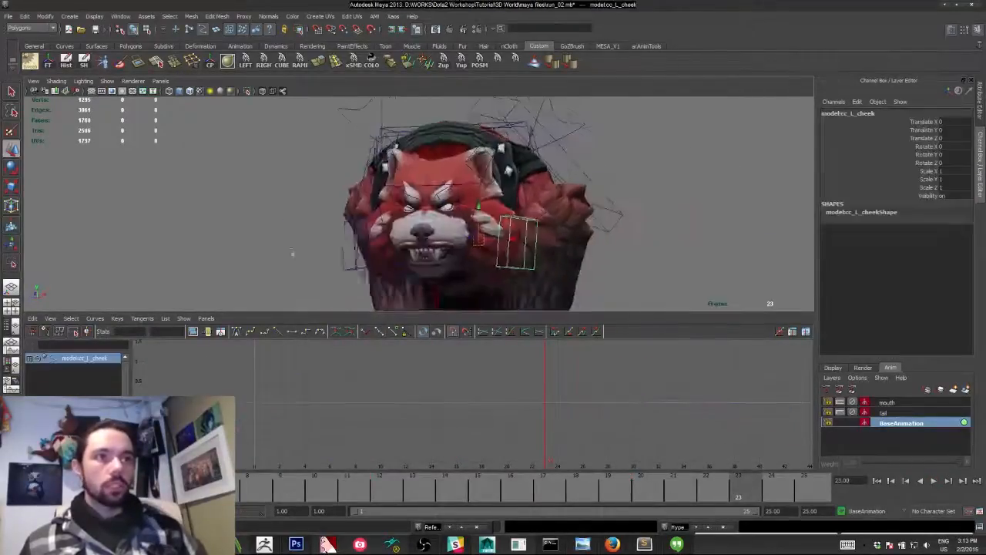
{"action": "left_click", "coordinate": [345, 228], "text": "shift"}
{"action": "left_click", "coordinate": [31, 487]}
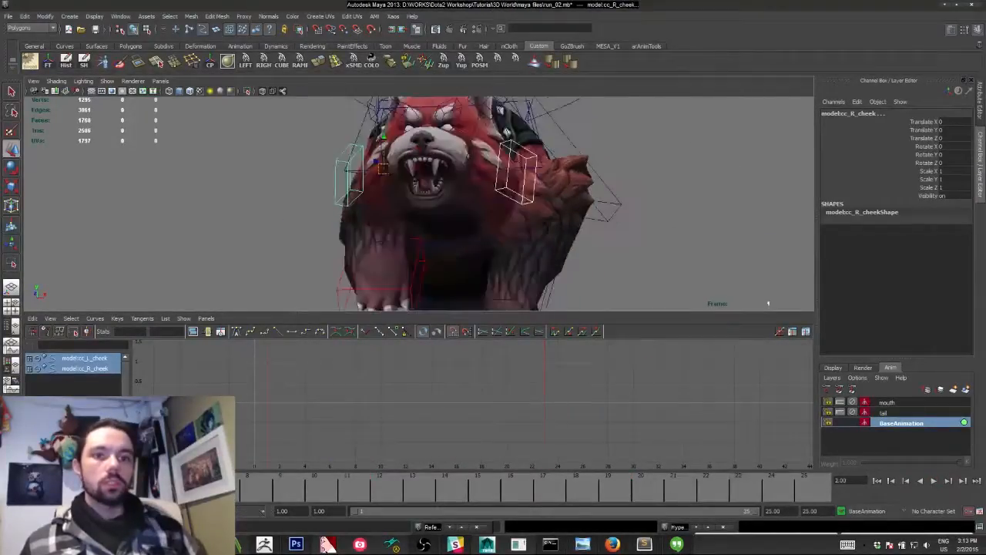
{"action": "key", "text": "s"}
Rotate both cheek controls to a Rotate X of 27.314 at frame 10.
{"action": "key", "text": "alt+v"}
{"action": "left_click_drag", "start_coordinate": [94, 497], "coordinate": [334, 519]}
{"action": "left_click_drag", "start_coordinate": [431, 220], "coordinate": [248, 178], "text": "alt"}
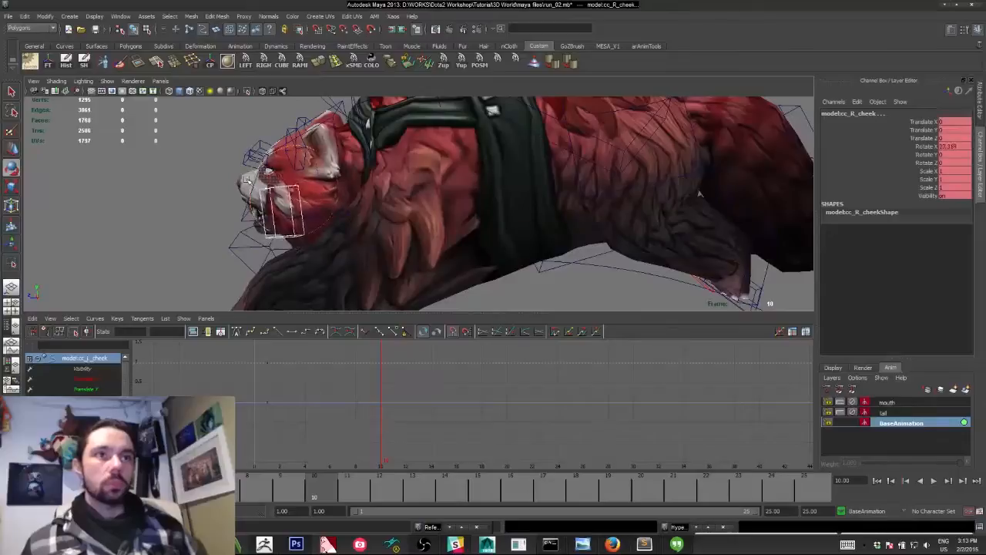
{"action": "left_click_drag", "start_coordinate": [176, 240], "coordinate": [198, 204], "text": "alt"}
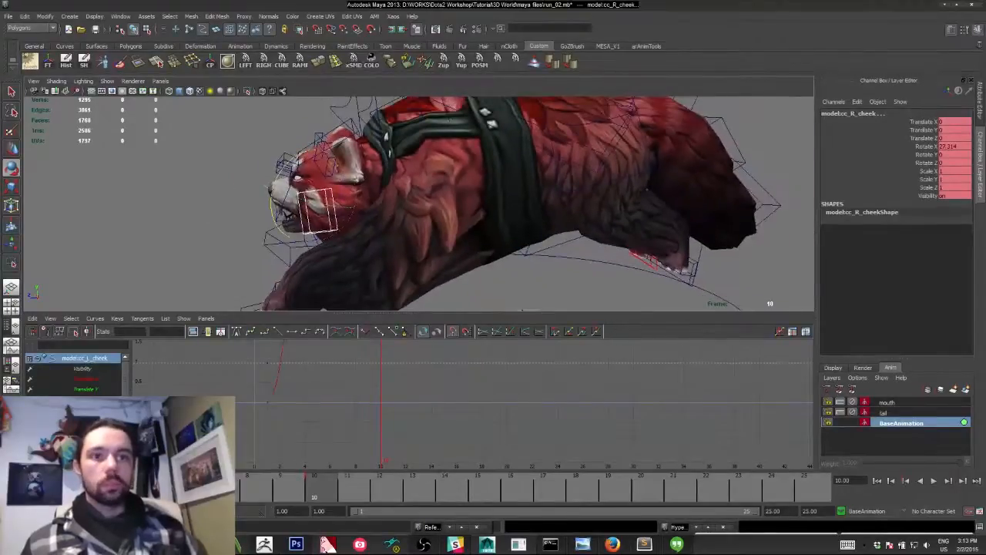
Play back the run, rotate both cheek controls back down at frame 14, and key the pose.
{"action": "key", "text": "alt+v"}
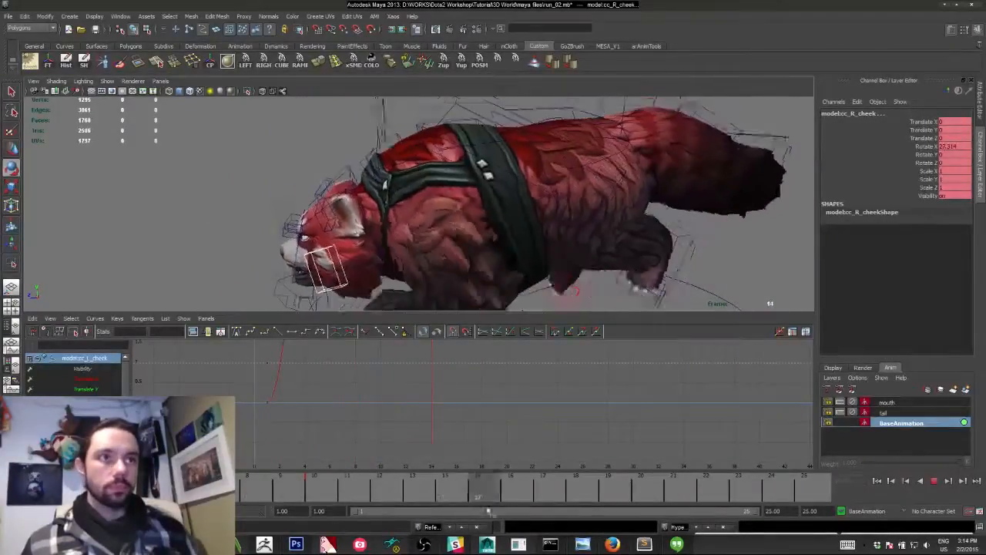
{"action": "key", "text": "alt+v"}
{"action": "left_click_drag", "start_coordinate": [309, 222], "coordinate": [325, 204]}
{"action": "key", "text": "s"}
Key both cheek controls at frame 20 with a Rotate X of about -13.6.
{"action": "left_click_drag", "start_coordinate": [270, 492], "coordinate": [655, 520]}
{"action": "left_click", "coordinate": [548, 494], "text": "shift"}
{"action": "key", "text": "alt+v"}
{"action": "left_click", "coordinate": [282, 499]}
{"action": "left_click_drag", "start_coordinate": [339, 224], "coordinate": [337, 215]}
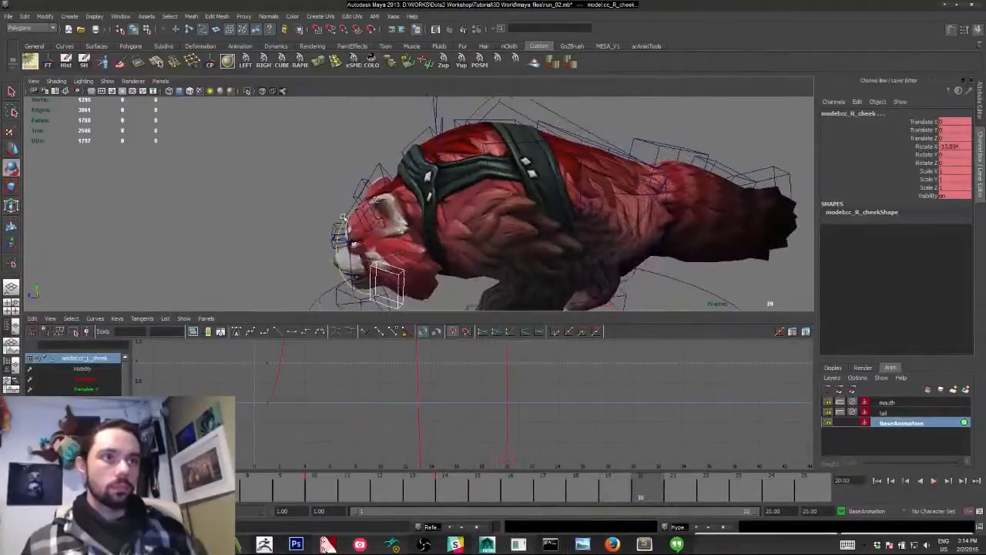
{"action": "key", "text": "s"}
Set both cheeks' Rotate X to -10.9 at frame 25 and use the same pose at frame 1.
{"action": "left_click_drag", "start_coordinate": [640, 492], "coordinate": [812, 495]}
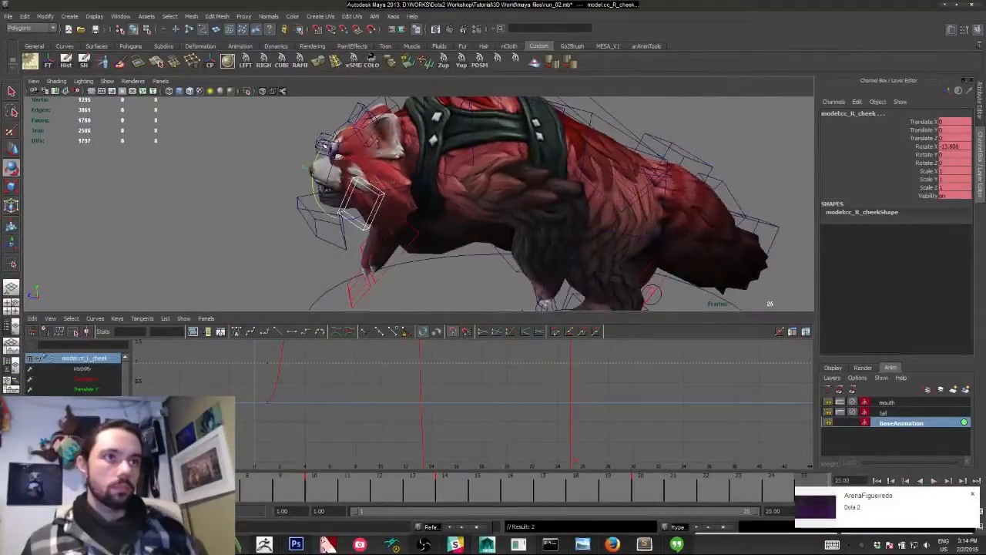
{"action": "left_click_drag", "start_coordinate": [326, 145], "coordinate": [319, 146]}
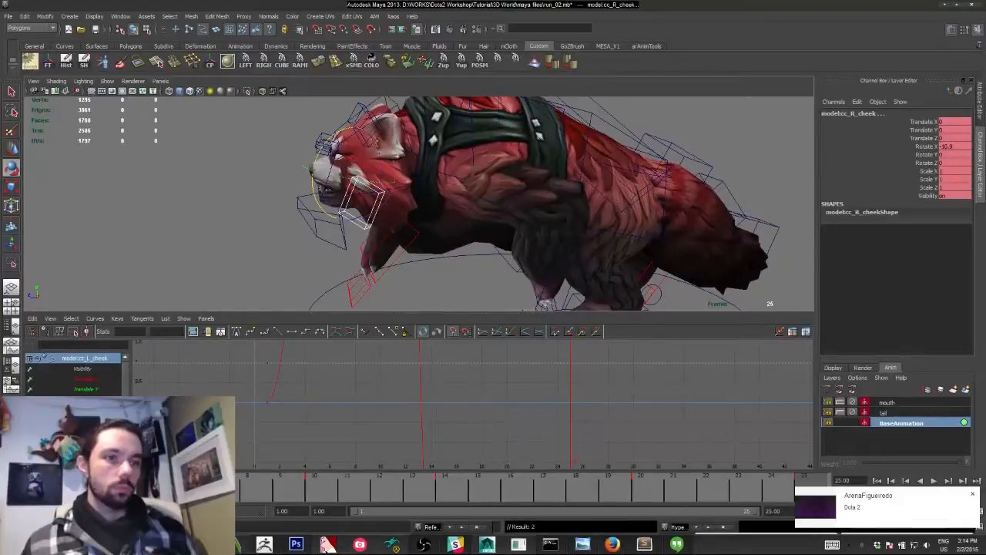
{"action": "key", "text": "alt+shift+v"}
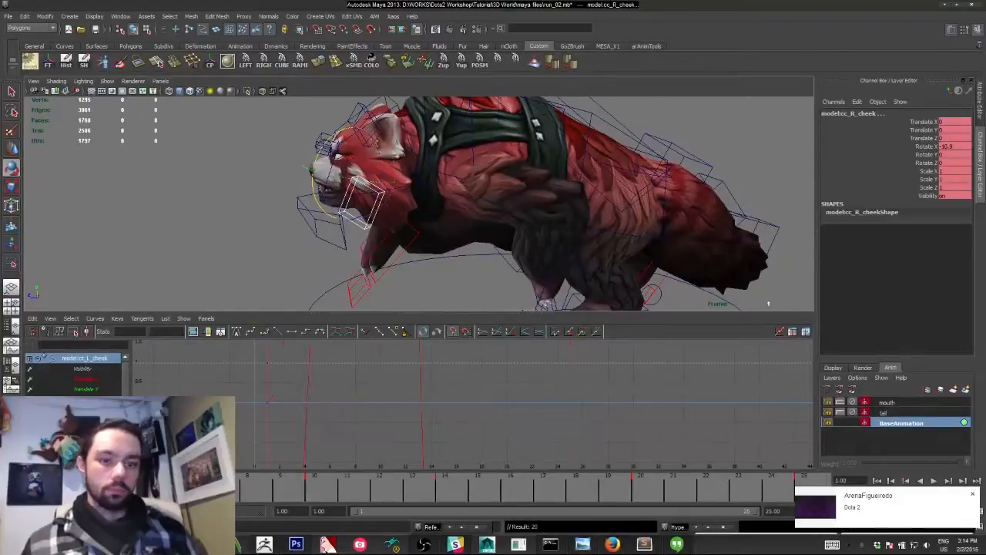
Slope the tangents of the cheek controls' Rotate X keys at frames 1 and 25.
{"action": "left_click_drag", "start_coordinate": [38, 497], "coordinate": [582, 497]}
{"action": "scroll", "coordinate": [431, 420], "scroll_direction": "down", "scroll_amount": 5}
{"action": "right_click_drag", "start_coordinate": [427, 390], "coordinate": [381, 382], "text": "alt+shift"}
{"action": "left_click_drag", "start_coordinate": [383, 382], "coordinate": [436, 435]}
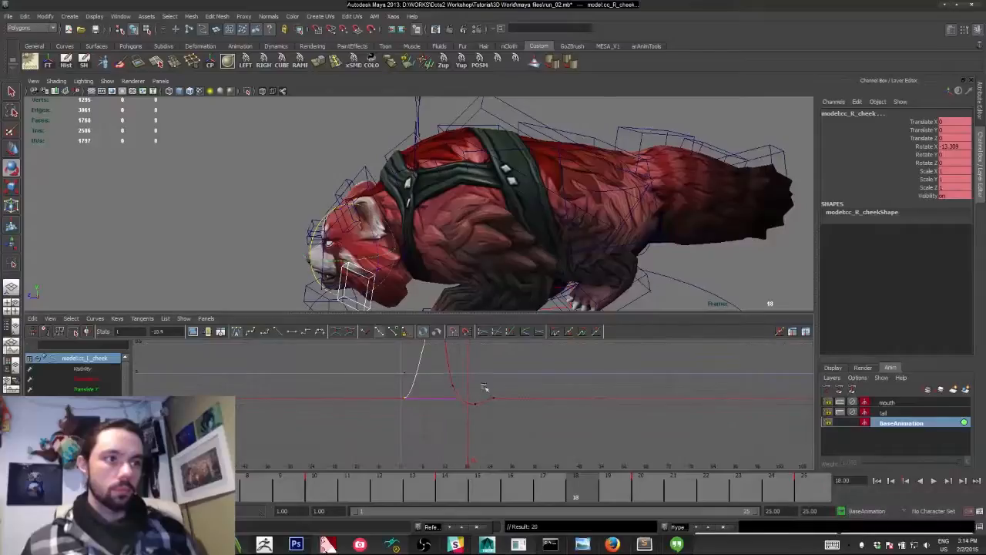
{"action": "left_click_drag", "start_coordinate": [341, 390], "coordinate": [366, 440], "text": "shift"}
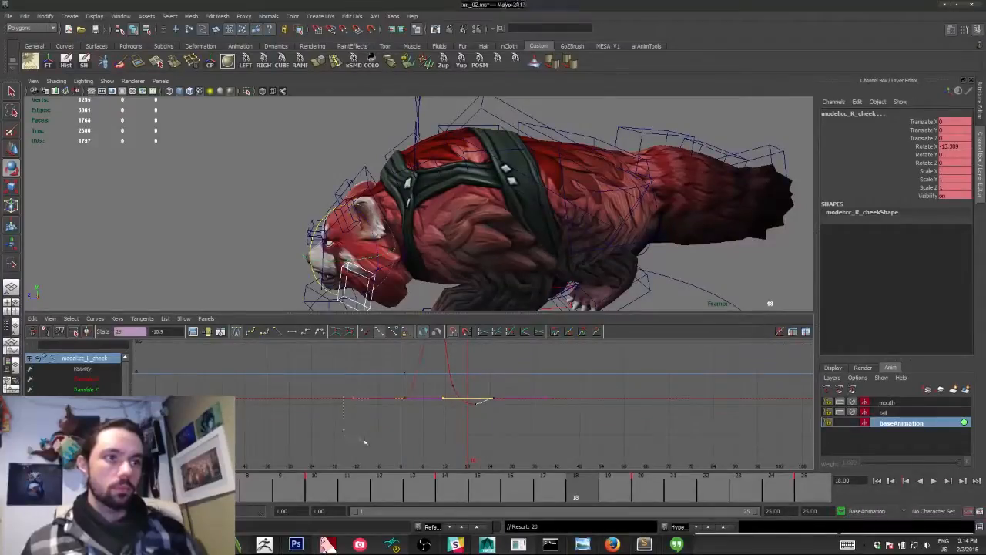
{"action": "middle_click_drag", "start_coordinate": [349, 427], "coordinate": [353, 453]}
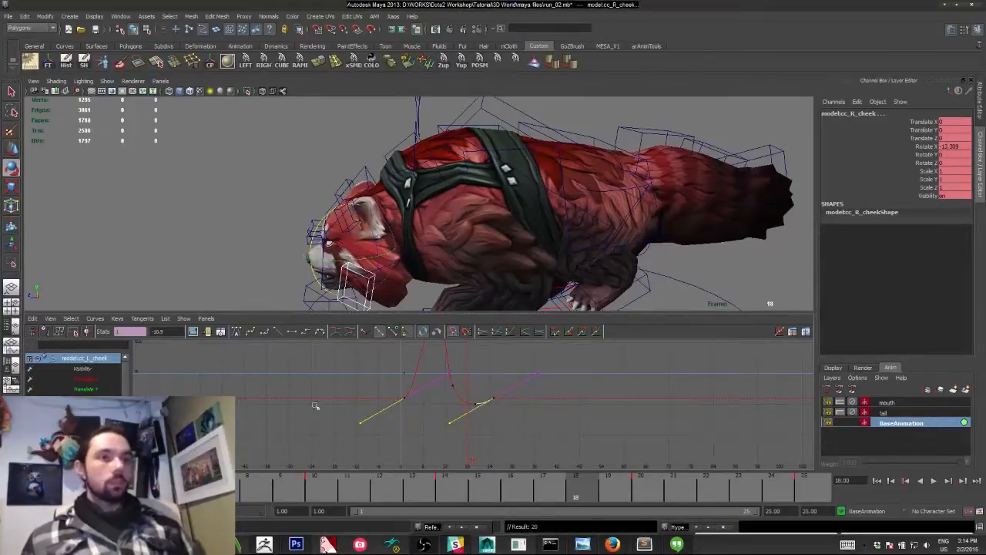
Play back and scrub the run to examine the cheek motion from the side and the front.
{"action": "left_click_drag", "start_coordinate": [39, 490], "coordinate": [946, 482]}
{"action": "left_click", "coordinate": [935, 481]}
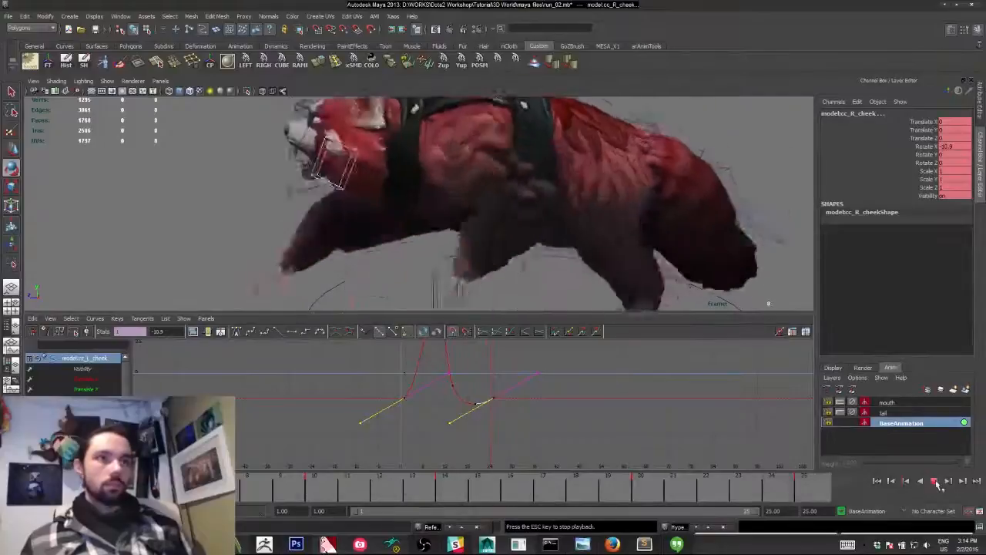
{"action": "left_click_drag", "start_coordinate": [507, 234], "coordinate": [542, 211], "text": "alt"}
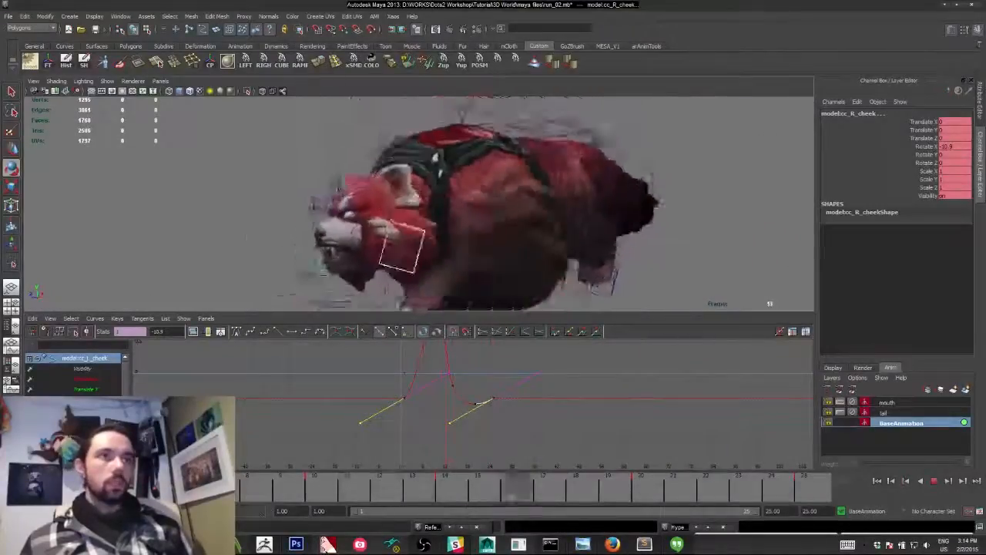
{"action": "mouse_move", "coordinate": [245, 218]}
{"action": "left_mouse_down", "text": "alt"}
{"action": "mouse_move", "coordinate": [442, 214]}
{"action": "mouse_move", "coordinate": [205, 223]}
{"action": "mouse_move", "coordinate": [226, 214]}
{"action": "left_mouse_up", "text": "alt"}
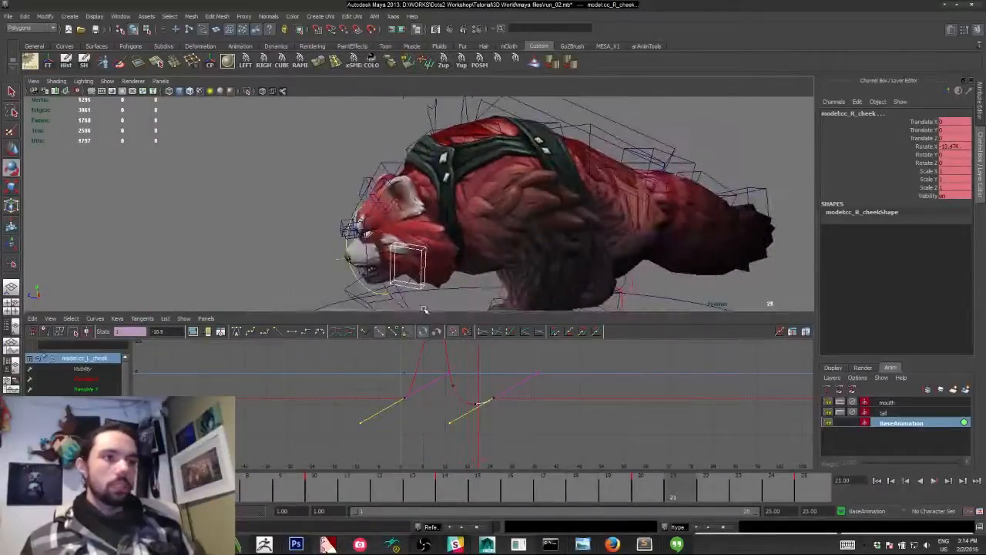
{"action": "left_click_drag", "start_coordinate": [423, 310], "coordinate": [420, 332]}
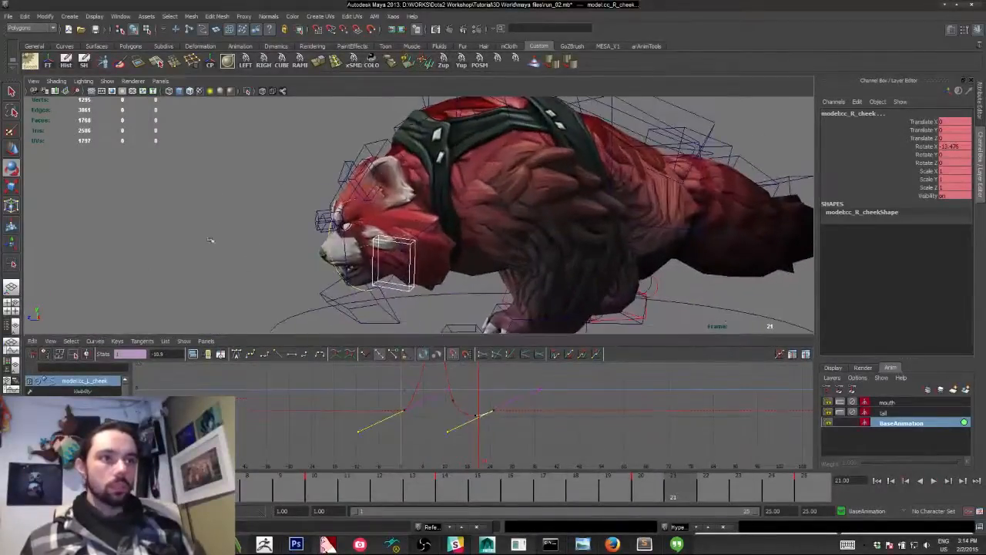
{"action": "left_click", "coordinate": [209, 239]}
{"action": "left_click", "coordinate": [375, 239]}
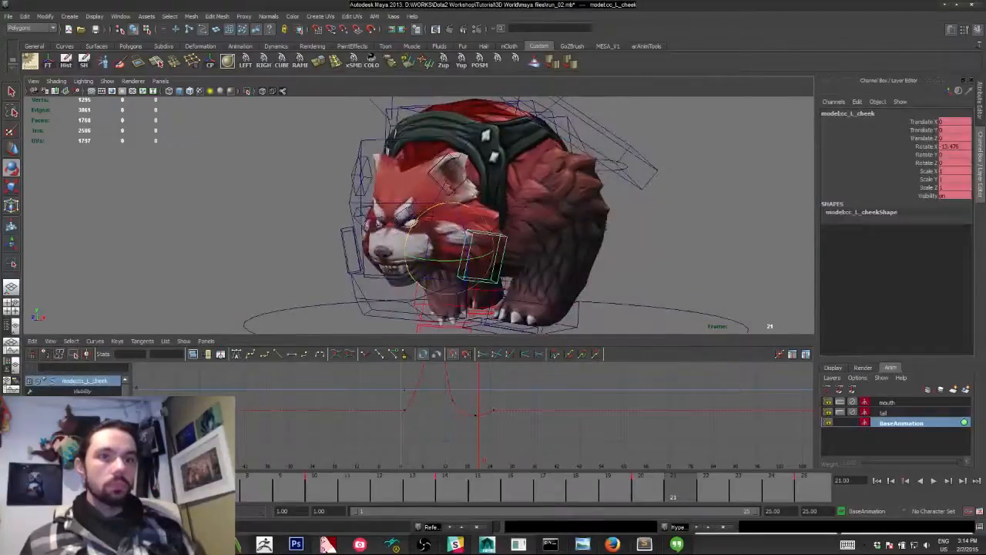
{"action": "left_click_drag", "start_coordinate": [382, 519], "coordinate": [484, 519]}
{"action": "left_click_drag", "start_coordinate": [370, 248], "coordinate": [432, 229], "text": "alt"}
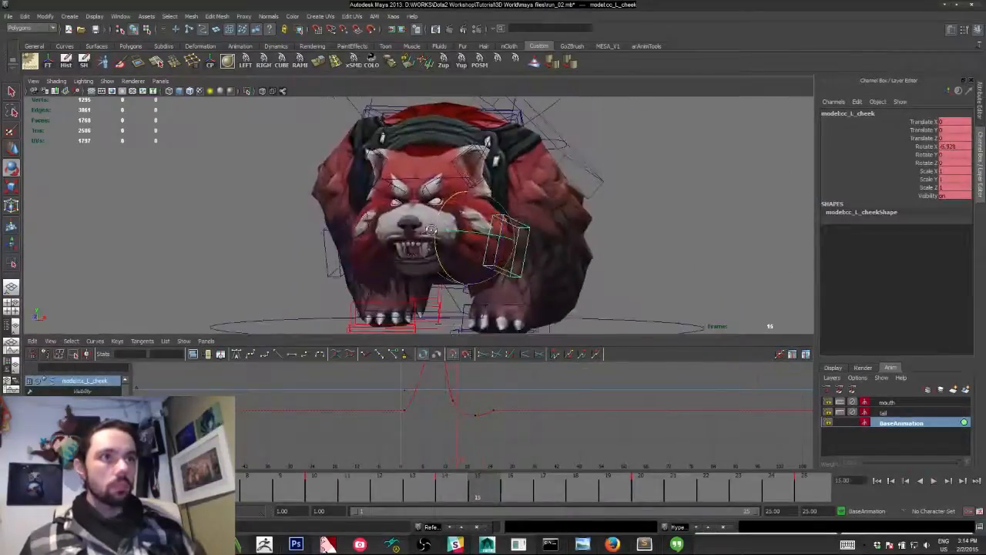
{"action": "key", "text": "alt+v"}
{"action": "left_click_drag", "start_coordinate": [363, 506], "coordinate": [478, 502]}
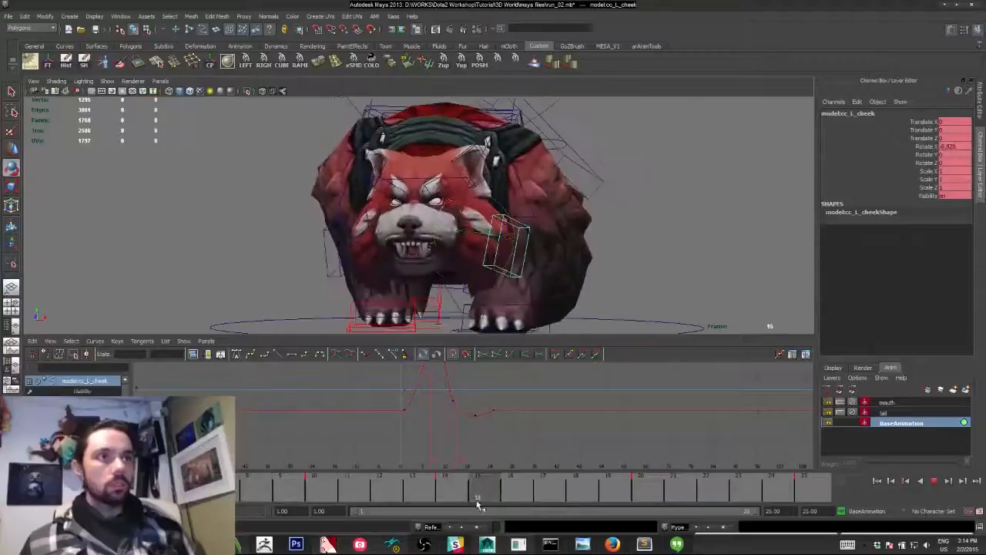
Isolate the cc_head control's Rotate X curve and scale down its keys at frames 6 and 15 to flatten the head motion.
{"action": "left_click", "coordinate": [349, 270]}
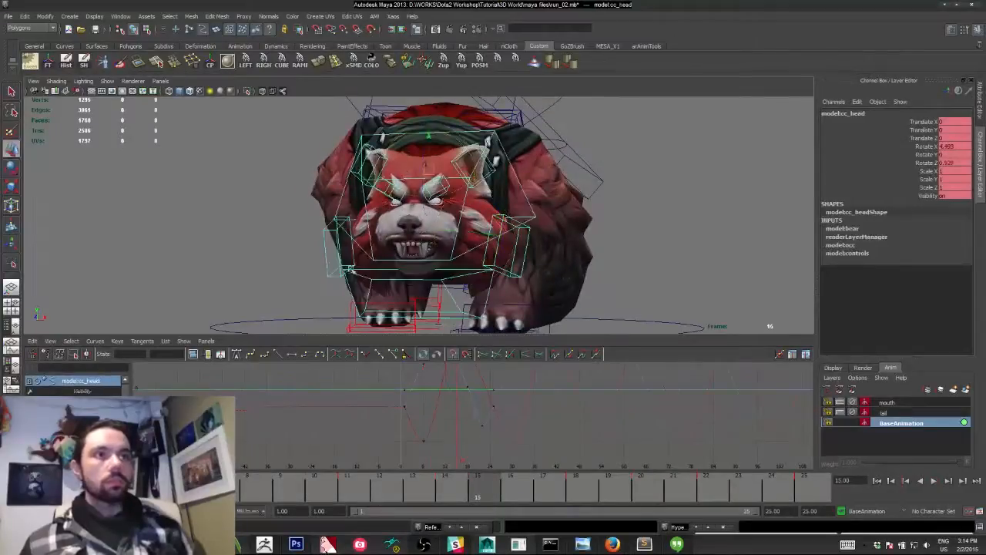
{"action": "key", "text": "comma"}
{"action": "key", "text": "comma"}
{"action": "key", "text": "f"}
{"action": "key", "text": "e"}
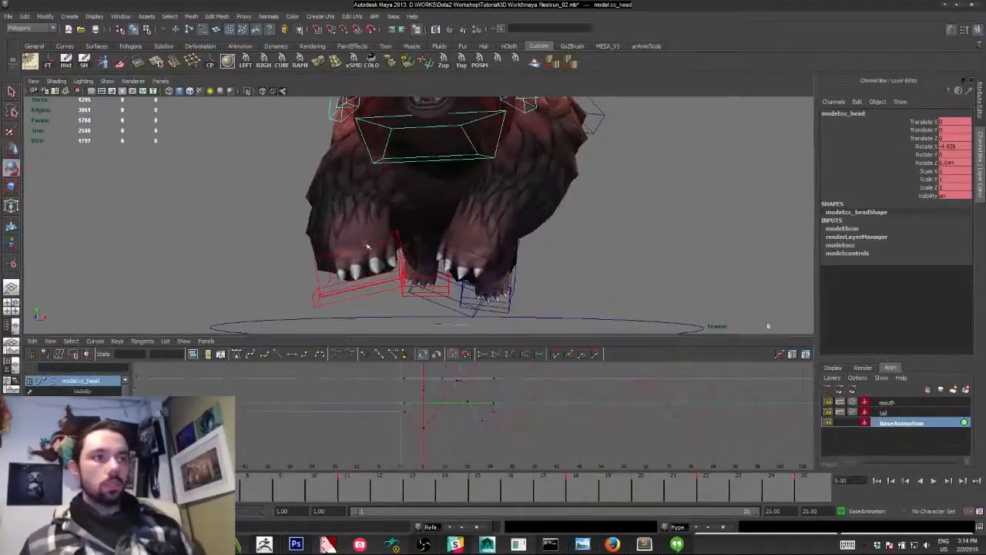
{"action": "key", "text": "f"}
{"action": "scroll", "coordinate": [358, 240], "scroll_direction": "down", "scroll_amount": 1}
{"action": "left_click", "coordinate": [83, 433]}
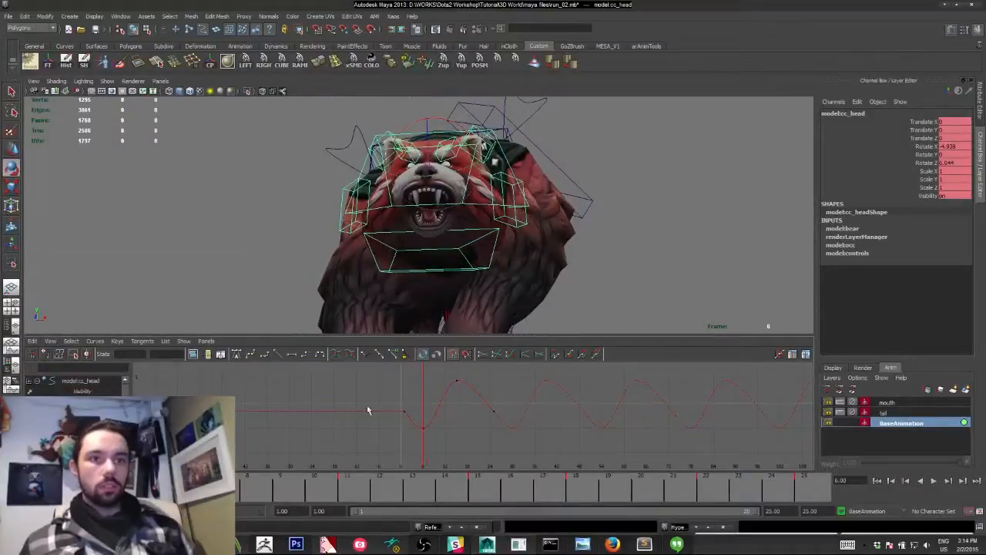
{"action": "key", "text": "s"}
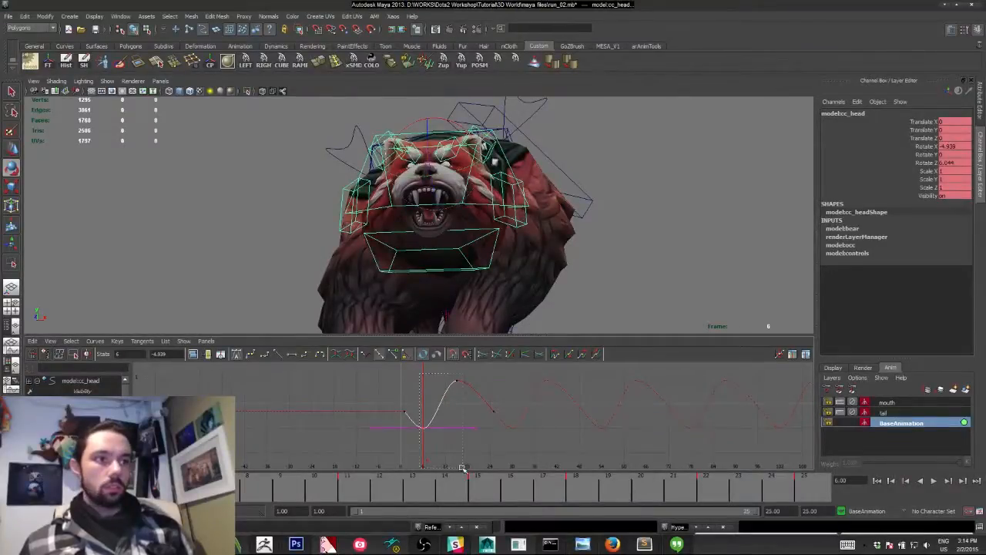
{"action": "left_click_drag", "start_coordinate": [463, 468], "coordinate": [462, 468]}
{"action": "middle_click_drag", "start_coordinate": [420, 406], "coordinate": [420, 426]}
Raise the head's Rotate X keys at frames 1 and 25 slightly, slope their tangents downward, and play back the run.
{"action": "left_click_drag", "start_coordinate": [409, 447], "coordinate": [410, 448]}
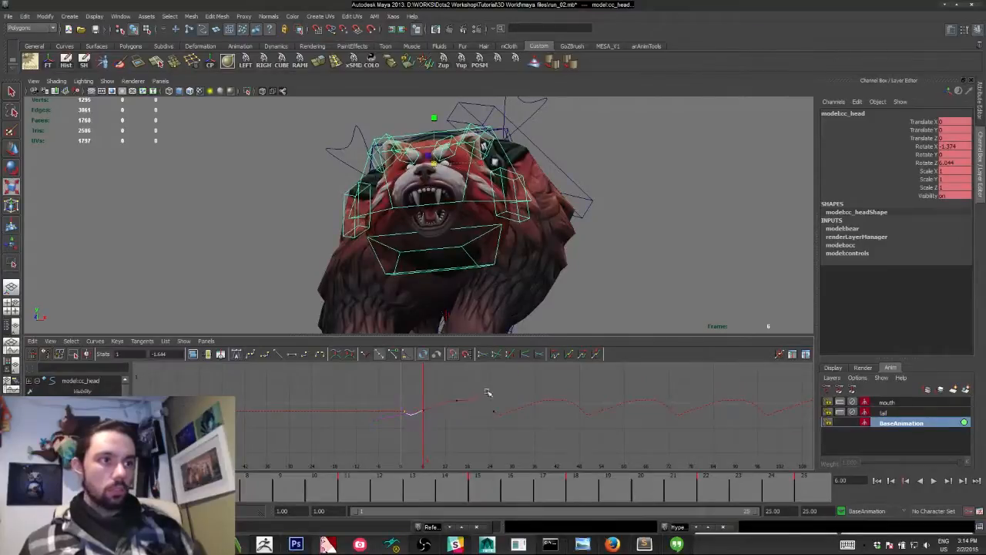
{"action": "left_click_drag", "start_coordinate": [487, 392], "coordinate": [500, 438], "text": "shift"}
{"action": "mouse_move", "coordinate": [305, 406]}
{"action": "middle_mouse_down"}
{"action": "mouse_move", "coordinate": [296, 419]}
{"action": "mouse_move", "coordinate": [301, 410]}
{"action": "middle_mouse_up"}
{"action": "key", "text": "ctrl+z"}
{"action": "key", "text": "w"}
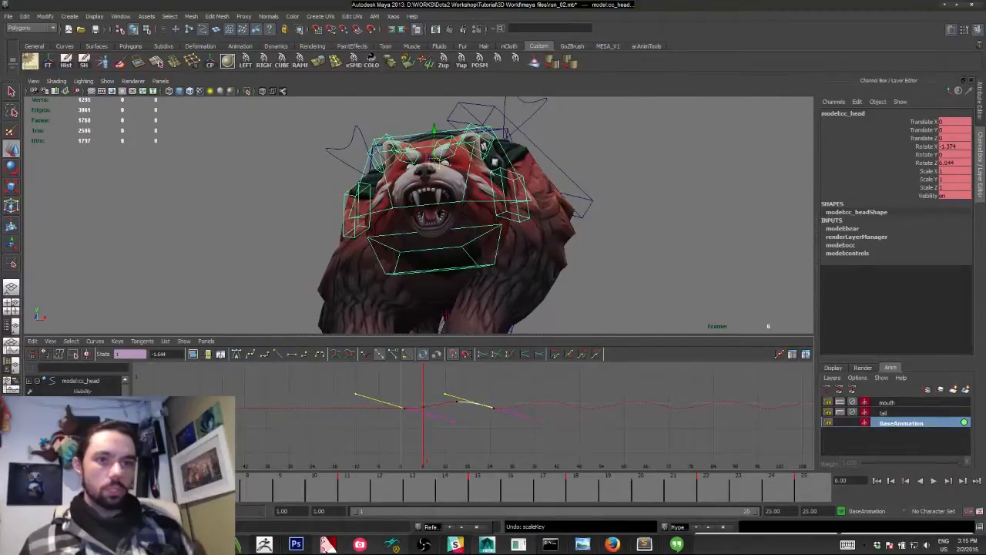
{"action": "key", "text": "alt+v"}
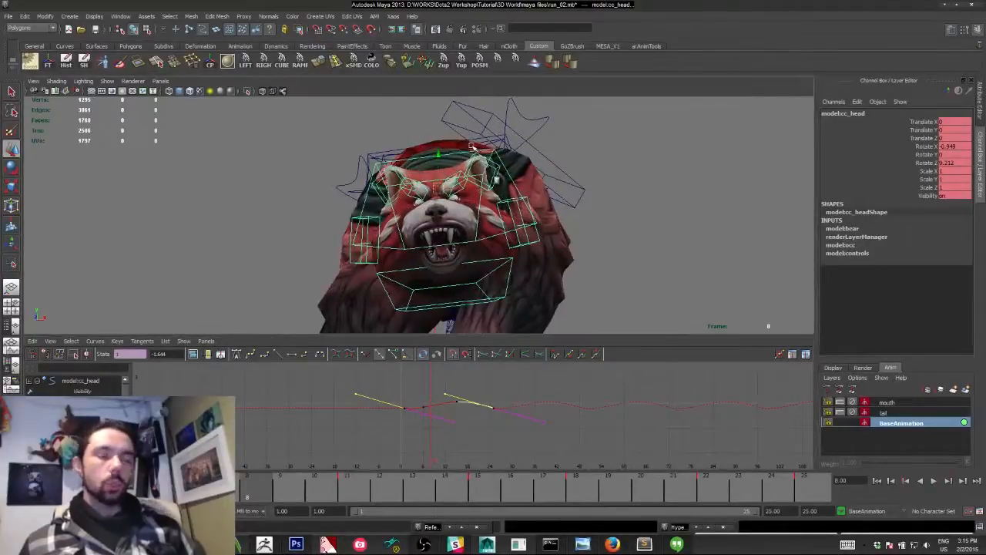
Select all keys of cc_L_cheek alone, set its curves' pre-infinity to cycle, and shift the keys two frames later.
{"action": "left_click", "coordinate": [535, 246]}
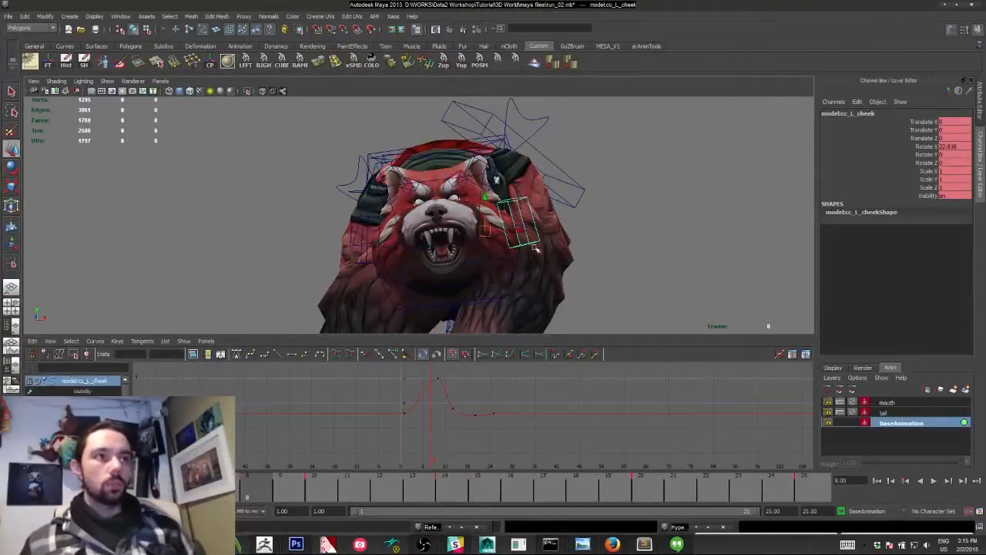
{"action": "right_click_drag", "start_coordinate": [375, 410], "coordinate": [396, 430], "text": "alt+shift"}
{"action": "left_click_drag", "start_coordinate": [378, 388], "coordinate": [558, 464]}
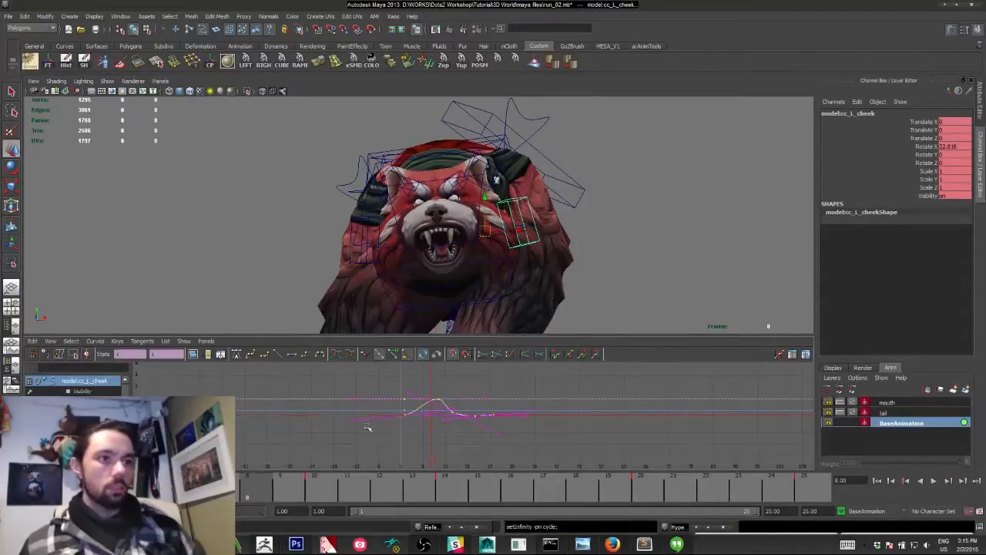
{"action": "middle_click_drag", "start_coordinate": [368, 429], "coordinate": [373, 429]}
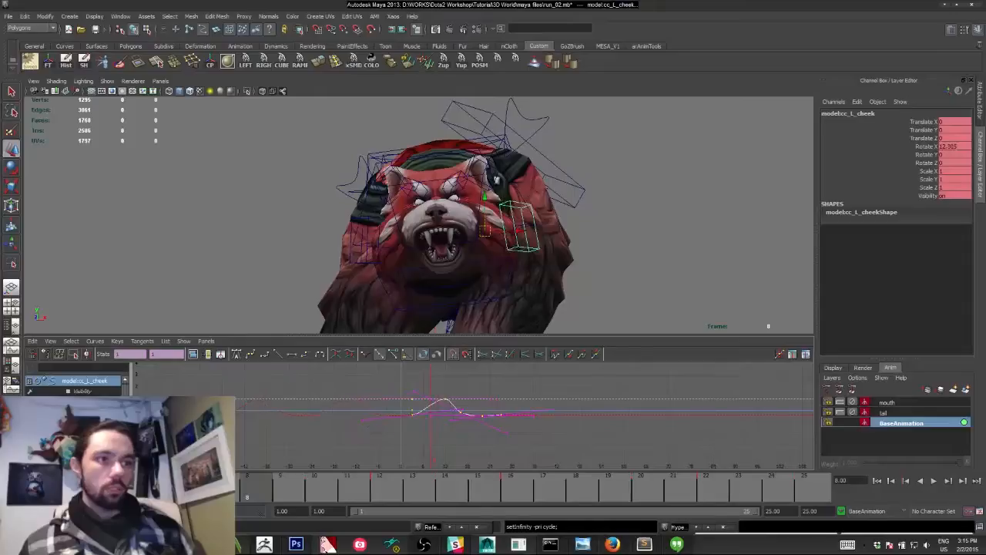
Play back the run to check the offset left cheek, and check the playback speed in the time slider preferences.
{"action": "left_click_drag", "start_coordinate": [70, 493], "coordinate": [811, 530]}
{"action": "left_click", "coordinate": [936, 483]}
{"action": "left_click_drag", "start_coordinate": [539, 293], "coordinate": [460, 293], "text": "alt"}
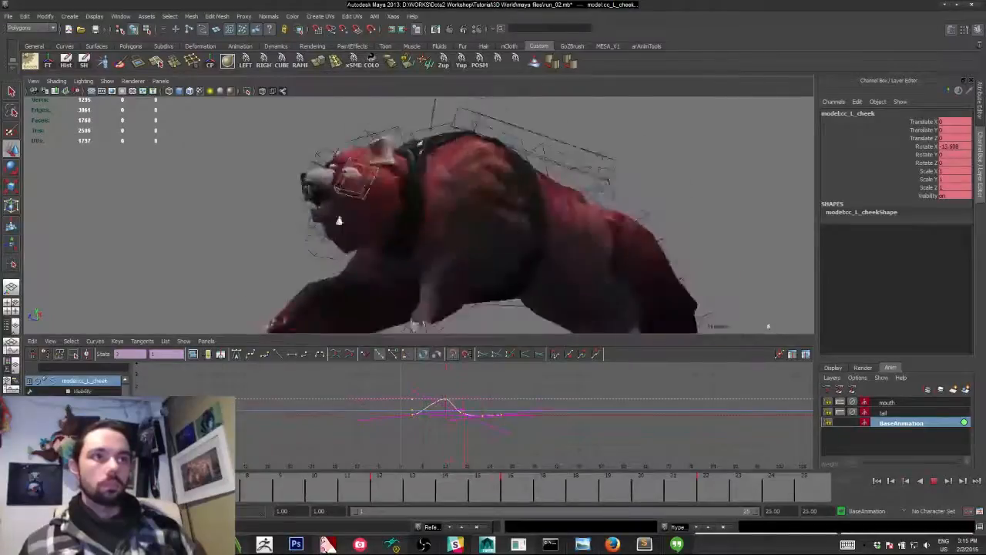
{"action": "left_click", "coordinate": [934, 480]}
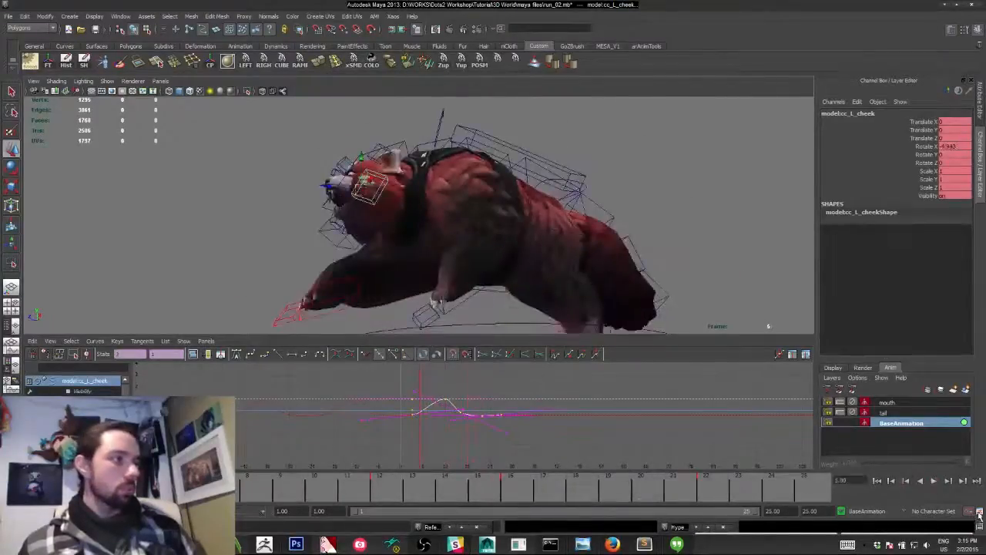
{"action": "left_click", "coordinate": [970, 511]}
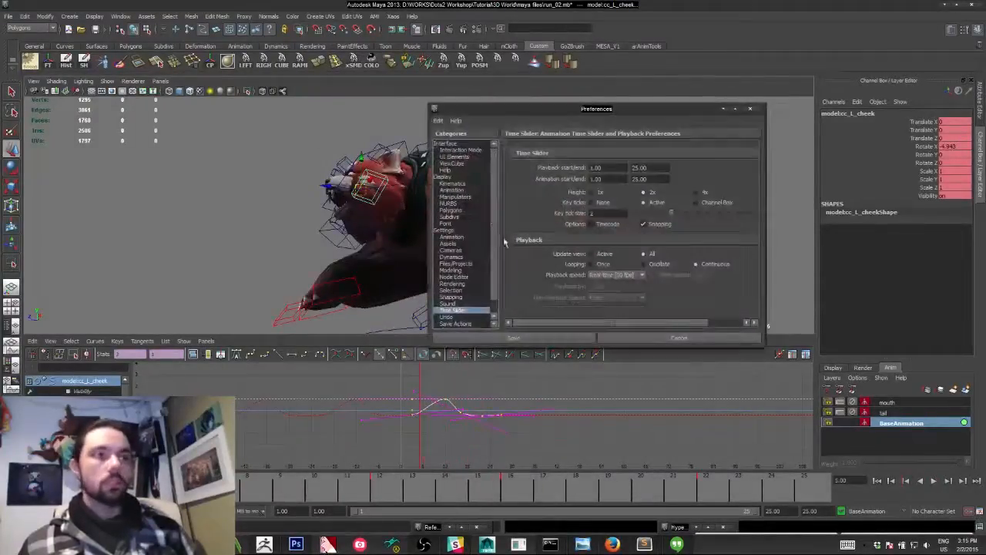
{"action": "left_click", "coordinate": [544, 341]}
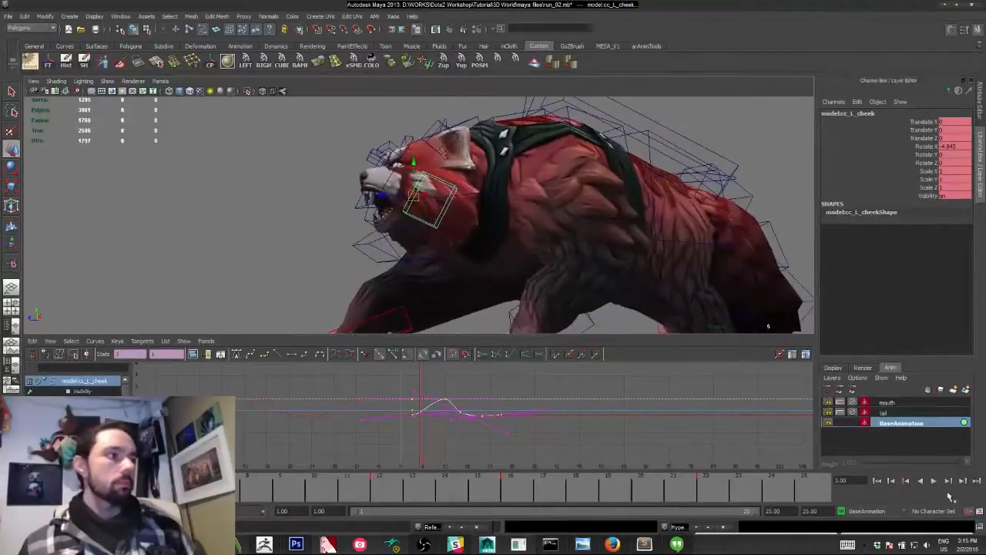
Play back and scrub through the run cycle, examining the cheek, head and body motion from the side and the front.
{"action": "left_click", "coordinate": [934, 480]}
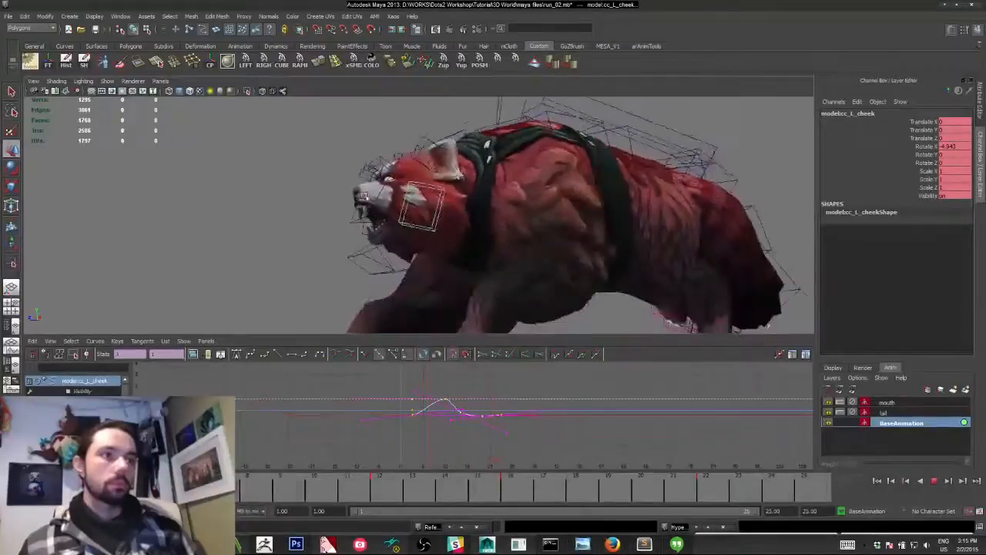
{"action": "key", "text": "space"}
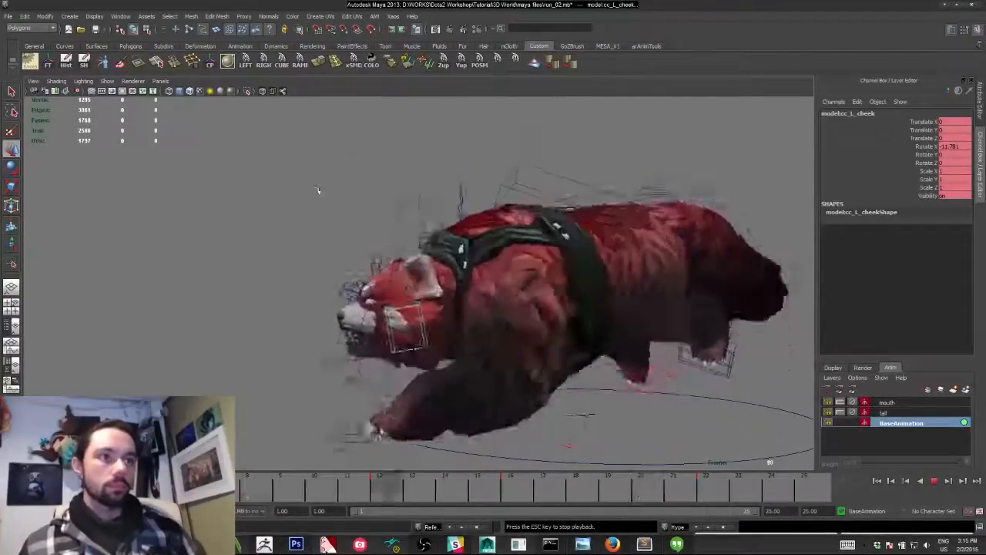
{"action": "left_click_drag", "start_coordinate": [317, 189], "coordinate": [391, 185], "text": "alt"}
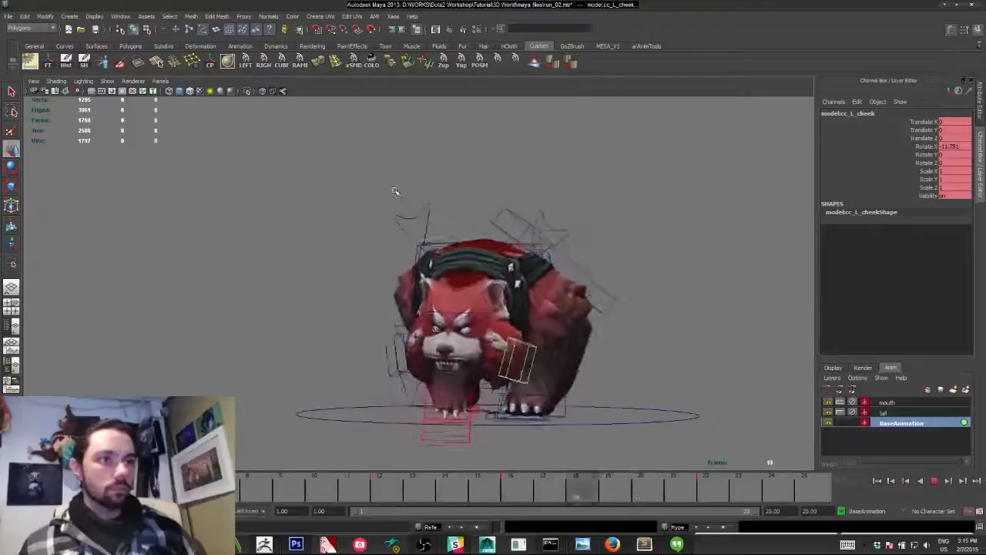
{"action": "left_click_drag", "start_coordinate": [403, 205], "coordinate": [286, 203], "text": "alt"}
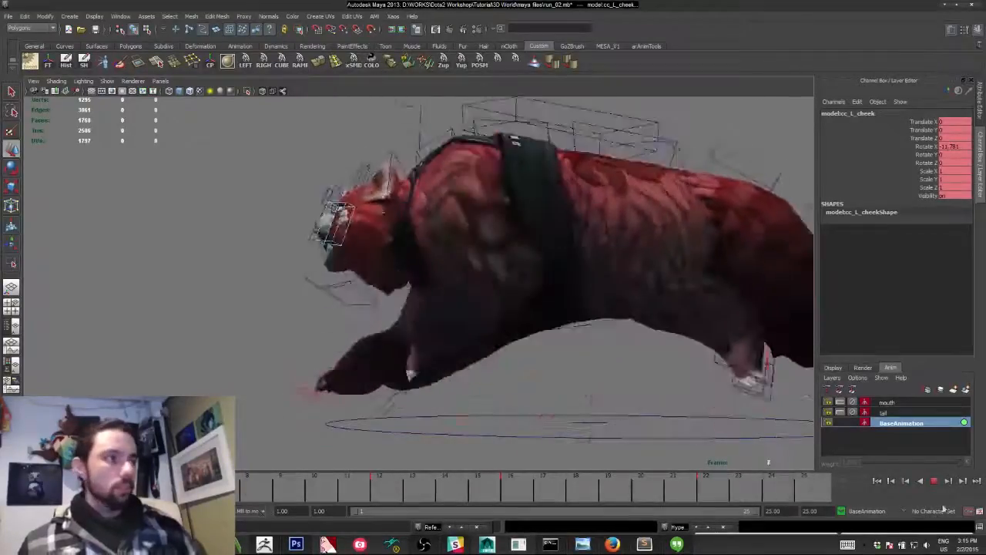
{"action": "left_click", "coordinate": [935, 481]}
{"action": "left_click_drag", "start_coordinate": [504, 227], "coordinate": [592, 249], "text": "alt"}
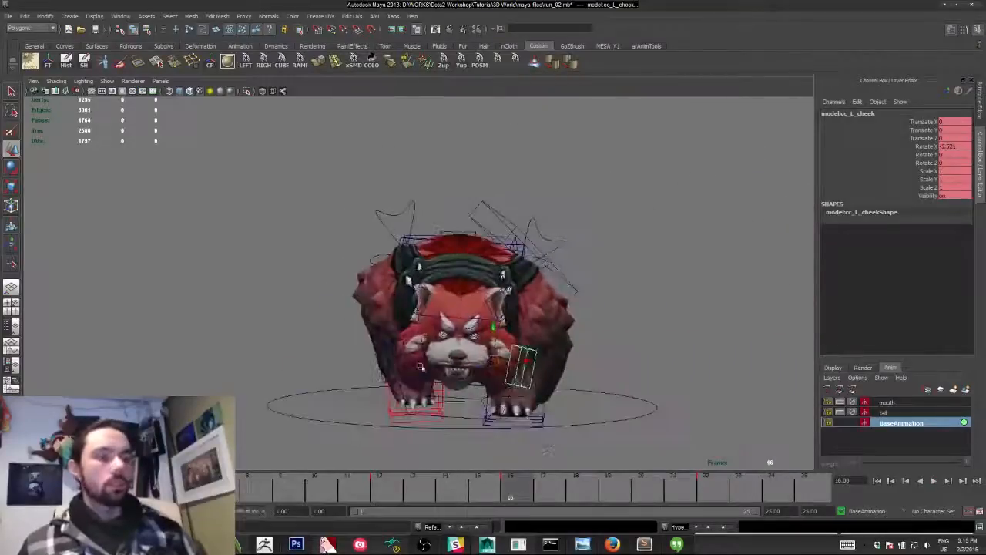
{"action": "mouse_move", "coordinate": [454, 499]}
{"action": "left_mouse_down"}
{"action": "mouse_move", "coordinate": [467, 493]}
{"action": "mouse_move", "coordinate": [241, 501]}
{"action": "mouse_move", "coordinate": [447, 506]}
{"action": "left_mouse_up"}
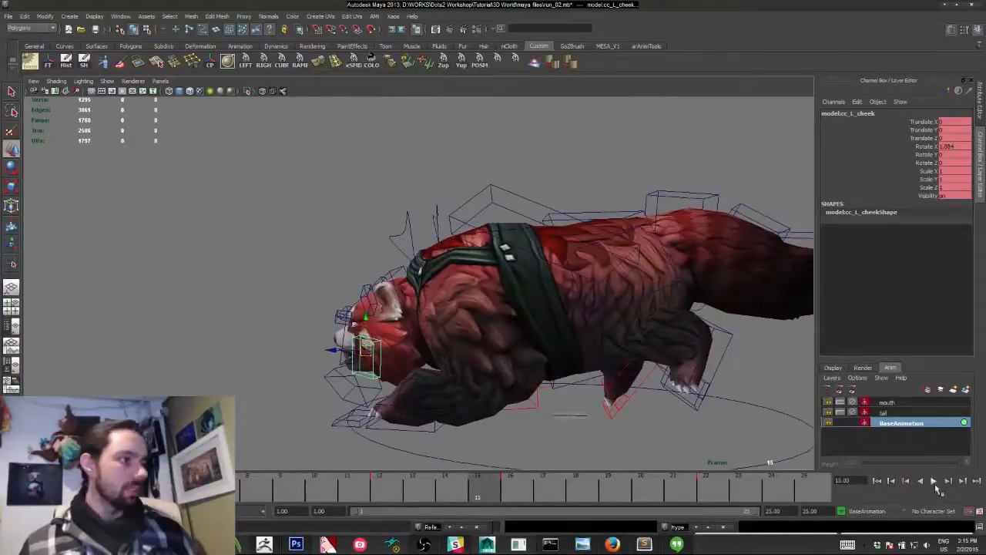
{"action": "left_click", "coordinate": [934, 480]}
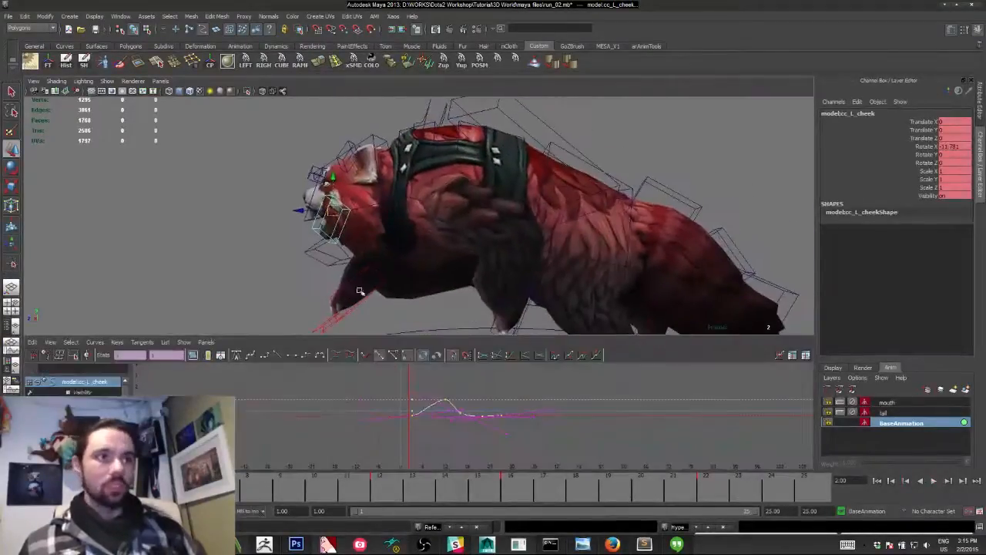
{"action": "right_click_drag", "start_coordinate": [359, 292], "coordinate": [302, 286], "text": "alt"}
{"action": "left_click_drag", "start_coordinate": [65, 485], "coordinate": [648, 484]}
{"action": "middle_click_drag", "start_coordinate": [525, 175], "coordinate": [458, 198], "text": "alt"}
{"action": "left_click_drag", "start_coordinate": [626, 188], "coordinate": [529, 209], "text": "alt"}
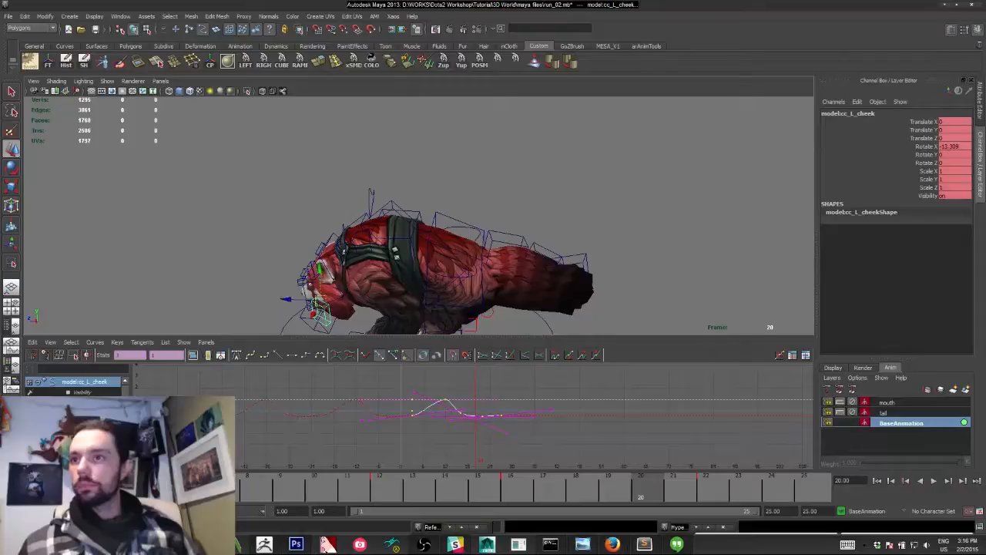
Select the cc_L_toe controls of both front feet, cc_L_foot and cc_L_foot1, and key them at frame 1.
{"action": "left_click", "coordinate": [234, 227]}
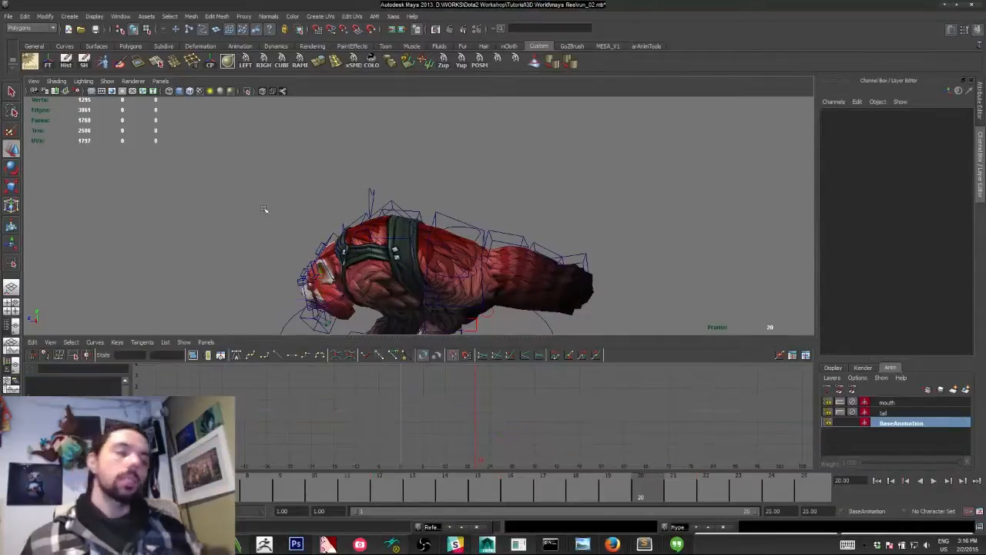
{"action": "middle_click_drag", "start_coordinate": [241, 215], "coordinate": [279, 150], "text": "alt"}
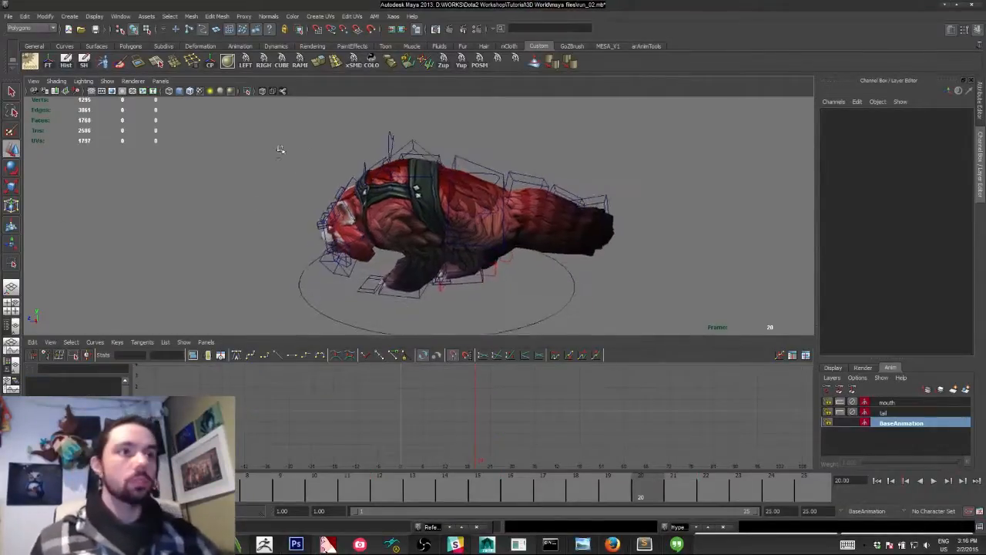
{"action": "left_click_drag", "start_coordinate": [280, 149], "coordinate": [289, 177], "text": "alt"}
{"action": "right_click_drag", "start_coordinate": [289, 178], "coordinate": [342, 320], "text": "alt"}
{"action": "left_click_drag", "start_coordinate": [342, 321], "coordinate": [353, 299], "text": "alt"}
{"action": "left_click", "coordinate": [338, 310]}
{"action": "middle_click_drag", "start_coordinate": [353, 299], "coordinate": [361, 237], "text": "alt"}
{"action": "left_click_drag", "start_coordinate": [361, 237], "coordinate": [532, 262], "text": "alt"}
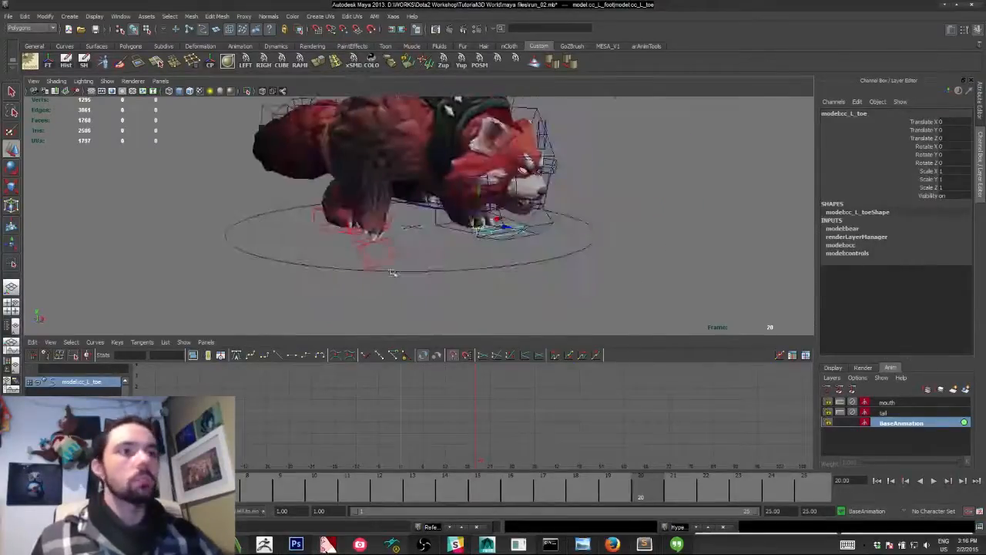
{"action": "left_click", "coordinate": [359, 251], "text": "shift"}
{"action": "left_click_drag", "start_coordinate": [359, 251], "coordinate": [220, 240], "text": "alt"}
{"action": "key", "text": "alt+shift+v"}
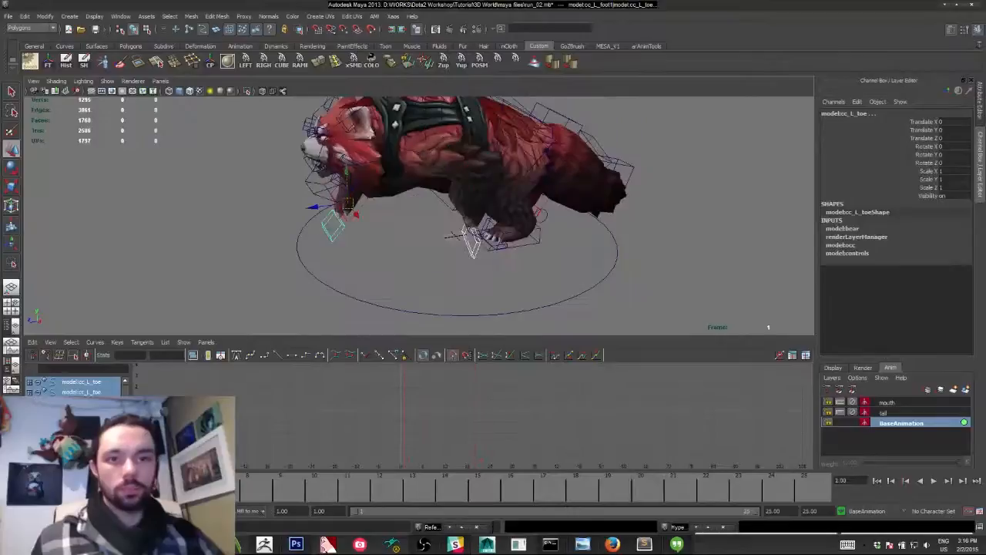
{"action": "key", "text": "s"}
Select only cc_L_foot1's toe control and bend it to a Rotate X of about 30.4 at frame 1.
{"action": "left_click", "coordinate": [326, 218]}
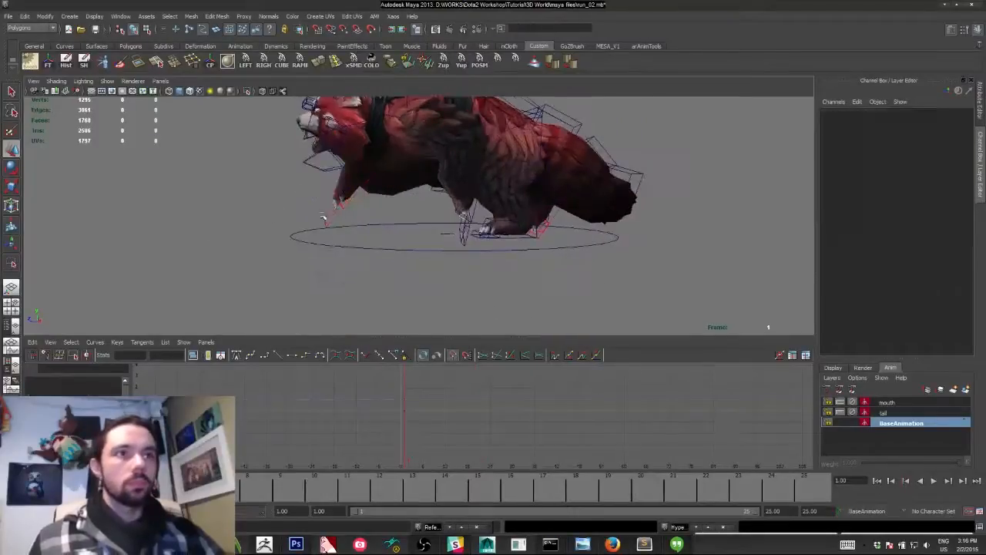
{"action": "left_click", "coordinate": [333, 216]}
{"action": "key", "text": "alt+v"}
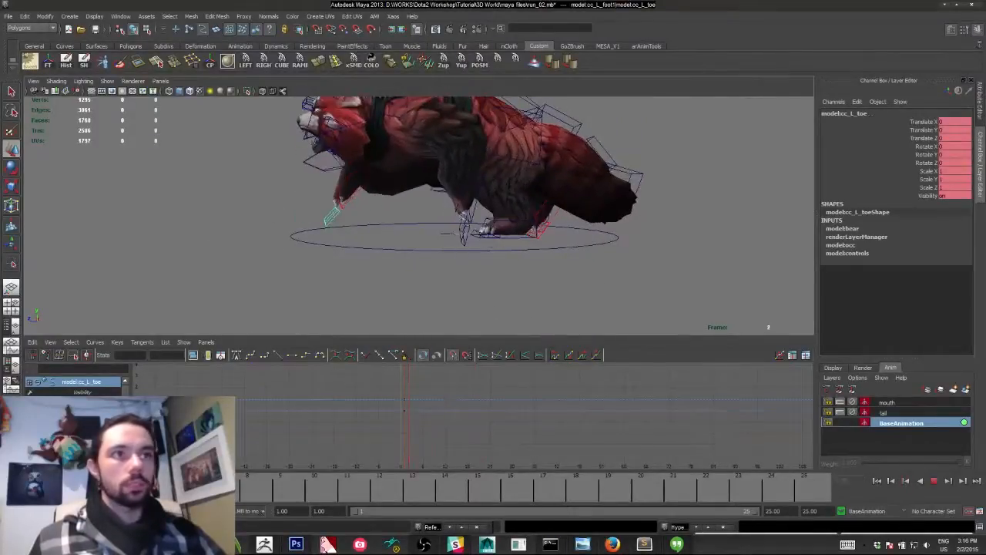
{"action": "key", "text": "e"}
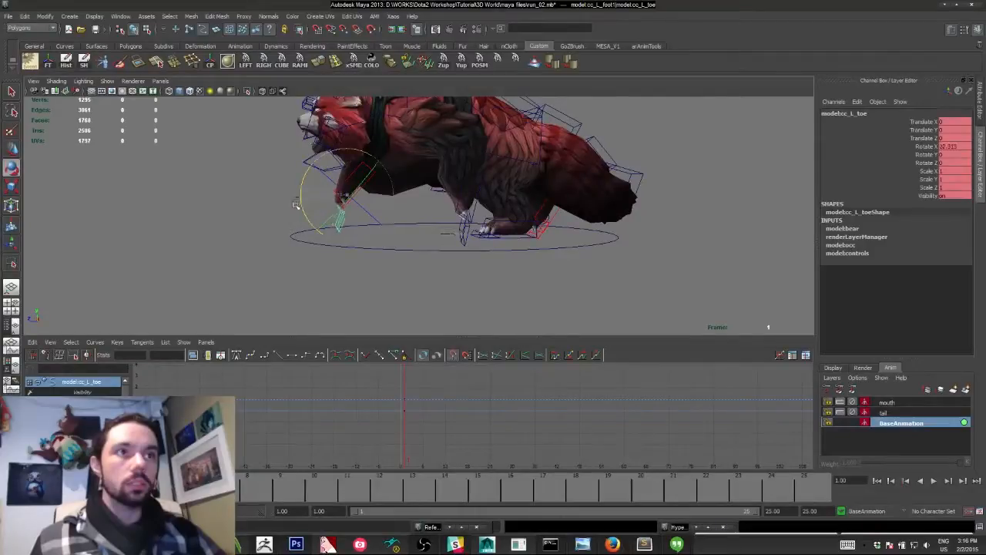
{"action": "key", "text": "alt+v"}
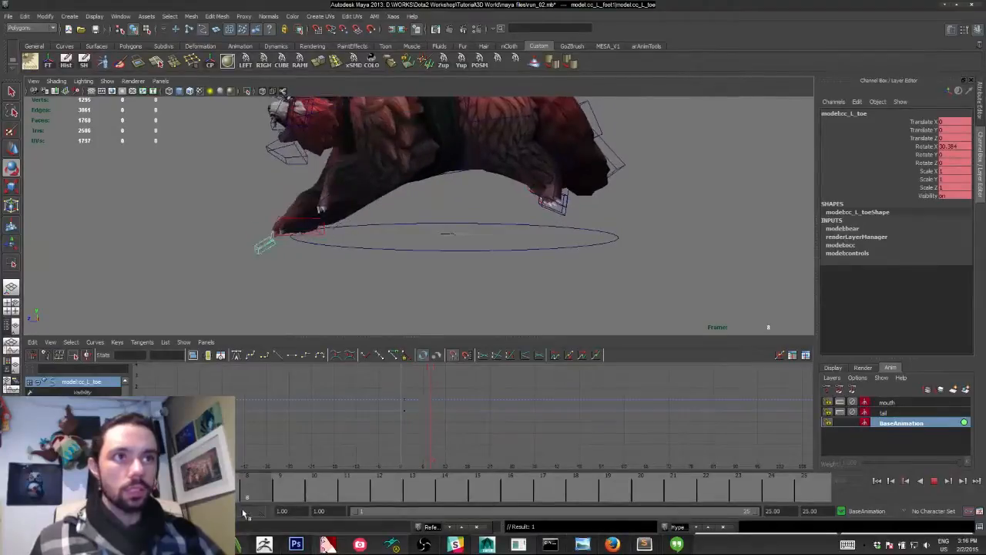
Rotate cc_L_foot1's toe to a Rotate X of about -14.8 at frame 8 and set it to 0 at frame 9.
{"action": "key", "text": "alt+v"}
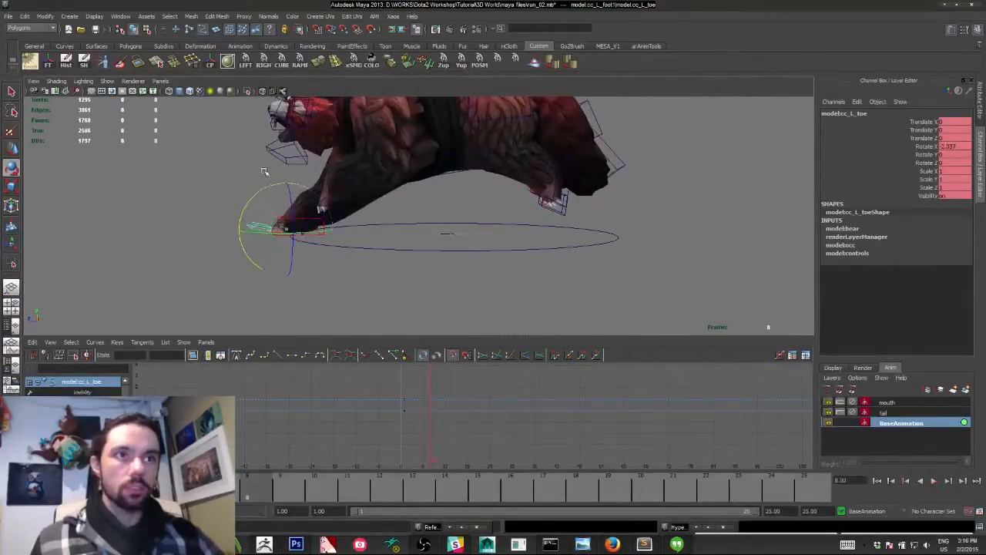
{"action": "left_click", "coordinate": [280, 493]}
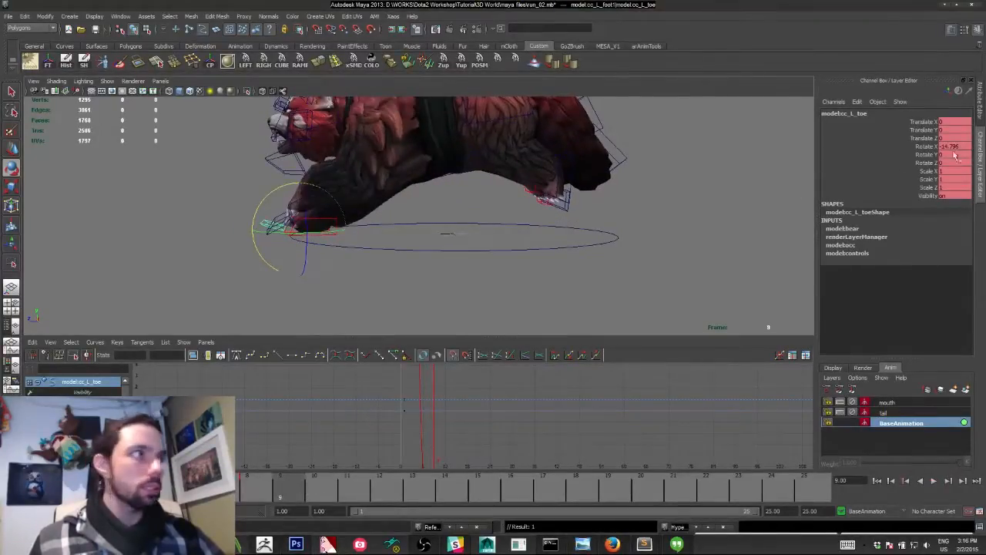
{"action": "type", "text": "0"}
{"action": "key", "text": "Return"}
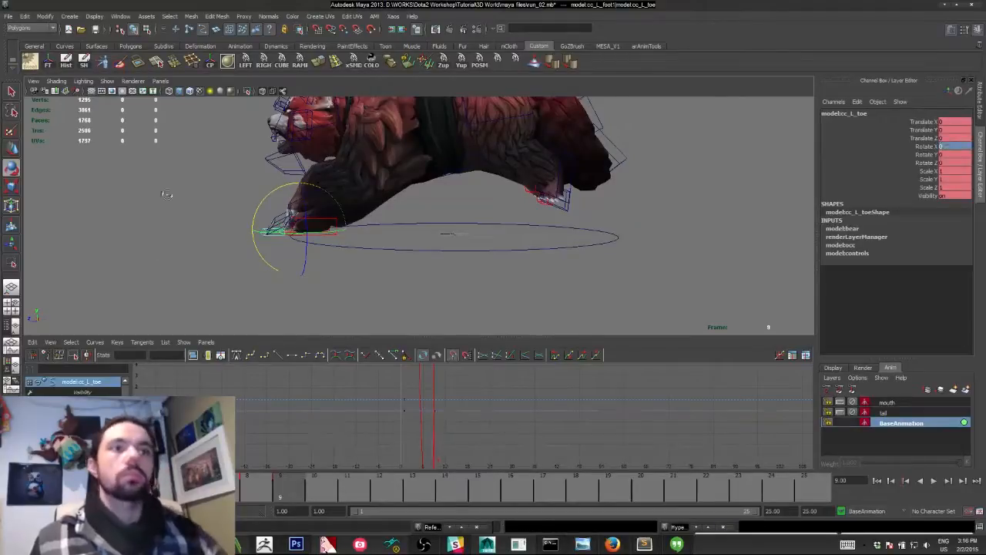
Key cc_L_foot1's toe flat at frame 15 and rotate it to a Rotate X of about -24.5 at frame 18.
{"action": "left_click_drag", "start_coordinate": [170, 193], "coordinate": [416, 212], "text": "alt"}
{"action": "mouse_move", "coordinate": [279, 488]}
{"action": "left_mouse_down"}
{"action": "mouse_move", "coordinate": [247, 489]}
{"action": "mouse_move", "coordinate": [271, 487]}
{"action": "left_mouse_up"}
{"action": "left_click_drag", "start_coordinate": [386, 218], "coordinate": [373, 214], "text": "alt"}
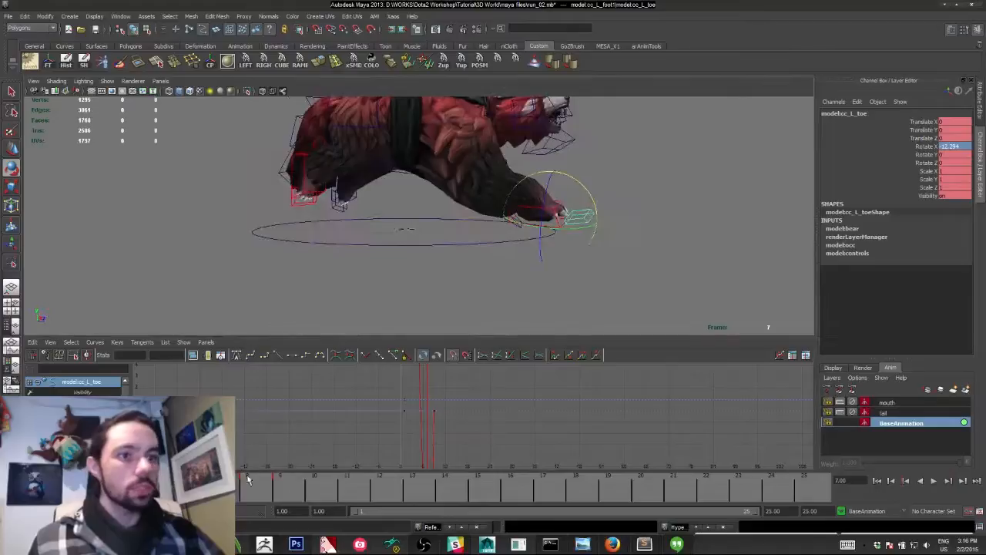
{"action": "key", "text": "alt+v"}
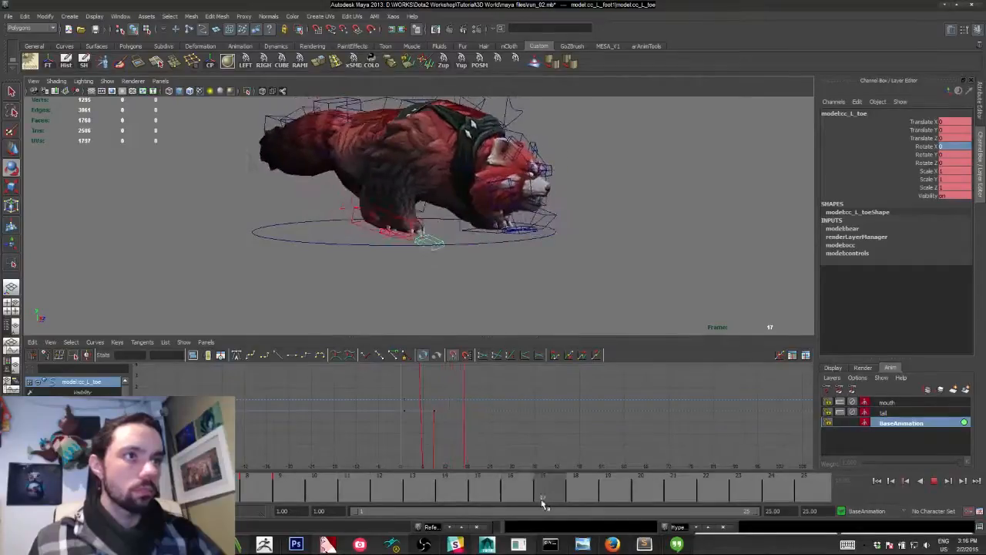
{"action": "left_click_drag", "start_coordinate": [496, 503], "coordinate": [576, 497]}
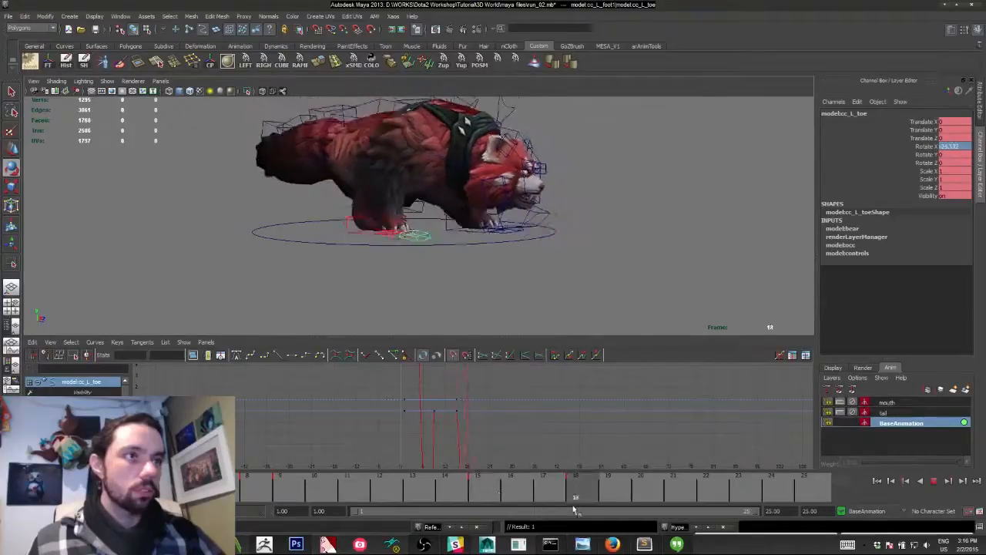
Make the ground display layer visible as a floor reference for the bear's feet.
{"action": "left_click", "coordinate": [839, 368]}
{"action": "scroll", "coordinate": [836, 416], "scroll_direction": "down", "scroll_amount": 2}
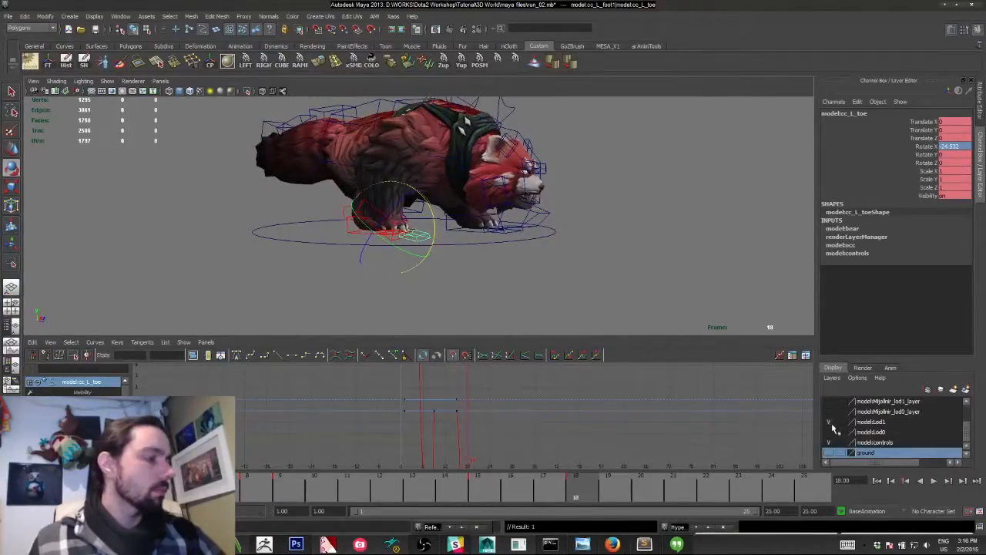
{"action": "left_click", "coordinate": [829, 452]}
Copy cc_L_foot1's toe pose from frame 1 to frame 25 so its rotation loops, and frame the resulting curve.
{"action": "key", "text": "alt+v"}
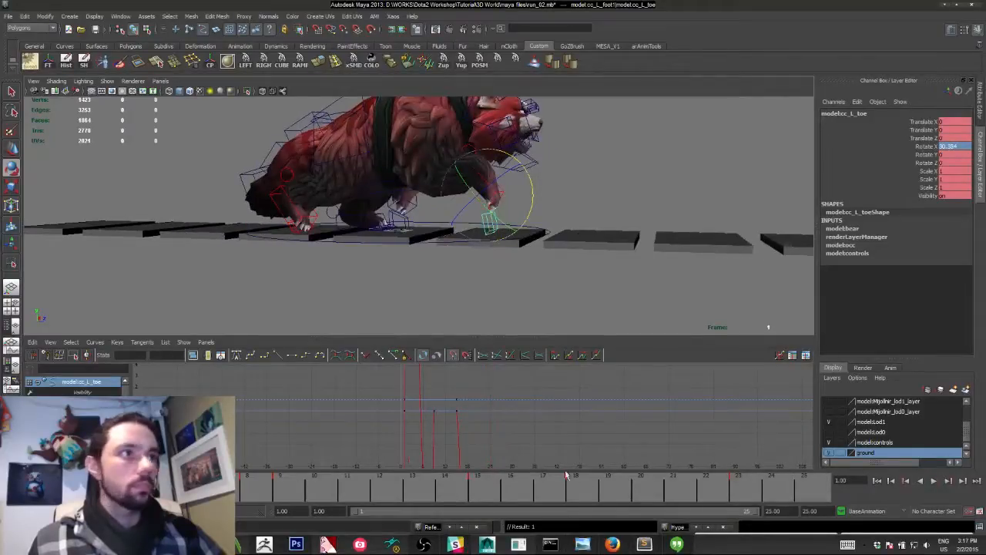
{"action": "right_click_drag", "start_coordinate": [518, 422], "coordinate": [506, 468], "text": "alt+shift"}
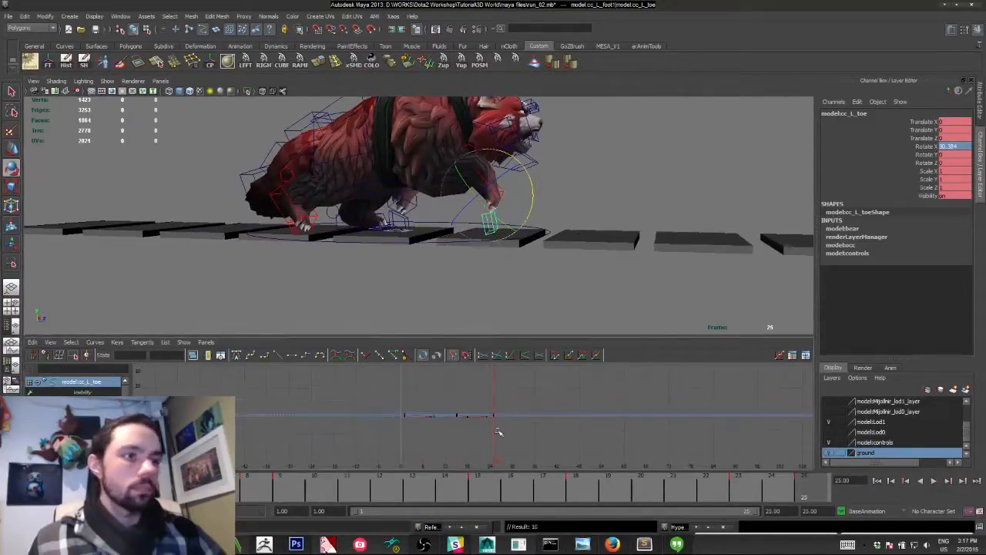
{"action": "right_click_drag", "start_coordinate": [499, 433], "coordinate": [482, 373], "text": "alt+shift"}
Adjust cc_L_foot1's toe at frame 23 to a Rotate X of about 8.2 and check the motion into frame 25.
{"action": "left_click_drag", "start_coordinate": [452, 494], "coordinate": [647, 512]}
{"action": "mouse_move", "coordinate": [568, 501]}
{"action": "left_mouse_down"}
{"action": "mouse_move", "coordinate": [859, 491]}
{"action": "mouse_move", "coordinate": [590, 499]}
{"action": "mouse_move", "coordinate": [737, 497]}
{"action": "left_mouse_up"}
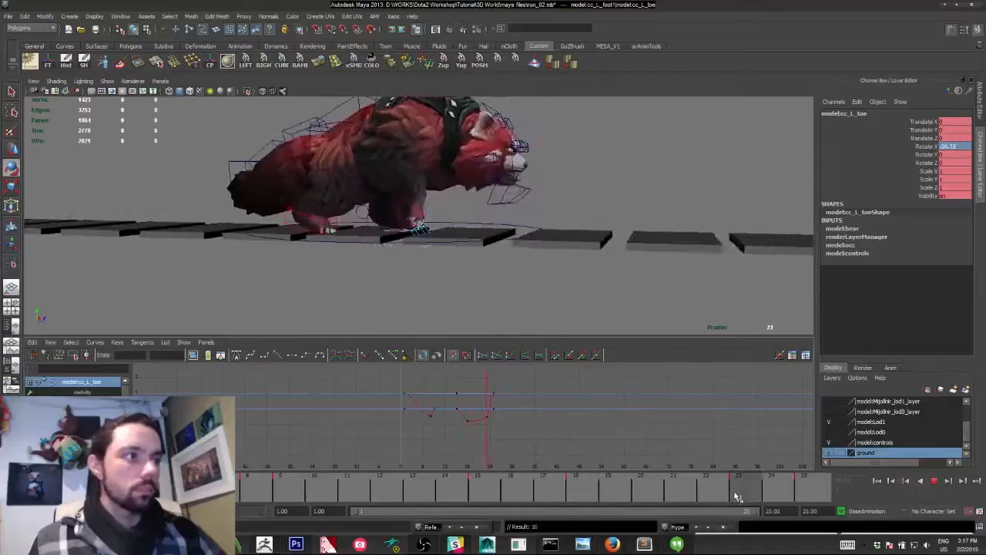
{"action": "left_click_drag", "start_coordinate": [453, 202], "coordinate": [446, 185]}
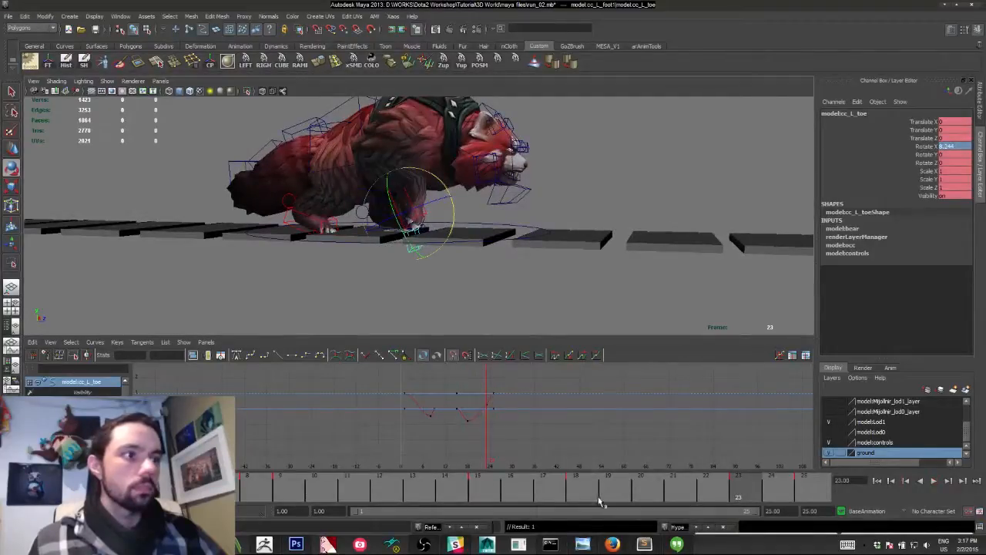
{"action": "key", "text": "alt+v"}
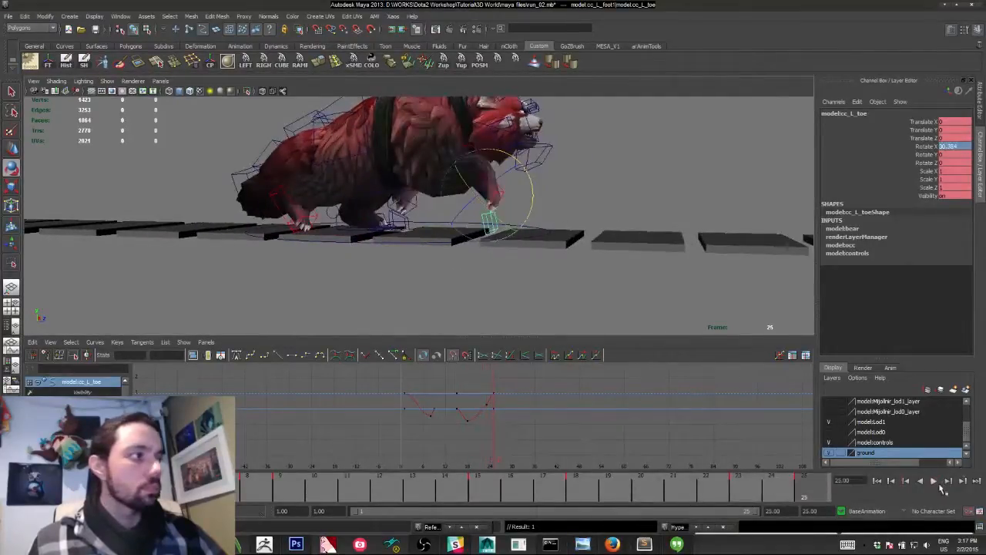
Play back the run over the ground and examine the front toe's motion from both sides.
{"action": "left_click", "coordinate": [935, 482]}
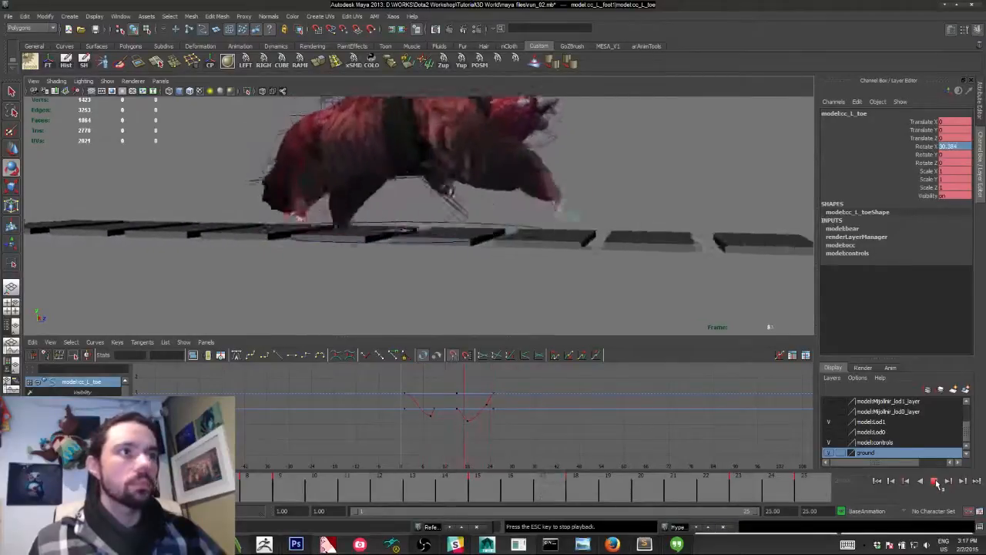
{"action": "left_click_drag", "start_coordinate": [331, 254], "coordinate": [259, 247], "text": "alt"}
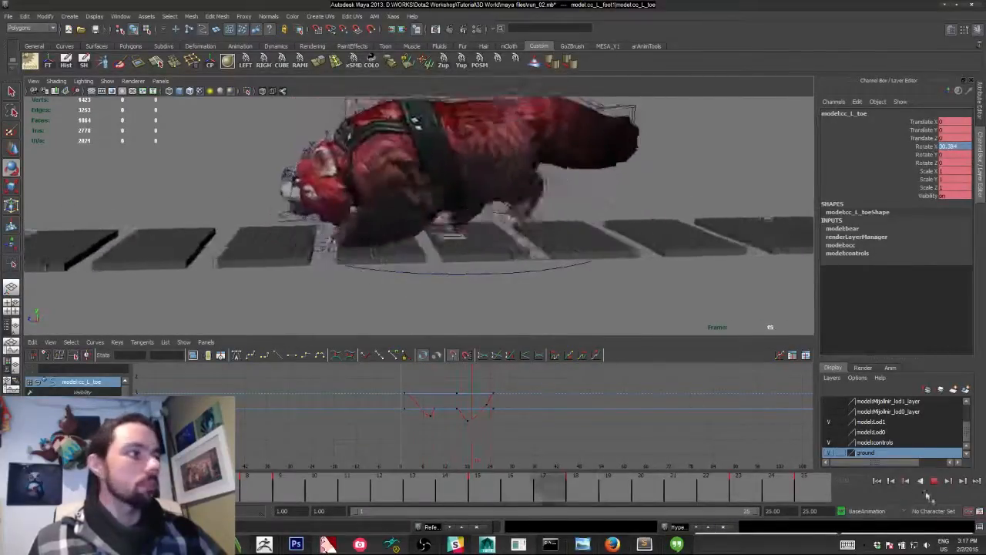
{"action": "left_click", "coordinate": [935, 482]}
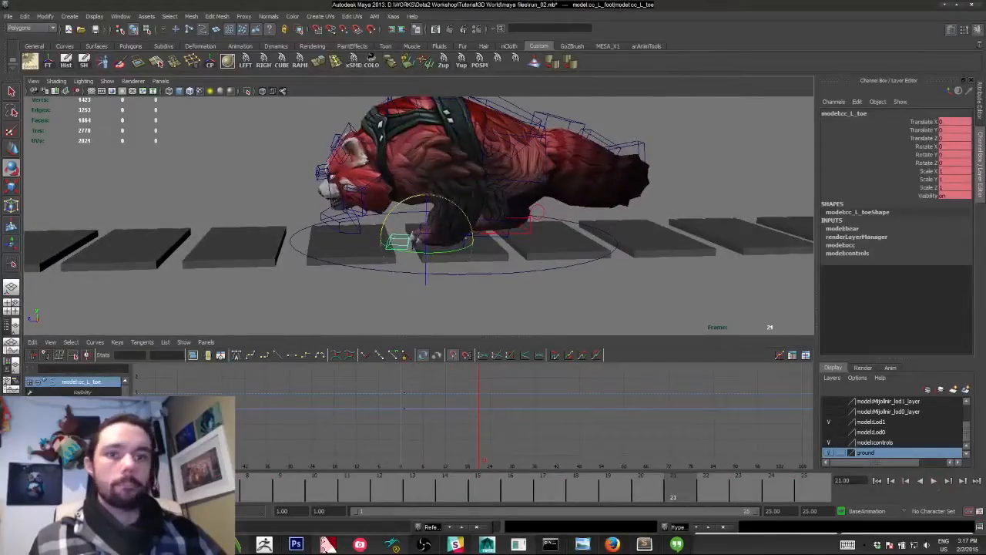
Rotate cc_L_foot's toe control to a Rotate X of about 26.9 at frame 6 and about -13 at frame 12.
{"action": "left_click_drag", "start_coordinate": [101, 487], "coordinate": [196, 488]}
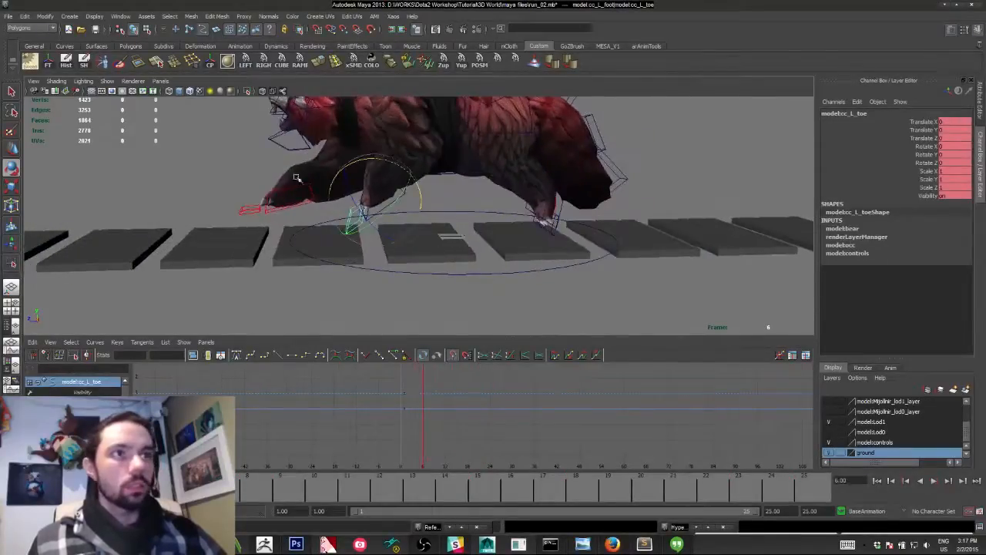
{"action": "left_click_drag", "start_coordinate": [349, 164], "coordinate": [331, 171]}
{"action": "key", "text": "alt+v"}
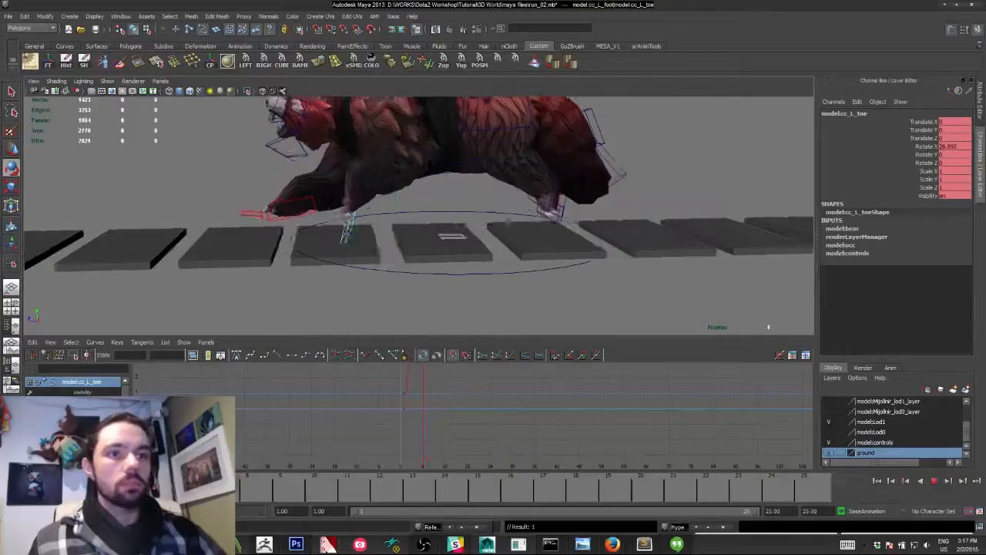
{"action": "left_click", "coordinate": [377, 499]}
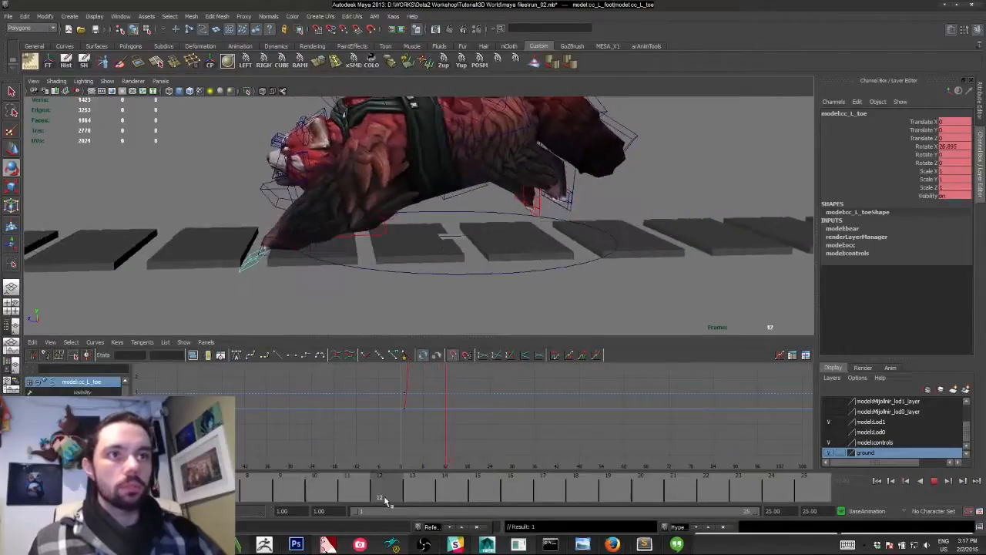
{"action": "left_click_drag", "start_coordinate": [286, 201], "coordinate": [324, 211]}
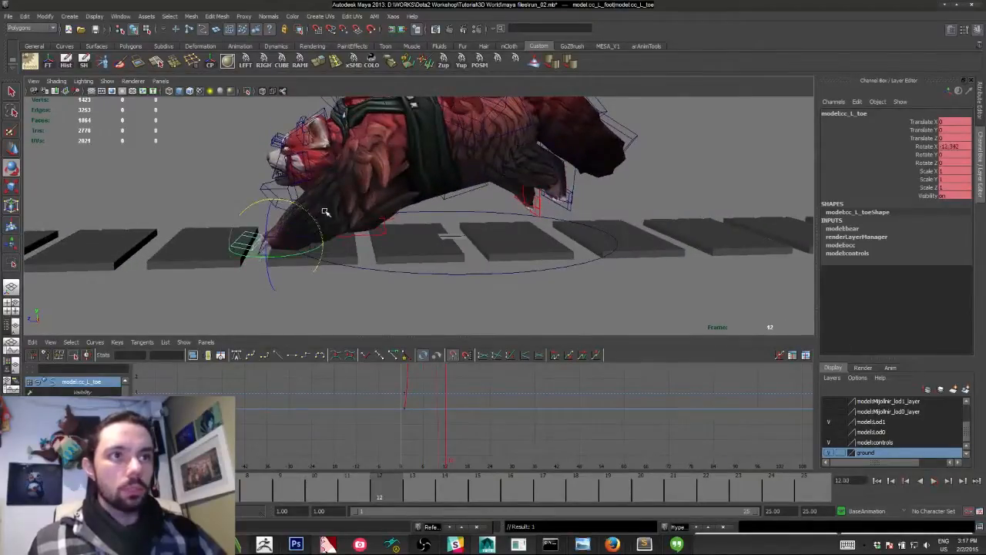
Key cc_L_foot's toe at Rotate X 0 on frames 13 and 21, and rotate it to a slightly negative Rotate X at frame 23.
{"action": "key", "text": "alt+v"}
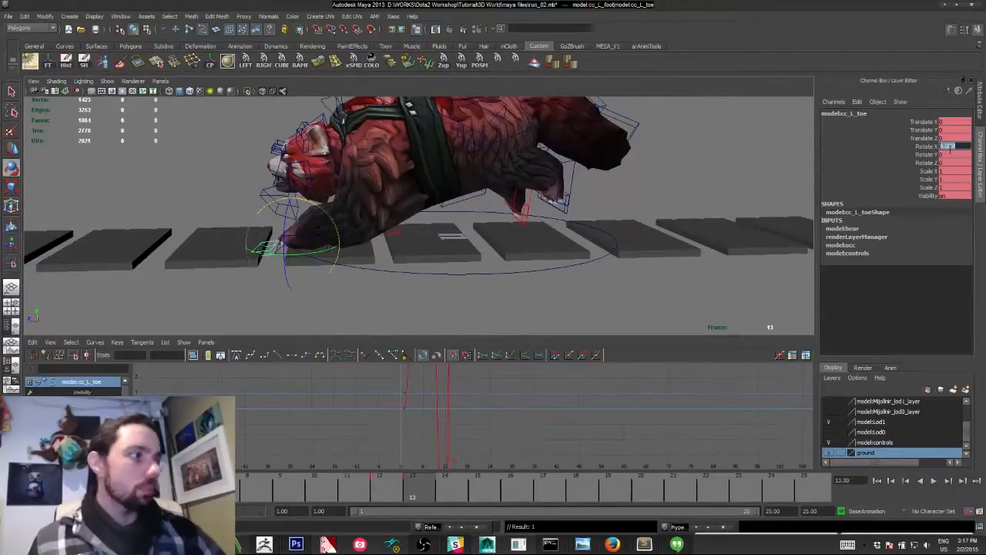
{"action": "left_click", "coordinate": [950, 147]}
{"action": "left_click_drag", "start_coordinate": [422, 494], "coordinate": [748, 491]}
{"action": "key", "text": "s"}
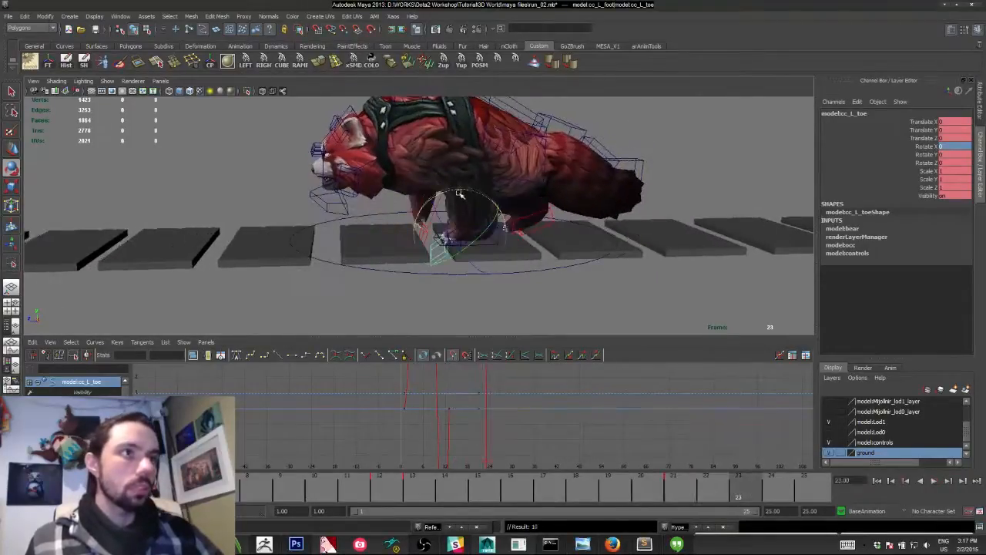
{"action": "left_click_drag", "start_coordinate": [471, 191], "coordinate": [470, 189]}
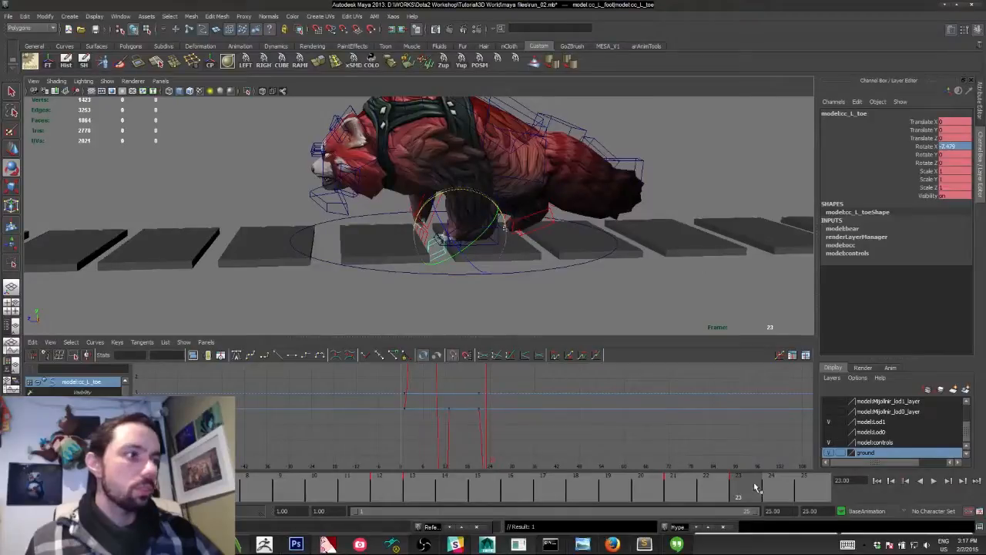
Copy the toe's frame 1 pose to frame 25 and align the tangents of the first and last Rotate X keys so the curve loops.
{"action": "left_click_drag", "start_coordinate": [757, 487], "coordinate": [804, 487]}
{"action": "key", "text": "alt+shift+v"}
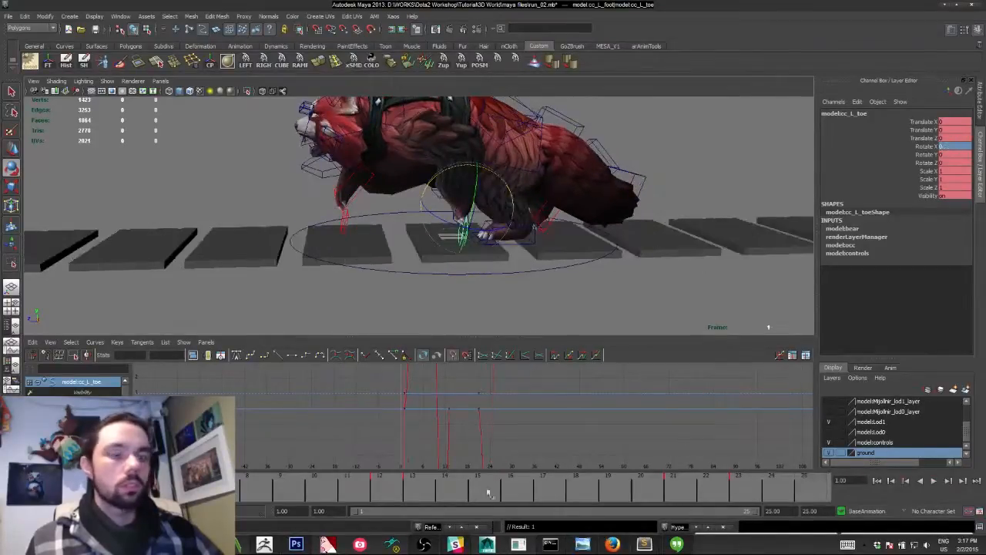
{"action": "key", "text": "alt+v"}
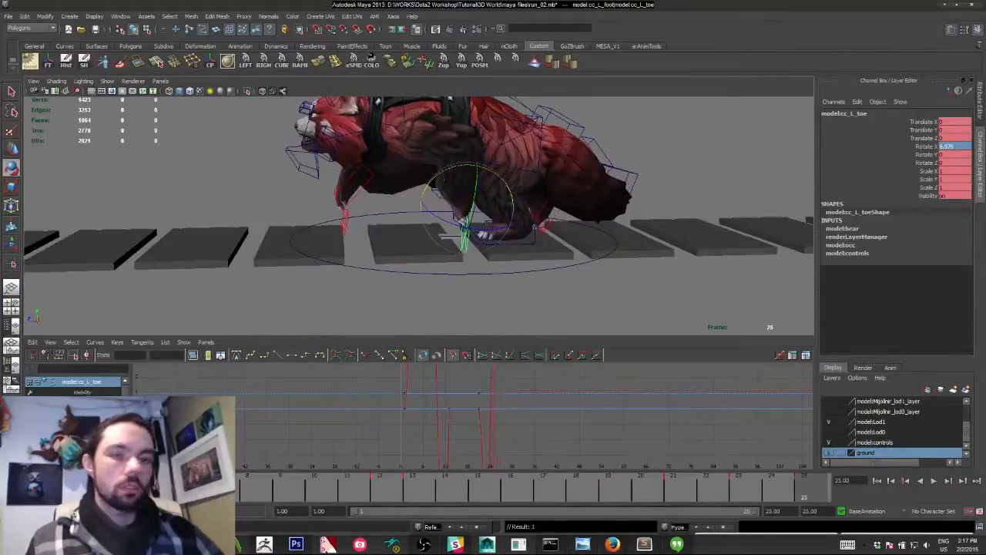
{"action": "right_click_drag", "start_coordinate": [340, 430], "coordinate": [377, 406], "text": "alt"}
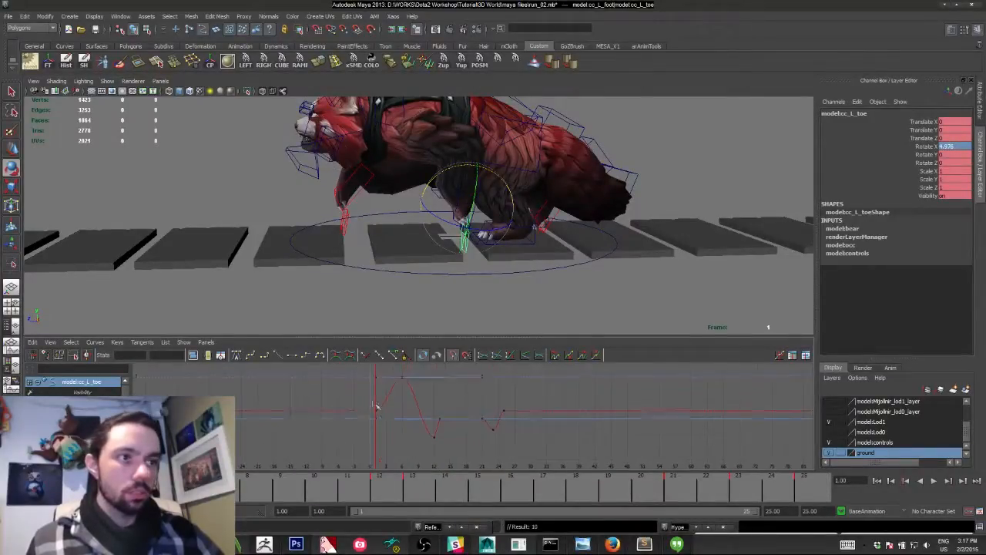
{"action": "left_click_drag", "start_coordinate": [361, 406], "coordinate": [382, 415]}
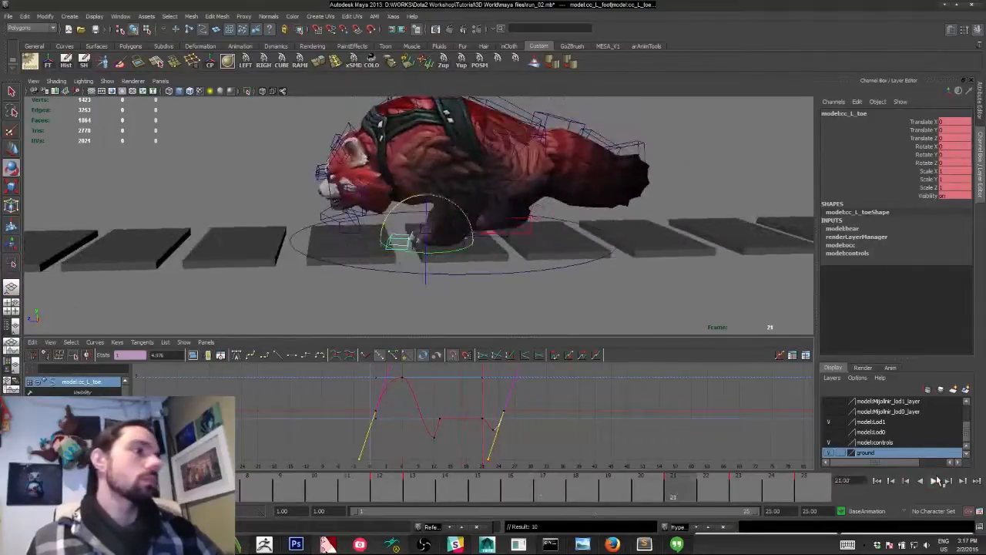
Play back the run, toggle the mute of the tail animation layer, and examine the toe motion from above and from a low side view.
{"action": "left_click", "coordinate": [936, 480]}
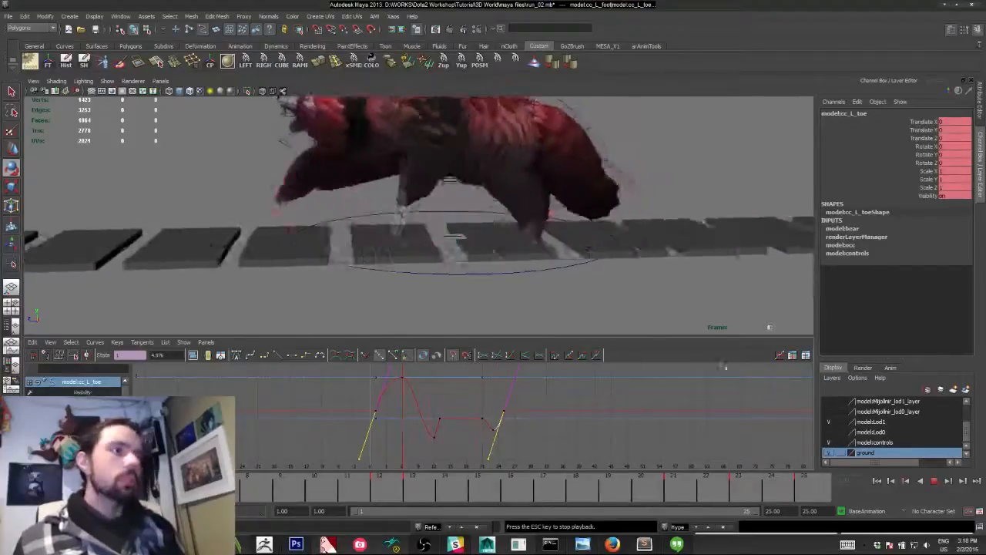
{"action": "left_click", "coordinate": [891, 367]}
{"action": "left_click", "coordinate": [852, 413]}
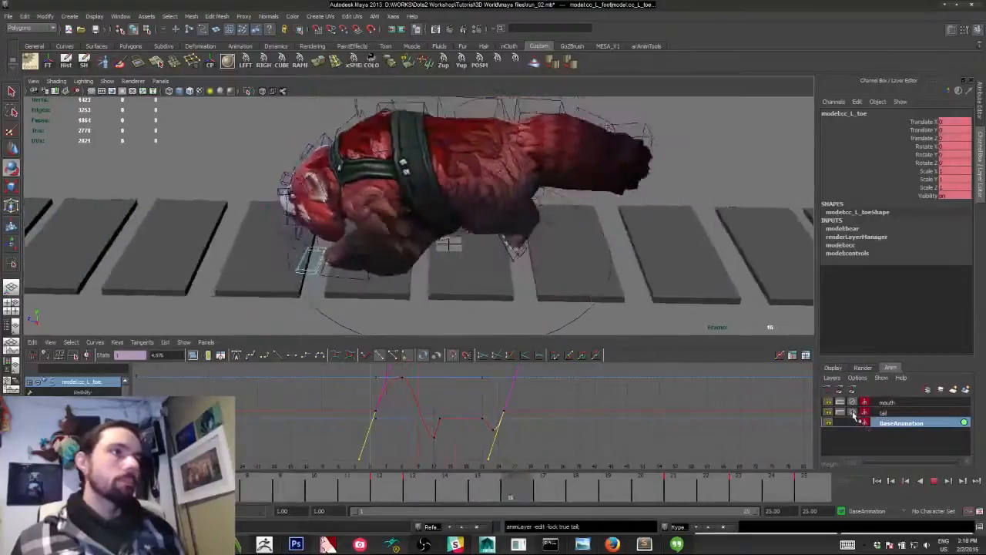
{"action": "left_click_drag", "start_coordinate": [563, 212], "coordinate": [451, 147], "text": "alt"}
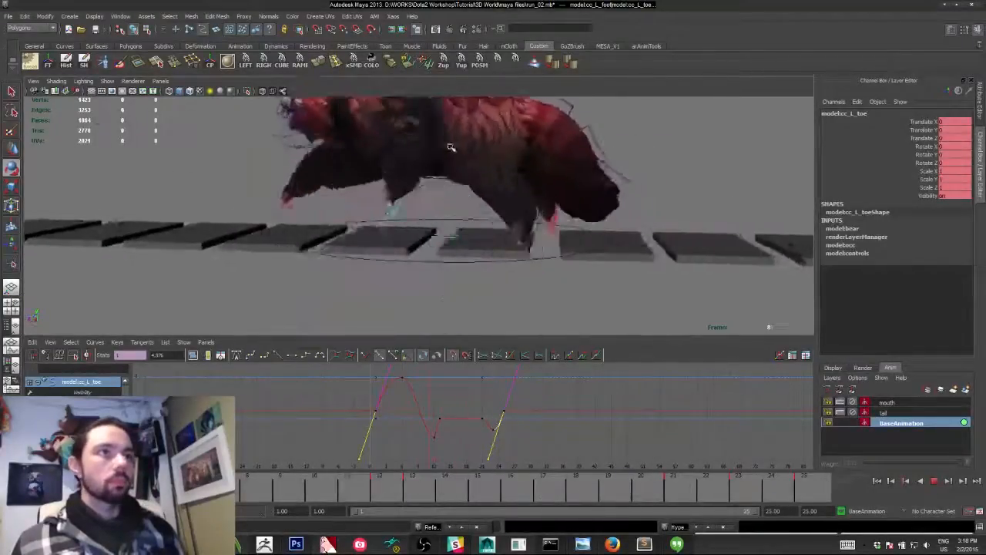
Review the looping run cycle from the side and stop the playback.
{"action": "middle_click_drag", "start_coordinate": [451, 148], "coordinate": [467, 205], "text": "alt"}
{"action": "right_click_drag", "start_coordinate": [467, 205], "coordinate": [408, 111], "text": "alt"}
{"action": "left_click_drag", "start_coordinate": [407, 112], "coordinate": [421, 103], "text": "alt"}
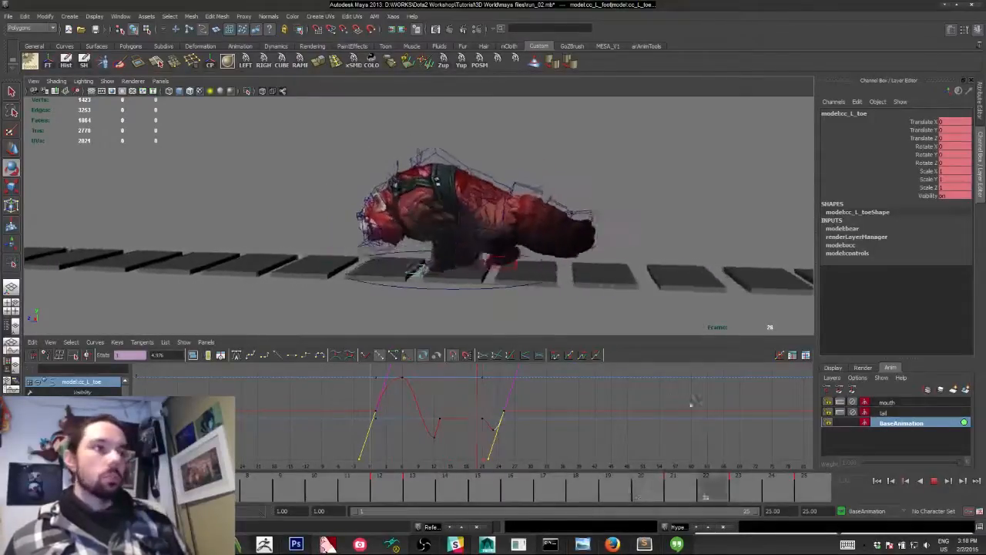
{"action": "left_click", "coordinate": [935, 481]}
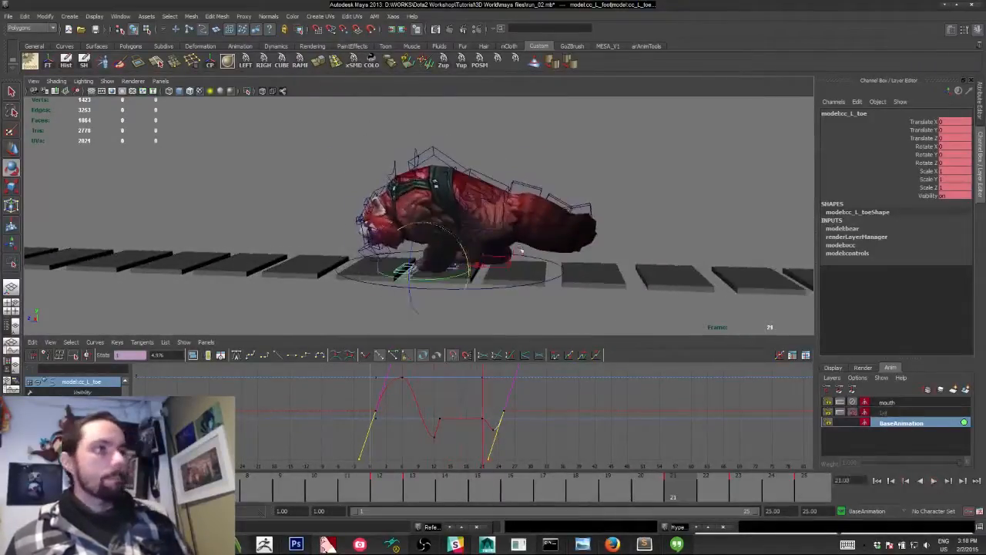
Select the back toe control under cc_L_backleg1 and key it at frame 1 with Rotate X at -4.143.
{"action": "left_click_drag", "start_coordinate": [572, 250], "coordinate": [609, 223], "text": "alt"}
{"action": "right_click_drag", "start_coordinate": [608, 223], "coordinate": [544, 314], "text": "alt"}
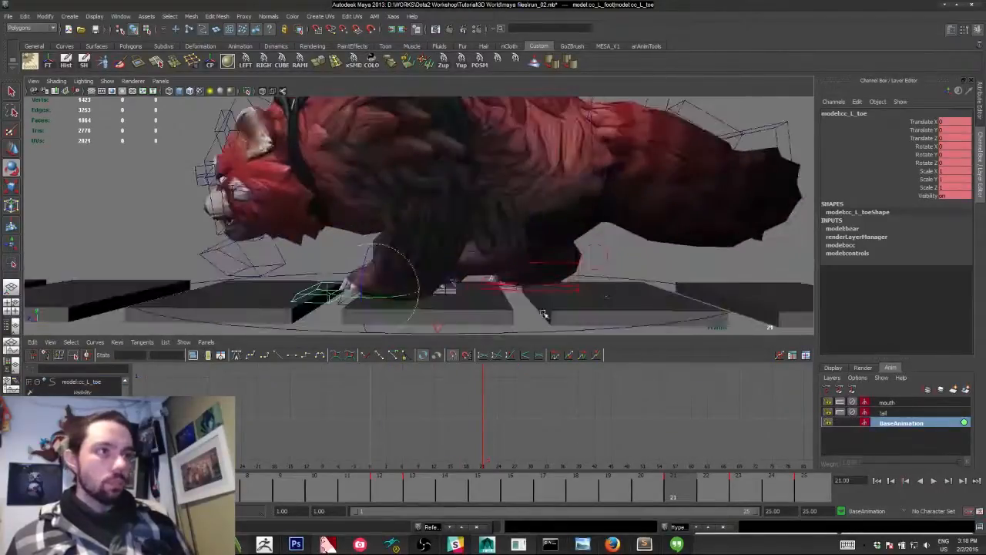
{"action": "left_click", "coordinate": [480, 290]}
{"action": "left_click_drag", "start_coordinate": [487, 284], "coordinate": [414, 281], "text": "alt"}
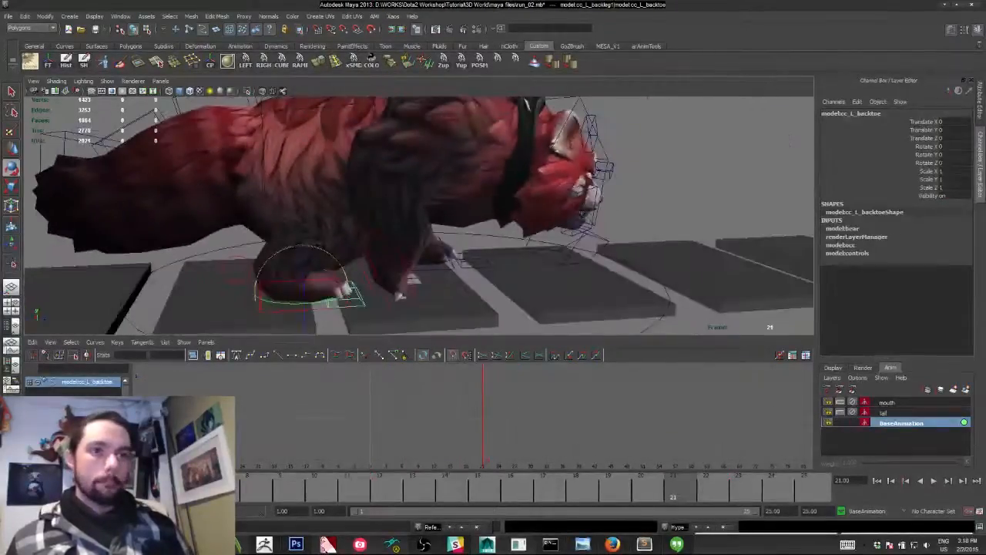
{"action": "left_click", "coordinate": [23, 488]}
{"action": "key", "text": "s"}
{"action": "left_click_drag", "start_coordinate": [189, 254], "coordinate": [210, 194], "text": "alt"}
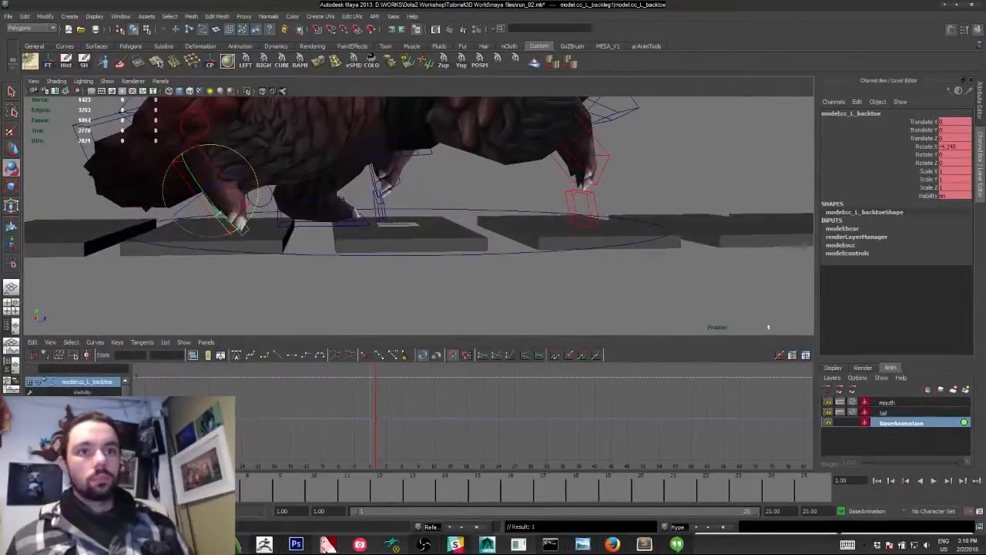
At frame 9, bend the cc_L_backleg1 toe to a Rotate X of about 23.6.
{"action": "key", "text": "alt+v"}
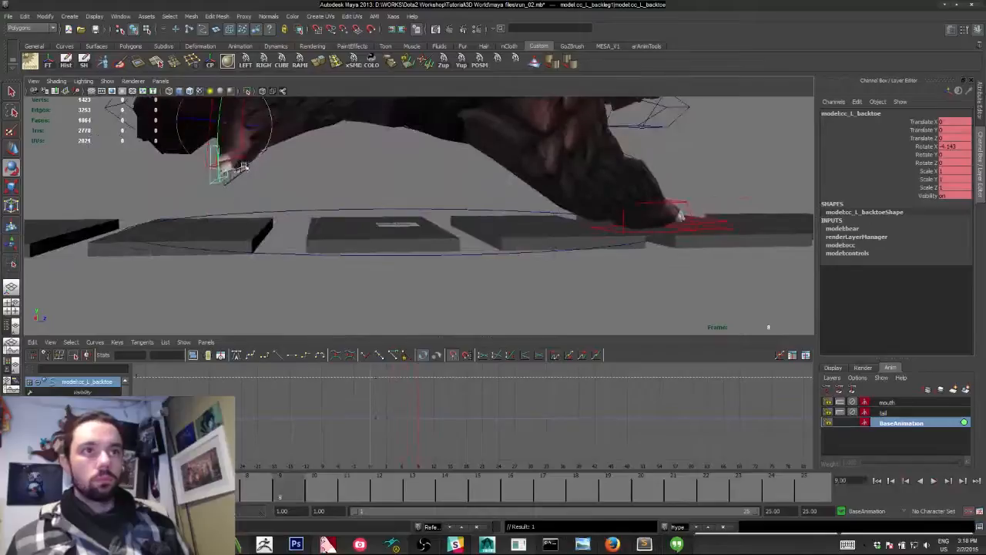
{"action": "left_click_drag", "start_coordinate": [243, 167], "coordinate": [226, 171]}
{"action": "right_click_drag", "start_coordinate": [229, 303], "coordinate": [167, 218], "text": "alt"}
{"action": "middle_click_drag", "start_coordinate": [167, 218], "coordinate": [155, 255], "text": "alt"}
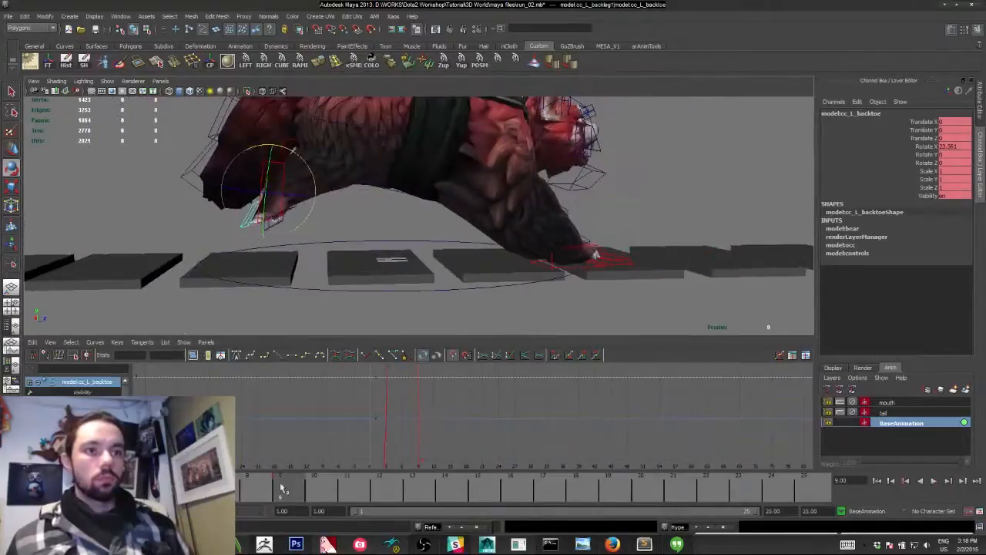
At frame 15, rotate the cc_L_backleg1 toe to a Rotate X of about 28.2.
{"action": "left_click_drag", "start_coordinate": [281, 488], "coordinate": [484, 494]}
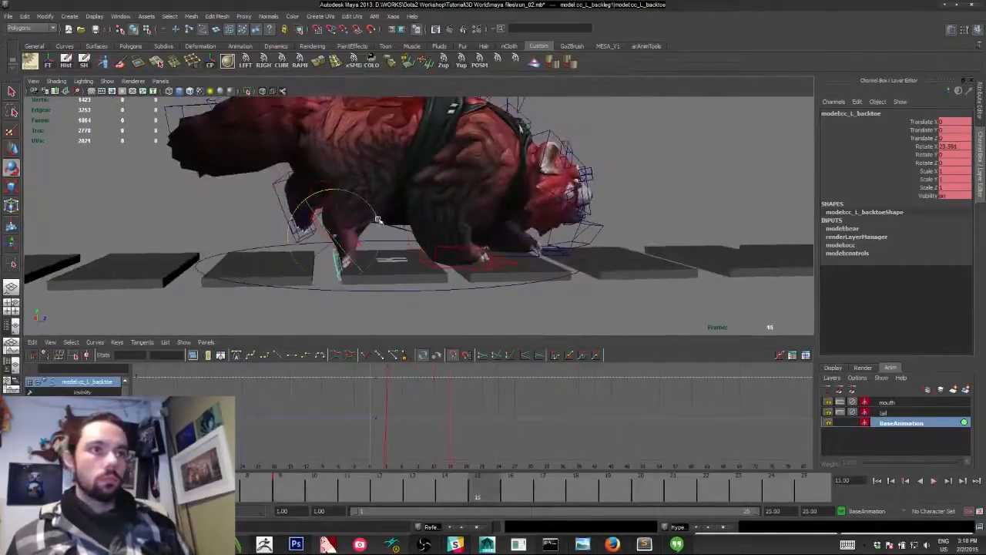
{"action": "left_click", "coordinate": [573, 498]}
{"action": "key", "text": "alt+v"}
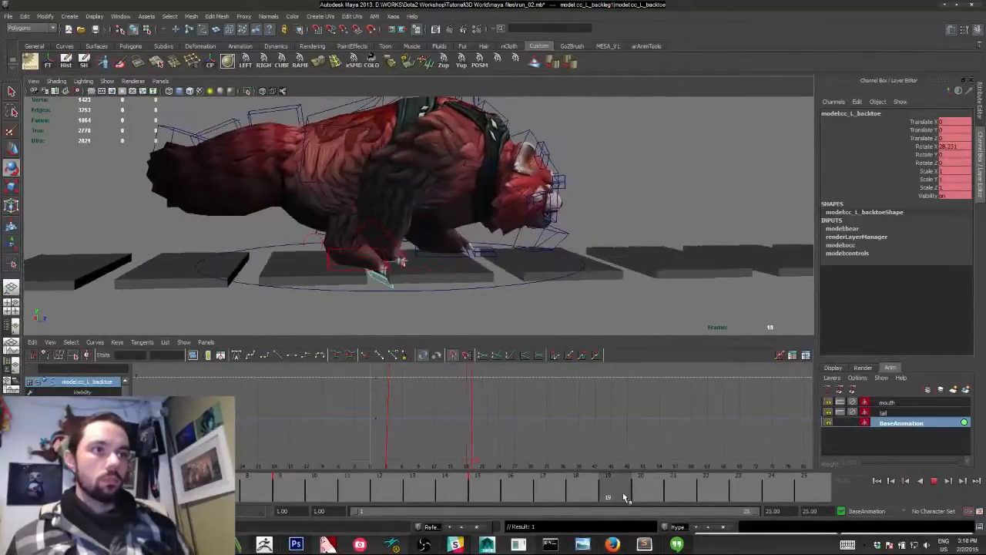
{"action": "key", "text": "alt+v"}
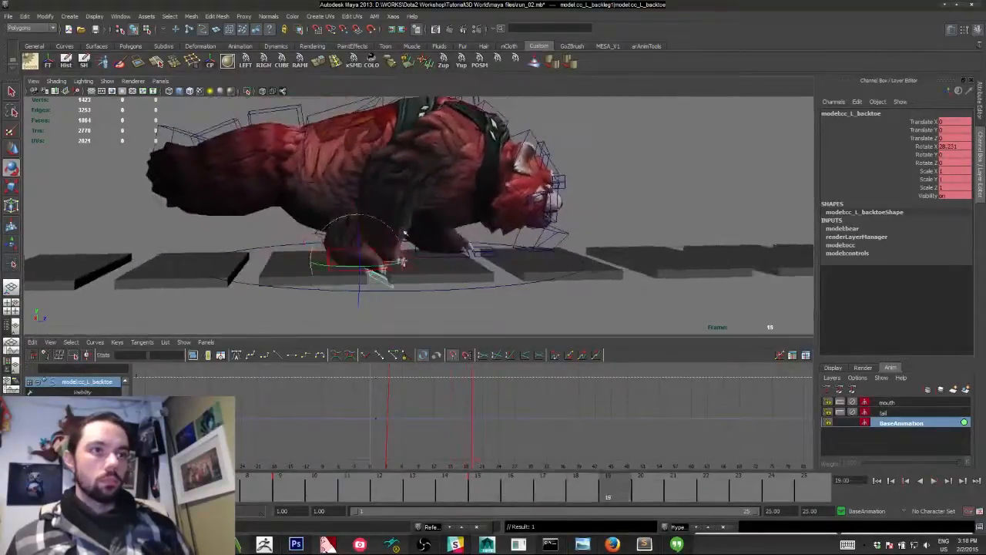
At frame 18, rotate the cc_L_backleg1 toe the opposite way to a Rotate X of about -7.8.
{"action": "mouse_move", "coordinate": [376, 244]}
{"action": "left_mouse_down", "text": "alt"}
{"action": "mouse_move", "coordinate": [380, 205]}
{"action": "mouse_move", "coordinate": [386, 232]}
{"action": "left_mouse_up", "text": "alt"}
{"action": "key", "text": "alt+v"}
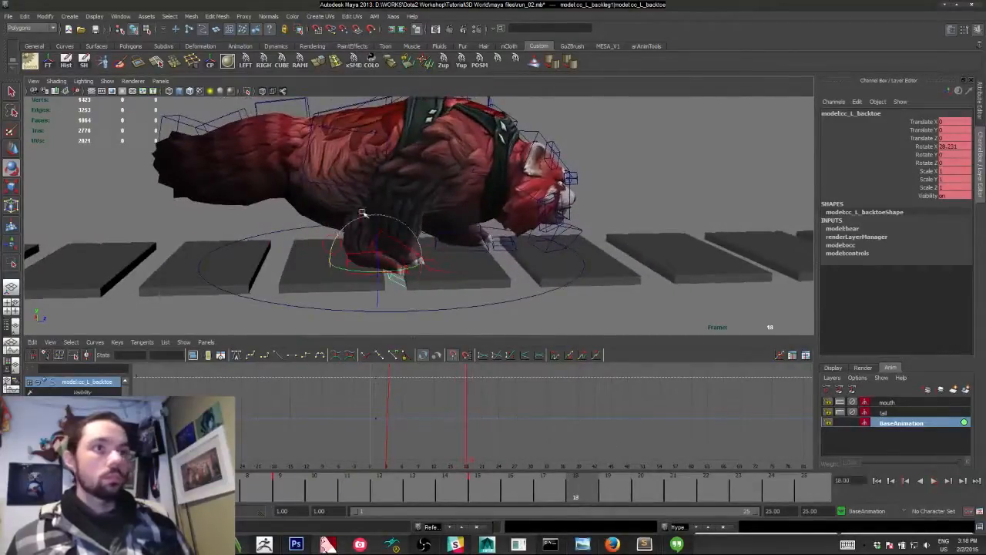
{"action": "left_click_drag", "start_coordinate": [356, 221], "coordinate": [330, 251]}
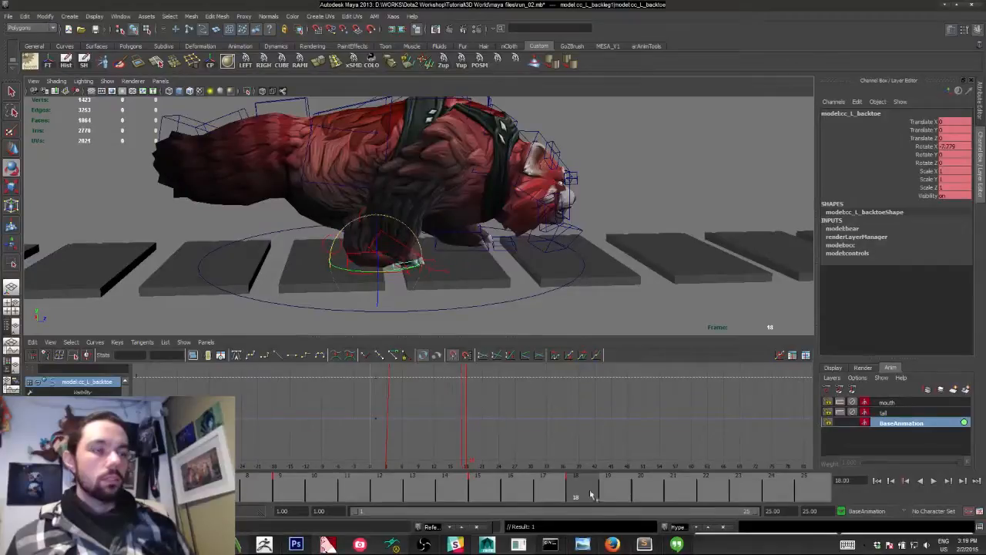
Key the cc_L_backleg1 toe flat at frames 19 and 21, with a negative Rotate X at frame 24.
{"action": "left_click_drag", "start_coordinate": [591, 494], "coordinate": [628, 498]}
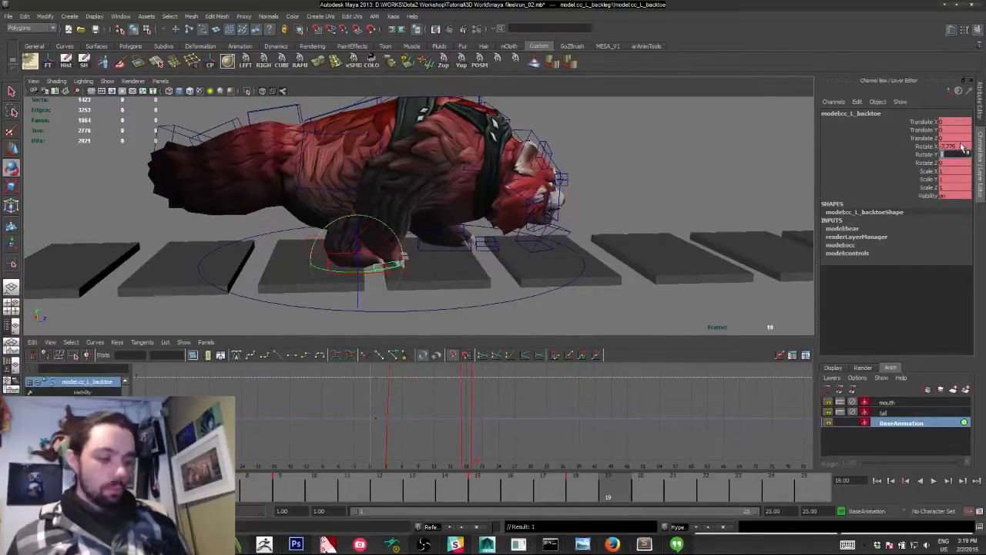
{"action": "mouse_move", "coordinate": [540, 481]}
{"action": "left_mouse_down"}
{"action": "mouse_move", "coordinate": [639, 502]}
{"action": "mouse_move", "coordinate": [672, 501]}
{"action": "mouse_move", "coordinate": [583, 498]}
{"action": "mouse_move", "coordinate": [771, 497]}
{"action": "left_mouse_up"}
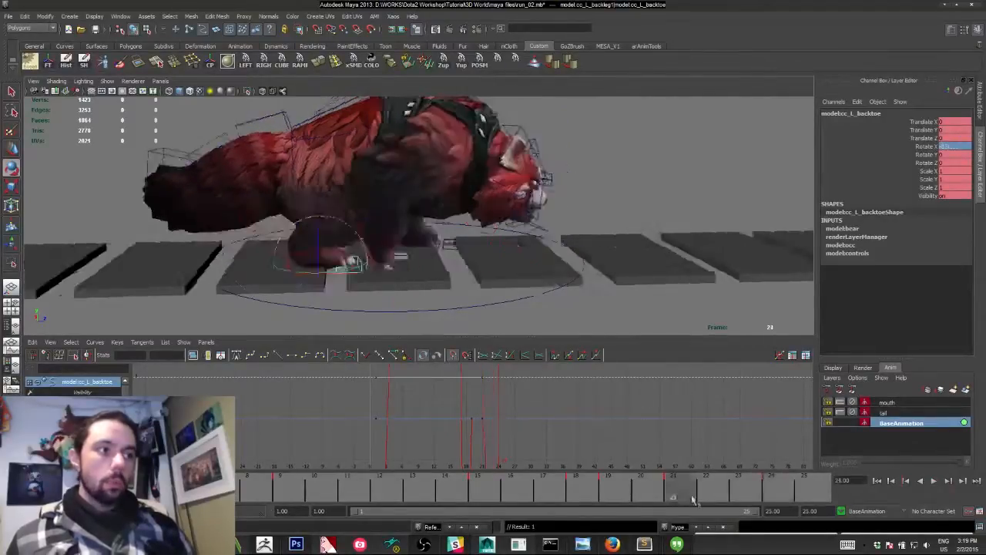
Copy the toe's frame 1 pose to frame 25 and key it to close the loop.
{"action": "middle_click", "coordinate": [825, 491]}
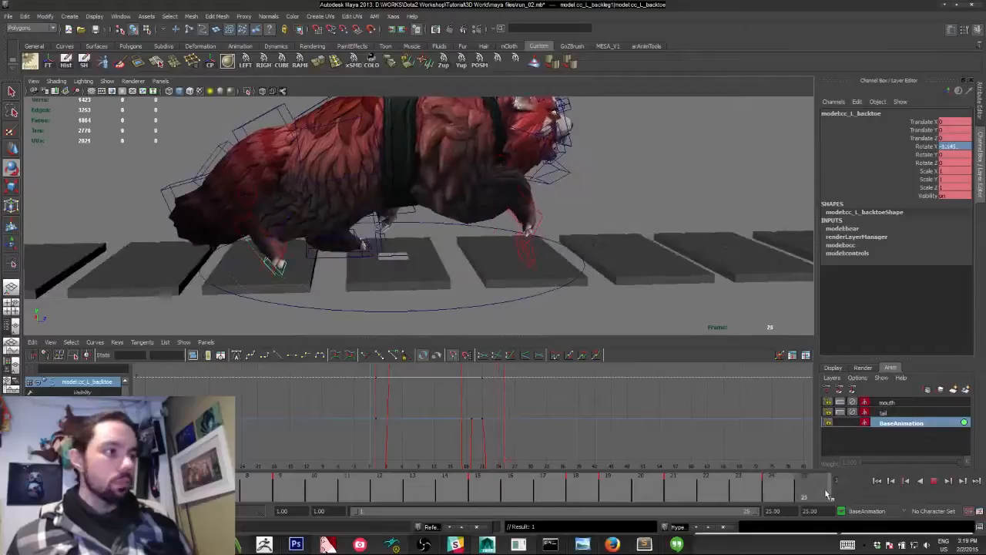
{"action": "key", "text": "s"}
{"action": "mouse_move", "coordinate": [825, 490]}
{"action": "left_mouse_down"}
{"action": "mouse_move", "coordinate": [751, 487]}
{"action": "mouse_move", "coordinate": [808, 485]}
{"action": "left_mouse_up"}
Steepen the toe's Rotate X tangents at the frame 1 and 25 keys for a smooth loop, and smooth the frame 9 key.
{"action": "right_click_drag", "start_coordinate": [553, 458], "coordinate": [405, 395], "text": "alt+shift"}
{"action": "right_click_drag", "start_coordinate": [241, 423], "coordinate": [387, 450], "text": "alt+shift"}
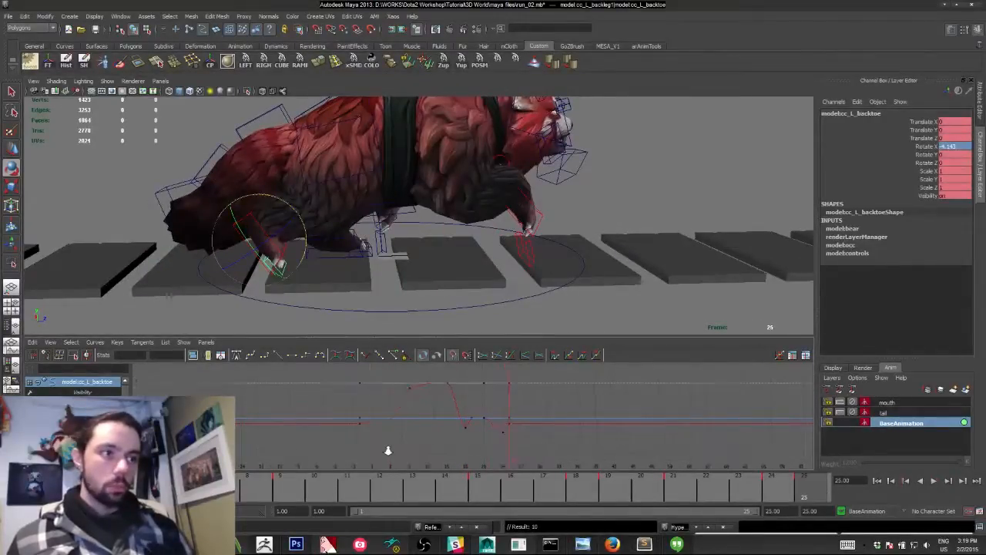
{"action": "left_click_drag", "start_coordinate": [337, 418], "coordinate": [389, 443]}
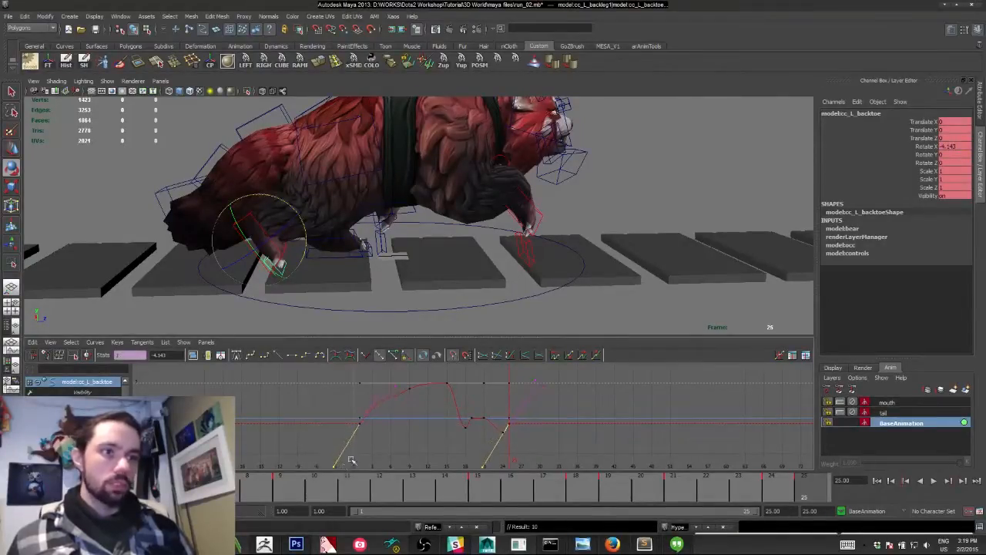
{"action": "left_click", "coordinate": [465, 420]}
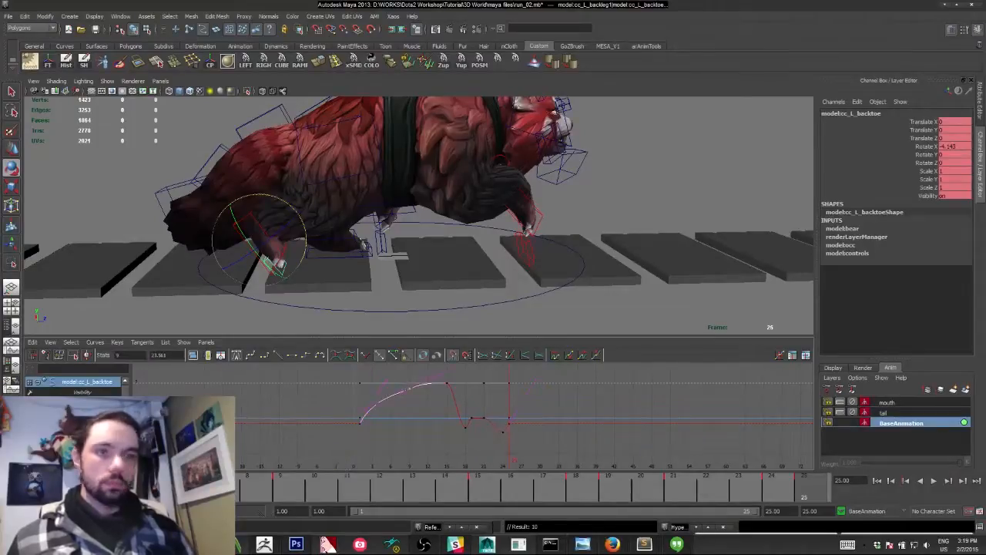
{"action": "key", "text": "alt+v"}
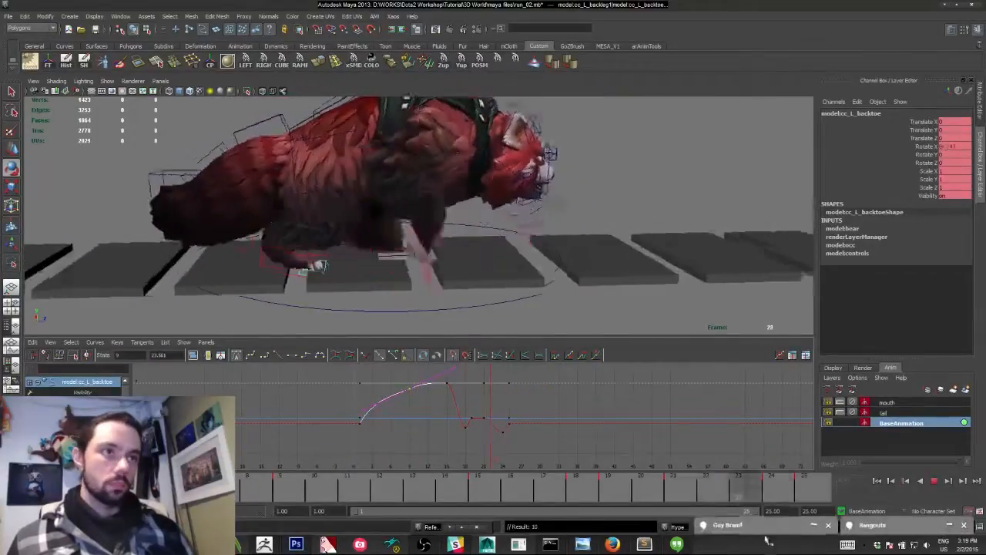
{"action": "key", "text": "alt+v"}
Select the back toe control under cc_L_backleg on the other side of the bear and key it at frame 1.
{"action": "left_click_drag", "start_coordinate": [524, 189], "coordinate": [182, 187], "text": "alt"}
{"action": "left_click", "coordinate": [182, 187]}
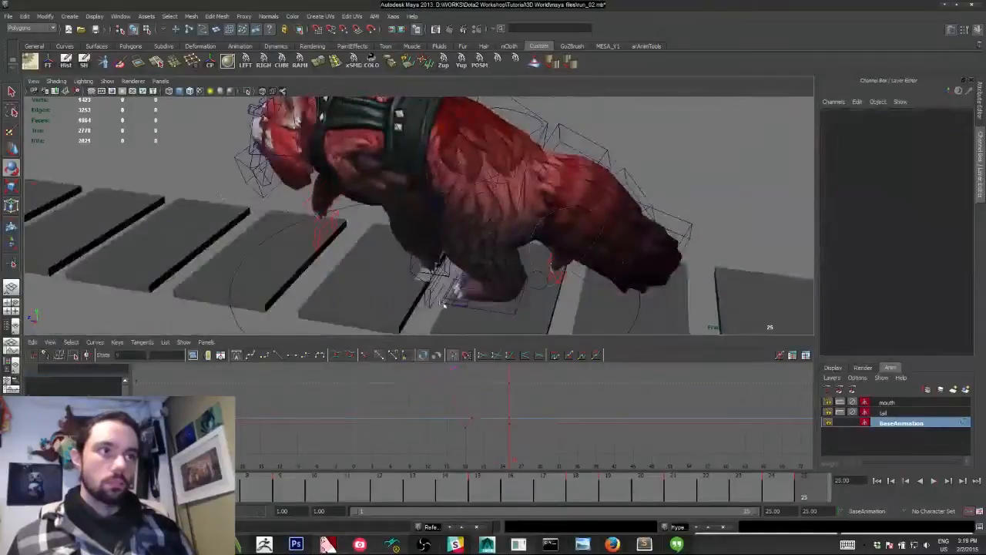
{"action": "left_click", "coordinate": [445, 303]}
{"action": "key", "text": "alt+shift+v"}
{"action": "key", "text": "s"}
{"action": "left_click_drag", "start_coordinate": [444, 303], "coordinate": [285, 266], "text": "alt"}
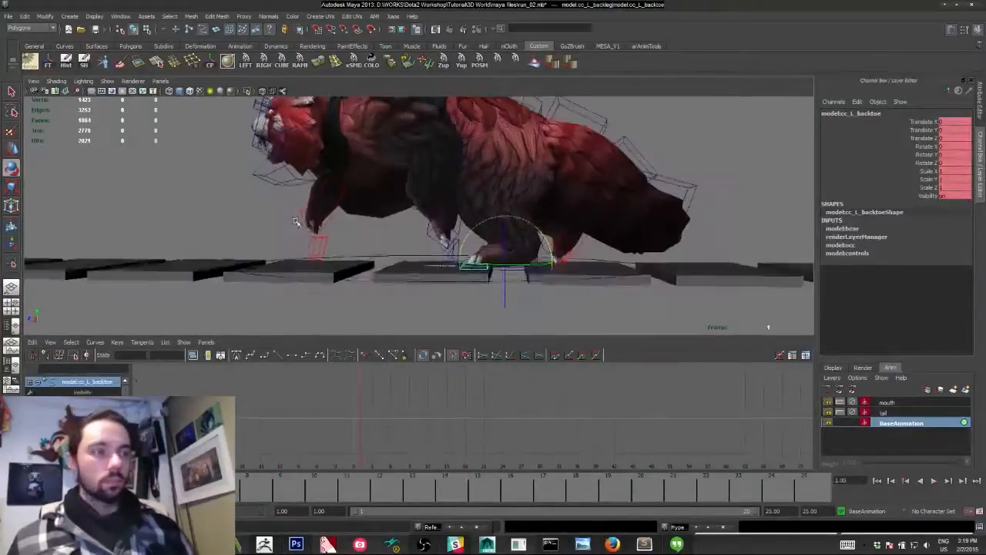
Rotate the cc_L_backleg toe through its push-off, reaching a Rotate X of about 11.1 at frame 11.
{"action": "key", "text": "alt+v"}
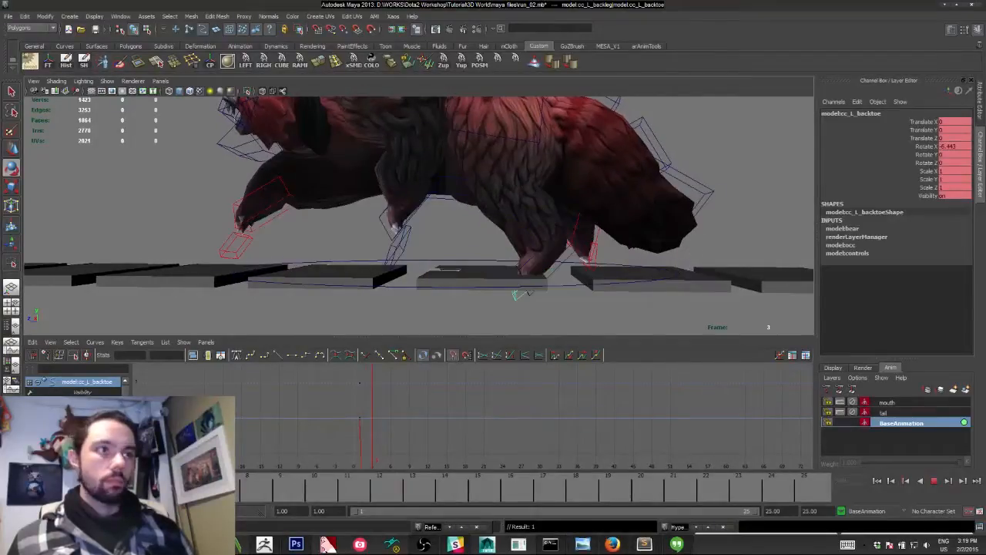
{"action": "left_click_drag", "start_coordinate": [518, 234], "coordinate": [526, 222]}
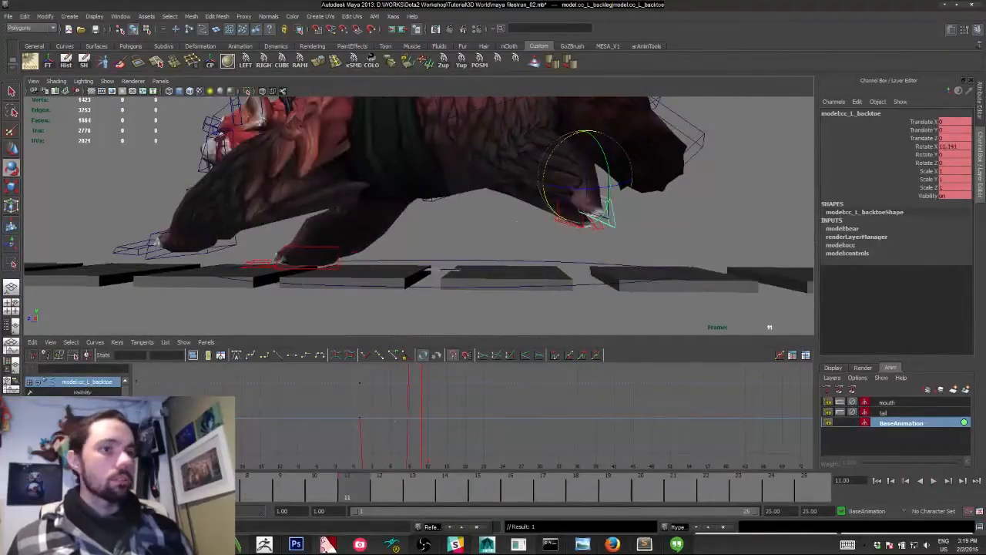
{"action": "key", "text": "alt+v"}
Rotate the cc_L_backleg toe to about 14 in X at frame 19 and re-pose it at frame 23.
{"action": "left_click", "coordinate": [602, 482]}
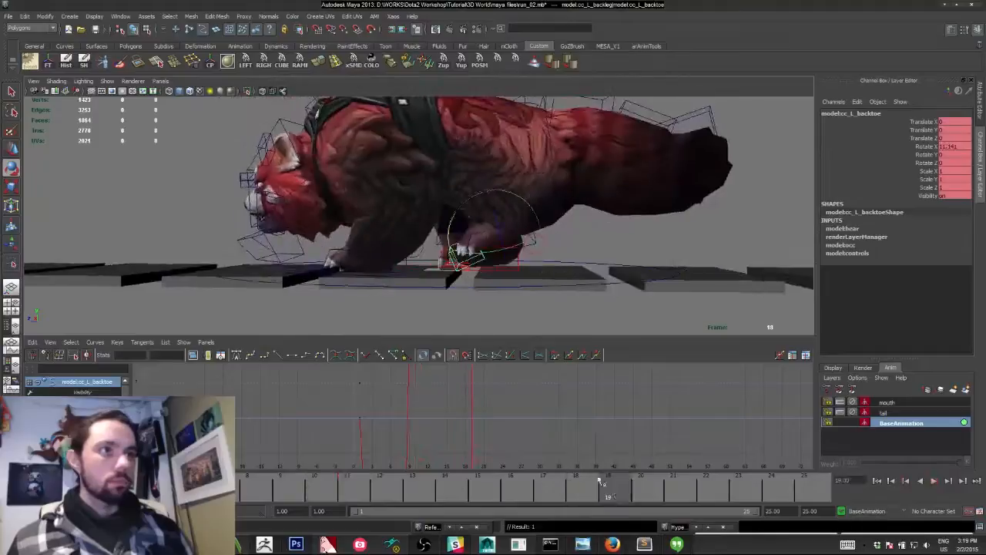
{"action": "left_click_drag", "start_coordinate": [451, 211], "coordinate": [452, 214]}
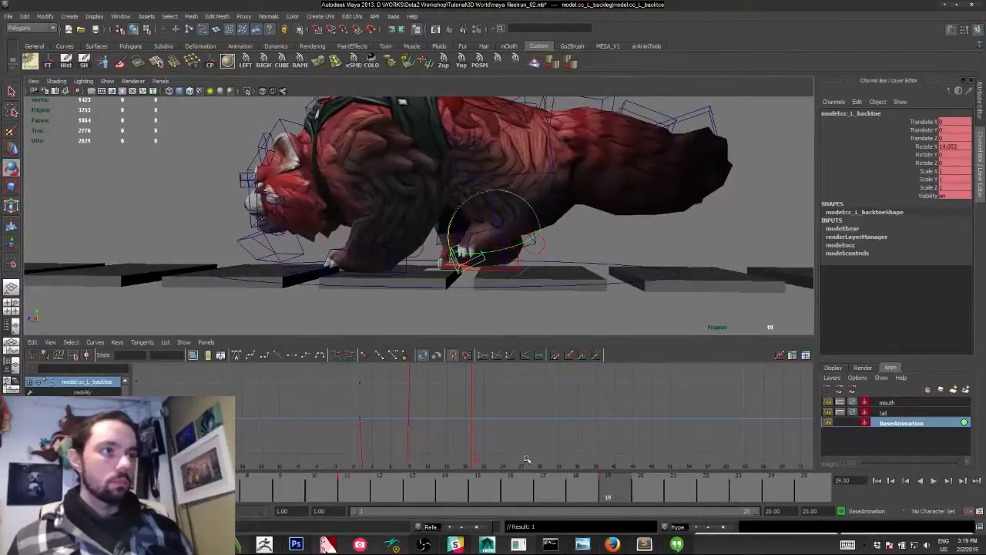
{"action": "key", "text": "alt+v"}
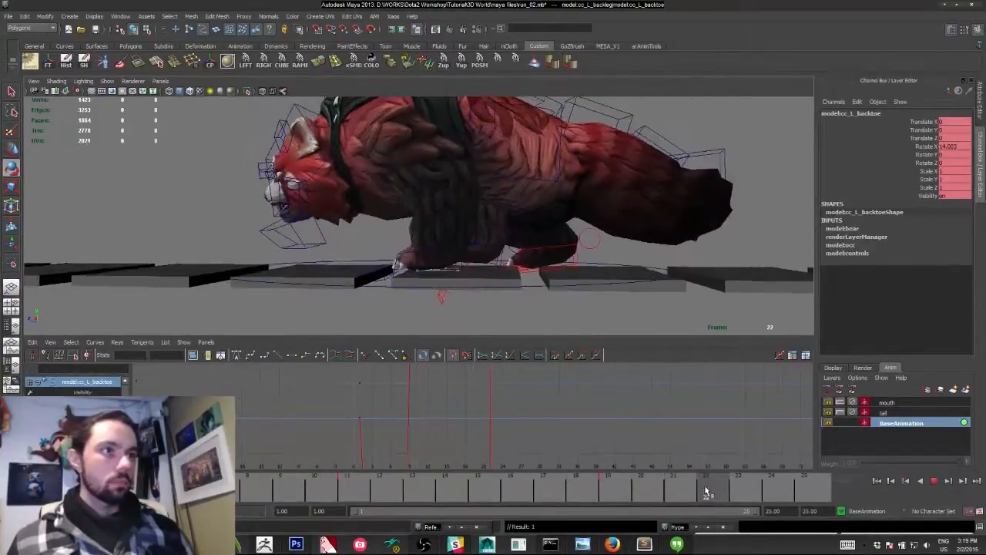
{"action": "key", "text": "alt+v"}
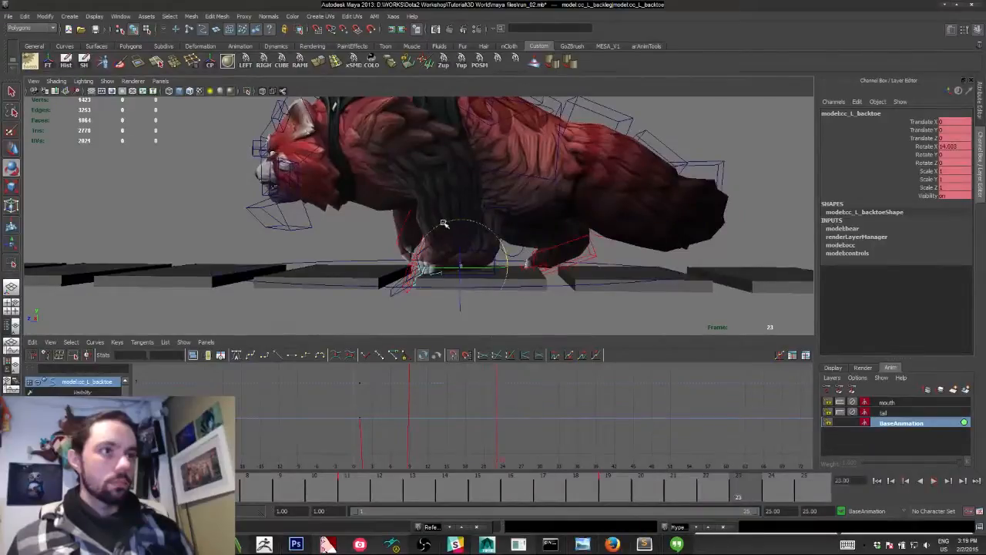
{"action": "left_click_drag", "start_coordinate": [444, 224], "coordinate": [465, 219]}
Key the cc_L_backleg toe with Rotate X at 0 on frames 24 and 25.
{"action": "left_click", "coordinate": [762, 488]}
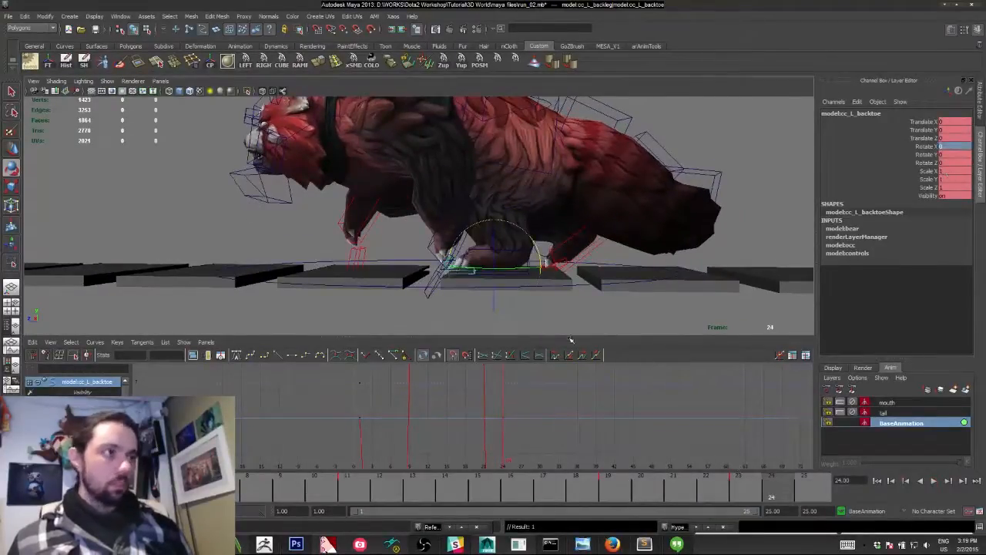
{"action": "key", "text": "alt+period"}
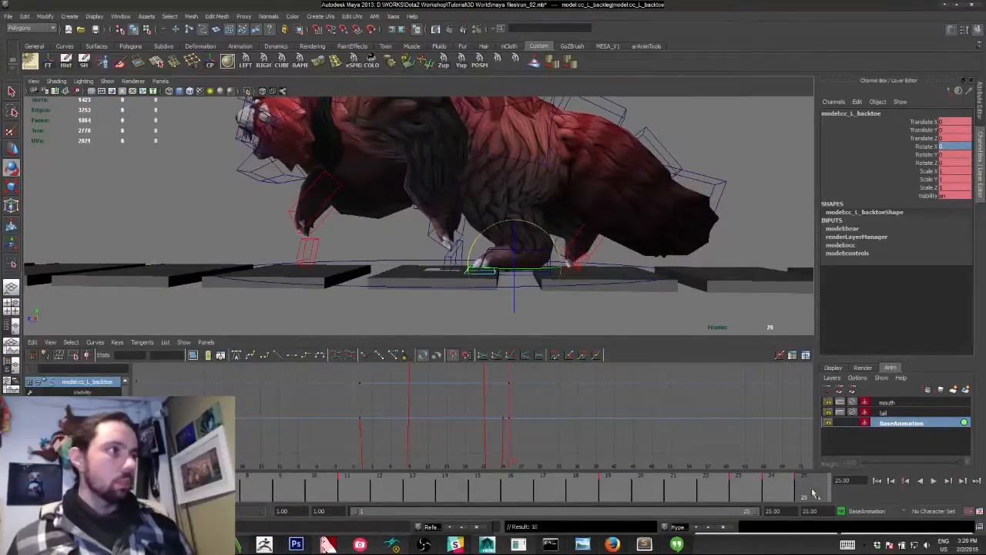
Play the run cycle and examine the toe motion from the side and the front of the bear.
{"action": "key", "text": "alt+v"}
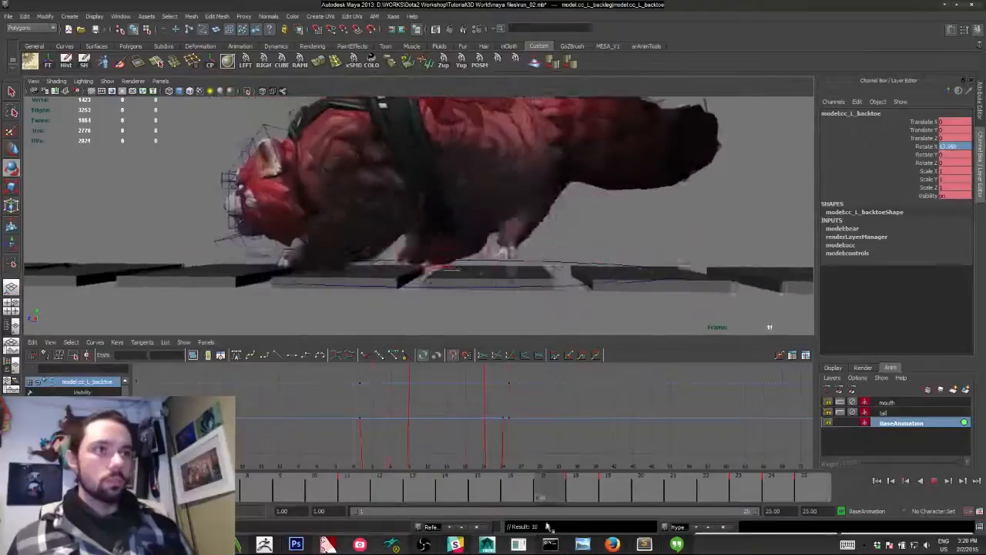
{"action": "key", "text": "alt+v"}
{"action": "left_click_drag", "start_coordinate": [470, 231], "coordinate": [822, 463], "text": "alt"}
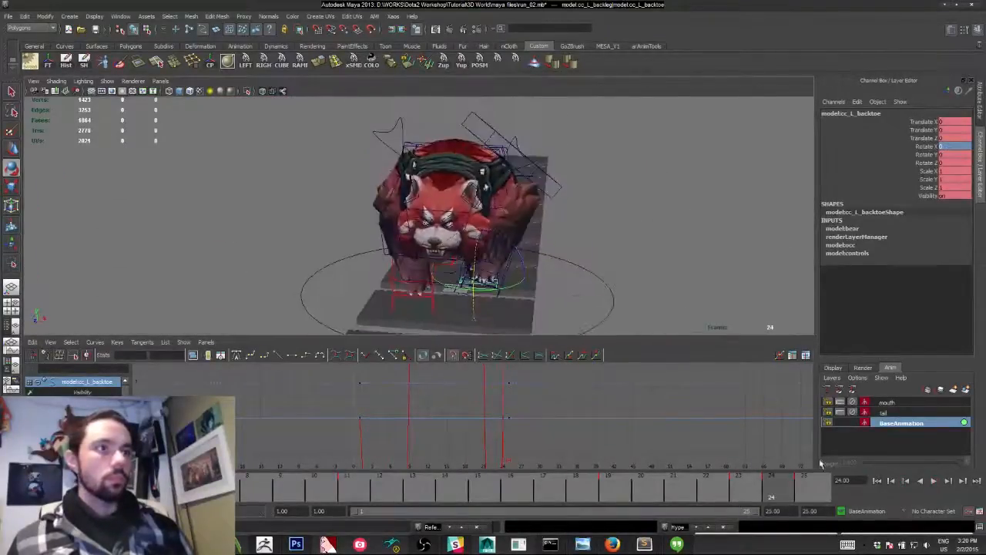
{"action": "left_click", "coordinate": [936, 483]}
{"action": "mouse_move", "coordinate": [639, 227]}
{"action": "left_mouse_down", "text": "alt"}
{"action": "mouse_move", "coordinate": [639, 209]}
{"action": "mouse_move", "coordinate": [638, 218]}
{"action": "left_mouse_up", "text": "alt"}
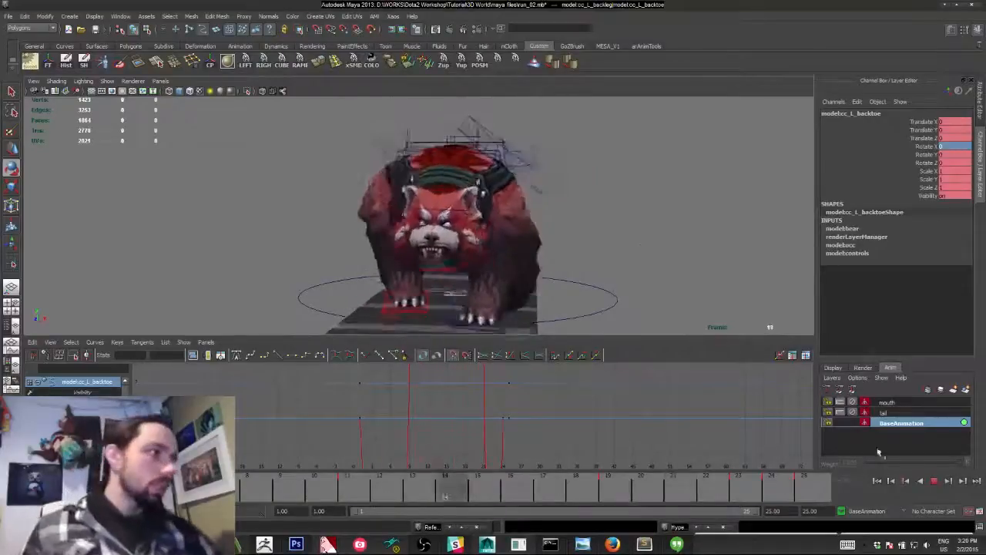
{"action": "left_click", "coordinate": [936, 480]}
Select the cc_L_kneeRot control inside the bear's front left leg with the help of wireframe display, and restore the textured shading.
{"action": "left_click_drag", "start_coordinate": [432, 216], "coordinate": [288, 216], "text": "alt"}
{"action": "right_click_drag", "start_coordinate": [289, 216], "coordinate": [327, 273], "text": "alt"}
{"action": "left_click_drag", "start_coordinate": [327, 272], "coordinate": [349, 236], "text": "alt"}
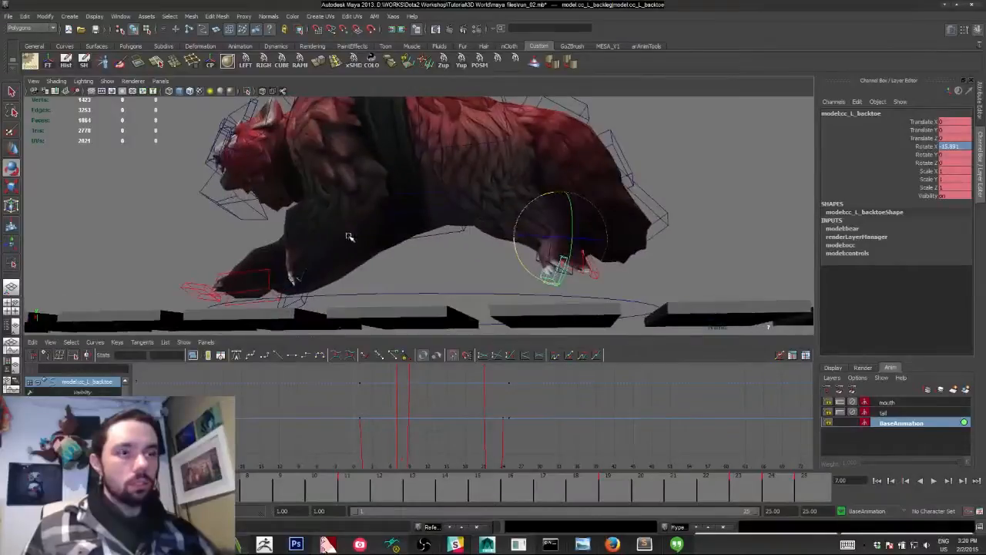
{"action": "key", "text": "4"}
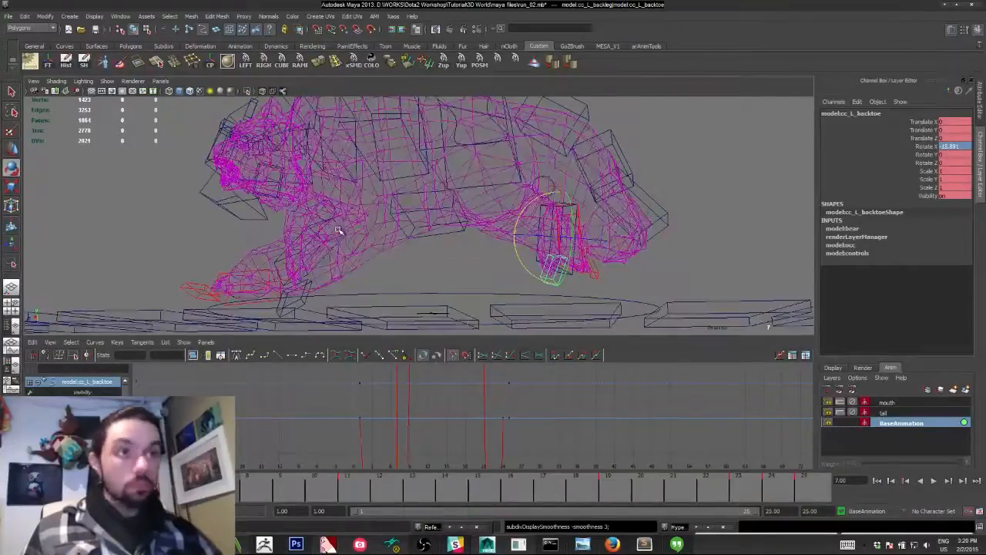
{"action": "left_click", "coordinate": [333, 216]}
{"action": "left_click", "coordinate": [162, 220]}
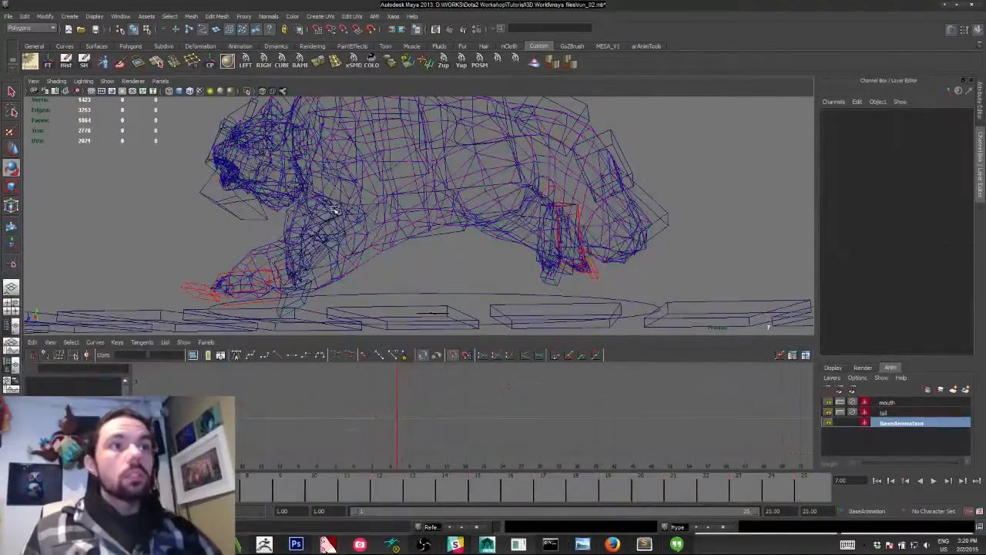
{"action": "left_click", "coordinate": [336, 212]}
{"action": "key", "text": "6"}
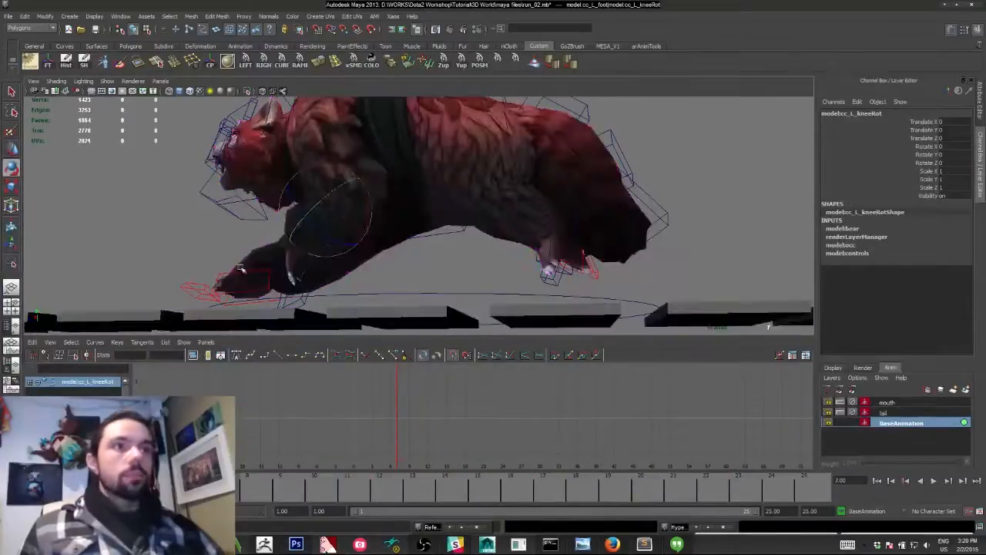
Key the cc_L_kneeRot control at frame 1 and try a Y rotation on it, then undo that rotation.
{"action": "left_click_drag", "start_coordinate": [242, 269], "coordinate": [465, 222], "text": "alt"}
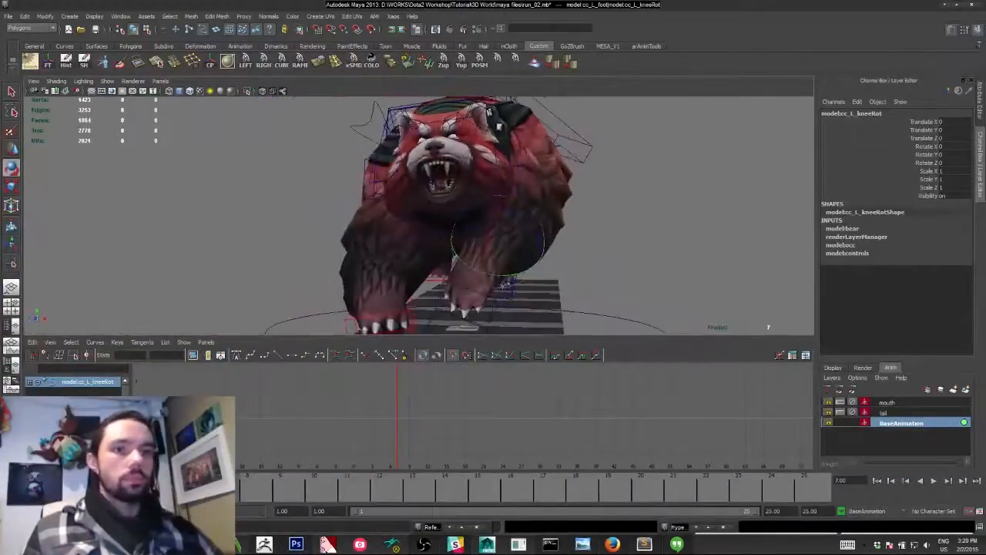
{"action": "key", "text": "alt+shift+v"}
{"action": "key", "text": "s"}
{"action": "left_click_drag", "start_coordinate": [521, 280], "coordinate": [377, 284]}
{"action": "key", "text": "ctrl+z"}
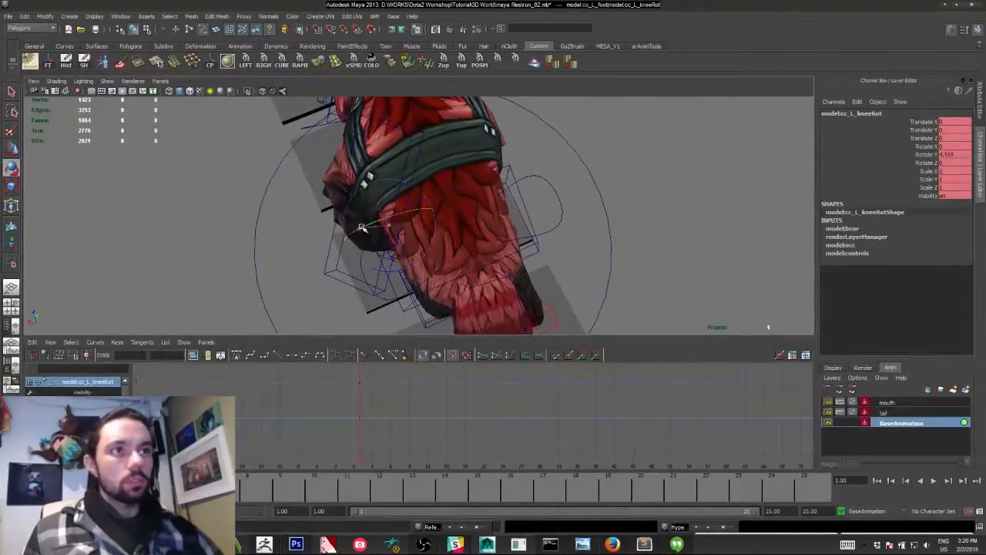
Pose the front left knee by rotating cc_L_kneeRot in Y at frames 7 and 10.
{"action": "key", "text": "alt+v"}
{"action": "left_click_drag", "start_coordinate": [376, 284], "coordinate": [248, 206], "text": "alt"}
{"action": "left_click_drag", "start_coordinate": [309, 205], "coordinate": [306, 209]}
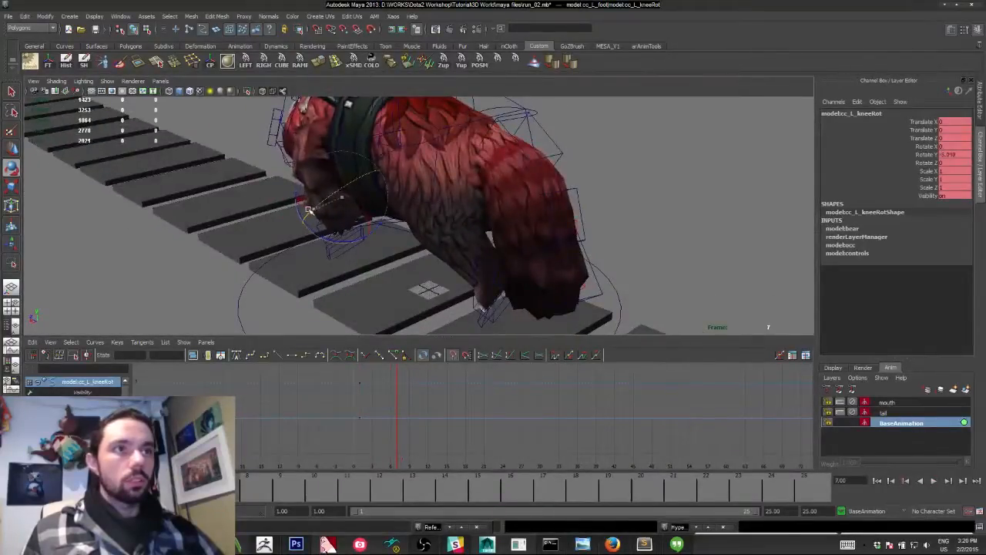
{"action": "left_click_drag", "start_coordinate": [259, 482], "coordinate": [332, 487]}
{"action": "left_click_drag", "start_coordinate": [264, 230], "coordinate": [353, 303], "text": "alt"}
{"action": "left_click_drag", "start_coordinate": [364, 298], "coordinate": [443, 269], "text": "alt"}
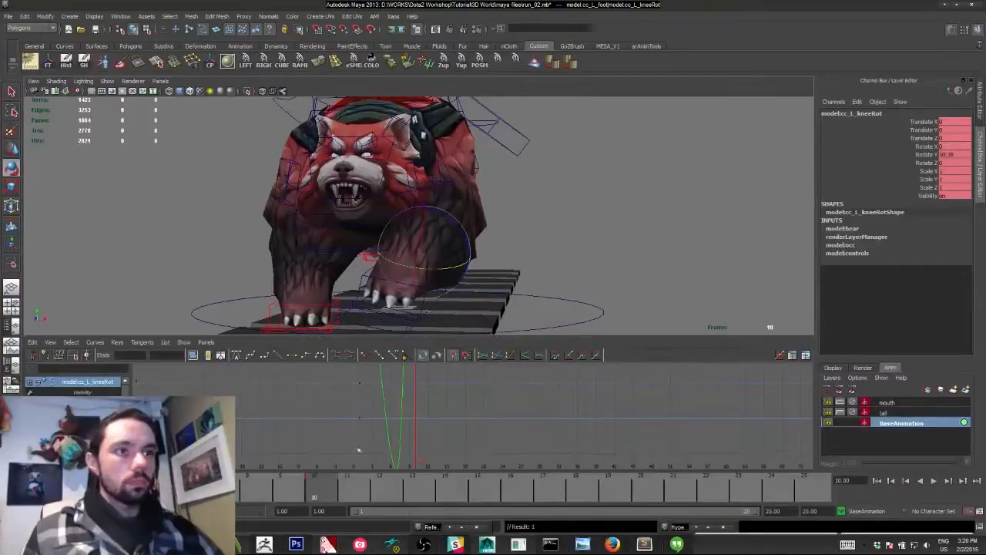
Continue the knee's Y rotation keys at frames 15 and 20, and close the loop with a key at frame 25.
{"action": "key", "text": "alt+v"}
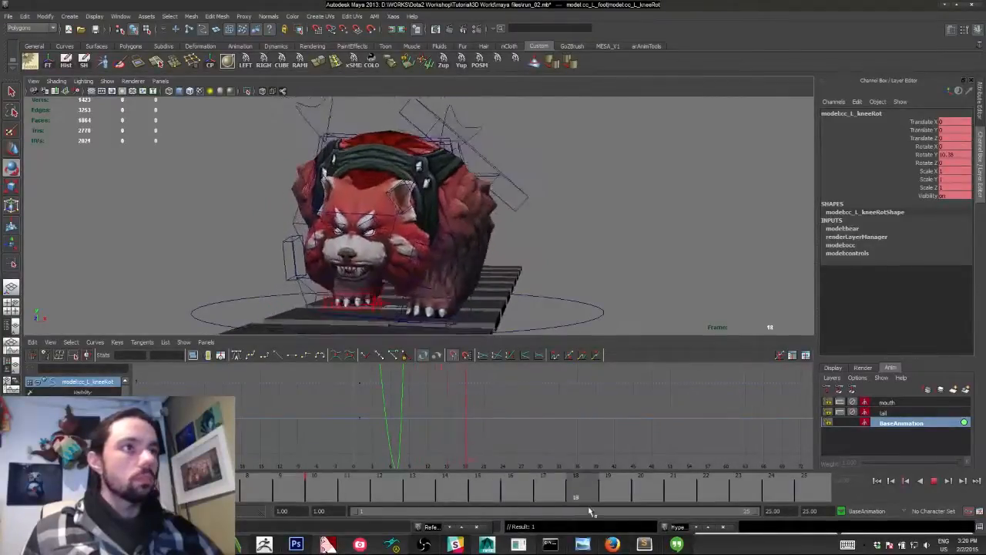
{"action": "mouse_move", "coordinate": [651, 493]}
{"action": "left_mouse_down"}
{"action": "mouse_move", "coordinate": [478, 494]}
{"action": "mouse_move", "coordinate": [639, 499]}
{"action": "left_mouse_up"}
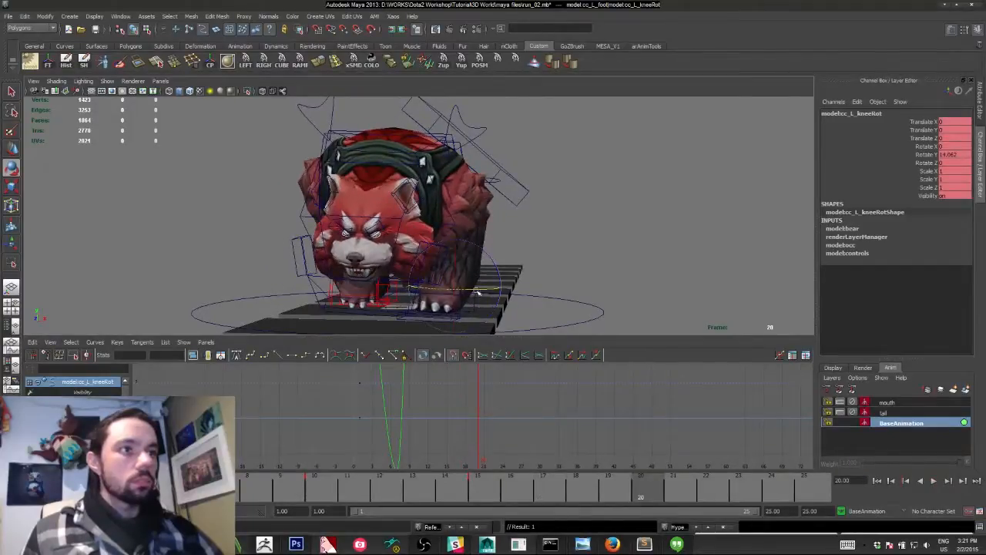
{"action": "left_click_drag", "start_coordinate": [31, 494], "coordinate": [894, 514]}
Play the run cycle and examine the front left knee's motion from the front and from above.
{"action": "key", "text": "alt+v"}
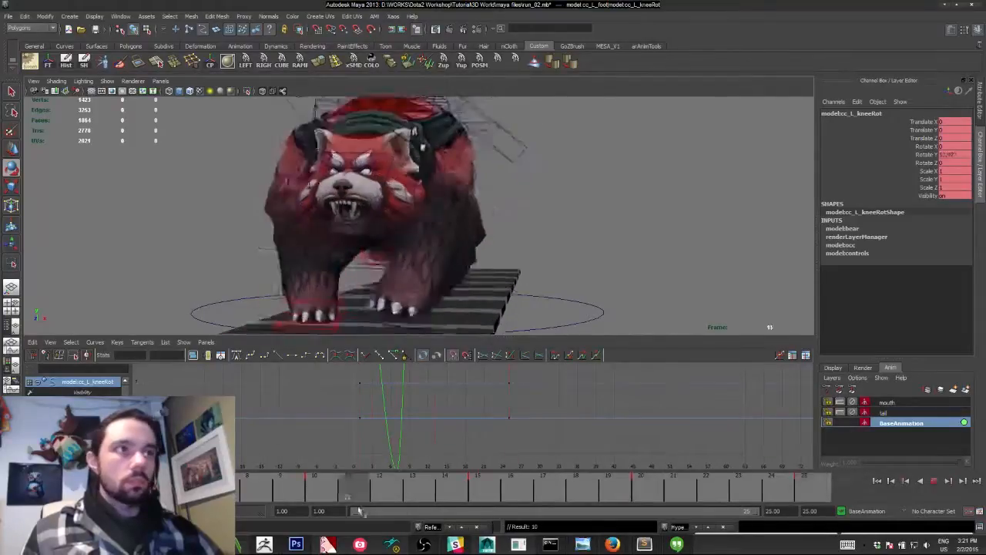
{"action": "left_click", "coordinate": [934, 482]}
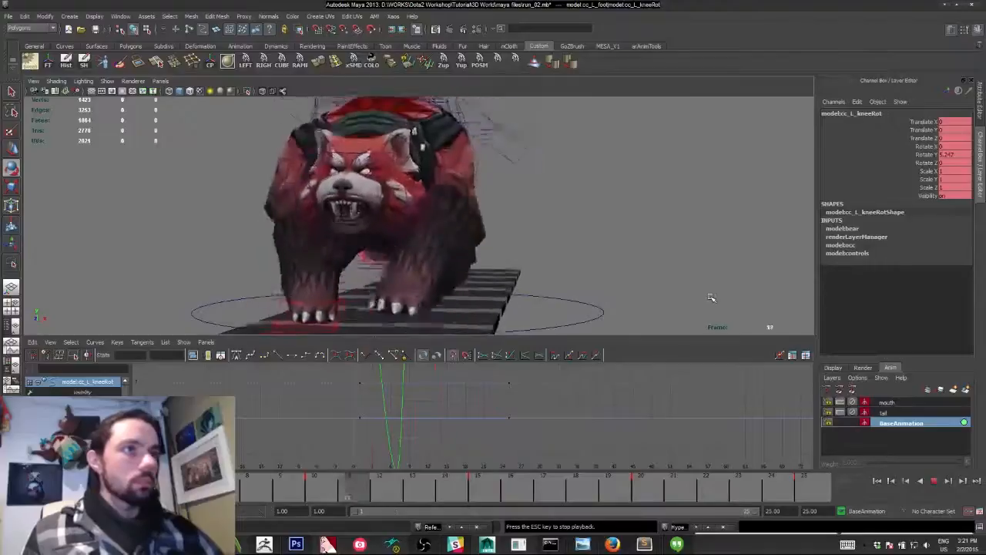
{"action": "left_click_drag", "start_coordinate": [709, 297], "coordinate": [433, 213], "text": "alt"}
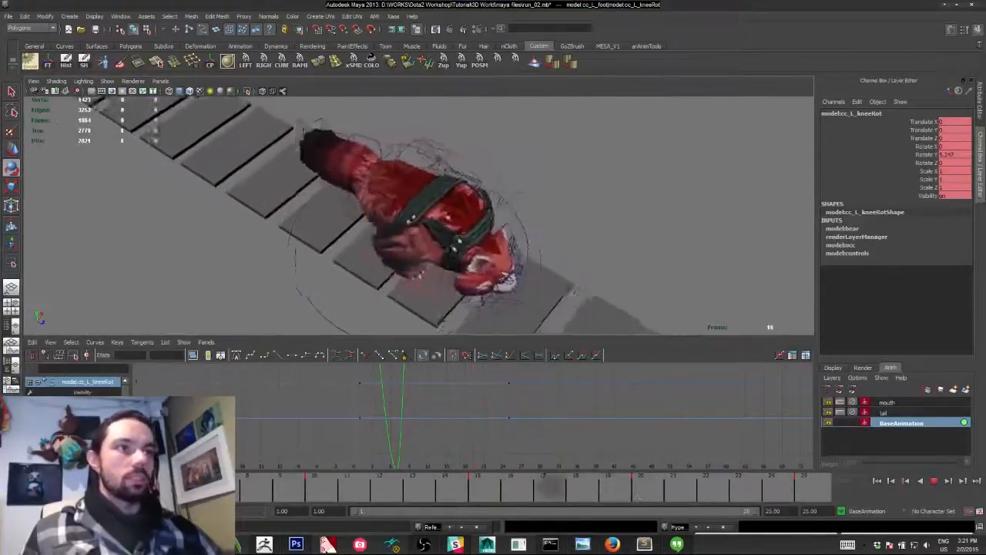
{"action": "left_click", "coordinate": [934, 483]}
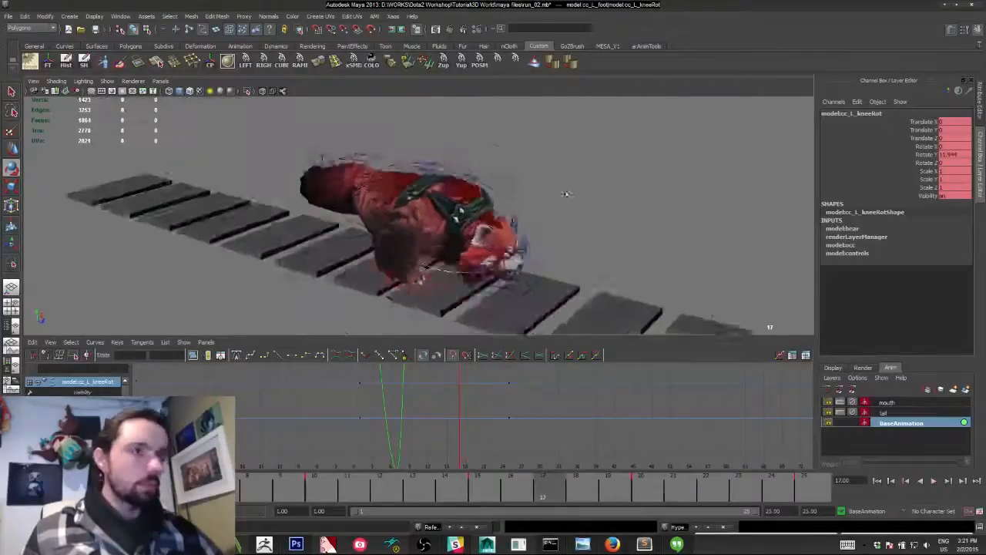
Lower the cc_L_shoulder1 Rotate Y key at frame 8 to about 26.2 on its animation curve.
{"action": "left_click", "coordinate": [467, 164]}
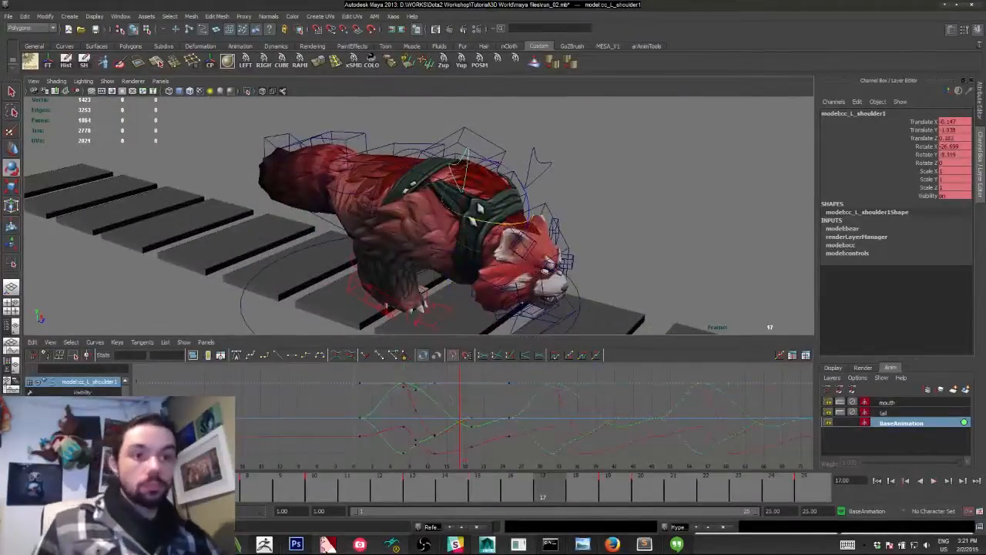
{"action": "key", "text": "alt+shift+v"}
{"action": "key", "text": "alt+v"}
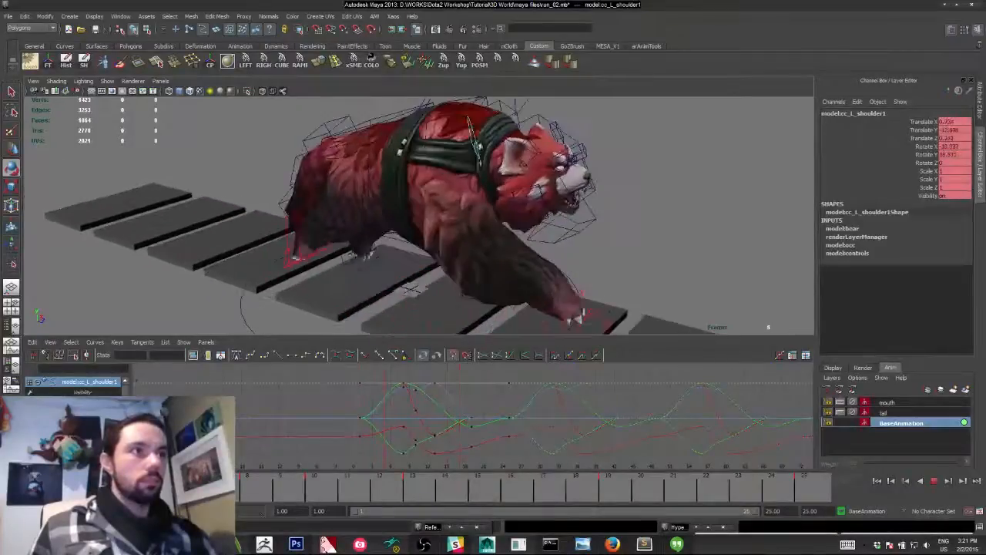
{"action": "key", "text": "alt+v"}
{"action": "left_click_drag", "start_coordinate": [410, 253], "coordinate": [426, 242], "text": "alt"}
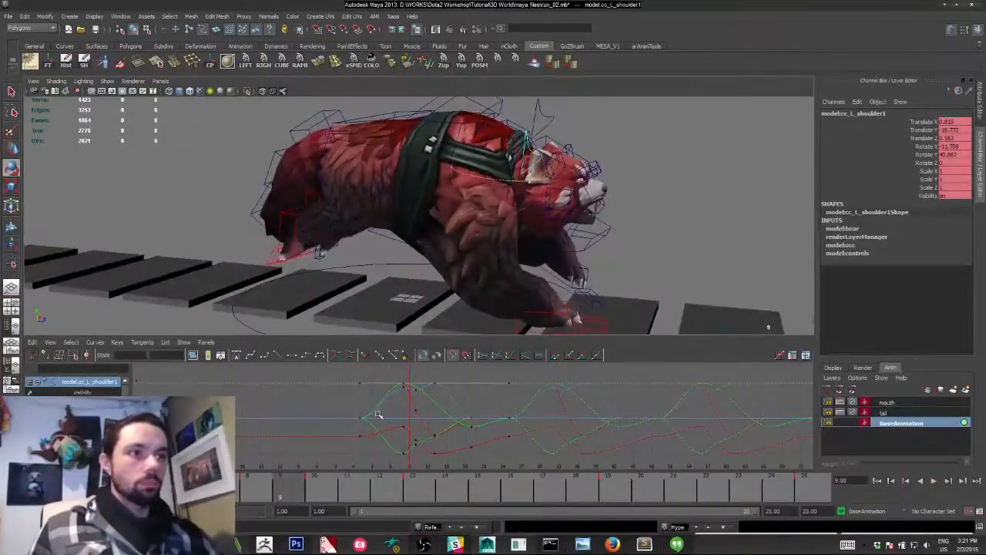
{"action": "left_click", "coordinate": [269, 485]}
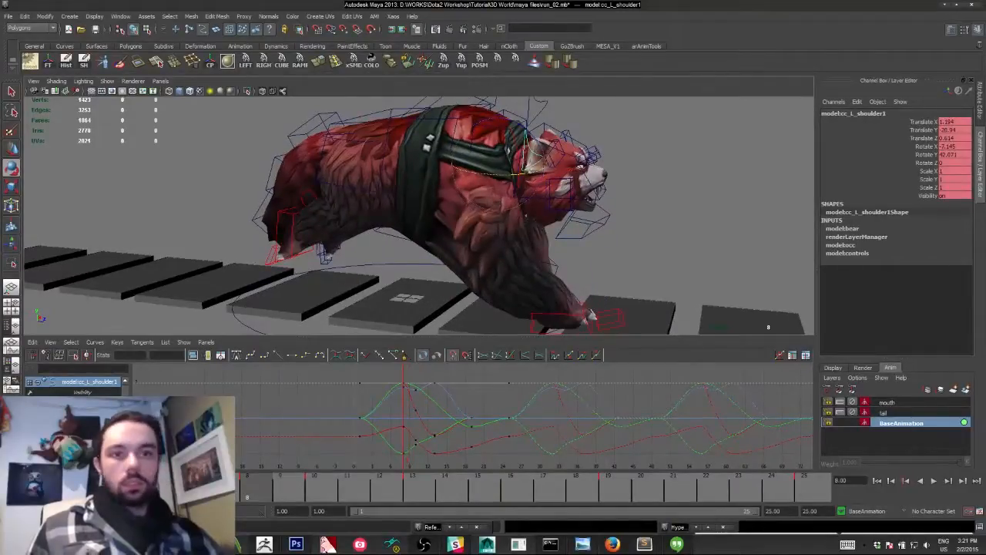
{"action": "left_click", "coordinate": [83, 445]}
{"action": "left_click_drag", "start_coordinate": [394, 365], "coordinate": [449, 392]}
{"action": "key", "text": "w"}
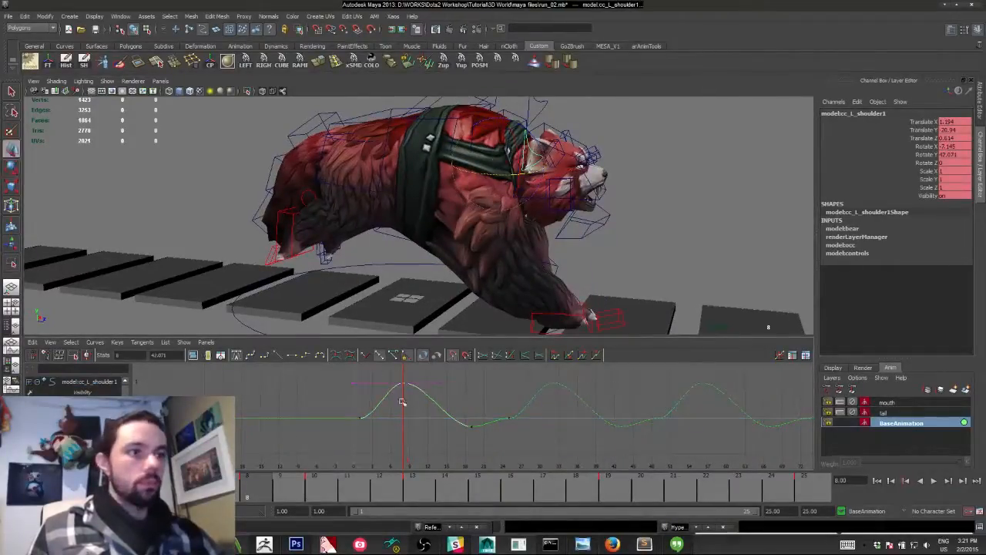
{"action": "middle_click_drag", "start_coordinate": [331, 409], "coordinate": [333, 428], "text": "shift"}
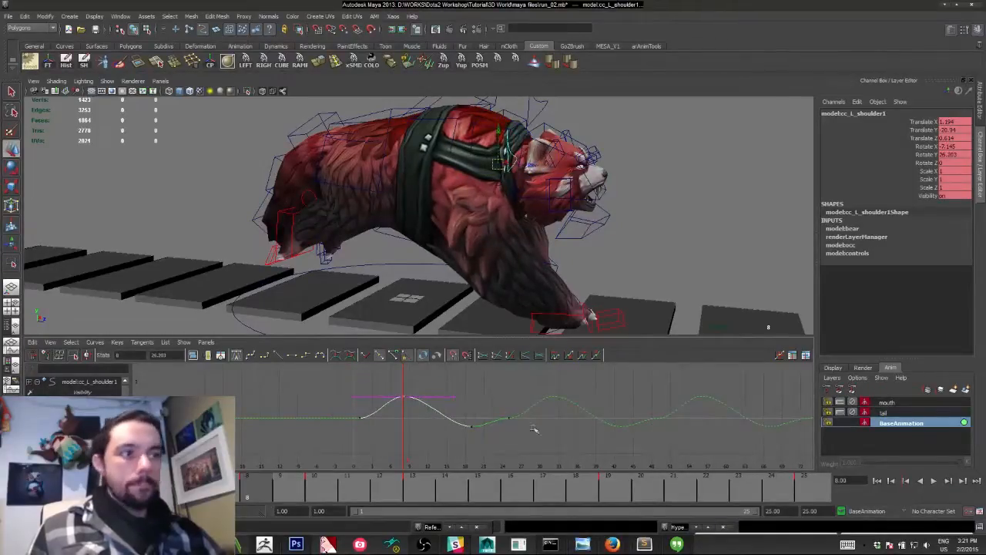
Raise the matching cc_L_shoulder1 Rotate Y keys at frames 1 and 25 to about 3.66.
{"action": "left_click_drag", "start_coordinate": [534, 429], "coordinate": [497, 407]}
{"action": "left_click_drag", "start_coordinate": [306, 399], "coordinate": [369, 440], "text": "shift"}
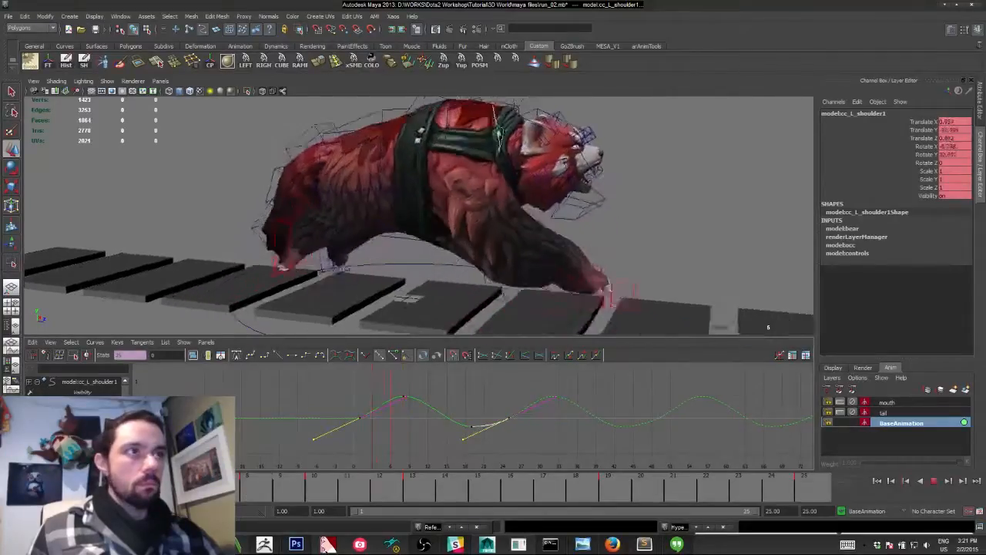
{"action": "left_click_drag", "start_coordinate": [375, 451], "coordinate": [378, 452]}
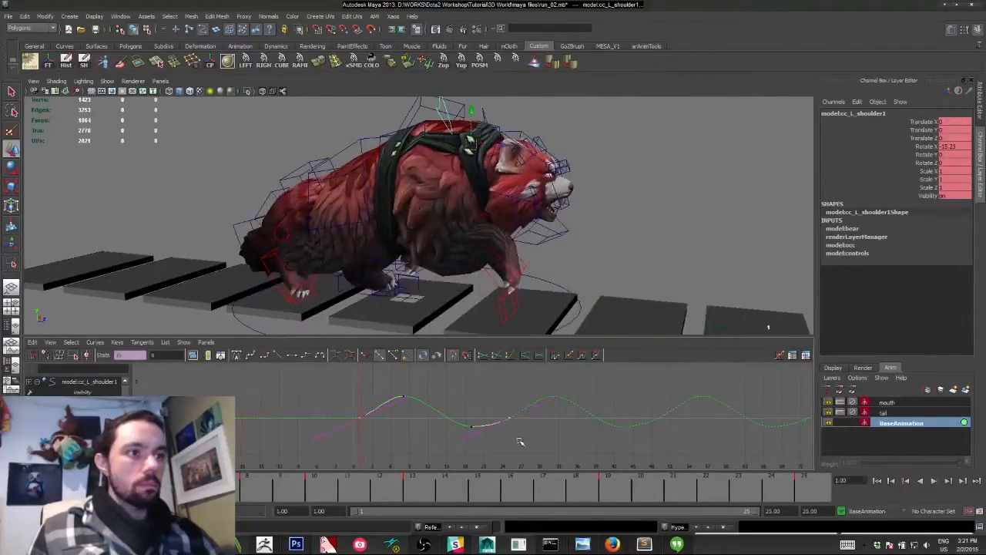
Play the run cycle and examine the left shoulder's motion from the side, above and the front.
{"action": "key", "text": "alt+v"}
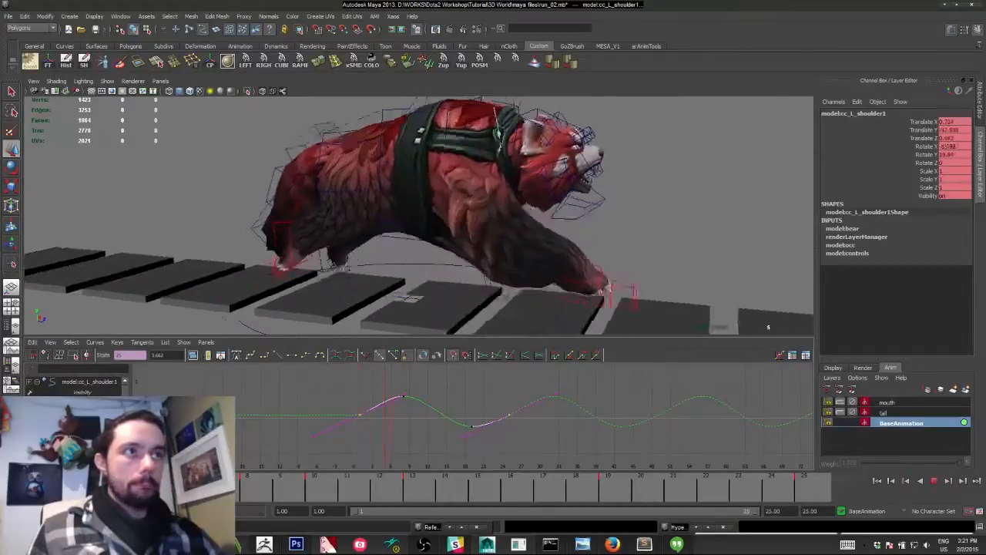
{"action": "left_click", "coordinate": [933, 482]}
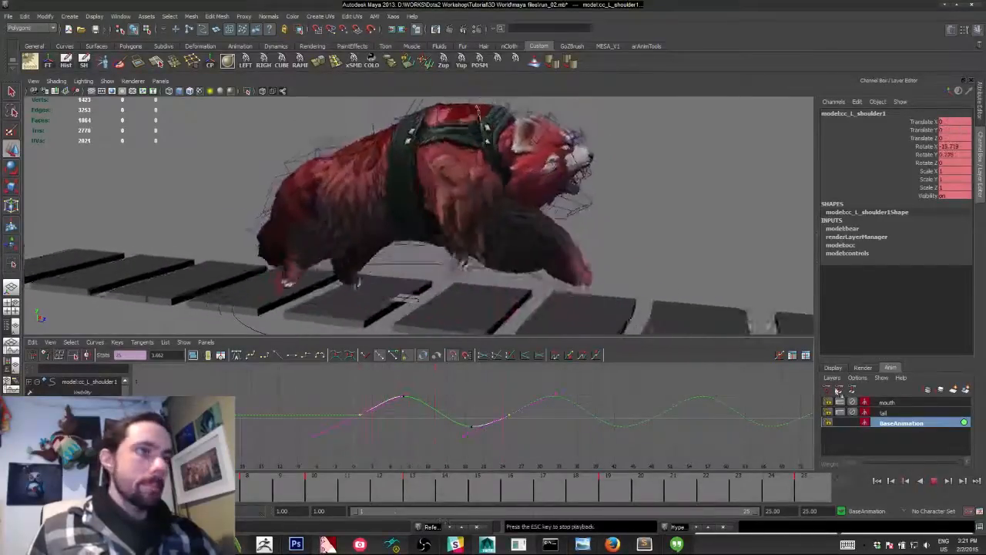
{"action": "left_click_drag", "start_coordinate": [738, 193], "coordinate": [483, 197], "text": "alt"}
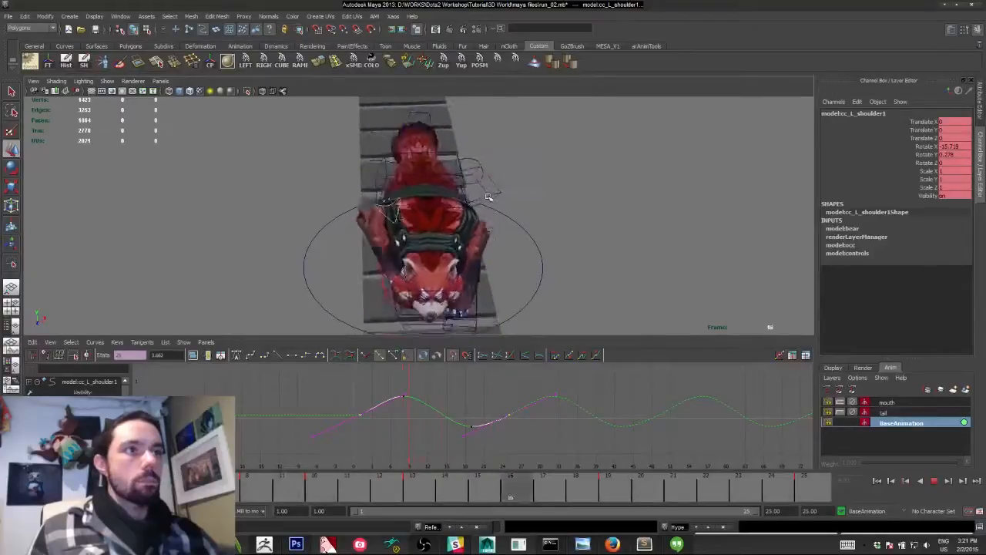
{"action": "left_click_drag", "start_coordinate": [487, 194], "coordinate": [399, 253], "text": "alt"}
{"action": "left_click", "coordinate": [933, 484]}
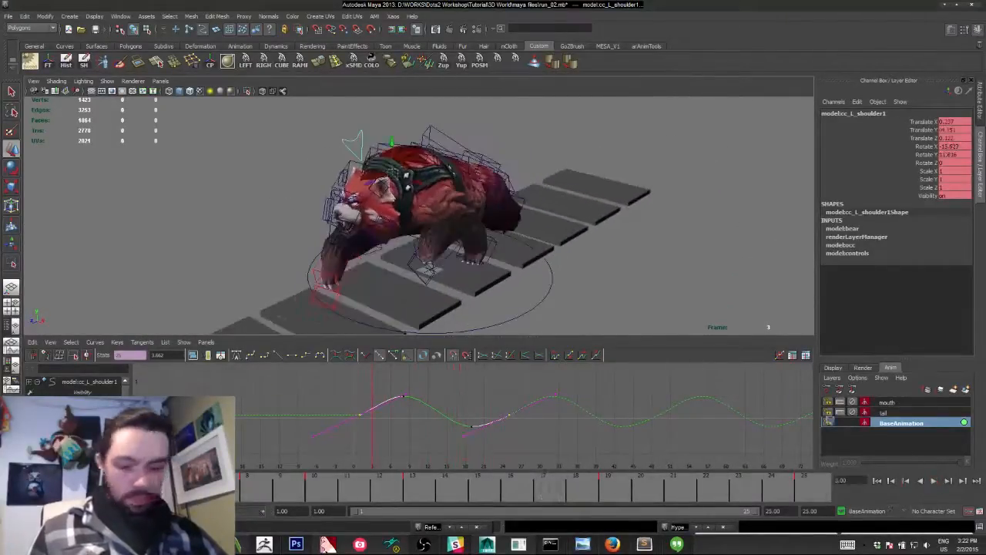
Select the bear's cc_root control at frame 3 to inspect its body animation curves.
{"action": "left_click_drag", "start_coordinate": [471, 299], "coordinate": [401, 270], "text": "alt"}
{"action": "middle_click_drag", "start_coordinate": [401, 269], "coordinate": [429, 308], "text": "alt"}
{"action": "left_click_drag", "start_coordinate": [430, 308], "coordinate": [390, 317], "text": "alt"}
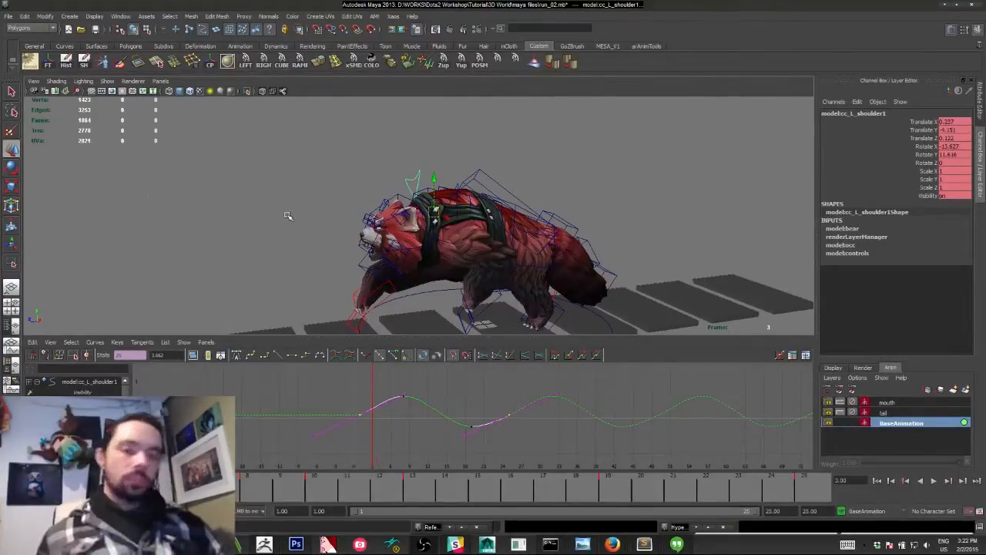
{"action": "right_click_drag", "start_coordinate": [415, 201], "coordinate": [484, 247], "text": "alt"}
{"action": "middle_click_drag", "start_coordinate": [484, 246], "coordinate": [333, 258], "text": "alt"}
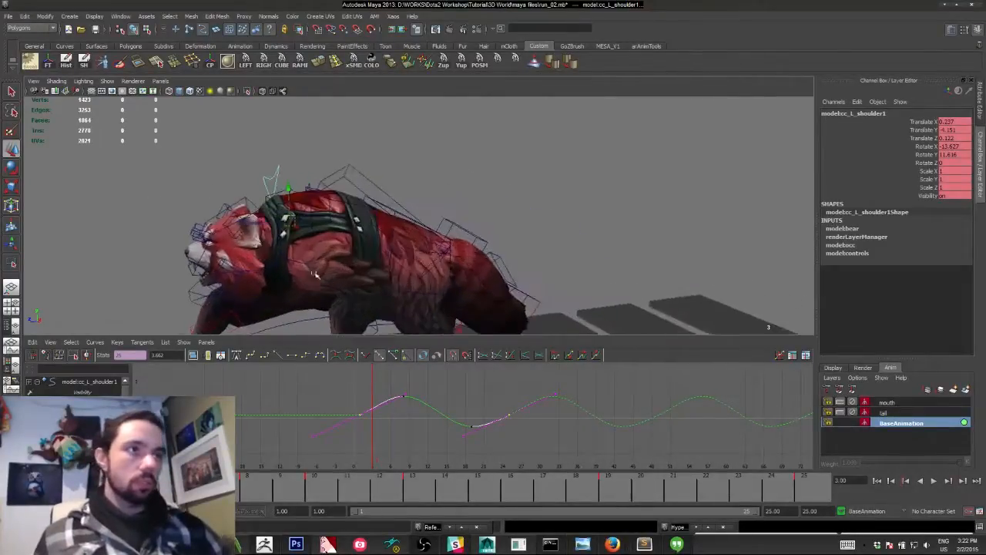
{"action": "left_click", "coordinate": [396, 214]}
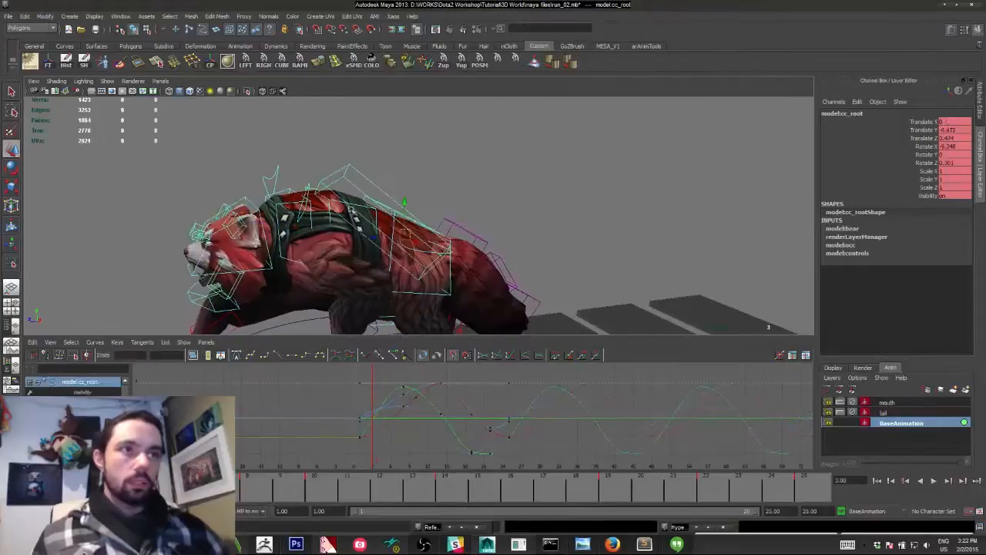
{"action": "left_click_drag", "start_coordinate": [352, 210], "coordinate": [257, 164], "text": "alt"}
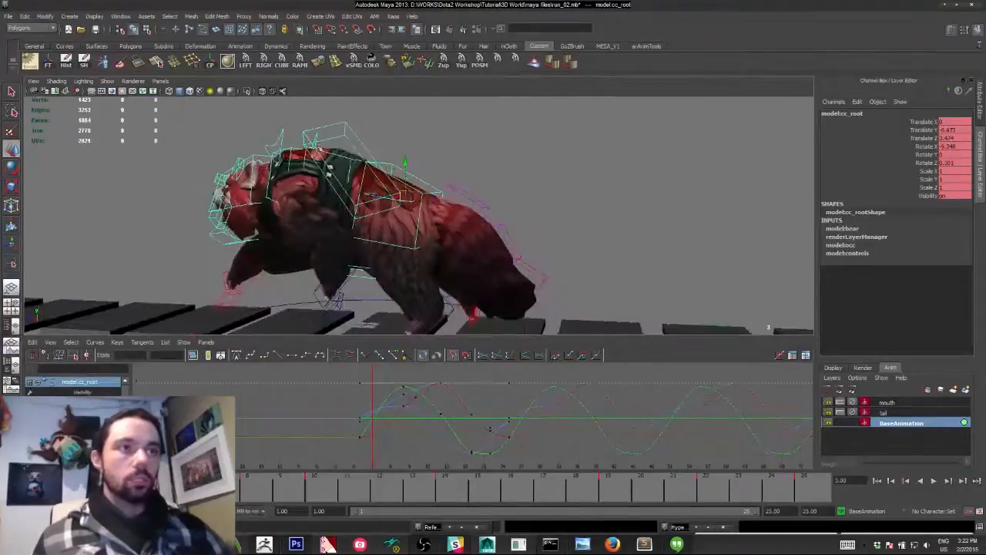
{"action": "left_click", "coordinate": [390, 142]}
{"action": "left_click", "coordinate": [391, 163]}
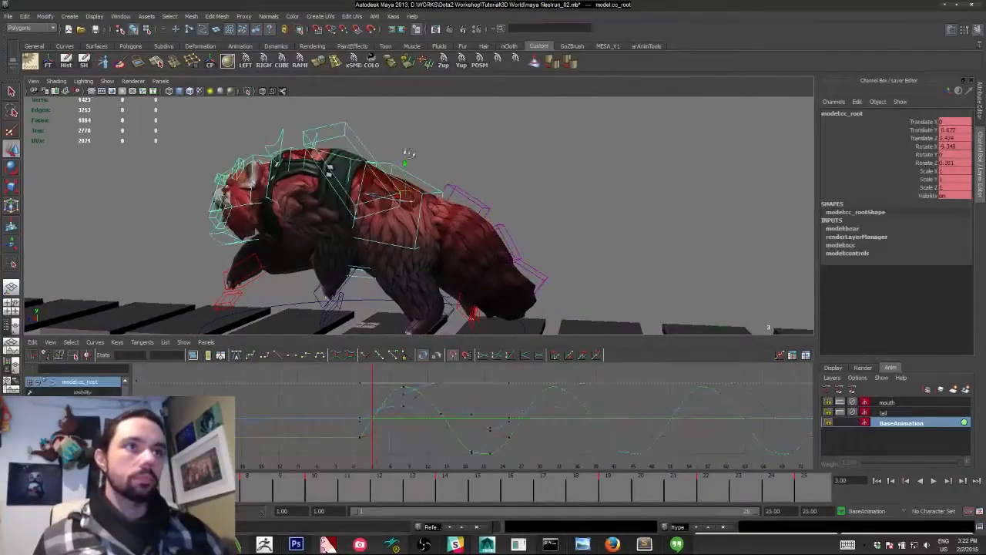
{"action": "left_click_drag", "start_coordinate": [393, 130], "coordinate": [343, 248], "text": "alt"}
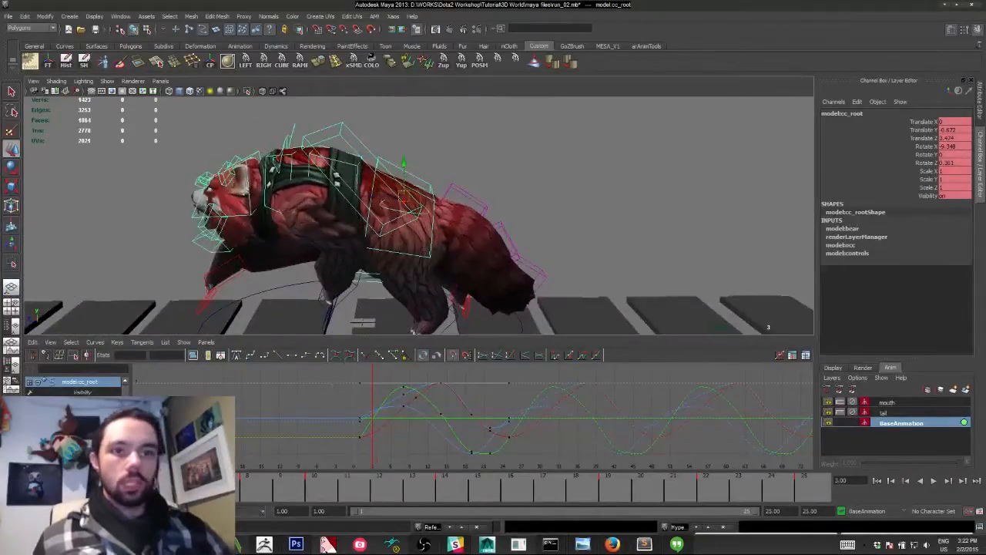
Examine the cc_root Translate Y and Rotate X curves across the loop and enlarge the Graph Editor for a closer view.
{"action": "left_click", "coordinate": [83, 403]}
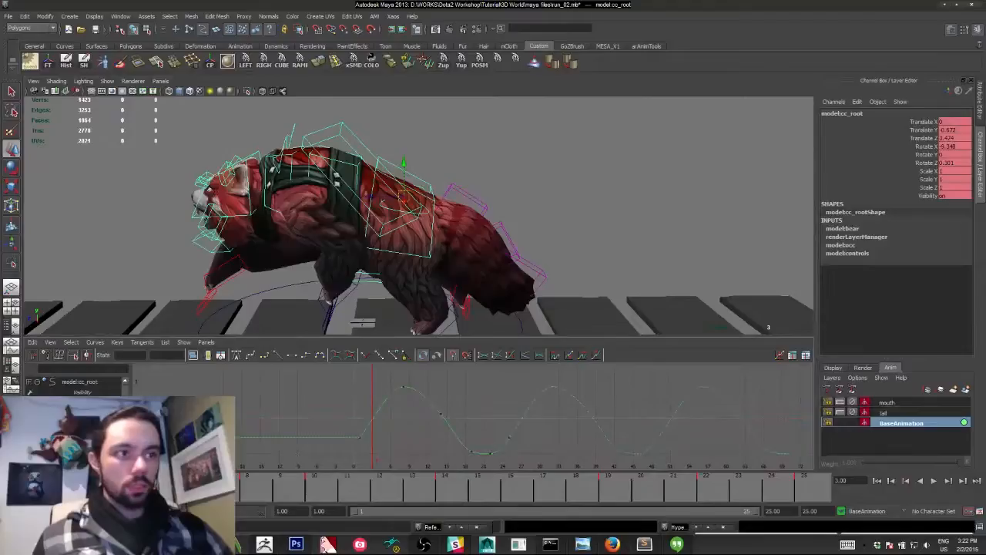
{"action": "middle_click_drag", "start_coordinate": [330, 427], "coordinate": [314, 366], "text": "alt"}
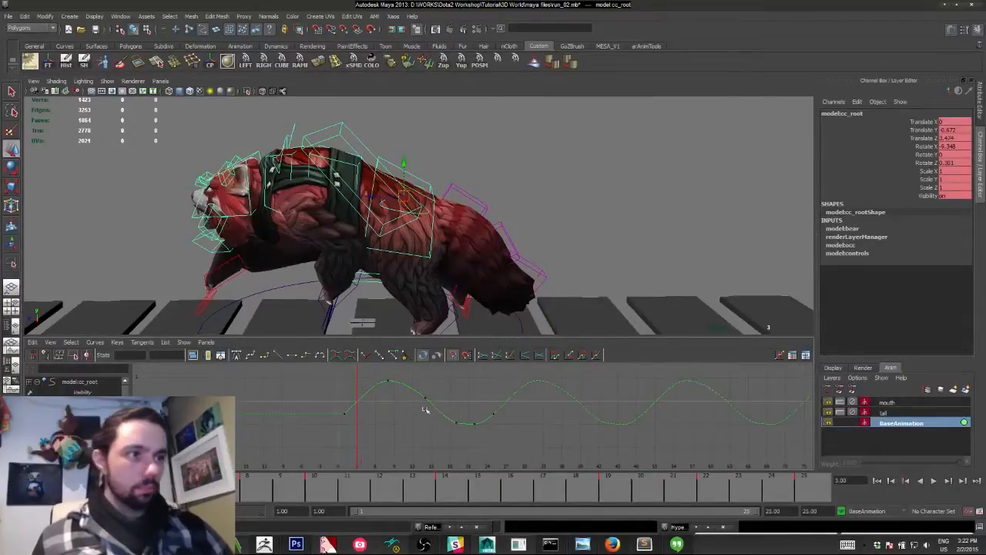
{"action": "left_click_drag", "start_coordinate": [426, 410], "coordinate": [454, 468]}
{"action": "left_click", "coordinate": [412, 436]}
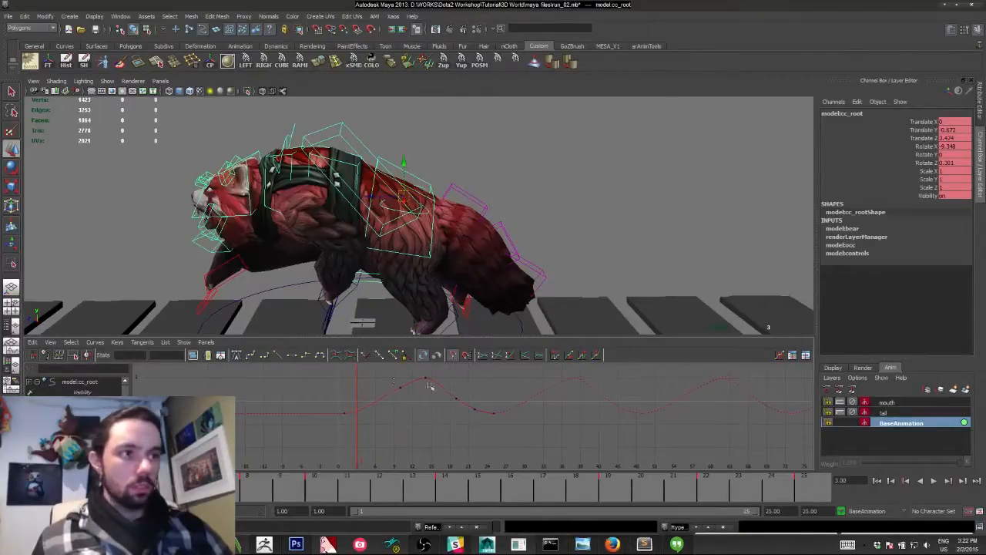
{"action": "mouse_move", "coordinate": [431, 385]}
{"action": "right_mouse_down", "text": "alt+shift"}
{"action": "mouse_move", "coordinate": [476, 402]}
{"action": "mouse_move", "coordinate": [437, 393]}
{"action": "right_mouse_up", "text": "alt+shift"}
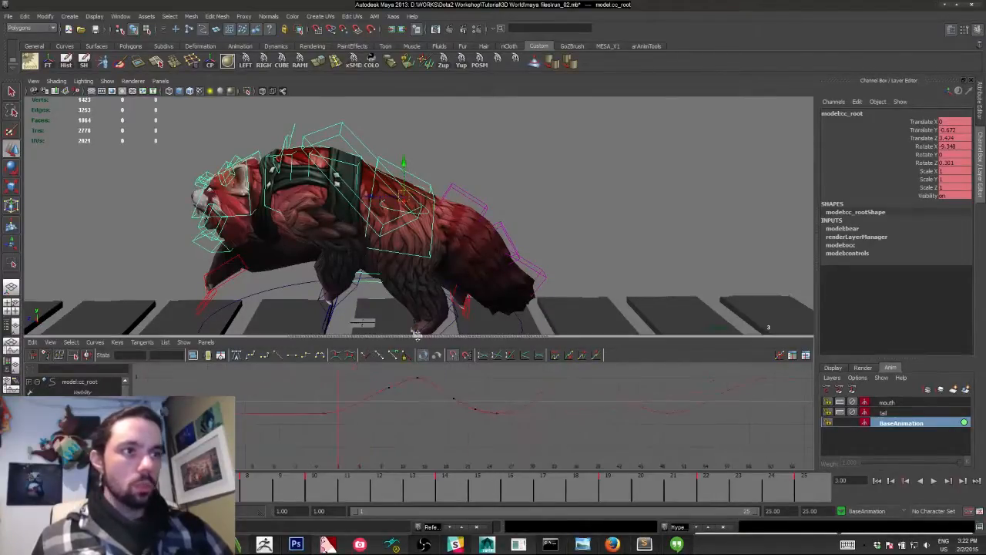
{"action": "left_click_drag", "start_coordinate": [417, 339], "coordinate": [408, 265]}
Flatten the cc_root Rotate X tangents on the matching keys at frames 1 and 25.
{"action": "left_click_drag", "start_coordinate": [352, 339], "coordinate": [401, 379]}
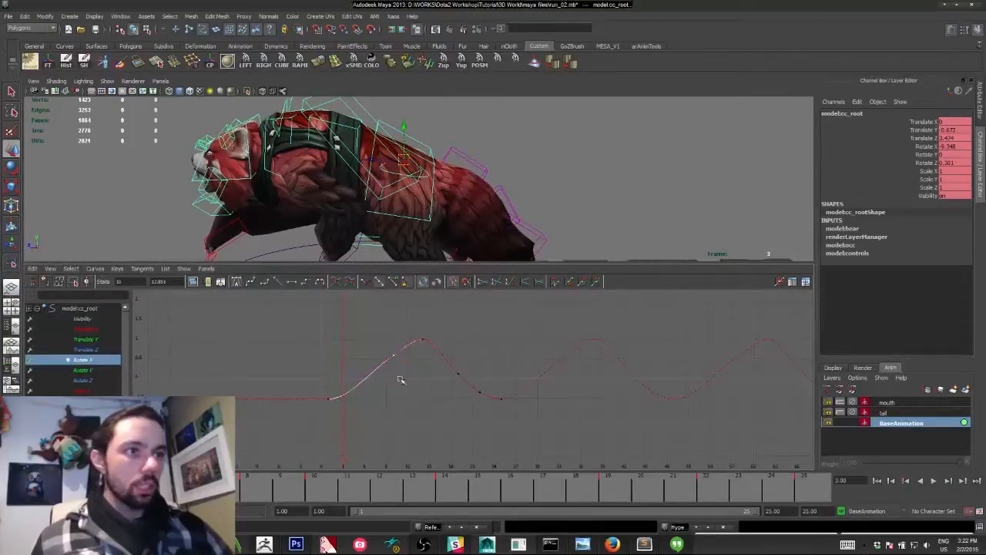
{"action": "left_click_drag", "start_coordinate": [410, 313], "coordinate": [447, 384]}
{"action": "left_click_drag", "start_coordinate": [364, 330], "coordinate": [420, 392], "text": "shift"}
{"action": "left_click_drag", "start_coordinate": [373, 361], "coordinate": [372, 390]}
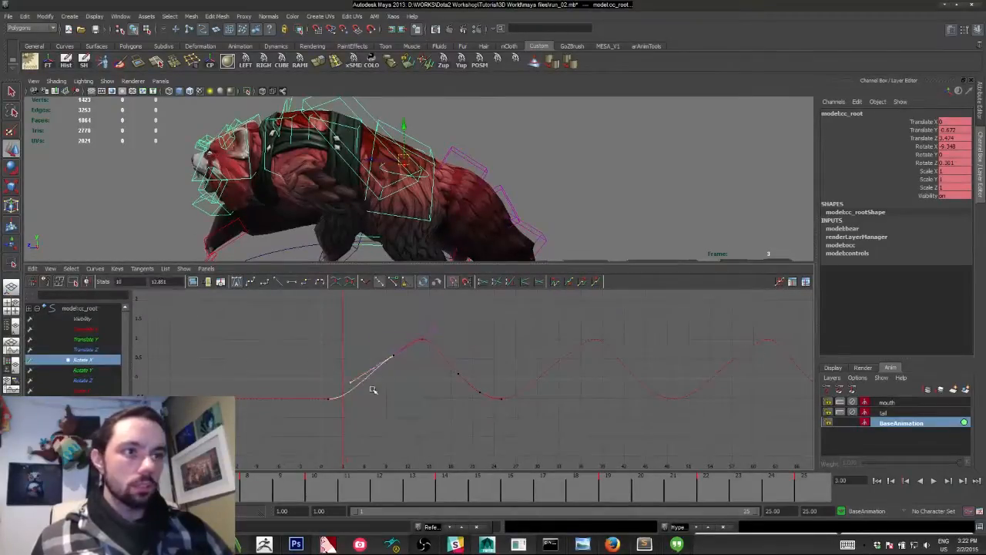
{"action": "left_click_drag", "start_coordinate": [291, 353], "coordinate": [357, 421]}
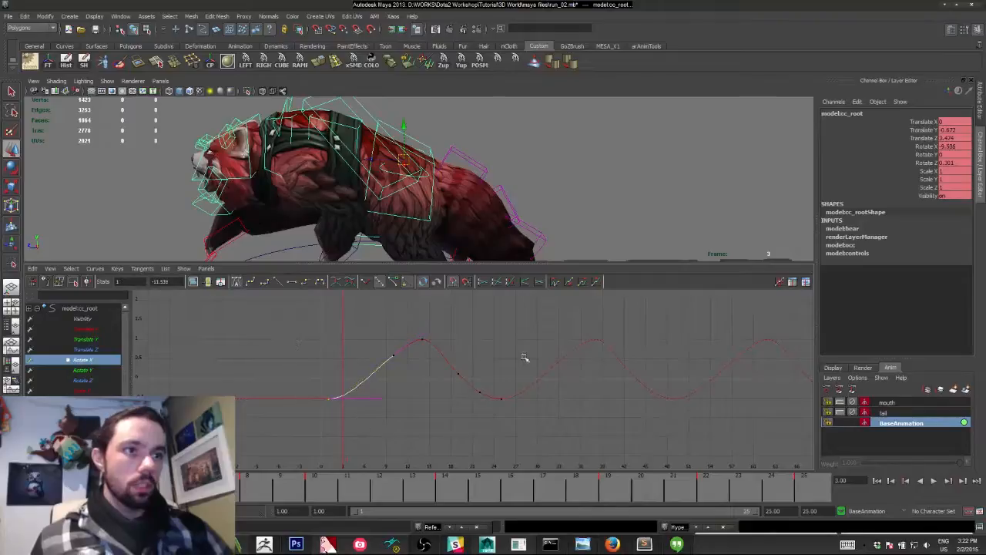
{"action": "left_click_drag", "start_coordinate": [503, 356], "coordinate": [538, 465], "text": "shift"}
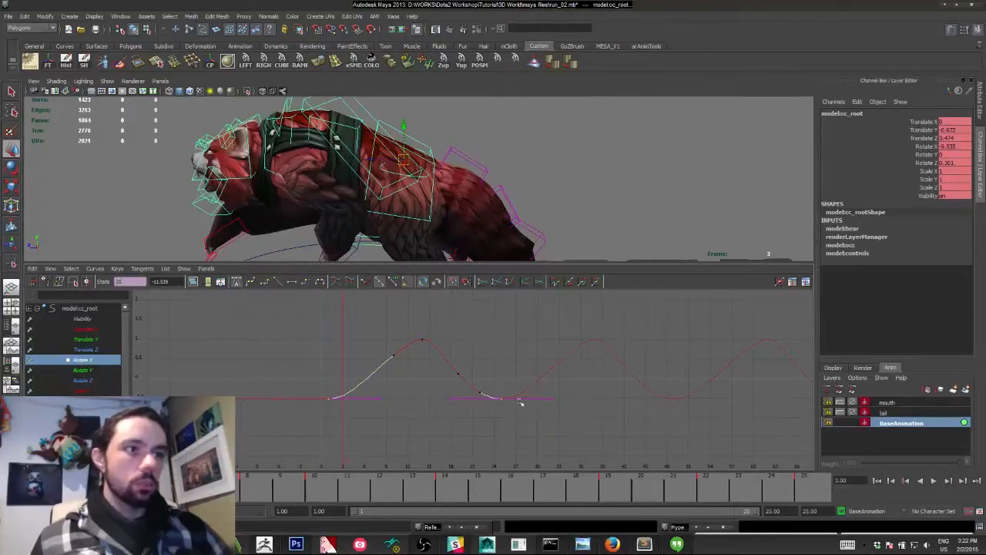
Examine the cc_root Rotate Y and Rotate Z curves, comparing the Rotate Z tangents at frames 1 and 25.
{"action": "left_click", "coordinate": [82, 370]}
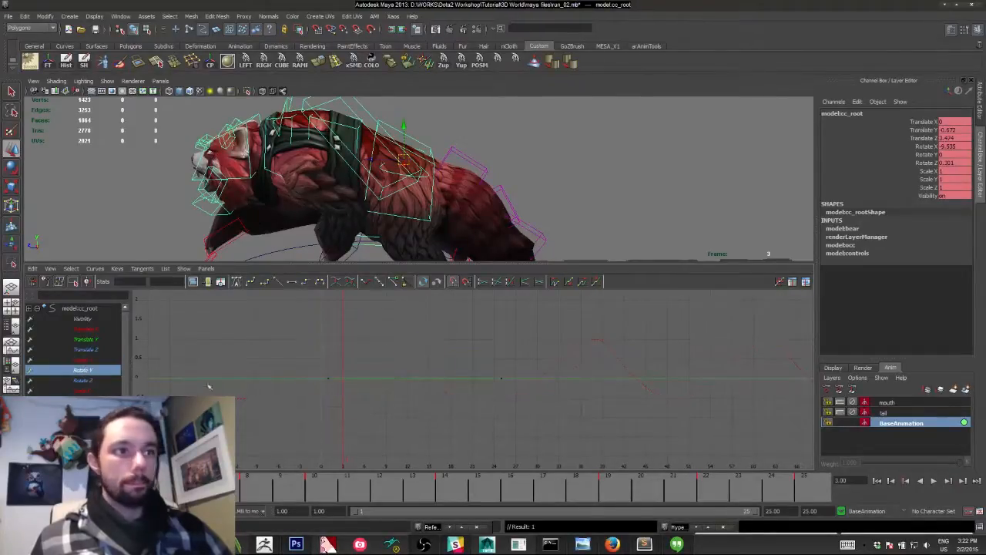
{"action": "left_click", "coordinate": [84, 382]}
{"action": "left_click_drag", "start_coordinate": [367, 417], "coordinate": [367, 417]}
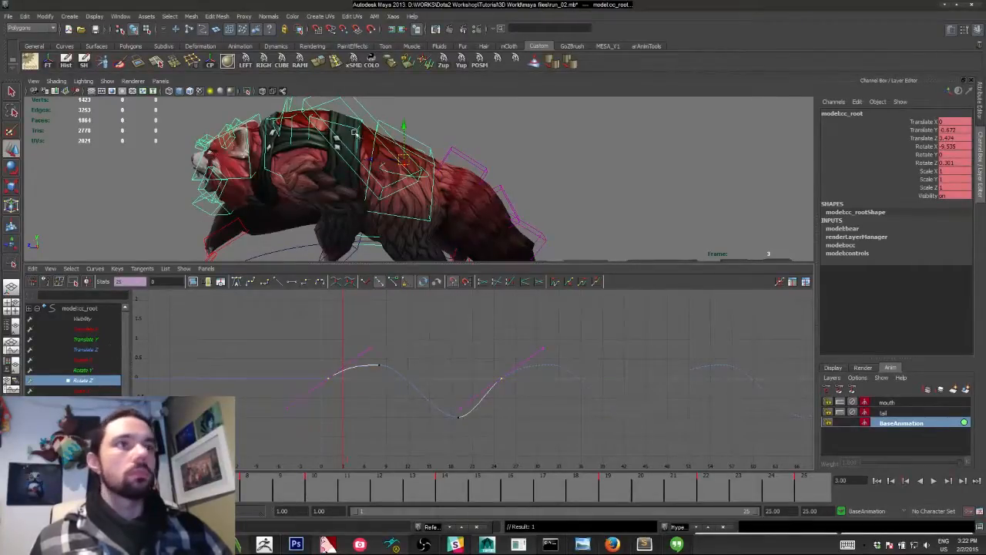
Steepen the incoming and outgoing Rotate X tangents of cc_spine01 together at frames 1 and 25 for a smooth loop.
{"action": "left_click", "coordinate": [358, 135]}
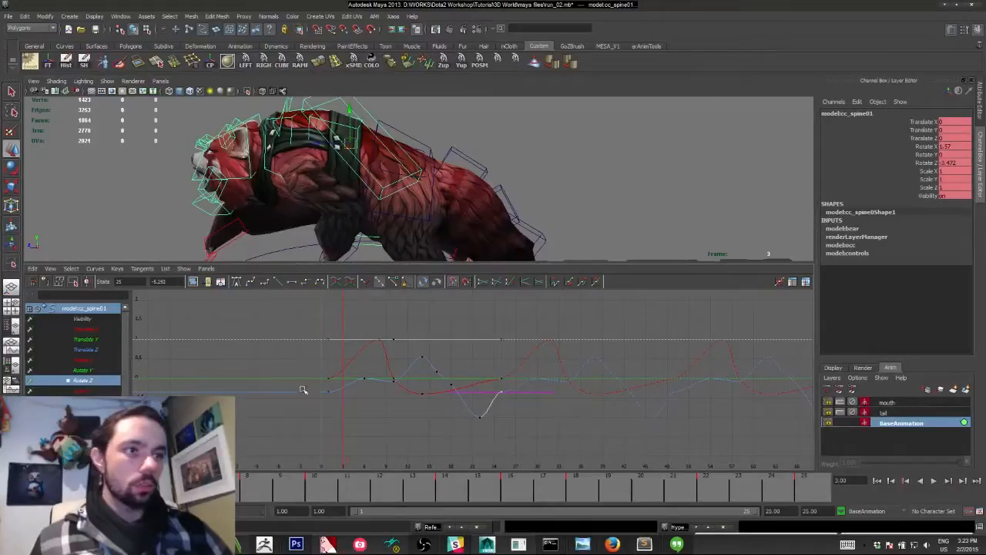
{"action": "left_click_drag", "start_coordinate": [304, 387], "coordinate": [354, 429]}
{"action": "left_click", "coordinate": [85, 329]}
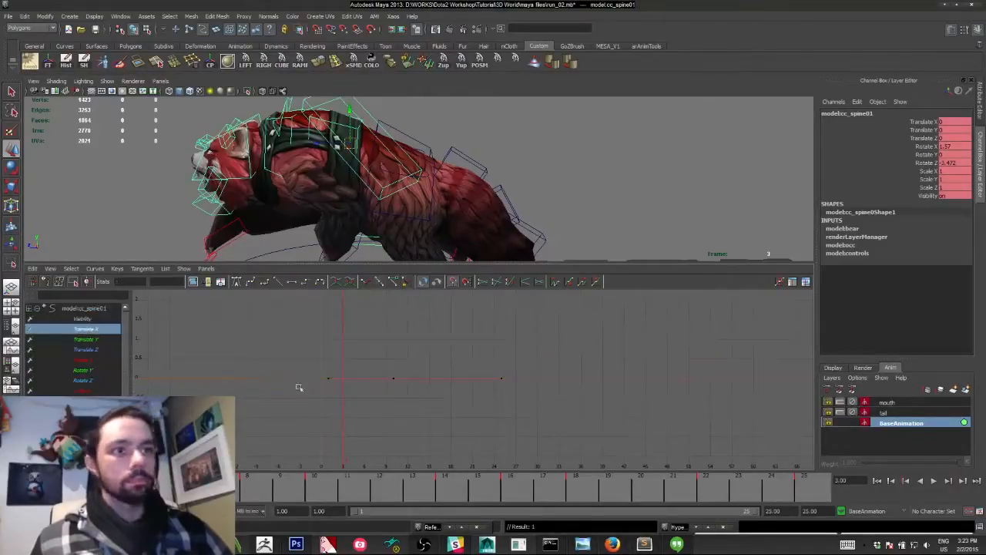
{"action": "left_click", "coordinate": [85, 339]}
{"action": "left_click", "coordinate": [88, 350]}
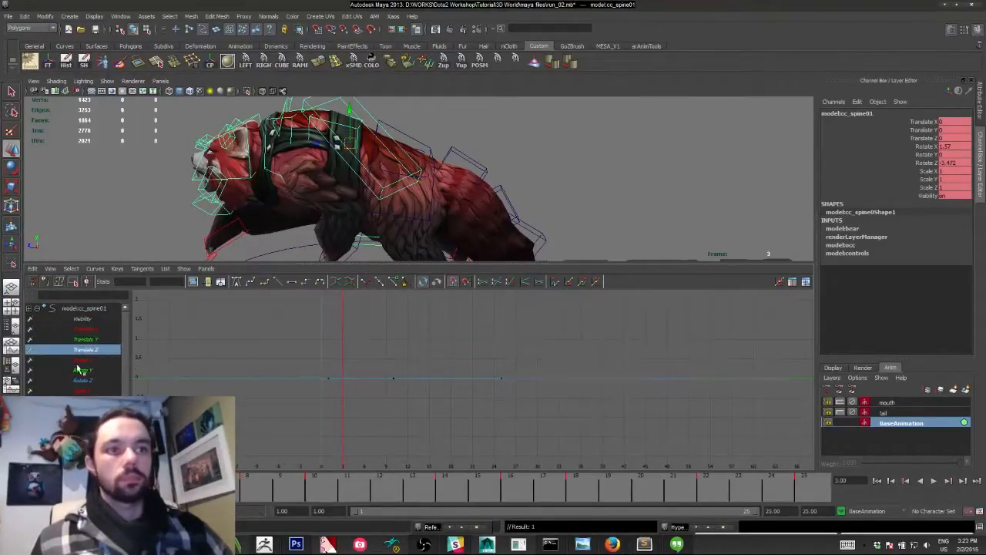
{"action": "left_click", "coordinate": [81, 360]}
{"action": "left_click_drag", "start_coordinate": [397, 425], "coordinate": [524, 417]}
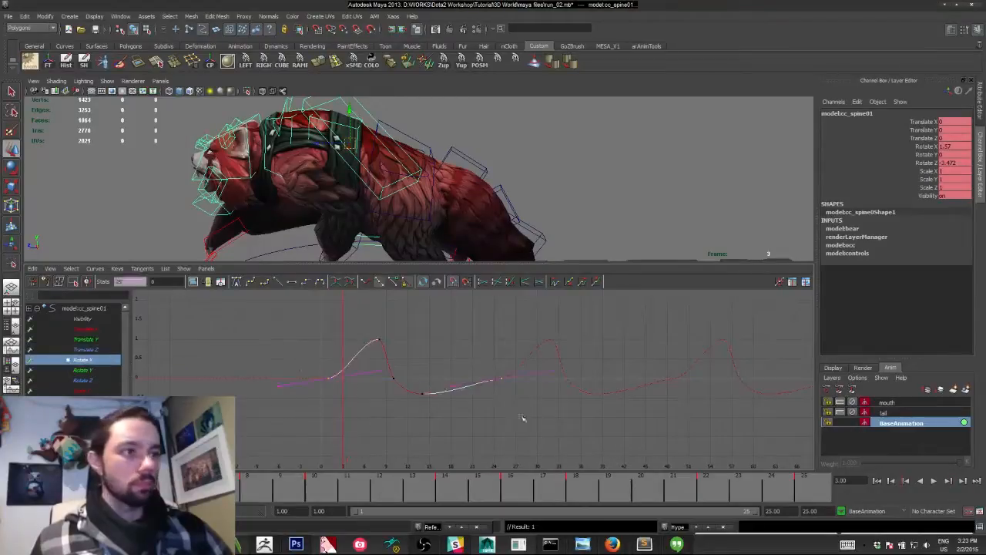
{"action": "left_click_drag", "start_coordinate": [269, 362], "coordinate": [305, 441], "text": "shift"}
{"action": "middle_click_drag", "start_coordinate": [282, 407], "coordinate": [281, 421]}
Tilt the flat cc_spine01 Rotate Z tangents at frames 1 and 25 into matching upward slopes and review the motion.
{"action": "left_click", "coordinate": [82, 380]}
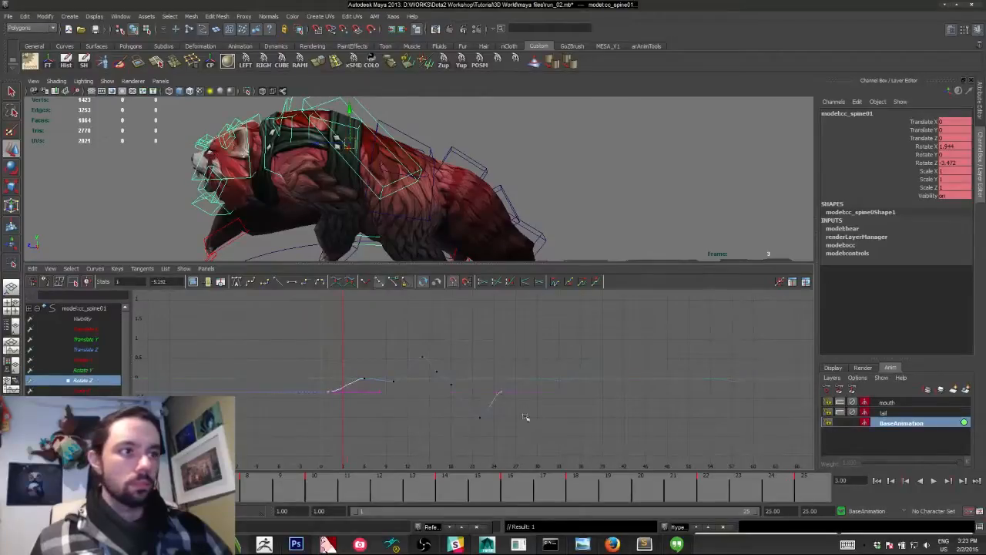
{"action": "left_click_drag", "start_coordinate": [525, 417], "coordinate": [296, 357]}
{"action": "left_click_drag", "start_coordinate": [484, 381], "coordinate": [267, 409]}
{"action": "middle_click_drag", "start_coordinate": [266, 409], "coordinate": [285, 442]}
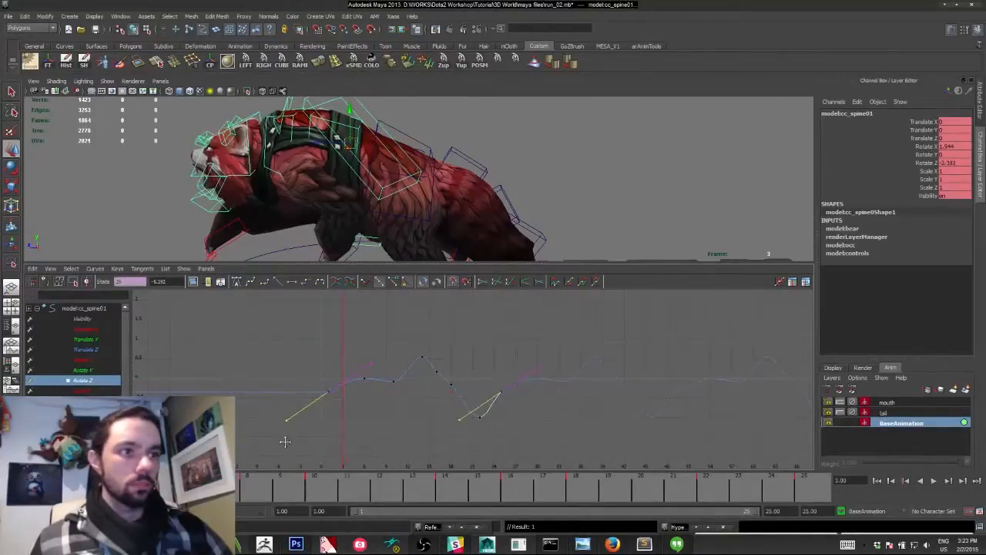
{"action": "left_click", "coordinate": [441, 374]}
{"action": "left_click_drag", "start_coordinate": [389, 481], "coordinate": [427, 508]}
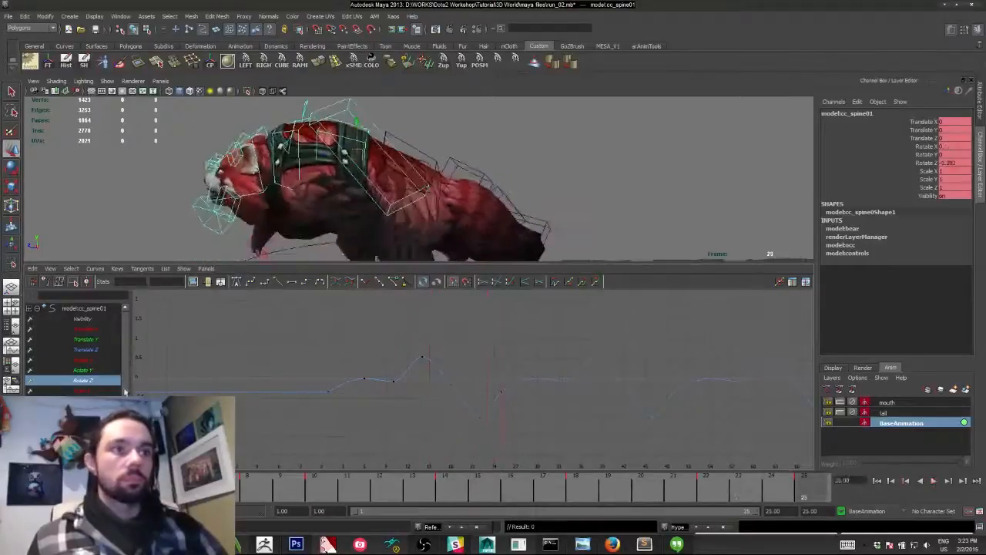
Select the cc_neck control and examine its translate and rotate curves for loop continuity.
{"action": "left_click", "coordinate": [276, 128]}
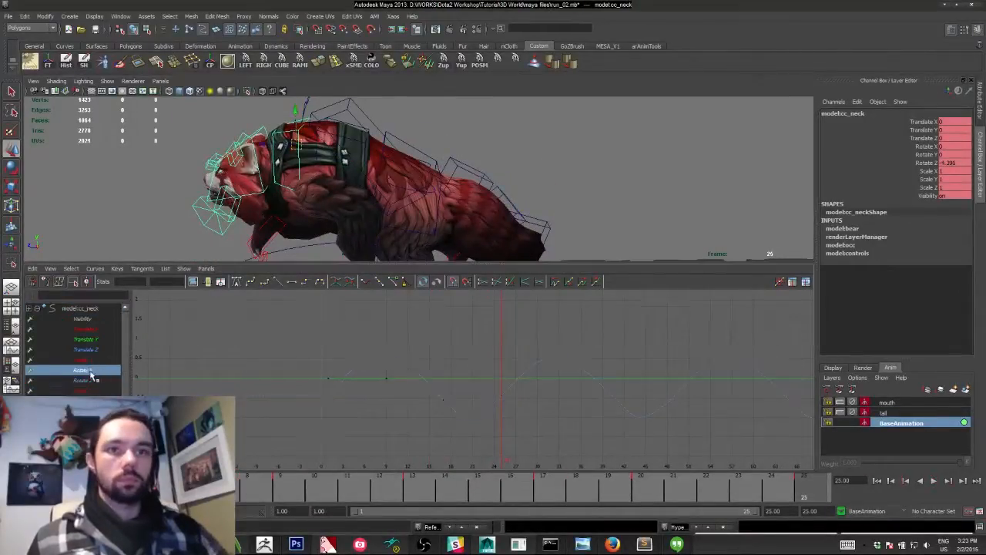
{"action": "left_click", "coordinate": [86, 339]}
{"action": "left_click", "coordinate": [85, 329]}
{"action": "left_click", "coordinate": [91, 360]}
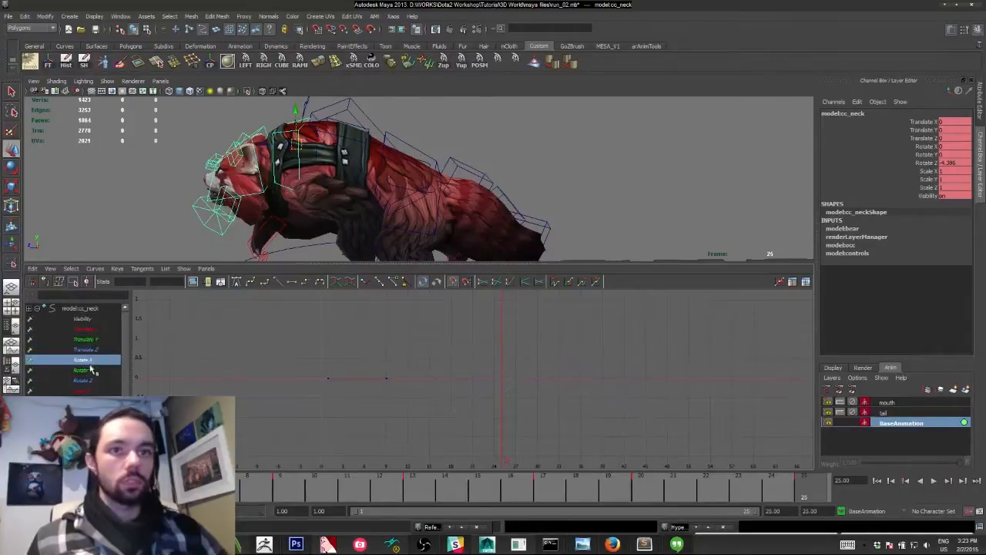
{"action": "left_click", "coordinate": [91, 370]}
{"action": "left_click", "coordinate": [88, 381]}
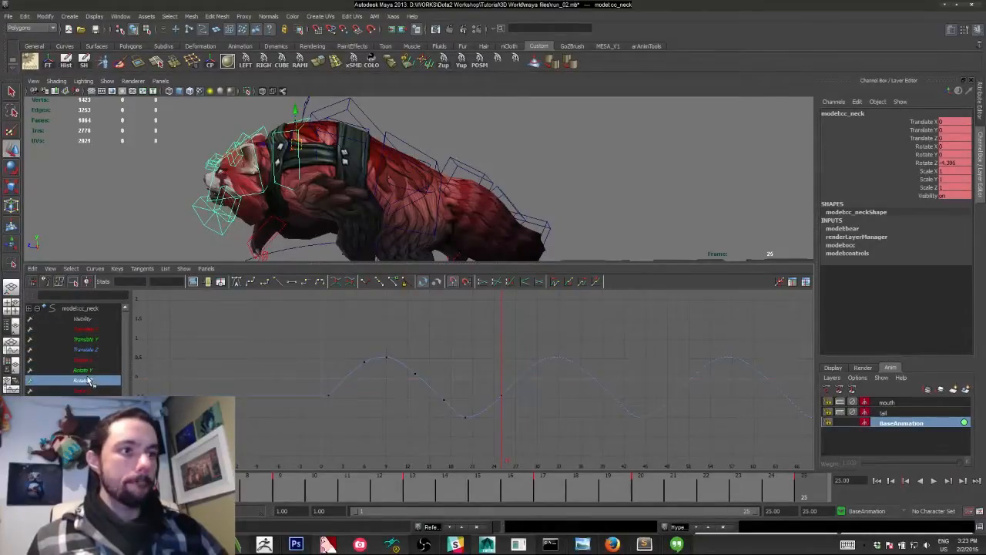
Make the cc_head Rotate X tangents at frames 1 and 25 equally shallower to smooth the loop transition.
{"action": "left_click", "coordinate": [251, 141]}
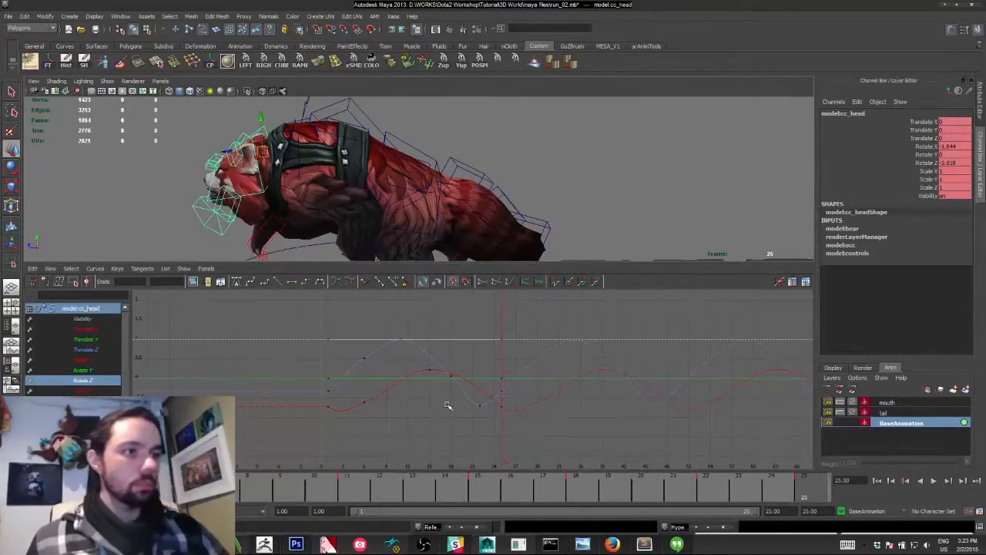
{"action": "left_click_drag", "start_coordinate": [304, 403], "coordinate": [346, 463]}
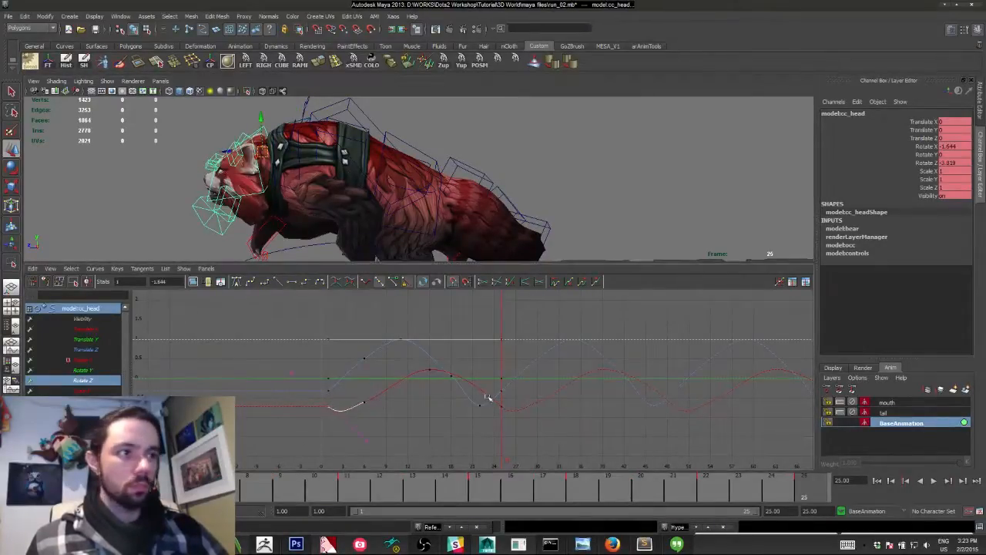
{"action": "left_click_drag", "start_coordinate": [488, 398], "coordinate": [473, 434], "text": "shift"}
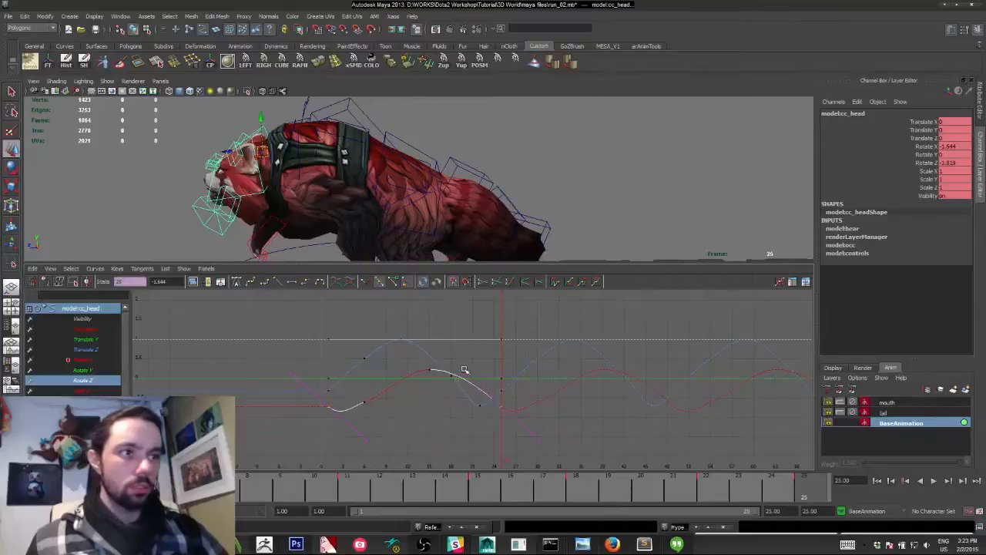
{"action": "left_click_drag", "start_coordinate": [463, 368], "coordinate": [477, 385], "text": "shift"}
{"action": "left_click_drag", "start_coordinate": [311, 369], "coordinate": [287, 388], "text": "shift"}
{"action": "middle_click_drag", "start_coordinate": [283, 374], "coordinate": [277, 392], "text": "shift"}
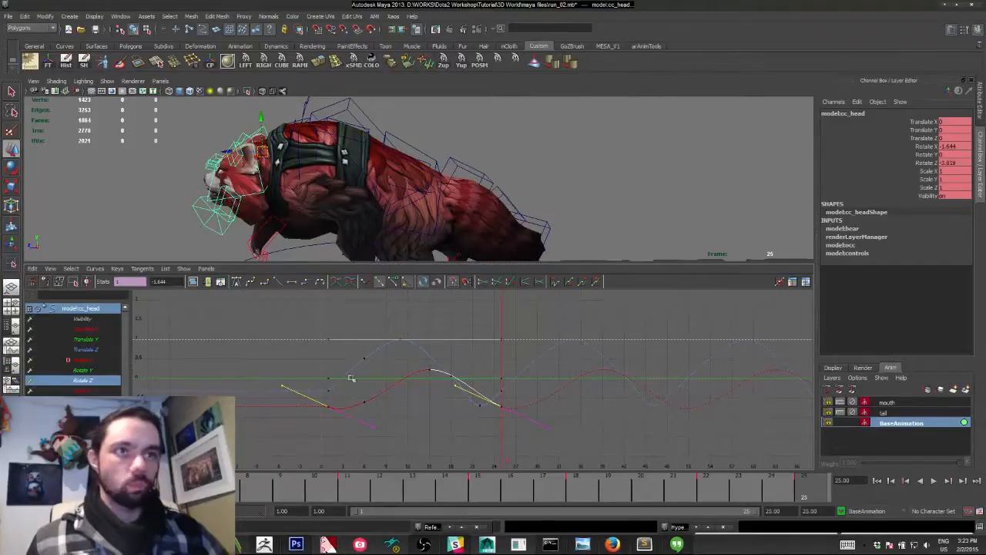
Select the cc_rtail01 tail control and examine its BaseAnimation translate and rotate curves, including Rotate Z.
{"action": "left_click_drag", "start_coordinate": [167, 170], "coordinate": [160, 202], "text": "alt"}
{"action": "left_click", "coordinate": [160, 202]}
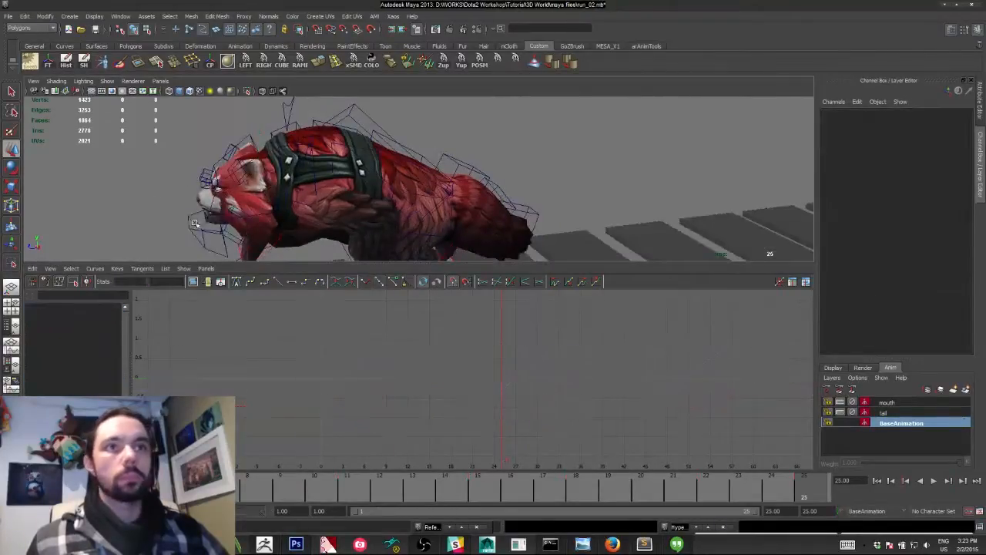
{"action": "left_click", "coordinate": [444, 155]}
{"action": "key", "text": "f"}
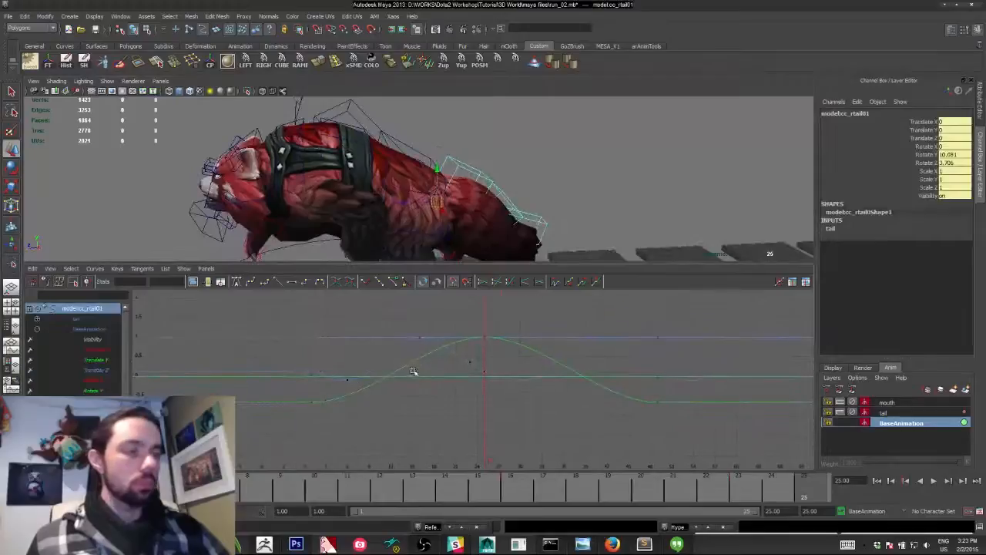
{"action": "left_click", "coordinate": [103, 359]}
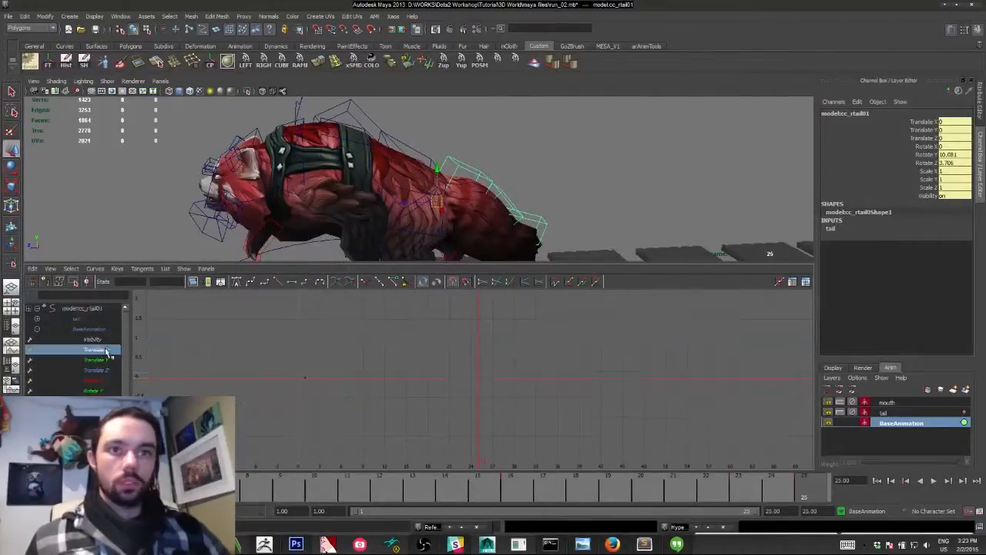
{"action": "left_click", "coordinate": [100, 370]}
{"action": "left_click", "coordinate": [98, 380]}
{"action": "left_click", "coordinate": [96, 391]}
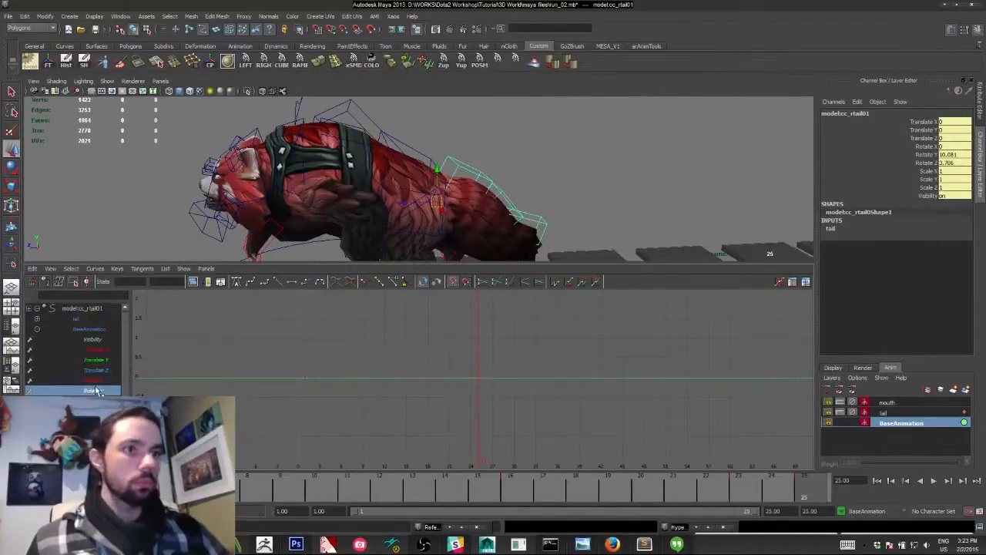
{"action": "left_click", "coordinate": [93, 401]}
{"action": "left_click", "coordinate": [92, 411]}
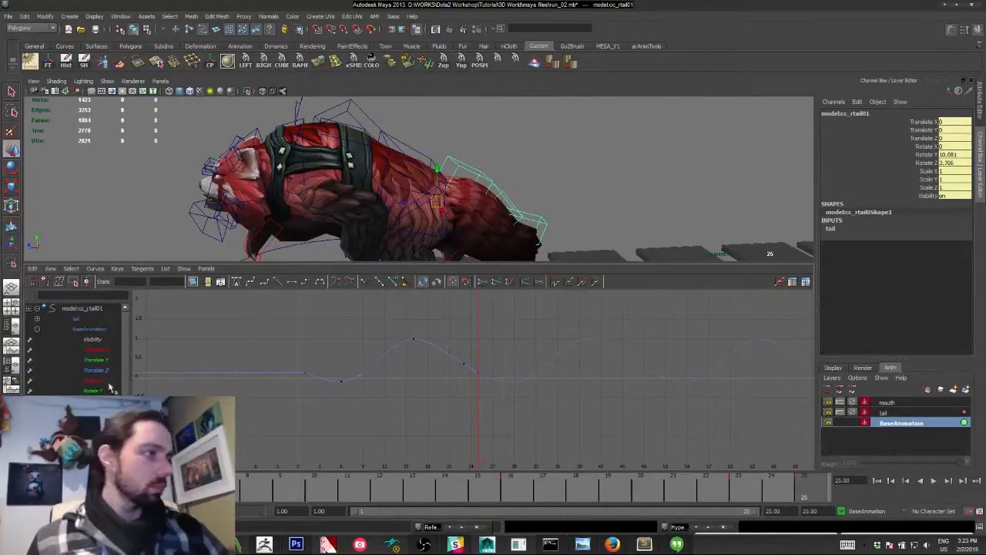
Select the cc_rtail02 control below it in the tail and examine its BaseAnimation translate and rotate curves.
{"action": "left_click_drag", "start_coordinate": [472, 185], "coordinate": [484, 189], "text": "alt"}
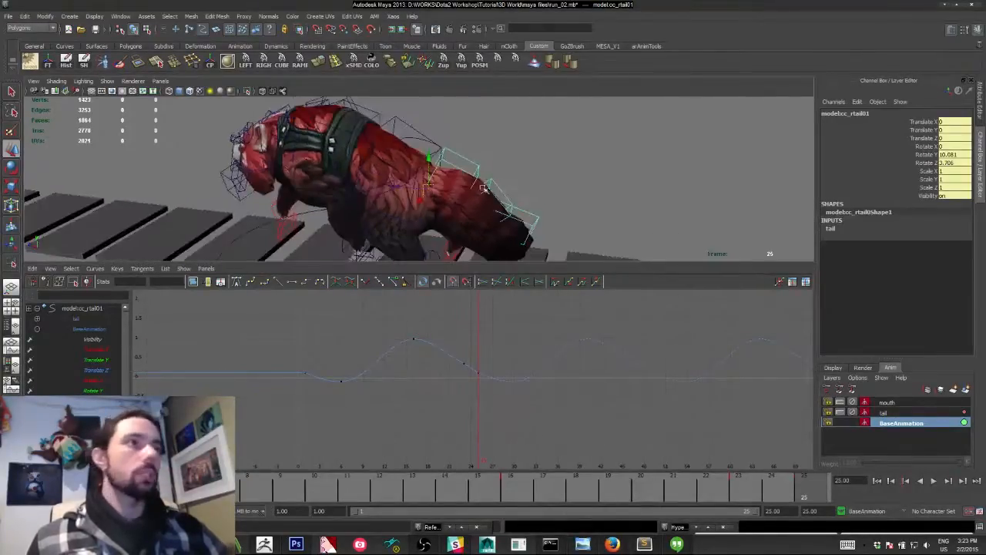
{"action": "key", "text": "Down"}
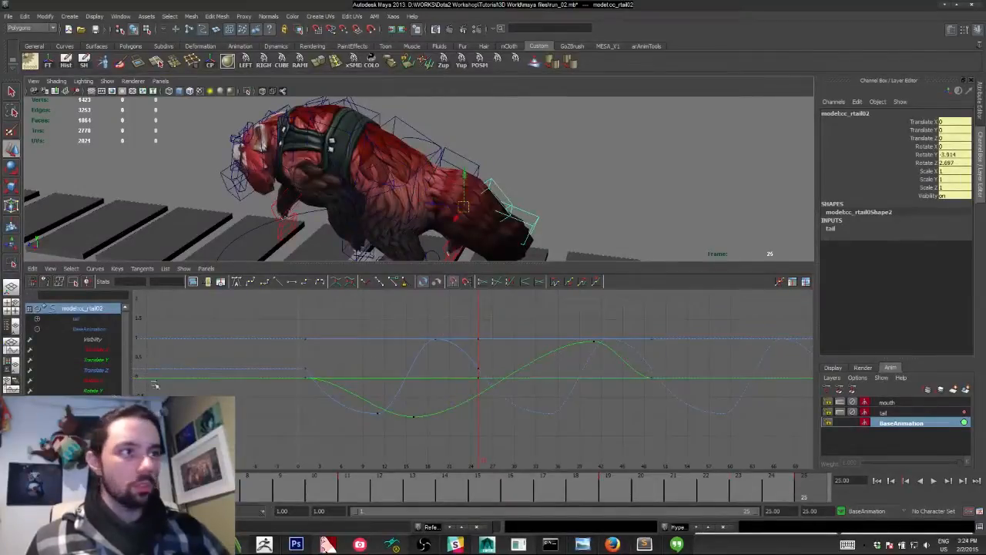
{"action": "left_click", "coordinate": [92, 391]}
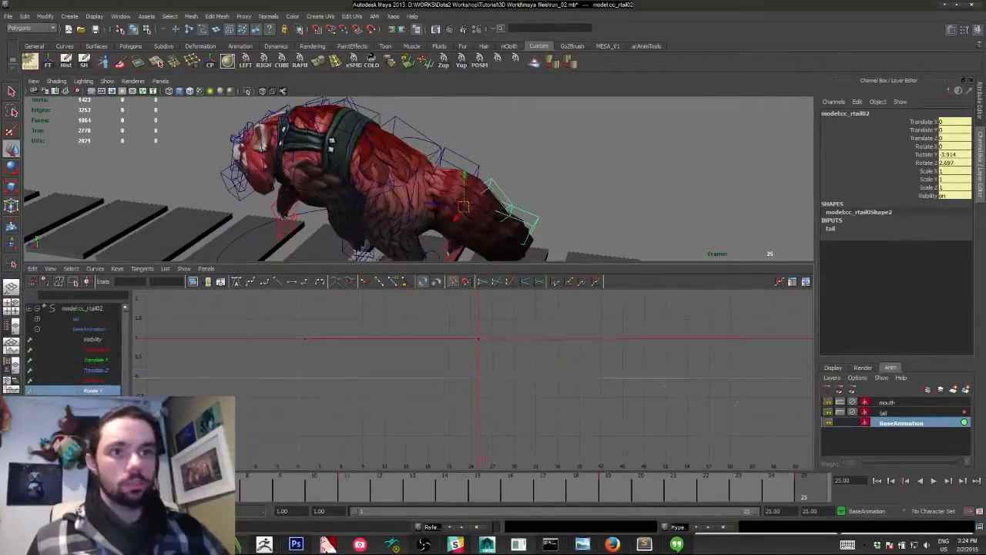
{"action": "left_click", "coordinate": [93, 402]}
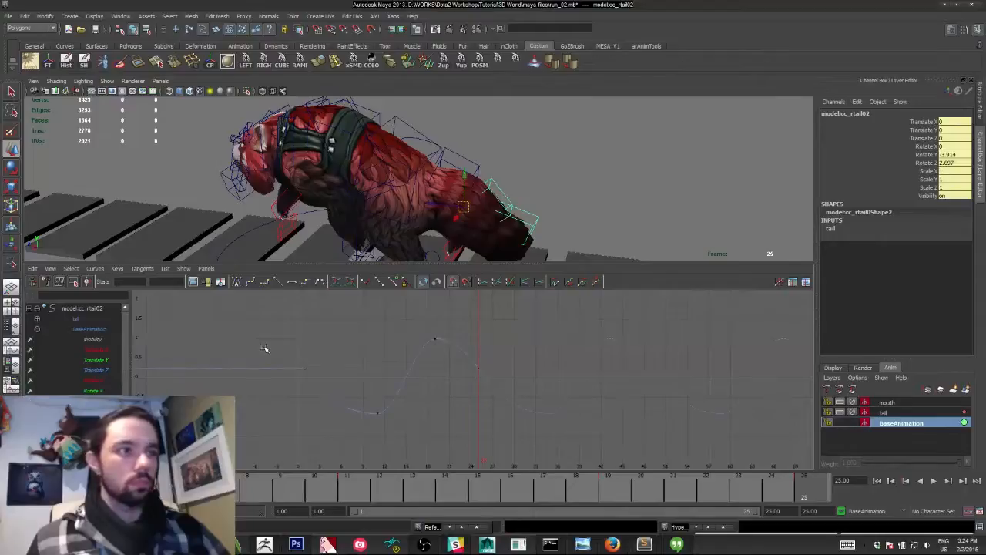
{"action": "left_click", "coordinate": [94, 390]}
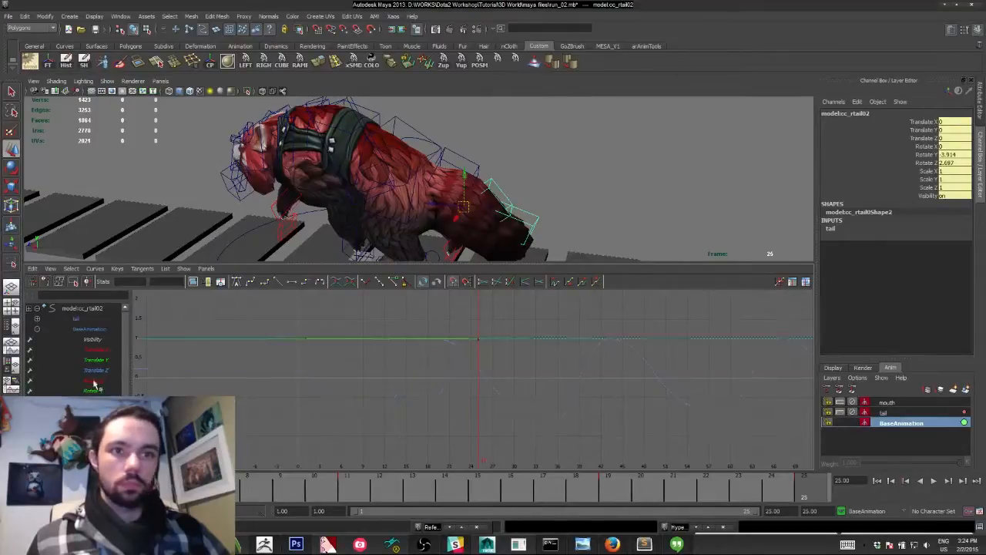
{"action": "left_click", "coordinate": [94, 382]}
{"action": "left_click", "coordinate": [97, 370]}
{"action": "left_click", "coordinate": [96, 361]}
{"action": "left_click", "coordinate": [97, 371]}
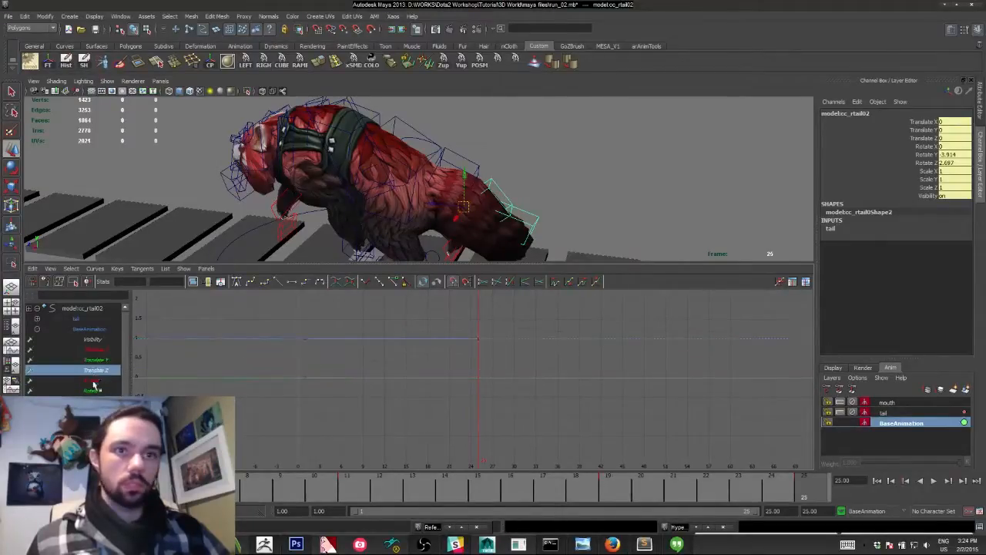
On the tail layer of cc_rtail02, tilt the Rotate Y tangents at frames 1 and 49 to the same downward slope.
{"action": "left_click", "coordinate": [93, 382]}
{"action": "left_click", "coordinate": [92, 391]}
{"action": "left_click", "coordinate": [83, 320]}
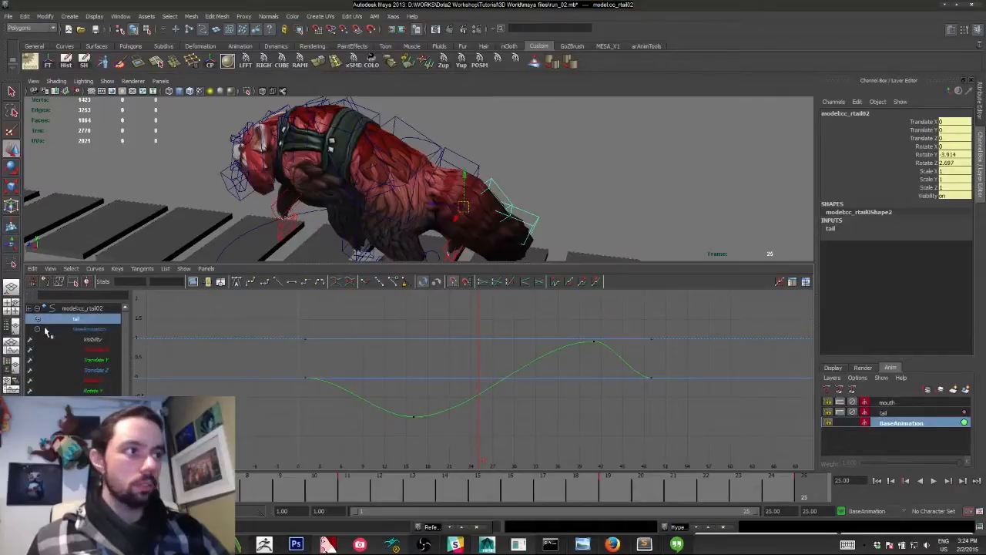
{"action": "left_click", "coordinate": [38, 324]}
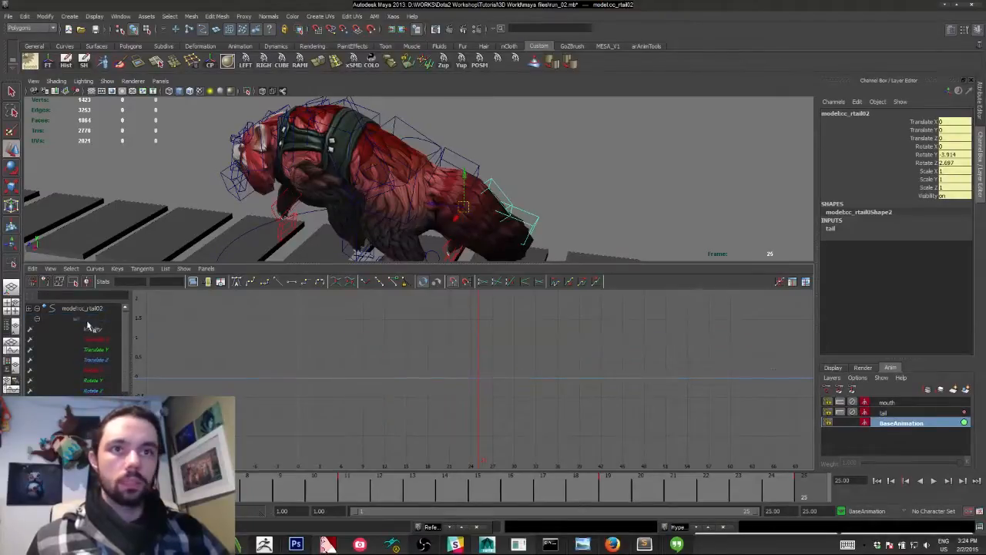
{"action": "left_click", "coordinate": [91, 382]}
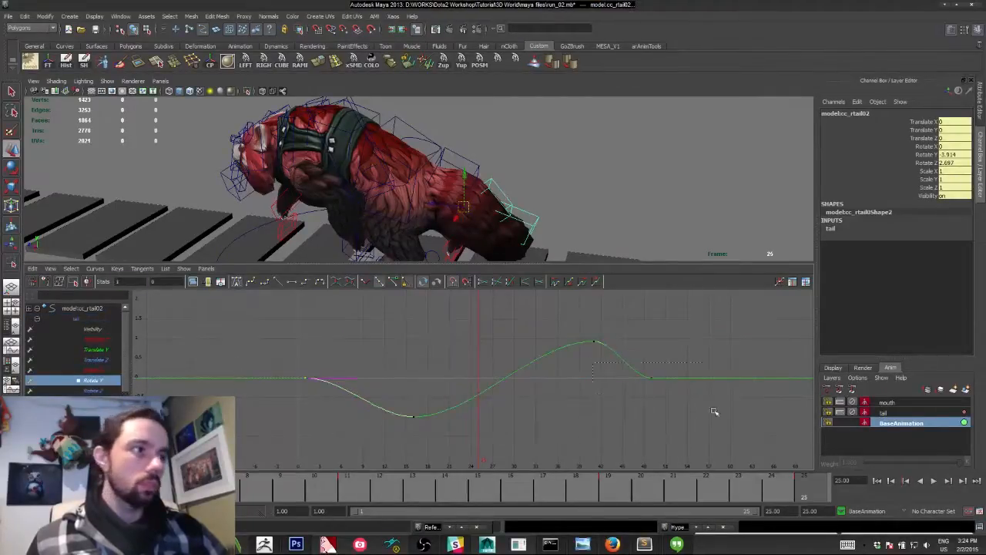
{"action": "left_click_drag", "start_coordinate": [294, 347], "coordinate": [280, 437], "text": "shift"}
{"action": "middle_click_drag", "start_coordinate": [225, 406], "coordinate": [224, 378]}
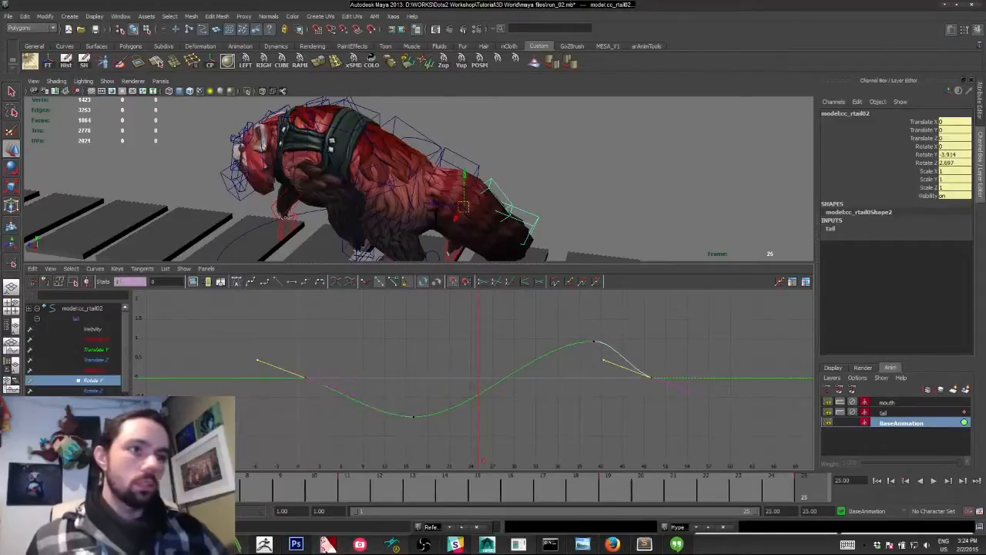
{"action": "left_click", "coordinate": [258, 358]}
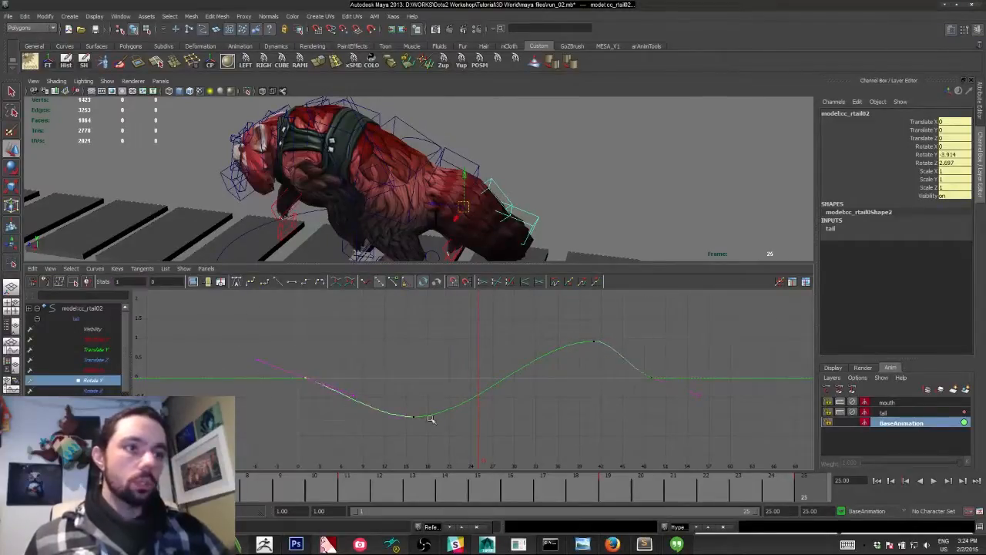
Extend the playback range to frame 49 and play the animation to check the full tail swing.
{"action": "double_click", "coordinate": [811, 511]}
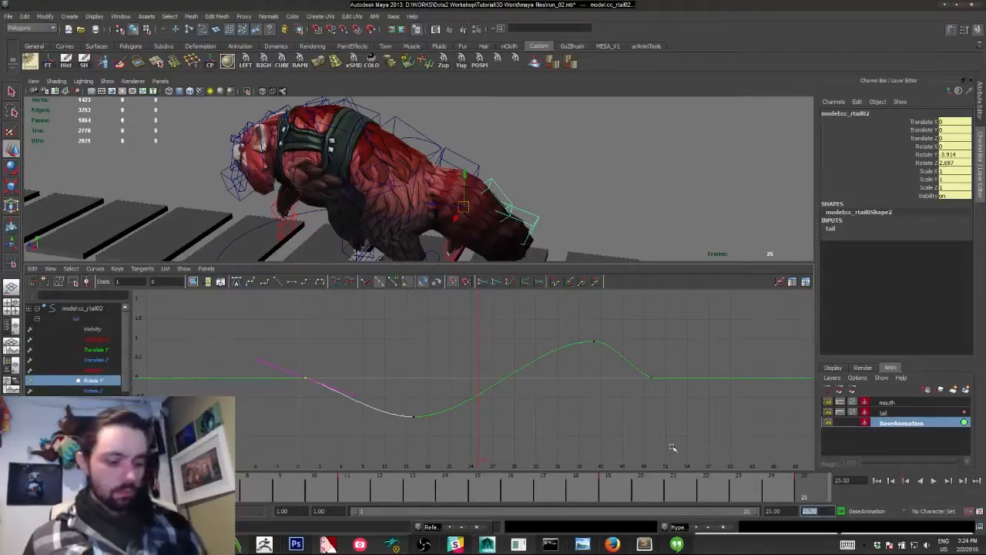
{"action": "key", "text": "Return"}
{"action": "left_click_drag", "start_coordinate": [634, 495], "coordinate": [773, 514]}
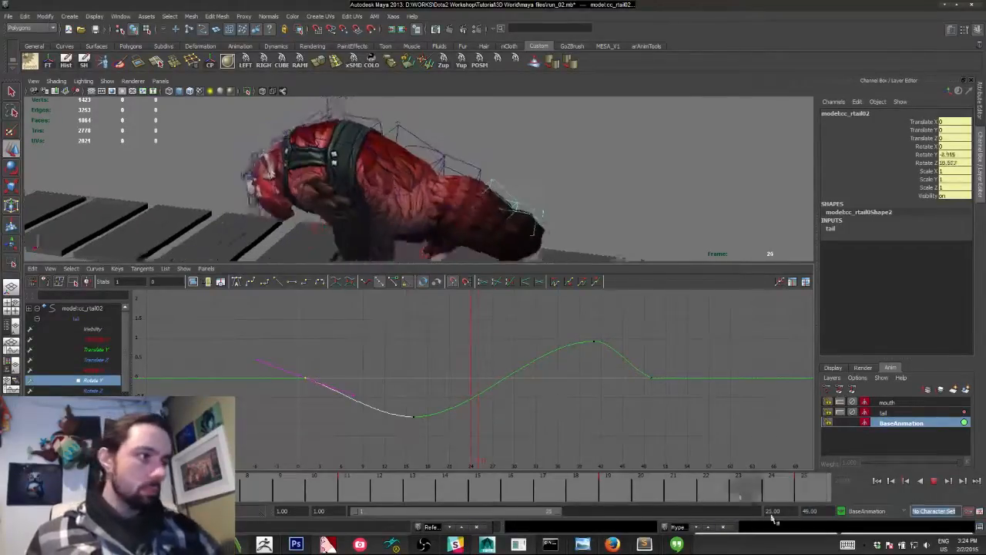
{"action": "double_click", "coordinate": [552, 513]}
{"action": "key", "text": "alt+v"}
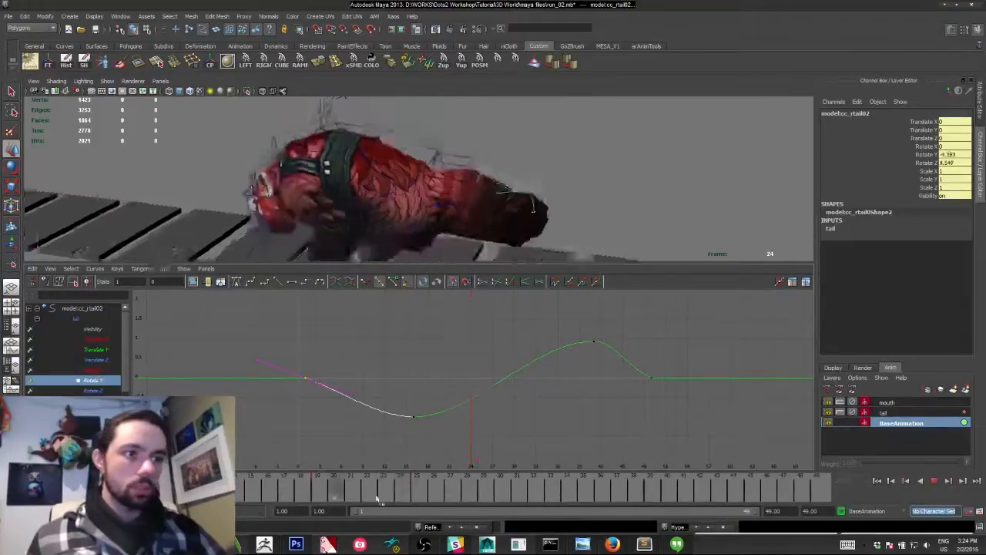
{"action": "key", "text": "alt+v"}
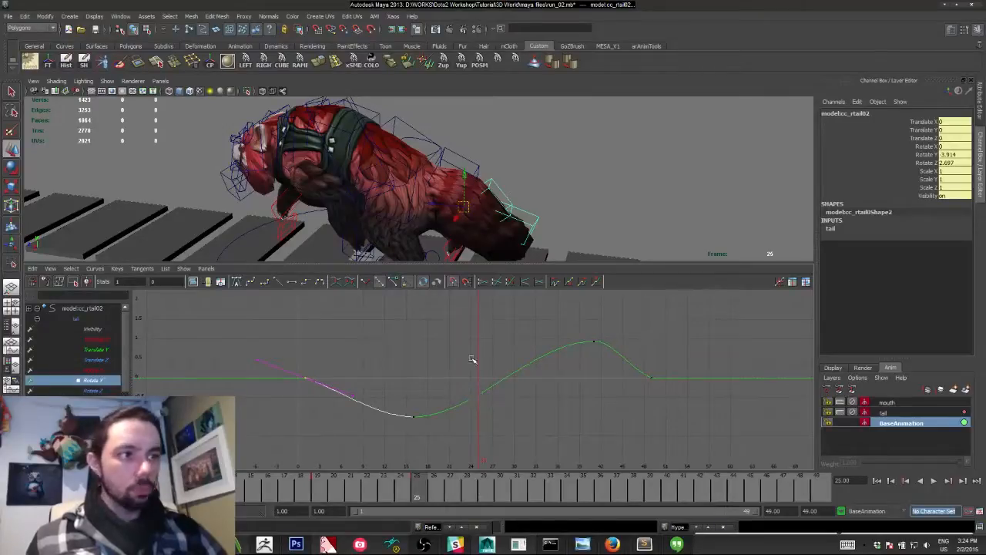
Raise cc_rtail02's tail-layer Rotate Y keys at frames 1 and 49 equally to about 3.5, and steepen their tangents to match.
{"action": "left_click_drag", "start_coordinate": [618, 375], "coordinate": [755, 410], "text": "shift"}
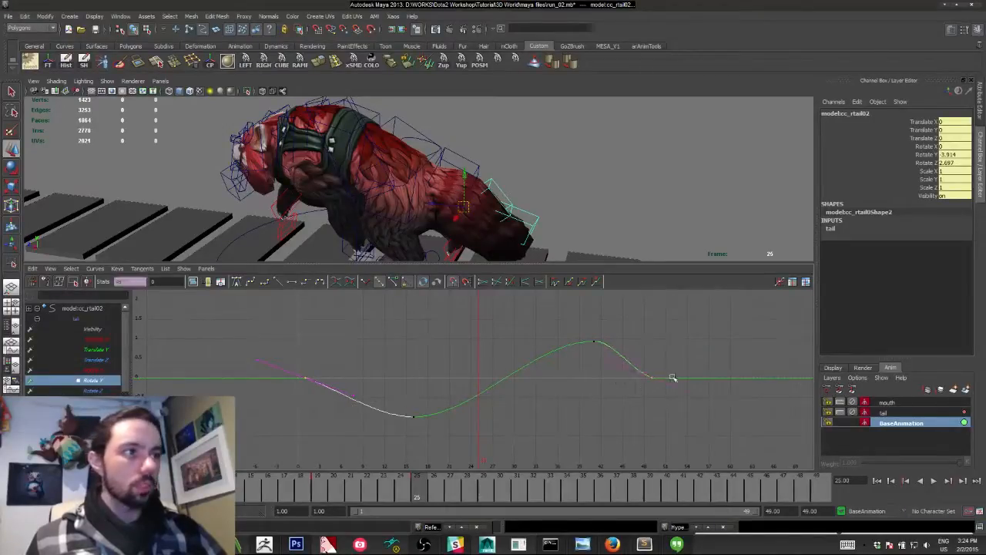
{"action": "middle_click_drag", "start_coordinate": [649, 409], "coordinate": [649, 383], "text": "shift"}
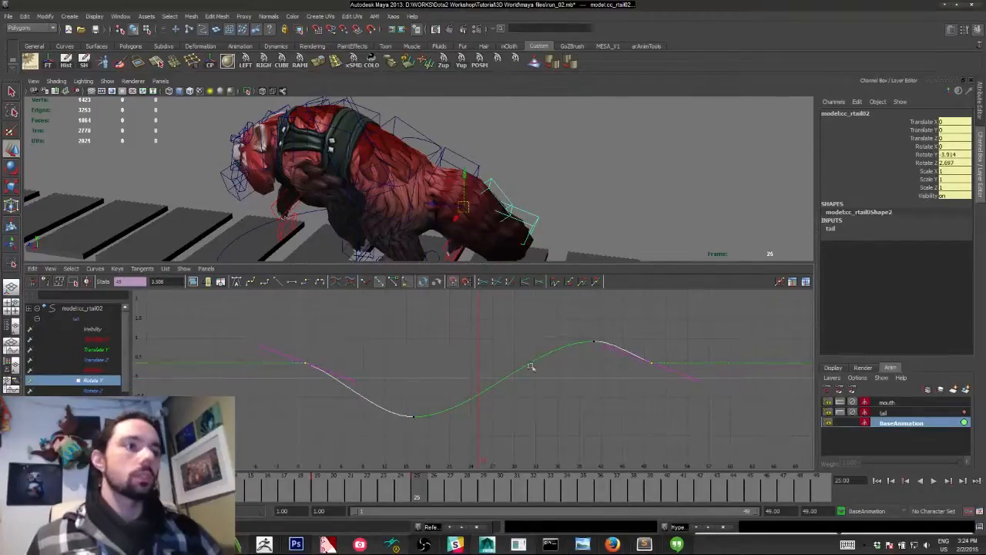
{"action": "left_click_drag", "start_coordinate": [279, 343], "coordinate": [264, 356]}
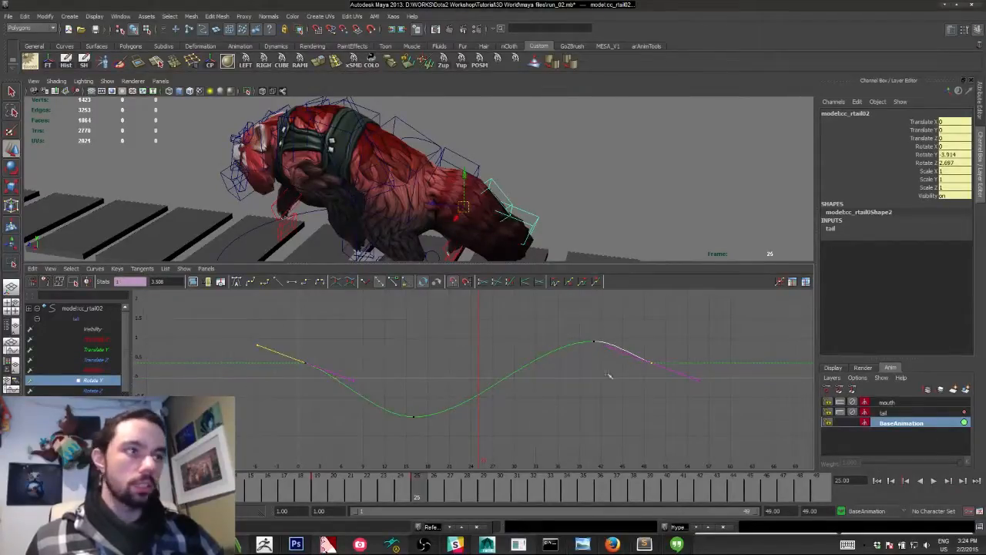
{"action": "left_click_drag", "start_coordinate": [610, 374], "coordinate": [620, 344], "text": "shift"}
{"action": "mouse_move", "coordinate": [528, 388]}
{"action": "middle_mouse_down"}
{"action": "mouse_move", "coordinate": [519, 364]}
{"action": "mouse_move", "coordinate": [522, 372]}
{"action": "middle_mouse_up"}
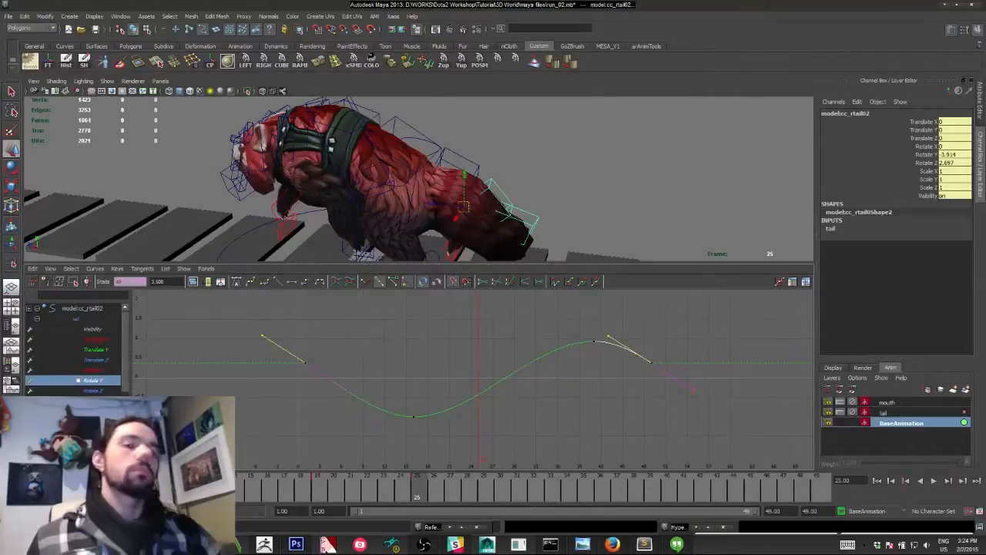
Select the cc_rtail03 tail tip control and tilt its BaseAnimation Rotate Z tangent at frame 20 upward.
{"action": "left_click", "coordinate": [501, 187]}
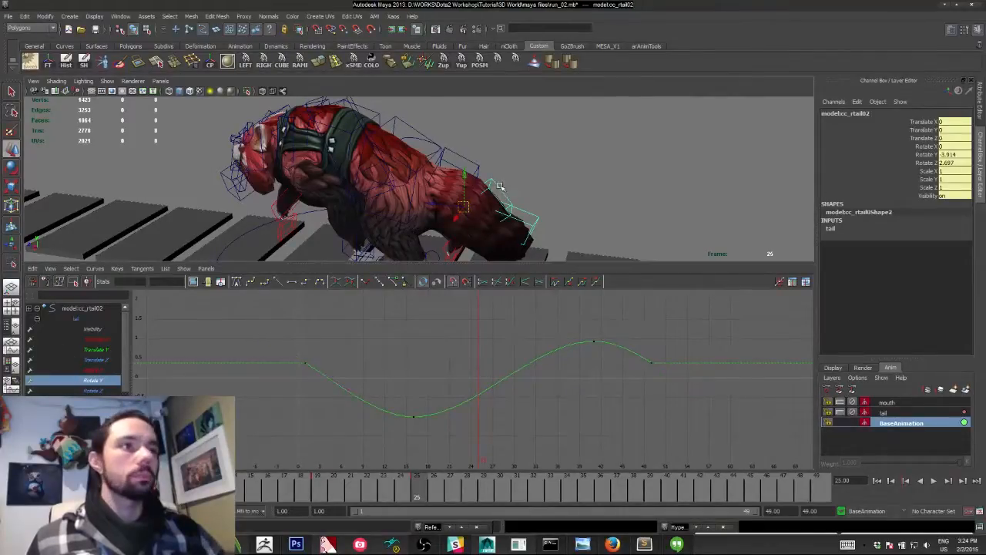
{"action": "left_click", "coordinate": [468, 162]}
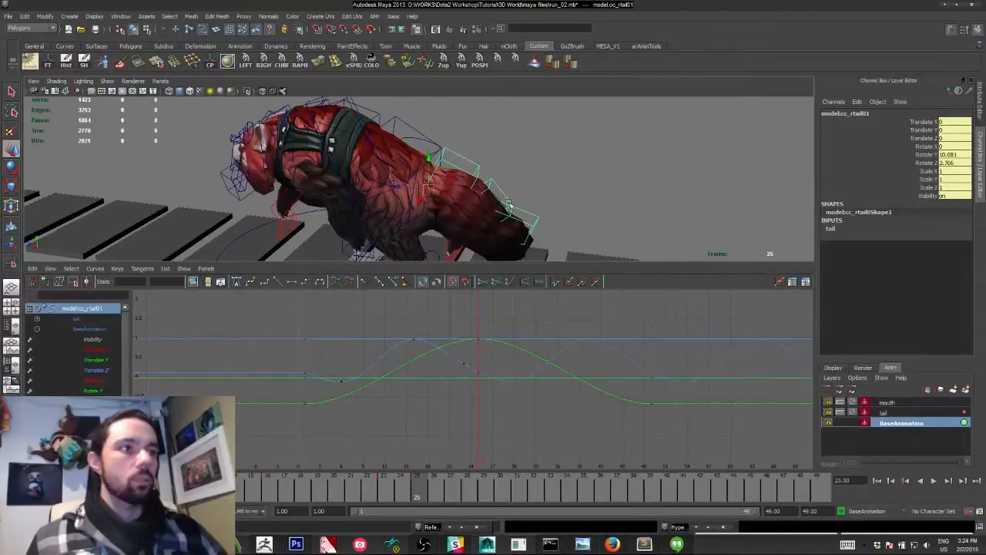
{"action": "left_click", "coordinate": [508, 197]}
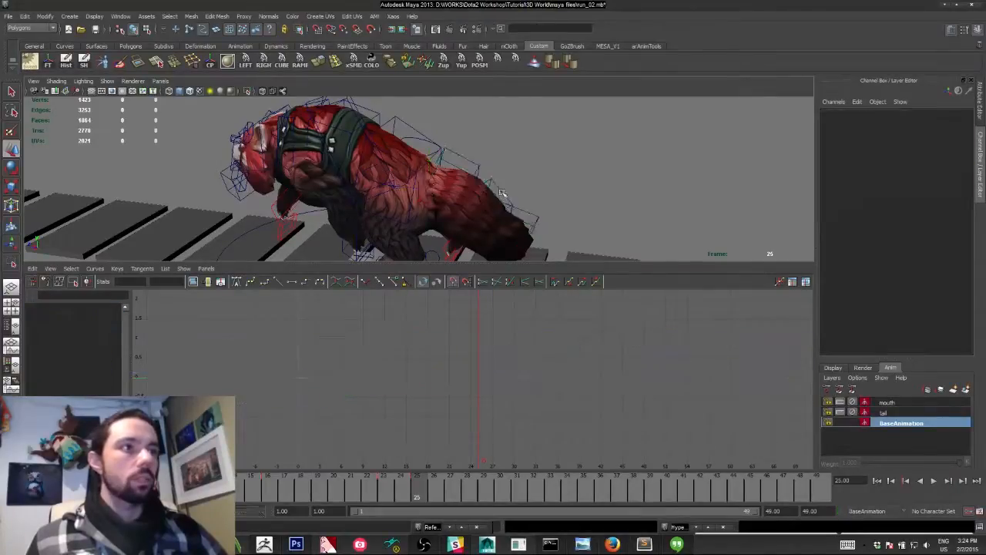
{"action": "left_click", "coordinate": [537, 218]}
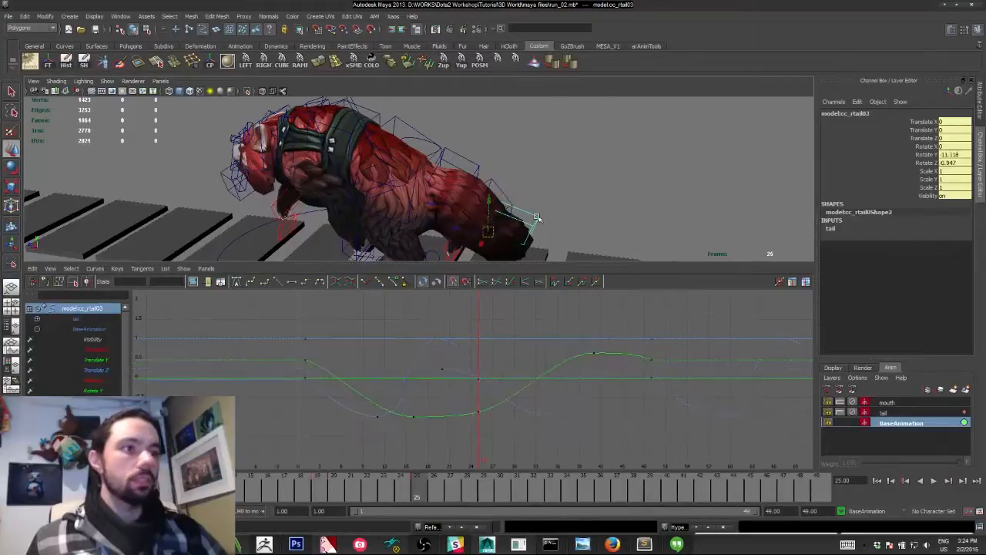
{"action": "left_click", "coordinate": [64, 389]}
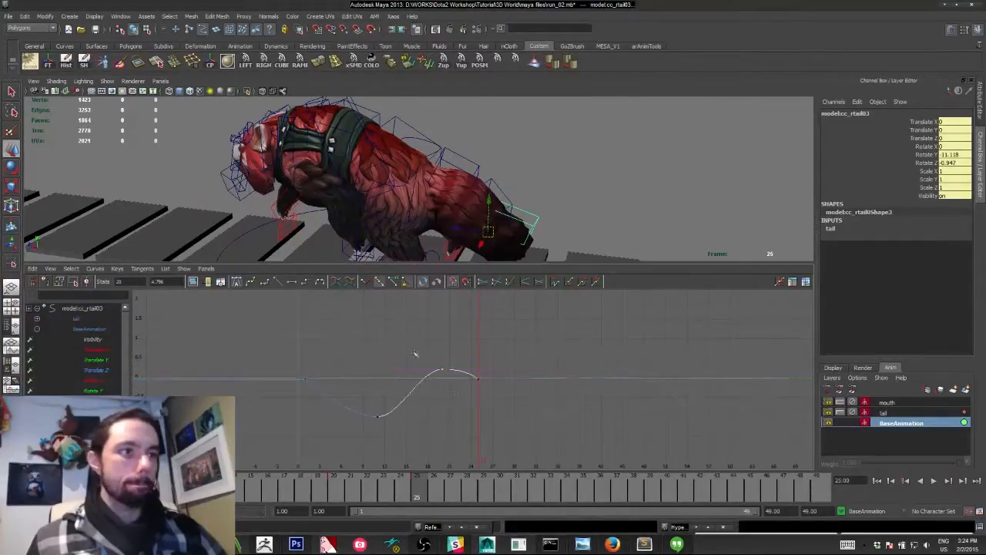
{"action": "left_click_drag", "start_coordinate": [415, 354], "coordinate": [409, 376]}
{"action": "middle_click_drag", "start_coordinate": [409, 376], "coordinate": [403, 386]}
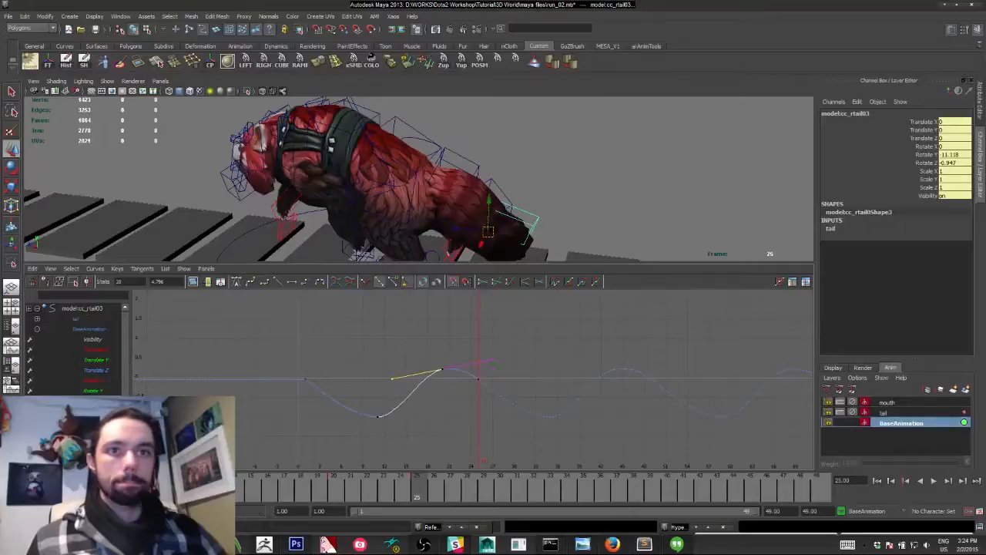
Match cc_rtail03's tail-layer Rotate Y tangents at frames 1 and 49, and adjust the tangents at frames 41 and 16.
{"action": "left_click", "coordinate": [77, 318]}
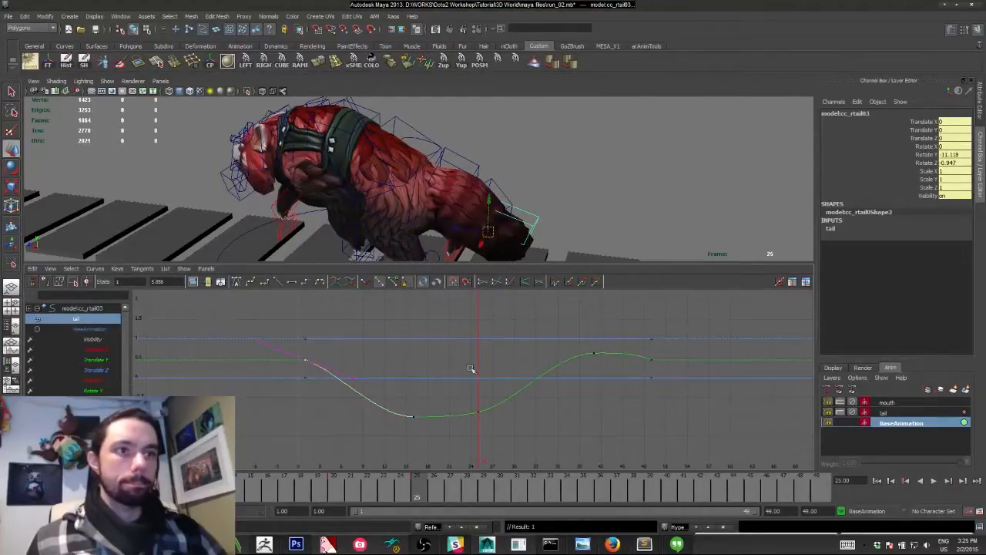
{"action": "left_click", "coordinate": [625, 353]}
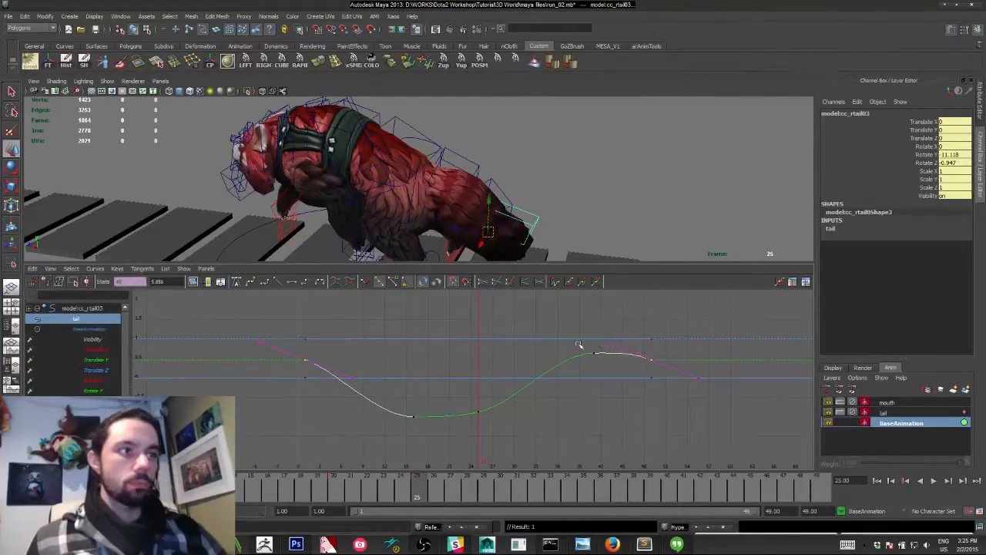
{"action": "left_click", "coordinate": [609, 340]}
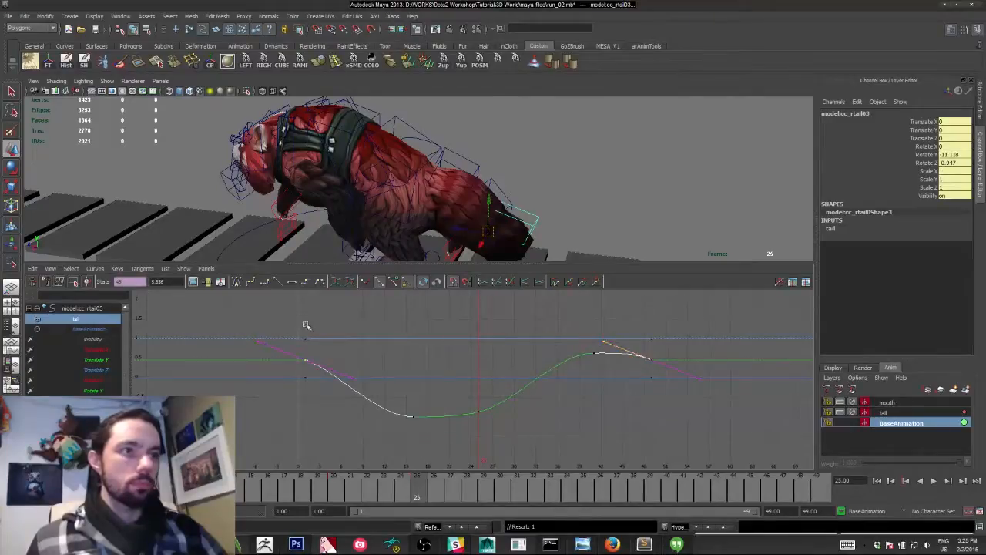
{"action": "left_click", "coordinate": [259, 346]}
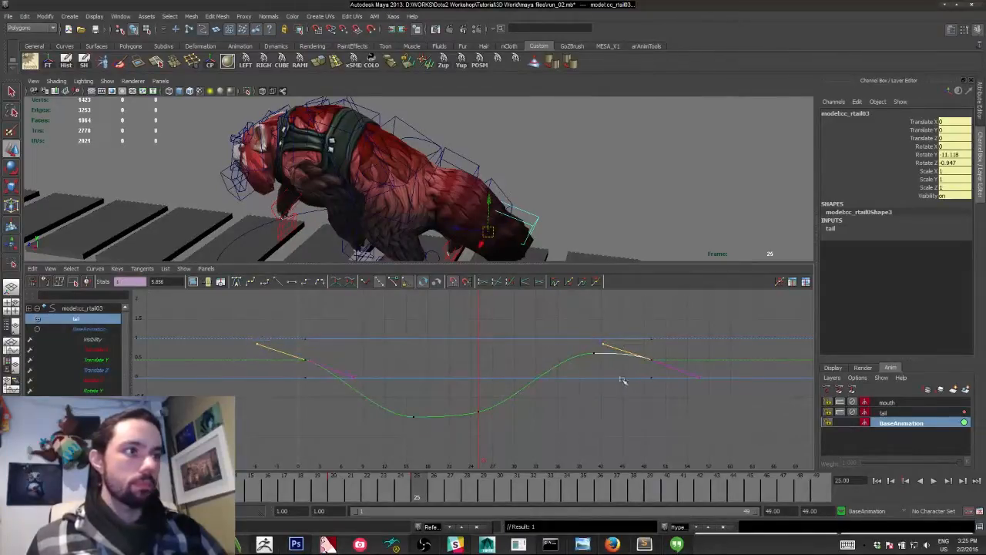
{"action": "left_click", "coordinate": [562, 369]}
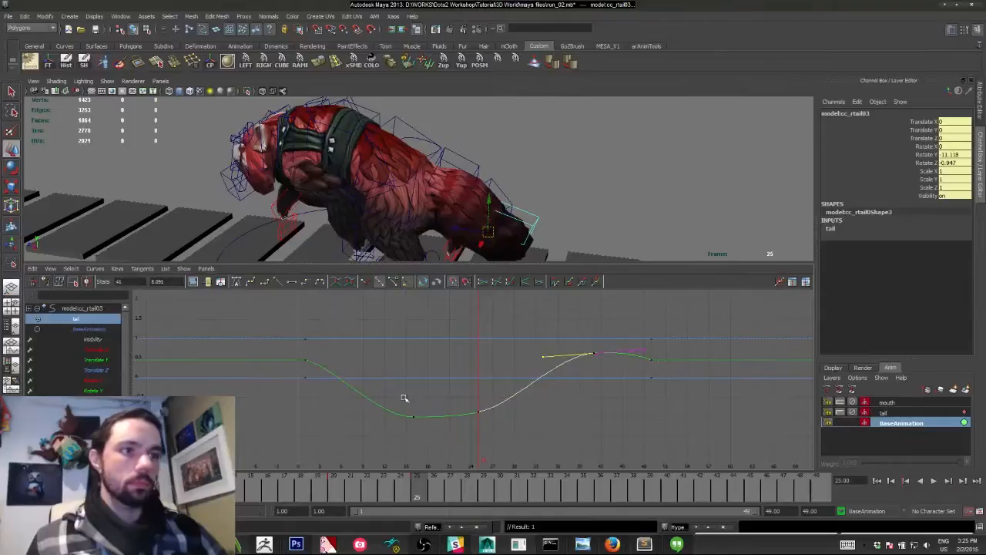
{"action": "left_click_drag", "start_coordinate": [404, 397], "coordinate": [428, 456]}
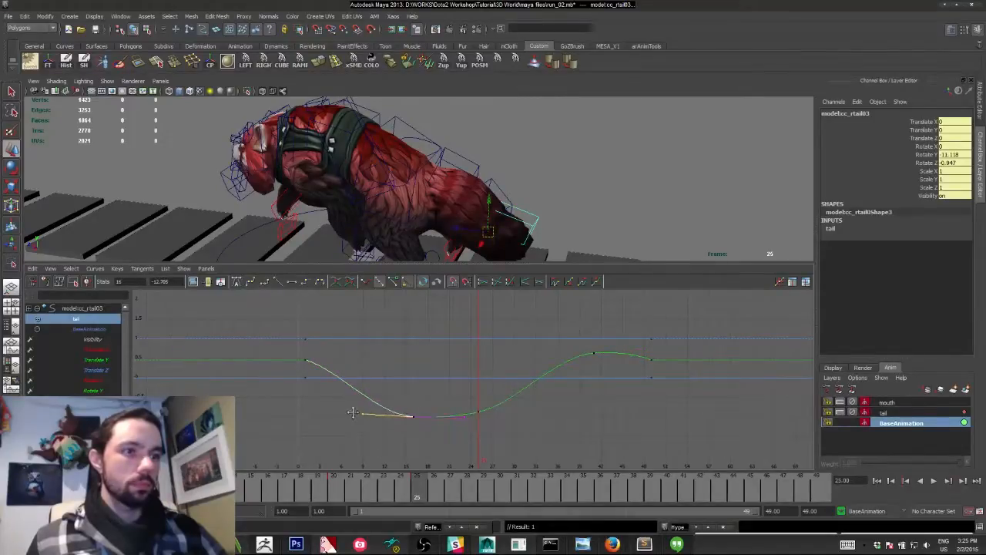
Select the cc_L_backleg control and examine its Translate X curve against the foot's motion in playback from behind.
{"action": "left_click_drag", "start_coordinate": [371, 198], "coordinate": [355, 170], "text": "alt"}
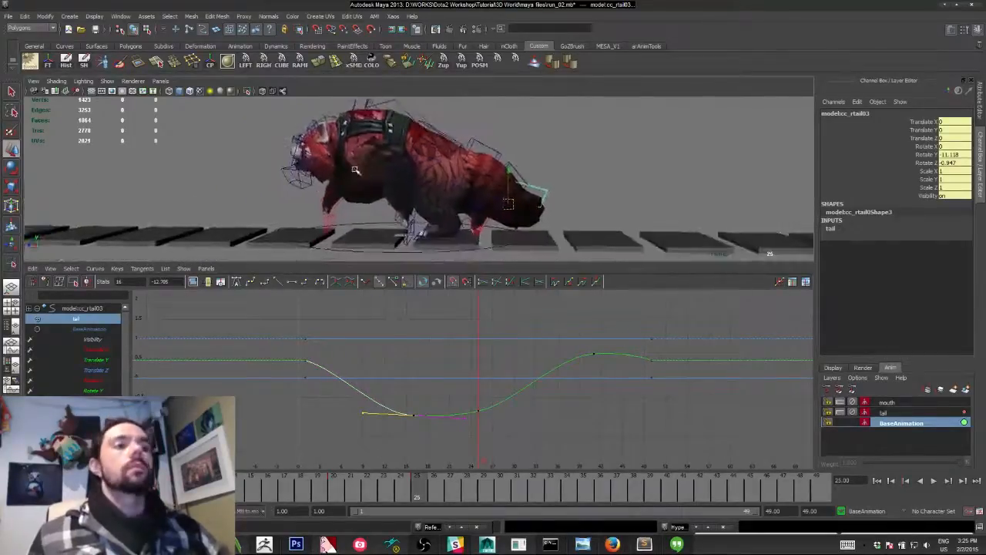
{"action": "left_click", "coordinate": [447, 224]}
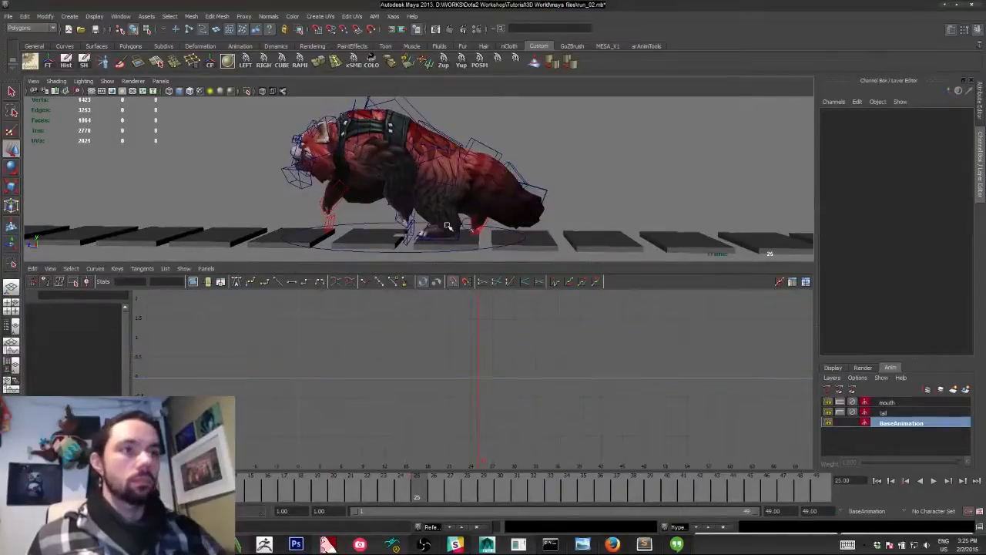
{"action": "left_click", "coordinate": [451, 229]}
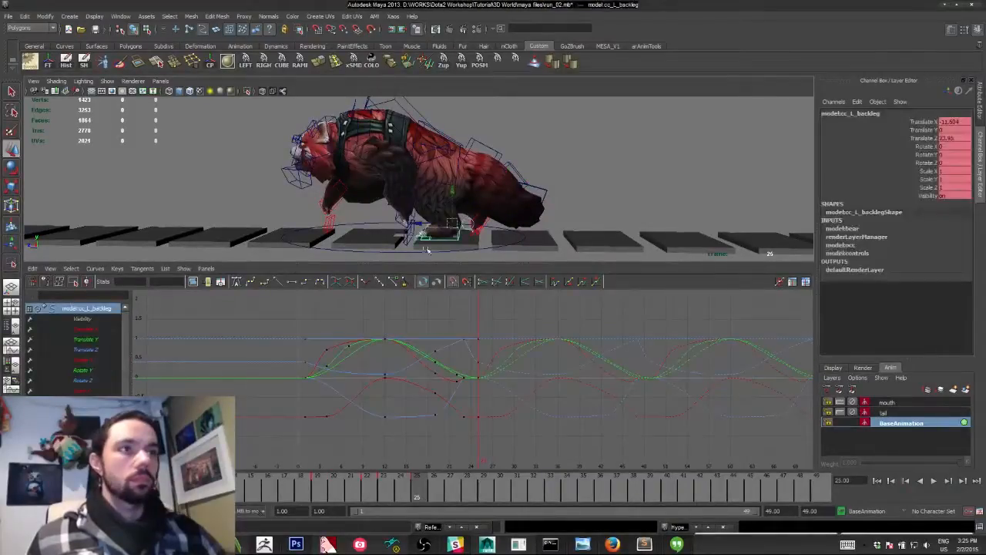
{"action": "left_click", "coordinate": [82, 330]}
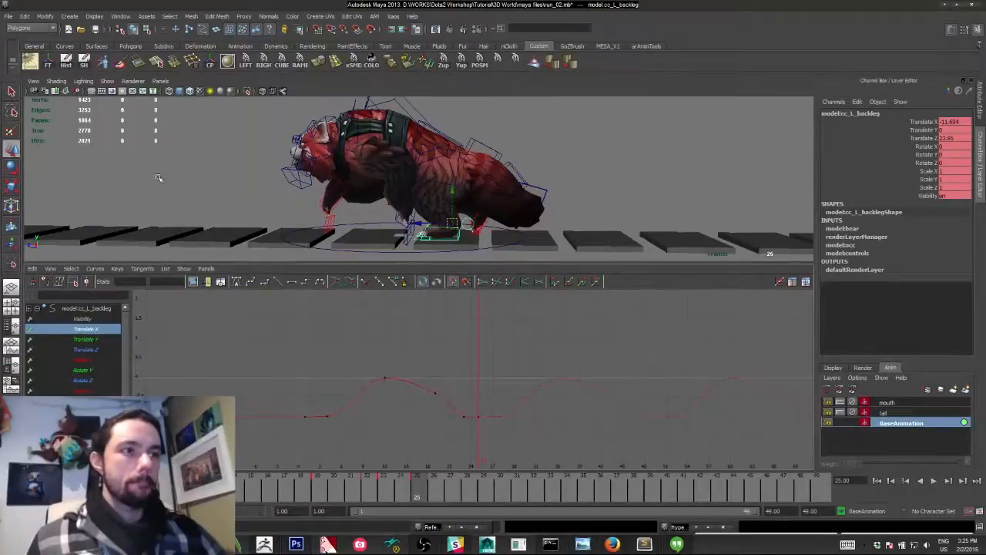
{"action": "left_click_drag", "start_coordinate": [160, 179], "coordinate": [258, 178], "text": "alt"}
{"action": "left_click_drag", "start_coordinate": [411, 490], "coordinate": [364, 489]}
{"action": "left_click_drag", "start_coordinate": [369, 203], "coordinate": [329, 171], "text": "alt"}
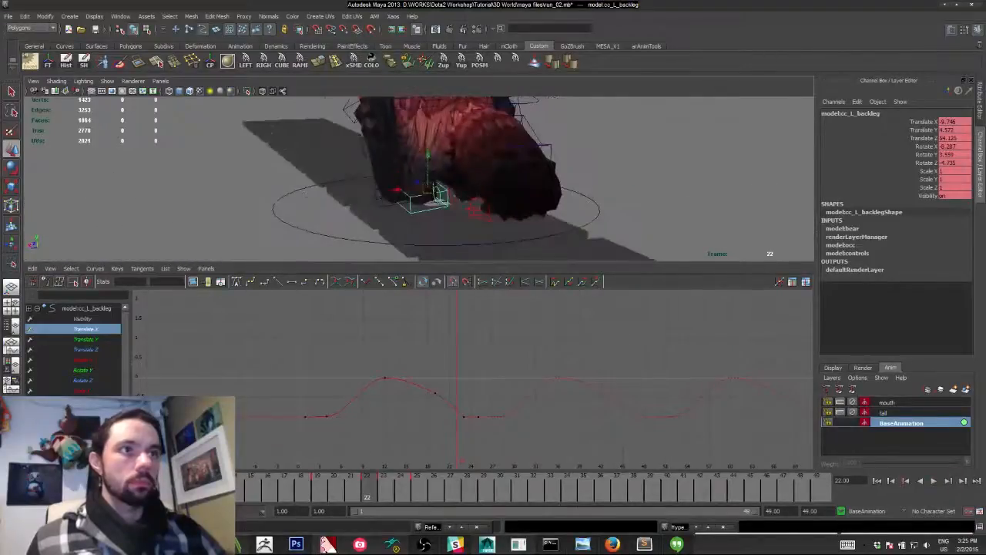
{"action": "key", "text": "alt+v"}
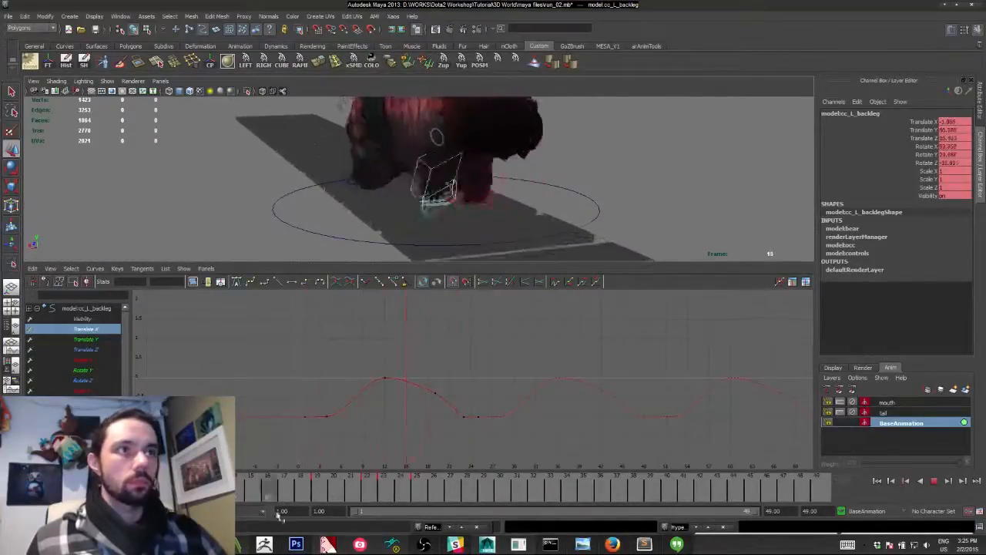
{"action": "key", "text": "alt+v"}
Examine cc_L_backleg's Translate Y and Translate Z curves, checking the foot contact around frames 23 to 25 in playback from the side.
{"action": "left_click", "coordinate": [81, 339]}
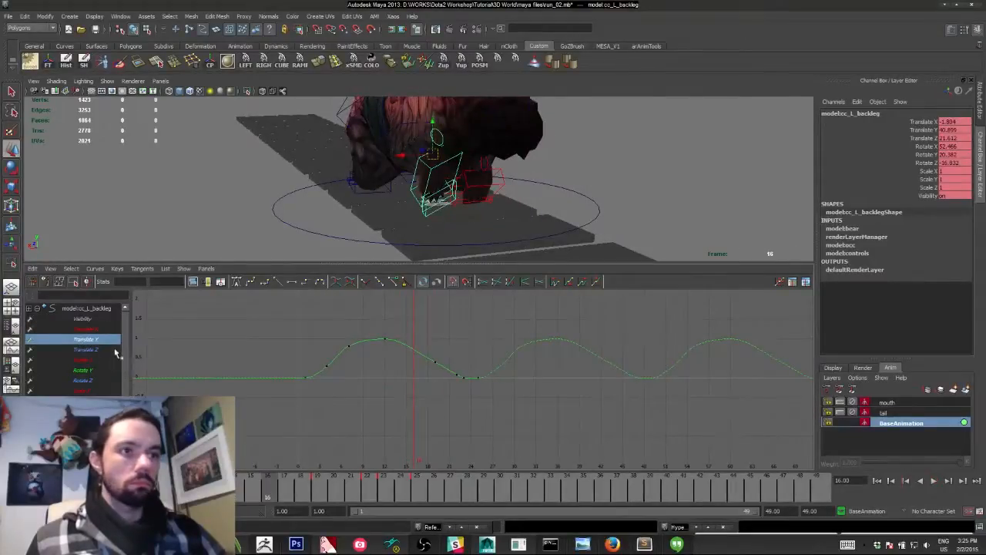
{"action": "left_click", "coordinate": [99, 350]}
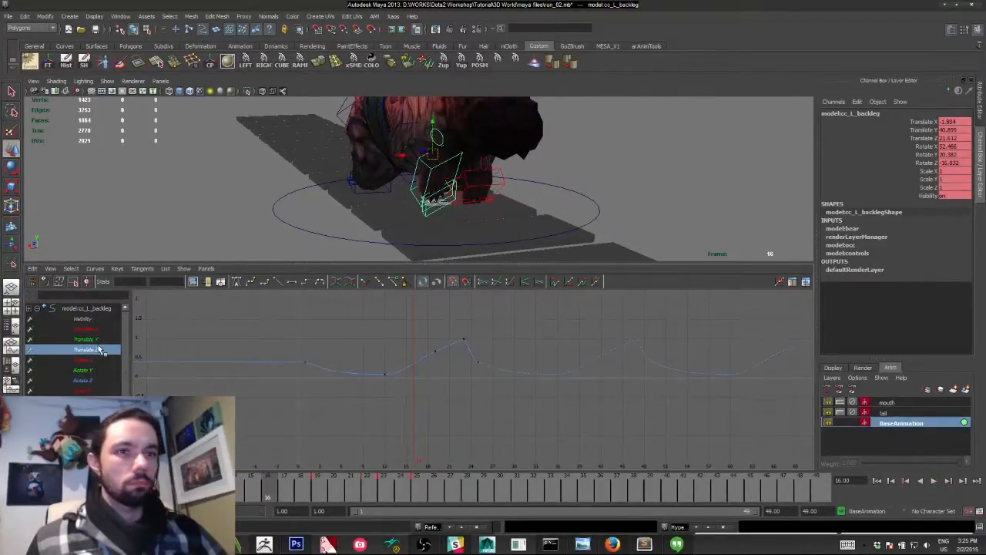
{"action": "left_click_drag", "start_coordinate": [308, 494], "coordinate": [381, 494]}
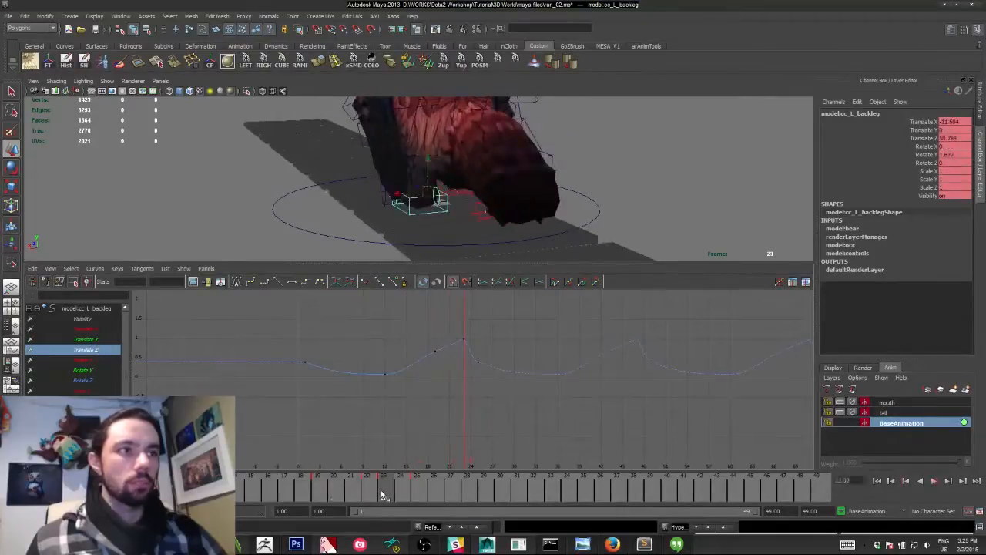
{"action": "left_click_drag", "start_coordinate": [319, 203], "coordinate": [405, 216], "text": "alt"}
{"action": "key", "text": "alt+v"}
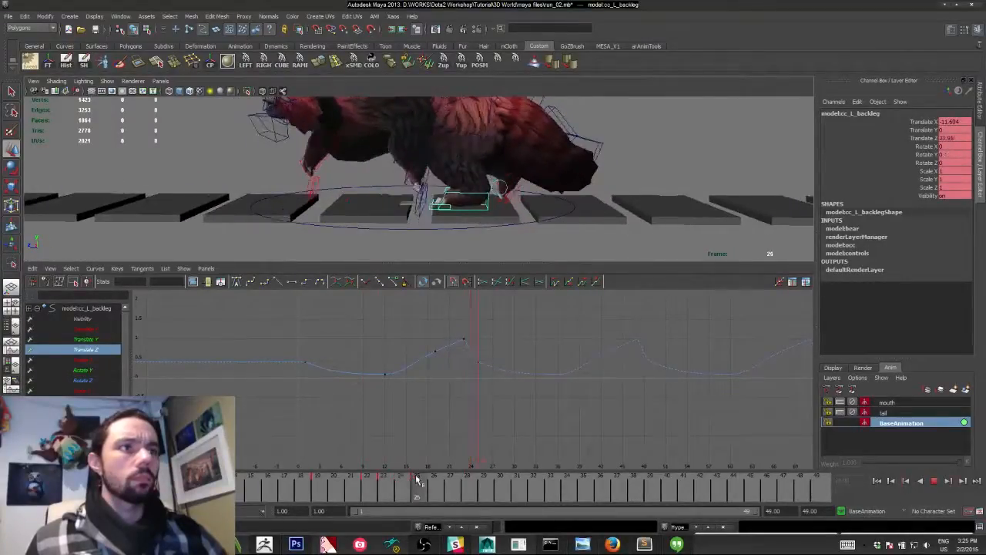
Inspect the left back foot around frame 23, and shorten the playback range to end at frame 25.
{"action": "left_click_drag", "start_coordinate": [417, 479], "coordinate": [392, 476]}
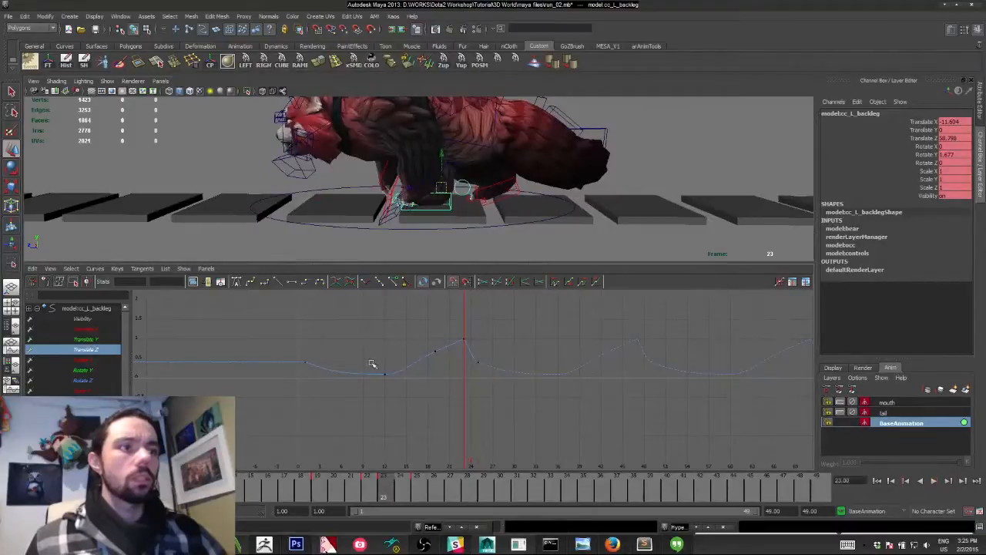
{"action": "double_click", "coordinate": [811, 511]}
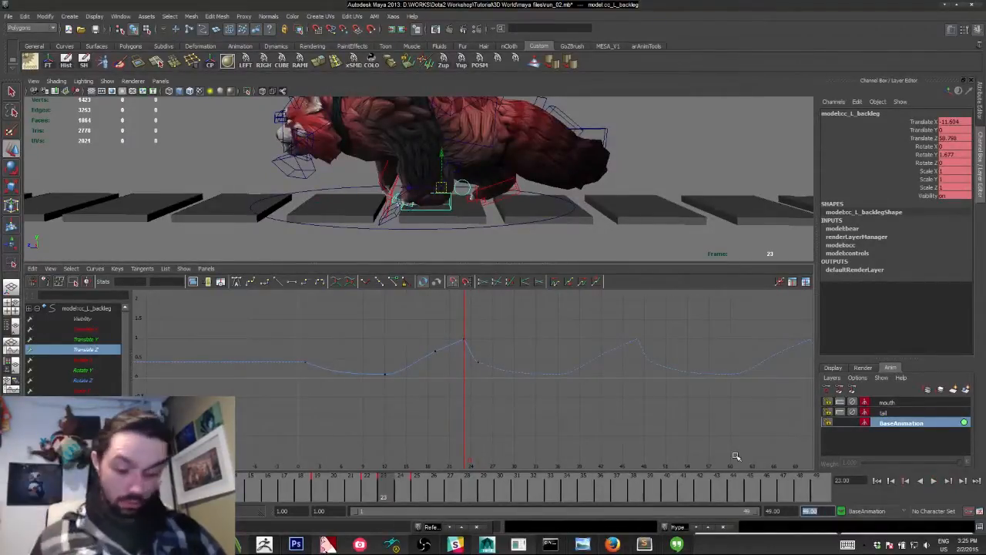
{"action": "type", "text": "25"}
{"action": "key", "text": "Tab"}
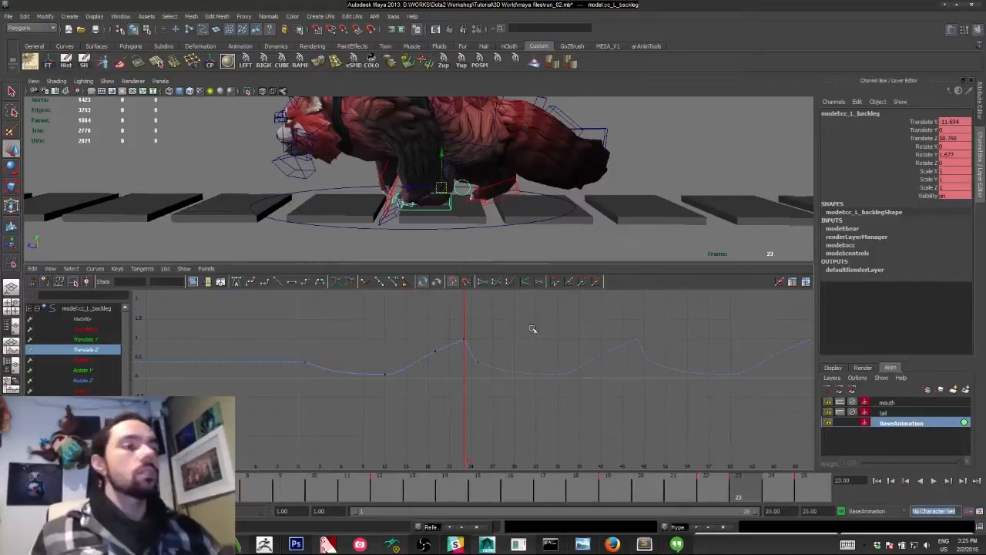
Select cc_L_backleg's Translate Z key at frame 23 and reshape its tangents so the curve rounds over the peak.
{"action": "middle_click_drag", "start_coordinate": [433, 333], "coordinate": [432, 346], "text": "alt"}
{"action": "scroll", "coordinate": [433, 352], "scroll_direction": "up", "scroll_amount": 5}
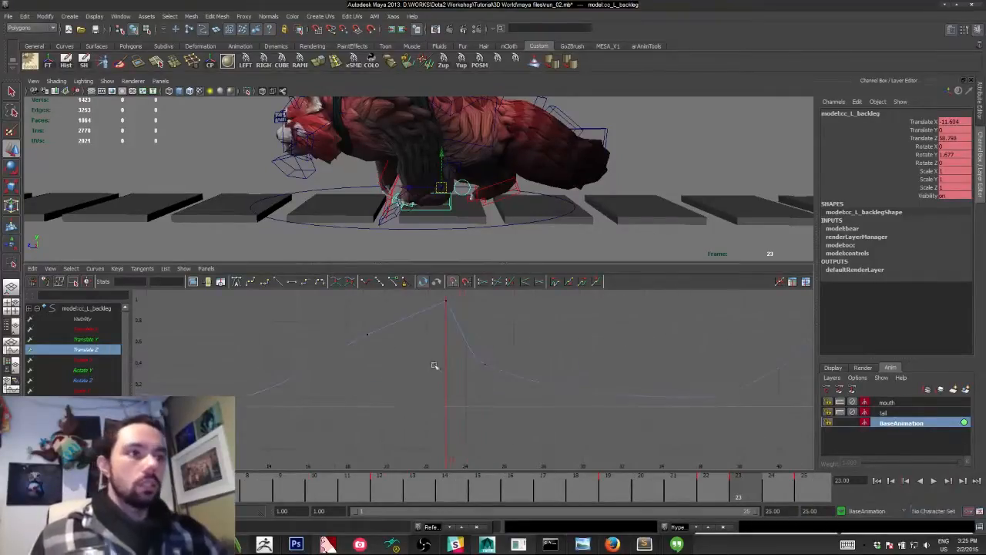
{"action": "left_click_drag", "start_coordinate": [123, 485], "coordinate": [734, 459]}
{"action": "middle_click_drag", "start_coordinate": [417, 310], "coordinate": [409, 358], "text": "alt"}
{"action": "left_click_drag", "start_coordinate": [405, 337], "coordinate": [470, 363]}
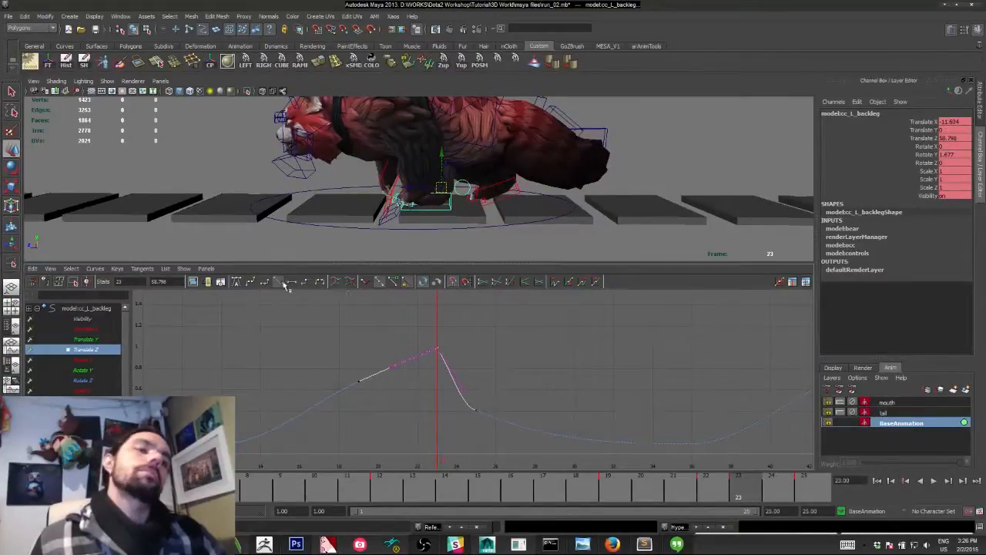
{"action": "left_click", "coordinate": [237, 282]}
{"action": "left_click_drag", "start_coordinate": [380, 337], "coordinate": [402, 359]}
{"action": "middle_click_drag", "start_coordinate": [401, 360], "coordinate": [370, 314]}
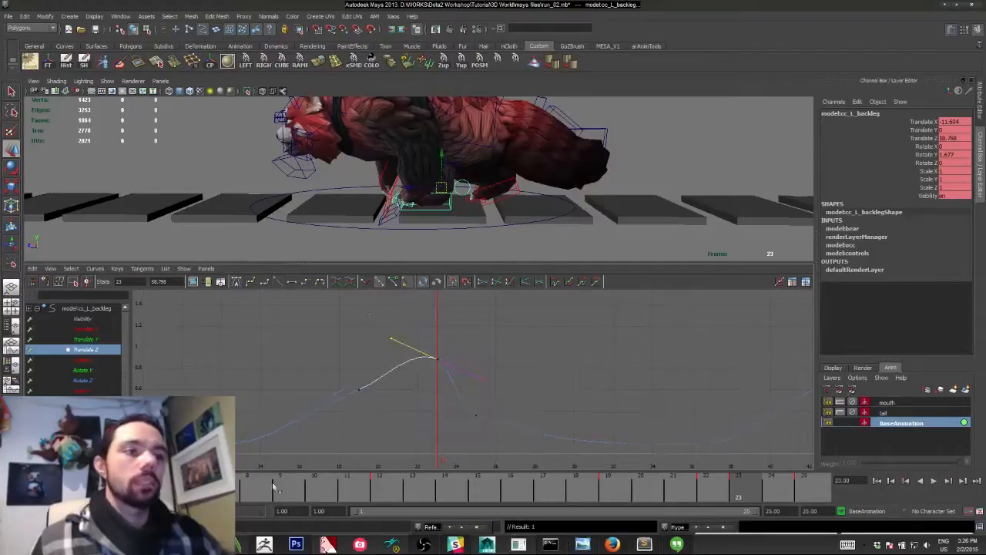
{"action": "key", "text": "alt+v"}
{"action": "mouse_move", "coordinate": [273, 489]}
{"action": "left_mouse_down"}
{"action": "mouse_move", "coordinate": [650, 511]}
{"action": "mouse_move", "coordinate": [804, 532]}
{"action": "left_mouse_up"}
Add a Translate Z key at frame 2 by sliding the left back foot along Z to about 18.07.
{"action": "left_click_drag", "start_coordinate": [419, 365], "coordinate": [550, 460]}
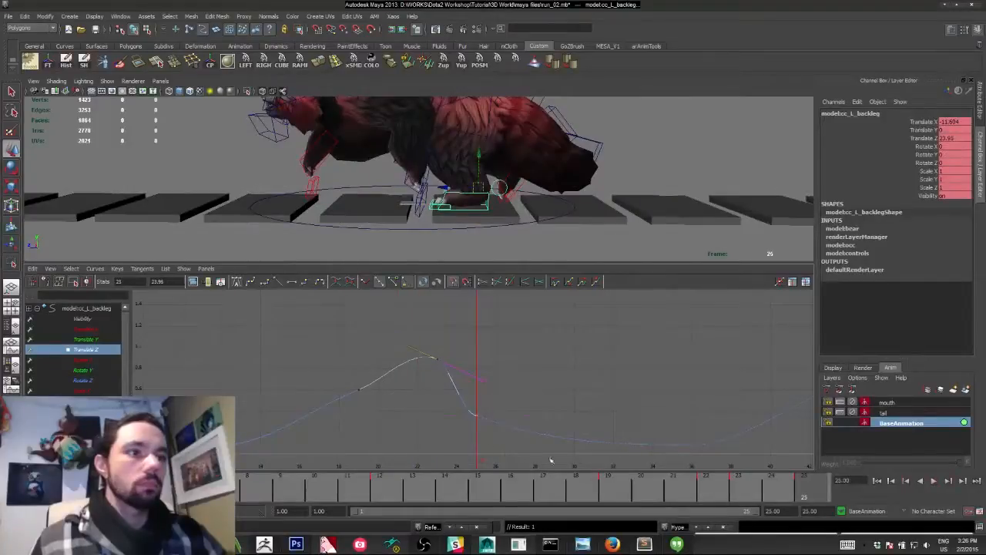
{"action": "middle_click_drag", "start_coordinate": [386, 412], "coordinate": [476, 368], "text": "alt"}
{"action": "right_click_drag", "start_coordinate": [475, 369], "coordinate": [452, 374], "text": "alt+shift"}
{"action": "middle_click_drag", "start_coordinate": [261, 355], "coordinate": [327, 362], "text": "alt"}
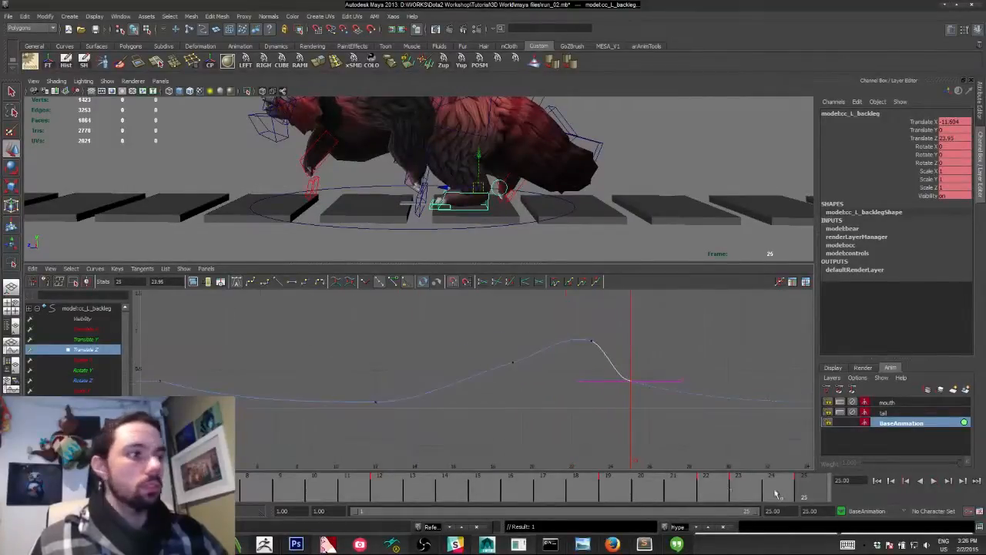
{"action": "mouse_move", "coordinate": [32, 493]}
{"action": "left_mouse_down"}
{"action": "mouse_move", "coordinate": [126, 493]}
{"action": "mouse_move", "coordinate": [60, 494]}
{"action": "left_mouse_up"}
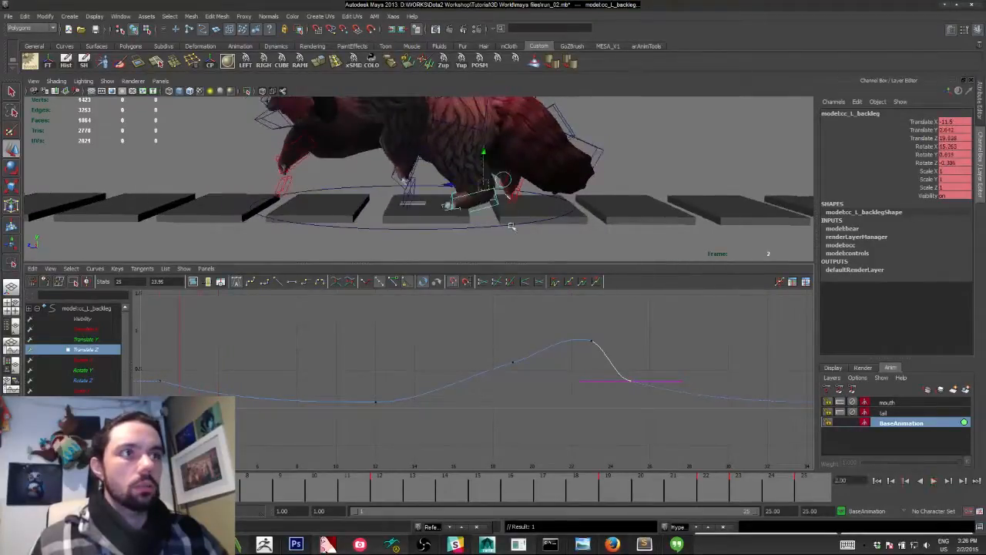
{"action": "left_click_drag", "start_coordinate": [449, 184], "coordinate": [451, 185]}
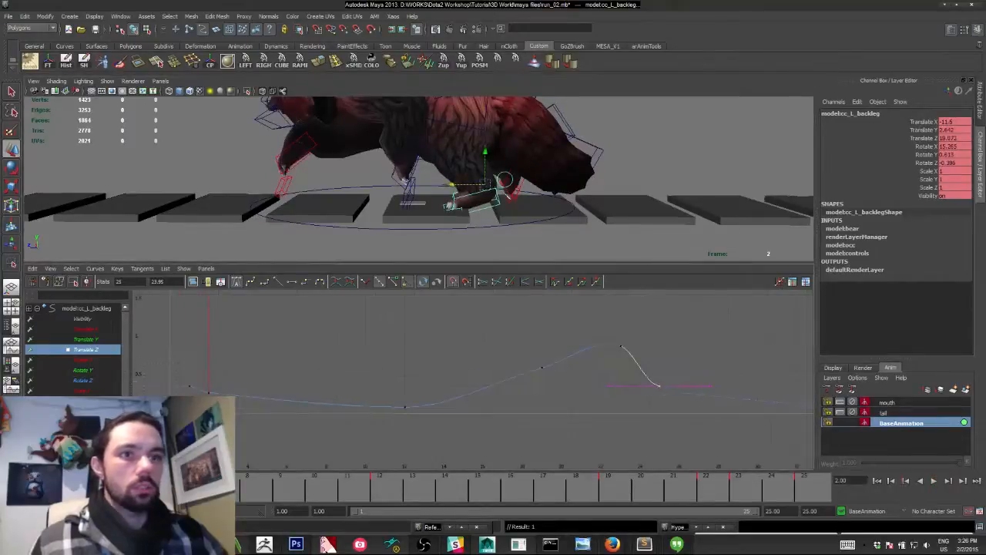
Tilt cc_L_backleg's Translate Z tangents at frames 1 and 25 together to the same downward slope.
{"action": "left_click_drag", "start_coordinate": [182, 376], "coordinate": [202, 401]}
{"action": "left_click_drag", "start_coordinate": [641, 374], "coordinate": [609, 380], "text": "shift"}
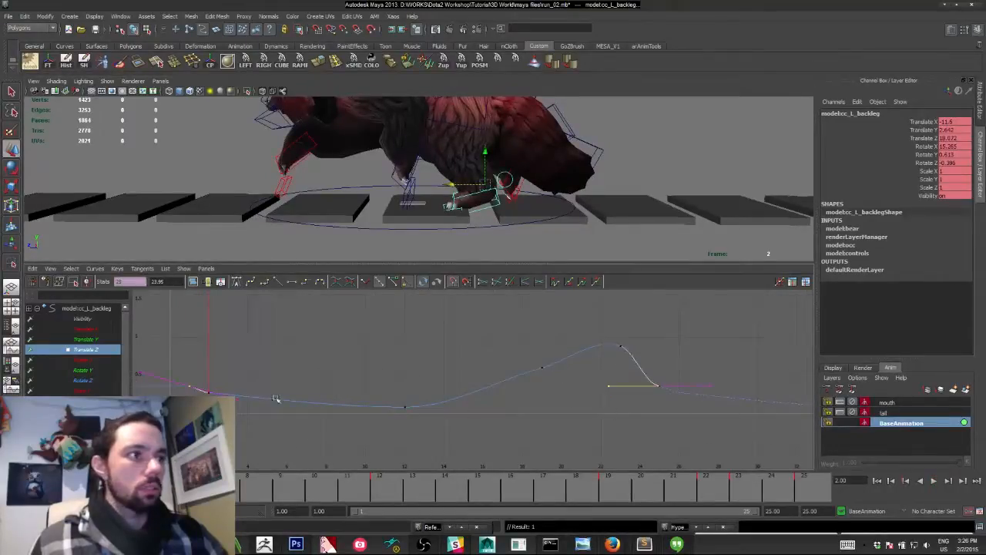
{"action": "left_click_drag", "start_coordinate": [176, 372], "coordinate": [197, 389]}
{"action": "left_click_drag", "start_coordinate": [643, 384], "coordinate": [622, 414]}
{"action": "middle_click_drag", "start_coordinate": [371, 405], "coordinate": [373, 374]}
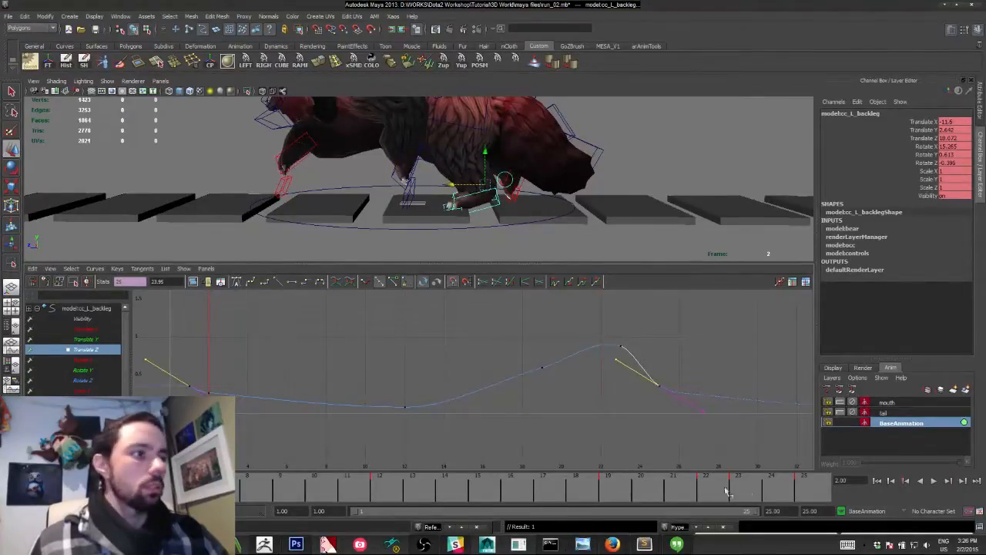
{"action": "mouse_move", "coordinate": [726, 492]}
{"action": "left_mouse_down"}
{"action": "mouse_move", "coordinate": [714, 488]}
{"action": "mouse_move", "coordinate": [741, 501]}
{"action": "mouse_move", "coordinate": [806, 501]}
{"action": "left_mouse_up"}
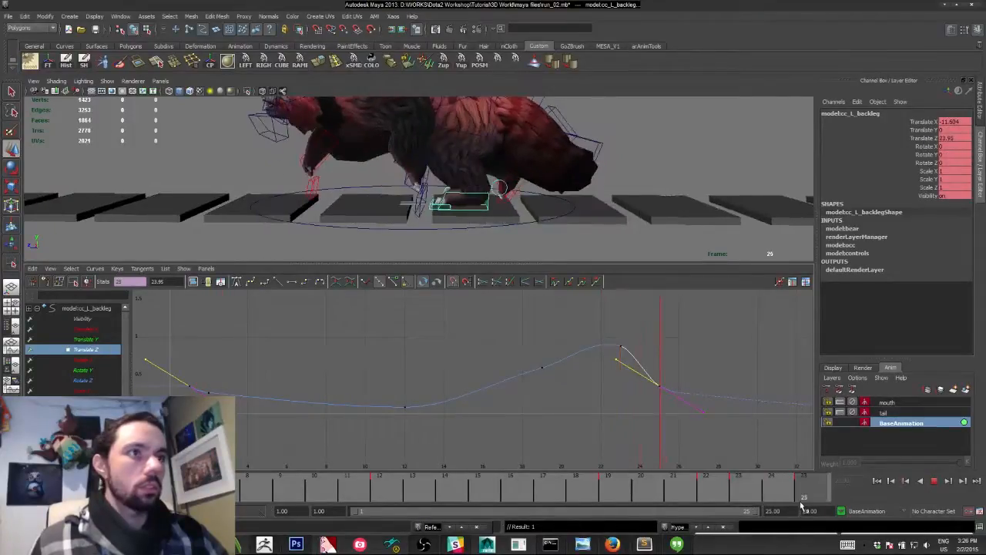
Move the left back foot forward along Z to 32.68 at frame 25, then undo the key set at frame 1.
{"action": "left_click_drag", "start_coordinate": [445, 187], "coordinate": [436, 188]}
{"action": "key", "text": "alt+shift+v"}
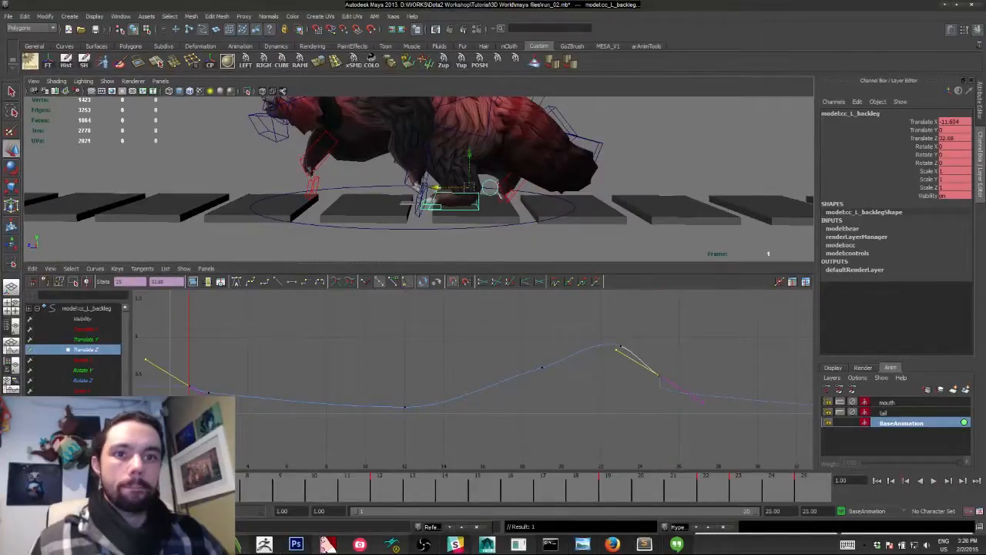
{"action": "key", "text": "s"}
{"action": "key", "text": "ctrl+z"}
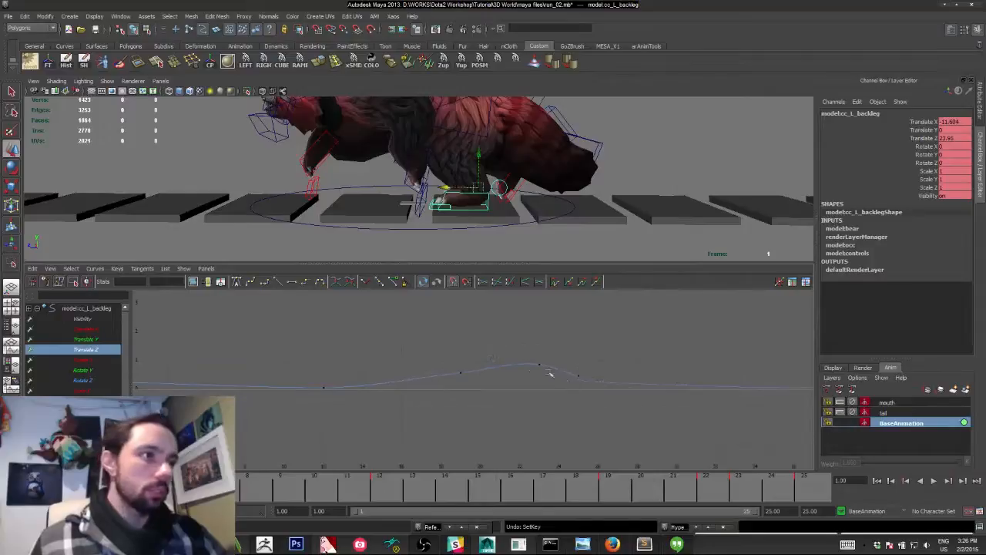
Copy cc_L_backleg's Translate Z value of 32.68 from frame 25 to the key at frame 1.
{"action": "key", "text": "f"}
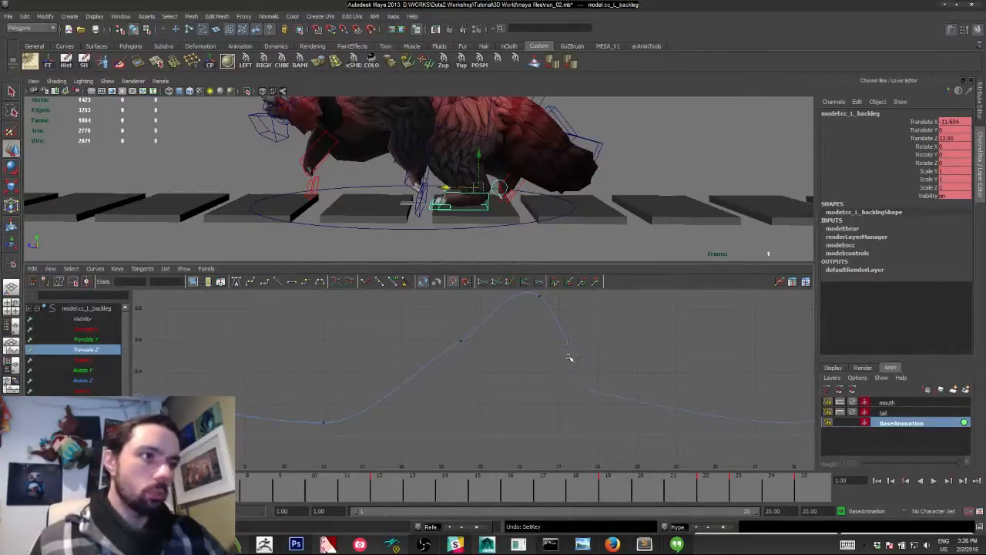
{"action": "left_click_drag", "start_coordinate": [615, 378], "coordinate": [617, 380]}
{"action": "middle_click_drag", "start_coordinate": [517, 360], "coordinate": [638, 370], "text": "alt"}
{"action": "right_click_drag", "start_coordinate": [638, 370], "coordinate": [301, 361], "text": "alt"}
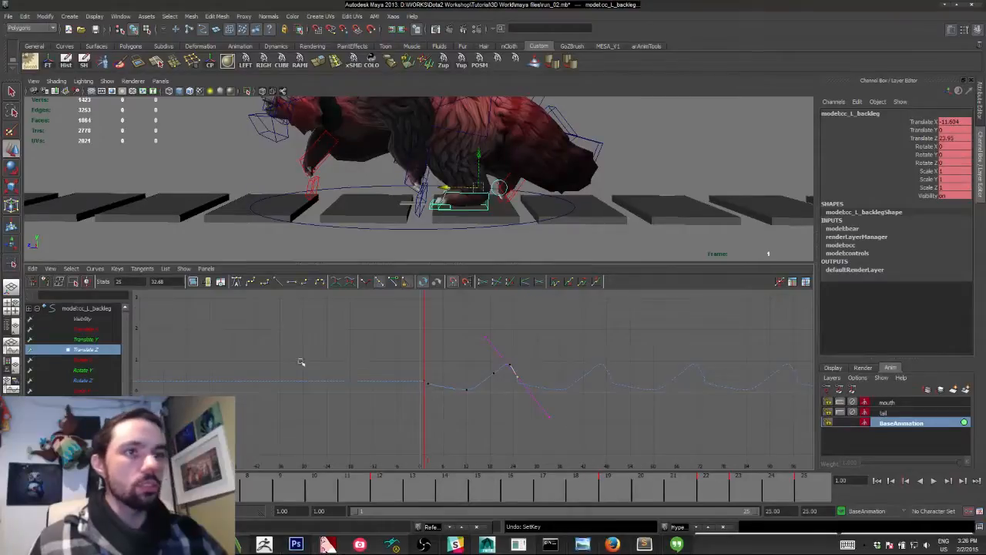
{"action": "left_click", "coordinate": [429, 385]}
{"action": "right_click_drag", "start_coordinate": [427, 385], "coordinate": [451, 409], "text": "alt"}
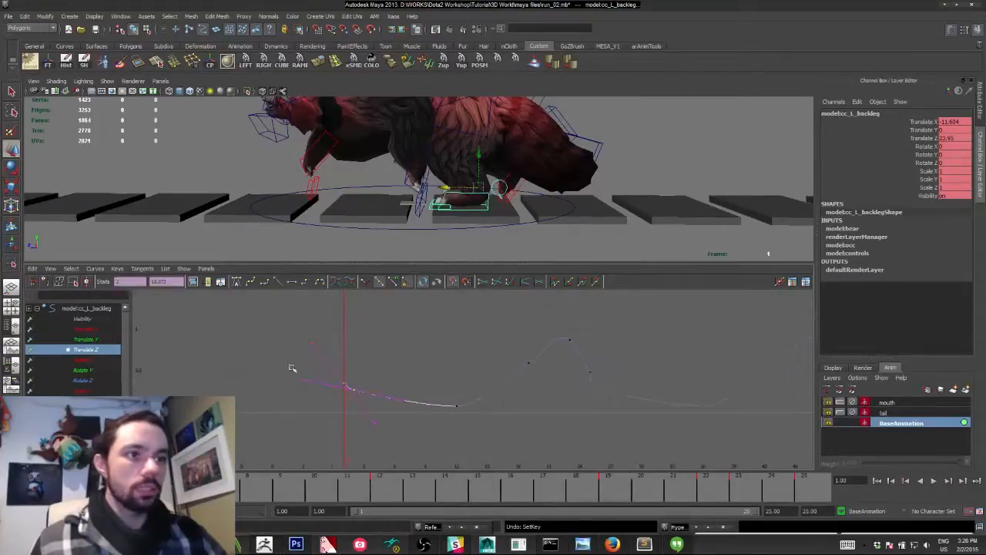
{"action": "left_click_drag", "start_coordinate": [291, 365], "coordinate": [359, 420]}
{"action": "left_click", "coordinate": [346, 425]}
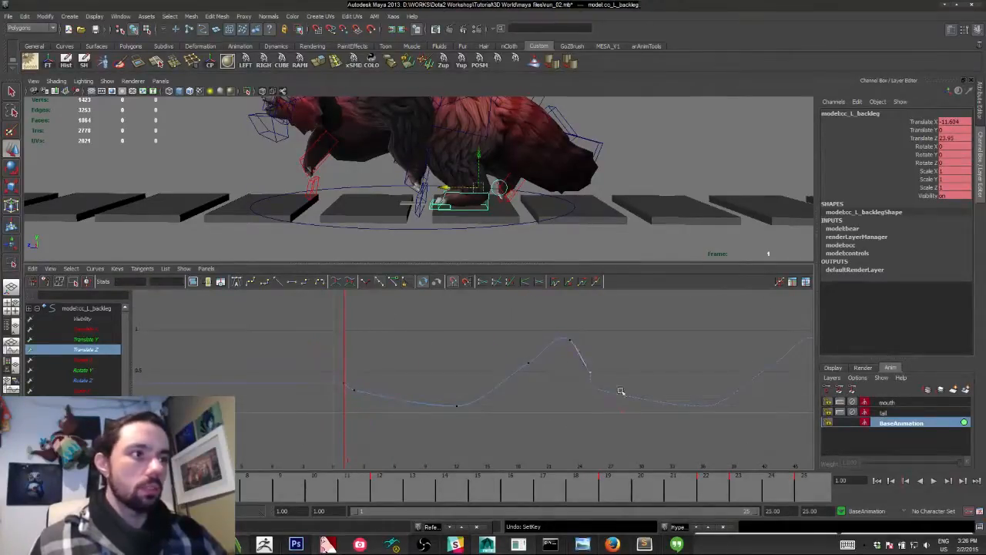
{"action": "left_click_drag", "start_coordinate": [703, 489], "coordinate": [729, 489]}
{"action": "left_click", "coordinate": [239, 479]}
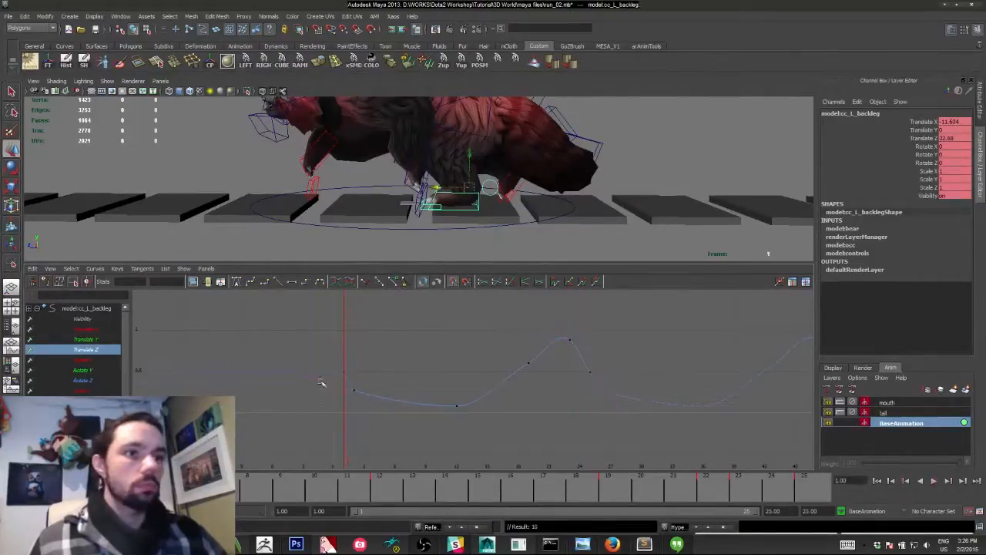
Steepen the Translate Z tangent at frame 2 and check the left back foot in playback.
{"action": "left_click_drag", "start_coordinate": [322, 383], "coordinate": [413, 435]}
{"action": "middle_click_drag", "start_coordinate": [303, 368], "coordinate": [296, 394]}
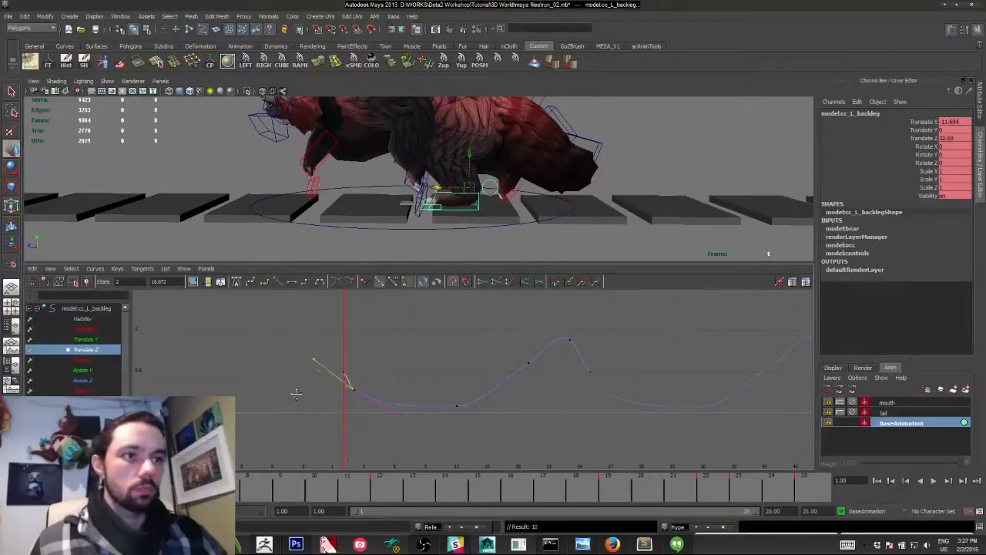
{"action": "left_click", "coordinate": [31, 485]}
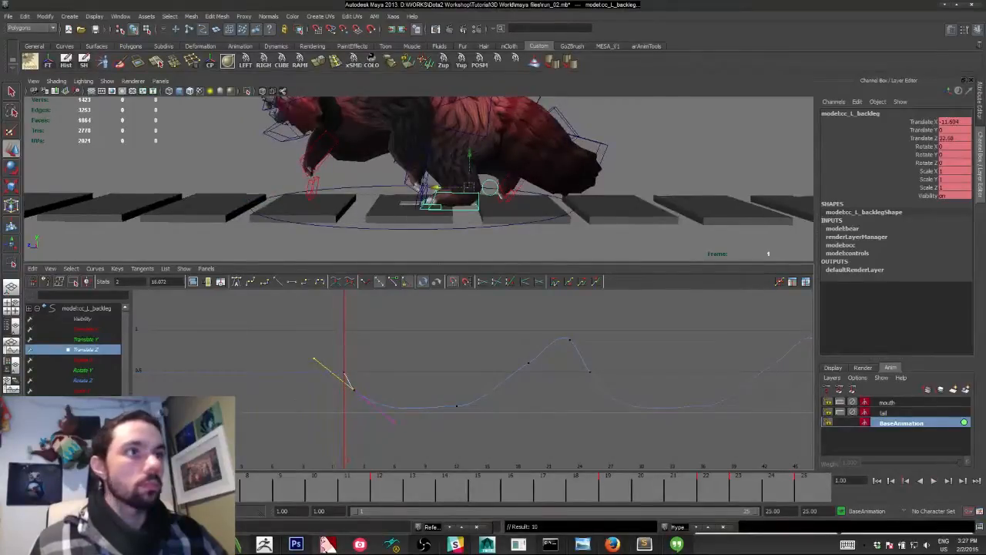
{"action": "key", "text": "alt+v"}
{"action": "key", "text": "alt+v"}
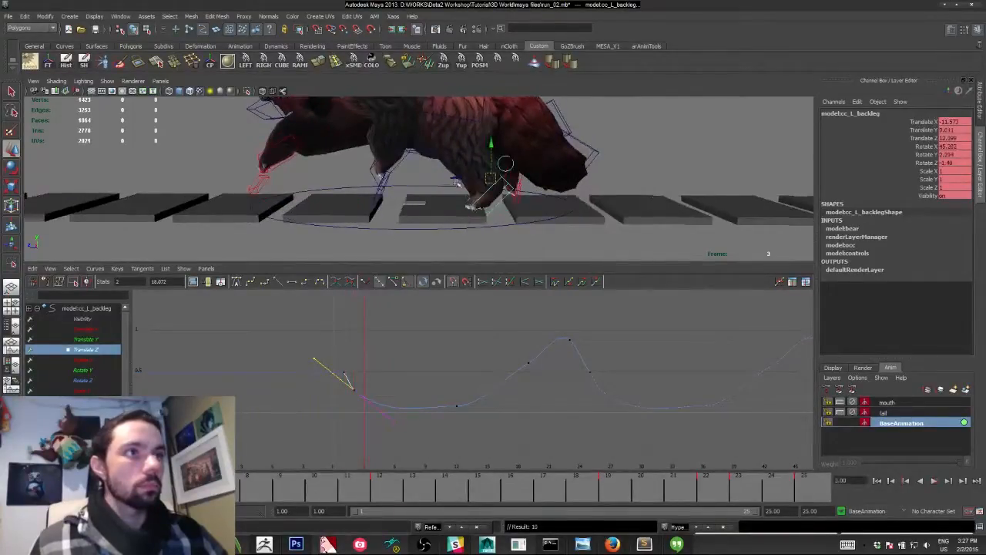
Slide the left back foot along Z to 23.888 at frame 2, and key a small Z adjustment at frame 4.
{"action": "left_click_drag", "start_coordinate": [460, 182], "coordinate": [447, 180]}
{"action": "key", "text": "ctrl+z"}
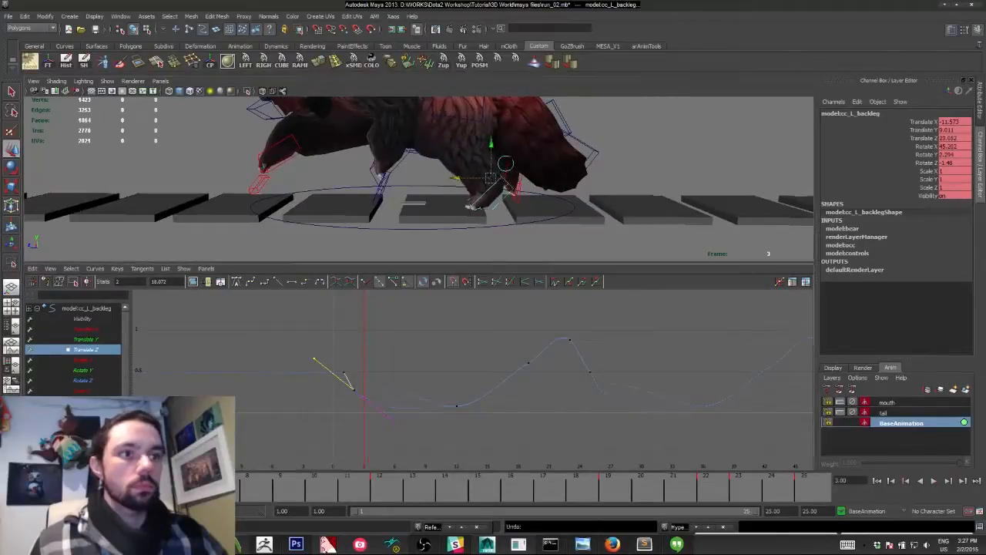
{"action": "key", "text": "alt+comma"}
{"action": "left_click_drag", "start_coordinate": [459, 187], "coordinate": [455, 188]}
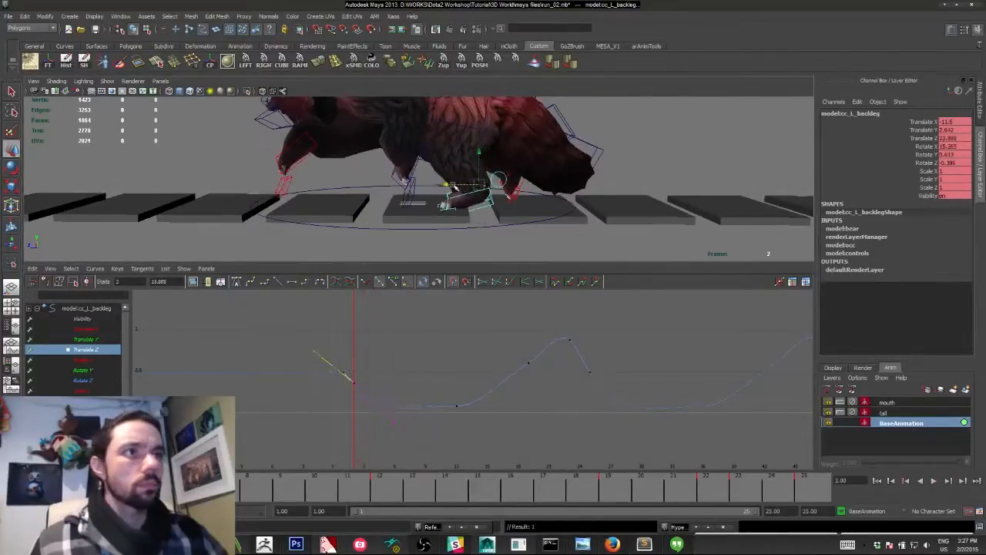
{"action": "key", "text": "alt+v"}
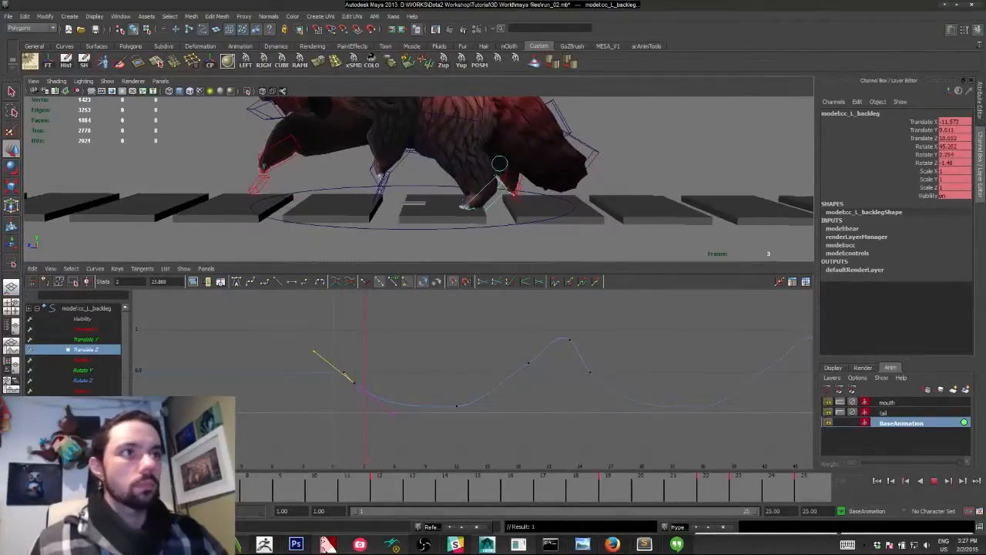
{"action": "key", "text": "alt+v"}
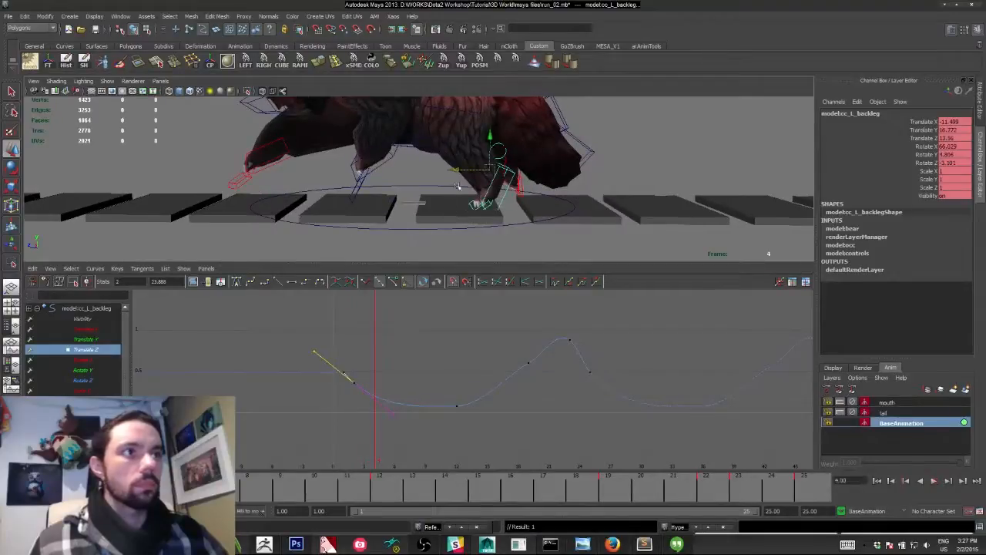
{"action": "left_click_drag", "start_coordinate": [455, 170], "coordinate": [455, 171]}
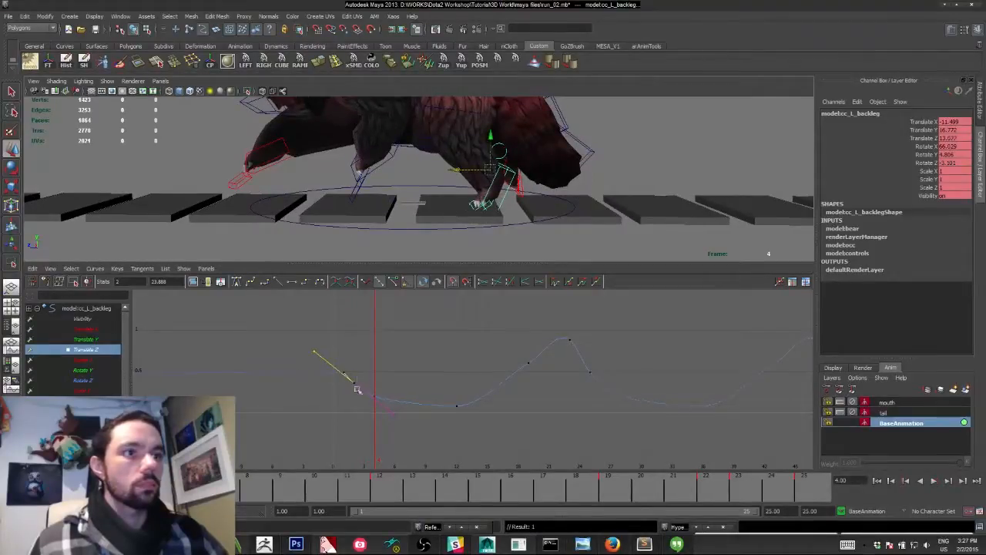
Select the Translate Z keys at frames 1 and 25 and adjust their steep tangents together to match.
{"action": "left_click", "coordinate": [302, 354]}
{"action": "left_click_drag", "start_coordinate": [345, 398], "coordinate": [345, 399]}
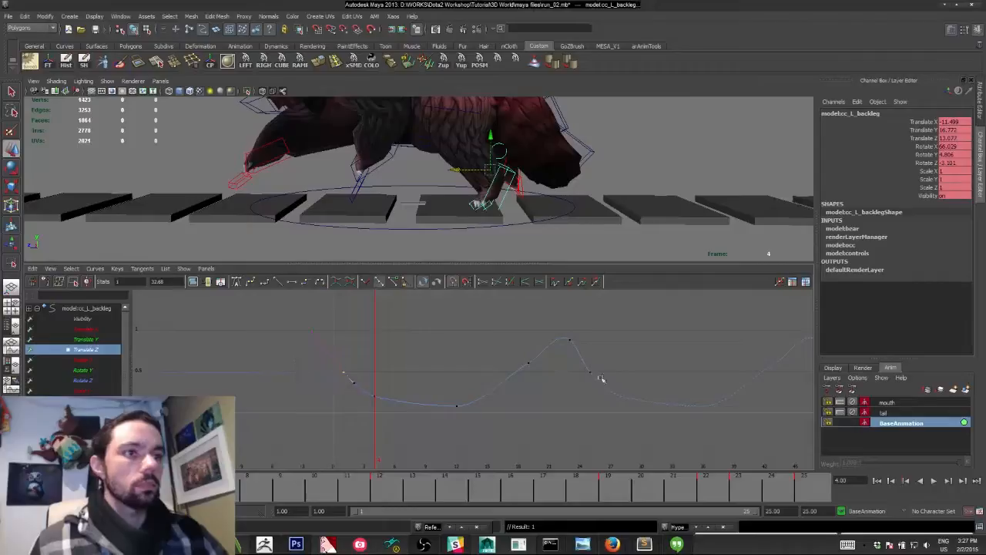
{"action": "left_click_drag", "start_coordinate": [584, 355], "coordinate": [622, 399], "text": "shift"}
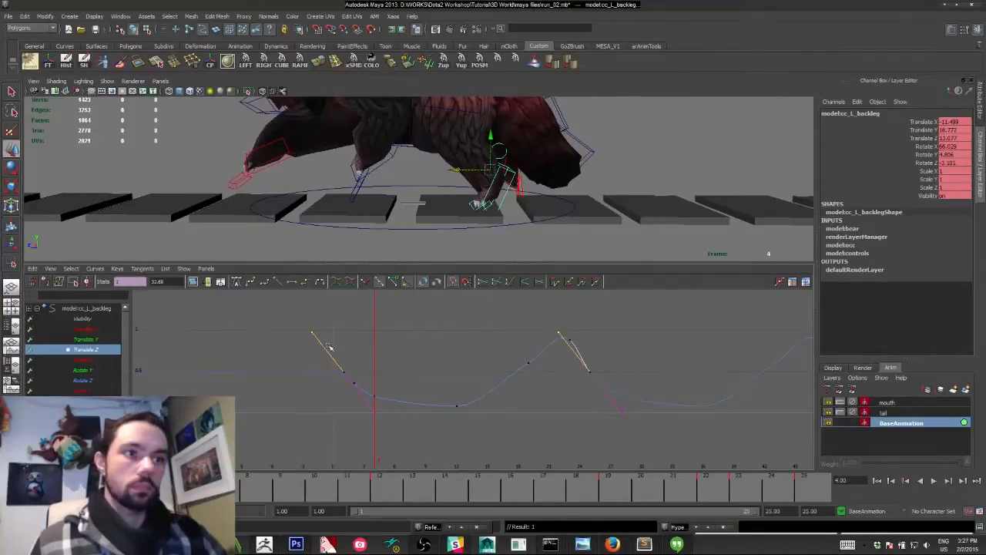
{"action": "middle_click_drag", "start_coordinate": [296, 353], "coordinate": [292, 356]}
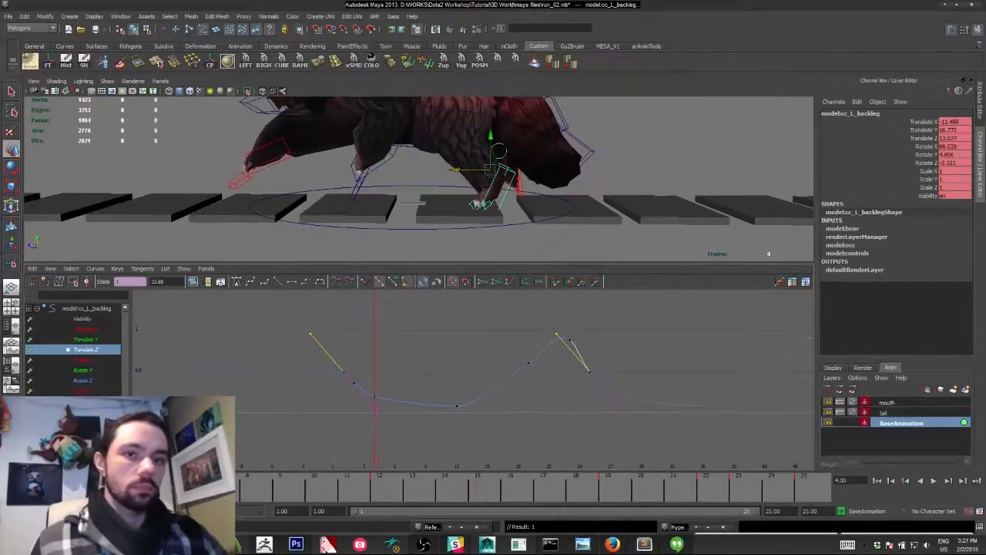
Tilt the Translate Z tangent at frame 23 steeply so the curve falls straight into frame 25.
{"action": "left_click_drag", "start_coordinate": [154, 494], "coordinate": [744, 505]}
{"action": "left_click_drag", "start_coordinate": [545, 313], "coordinate": [520, 330]}
{"action": "middle_click_drag", "start_coordinate": [526, 323], "coordinate": [533, 309]}
{"action": "left_click", "coordinate": [723, 488]}
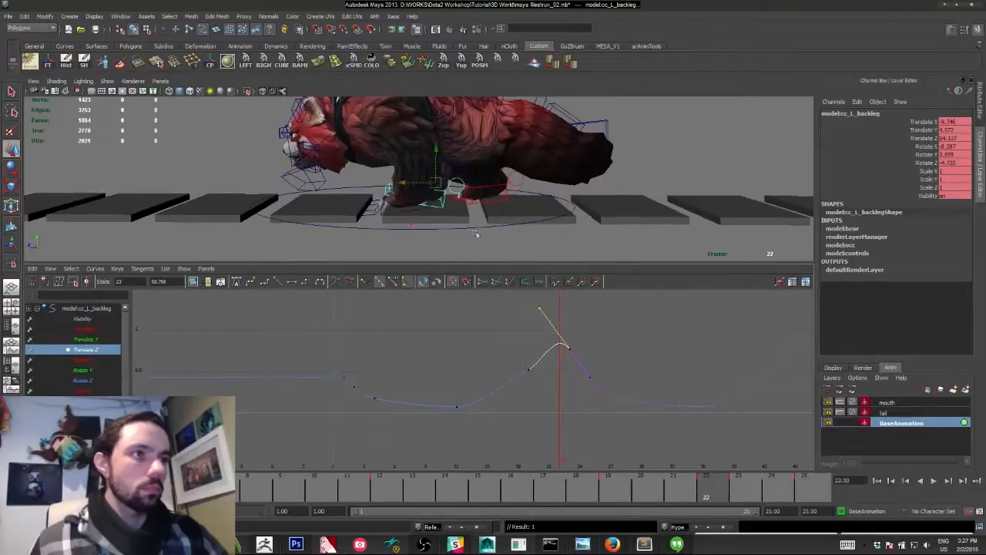
Key the left back foot's Translate Z at frame 22 to about 62.6 and level the key's tangents.
{"action": "left_click_drag", "start_coordinate": [409, 185], "coordinate": [415, 185]}
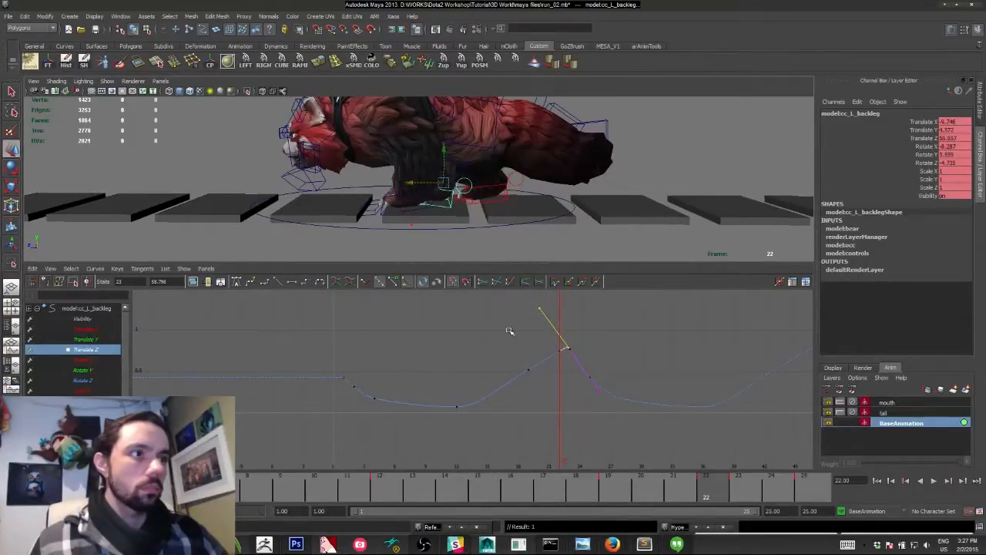
{"action": "left_click_drag", "start_coordinate": [510, 329], "coordinate": [561, 361]}
{"action": "middle_click_drag", "start_coordinate": [508, 335], "coordinate": [508, 329]}
Scrub to frame 25 to check the foot, save the scene, and display cc_L_backleg's Rotate X curve.
{"action": "left_click_drag", "start_coordinate": [693, 500], "coordinate": [819, 508]}
{"action": "key", "text": "ctrl+s"}
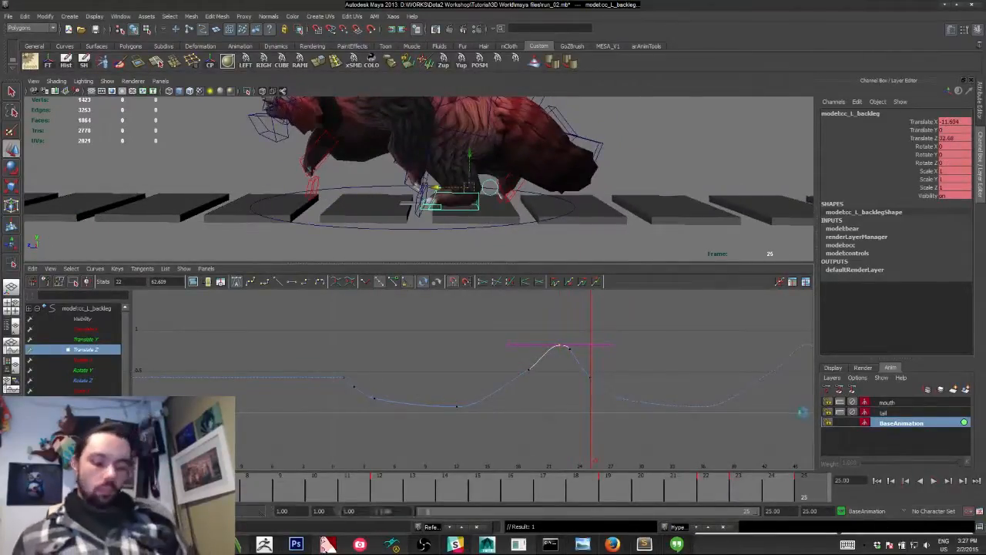
{"action": "left_click", "coordinate": [85, 360]}
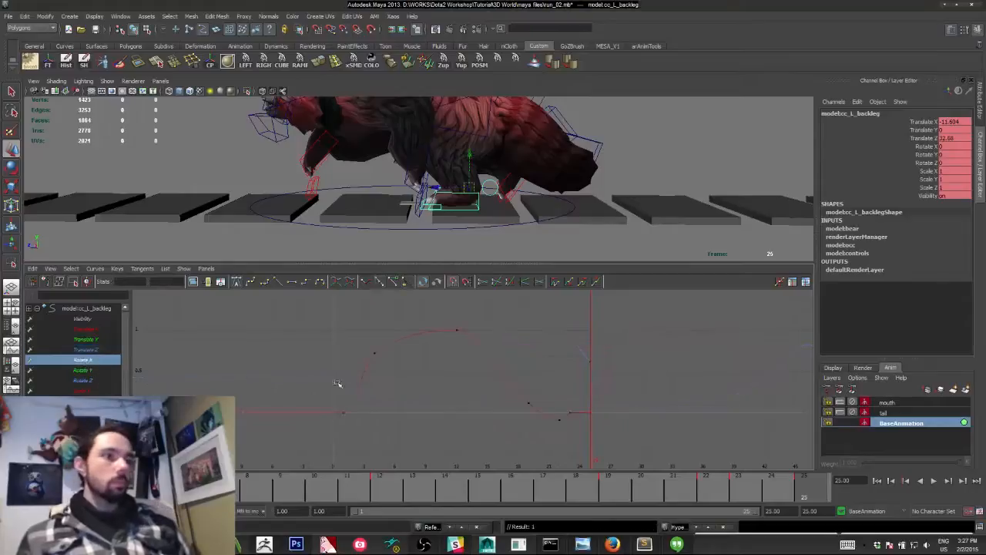
Play back the run cycle to check the left back leg's Rotate X motion, stopping at frame 5.
{"action": "key", "text": "e"}
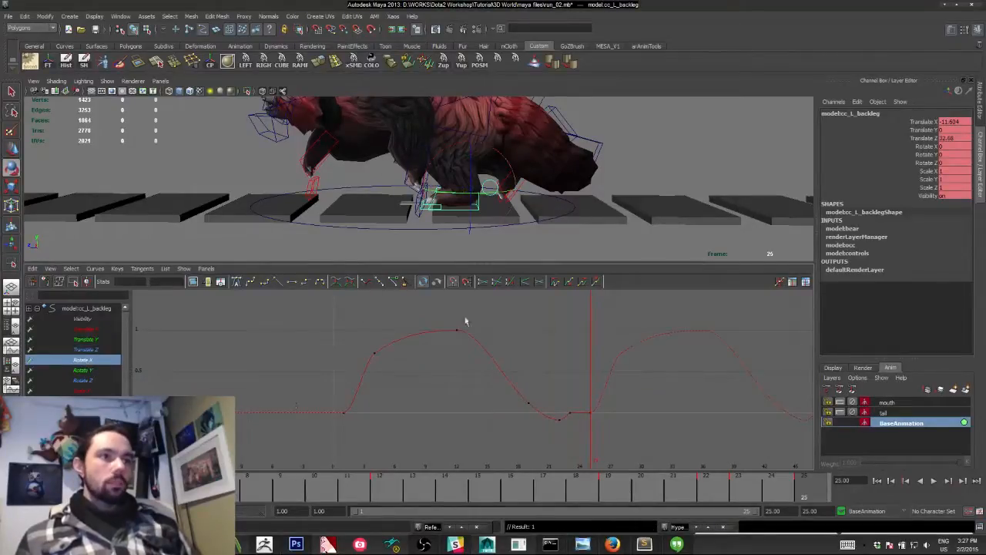
{"action": "left_click_drag", "start_coordinate": [657, 502], "coordinate": [703, 508]}
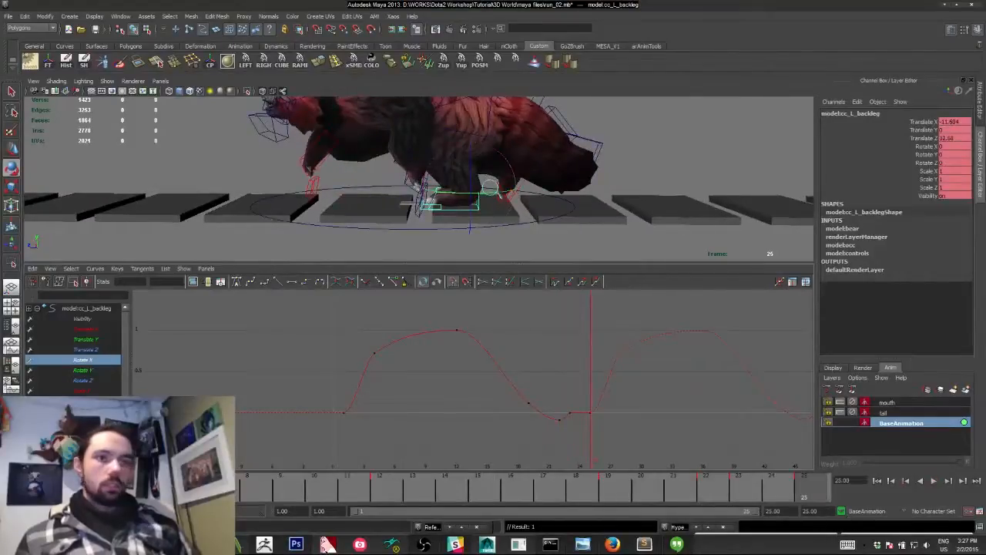
{"action": "key", "text": "alt+v"}
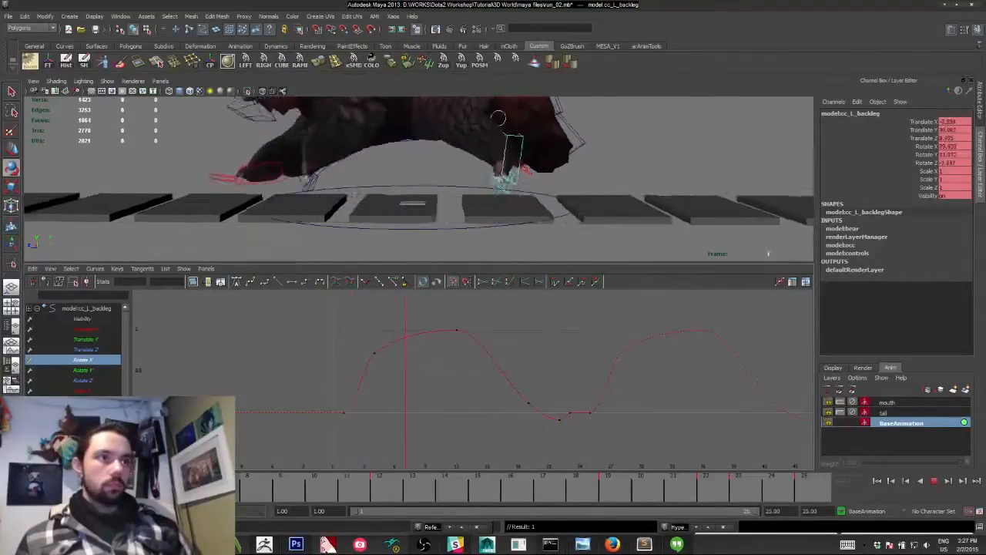
{"action": "key", "text": "alt+v"}
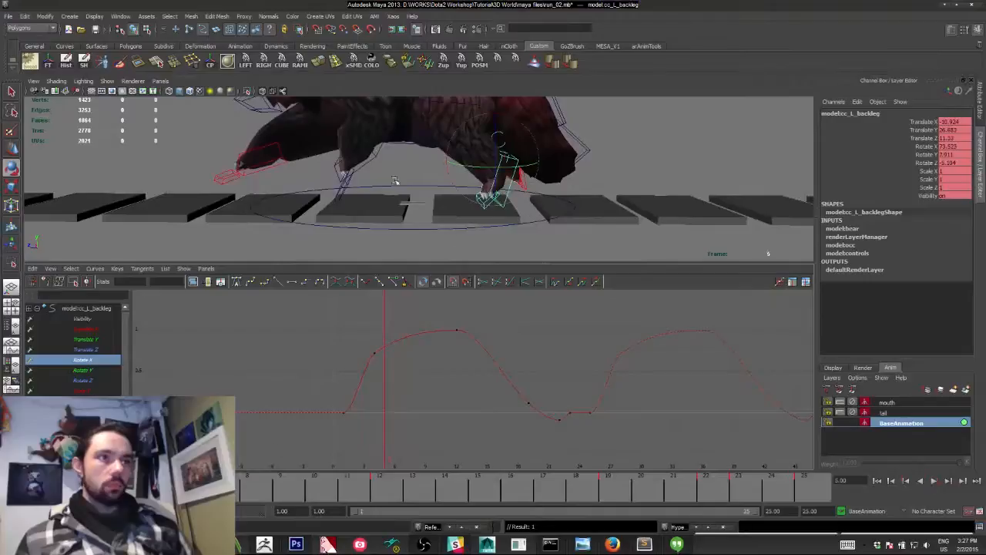
Select cc_L_backtoe and rotate it at frame 6 so its Rotate X key sits slightly above zero.
{"action": "left_click", "coordinate": [473, 194]}
{"action": "left_click", "coordinate": [481, 196]}
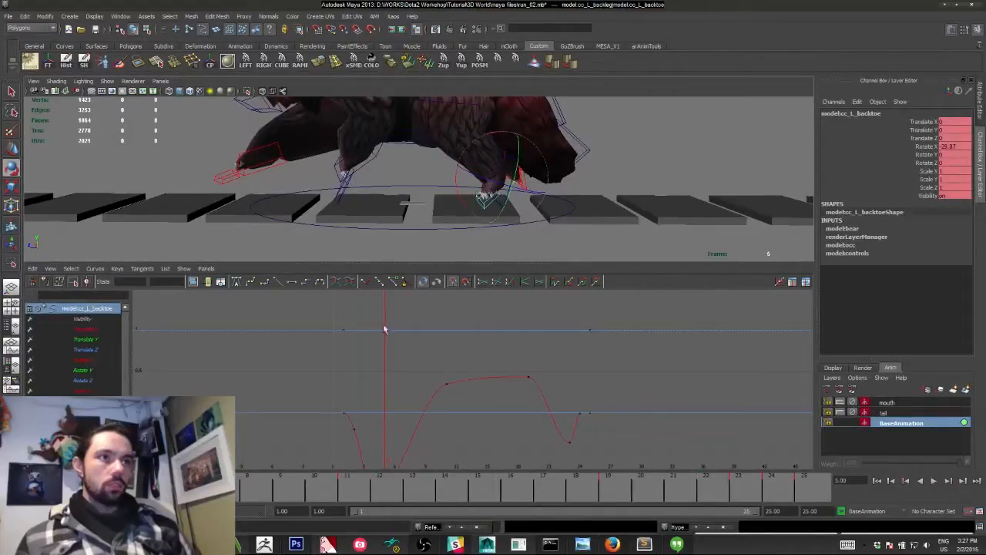
{"action": "key", "text": "alt+period"}
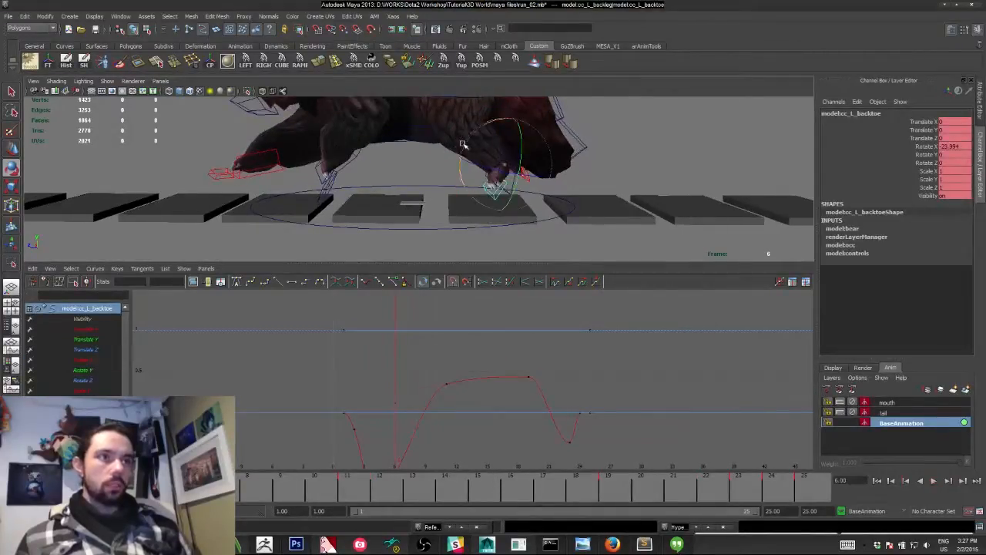
{"action": "left_click_drag", "start_coordinate": [465, 144], "coordinate": [451, 166]}
Scrub through the timeline and play the cycle to check the toe's new motion.
{"action": "left_click_drag", "start_coordinate": [190, 493], "coordinate": [823, 468]}
{"action": "left_click", "coordinate": [935, 482]}
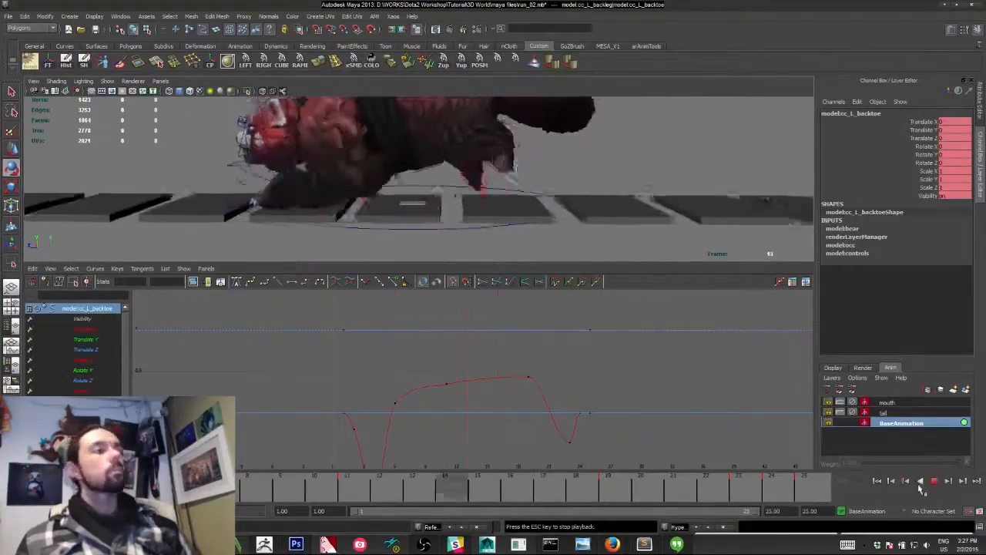
{"action": "key", "text": "Escape"}
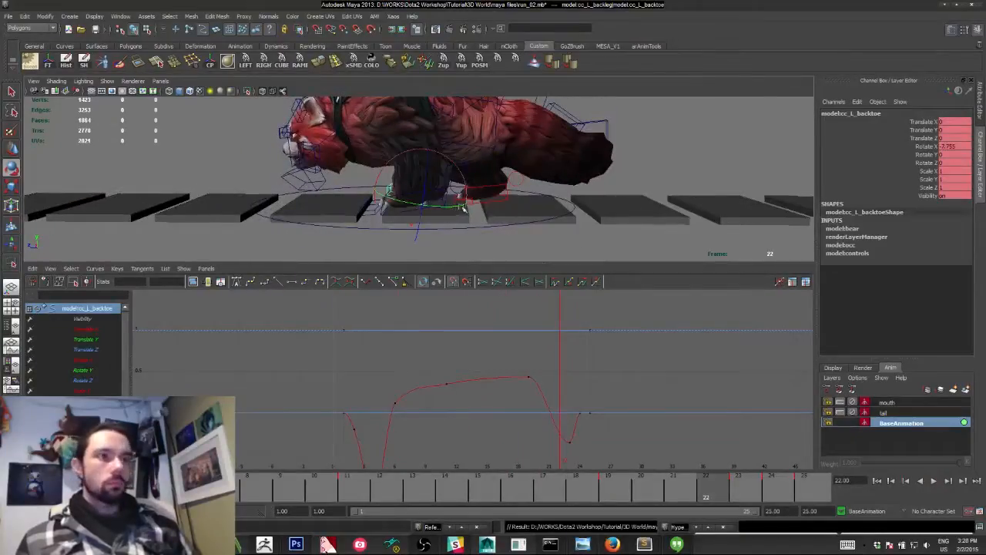
Select the other back leg's control, cc_L_backleg1, and play the cycle from the opposite side of the bear.
{"action": "left_click", "coordinate": [493, 202]}
{"action": "left_click_drag", "start_coordinate": [669, 203], "coordinate": [408, 196], "text": "alt"}
{"action": "key", "text": "alt+v"}
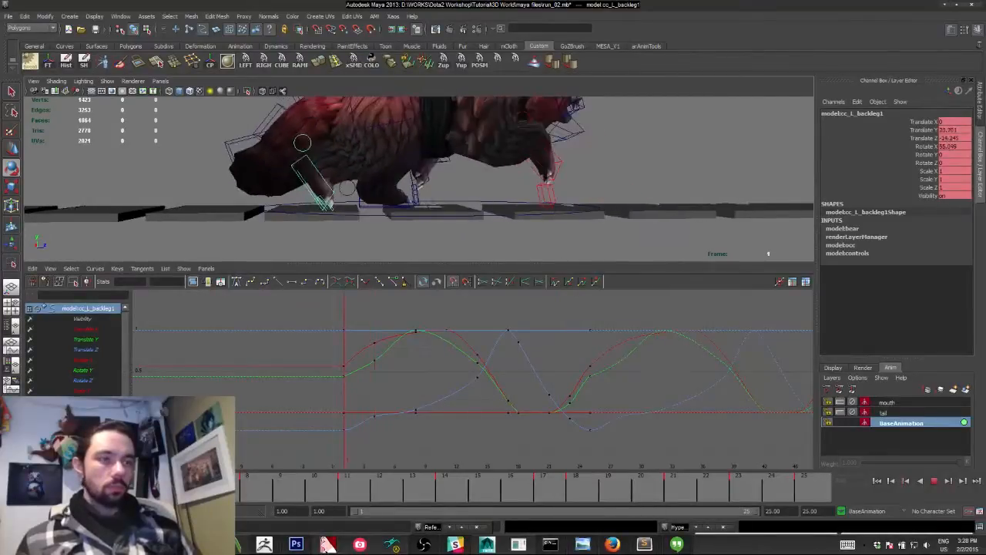
{"action": "key", "text": "alt+v"}
Isolate cc_L_backleg1's Translate Y curve and select its keys at frames 1 and 25 to compare their tangents.
{"action": "left_click", "coordinate": [71, 329]}
{"action": "left_click", "coordinate": [79, 339]}
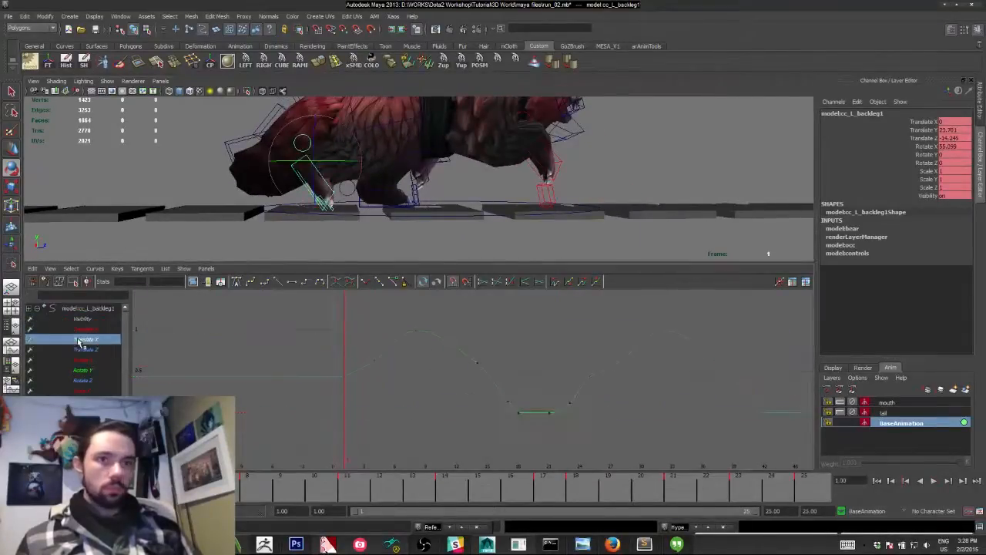
{"action": "left_click", "coordinate": [80, 310]}
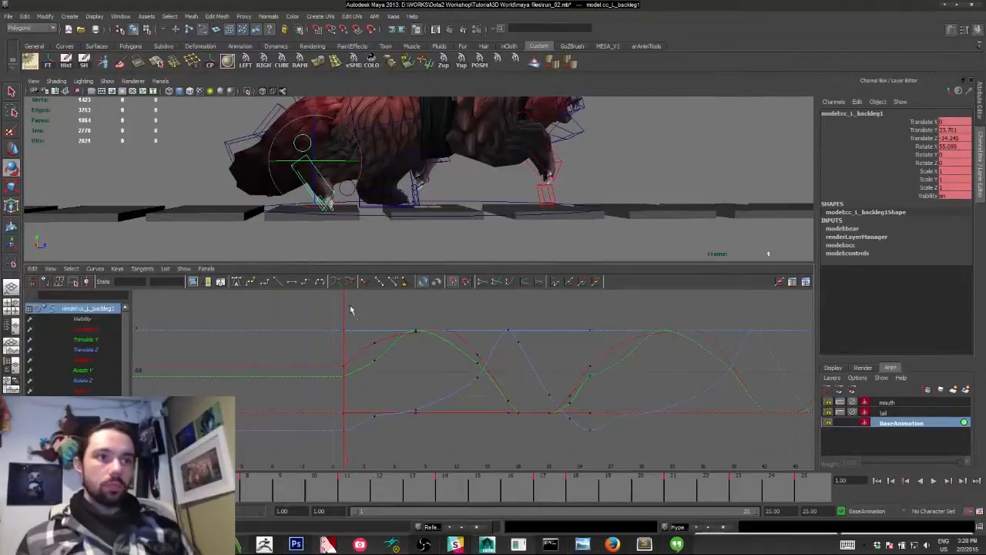
{"action": "left_click_drag", "start_coordinate": [350, 307], "coordinate": [718, 465]}
{"action": "left_click", "coordinate": [175, 342]}
{"action": "left_click", "coordinate": [102, 340]}
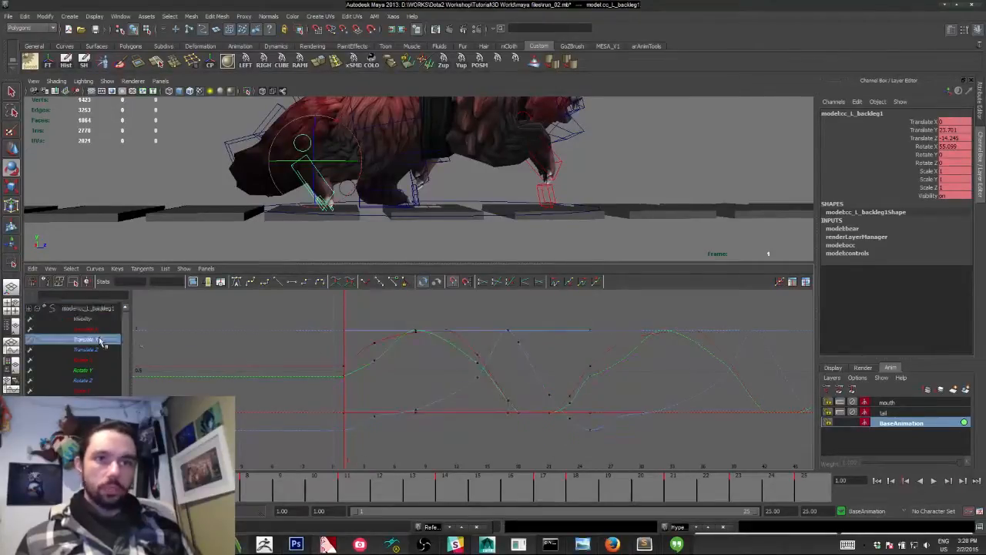
{"action": "left_click", "coordinate": [91, 332]}
{"action": "left_click", "coordinate": [86, 340]}
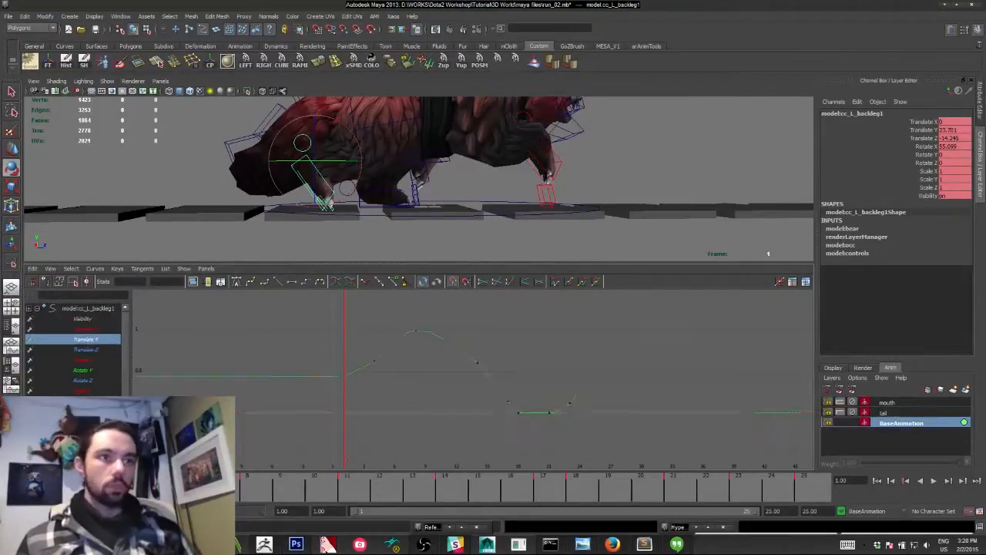
{"action": "left_click_drag", "start_coordinate": [323, 359], "coordinate": [353, 409]}
{"action": "left_click_drag", "start_coordinate": [564, 367], "coordinate": [604, 384], "text": "shift"}
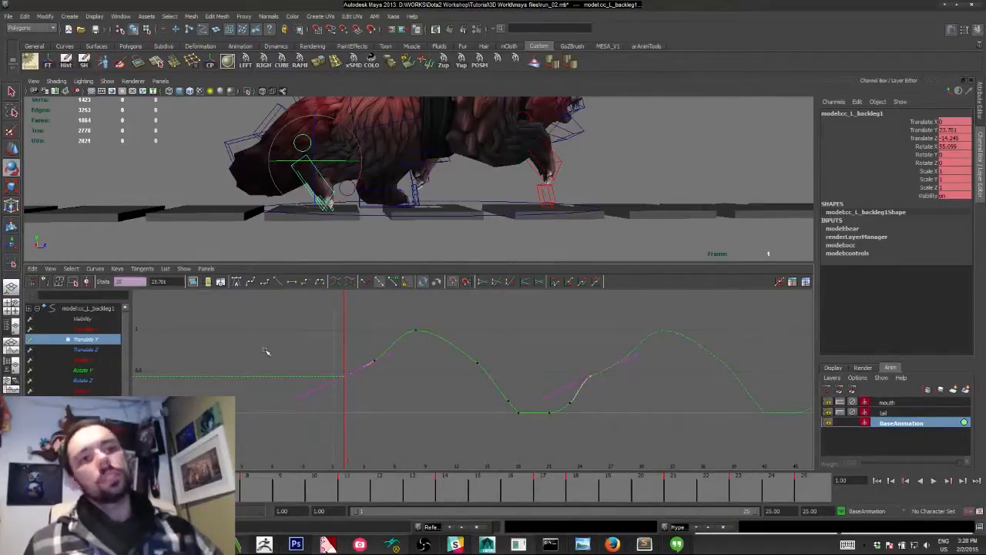
Play the cycle from a low side view to check how cc_L_backleg1 lifts off the ground.
{"action": "left_click_drag", "start_coordinate": [311, 208], "coordinate": [330, 222], "text": "alt"}
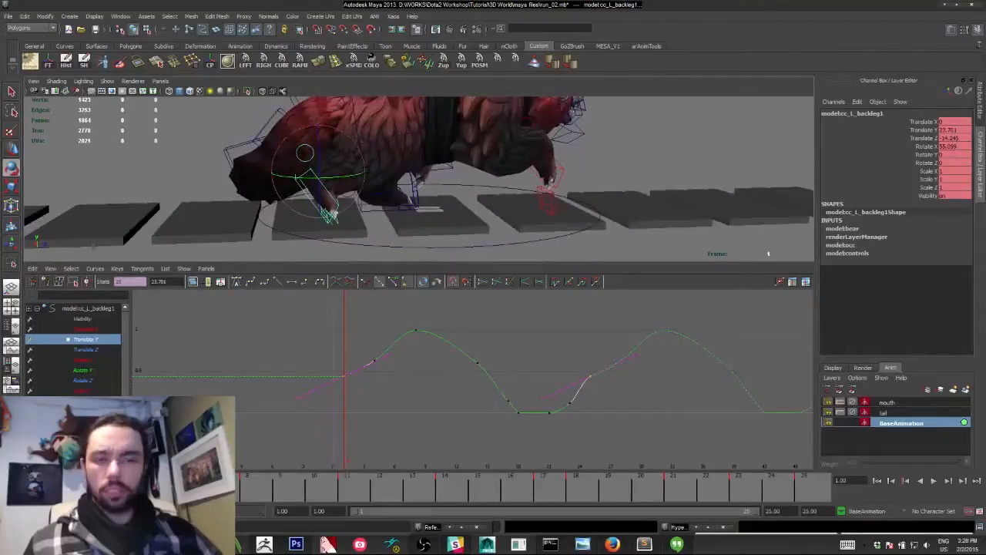
{"action": "key", "text": "alt+v"}
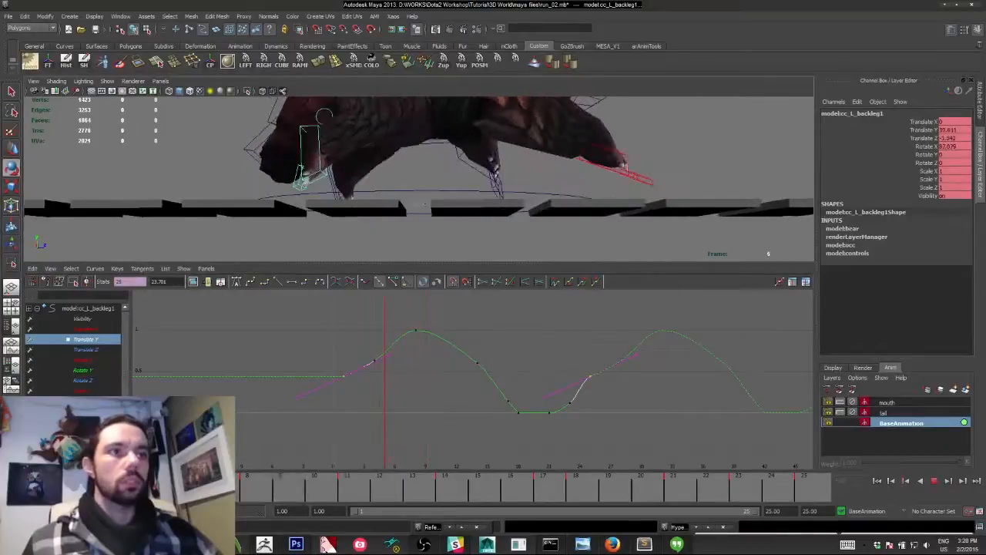
{"action": "key", "text": "alt+v"}
Raise cc_L_backleg1's Translate Y key at frame 4 to about 40.16.
{"action": "middle_click_drag", "start_coordinate": [355, 330], "coordinate": [355, 350], "text": "alt"}
{"action": "key", "text": "comma"}
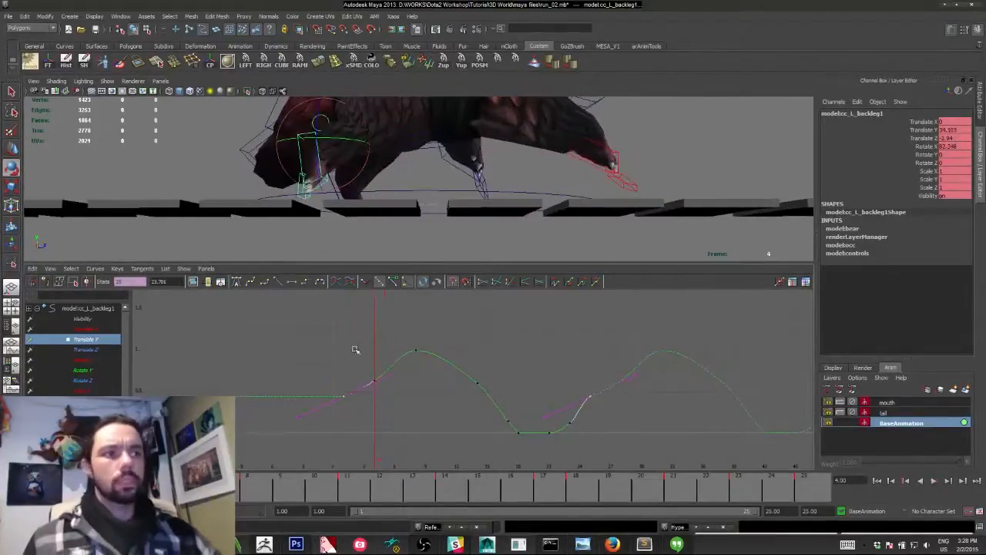
{"action": "left_click_drag", "start_coordinate": [355, 350], "coordinate": [391, 414]}
{"action": "key", "text": "w"}
{"action": "middle_click_drag", "start_coordinate": [387, 428], "coordinate": [371, 414], "text": "shift"}
{"action": "left_click", "coordinate": [339, 398]}
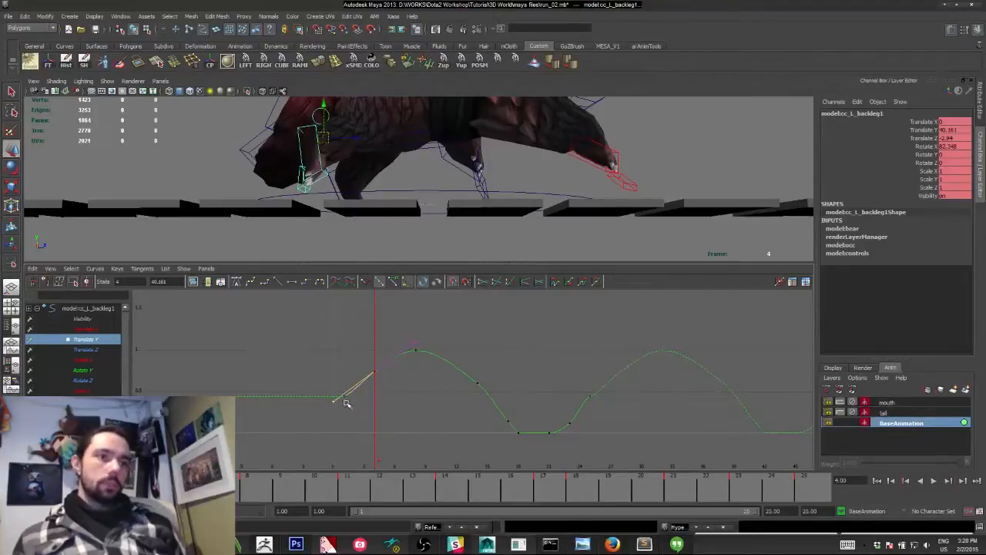
Play the cycle, then select cc_L_backleg1's Translate Y keys at frames 1 and 25 and steepen their tangents together.
{"action": "key", "text": "alt+v"}
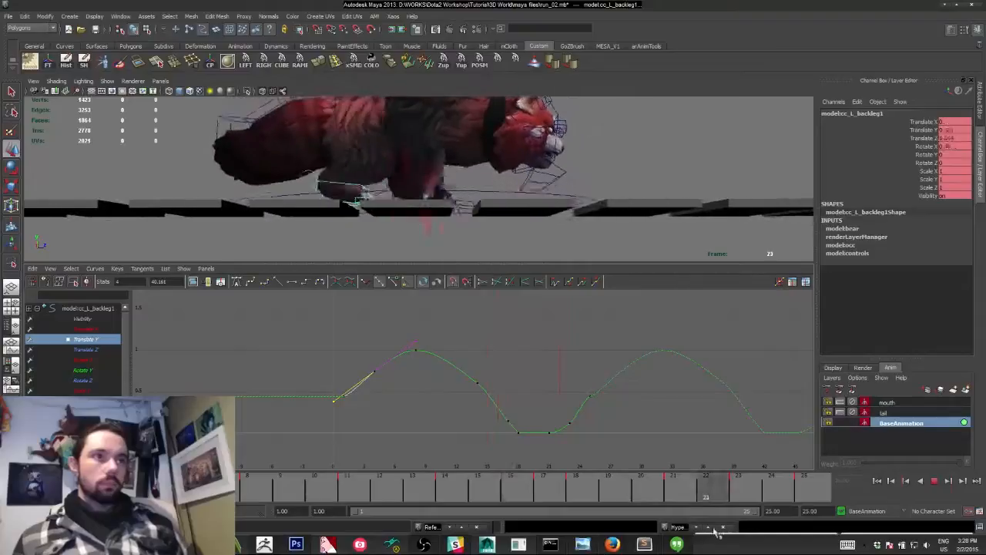
{"action": "key", "text": "alt+v"}
{"action": "left_click_drag", "start_coordinate": [578, 374], "coordinate": [623, 408]}
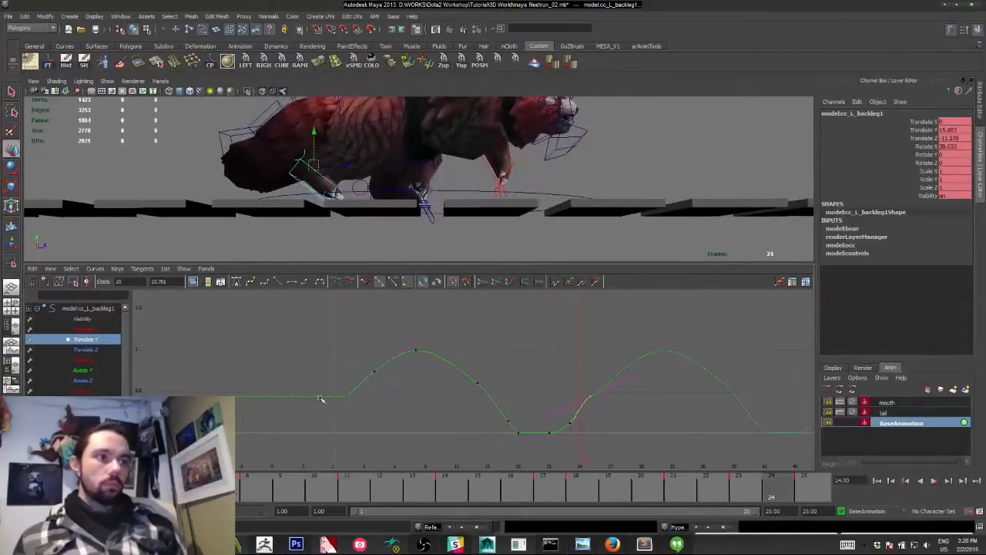
{"action": "left_click_drag", "start_coordinate": [318, 389], "coordinate": [366, 412], "text": "shift"}
{"action": "middle_click_drag", "start_coordinate": [543, 402], "coordinate": [413, 389]}
Display cc_L_backleg1's Translate Z curve, try adjusting its key at frame 4, and undo the edit.
{"action": "left_click", "coordinate": [86, 350]}
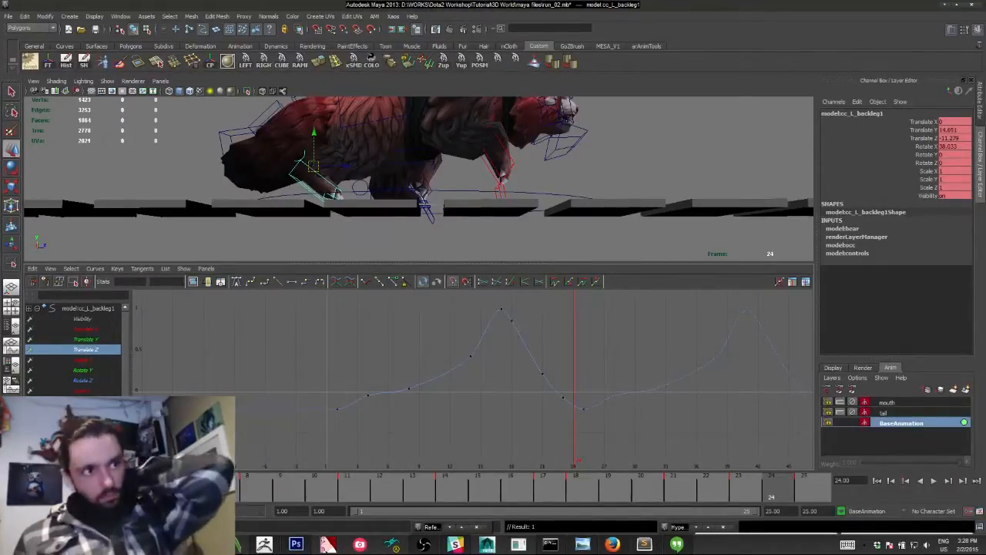
{"action": "key", "text": "alt+v"}
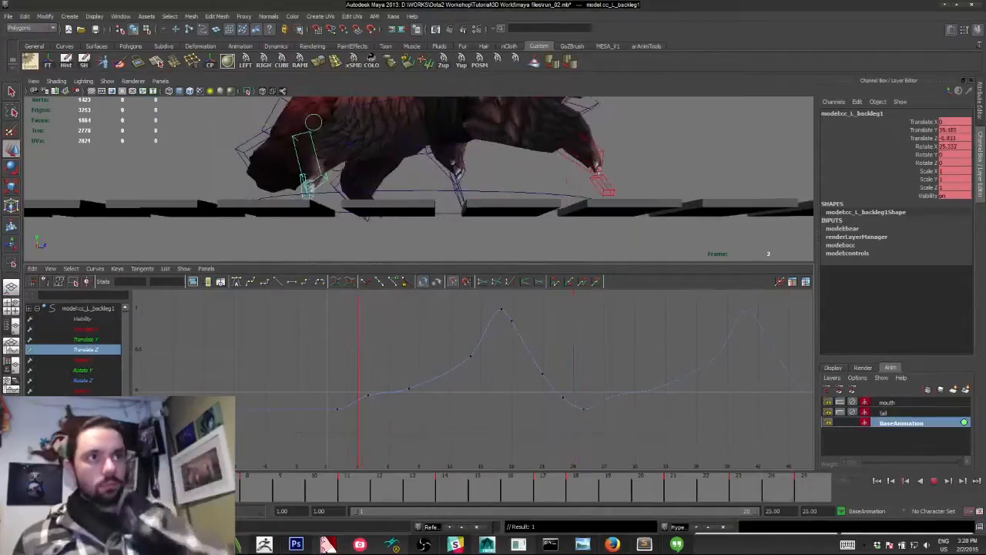
{"action": "key", "text": "alt+v"}
{"action": "left_click_drag", "start_coordinate": [359, 335], "coordinate": [379, 428]}
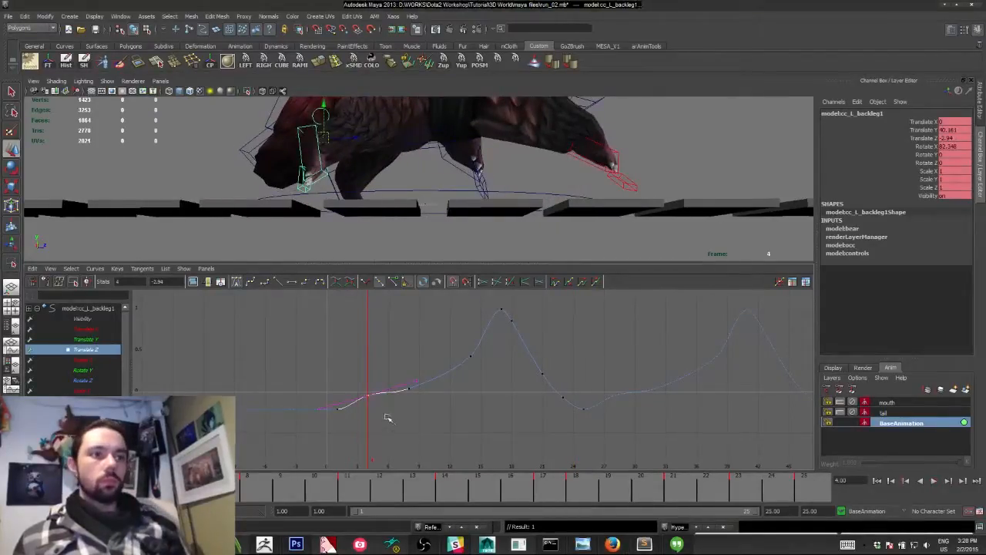
{"action": "key", "text": "ctrl+z"}
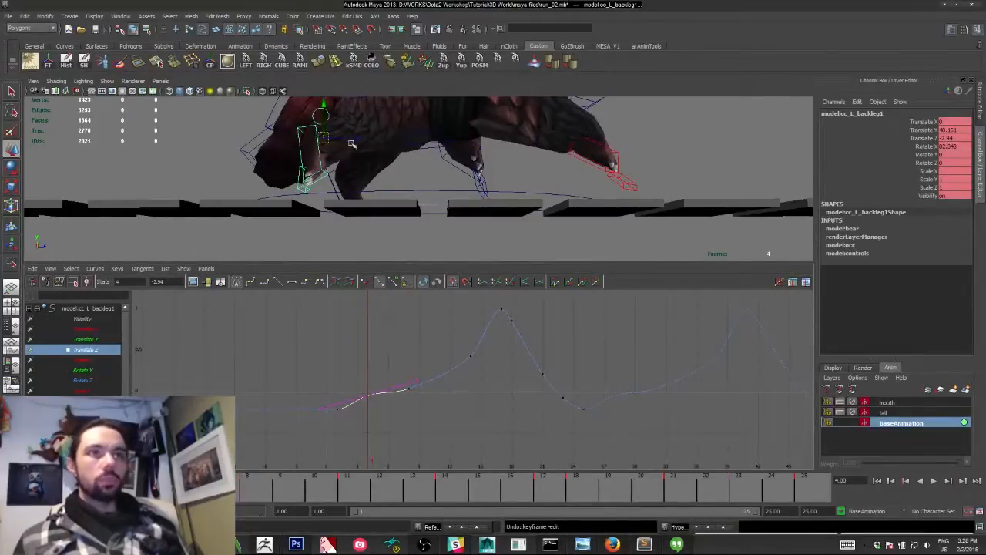
Play the cycle in a close-up view of the back legs to examine cc_L_backleg1's motion.
{"action": "middle_click_drag", "start_coordinate": [299, 135], "coordinate": [323, 174], "text": "alt"}
{"action": "right_click_drag", "start_coordinate": [324, 174], "coordinate": [432, 201], "text": "alt"}
{"action": "left_click_drag", "start_coordinate": [432, 200], "coordinate": [392, 210], "text": "alt"}
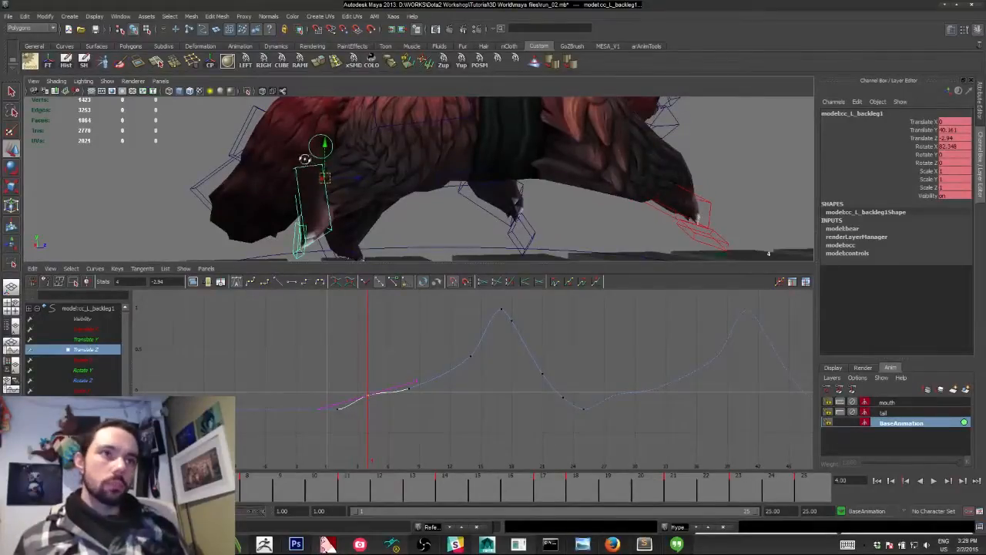
{"action": "left_click_drag", "start_coordinate": [306, 159], "coordinate": [296, 160], "text": "alt"}
{"action": "key", "text": "alt+v"}
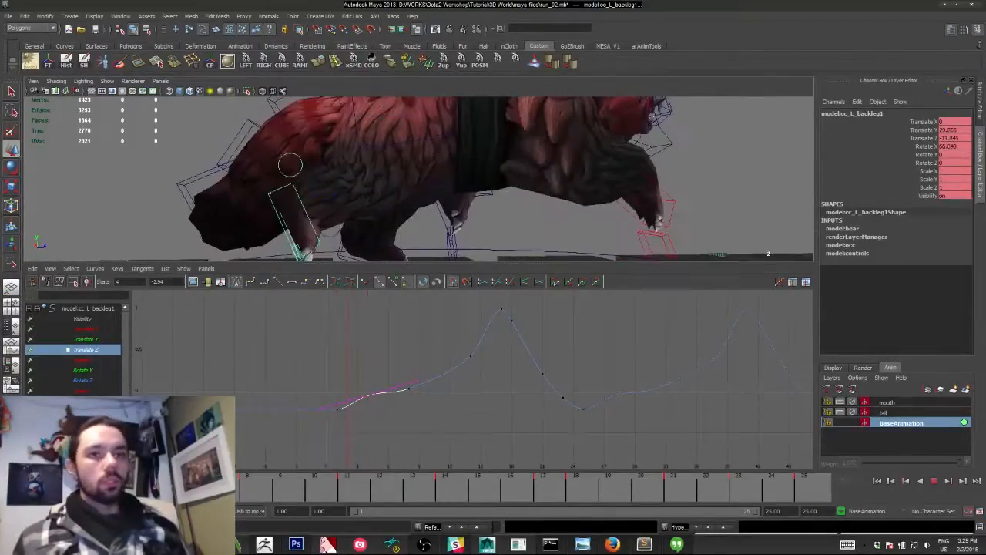
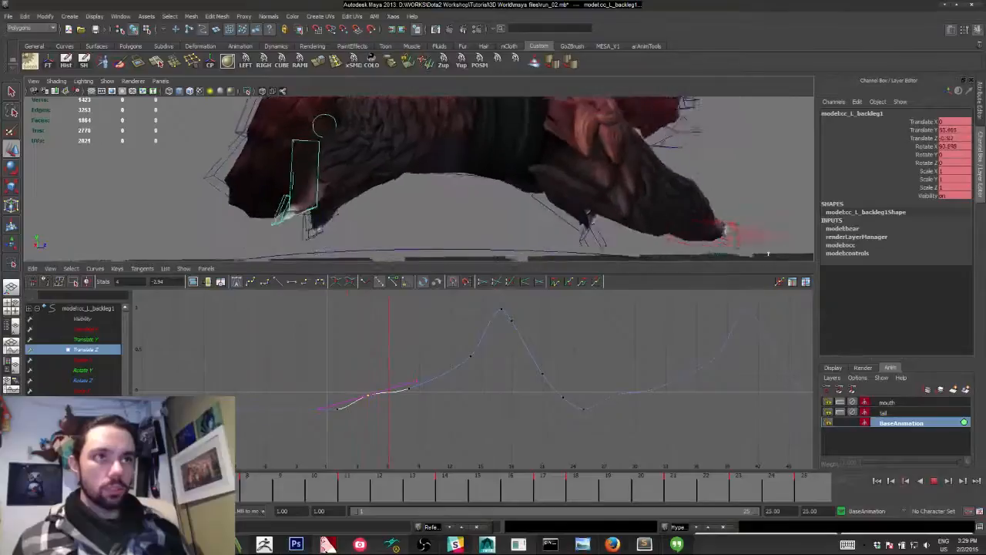
{"action": "key", "text": "alt+v"}
{"action": "left_click", "coordinate": [935, 480]}
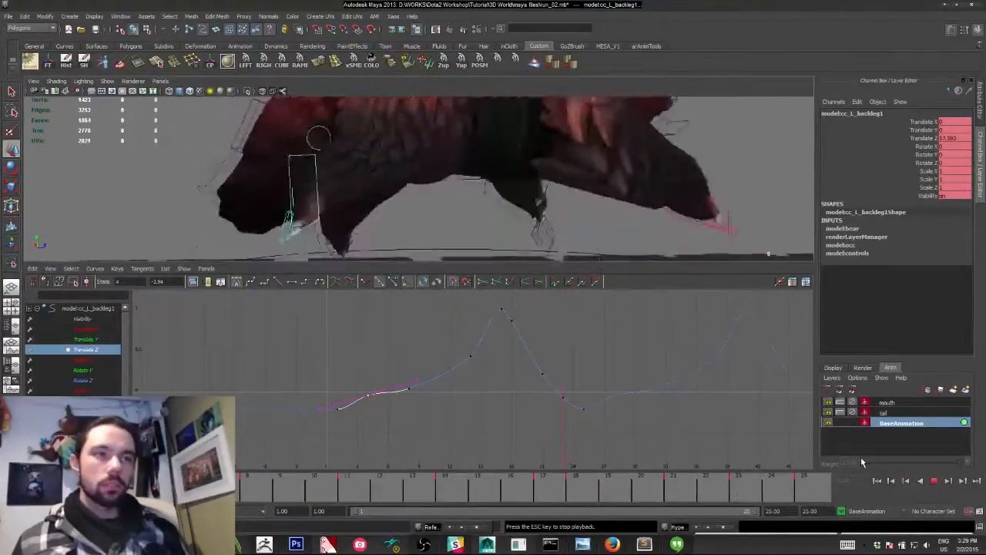
{"action": "left_click", "coordinate": [934, 480]}
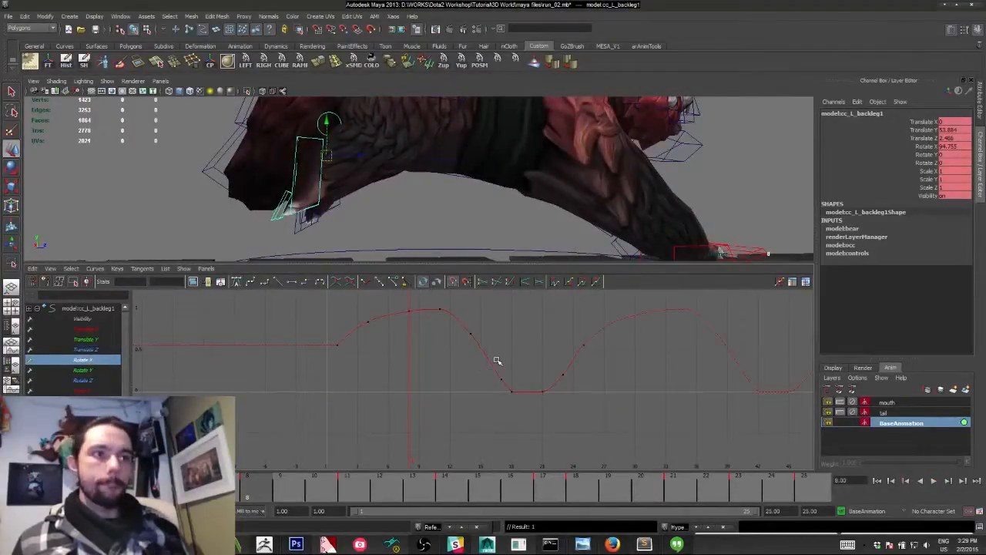
Check cc_L_backleg1's Rotate Y, Rotate Z and Translate Z curves for irregularities.
{"action": "left_click", "coordinate": [99, 370]}
{"action": "left_click", "coordinate": [95, 380]}
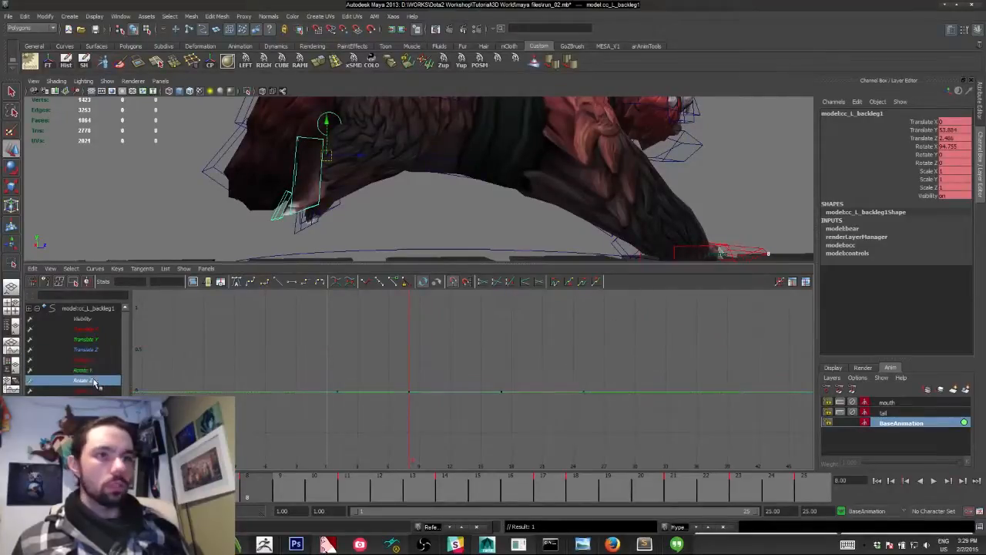
{"action": "left_click", "coordinate": [95, 370]}
{"action": "left_click", "coordinate": [87, 349]}
Select the front foot control cc_L_foot1 and return to frame 1.
{"action": "left_click", "coordinate": [146, 184]}
{"action": "middle_click_drag", "start_coordinate": [581, 189], "coordinate": [388, 134], "text": "alt"}
{"action": "left_click", "coordinate": [494, 187]}
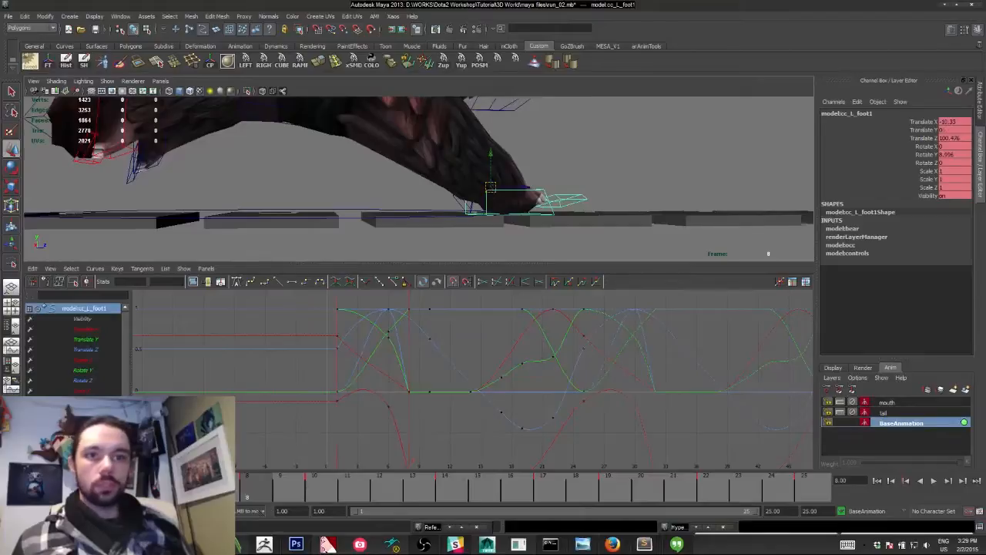
{"action": "key", "text": "alt+shift+v"}
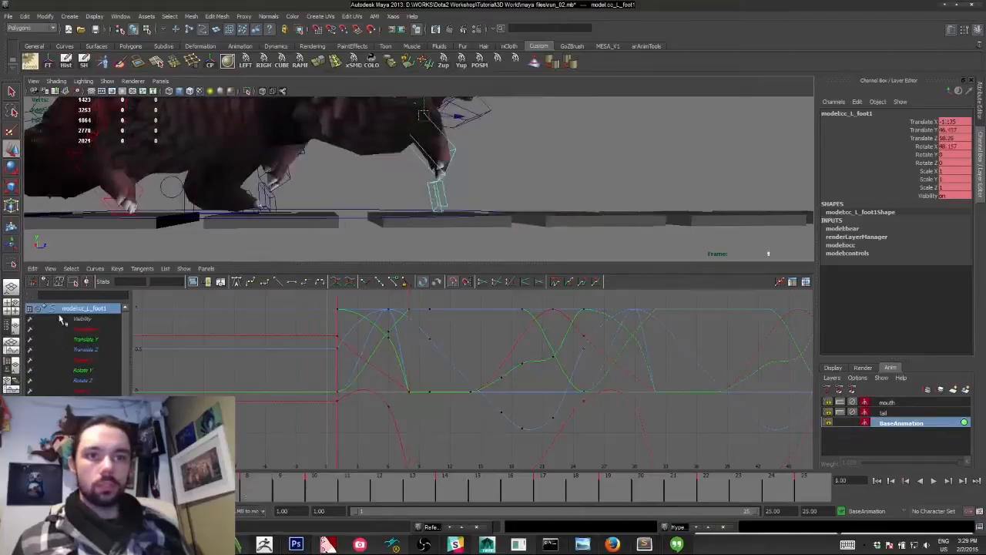
Frame cc_L_foot1's Translate X curve, compare the tangents at frames 1 and 25, and play to frame 8.
{"action": "left_click", "coordinate": [79, 330]}
{"action": "key", "text": "f"}
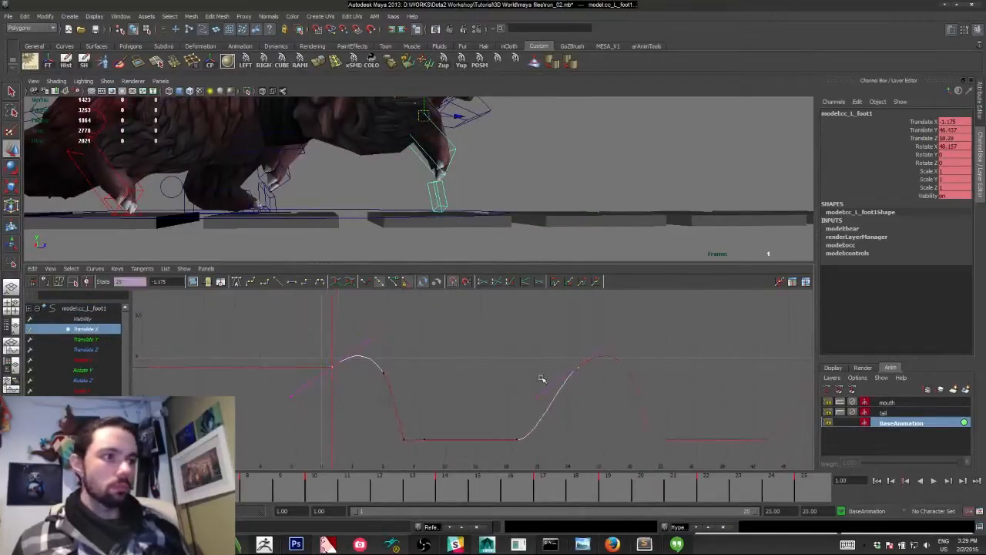
{"action": "key", "text": "alt+v"}
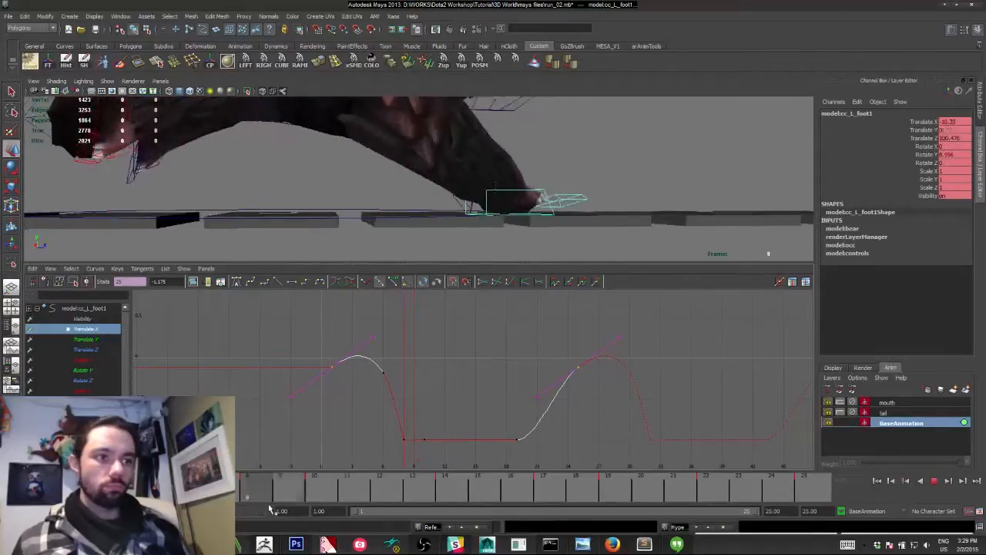
{"action": "left_click", "coordinate": [359, 427]}
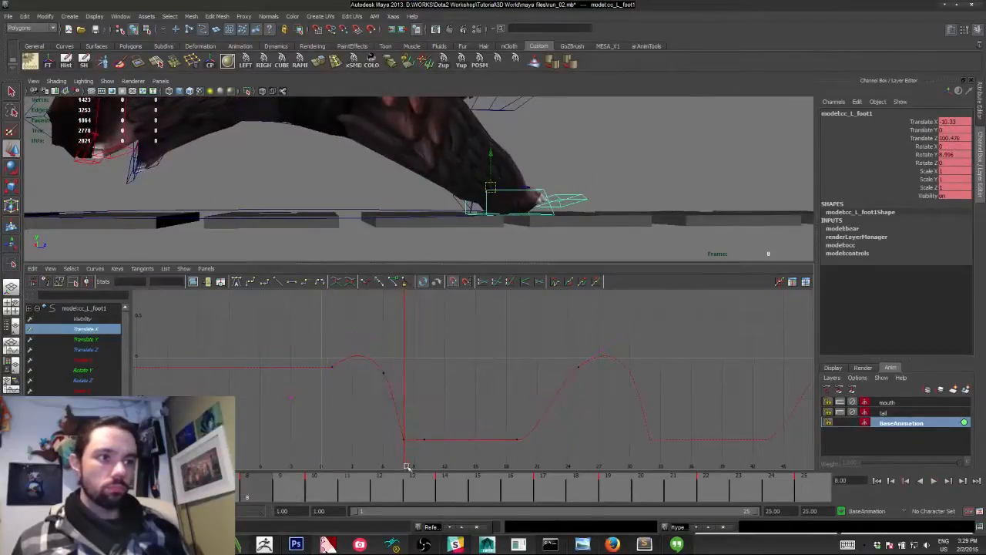
Straighten the incoming tangent of cc_L_foot1's Translate X key at frame 8.
{"action": "key", "text": "f"}
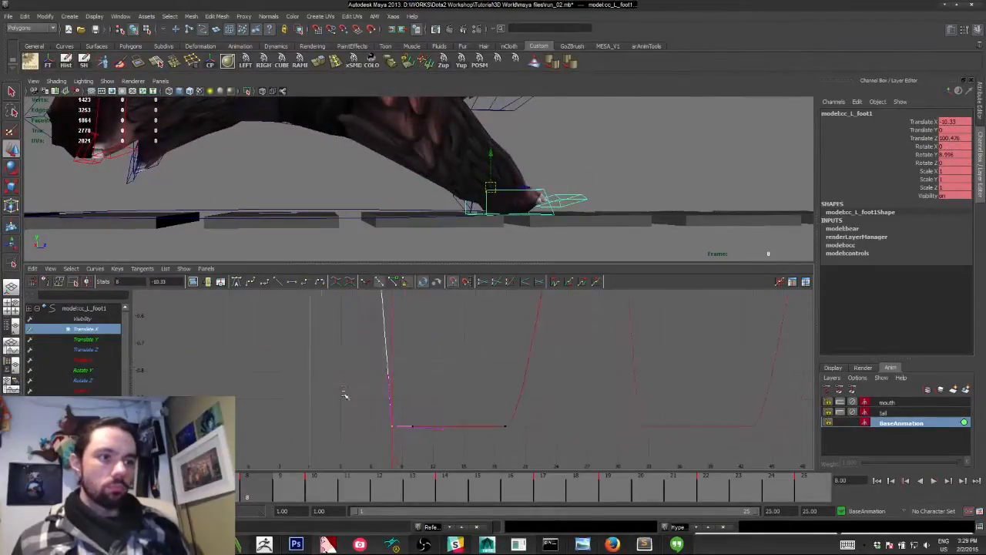
{"action": "right_click_drag", "start_coordinate": [363, 432], "coordinate": [364, 399], "text": "alt"}
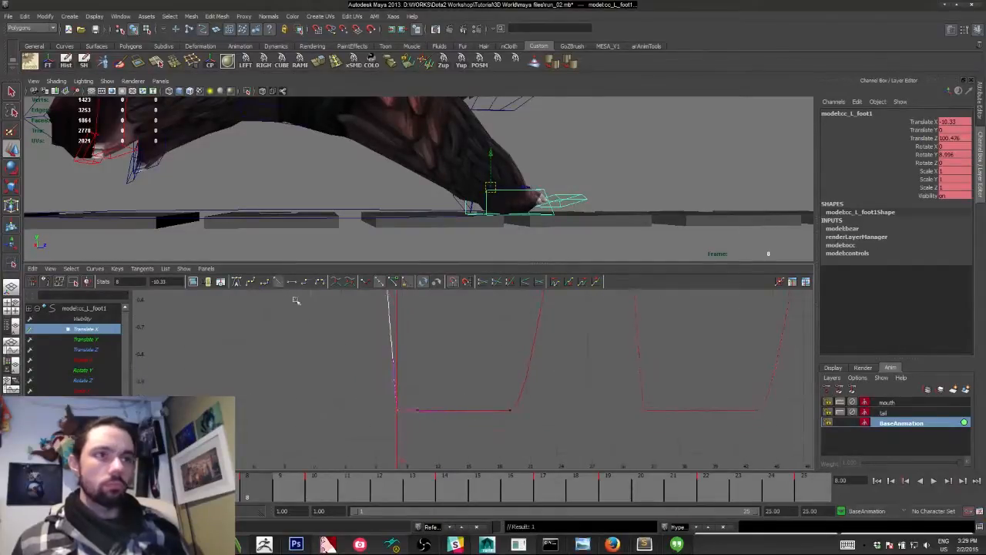
{"action": "right_click_drag", "start_coordinate": [296, 301], "coordinate": [352, 359], "text": "alt"}
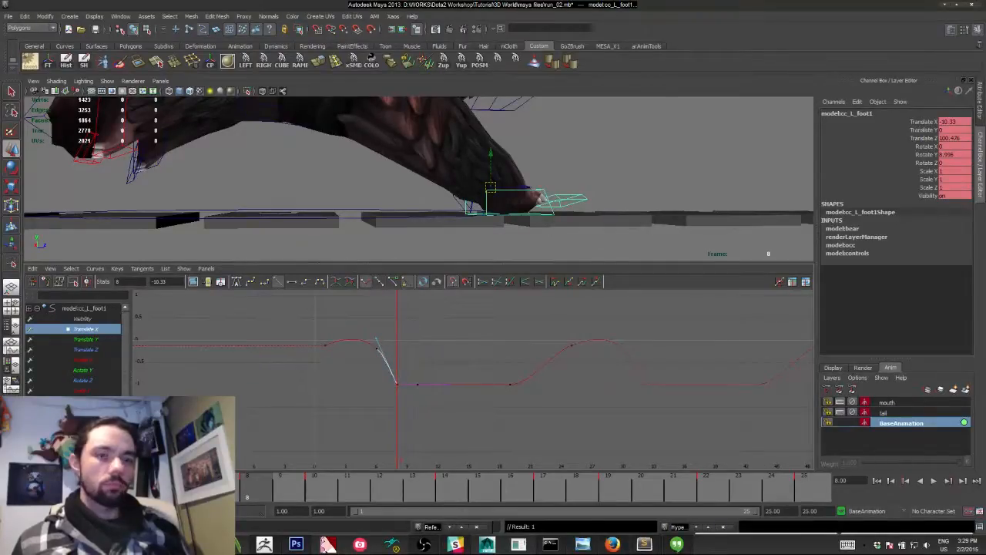
{"action": "key", "text": "comma"}
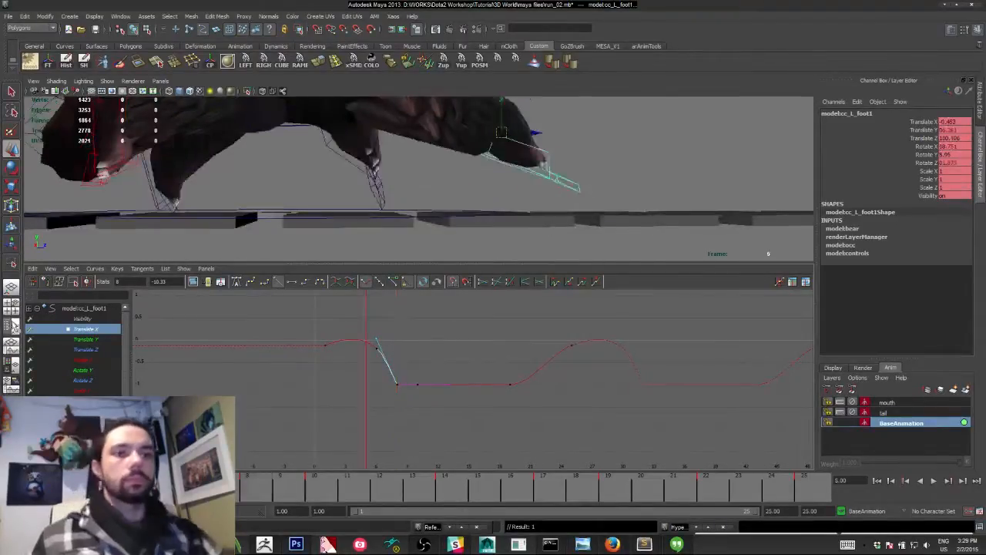
Raise cc_L_foot1's Translate Y key at frame 22 to about 26.7 to smooth the curve, and play the cycle.
{"action": "left_click", "coordinate": [77, 339]}
{"action": "right_click_drag", "start_coordinate": [270, 339], "coordinate": [316, 412], "text": "alt"}
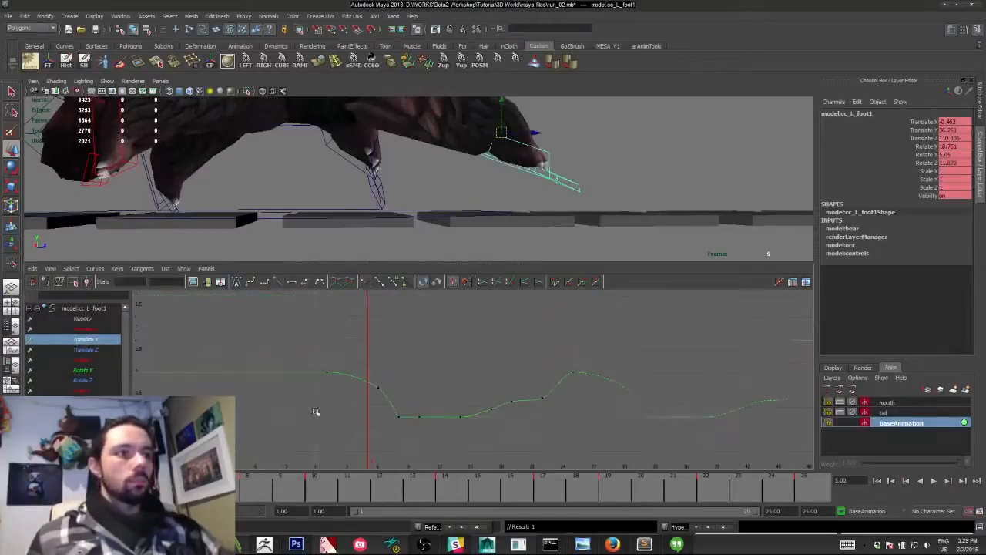
{"action": "key", "text": "alt+v"}
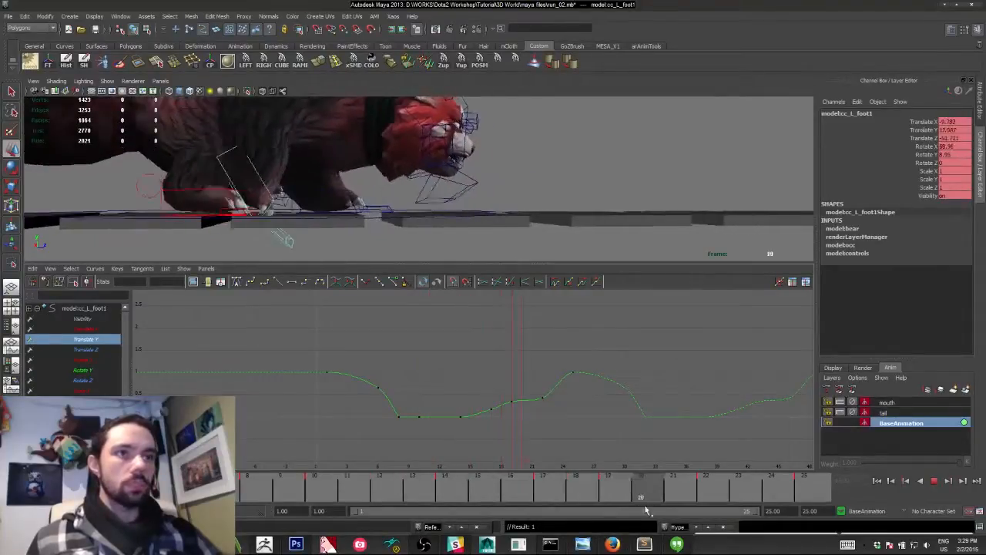
{"action": "left_click", "coordinate": [704, 502]}
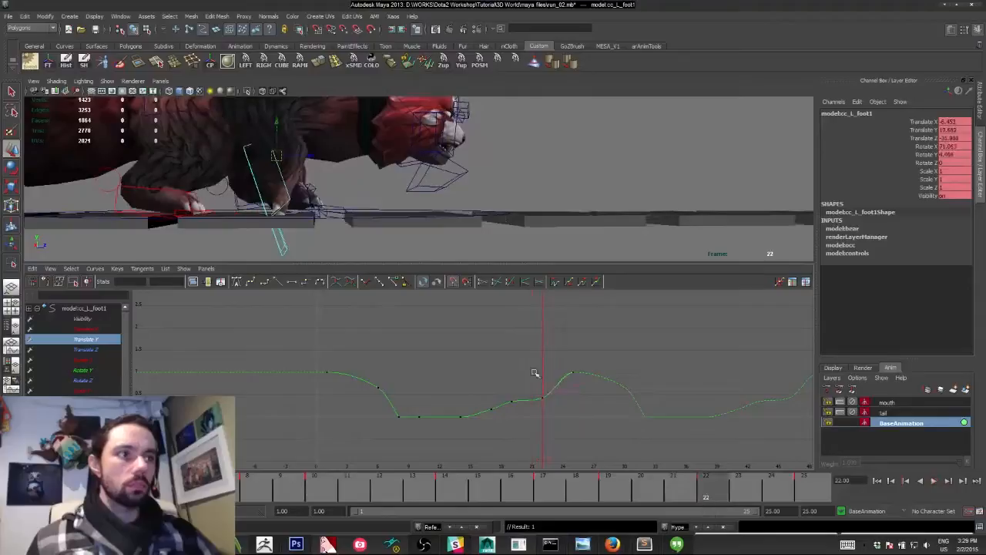
{"action": "left_click_drag", "start_coordinate": [535, 373], "coordinate": [557, 432]}
{"action": "mouse_move", "coordinate": [557, 432]}
{"action": "middle_mouse_down"}
{"action": "mouse_move", "coordinate": [551, 423]}
{"action": "mouse_move", "coordinate": [556, 429]}
{"action": "middle_mouse_up"}
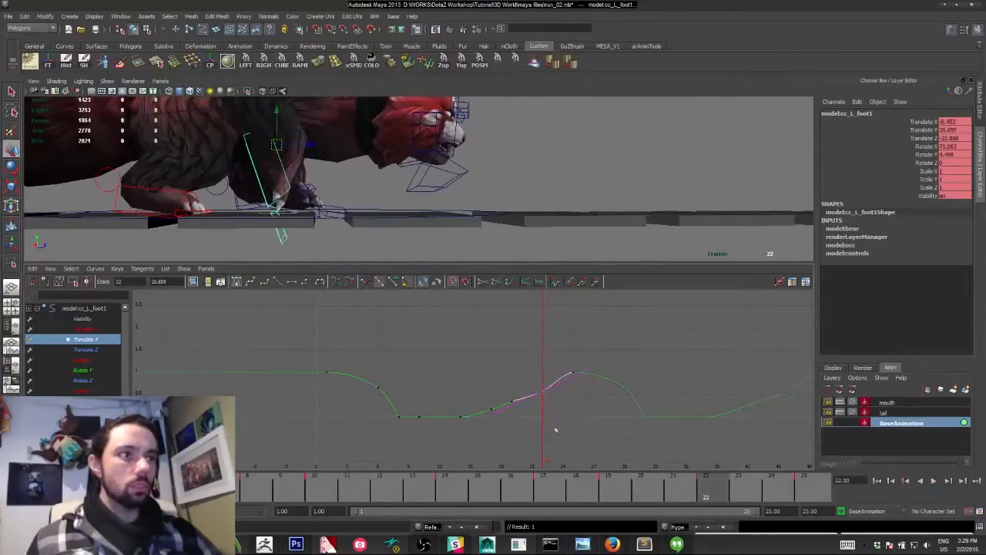
{"action": "key", "text": "alt+v"}
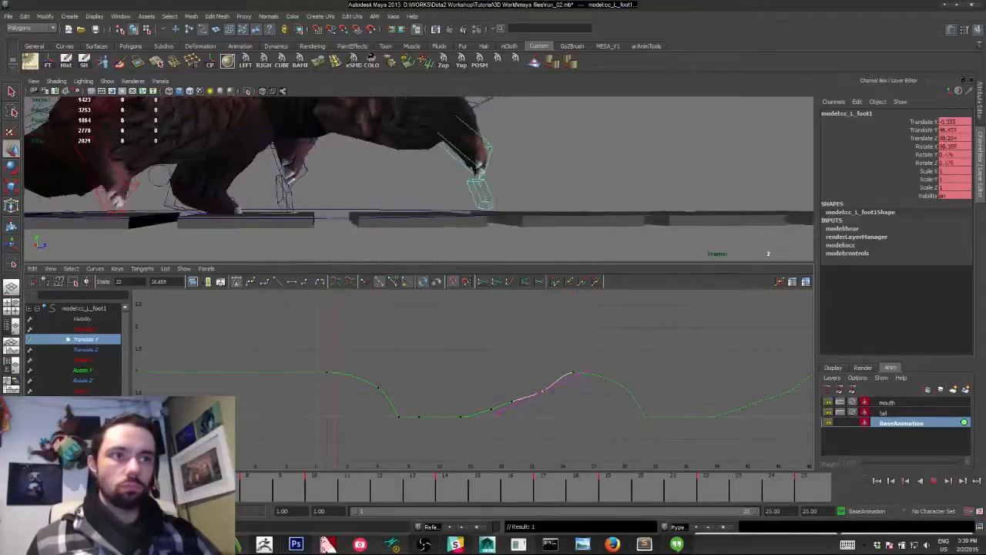
{"action": "key", "text": "alt+v"}
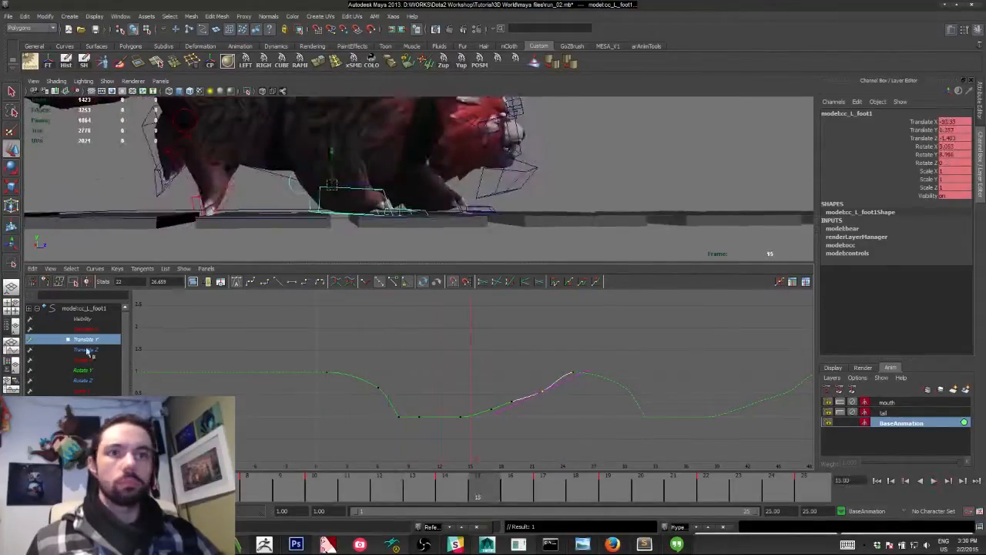
Examine cc_L_foot1's Translate Z curve for irregularities while the cycle plays.
{"action": "left_click", "coordinate": [87, 349]}
{"action": "key", "text": "alt+v"}
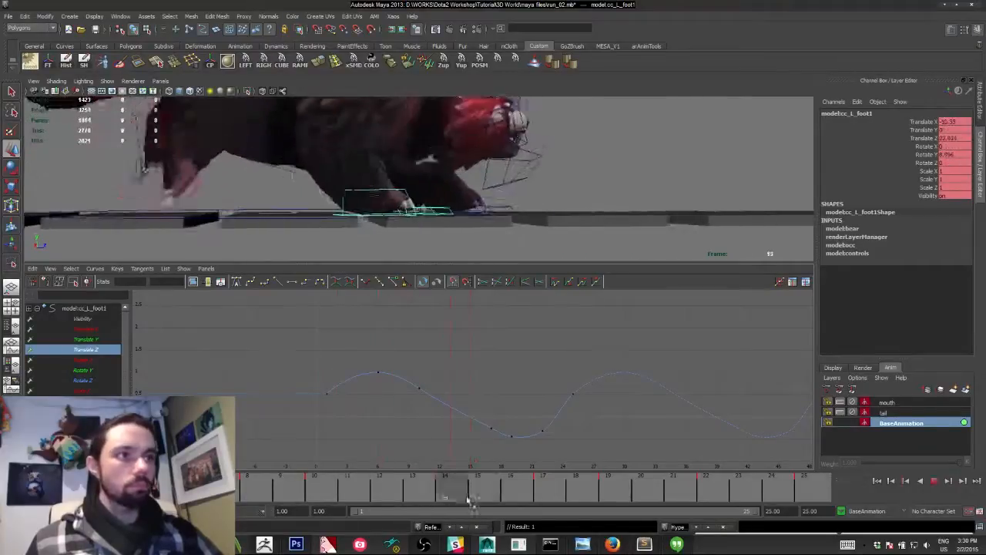
{"action": "key", "text": "alt+v"}
Match the tangents of cc_L_foot1's Rotate X keys at frames 1 and 25.
{"action": "left_click", "coordinate": [91, 360]}
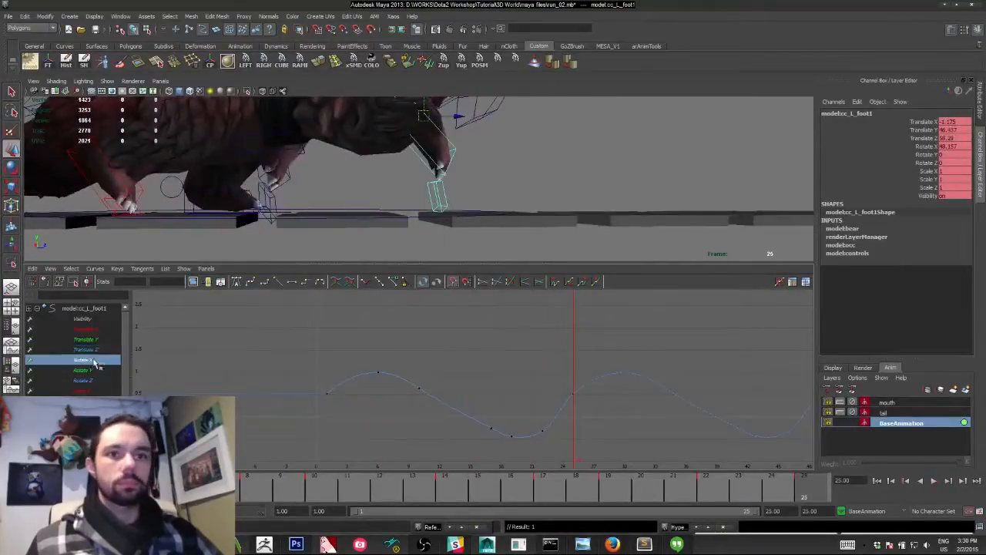
{"action": "left_click", "coordinate": [397, 417]}
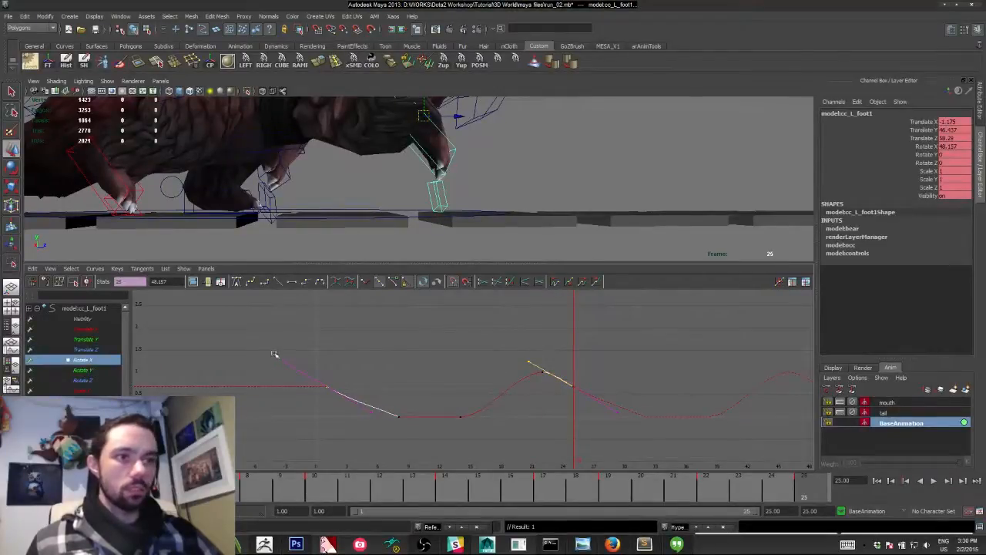
{"action": "key", "text": "alt+shift+v"}
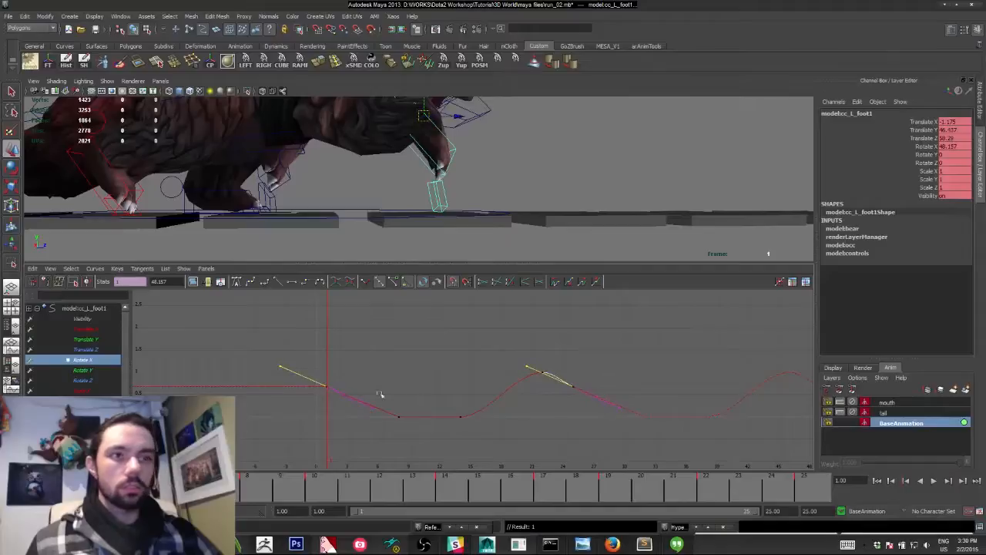
Raise cc_L_foot1's Rotate X keys at frames 1 and 25 to about 53.9, and play the cycle.
{"action": "left_click", "coordinate": [535, 344]}
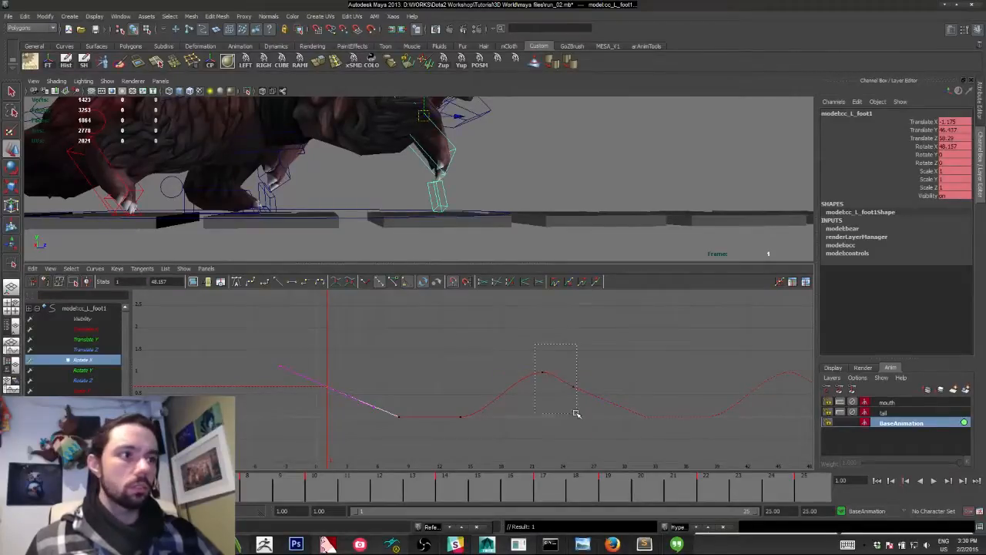
{"action": "left_click_drag", "start_coordinate": [577, 414], "coordinate": [576, 414]}
{"action": "key", "text": "ctrl+z"}
{"action": "middle_click_drag", "start_coordinate": [543, 445], "coordinate": [541, 435]}
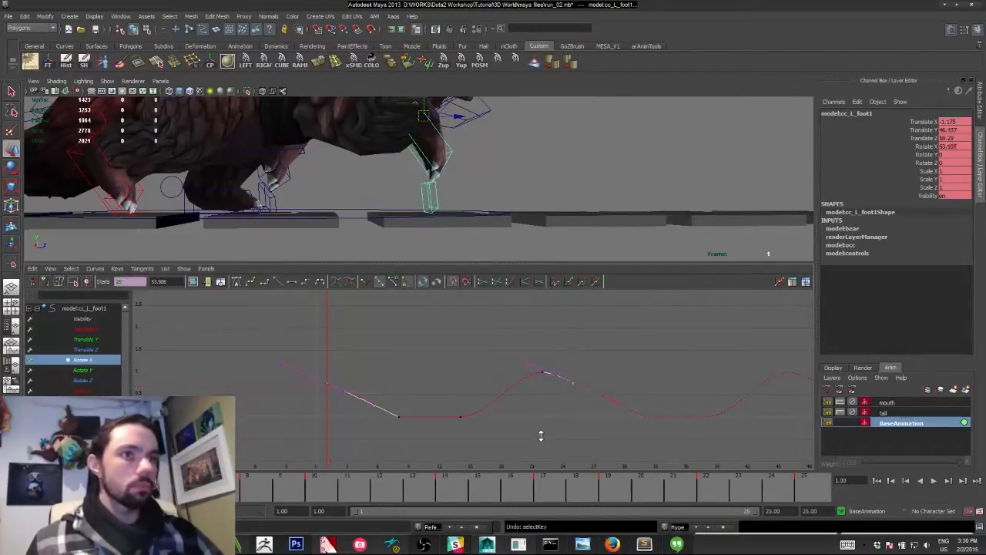
{"action": "key", "text": "alt+v"}
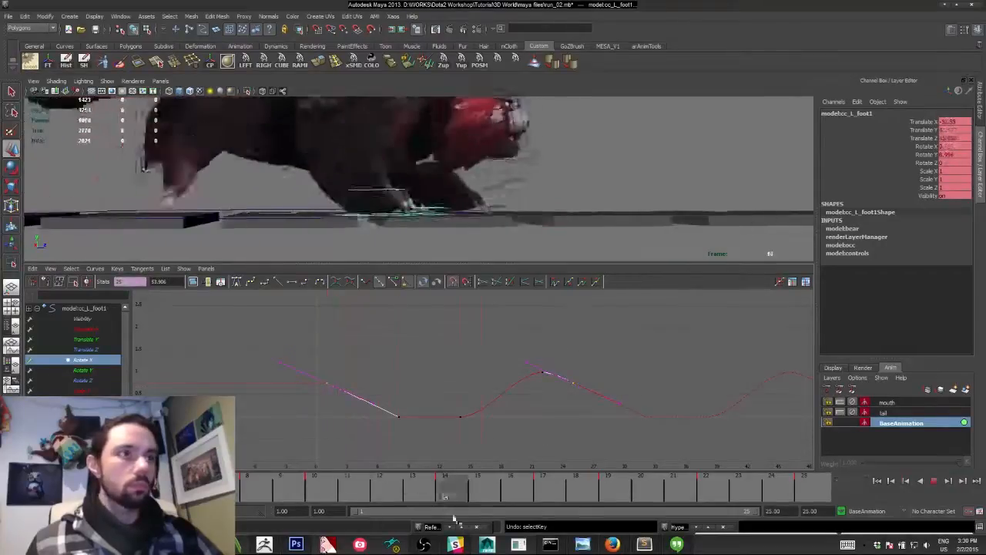
{"action": "left_click", "coordinate": [658, 499]}
Smooth cc_L_foot1's Rotate Y curve at frame 6 and raise its keys at frames 1 and 25 to about 1.25.
{"action": "left_click", "coordinate": [96, 381]}
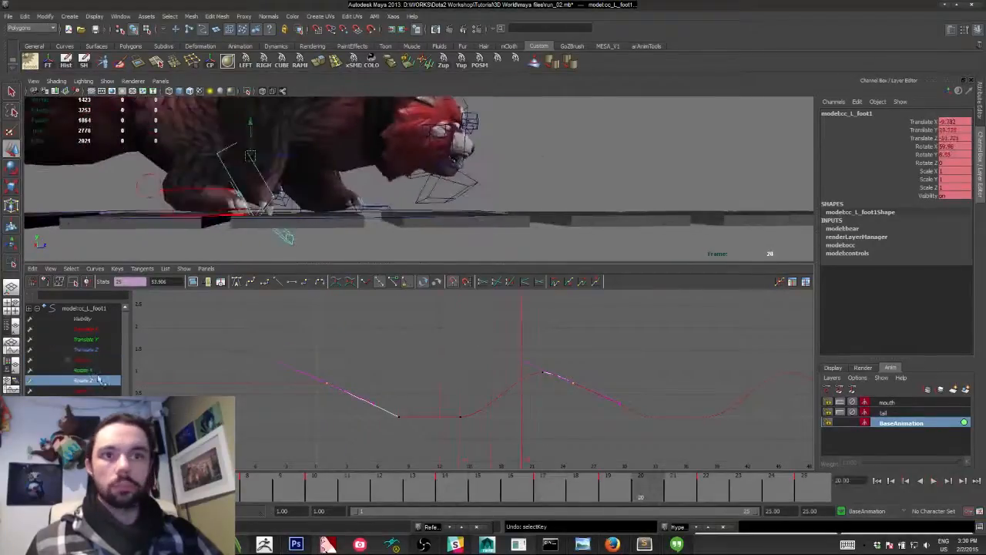
{"action": "left_click", "coordinate": [90, 371]}
{"action": "left_click", "coordinate": [388, 389]}
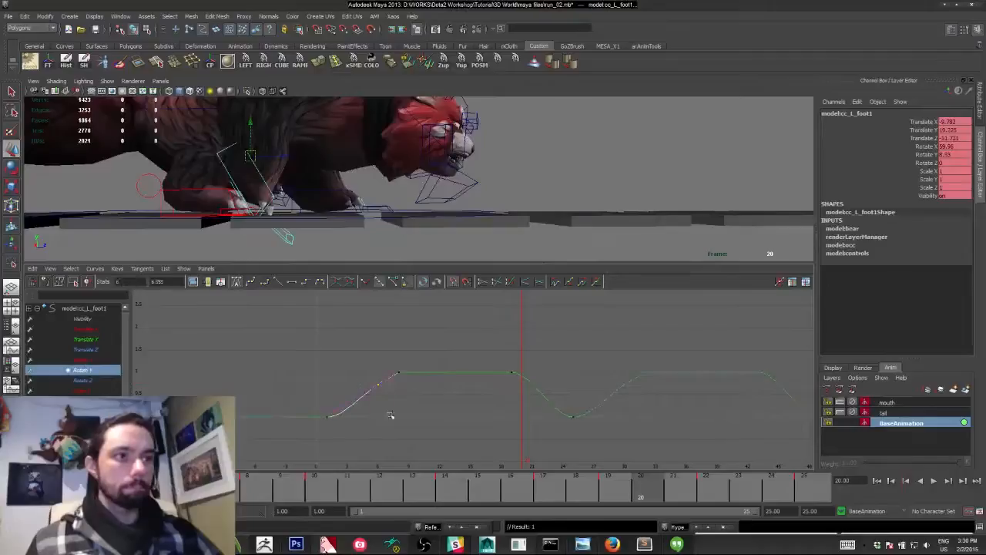
{"action": "key", "text": "alt+v"}
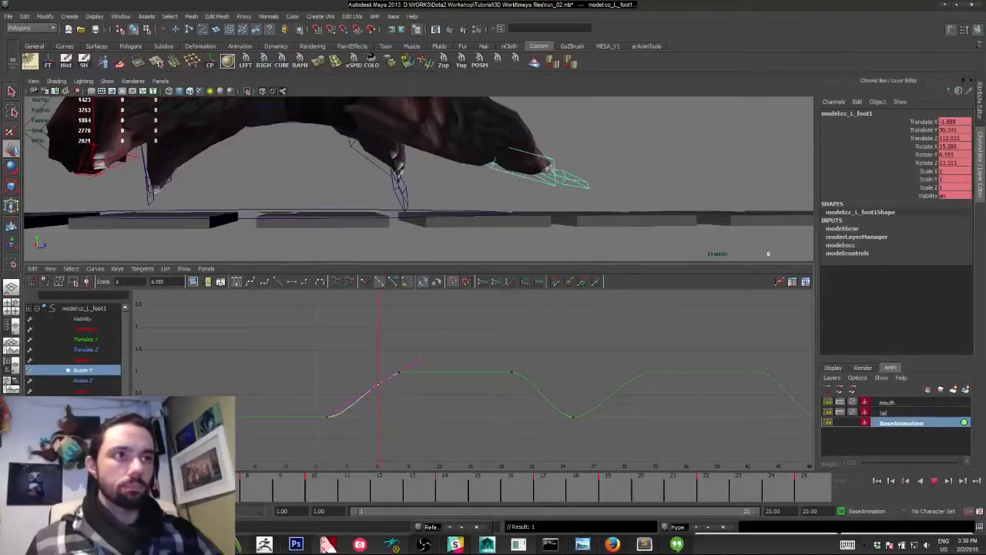
{"action": "key", "text": "alt+v"}
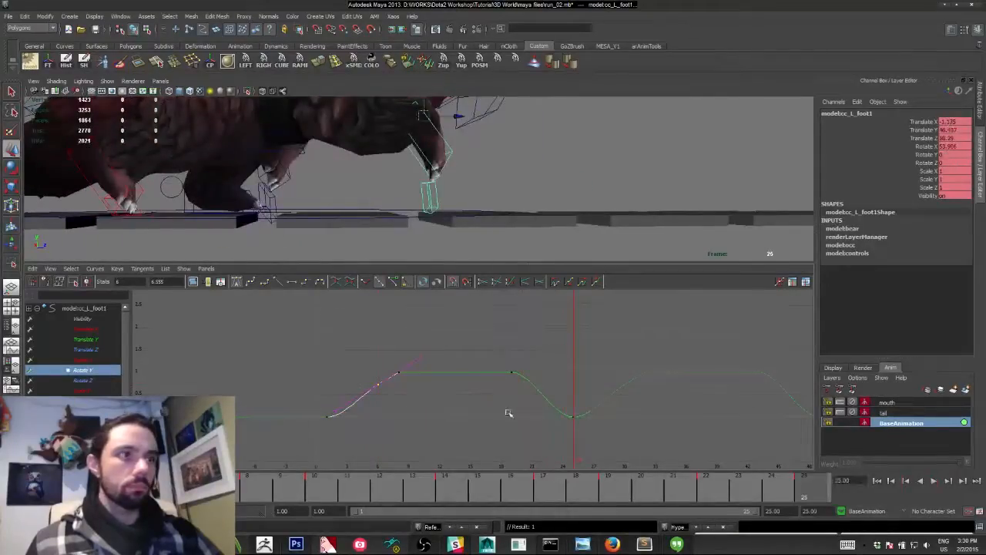
{"action": "middle_click_drag", "start_coordinate": [251, 429], "coordinate": [252, 428], "text": "shift"}
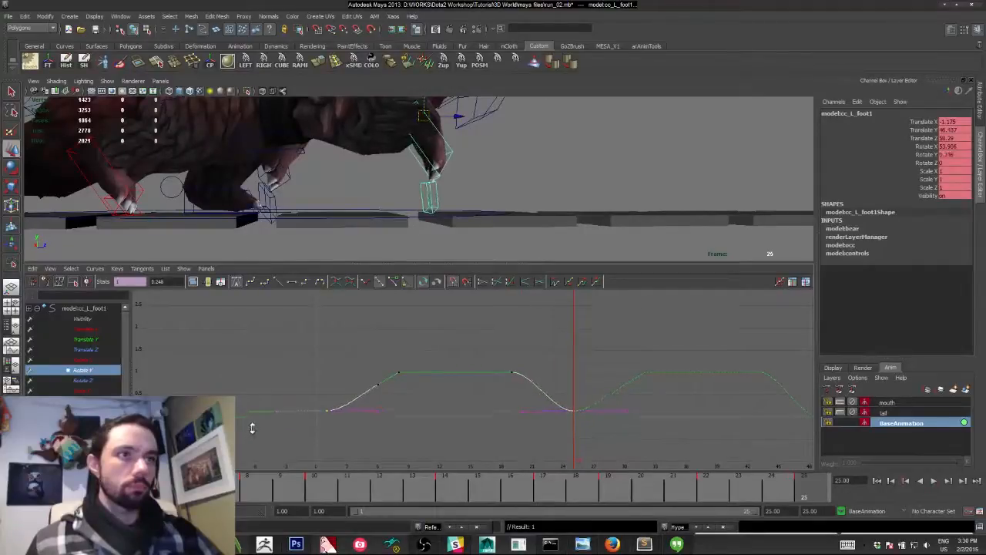
Check cc_L_foot1's Rotate Z and Scale X curves, and smooth the incoming tangent of cc_L_toe's Rotate X key at frame 23.
{"action": "left_click", "coordinate": [83, 380]}
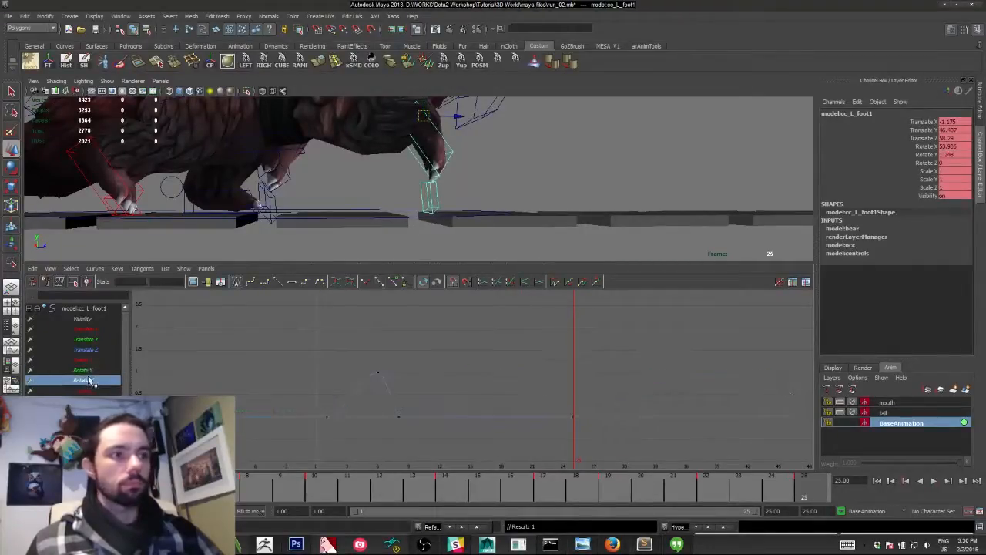
{"action": "left_click", "coordinate": [94, 392]}
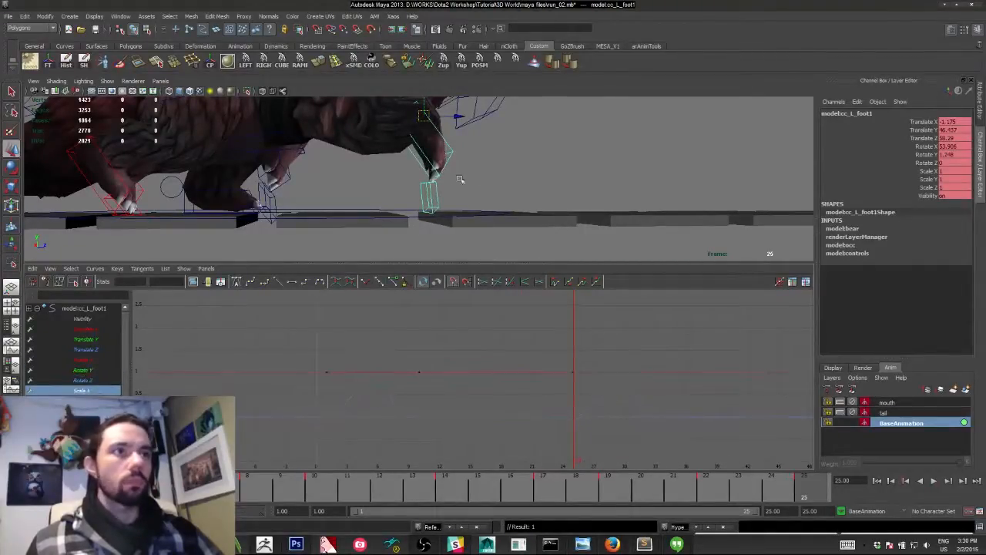
{"action": "left_click", "coordinate": [428, 196]}
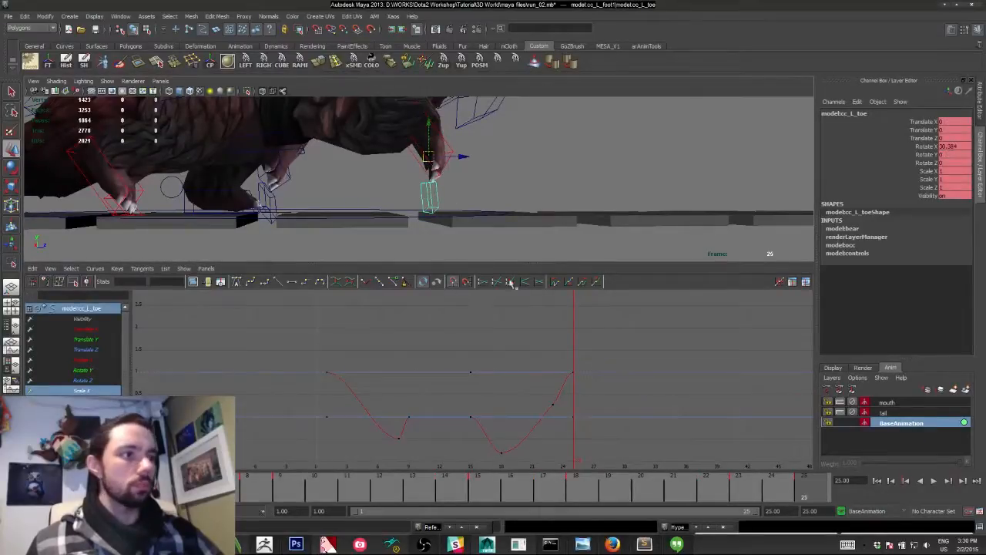
{"action": "left_click_drag", "start_coordinate": [537, 386], "coordinate": [554, 413]}
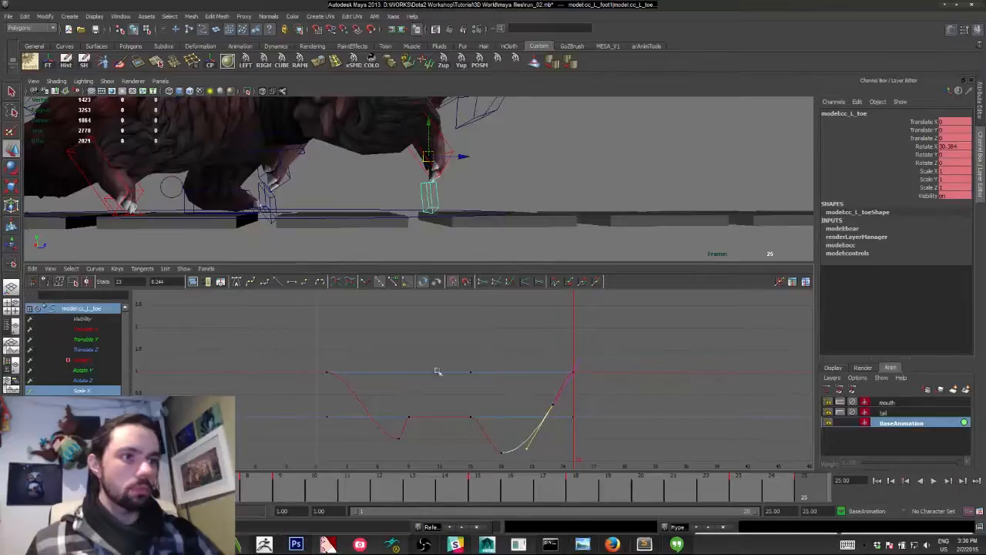
Check the opposite front toe's curves and smooth cc_L_backtoe's Rotate X key at frame 11.
{"action": "left_click_drag", "start_coordinate": [514, 157], "coordinate": [249, 168], "text": "alt"}
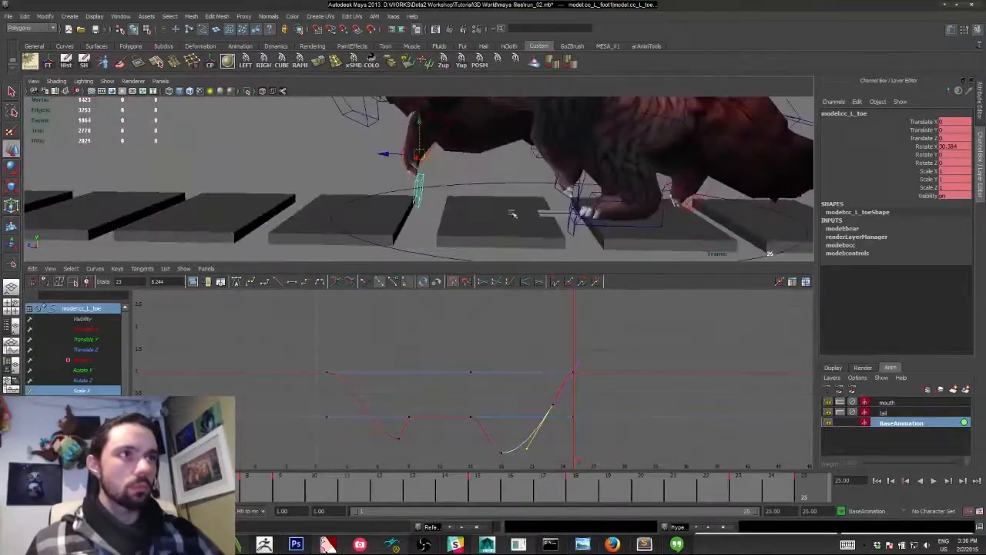
{"action": "left_click", "coordinate": [574, 229]}
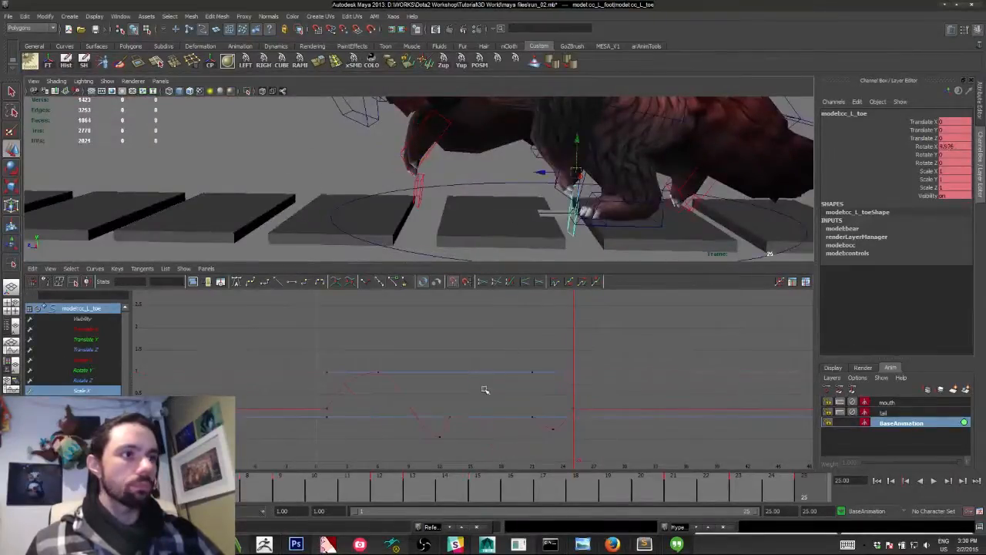
{"action": "left_click", "coordinate": [583, 223]}
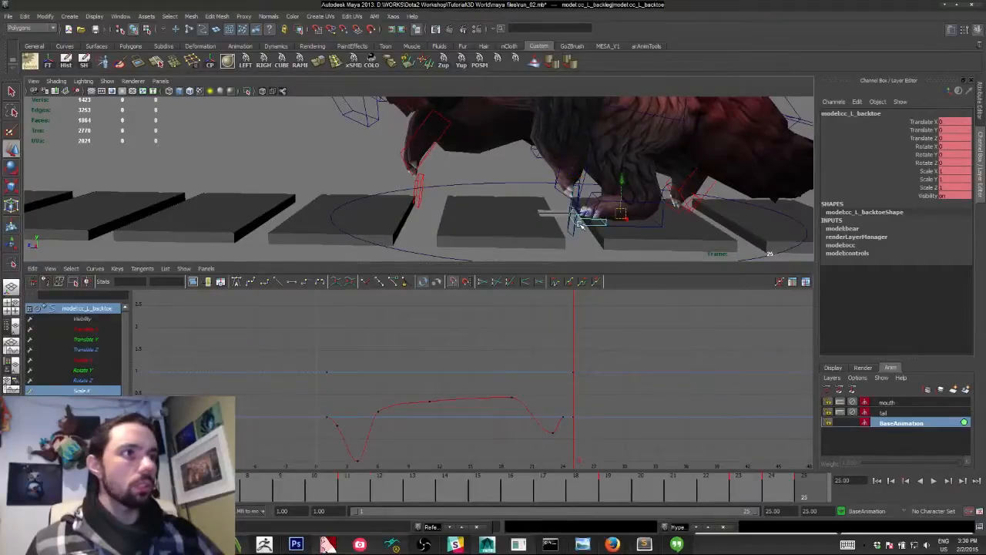
{"action": "left_click_drag", "start_coordinate": [418, 386], "coordinate": [441, 445]}
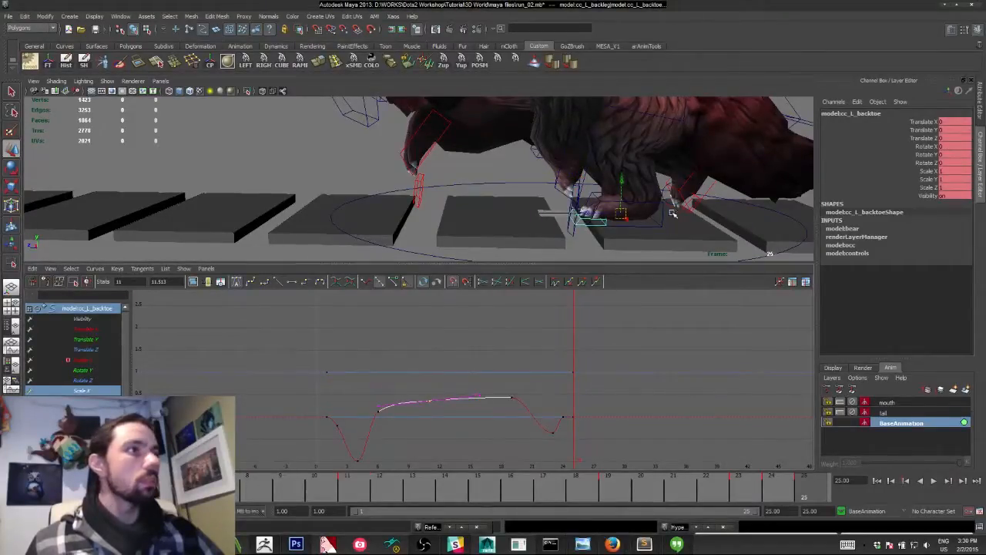
Examine the Rotate X curve of the other back toe, under cc_L_backleg1, while the cycle plays.
{"action": "left_click", "coordinate": [673, 213]}
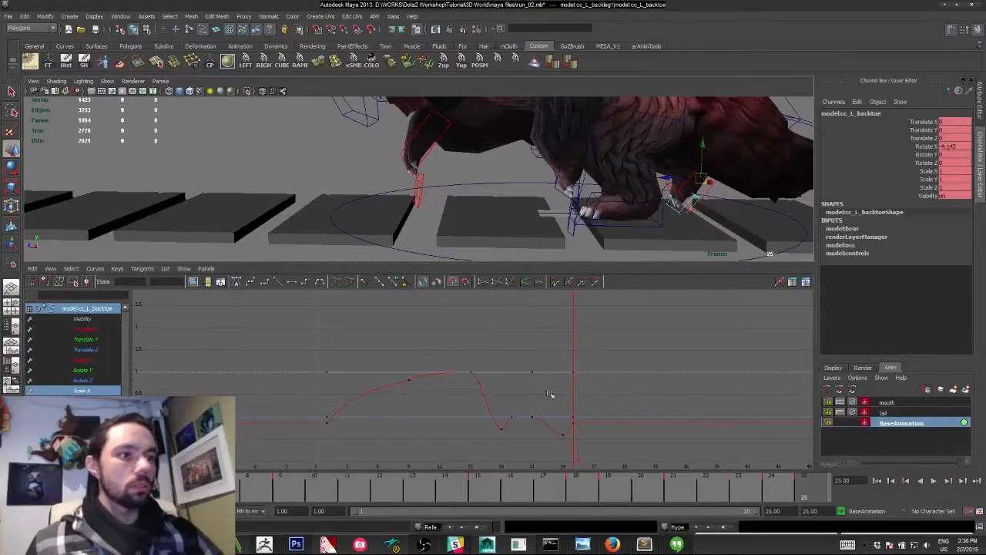
{"action": "left_click", "coordinate": [85, 360]}
{"action": "key", "text": "alt+v"}
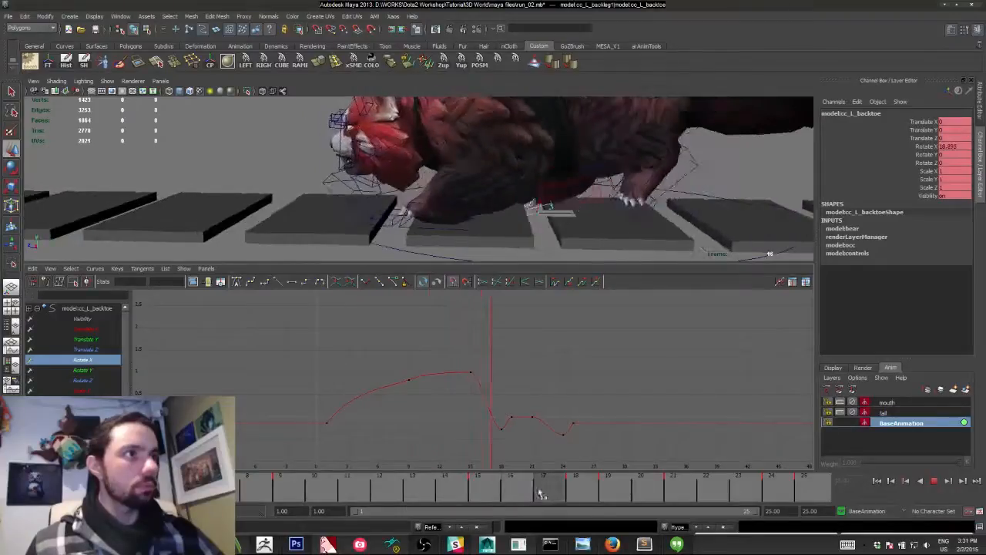
{"action": "left_click", "coordinate": [800, 478]}
Save the scene and play the run cycle with the whole bear in view.
{"action": "scroll", "coordinate": [339, 127], "scroll_direction": "down", "scroll_amount": 3}
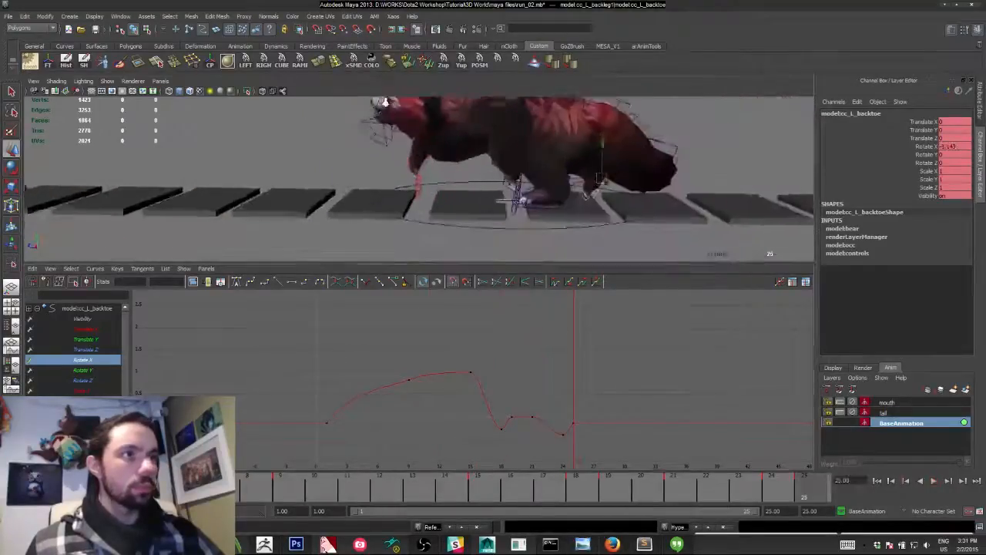
{"action": "middle_click_drag", "start_coordinate": [333, 121], "coordinate": [297, 170], "text": "alt"}
{"action": "key", "text": "ctrl+s"}
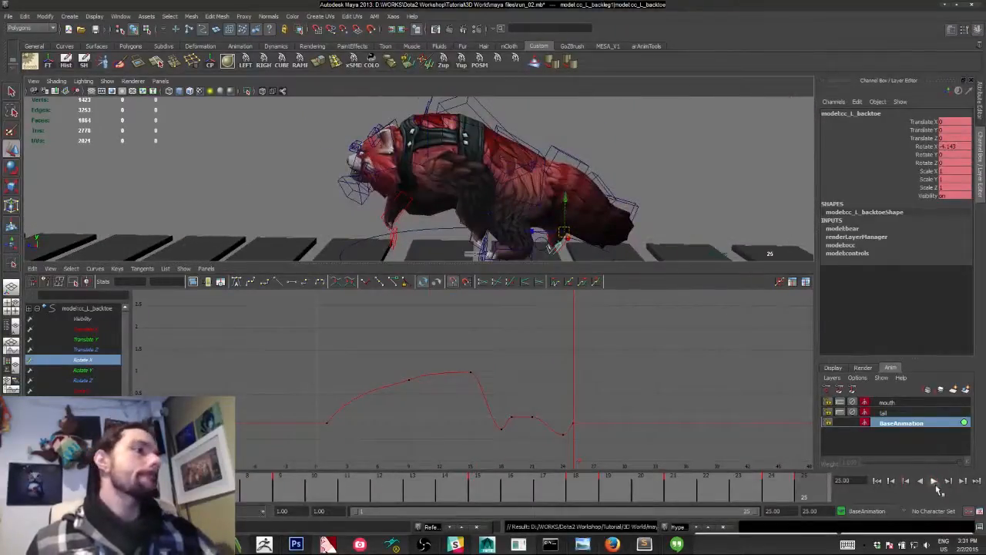
{"action": "left_click", "coordinate": [934, 481]}
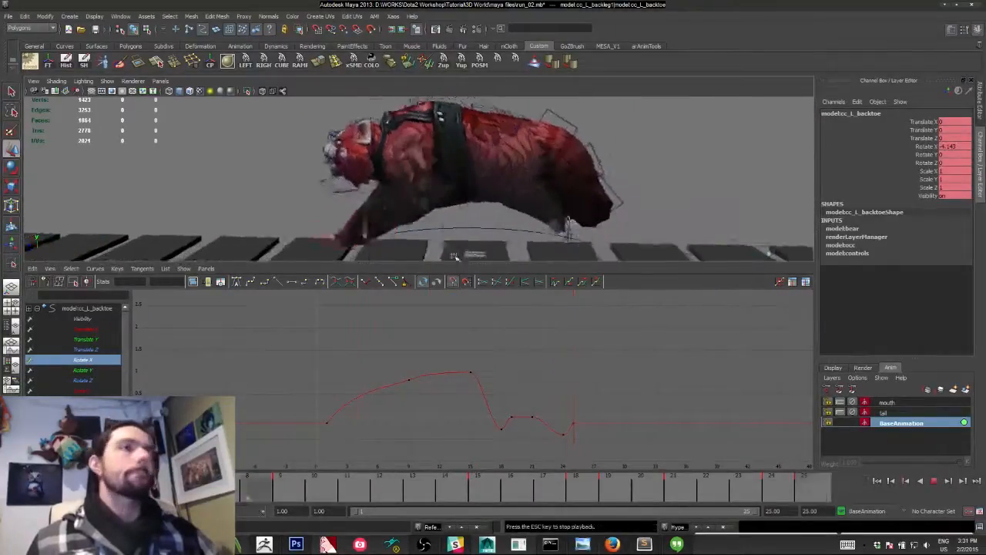
Stop playback and set the playback speed preference to Real-time [30 fps].
{"action": "left_click", "coordinate": [936, 481]}
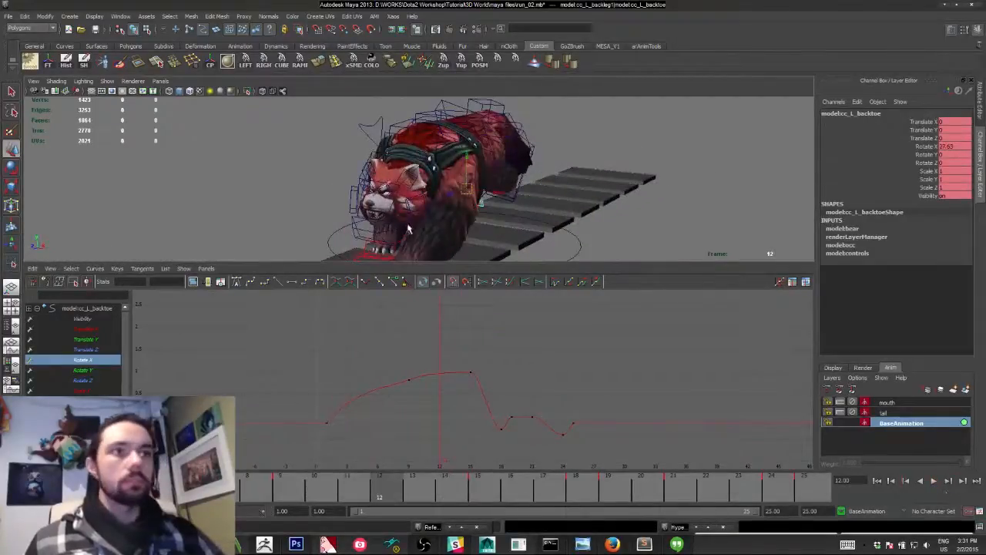
{"action": "left_click", "coordinate": [617, 275]}
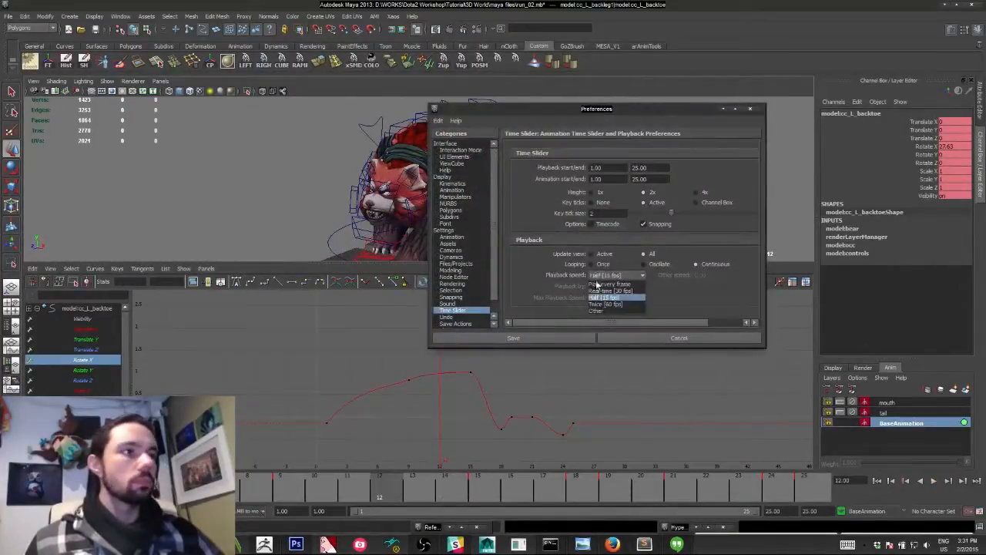
{"action": "left_click", "coordinate": [609, 289]}
{"action": "left_click", "coordinate": [539, 340]}
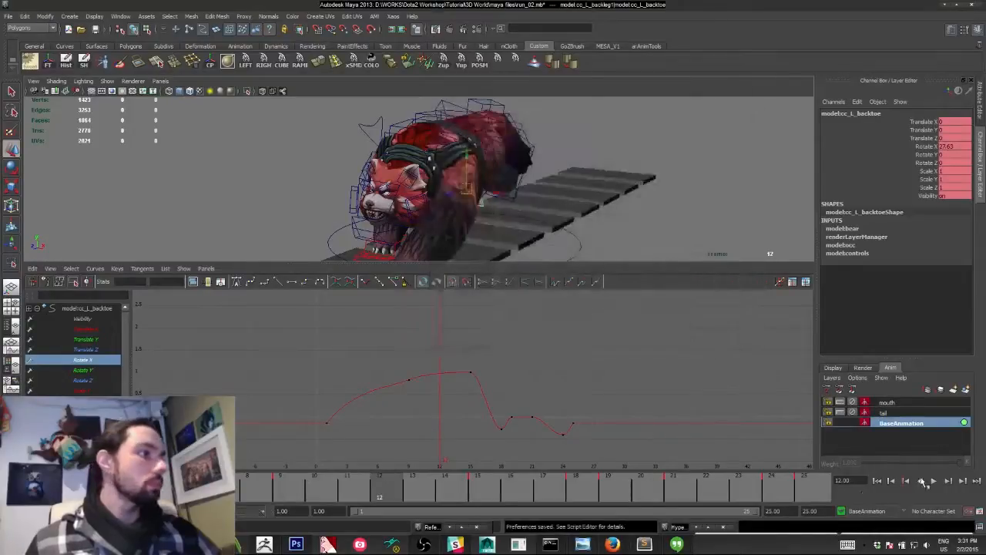
Play the run cycle in the enlarged view with NURBS curves hidden, and examine it from several angles.
{"action": "left_click", "coordinate": [934, 481]}
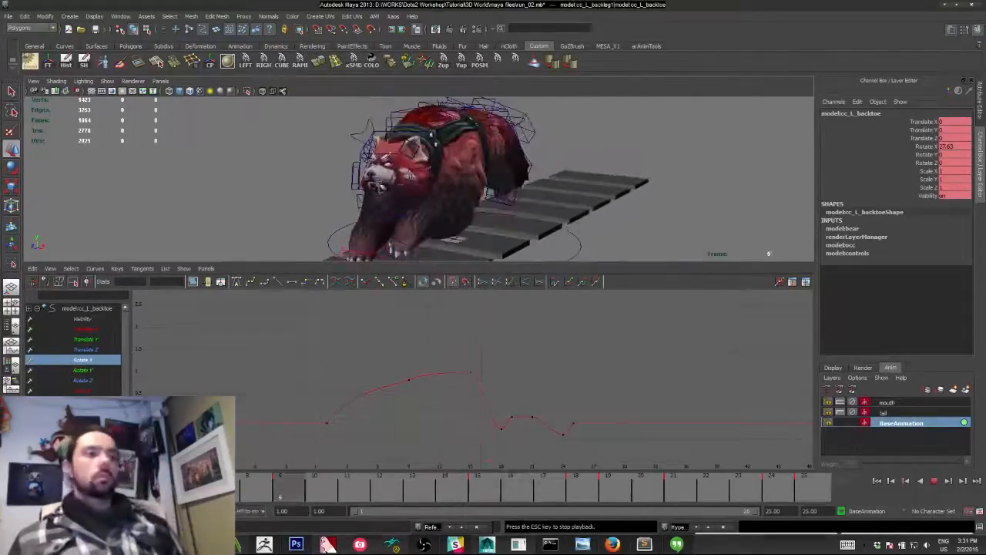
{"action": "key", "text": "space"}
{"action": "left_click_drag", "start_coordinate": [464, 343], "coordinate": [389, 323], "text": "alt"}
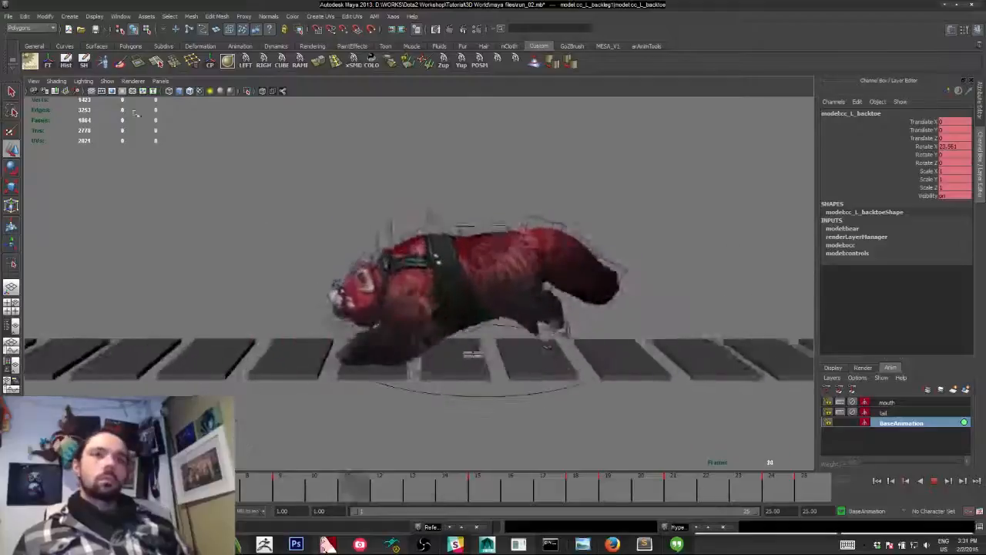
{"action": "left_click", "coordinate": [108, 82]}
{"action": "left_click", "coordinate": [117, 127]}
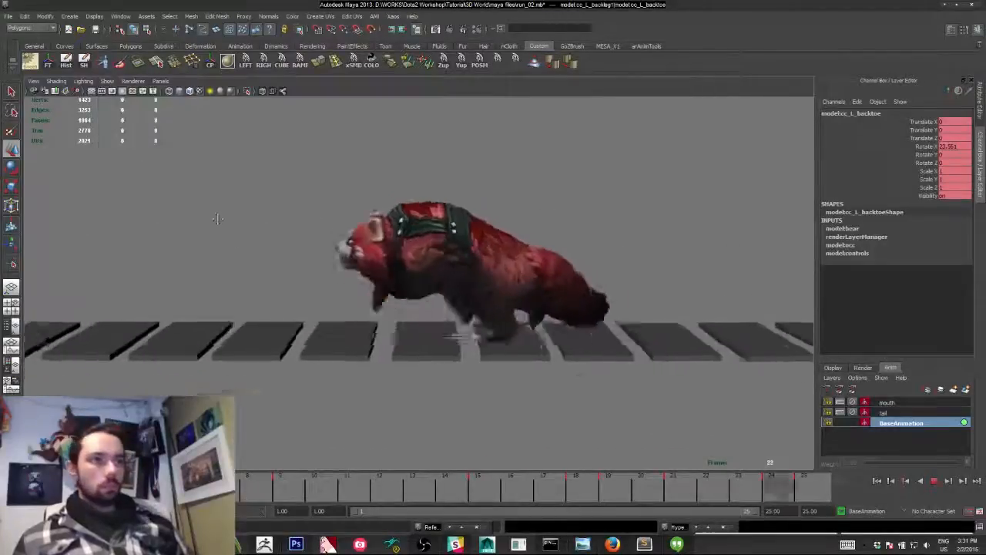
{"action": "left_click_drag", "start_coordinate": [230, 220], "coordinate": [254, 225], "text": "alt"}
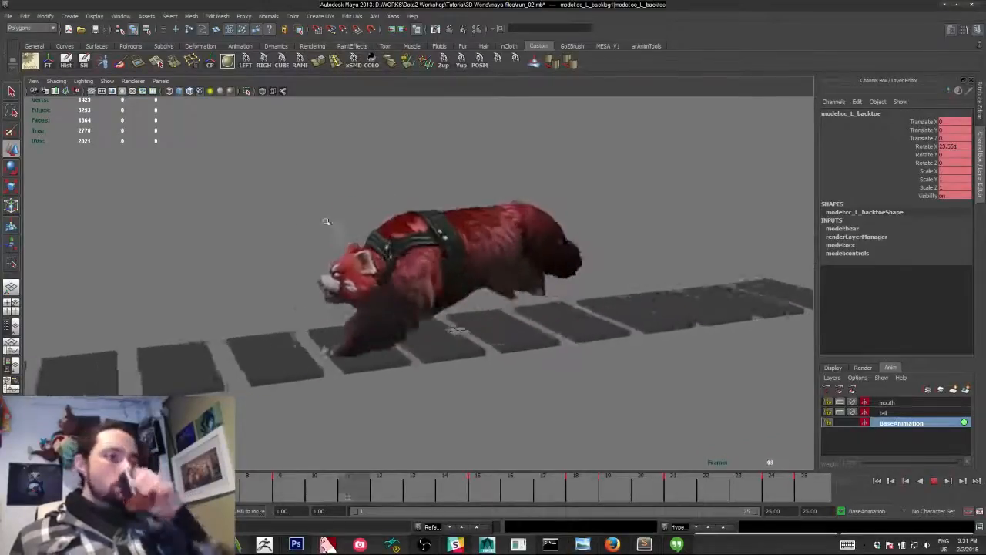
{"action": "left_click", "coordinate": [933, 481]}
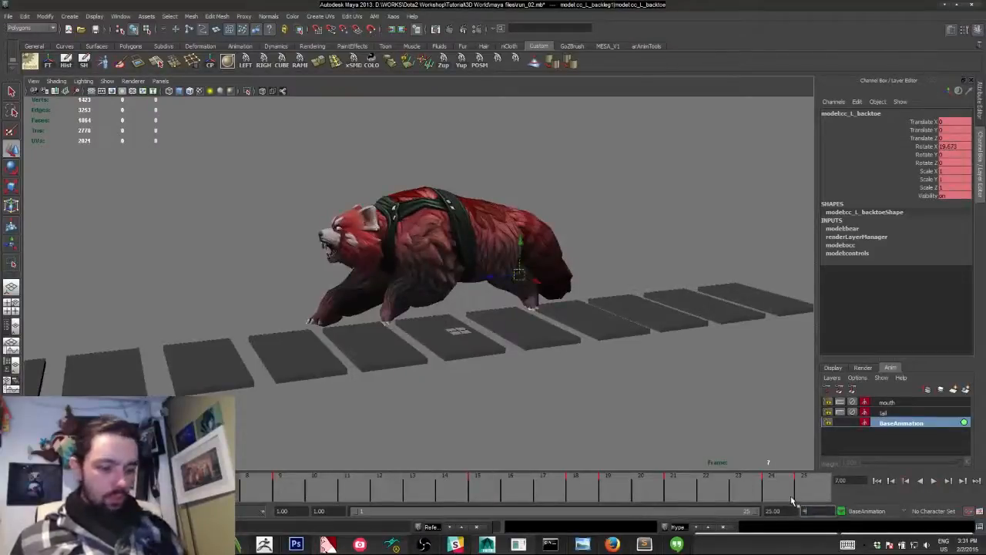
Extend the animation and playback range to frame 49 and play through it.
{"action": "type", "text": "48"}
{"action": "key", "text": "Tab"}
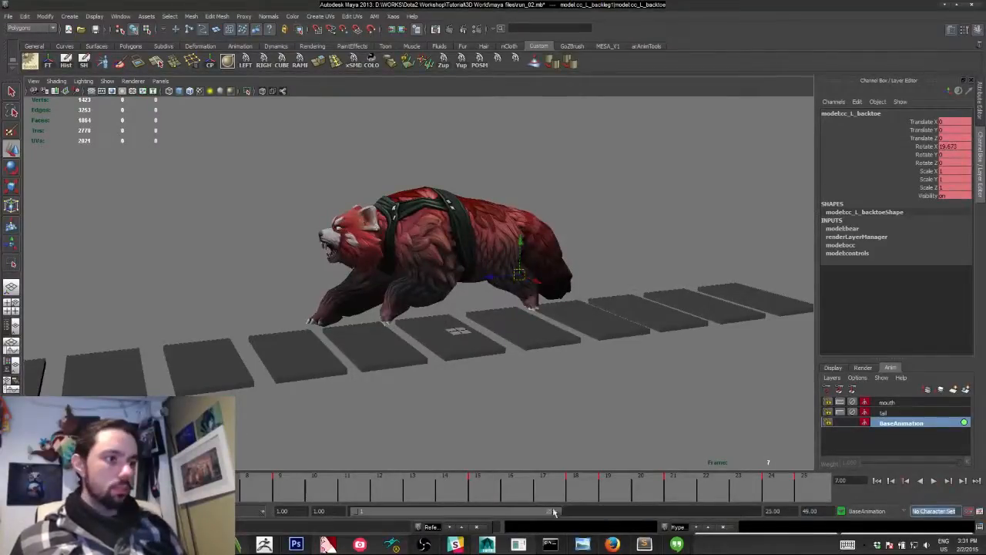
{"action": "left_click_drag", "start_coordinate": [558, 515], "coordinate": [744, 512]}
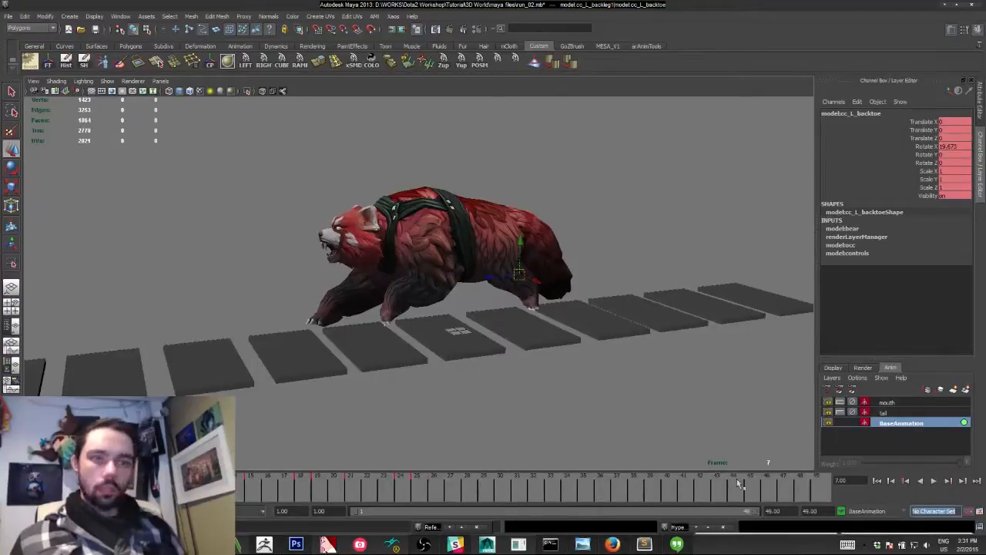
{"action": "left_click", "coordinate": [935, 481]}
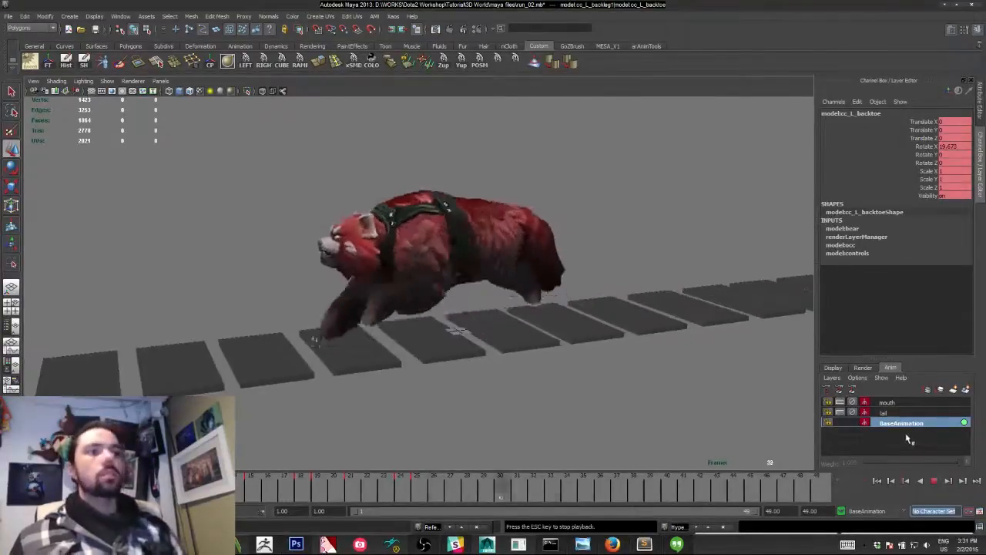
{"action": "left_click", "coordinate": [935, 481]}
Set the ground planks' animation curves to Linear post infinity, selecting all keys of polySurface1, and clear the selection.
{"action": "left_click", "coordinate": [572, 345]}
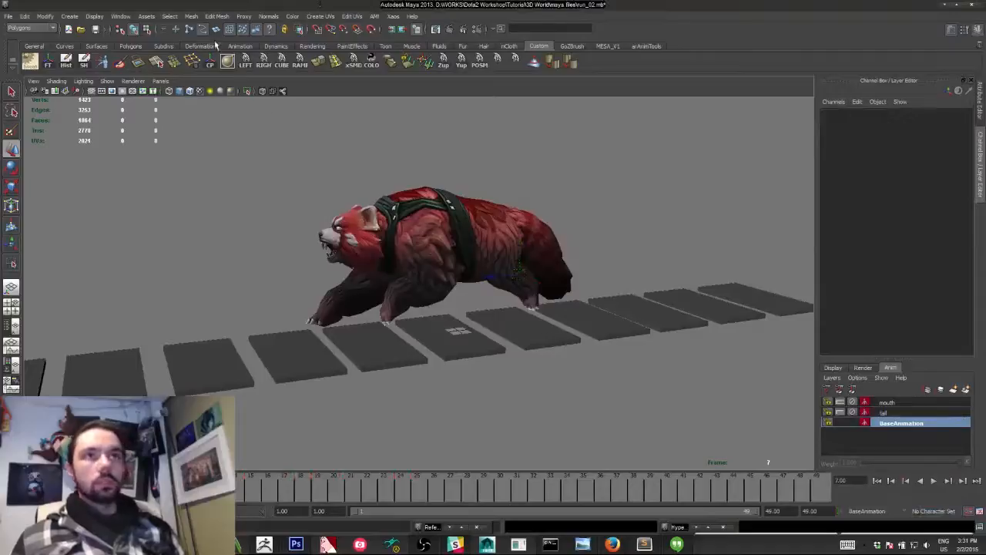
{"action": "left_click", "coordinate": [285, 333]}
{"action": "key", "text": "space"}
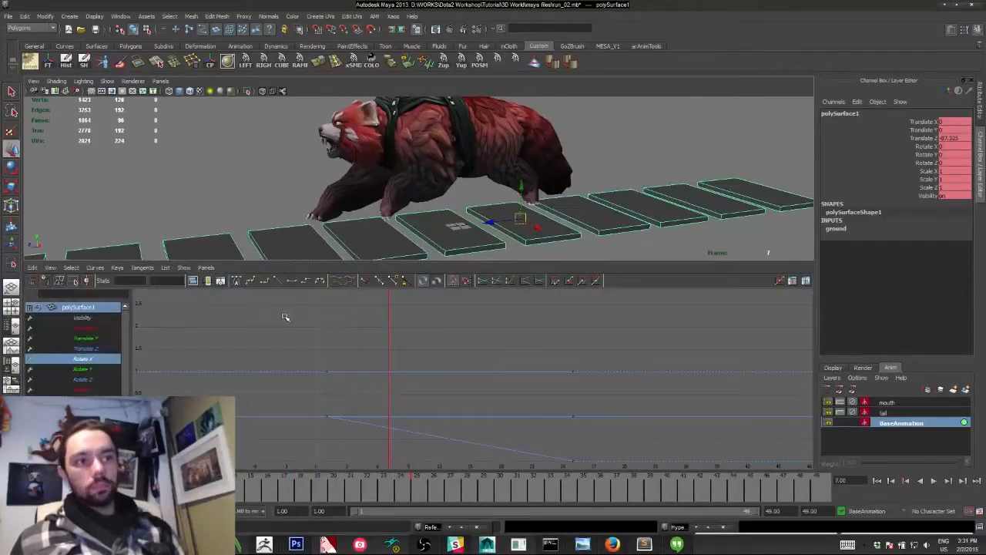
{"action": "right_click_drag", "start_coordinate": [568, 416], "coordinate": [512, 395], "text": "alt"}
{"action": "left_click_drag", "start_coordinate": [478, 337], "coordinate": [528, 422]}
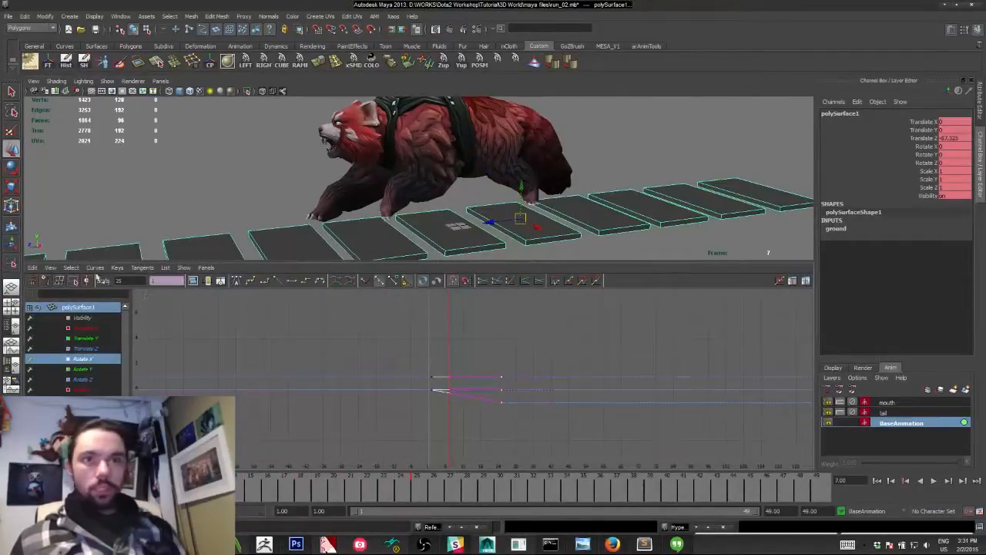
{"action": "left_click", "coordinate": [94, 269]}
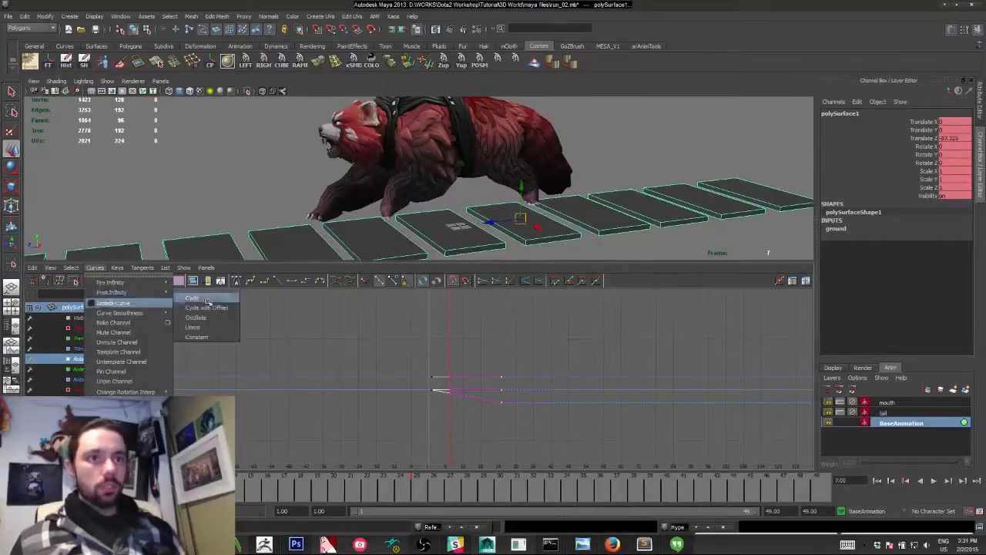
{"action": "mouse_move", "coordinate": [147, 296]}
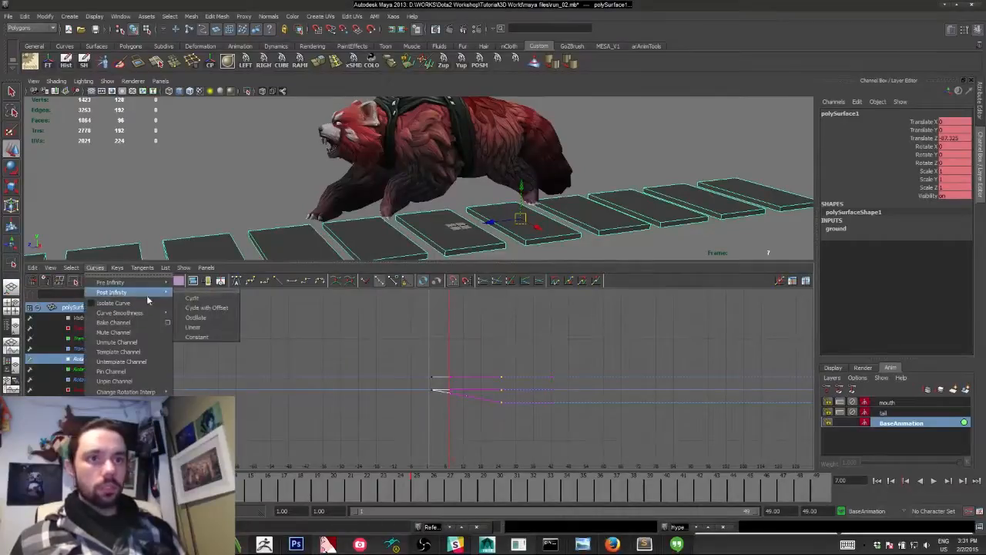
{"action": "left_click", "coordinate": [215, 329]}
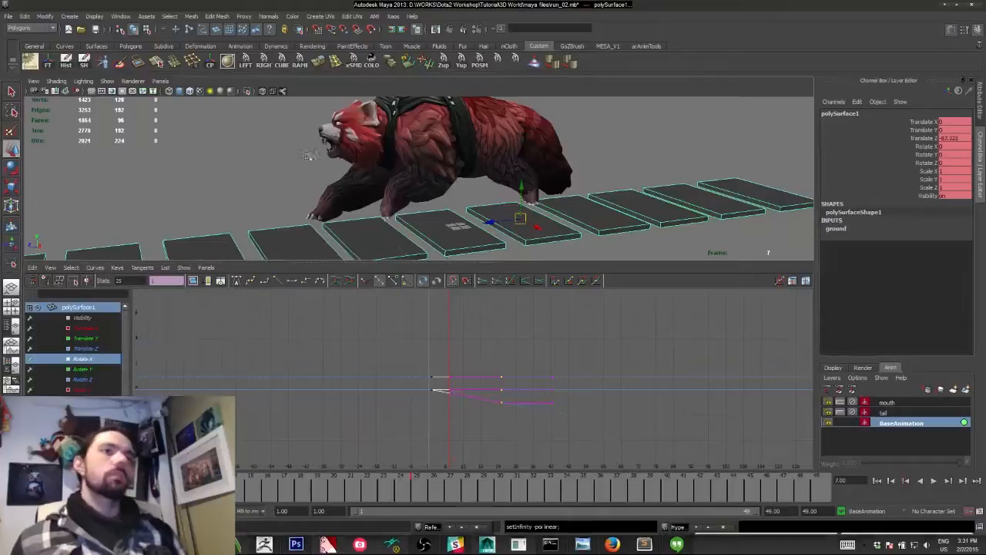
{"action": "key", "text": "space"}
{"action": "left_click", "coordinate": [284, 158]}
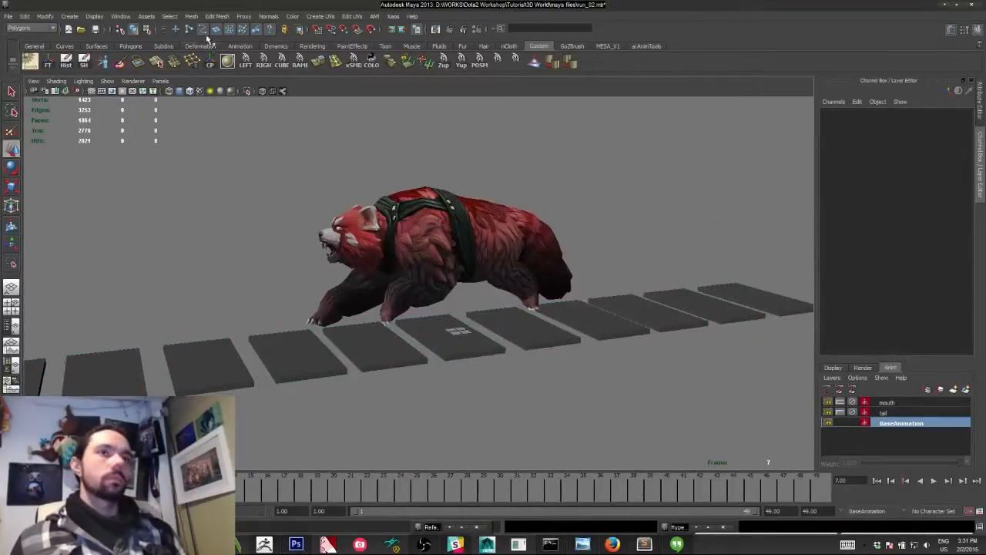
Play the extended run cycle and examine the bear's motion over the planks from both sides.
{"action": "left_click", "coordinate": [934, 481]}
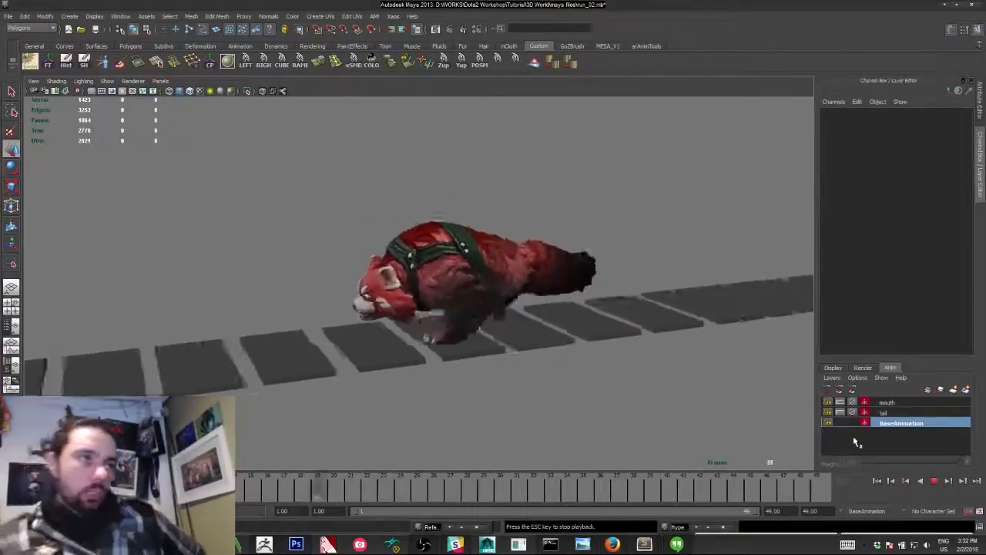
{"action": "left_click_drag", "start_coordinate": [429, 228], "coordinate": [497, 264], "text": "alt"}
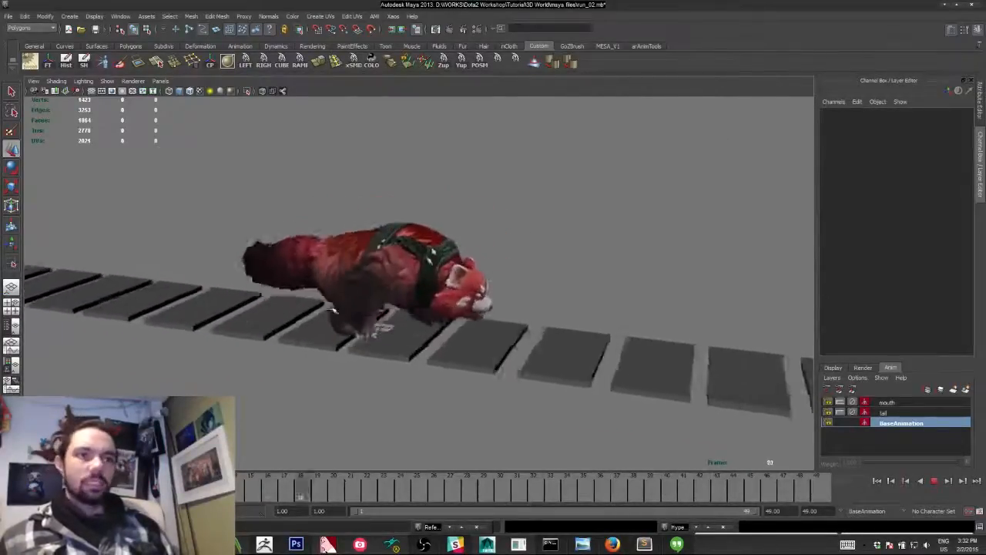
{"action": "left_click_drag", "start_coordinate": [379, 327], "coordinate": [422, 288], "text": "alt"}
{"action": "left_click_drag", "start_coordinate": [331, 328], "coordinate": [327, 305], "text": "alt"}
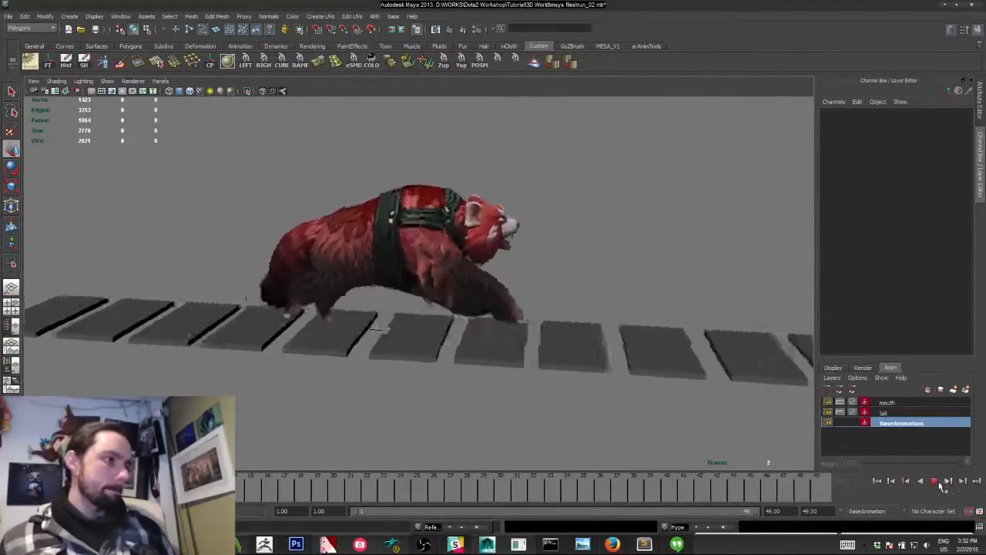
Show the rig's NURBS curves again and select the back leg control cc_L_backleg1.
{"action": "left_click", "coordinate": [108, 81]}
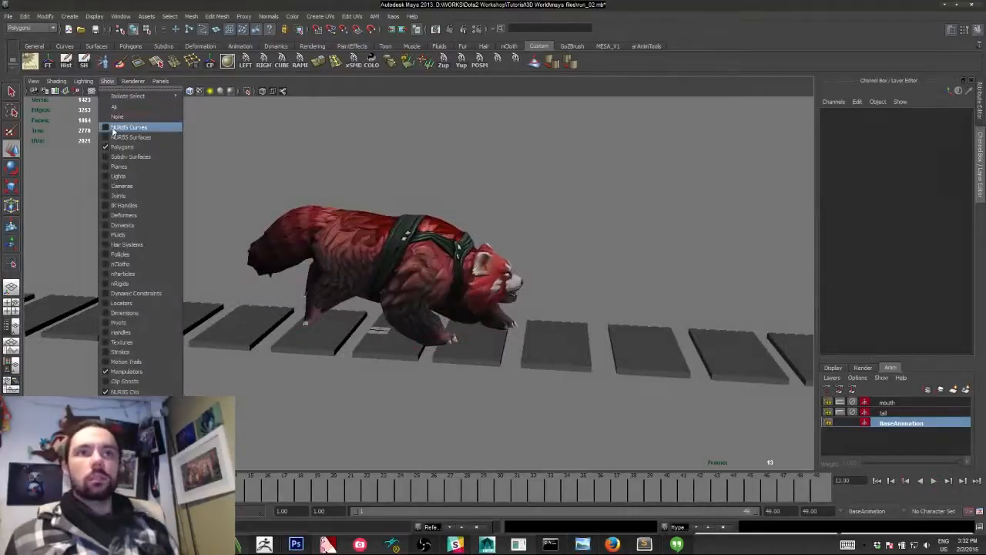
{"action": "left_click", "coordinate": [139, 126]}
{"action": "left_click", "coordinate": [344, 255]}
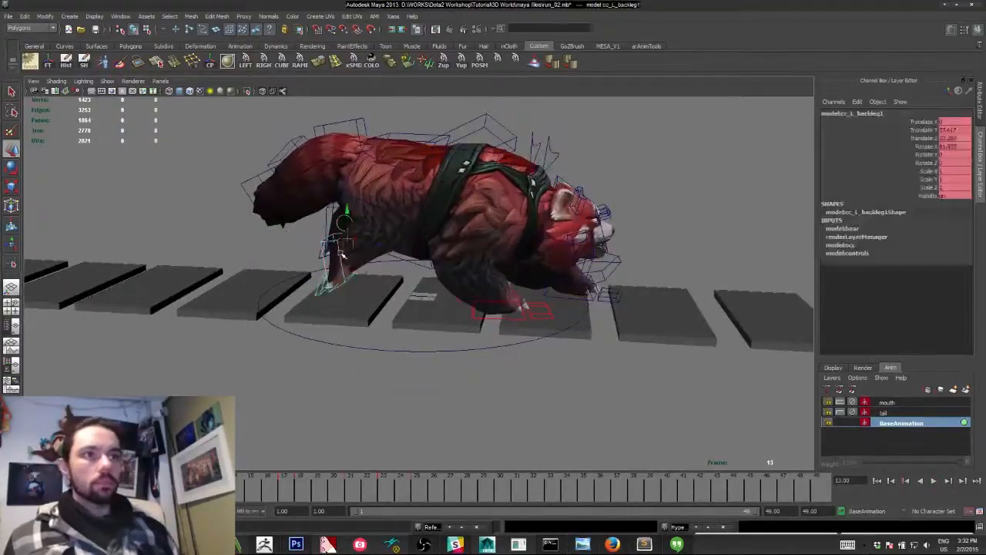
{"action": "key", "text": "alt+v"}
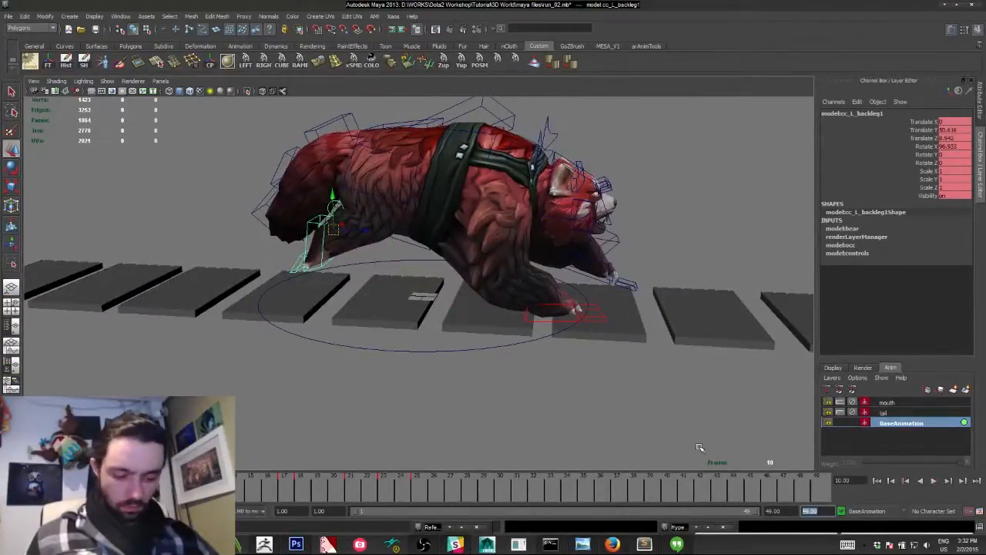
Set the animation range to end at frame 25 and check the back leg's motion in playback from several angles.
{"action": "type", "text": "25"}
{"action": "key", "text": "Tab"}
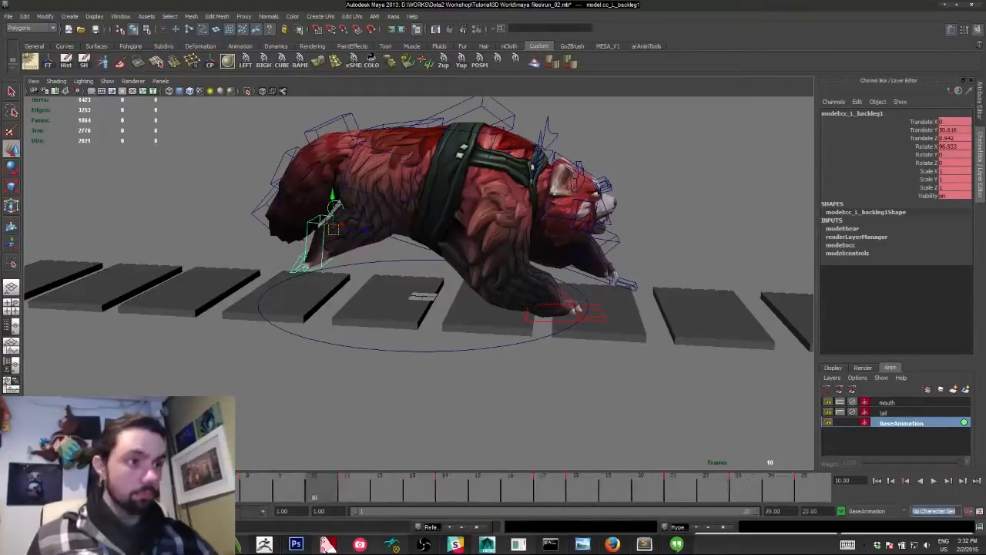
{"action": "key", "text": "alt+v"}
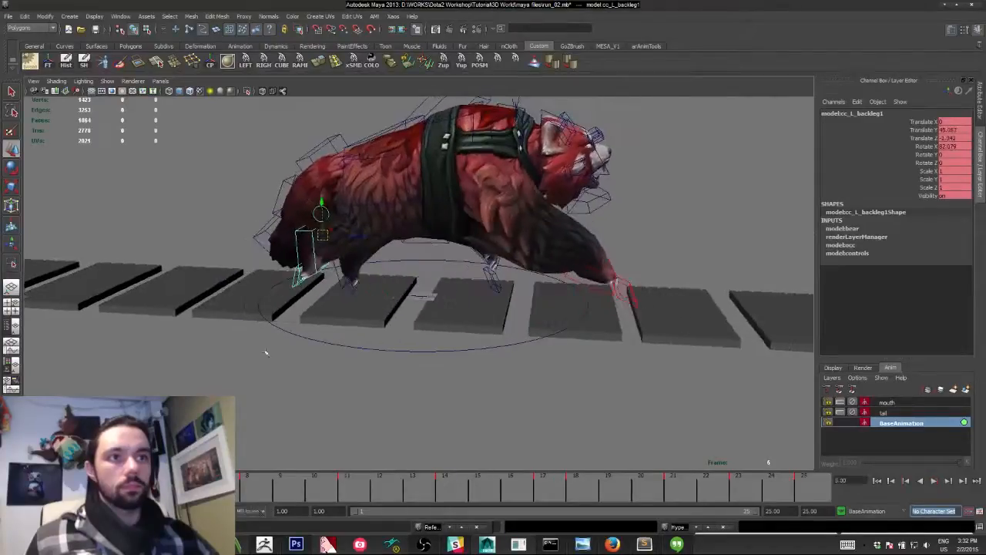
{"action": "left_click_drag", "start_coordinate": [265, 353], "coordinate": [292, 301], "text": "alt"}
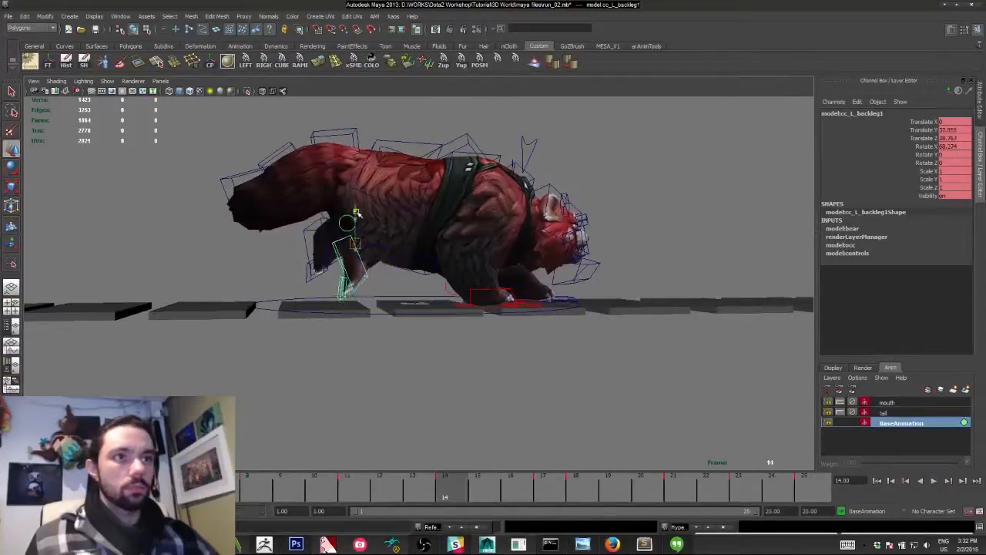
{"action": "key", "text": "alt+v"}
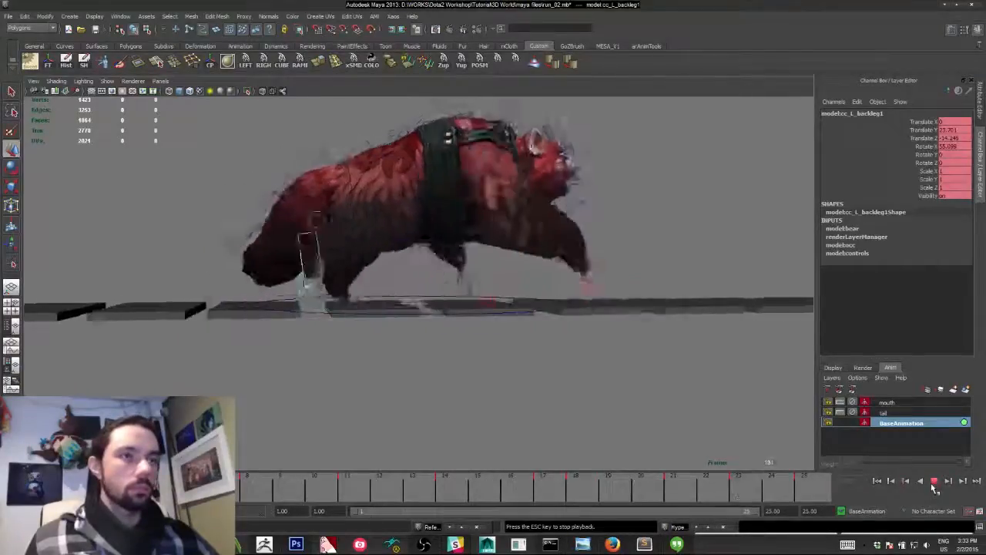
{"action": "left_click_drag", "start_coordinate": [554, 282], "coordinate": [465, 294], "text": "alt"}
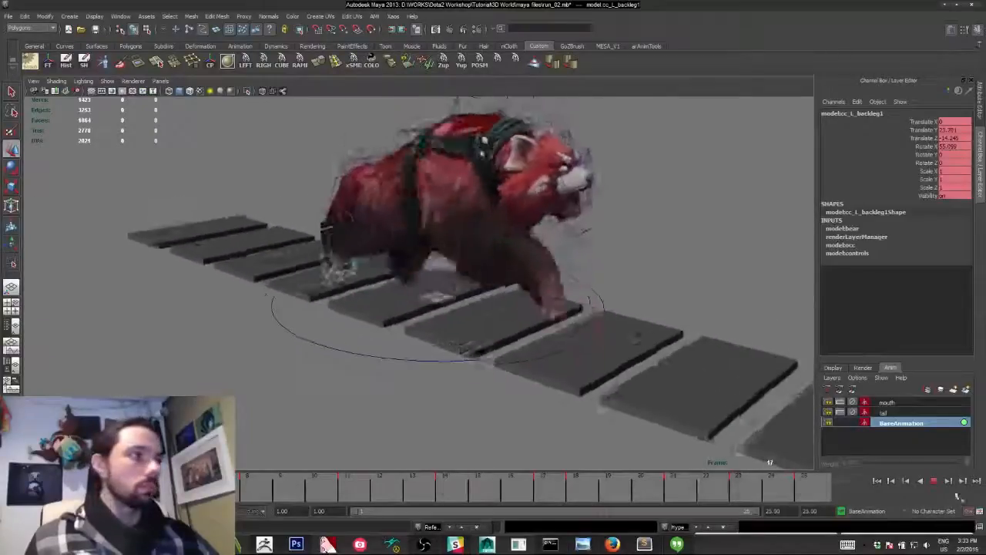
{"action": "key", "text": "Escape"}
Select the cc_L_shoulder1 control and examine the shoulder's motion in playback and from the side.
{"action": "left_click", "coordinate": [408, 392]}
{"action": "left_click", "coordinate": [491, 162]}
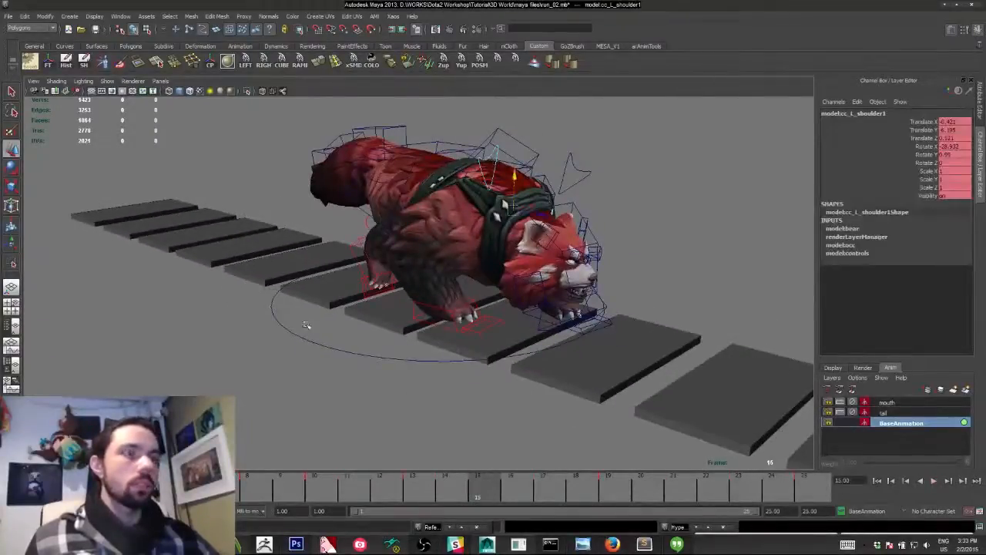
{"action": "key", "text": "alt+v"}
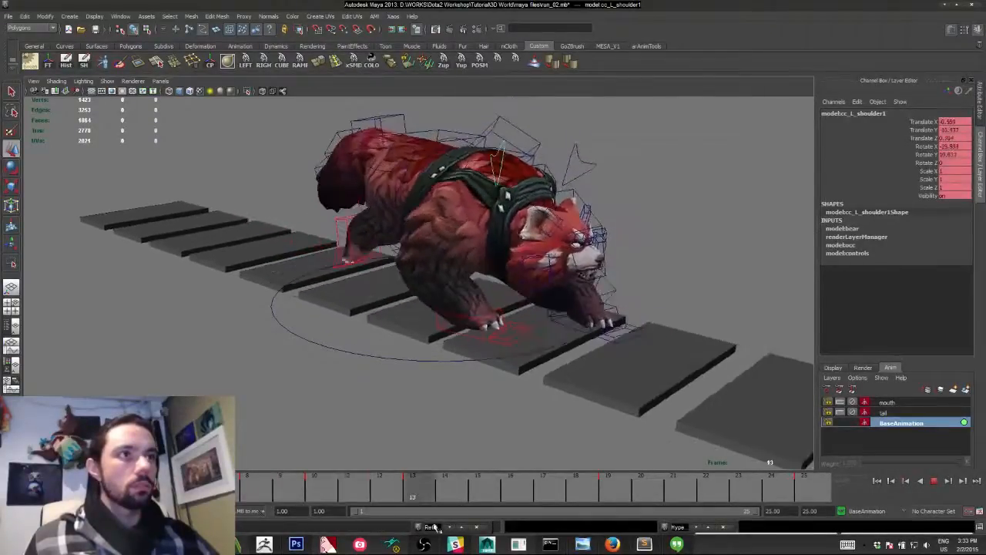
{"action": "key", "text": "alt+v"}
{"action": "left_click_drag", "start_coordinate": [409, 323], "coordinate": [319, 408], "text": "alt"}
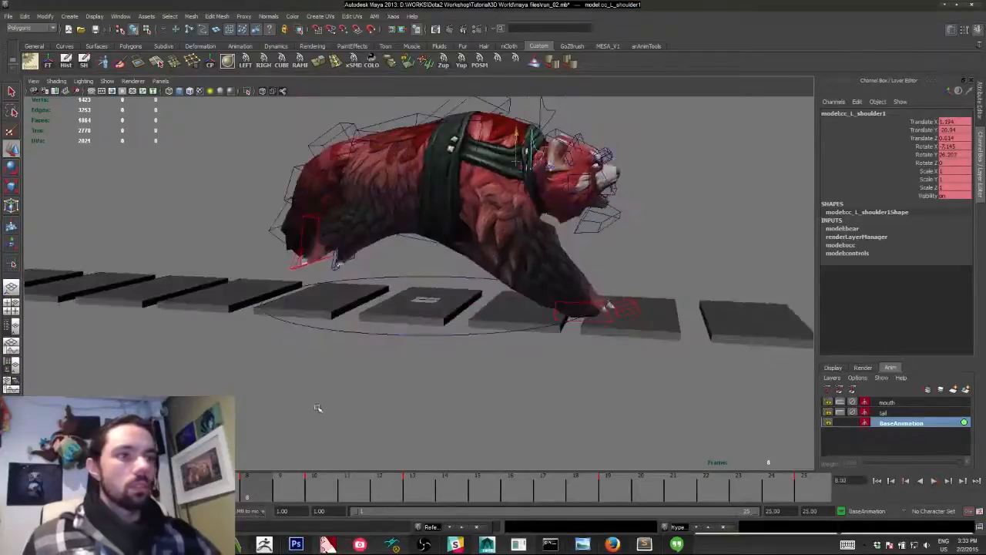
Bring up the animation curves of cc_L_shoulder1 and lower its Translate Z key at frame 8 to 0.444.
{"action": "key", "text": "space"}
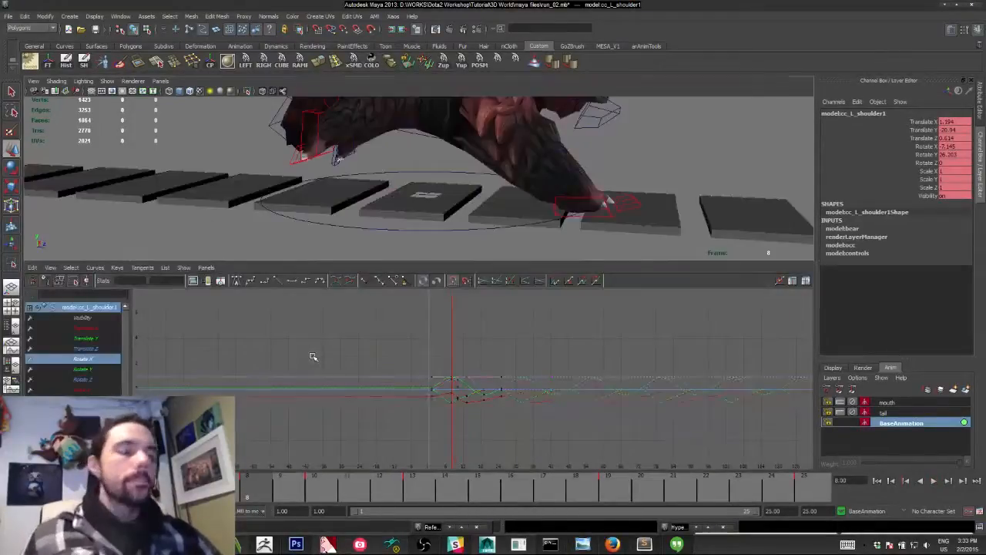
{"action": "key", "text": "f"}
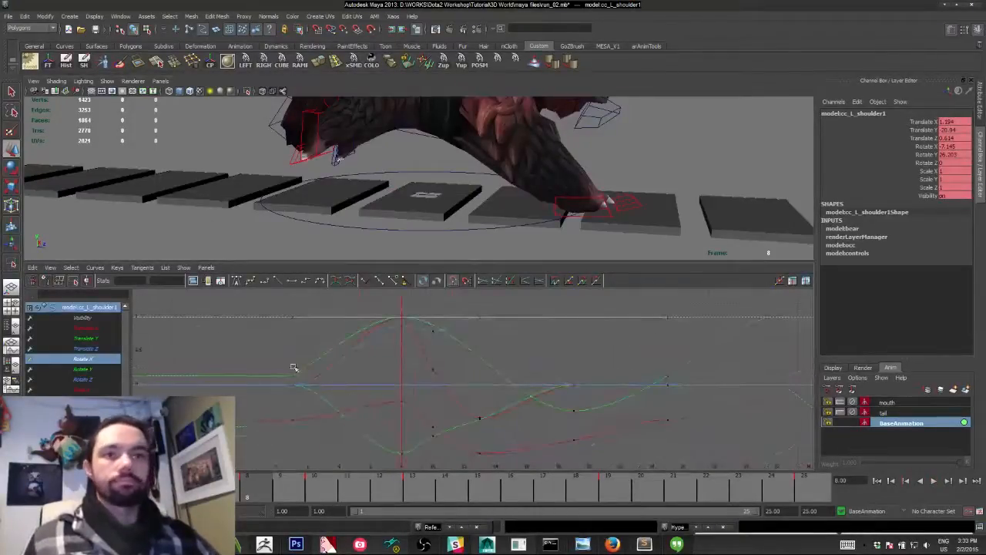
{"action": "middle_click_drag", "start_coordinate": [402, 320], "coordinate": [381, 320]}
{"action": "key", "text": "ctrl+z"}
{"action": "left_click", "coordinate": [416, 333]}
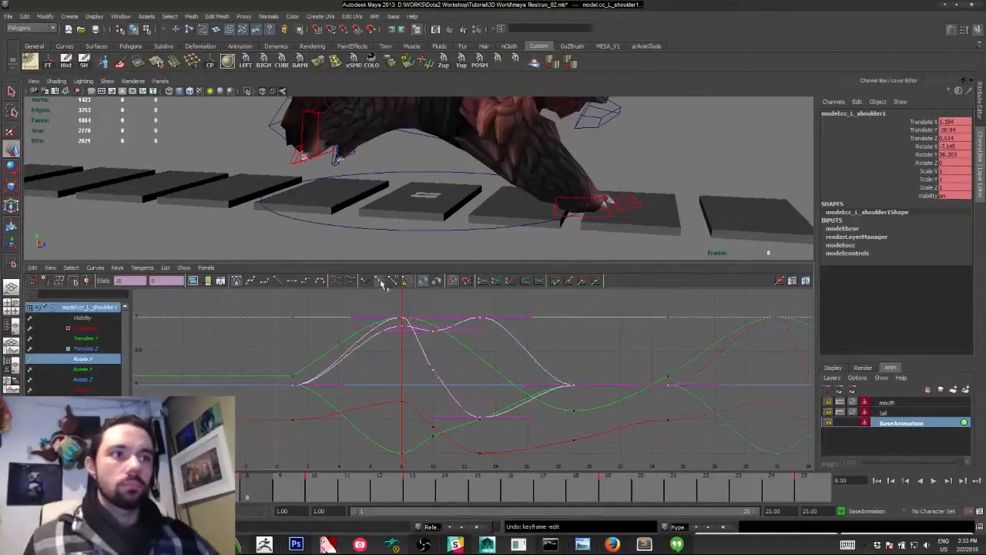
{"action": "left_click", "coordinate": [366, 370]}
{"action": "left_click_drag", "start_coordinate": [392, 323], "coordinate": [410, 337]}
{"action": "middle_click_drag", "start_coordinate": [377, 152], "coordinate": [380, 191], "text": "alt"}
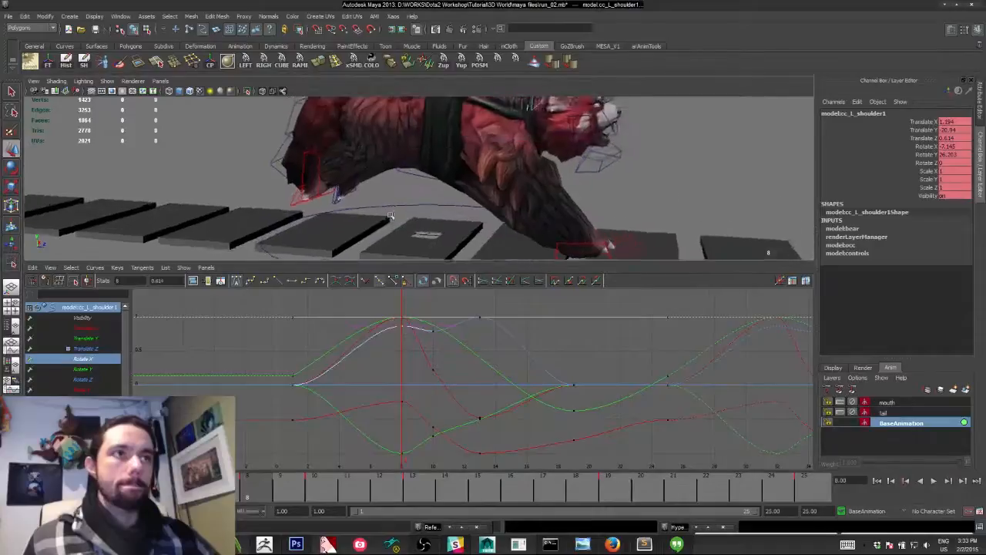
{"action": "right_click_drag", "start_coordinate": [380, 191], "coordinate": [351, 191], "text": "alt"}
{"action": "middle_click_drag", "start_coordinate": [371, 371], "coordinate": [371, 377]}
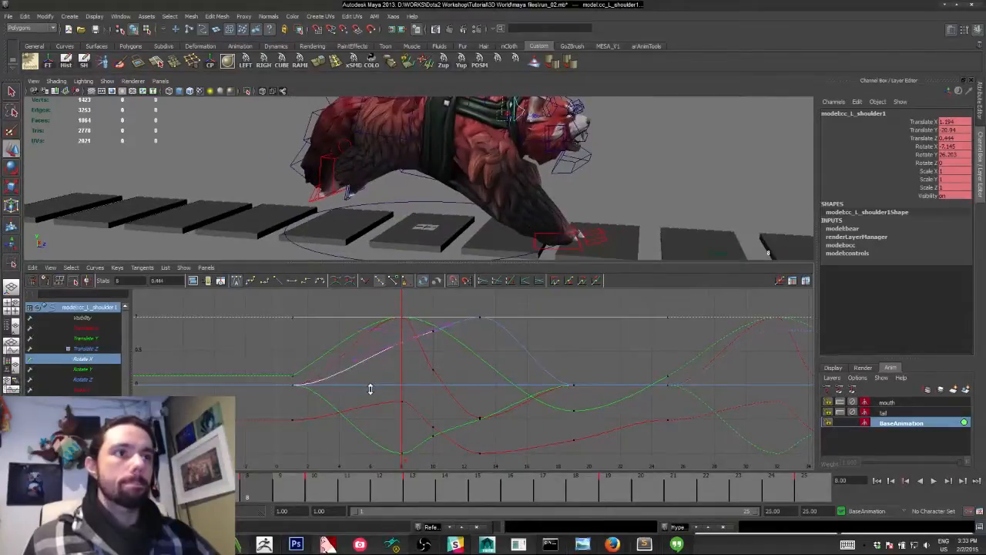
Raise the Translate Y key of cc_L_shoulder1 at frame 8 to about -18.6 and play the cycle.
{"action": "middle_click_drag", "start_coordinate": [403, 424], "coordinate": [401, 439]}
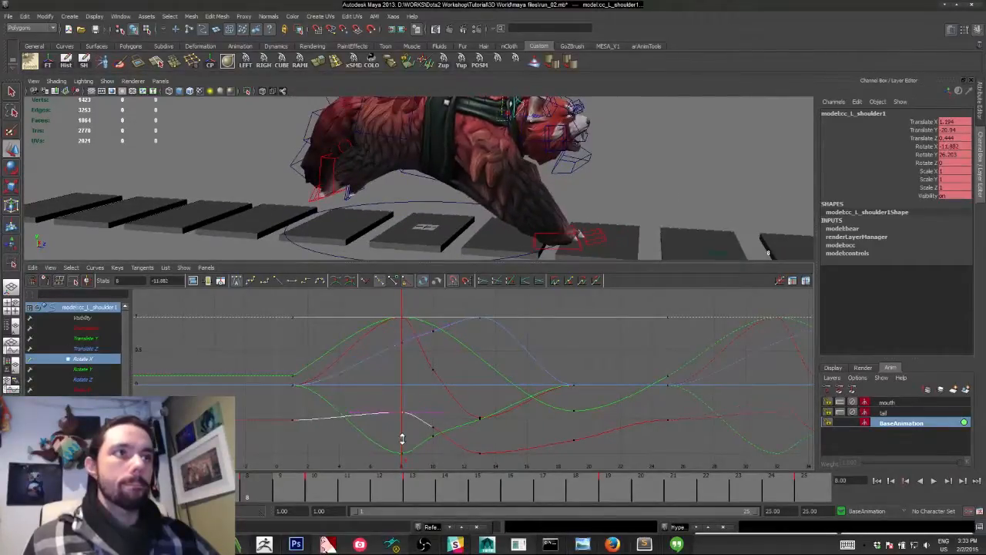
{"action": "key", "text": "ctrl+z"}
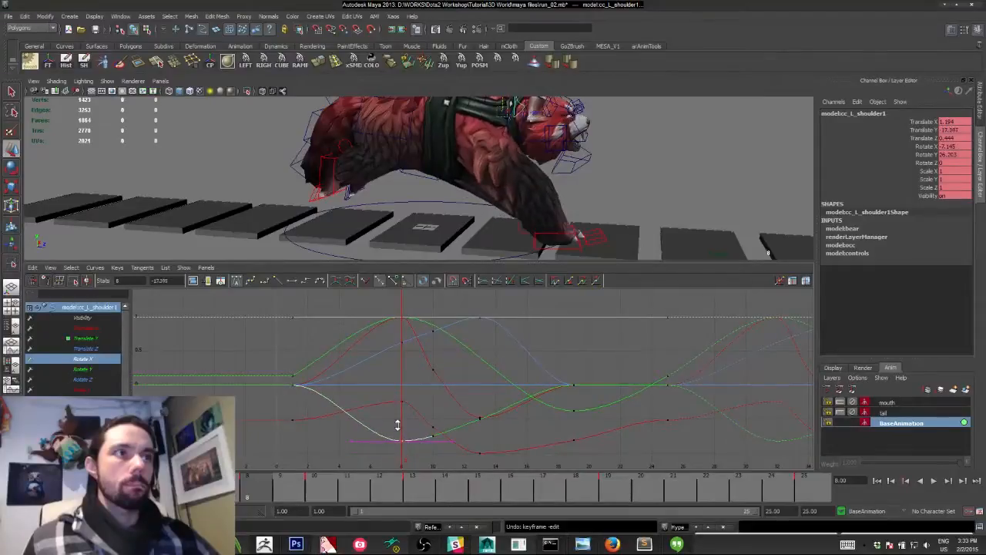
{"action": "key", "text": "alt+v"}
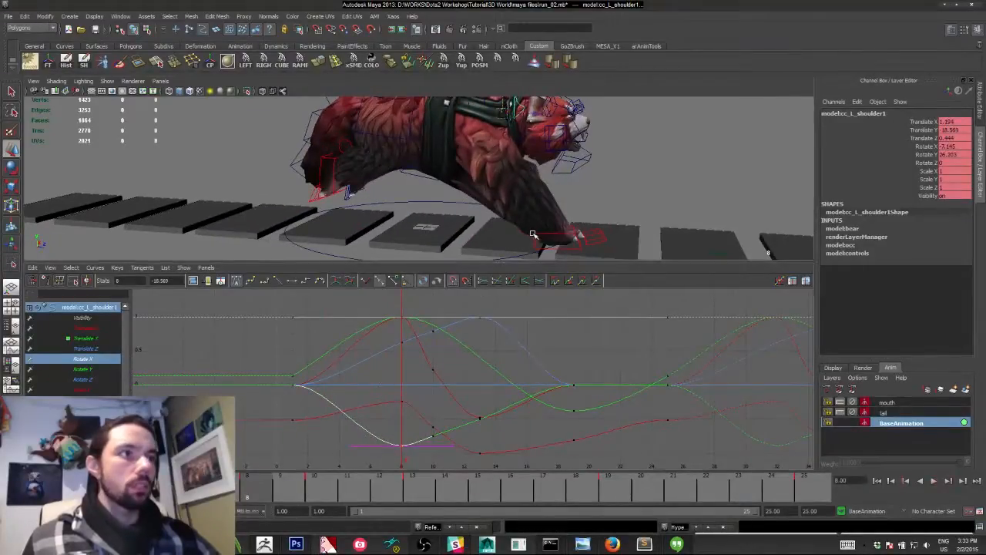
Key cc_L_foot1 at frame 9, and rotate and raise the front foot at frame 8.
{"action": "left_click", "coordinate": [572, 239]}
{"action": "left_click", "coordinate": [282, 497]}
{"action": "left_click_drag", "start_coordinate": [282, 497], "coordinate": [257, 493]}
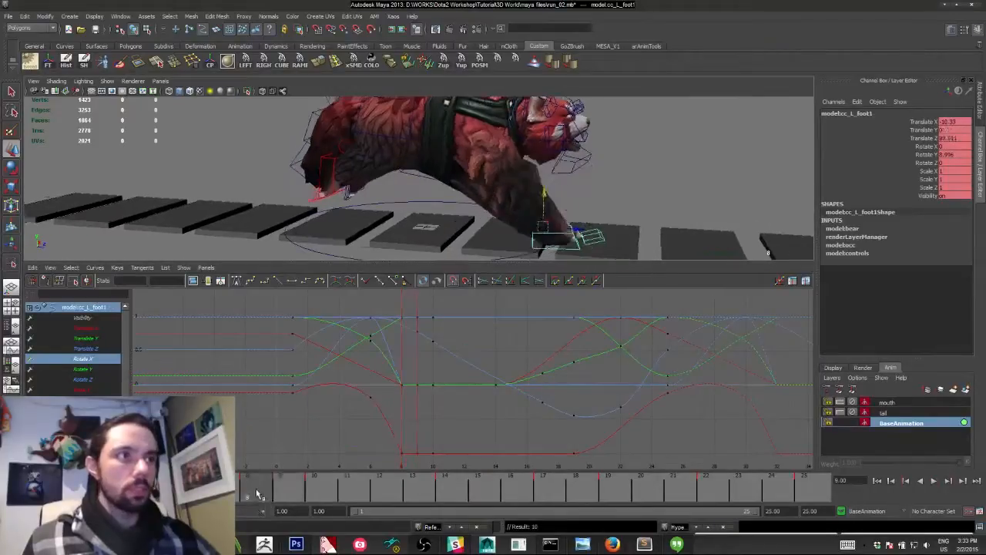
{"action": "key", "text": "e"}
{"action": "left_click_drag", "start_coordinate": [532, 182], "coordinate": [526, 155]}
{"action": "key", "text": "w"}
Lower the Rotate X key of cc_L_shoulder1 at frame 8 to about -15.9 and review the playback from the side.
{"action": "left_click", "coordinate": [510, 149]}
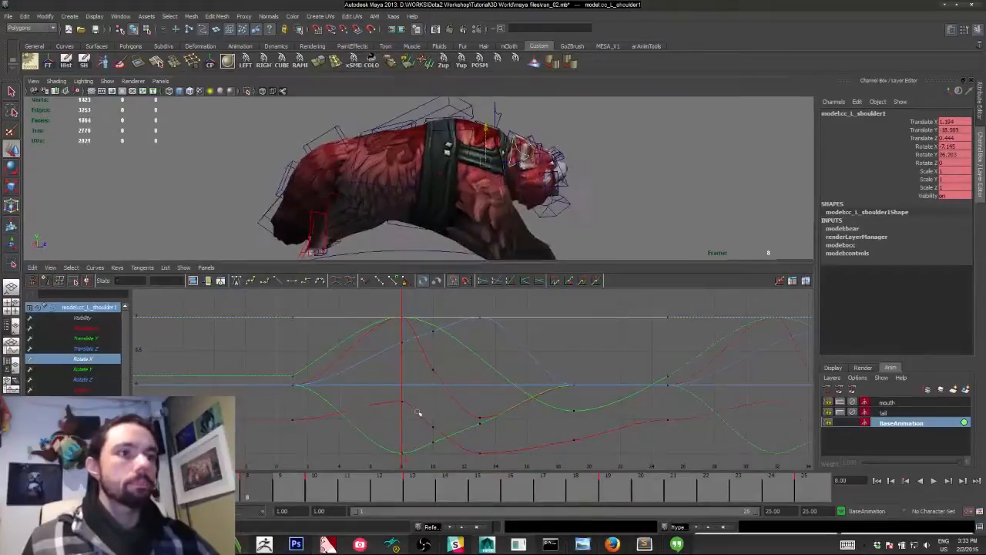
{"action": "left_click_drag", "start_coordinate": [420, 413], "coordinate": [394, 395]}
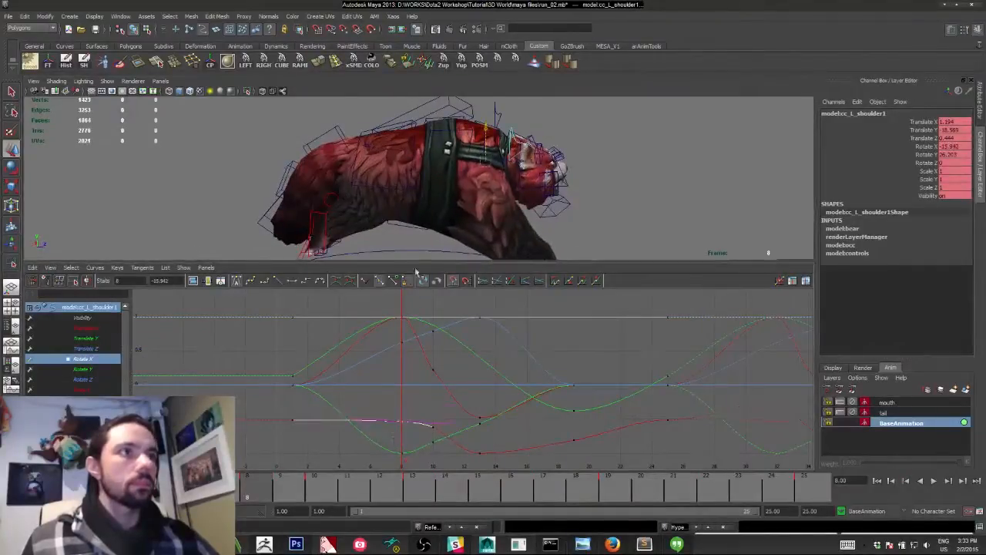
{"action": "left_click_drag", "start_coordinate": [437, 137], "coordinate": [388, 126], "text": "alt"}
{"action": "key", "text": "alt+v"}
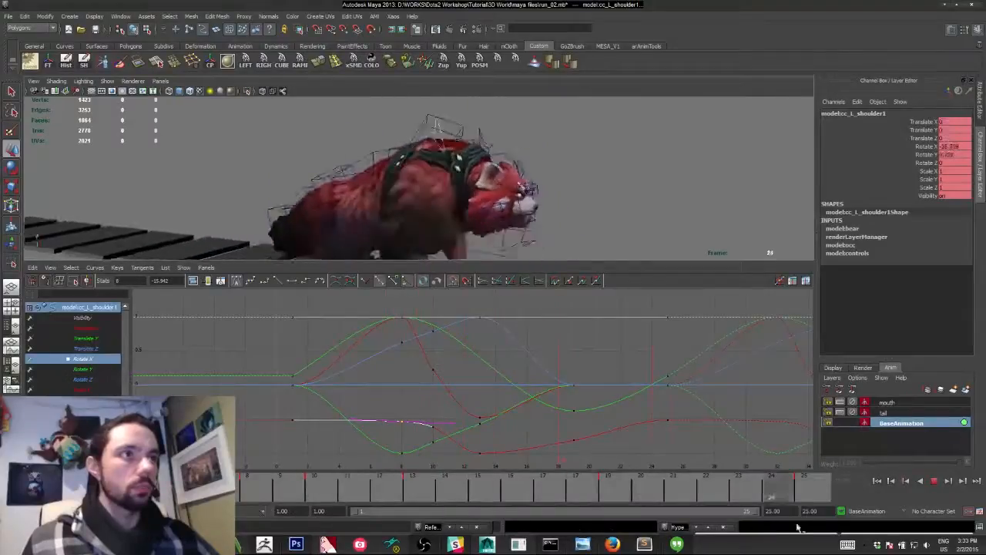
{"action": "right_click_drag", "start_coordinate": [578, 190], "coordinate": [269, 150], "text": "alt"}
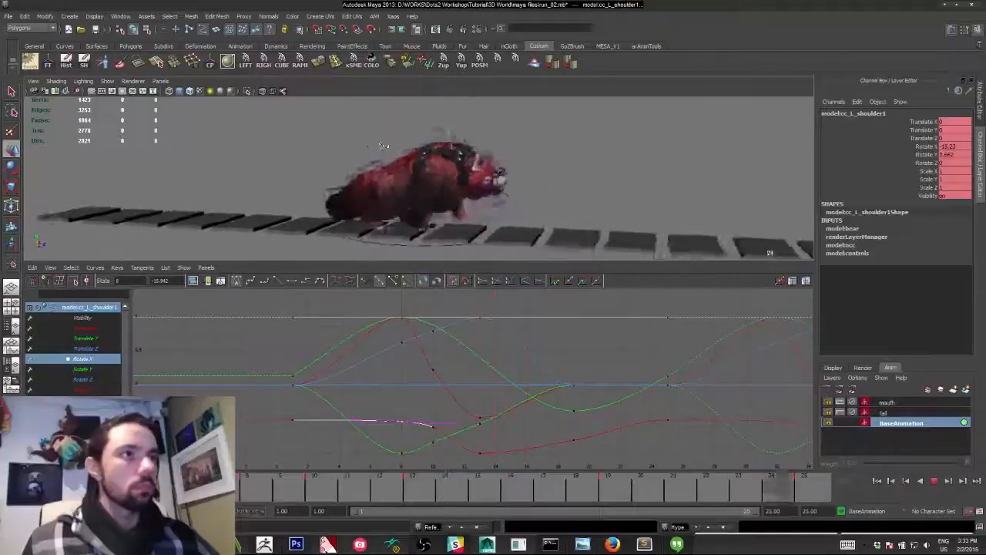
{"action": "key", "text": "alt+v"}
{"action": "key", "text": "alt+v"}
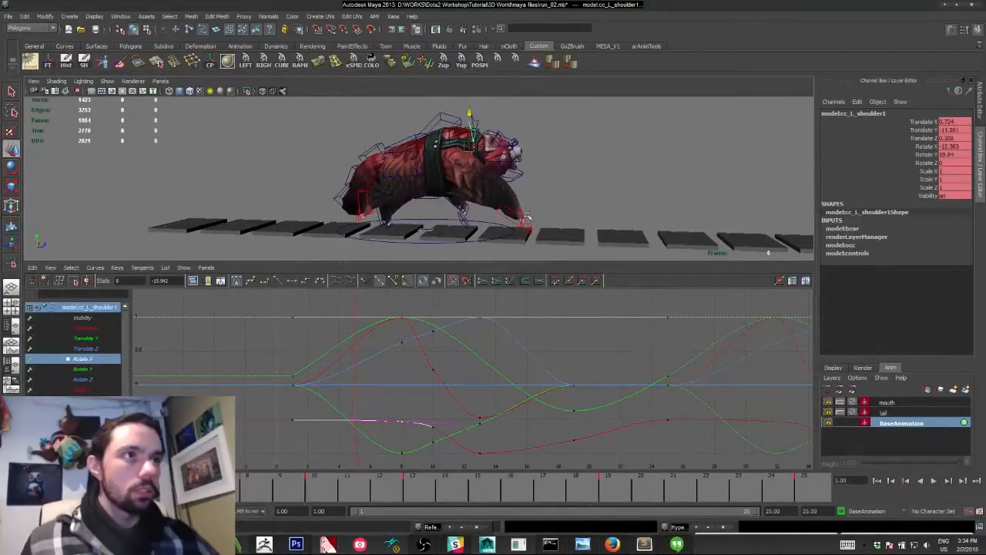
Pull the cc_L_foot1 control slightly backward along Z at frames 6 and 4, checking the playback.
{"action": "left_click", "coordinate": [523, 226]}
{"action": "key", "text": "alt+v"}
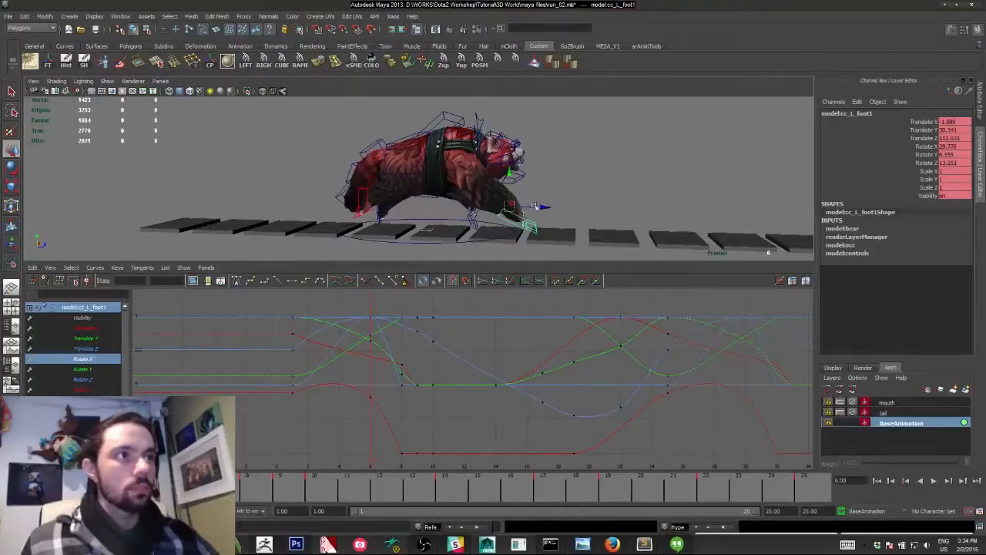
{"action": "left_click_drag", "start_coordinate": [544, 205], "coordinate": [540, 206]}
{"action": "key", "text": "alt+v"}
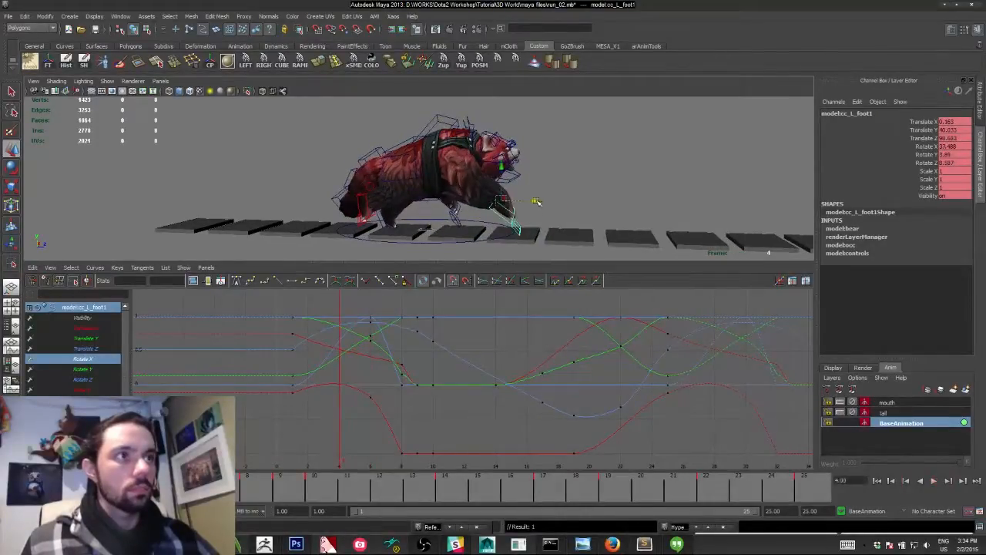
{"action": "left_click_drag", "start_coordinate": [536, 202], "coordinate": [531, 202]}
{"action": "key", "text": "alt+v"}
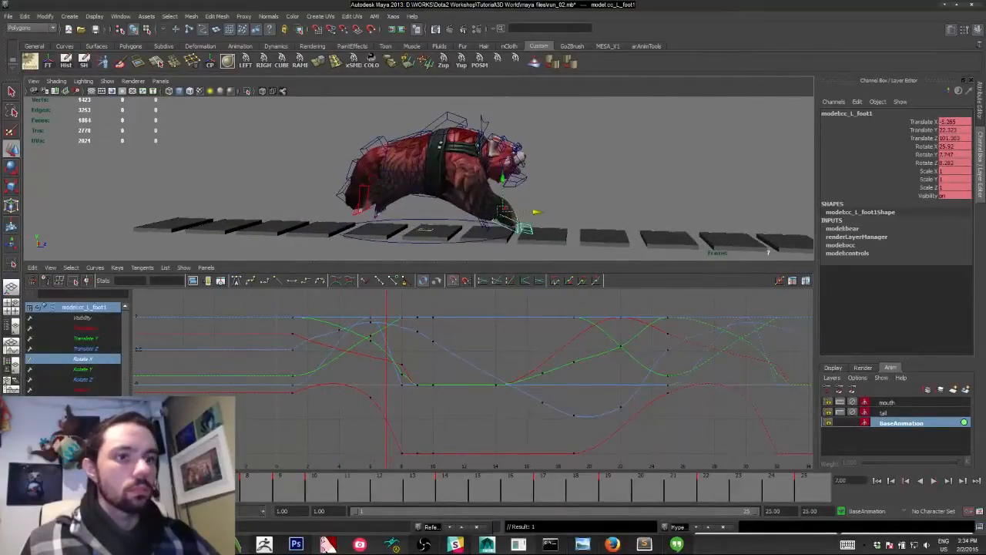
{"action": "key", "text": "alt+v"}
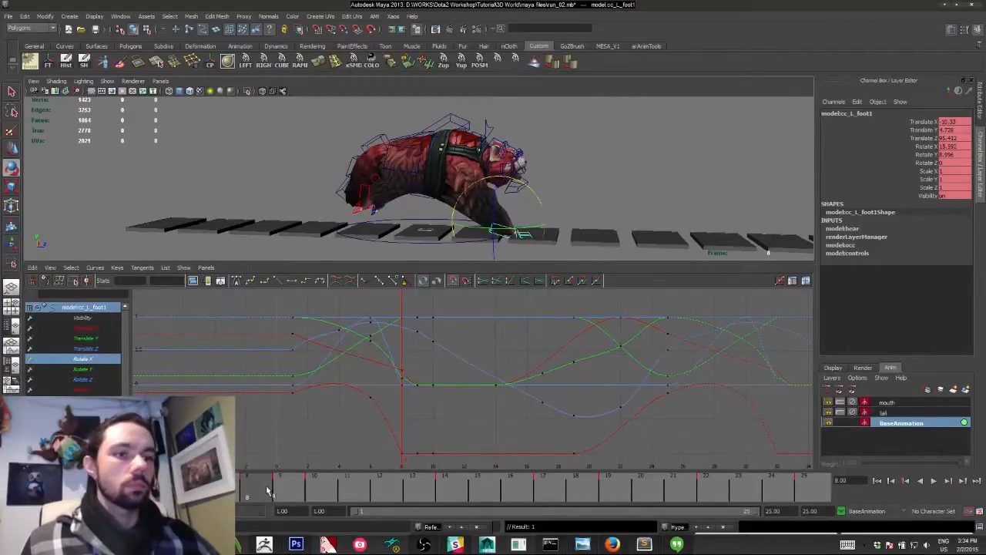
Move cc_L_foot1 slightly forward at frame 8, check the foot's motion through the cycle and save the scene.
{"action": "key", "text": "alt+v"}
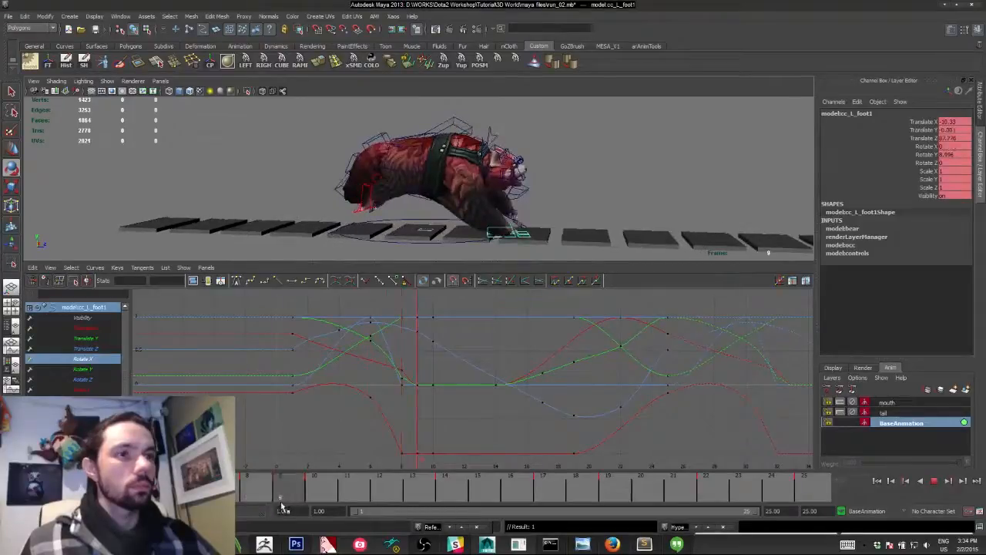
{"action": "key", "text": "alt+v"}
{"action": "key", "text": "w"}
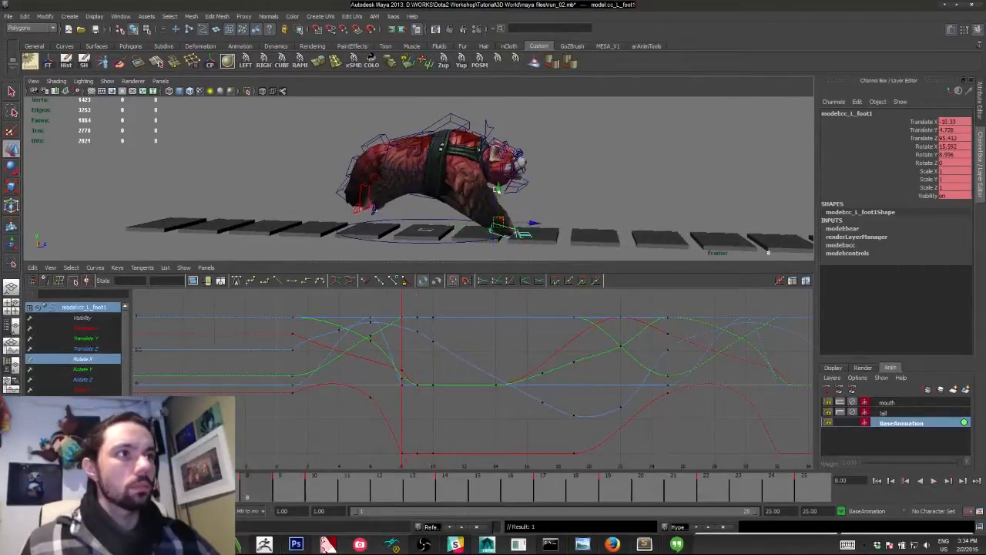
{"action": "left_click_drag", "start_coordinate": [534, 221], "coordinate": [535, 221]}
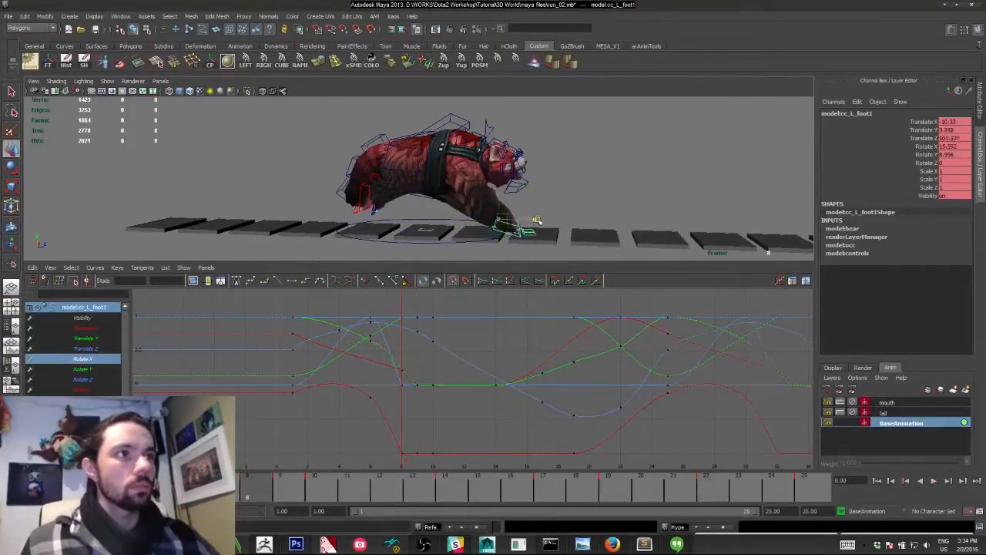
{"action": "key", "text": "alt+v"}
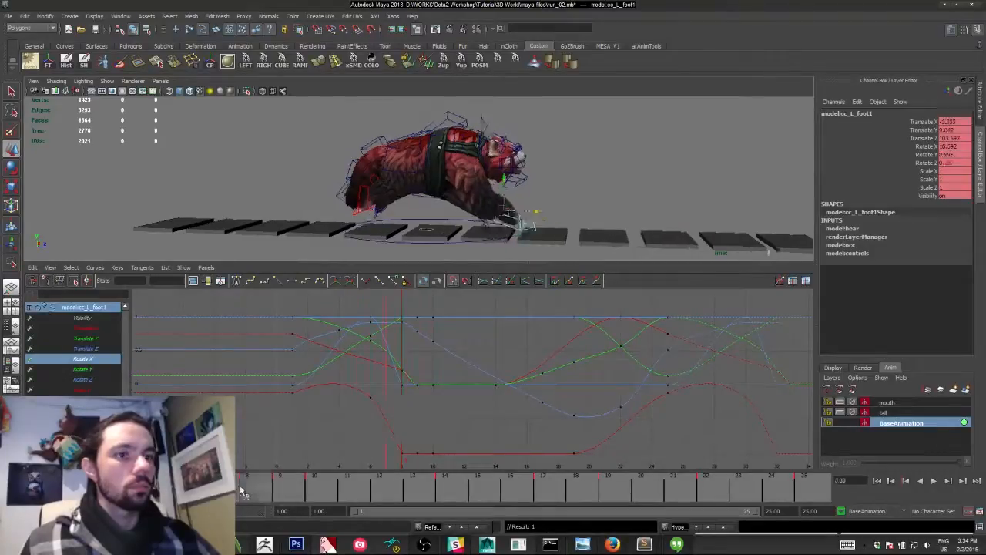
{"action": "mouse_move", "coordinate": [267, 494]}
{"action": "left_mouse_down"}
{"action": "mouse_move", "coordinate": [493, 494]}
{"action": "mouse_move", "coordinate": [650, 454]}
{"action": "left_mouse_up"}
{"action": "key", "text": "ctrl+s"}
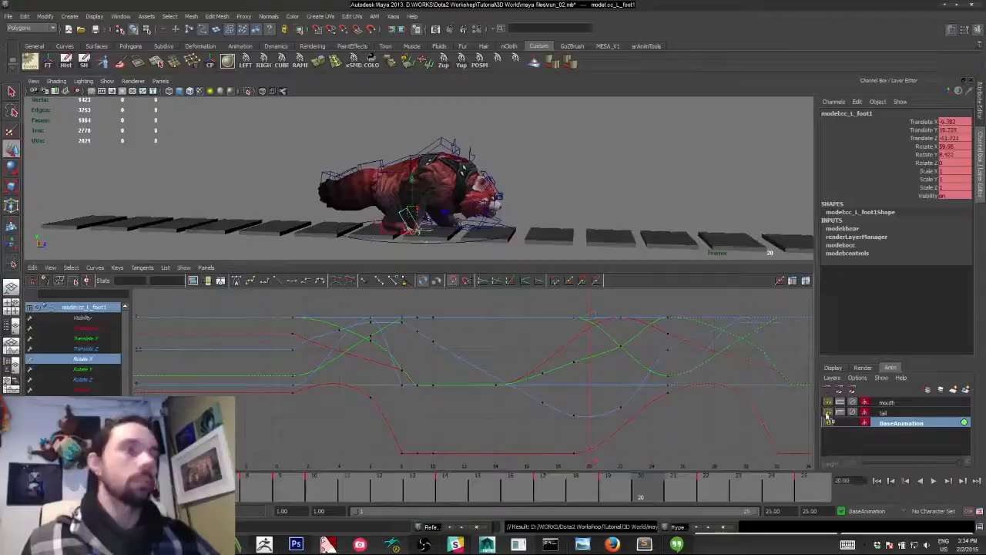
Play the cycle, select the cc_L_shoulder control and examine the shoulder's motion up to frame 12 from several angles.
{"action": "left_click", "coordinate": [933, 480]}
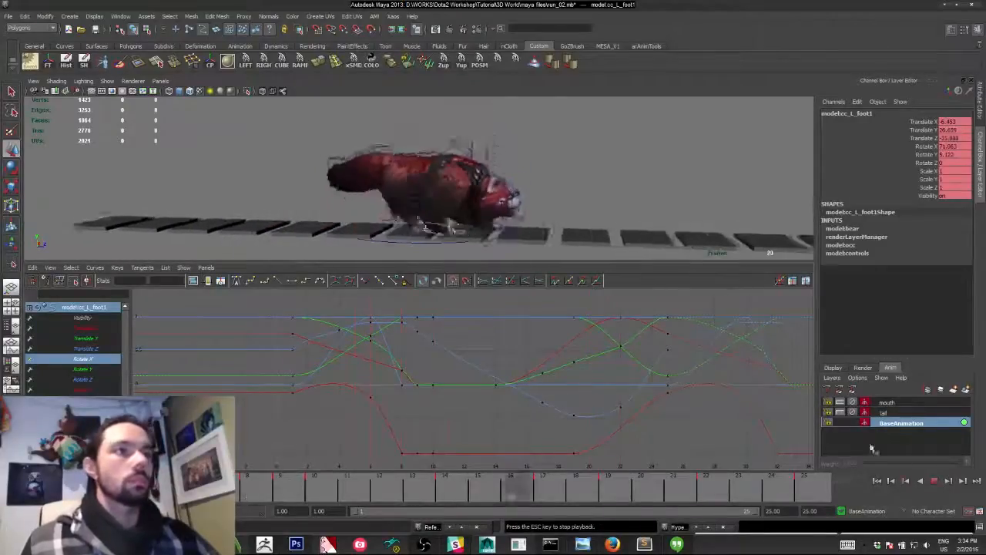
{"action": "left_click", "coordinate": [933, 480]}
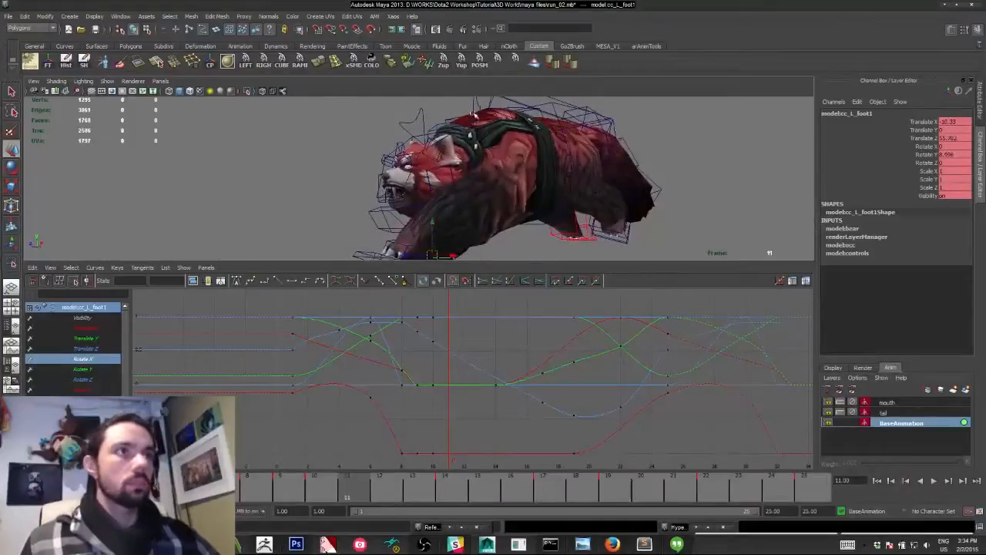
{"action": "left_click", "coordinate": [477, 110]}
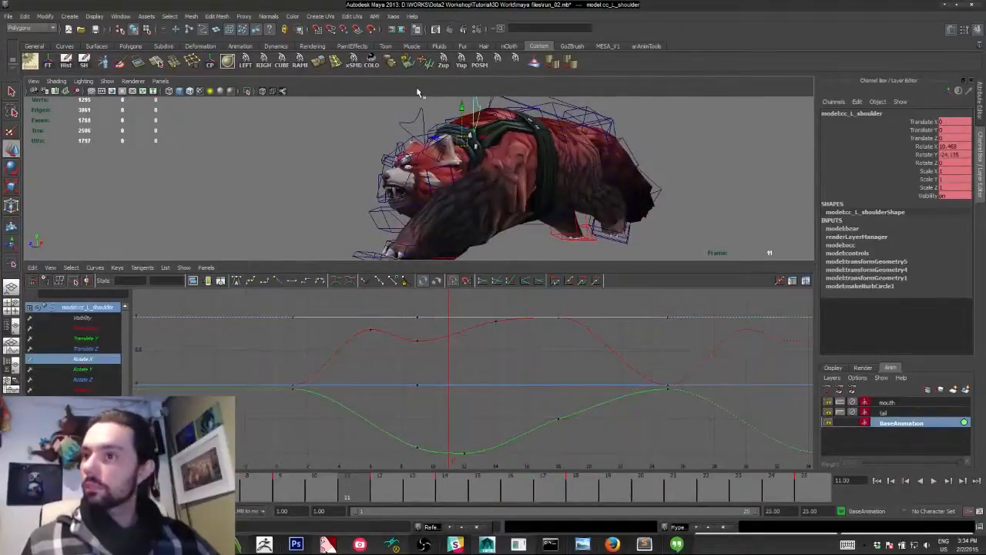
{"action": "left_click_drag", "start_coordinate": [296, 115], "coordinate": [318, 177], "text": "alt"}
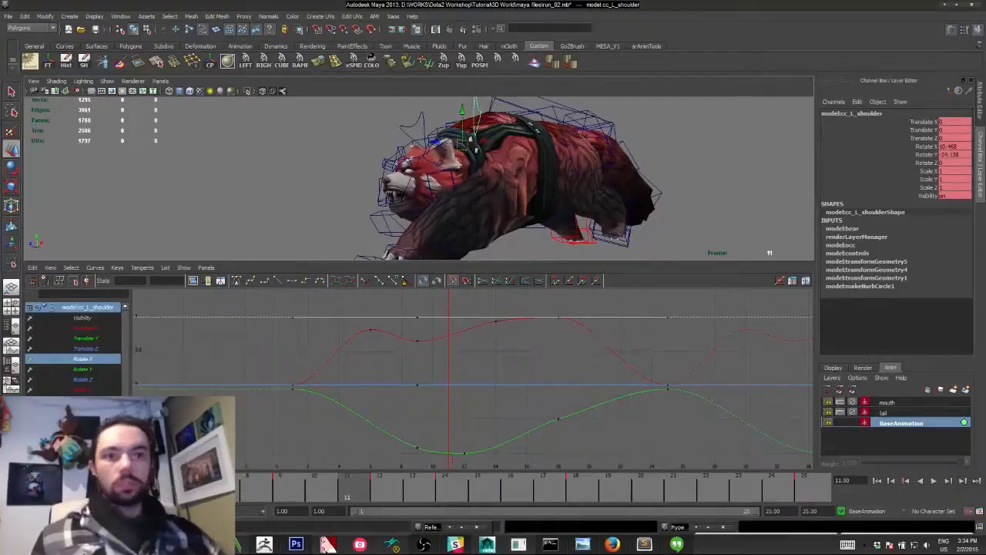
{"action": "left_click", "coordinate": [23, 489]}
{"action": "left_click_drag", "start_coordinate": [486, 146], "coordinate": [410, 153], "text": "alt"}
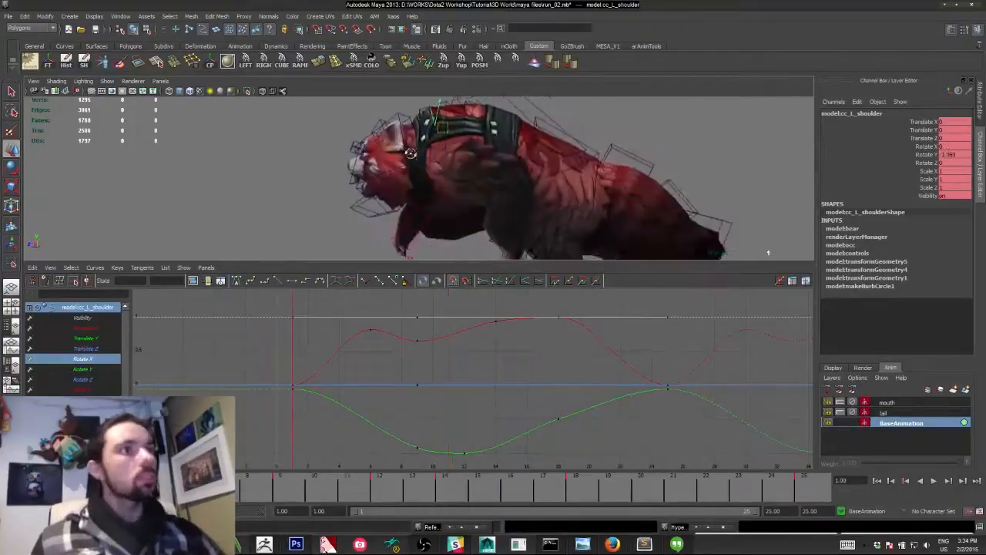
{"action": "left_click_drag", "start_coordinate": [27, 489], "coordinate": [381, 489]}
{"action": "left_click_drag", "start_coordinate": [321, 218], "coordinate": [433, 199], "text": "alt"}
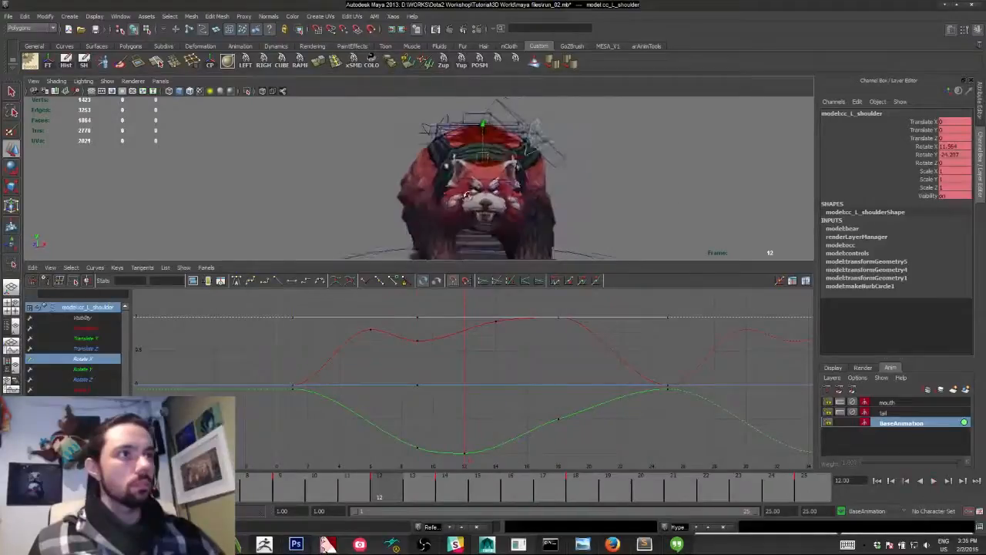
{"action": "left_click_drag", "start_coordinate": [381, 490], "coordinate": [347, 489]}
{"action": "left_click_drag", "start_coordinate": [402, 177], "coordinate": [343, 192], "text": "alt"}
{"action": "left_click_drag", "start_coordinate": [516, 155], "coordinate": [401, 193], "text": "alt"}
{"action": "left_click", "coordinate": [377, 489]}
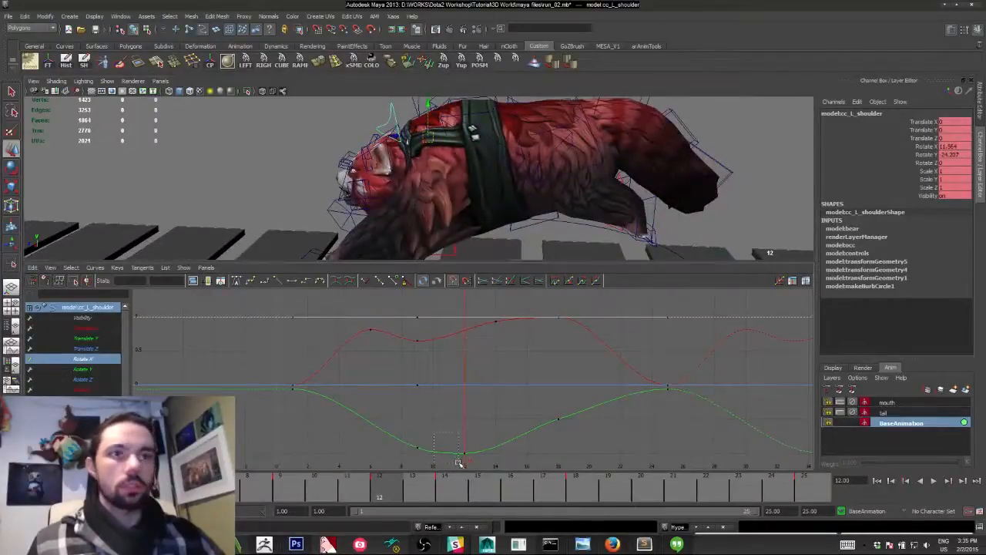
Try raising the Rotate Y key of cc_L_shoulder at frame 12, and undo it.
{"action": "left_click", "coordinate": [86, 308]}
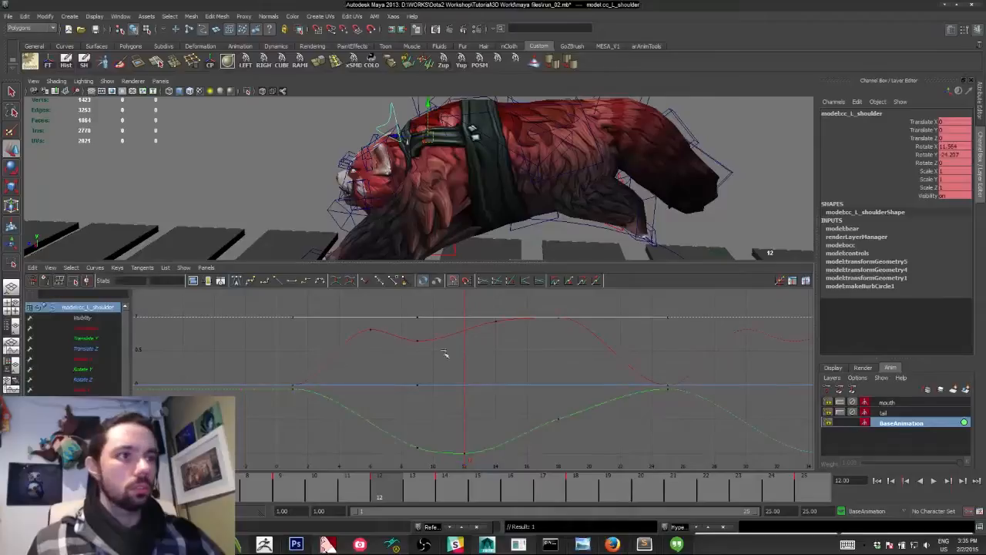
{"action": "left_click_drag", "start_coordinate": [465, 403], "coordinate": [497, 468]}
{"action": "middle_click_drag", "start_coordinate": [450, 424], "coordinate": [451, 376], "text": "shift"}
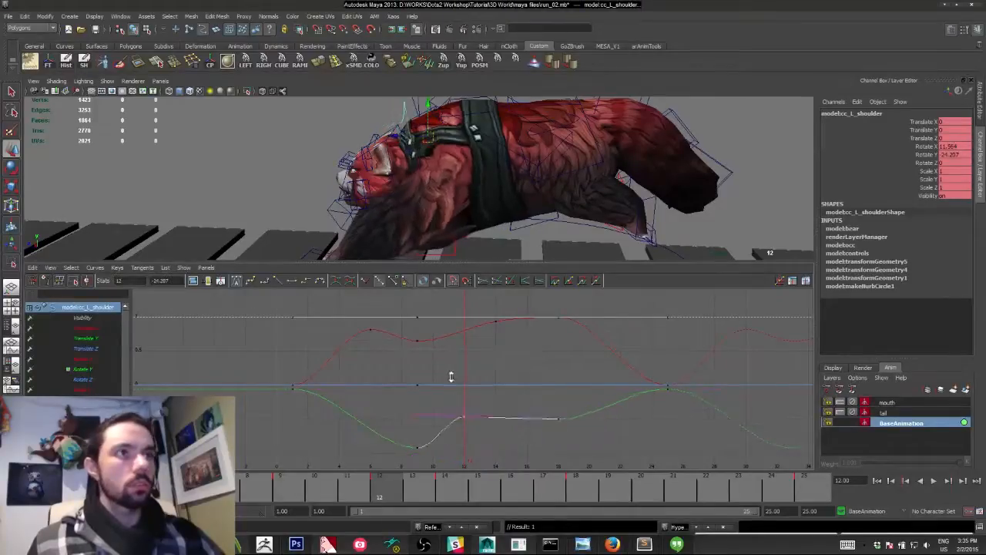
{"action": "key", "text": "ctrl+z"}
Try setting Rotate X and Rotate Y of cc_L_shoulder to 0 at frame 12, check the pose and undo it.
{"action": "left_click_drag", "start_coordinate": [439, 142], "coordinate": [456, 180], "text": "alt"}
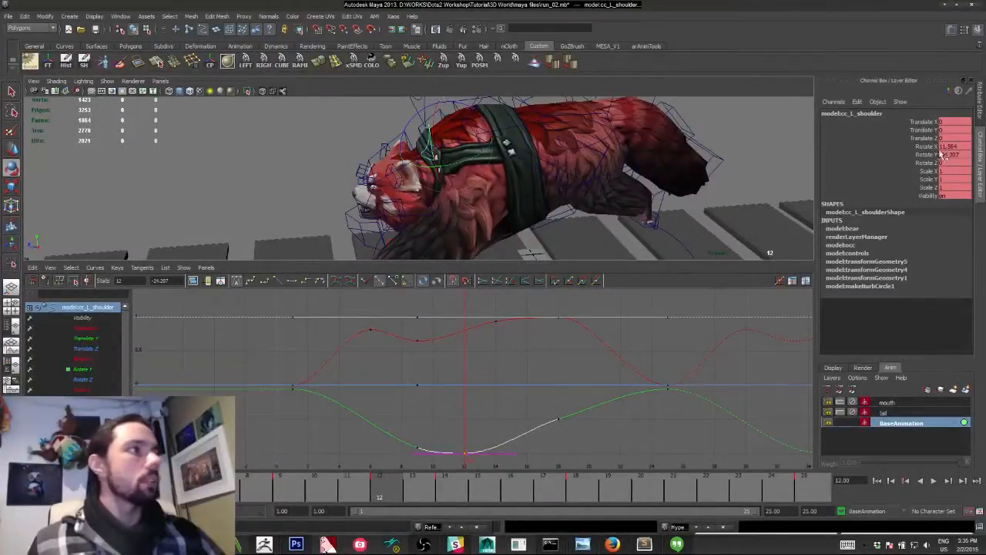
{"action": "type", "text": "0"}
{"action": "key", "text": "Return"}
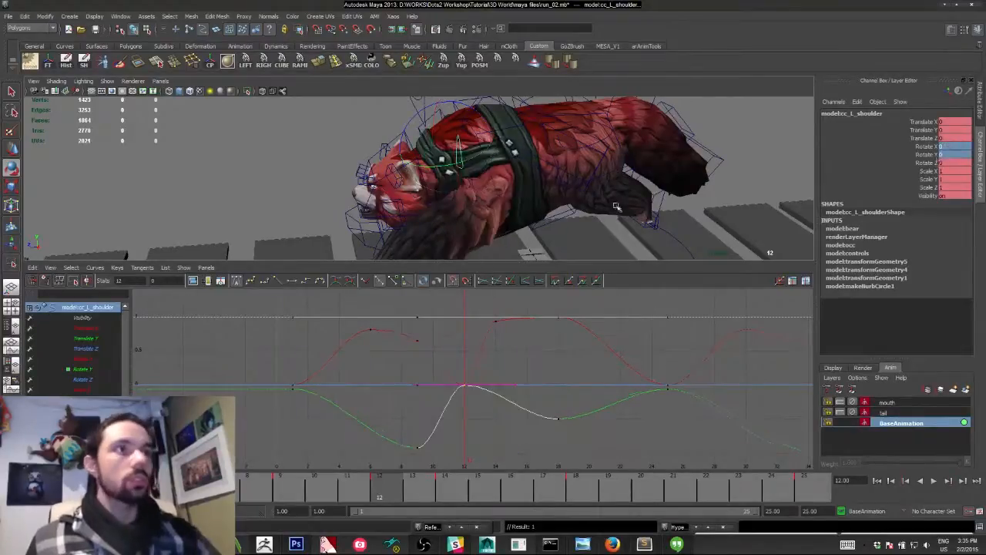
{"action": "left_click_drag", "start_coordinate": [617, 206], "coordinate": [435, 145], "text": "alt"}
{"action": "key", "text": "ctrl+z"}
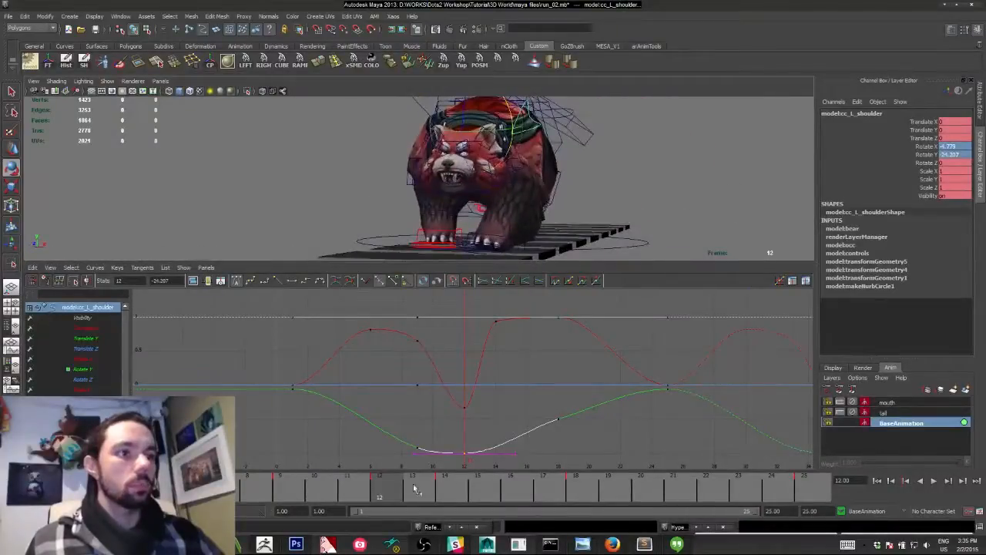
Lower the Rotate X keys of cc_L_shoulder at frames 9 and 6, setting frame 9 to 2.461, and play the cycle.
{"action": "left_click_drag", "start_coordinate": [414, 488], "coordinate": [292, 497]}
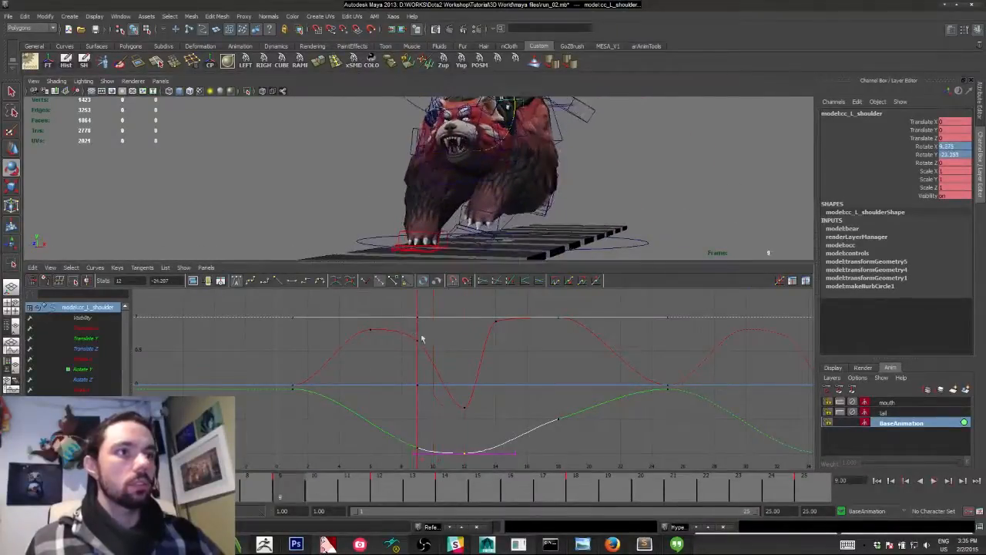
{"action": "left_click", "coordinate": [418, 339]}
{"action": "middle_click_drag", "start_coordinate": [420, 340], "coordinate": [420, 375]}
{"action": "left_click_drag", "start_coordinate": [480, 152], "coordinate": [435, 150], "text": "alt"}
{"action": "left_click_drag", "start_coordinate": [352, 315], "coordinate": [401, 357], "text": "shift"}
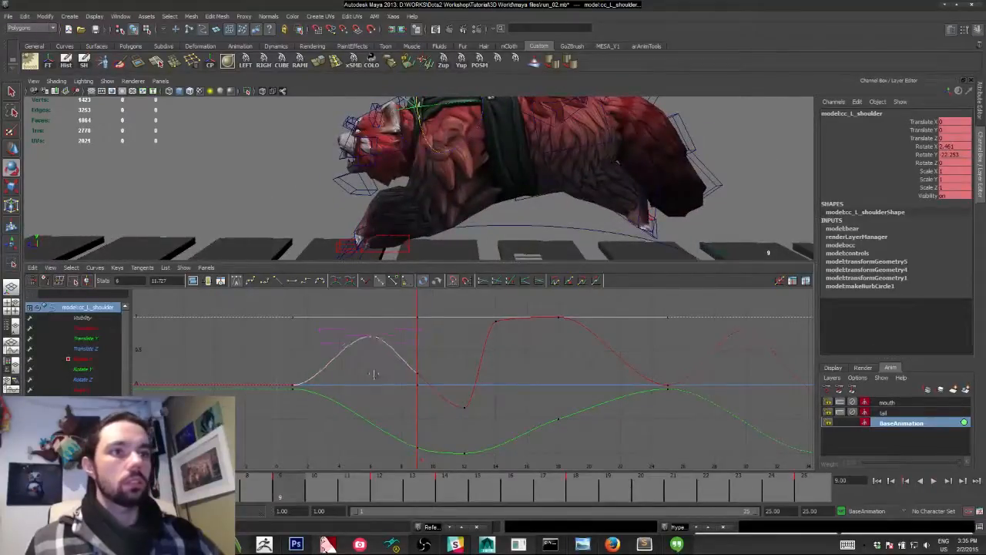
{"action": "left_click", "coordinate": [303, 450]}
{"action": "key", "text": "alt+v"}
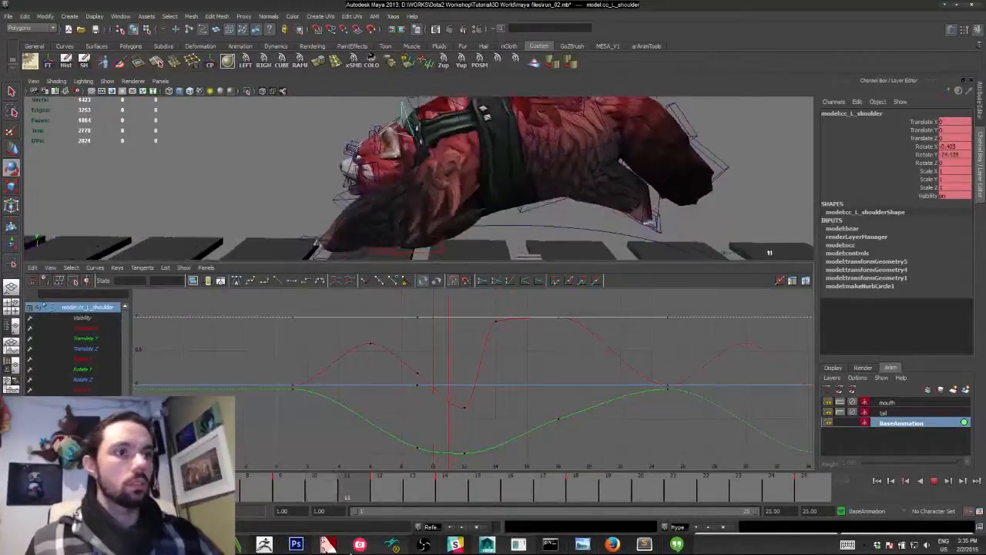
Move cc_L_shoulder slightly forward and up toward the neck at frame 12.
{"action": "key", "text": "w"}
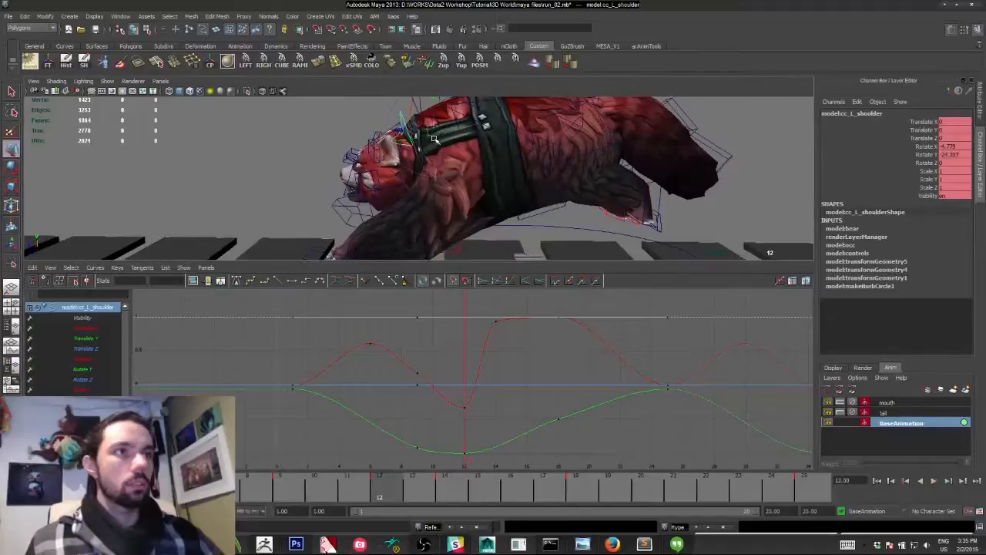
{"action": "left_click_drag", "start_coordinate": [433, 131], "coordinate": [426, 129]}
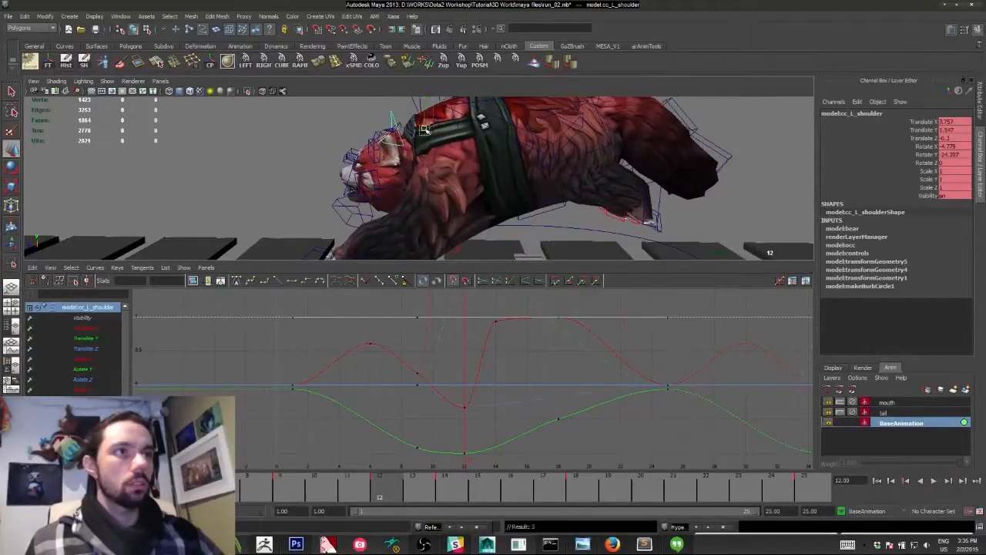
{"action": "key", "text": "e"}
Raise the Rotate X key of cc_L_shoulder at frame 12 to 2.461 and smooth the tangents at frames 14 and 18.
{"action": "right_click_drag", "start_coordinate": [428, 324], "coordinate": [430, 350], "text": "alt+shift"}
{"action": "left_click_drag", "start_coordinate": [74, 361], "coordinate": [83, 380]}
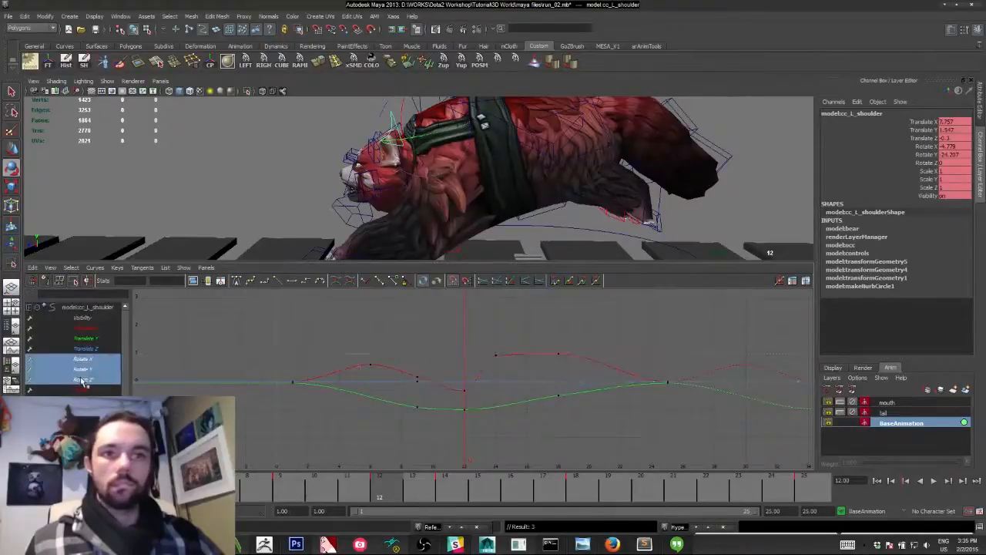
{"action": "left_click_drag", "start_coordinate": [450, 375], "coordinate": [470, 402]}
{"action": "middle_click_drag", "start_coordinate": [537, 408], "coordinate": [537, 402]}
{"action": "left_click", "coordinate": [461, 357]}
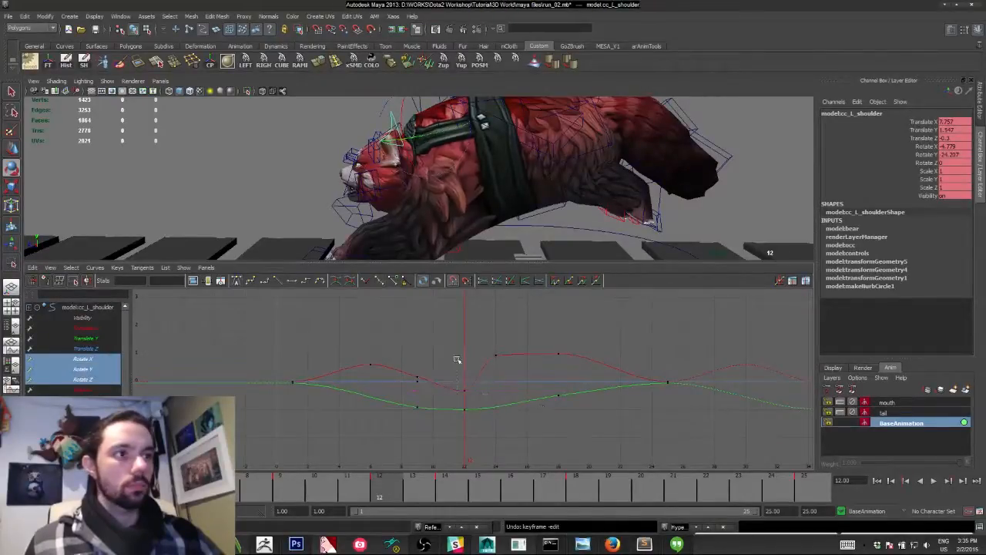
{"action": "left_click_drag", "start_coordinate": [457, 358], "coordinate": [487, 397]}
{"action": "middle_click_drag", "start_coordinate": [493, 384], "coordinate": [492, 371], "text": "shift"}
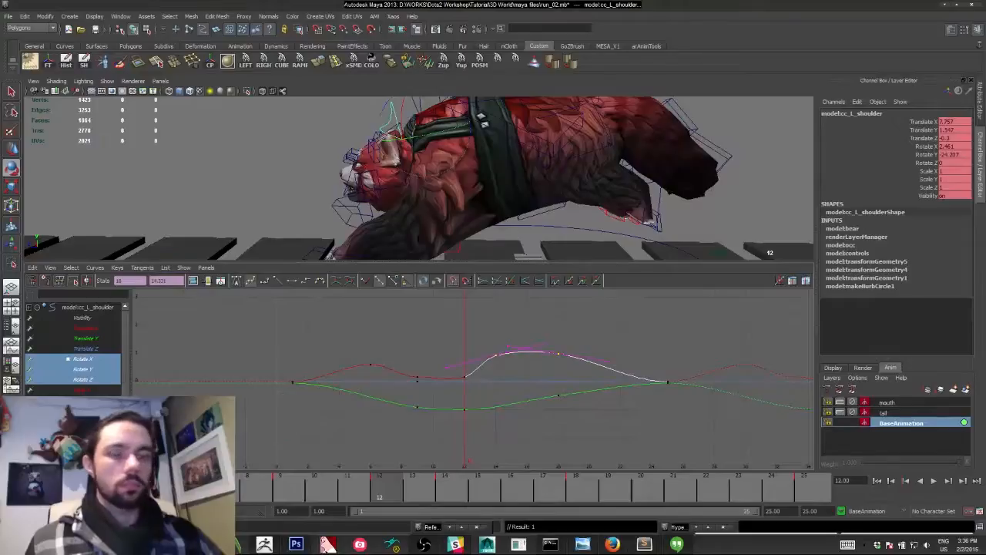
Raise the first and last Rotate X keys of cc_L_shoulder, at frames 1 and 25, together to 7.102.
{"action": "key", "text": "alt+shift+v"}
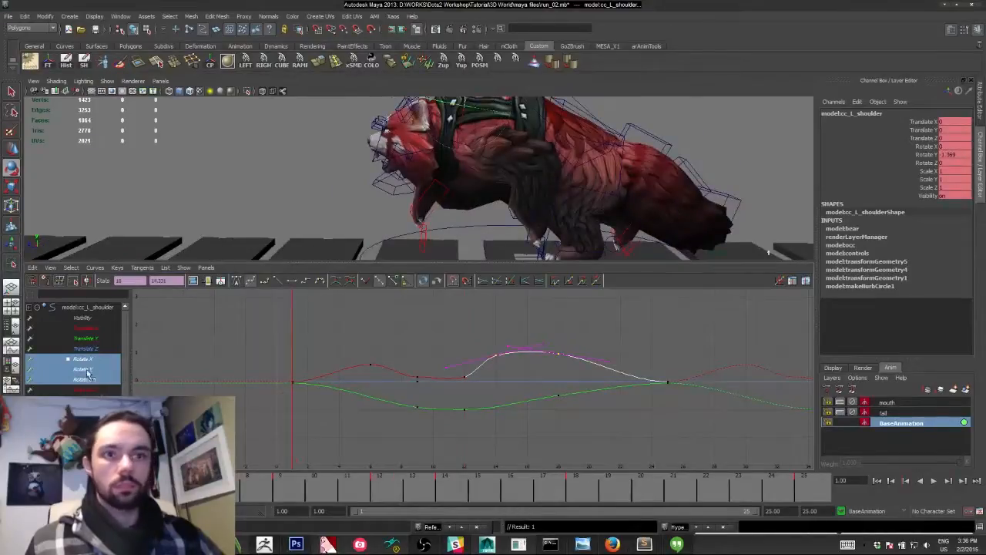
{"action": "left_click", "coordinate": [85, 370]}
{"action": "left_click", "coordinate": [106, 359]}
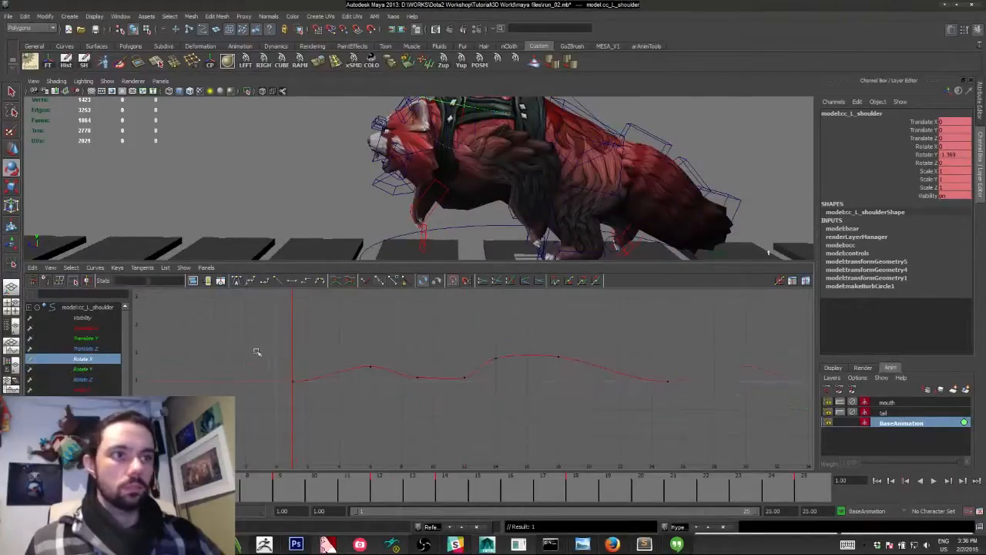
{"action": "left_click", "coordinate": [301, 380]}
{"action": "middle_click_drag", "start_coordinate": [522, 397], "coordinate": [522, 371], "text": "shift"}
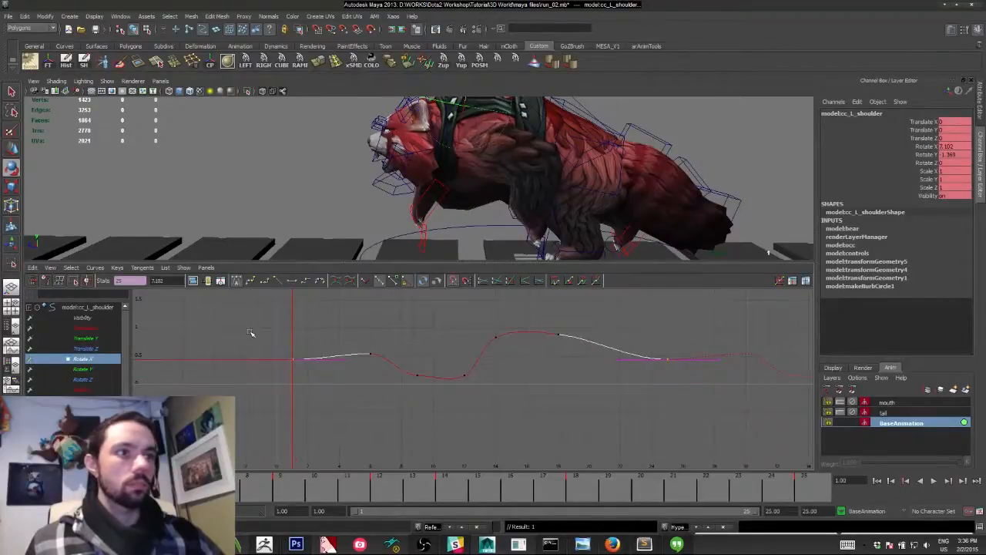
Play the run cycle and examine the shoulder motion from several angles in a maximized perspective view.
{"action": "middle_click_drag", "start_coordinate": [432, 165], "coordinate": [435, 210], "text": "alt"}
{"action": "left_click_drag", "start_coordinate": [35, 491], "coordinate": [784, 520]}
{"action": "left_click", "coordinate": [933, 482]}
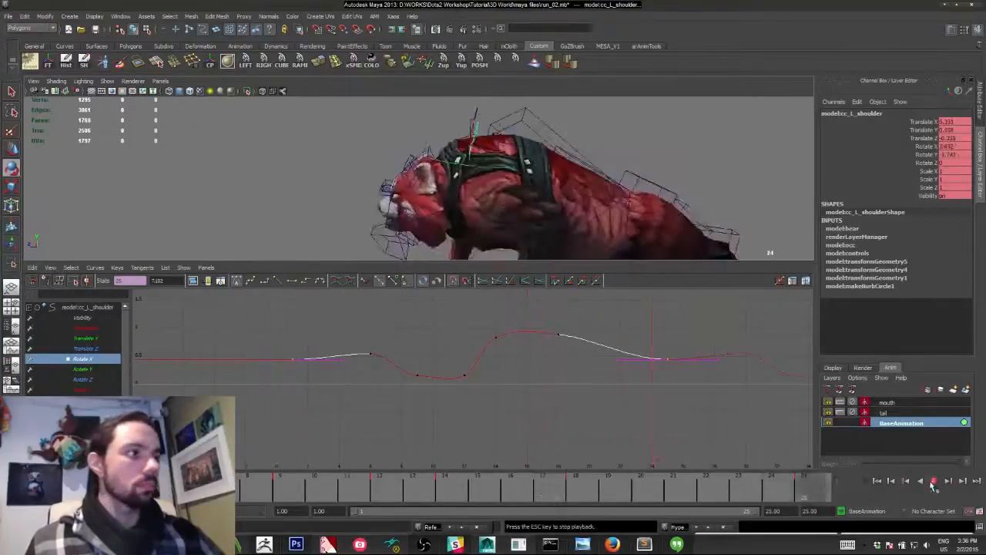
{"action": "left_click_drag", "start_coordinate": [487, 221], "coordinate": [310, 231], "text": "alt"}
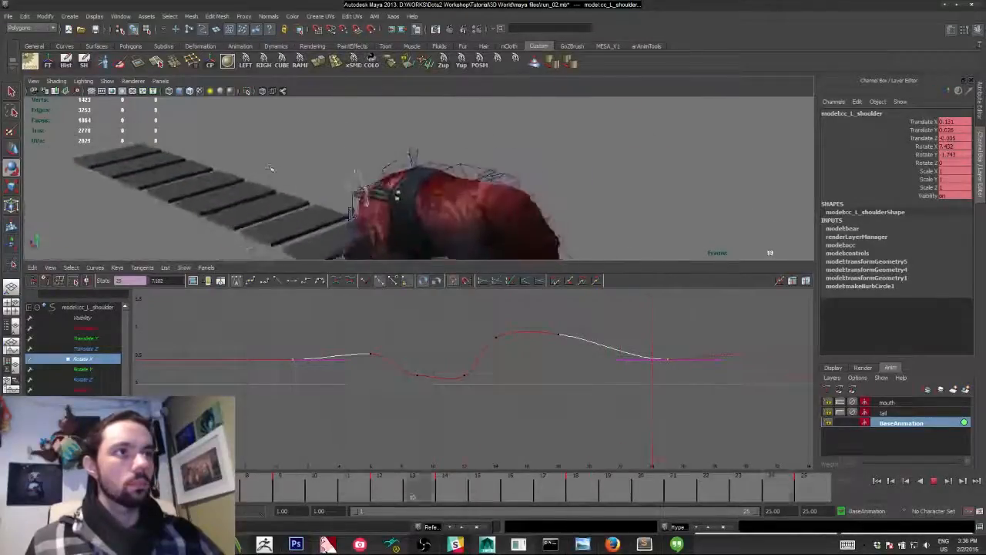
{"action": "middle_click_drag", "start_coordinate": [310, 231], "coordinate": [328, 176], "text": "alt"}
{"action": "left_click_drag", "start_coordinate": [327, 175], "coordinate": [417, 153], "text": "alt"}
{"action": "key", "text": "space"}
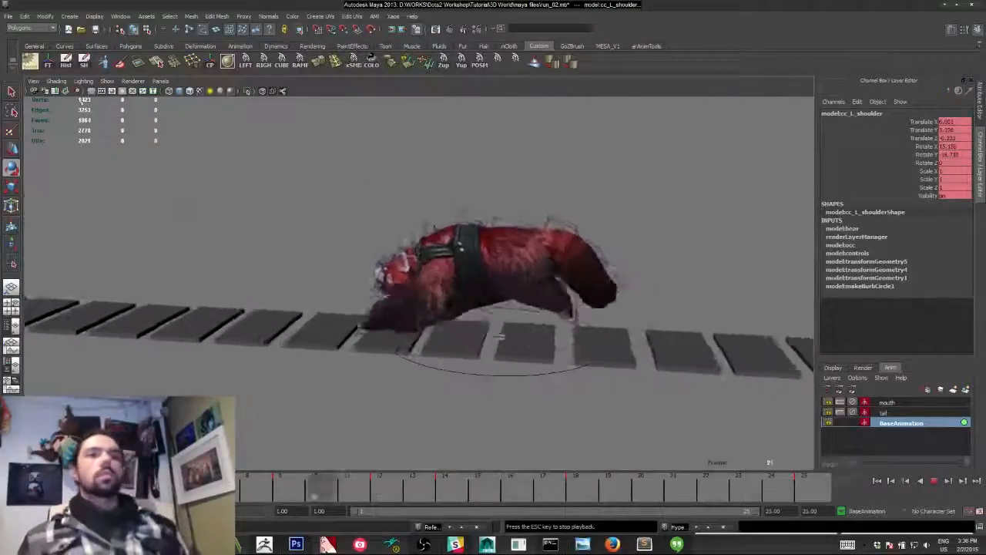
Hide the control curves, examine the playing run cycle from several angles, and stop playback with the curves shown again.
{"action": "left_click", "coordinate": [107, 81]}
{"action": "left_click", "coordinate": [128, 140]}
{"action": "left_click_drag", "start_coordinate": [127, 140], "coordinate": [269, 161], "text": "alt"}
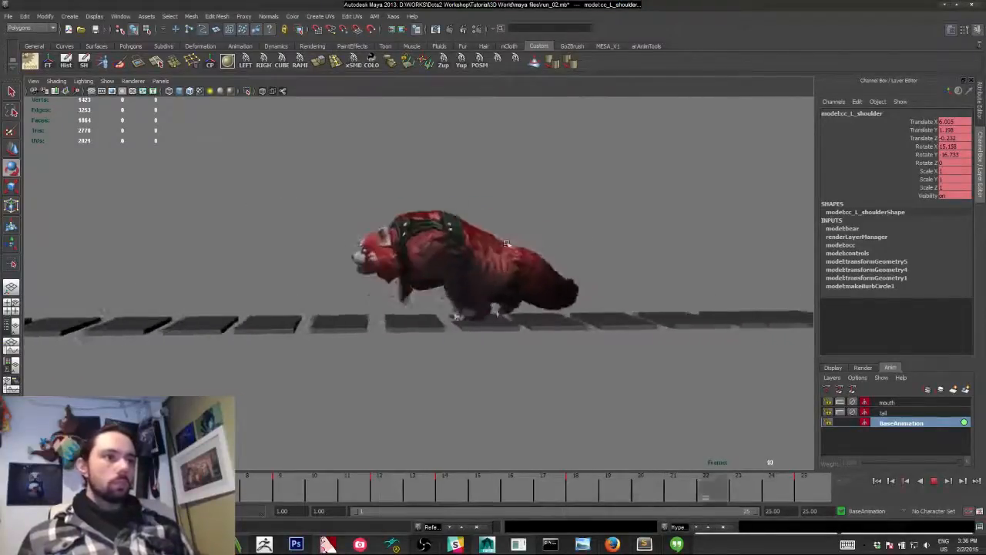
{"action": "left_click_drag", "start_coordinate": [508, 233], "coordinate": [434, 248], "text": "alt"}
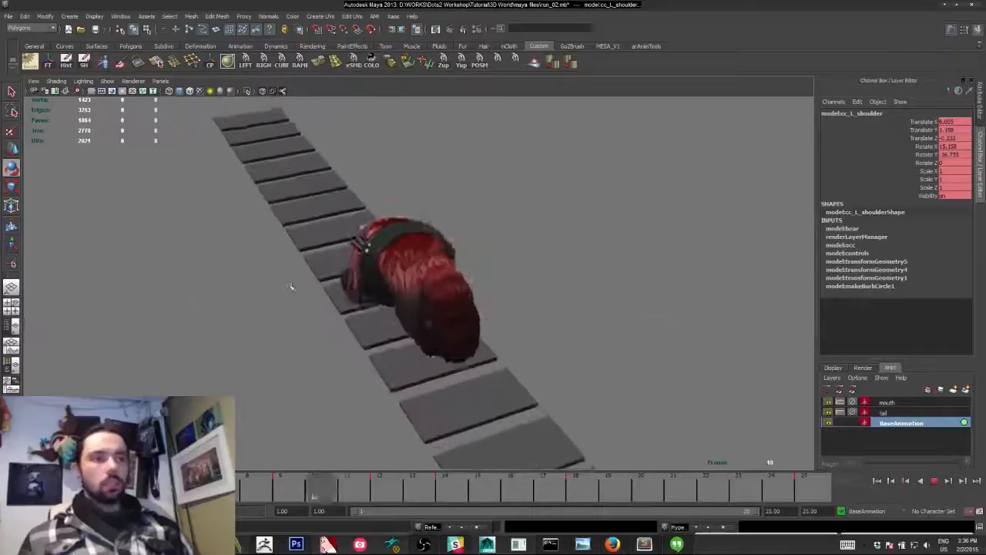
{"action": "left_click_drag", "start_coordinate": [306, 271], "coordinate": [413, 237], "text": "alt"}
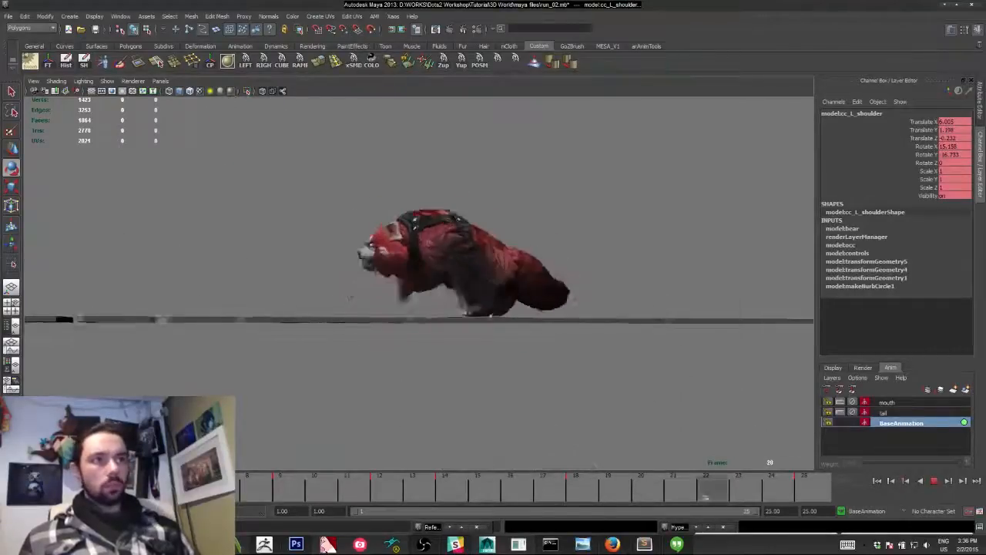
{"action": "left_click", "coordinate": [934, 480]}
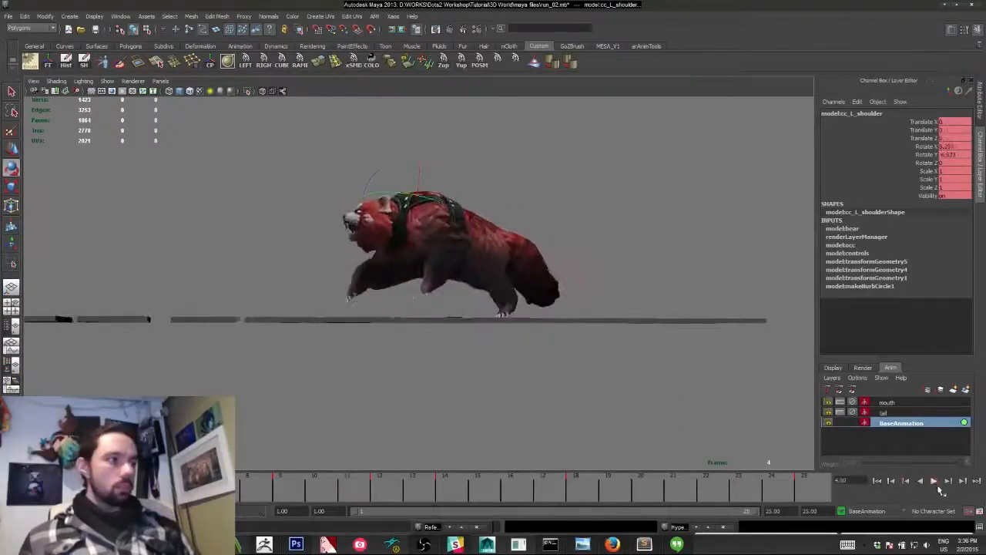
{"action": "left_click", "coordinate": [109, 82]}
{"action": "left_click", "coordinate": [114, 128]}
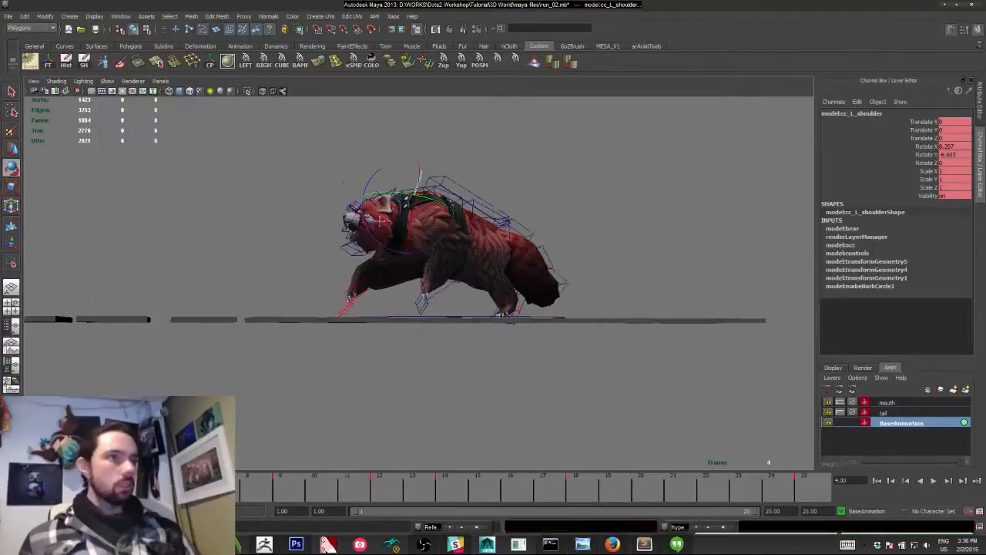
Select cc_rtail02 and examine the tail's motion through the cycle up to frame 19 with its animation curves displayed.
{"action": "middle_click_drag", "start_coordinate": [543, 247], "coordinate": [387, 251], "text": "alt"}
{"action": "right_click_drag", "start_coordinate": [387, 251], "coordinate": [400, 355], "text": "alt"}
{"action": "left_click_drag", "start_coordinate": [401, 356], "coordinate": [393, 395], "text": "alt"}
{"action": "left_click", "coordinate": [367, 196]}
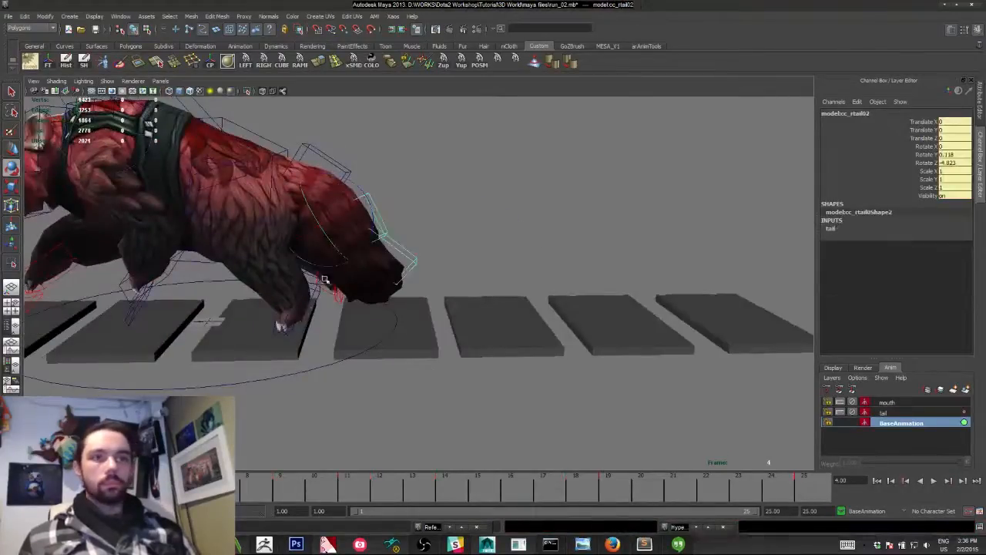
{"action": "key", "text": "space"}
{"action": "middle_click_drag", "start_coordinate": [443, 242], "coordinate": [463, 253], "text": "alt"}
{"action": "middle_click_drag", "start_coordinate": [420, 158], "coordinate": [432, 225], "text": "alt"}
{"action": "right_click_drag", "start_coordinate": [431, 225], "coordinate": [347, 202], "text": "alt"}
{"action": "key", "text": "alt+v"}
{"action": "left_click_drag", "start_coordinate": [271, 499], "coordinate": [629, 501]}
Select the cc_rtail03 tail control and raise its Rotate Z key at frame 20.
{"action": "left_click", "coordinate": [469, 169]}
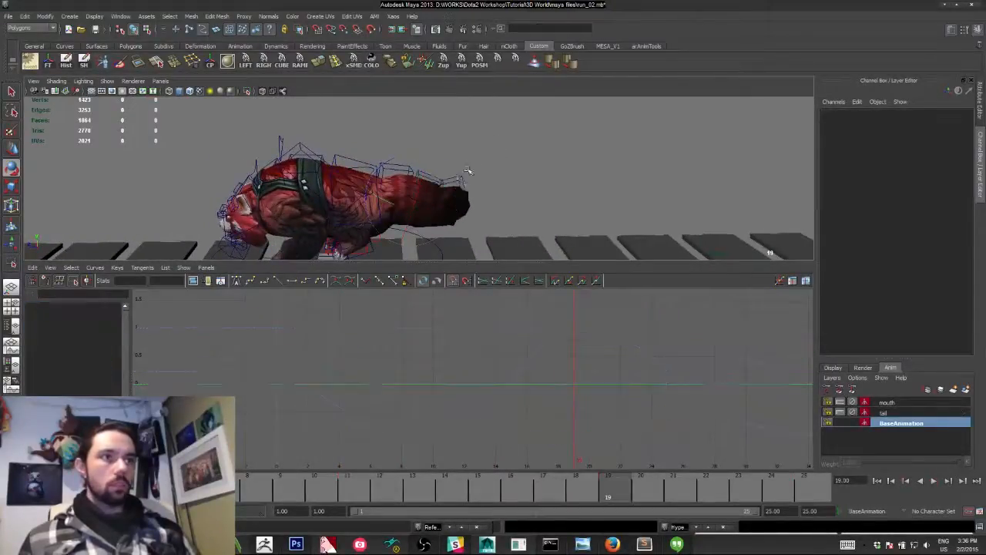
{"action": "left_click", "coordinate": [461, 179]}
{"action": "left_click", "coordinate": [640, 487]}
{"action": "left_click_drag", "start_coordinate": [577, 358], "coordinate": [606, 398]}
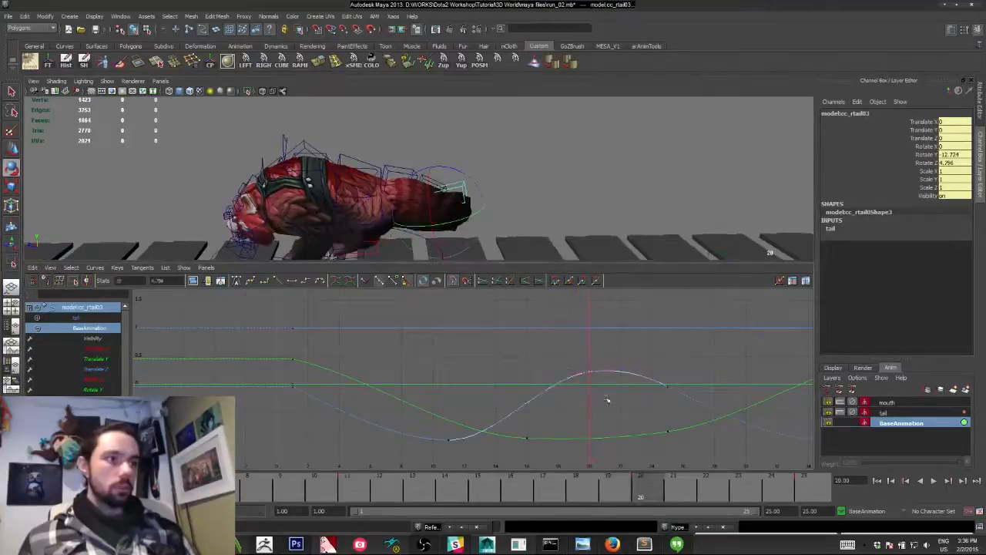
Raise the Rotate Z key of the cc_rtail02 tail control at frame 19 to 23.045.
{"action": "left_click", "coordinate": [449, 150]}
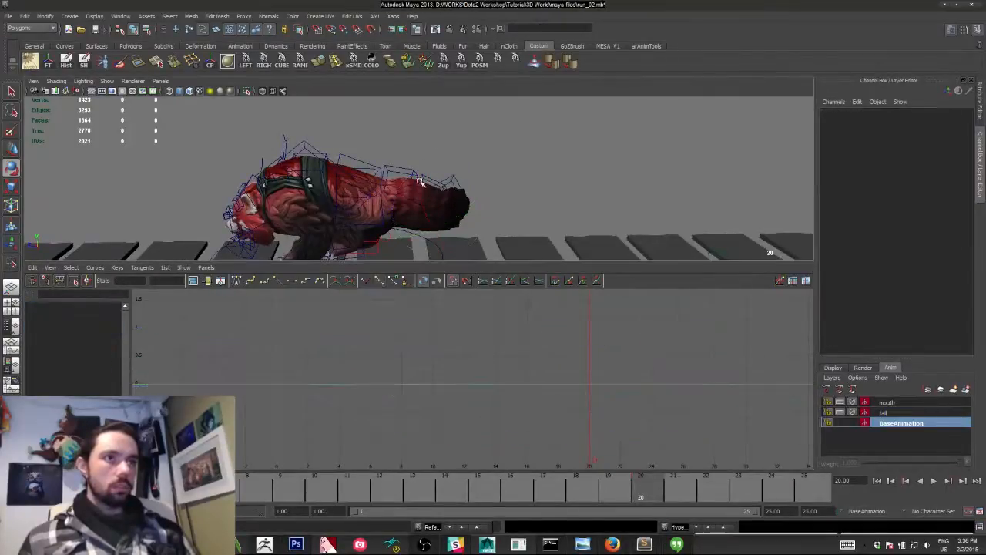
{"action": "left_click", "coordinate": [428, 178]}
{"action": "left_click", "coordinate": [608, 493]}
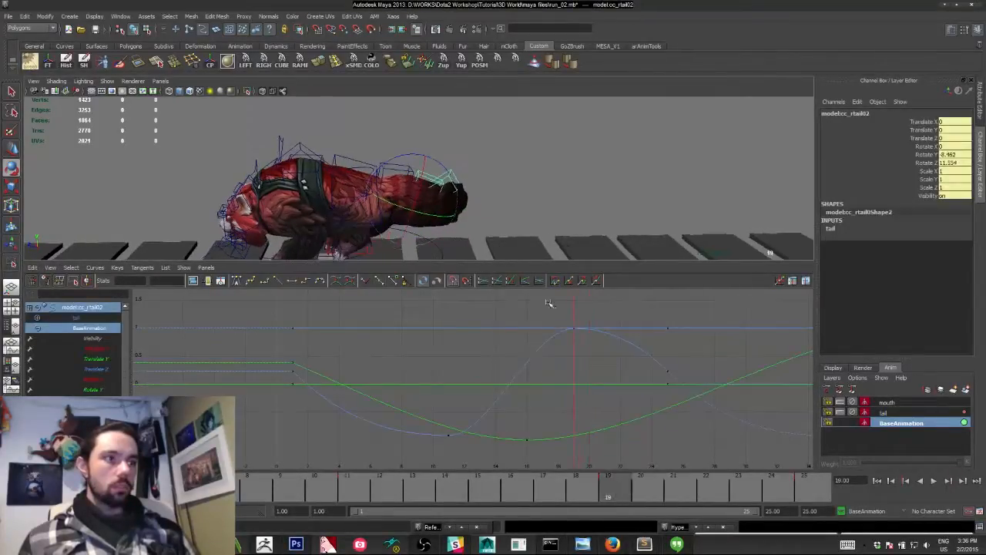
{"action": "left_click_drag", "start_coordinate": [551, 304], "coordinate": [580, 393]}
{"action": "middle_click_drag", "start_coordinate": [588, 342], "coordinate": [589, 331], "text": "shift"}
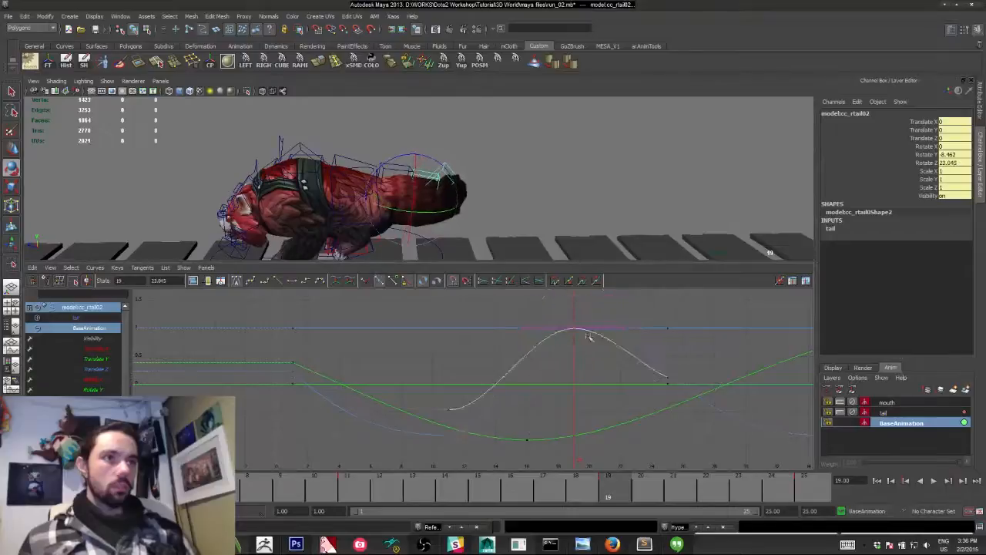
Scrub and play the run cycle to check the tail's upward swing.
{"action": "mouse_move", "coordinate": [269, 491]}
{"action": "left_mouse_down"}
{"action": "mouse_move", "coordinate": [490, 518]}
{"action": "mouse_move", "coordinate": [808, 523]}
{"action": "left_mouse_up"}
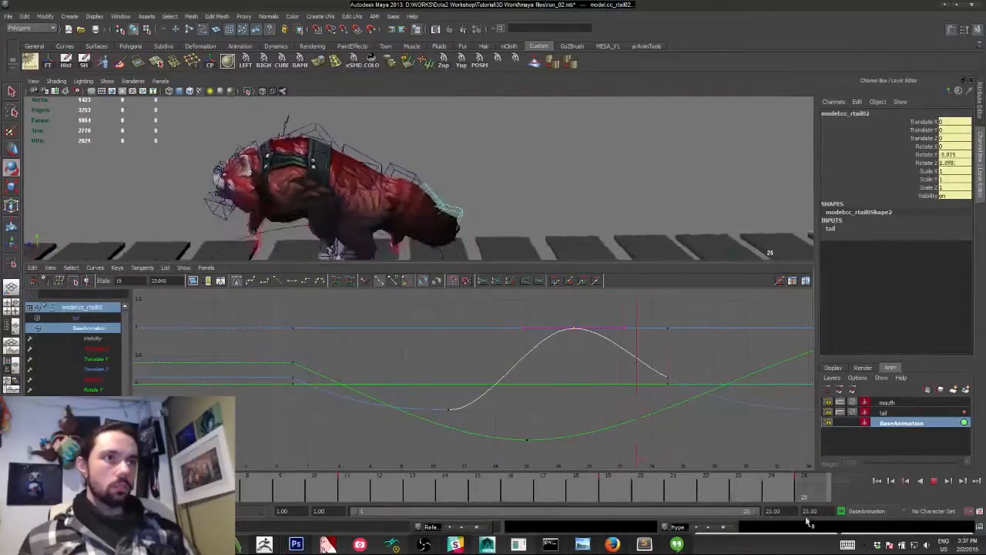
{"action": "left_click", "coordinate": [934, 480]}
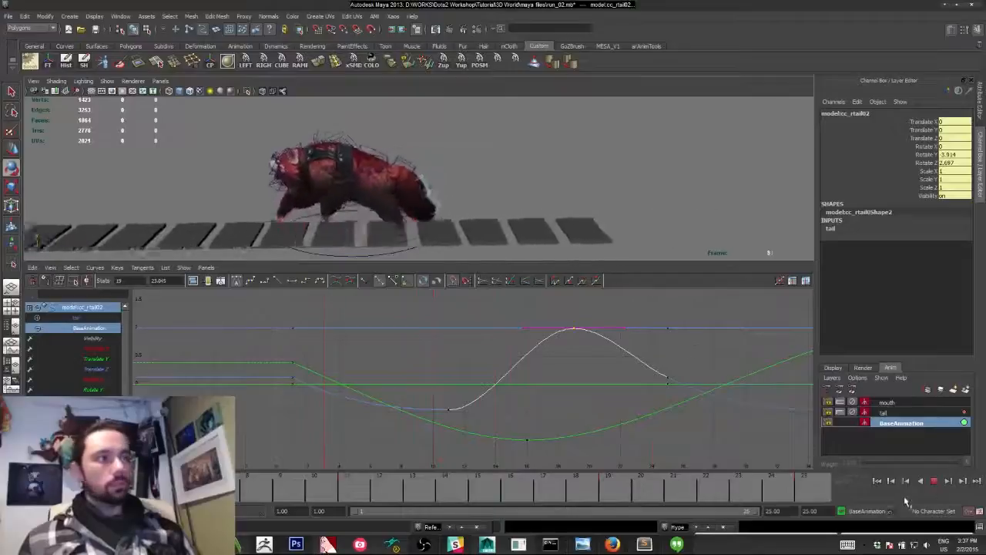
{"action": "left_click", "coordinate": [934, 480]}
{"action": "left_click", "coordinate": [933, 482]}
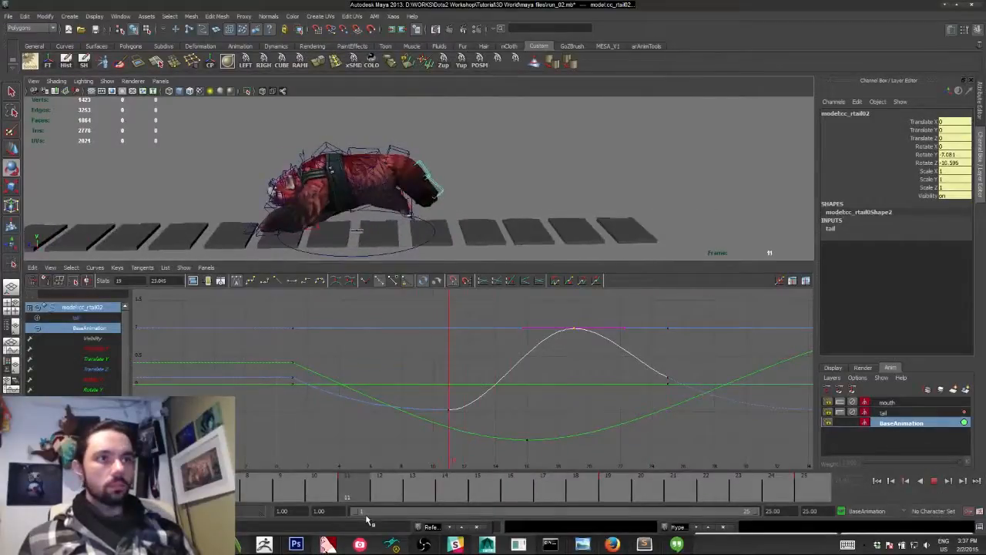
Set a key on cc_rtail03 at frame 5 and rotate the tail tip further down around Z at frame 11.
{"action": "left_click", "coordinate": [495, 162]}
{"action": "left_click", "coordinate": [441, 192]}
{"action": "left_click_drag", "start_coordinate": [256, 484], "coordinate": [186, 485]}
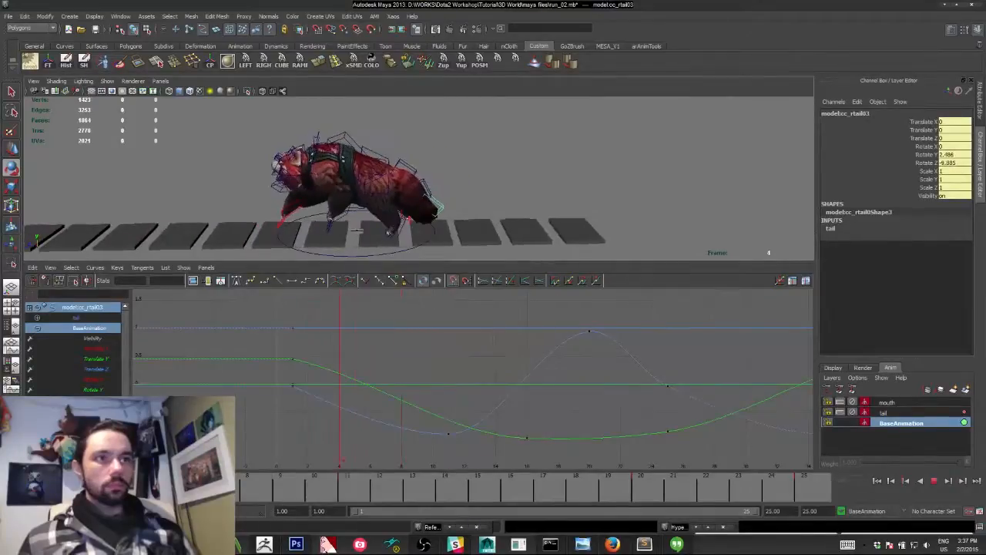
{"action": "left_click", "coordinate": [356, 474]}
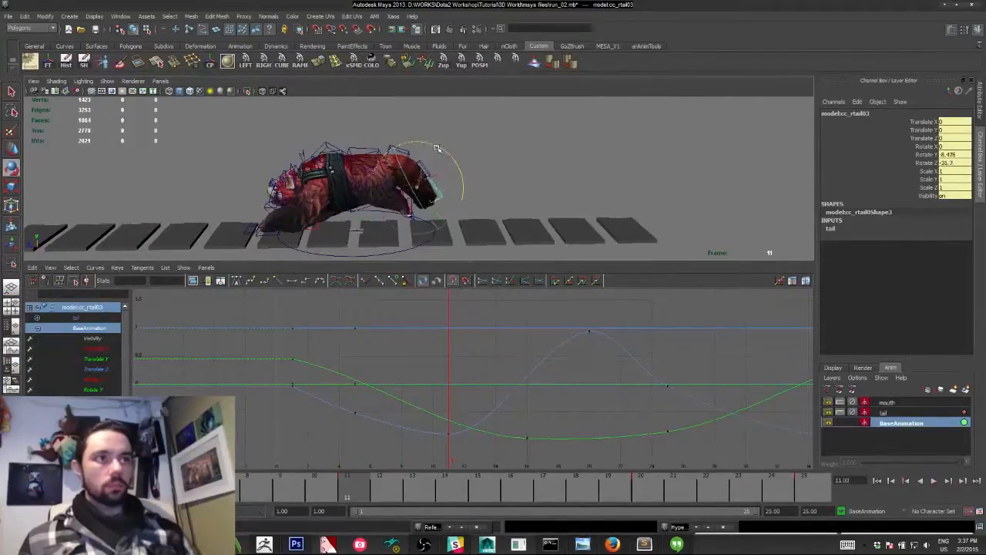
Play the run cycle, examine the tail from the opposite side and stop at frame 19.
{"action": "key", "text": "alt+v"}
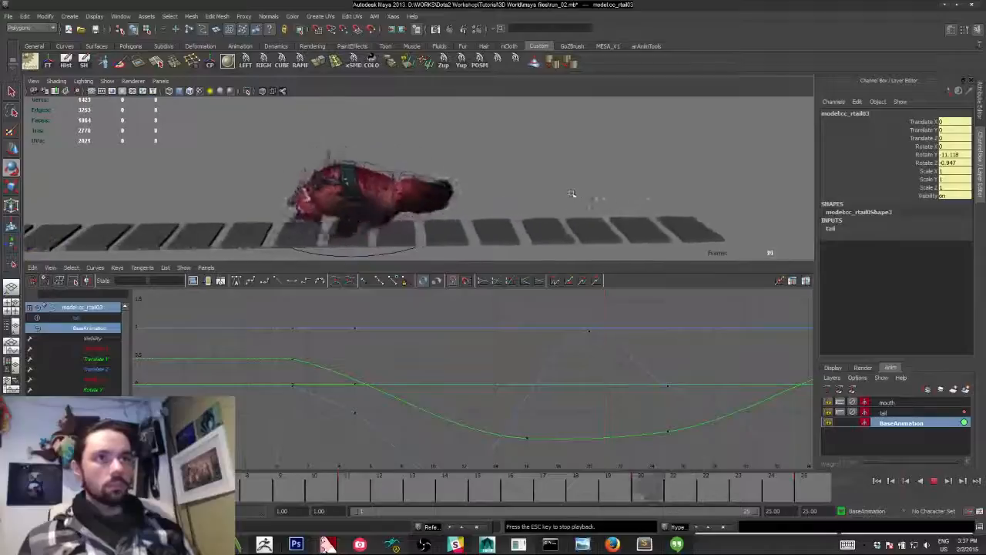
{"action": "left_click_drag", "start_coordinate": [575, 196], "coordinate": [269, 180], "text": "alt"}
{"action": "left_click", "coordinate": [934, 481]}
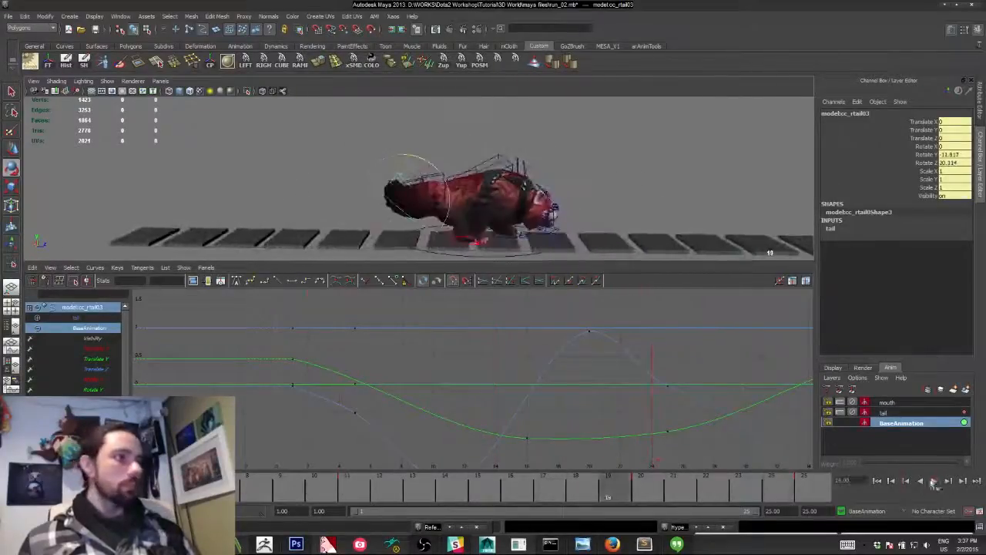
{"action": "left_click_drag", "start_coordinate": [382, 215], "coordinate": [298, 266], "text": "alt"}
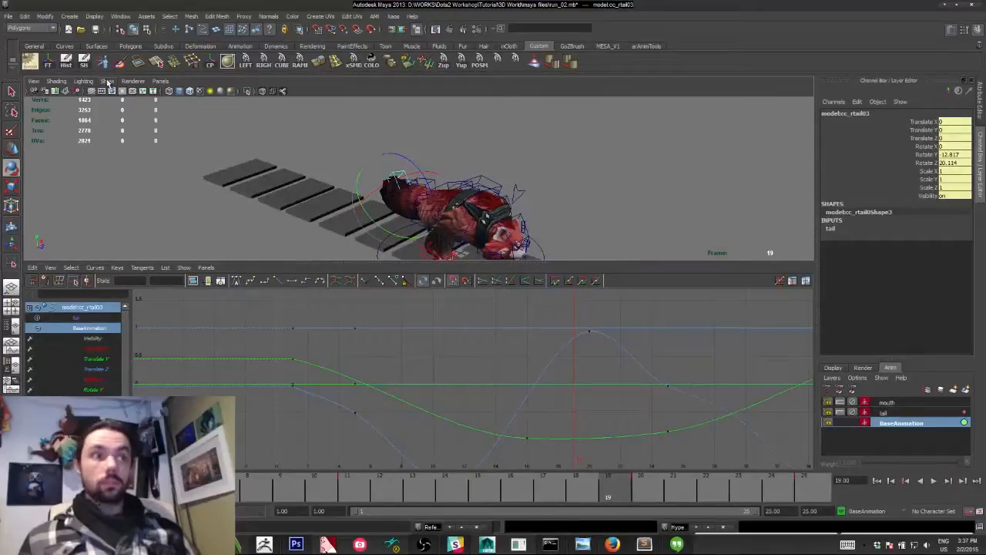
Raise the Rotate Z keys of the cc_rtail03 tail tip control at frames 1 and 25 to 9.996.
{"action": "left_click", "coordinate": [94, 400]}
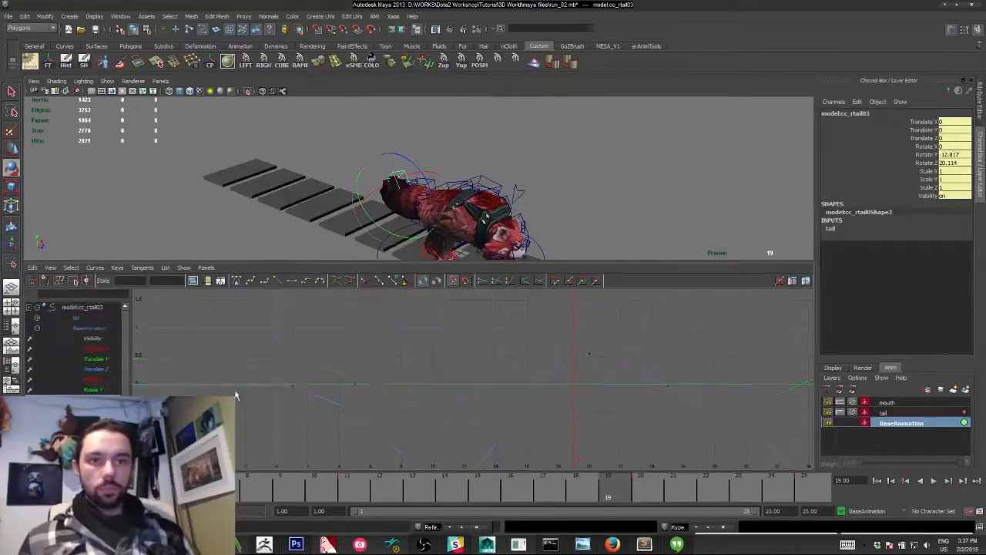
{"action": "left_click_drag", "start_coordinate": [273, 370], "coordinate": [318, 403]}
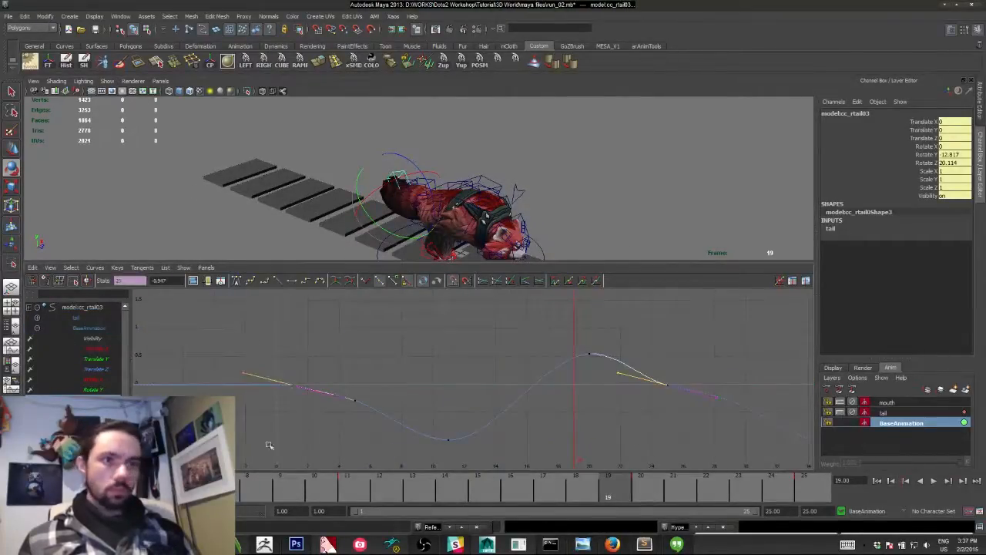
{"action": "key", "text": "comma"}
{"action": "key", "text": "comma"}
{"action": "key", "text": "comma"}
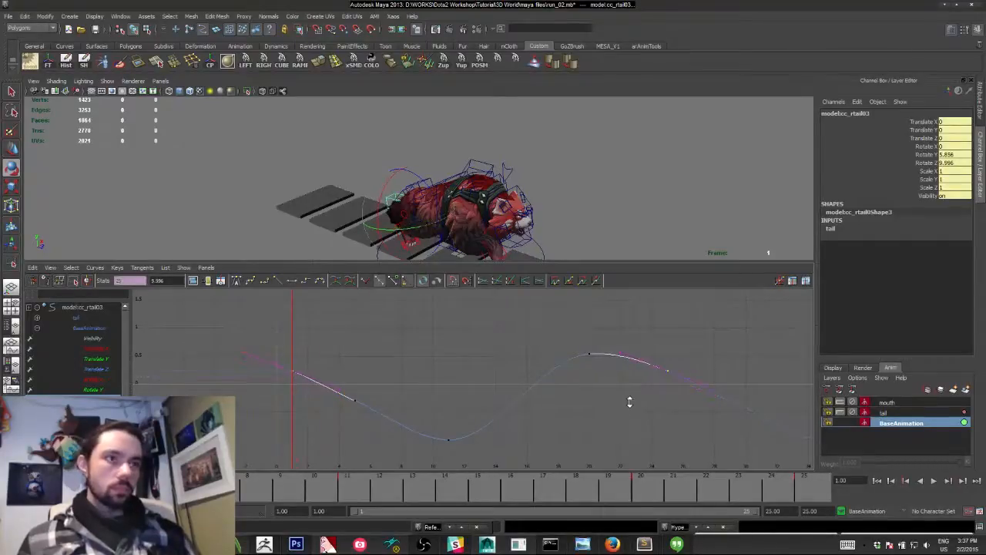
Play the run cycle from the side to check the tail tip's motion across the loop.
{"action": "left_click_drag", "start_coordinate": [332, 193], "coordinate": [595, 152], "text": "alt"}
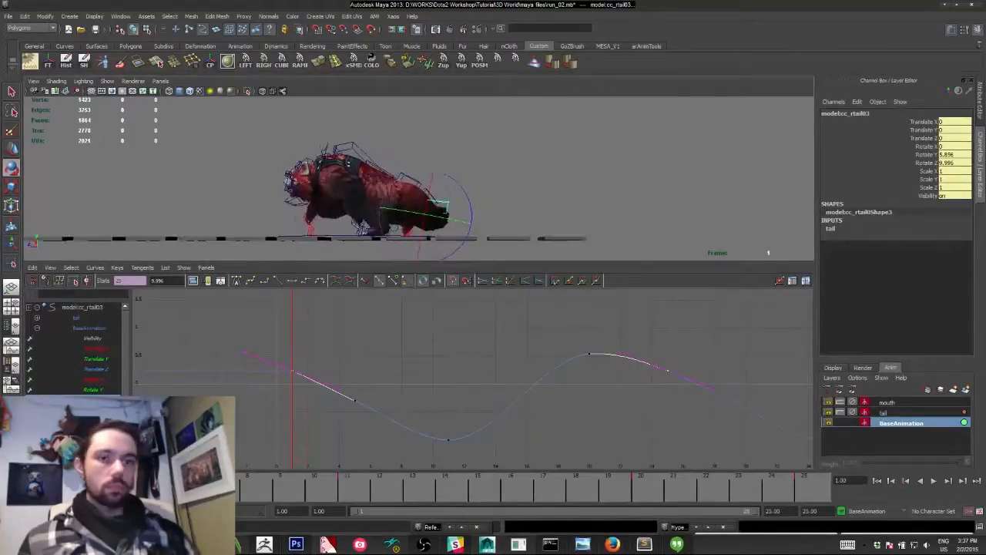
{"action": "left_click", "coordinate": [934, 481]}
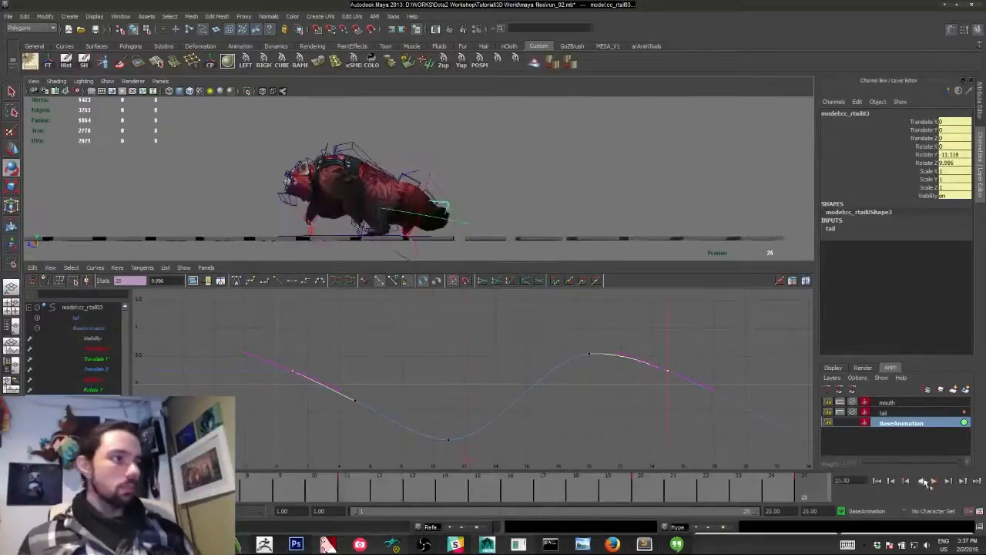
{"action": "left_click", "coordinate": [929, 482]}
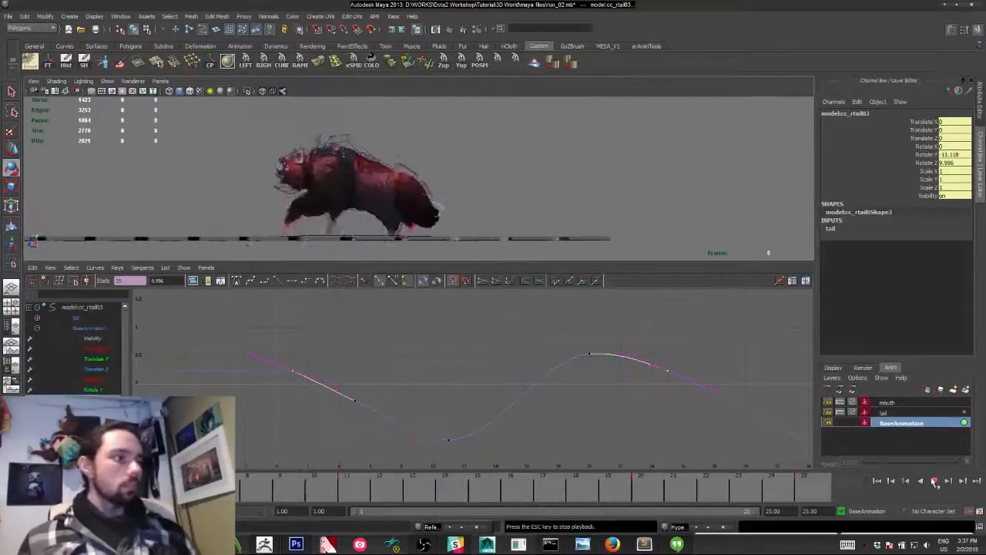
{"action": "left_click", "coordinate": [934, 481]}
Examine the bear's pose and tail at frame 11 from the side, front and above.
{"action": "right_click_drag", "start_coordinate": [363, 158], "coordinate": [282, 148], "text": "alt"}
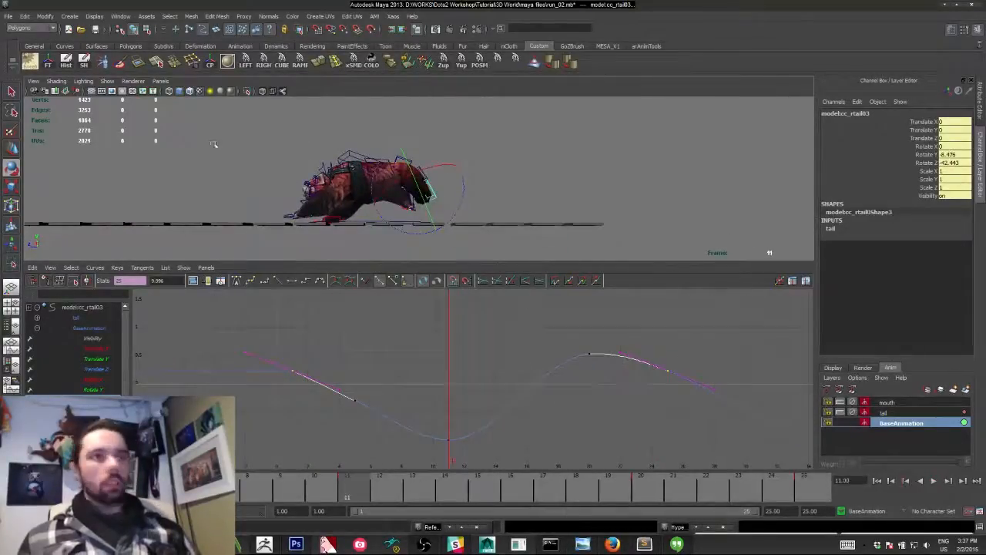
{"action": "right_click_drag", "start_coordinate": [214, 145], "coordinate": [347, 165], "text": "alt"}
{"action": "left_click_drag", "start_coordinate": [347, 165], "coordinate": [394, 149], "text": "alt"}
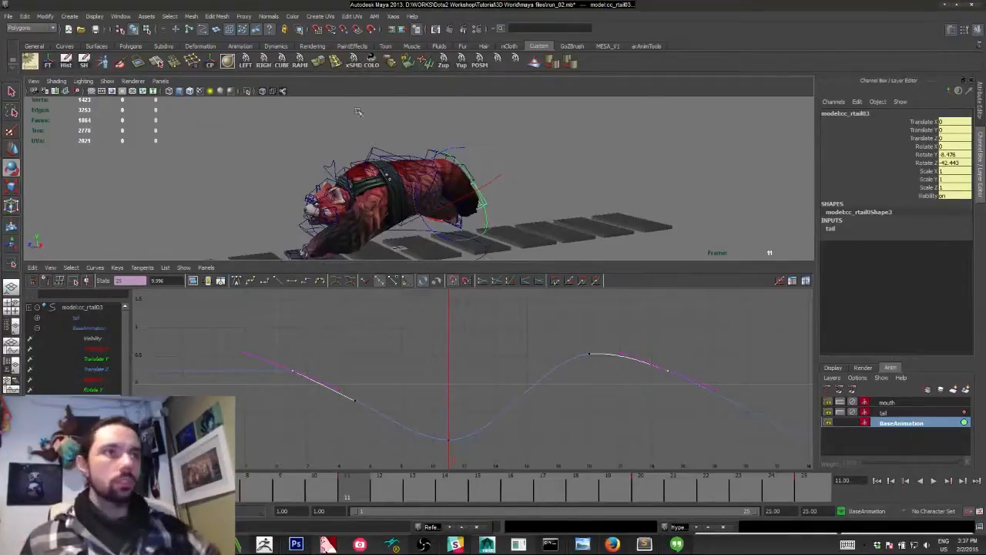
{"action": "left_click_drag", "start_coordinate": [296, 202], "coordinate": [367, 198], "text": "alt"}
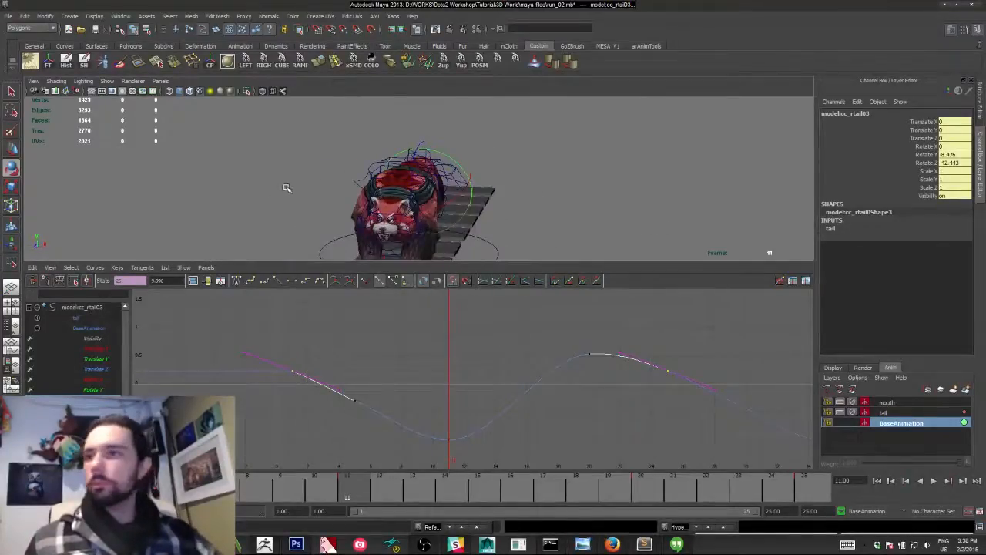
{"action": "left_click_drag", "start_coordinate": [287, 188], "coordinate": [262, 183], "text": "alt"}
{"action": "right_click_drag", "start_coordinate": [262, 183], "coordinate": [347, 175], "text": "alt"}
{"action": "left_click_drag", "start_coordinate": [347, 176], "coordinate": [394, 193], "text": "alt"}
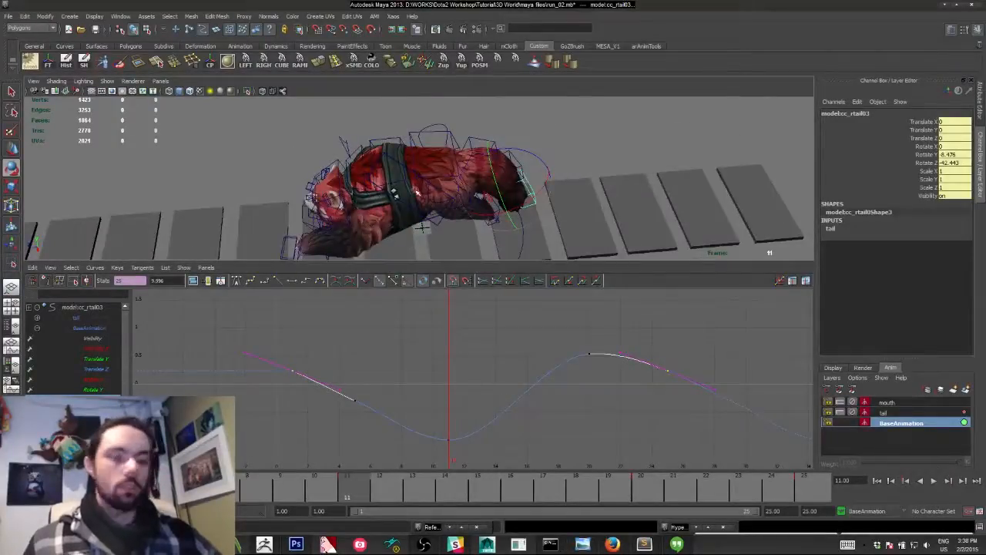